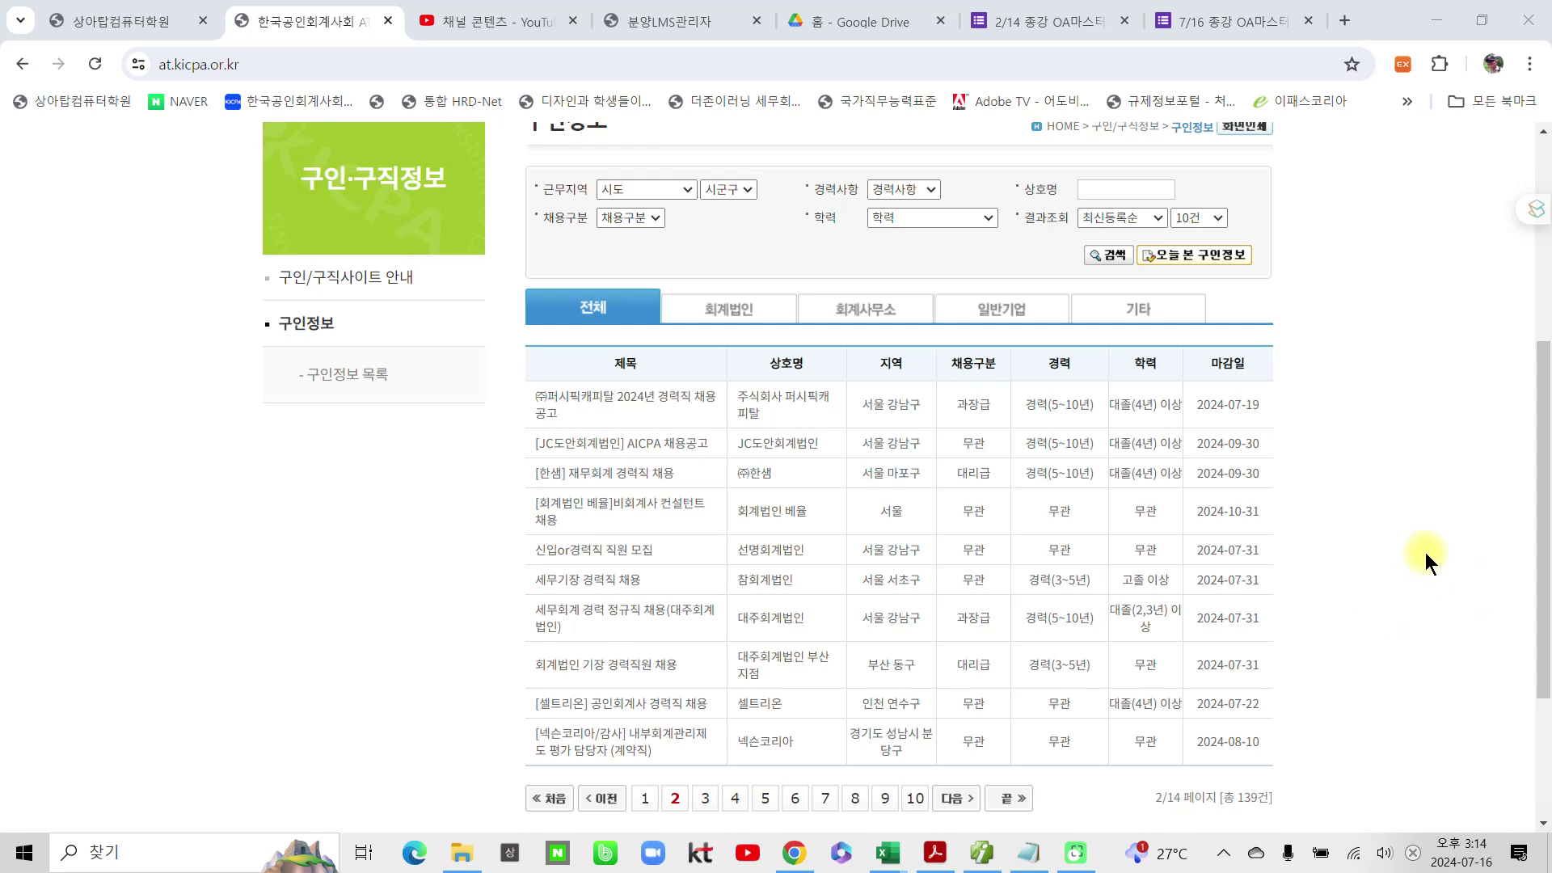
Step: Browse the AT certification site's 구인정보 job listings through to the second page
scroll(348, 492, up, 5)
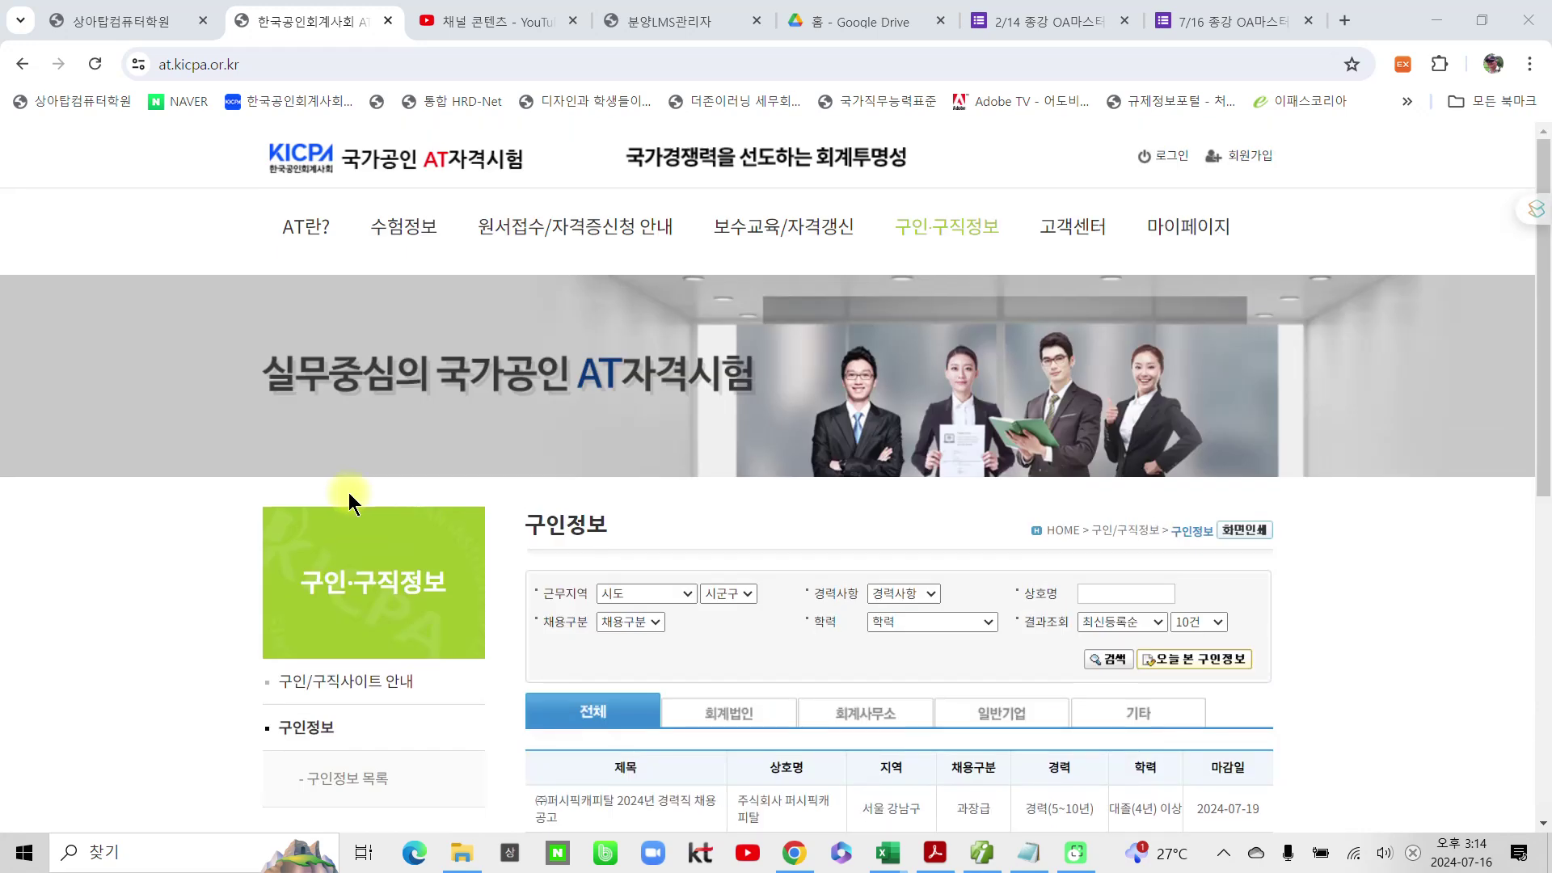
scroll(1150, 545, down, 3)
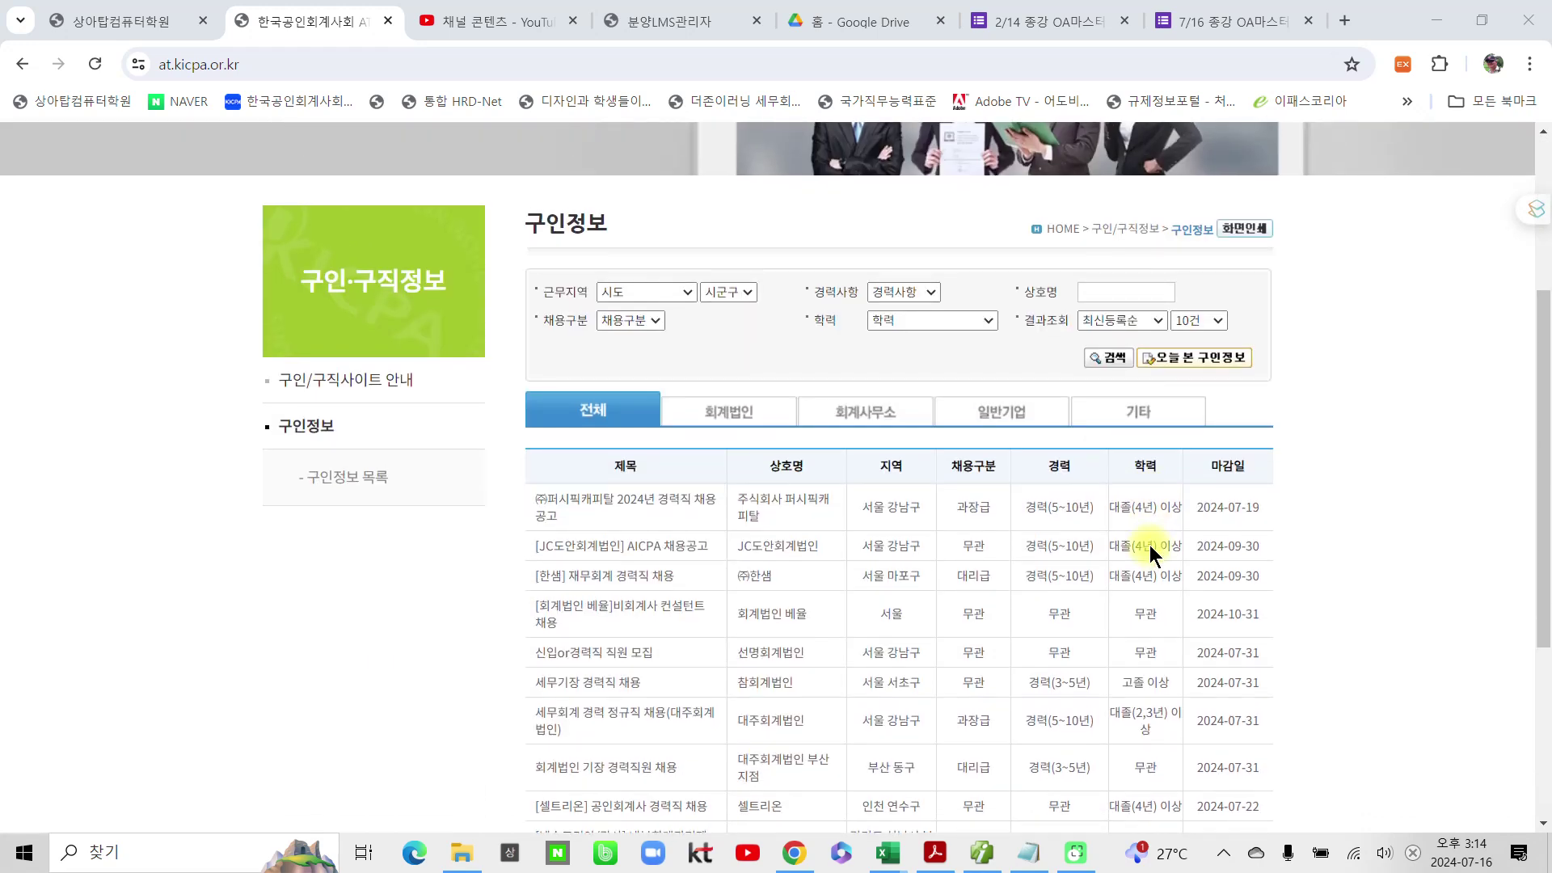
scroll(461, 654, up, 3)
click(380, 172)
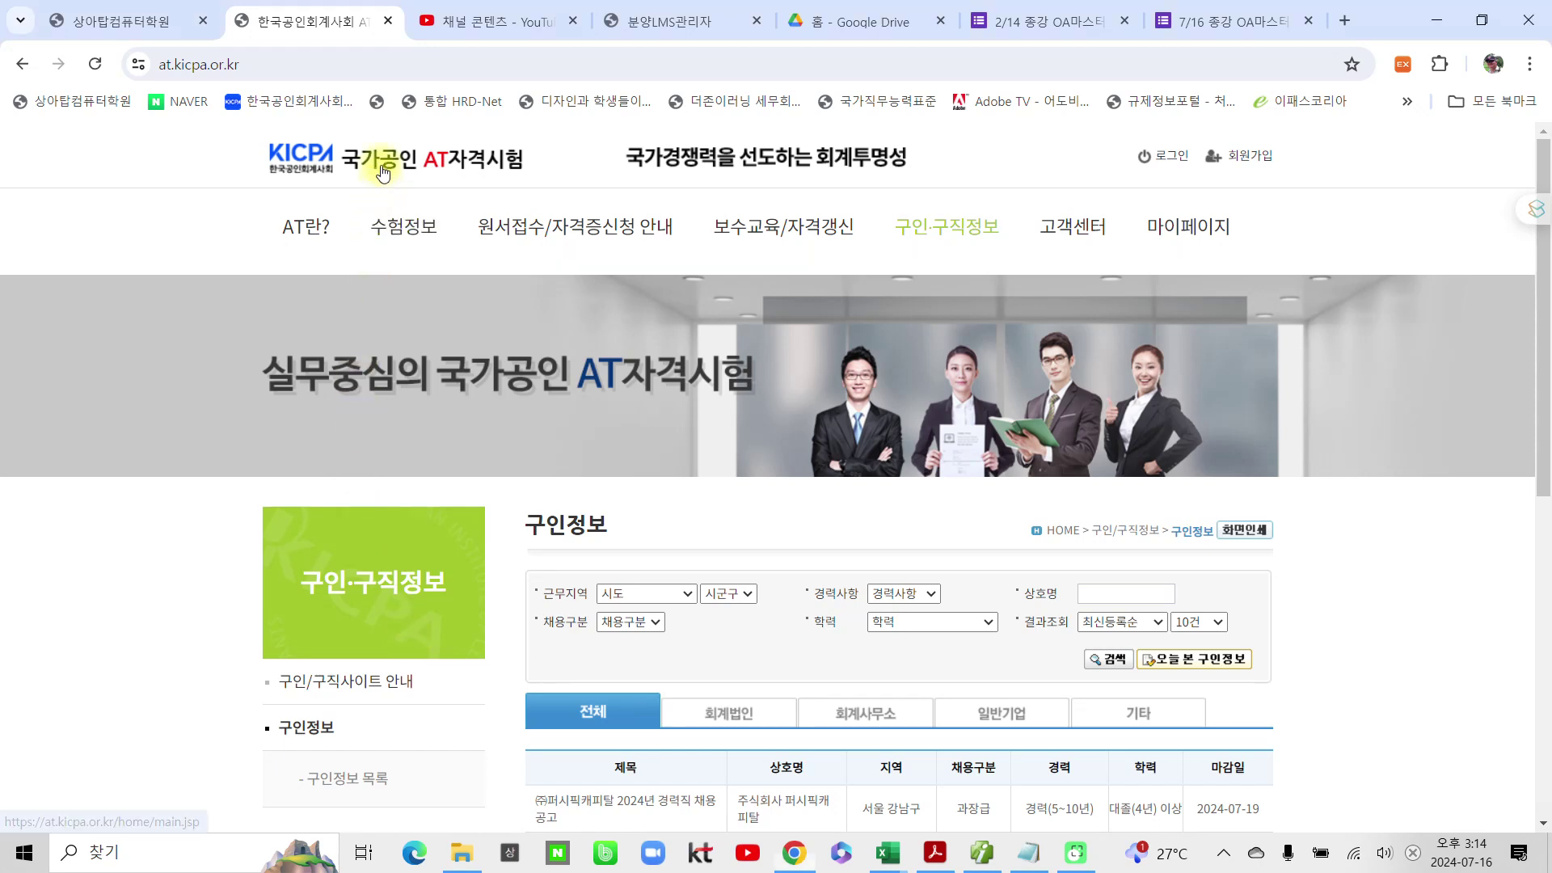
scroll(390, 633, down, 5)
scroll(527, 639, down, 5)
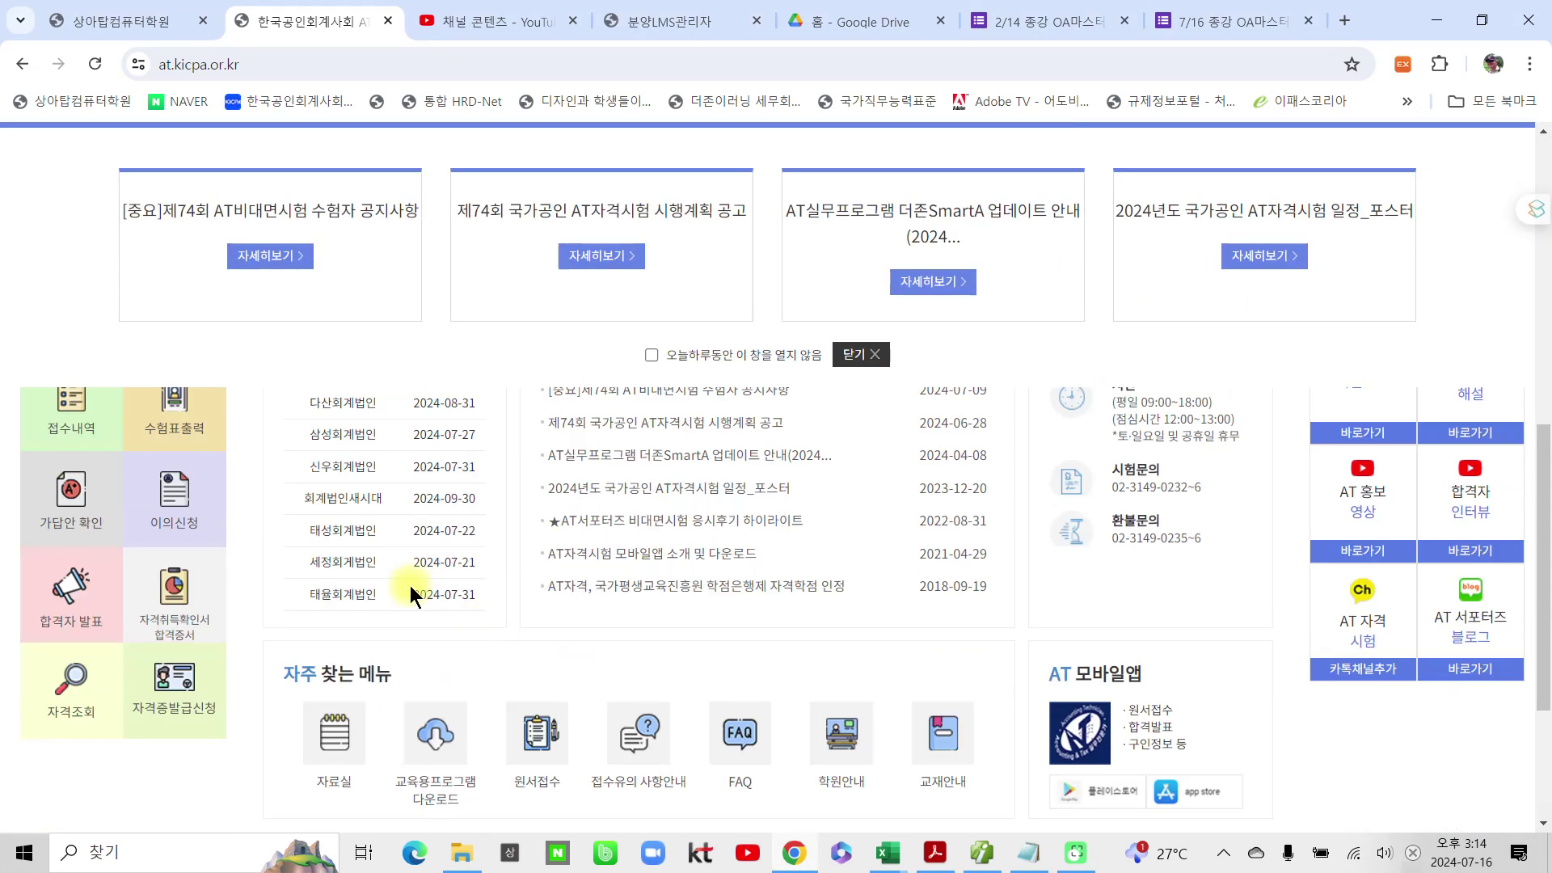
scroll(410, 586, up, 4)
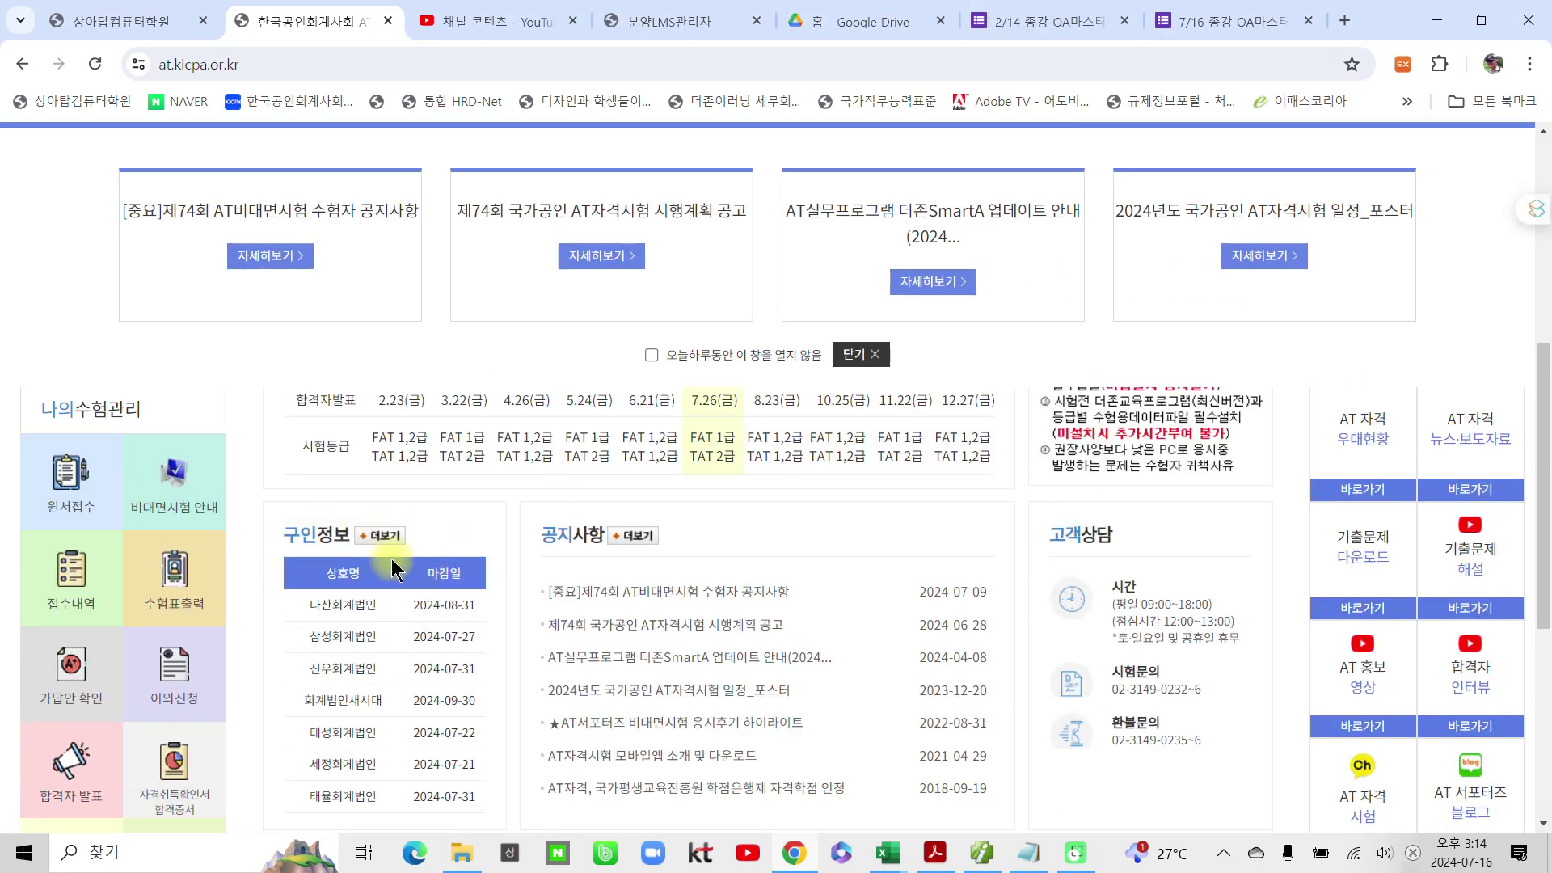
click(386, 538)
scroll(710, 646, down, 5)
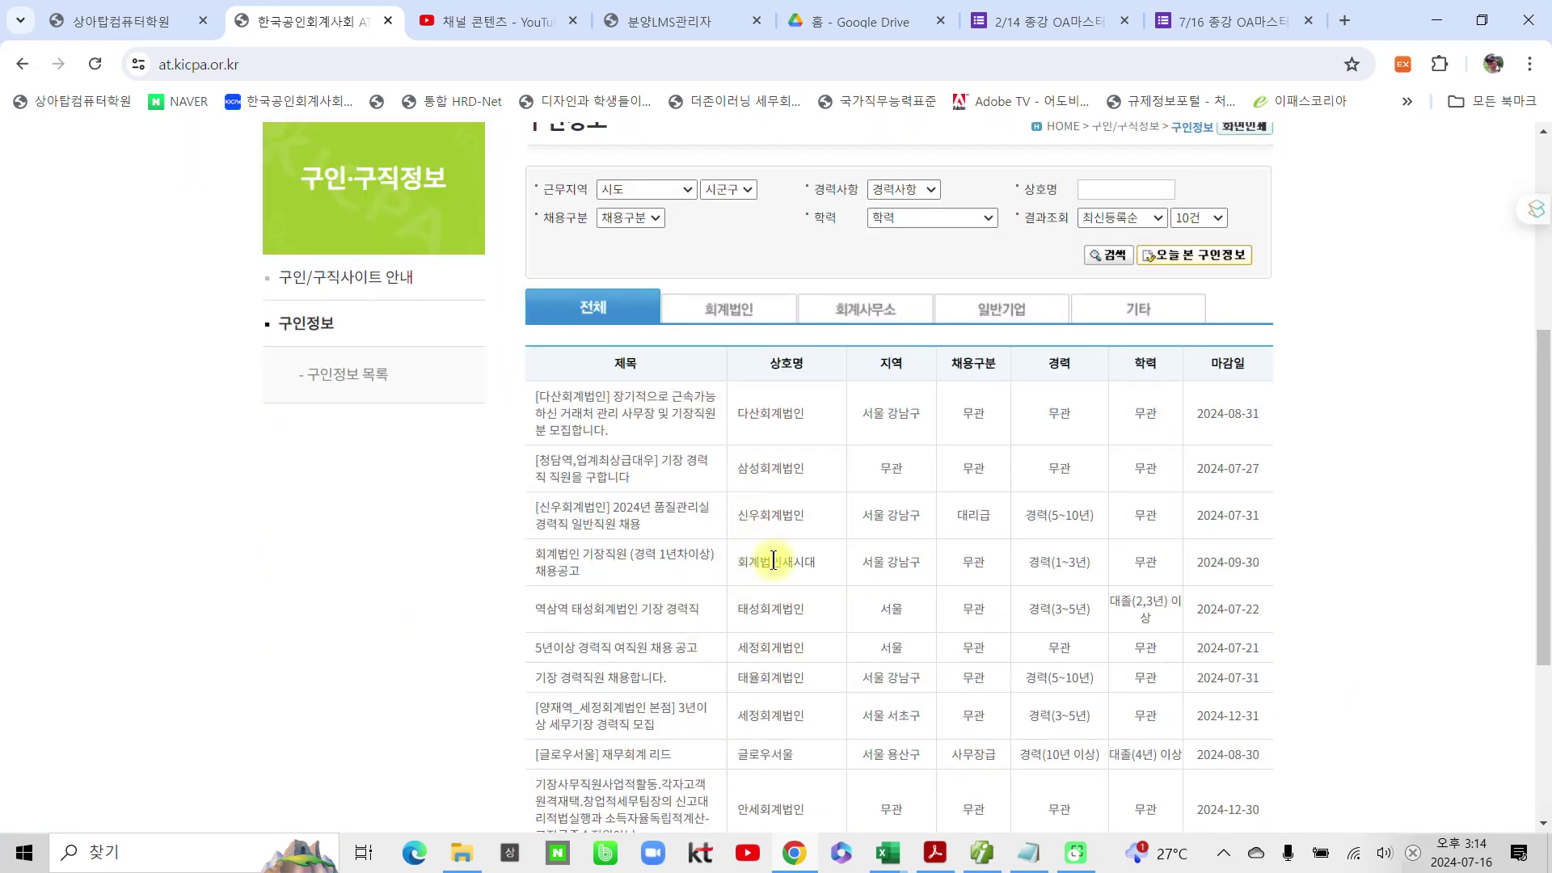
scroll(843, 550, down, 3)
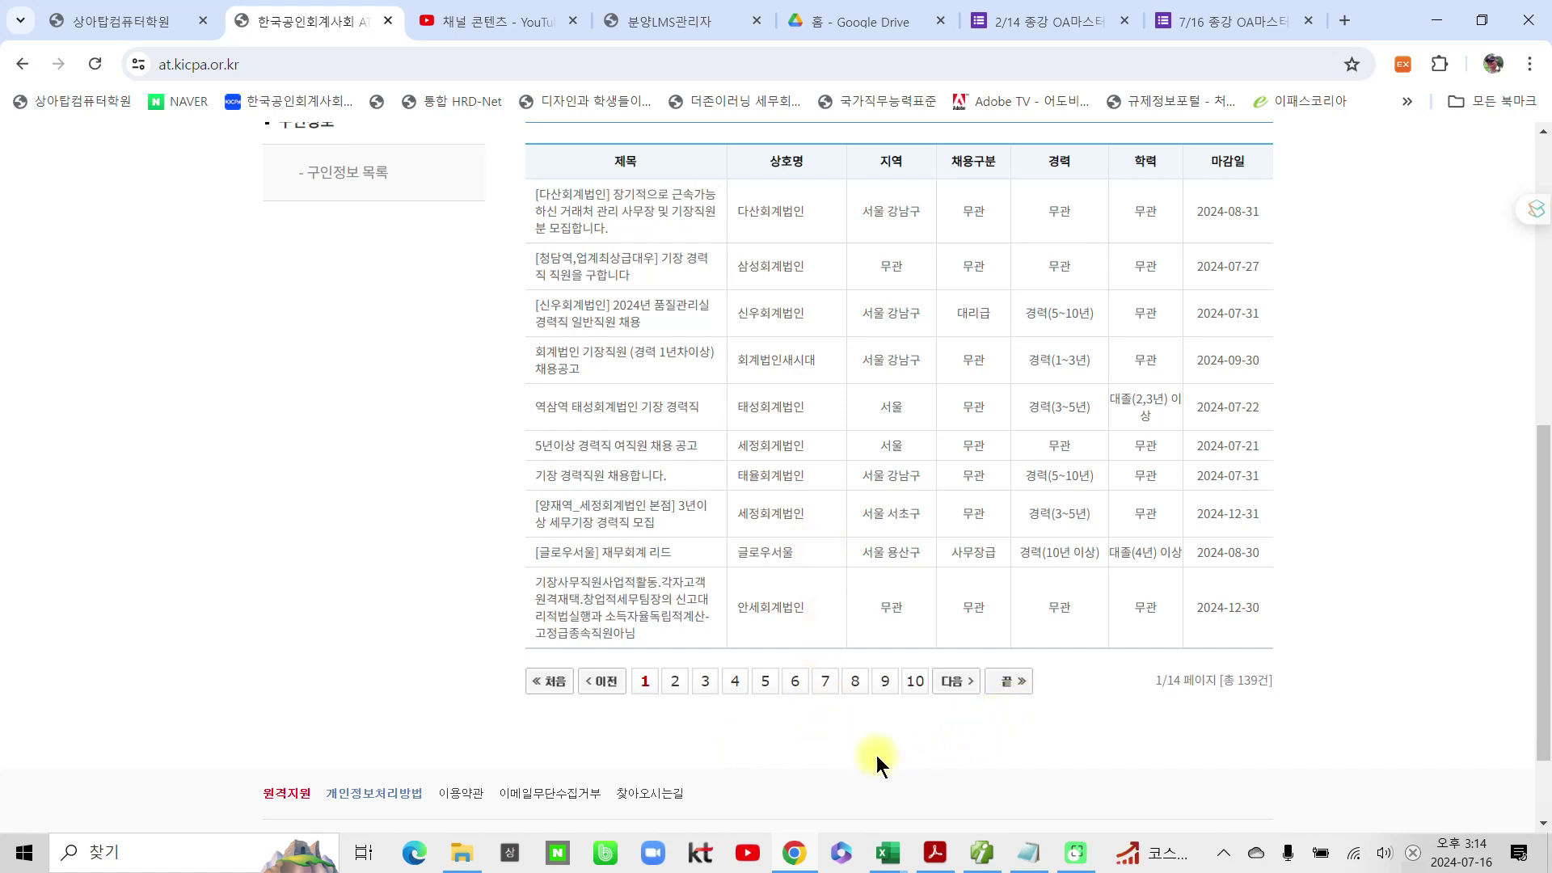
scroll(930, 704, up, 3)
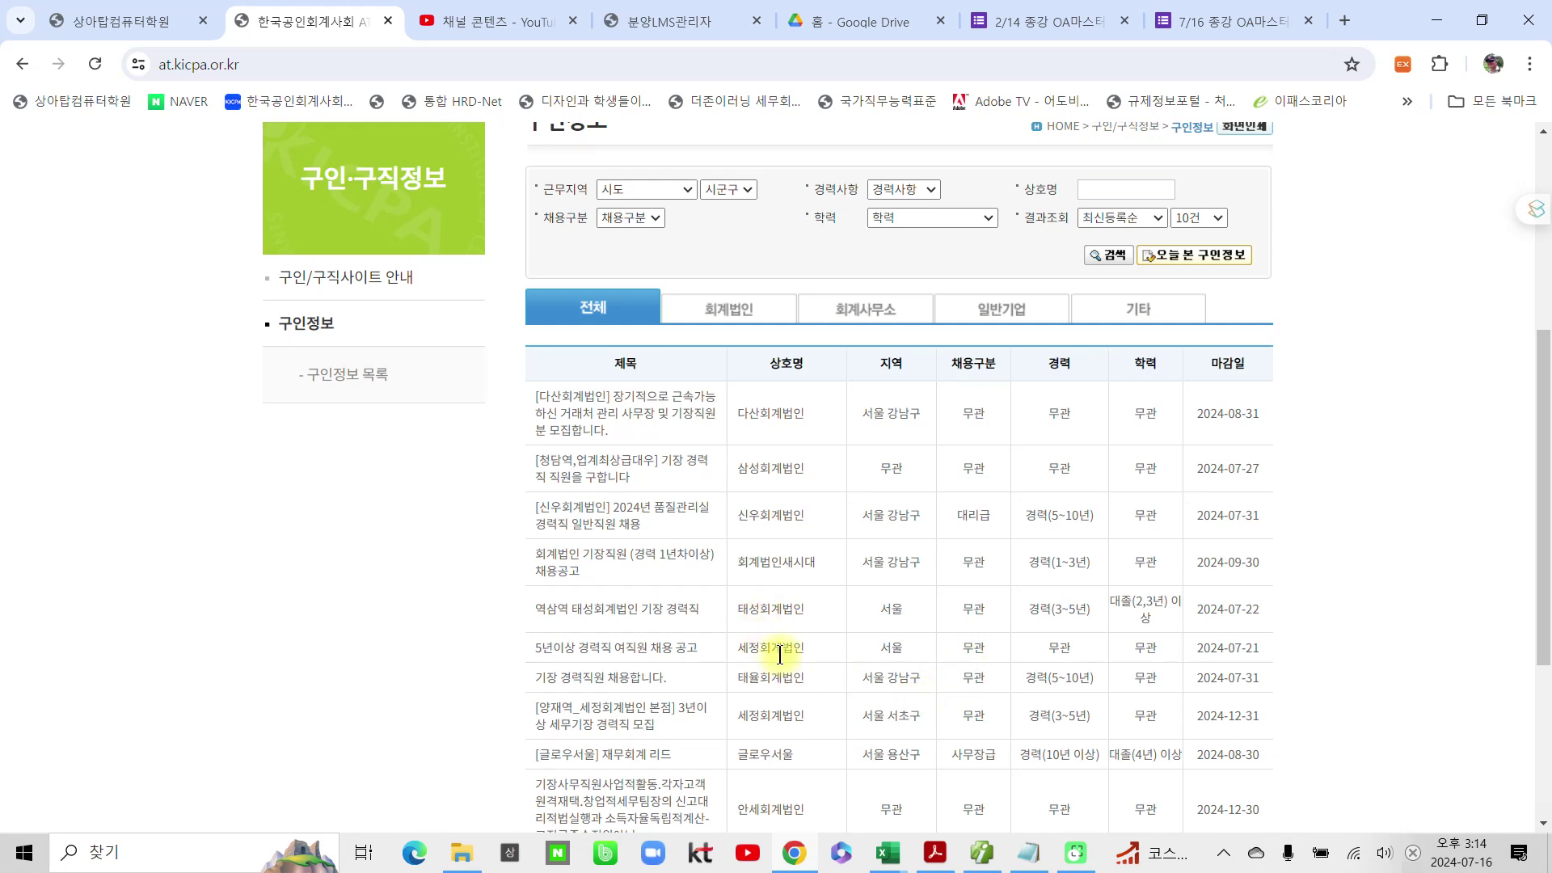
scroll(781, 651, down, 1)
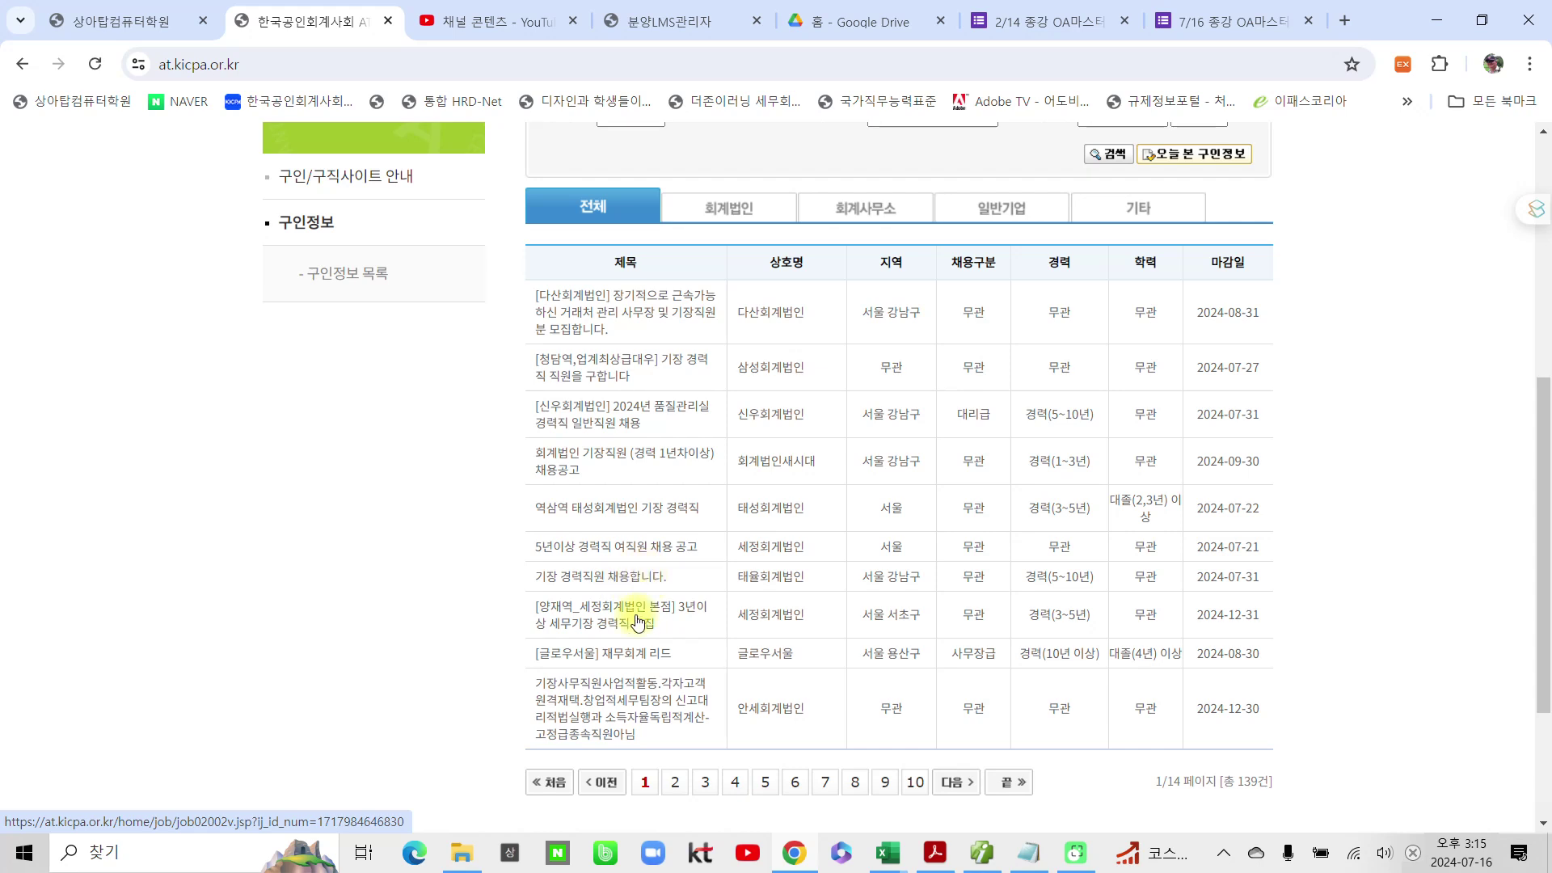
click(677, 782)
scroll(659, 728, down, 4)
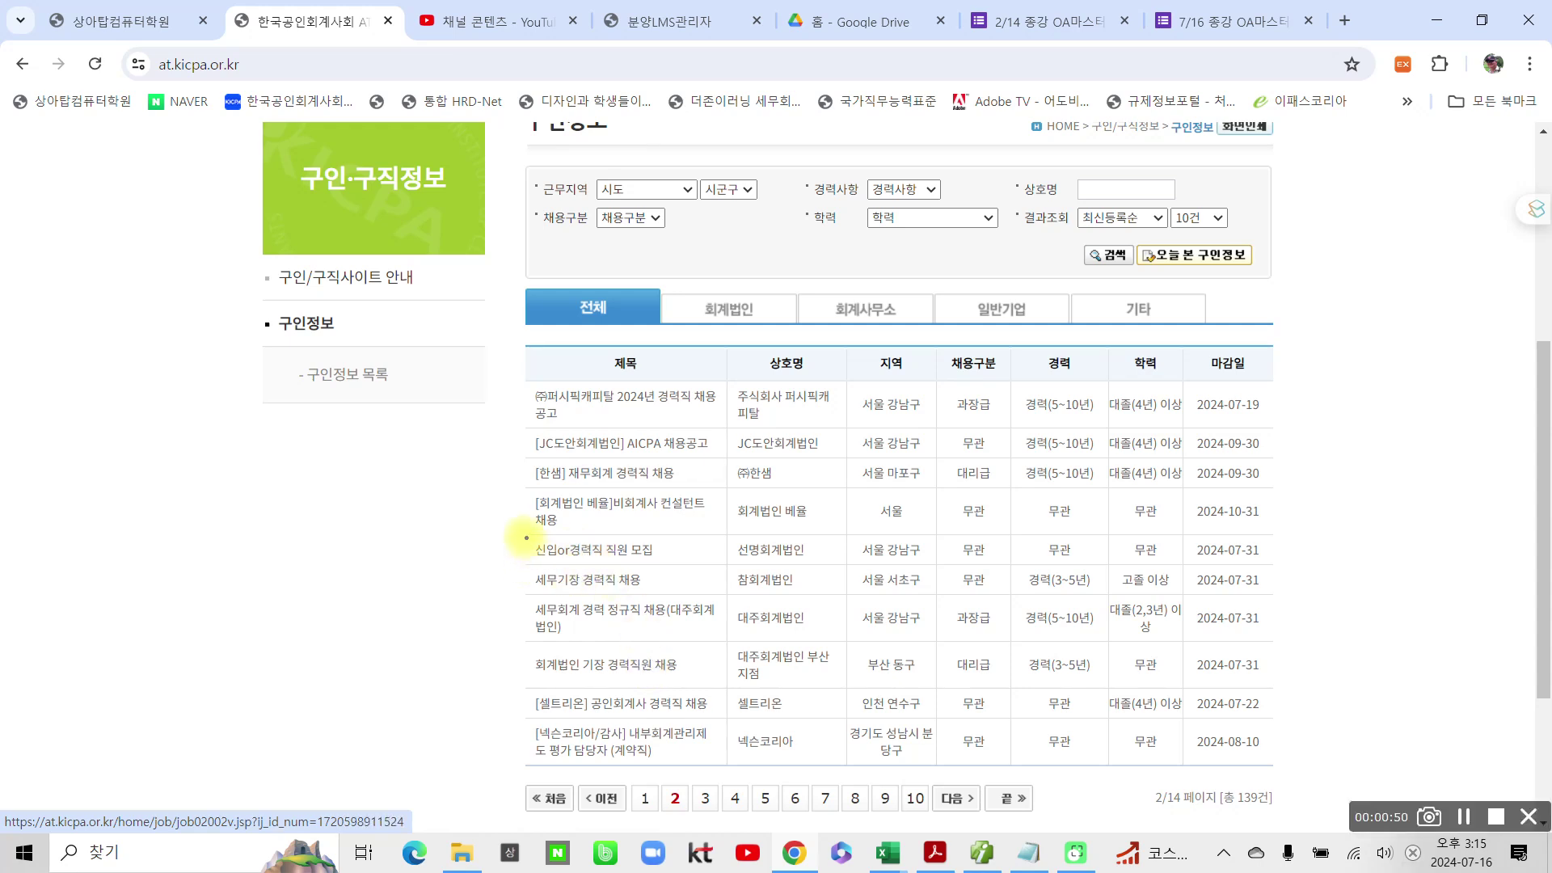
Step: Circle the 신입or경력직 직원 모집 posting and underline 선명회계법인, 서울 강남구 and 무관
drag(521, 527, 704, 571)
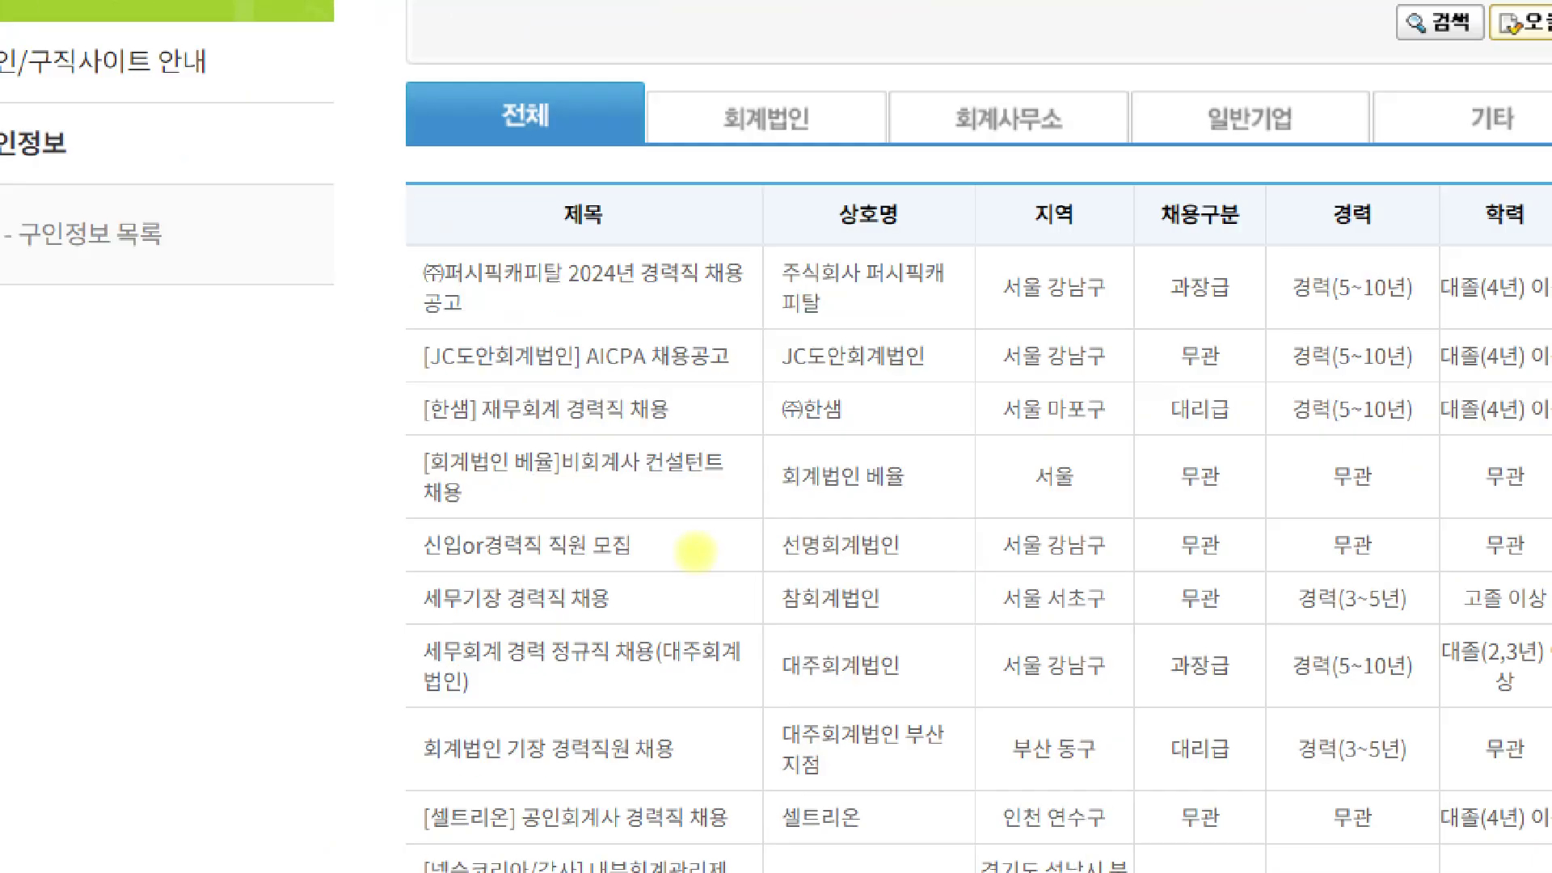
drag(418, 526, 442, 561)
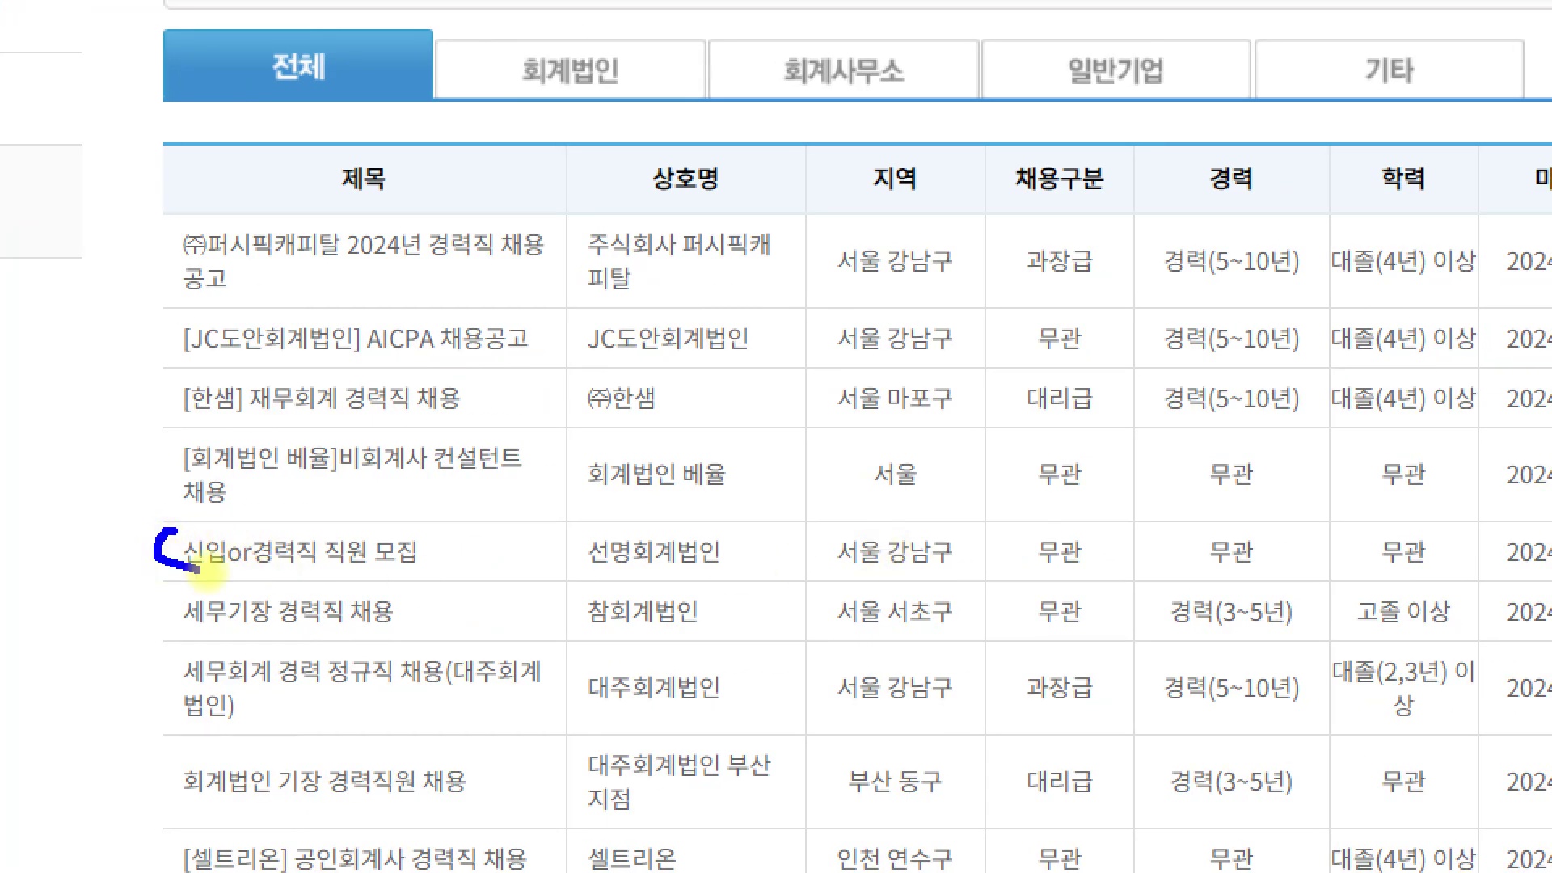
mouse_move(198, 570)
mouse_down()
mouse_move(433, 562)
mouse_move(275, 525)
mouse_move(169, 535)
mouse_up()
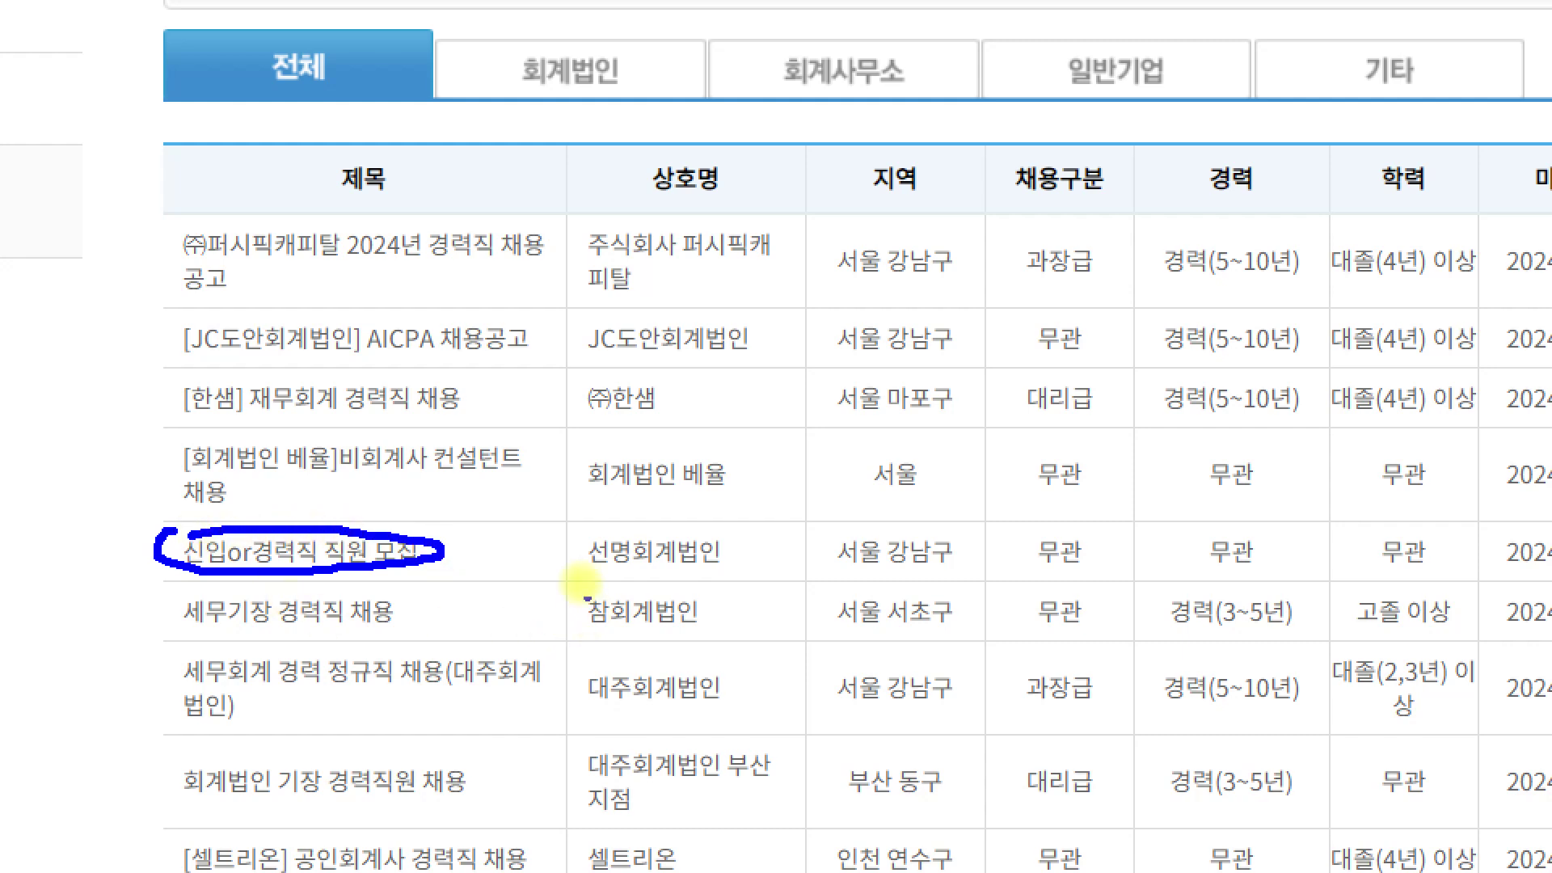
drag(587, 572, 765, 567)
drag(872, 574, 975, 574)
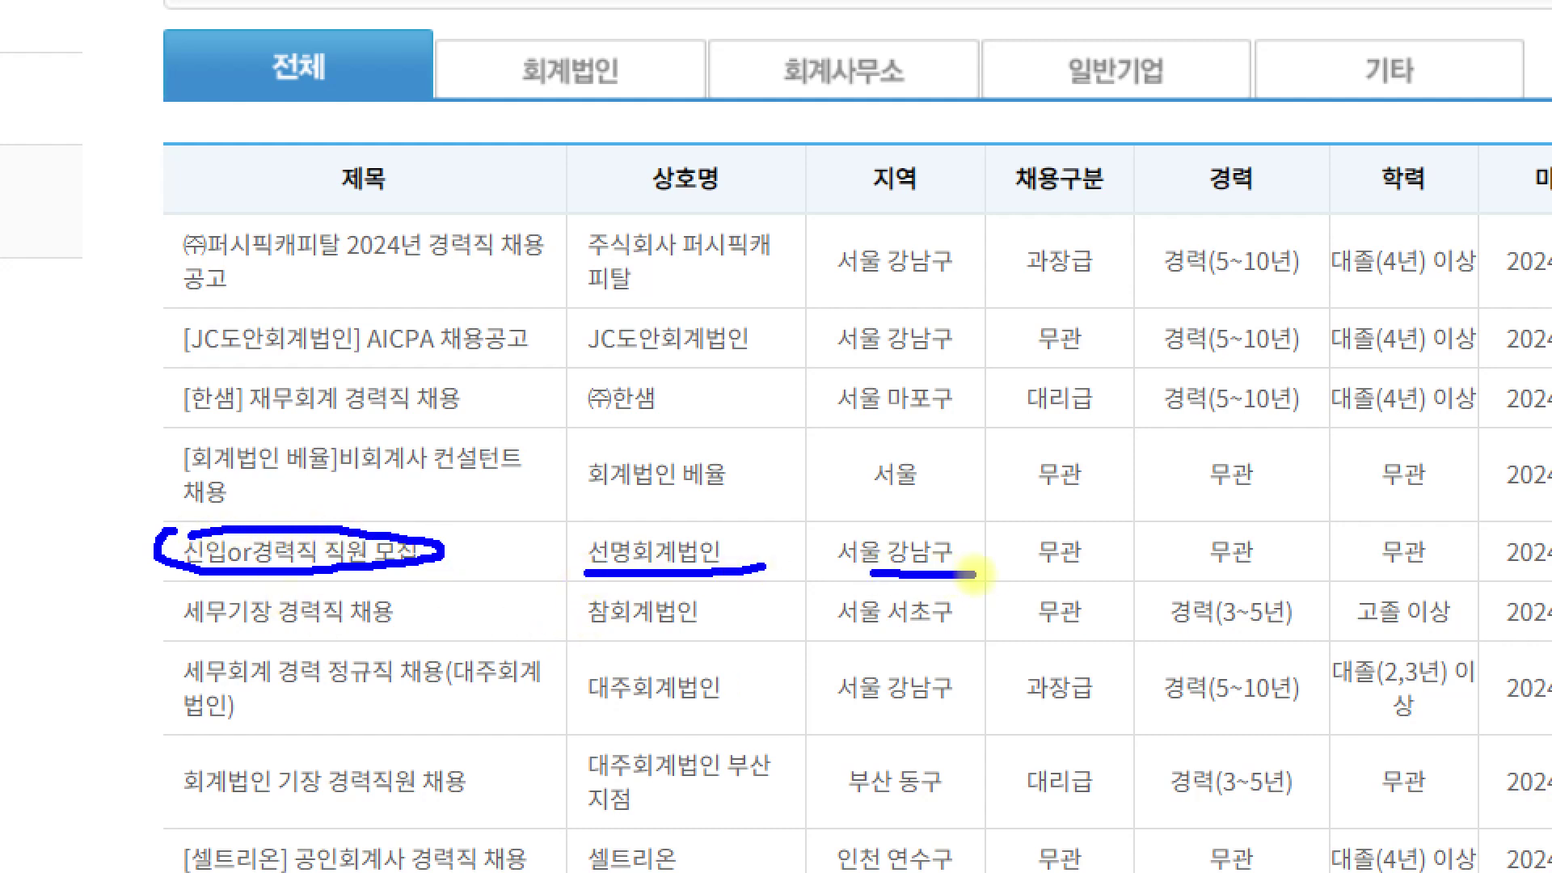
drag(1175, 574, 1441, 575)
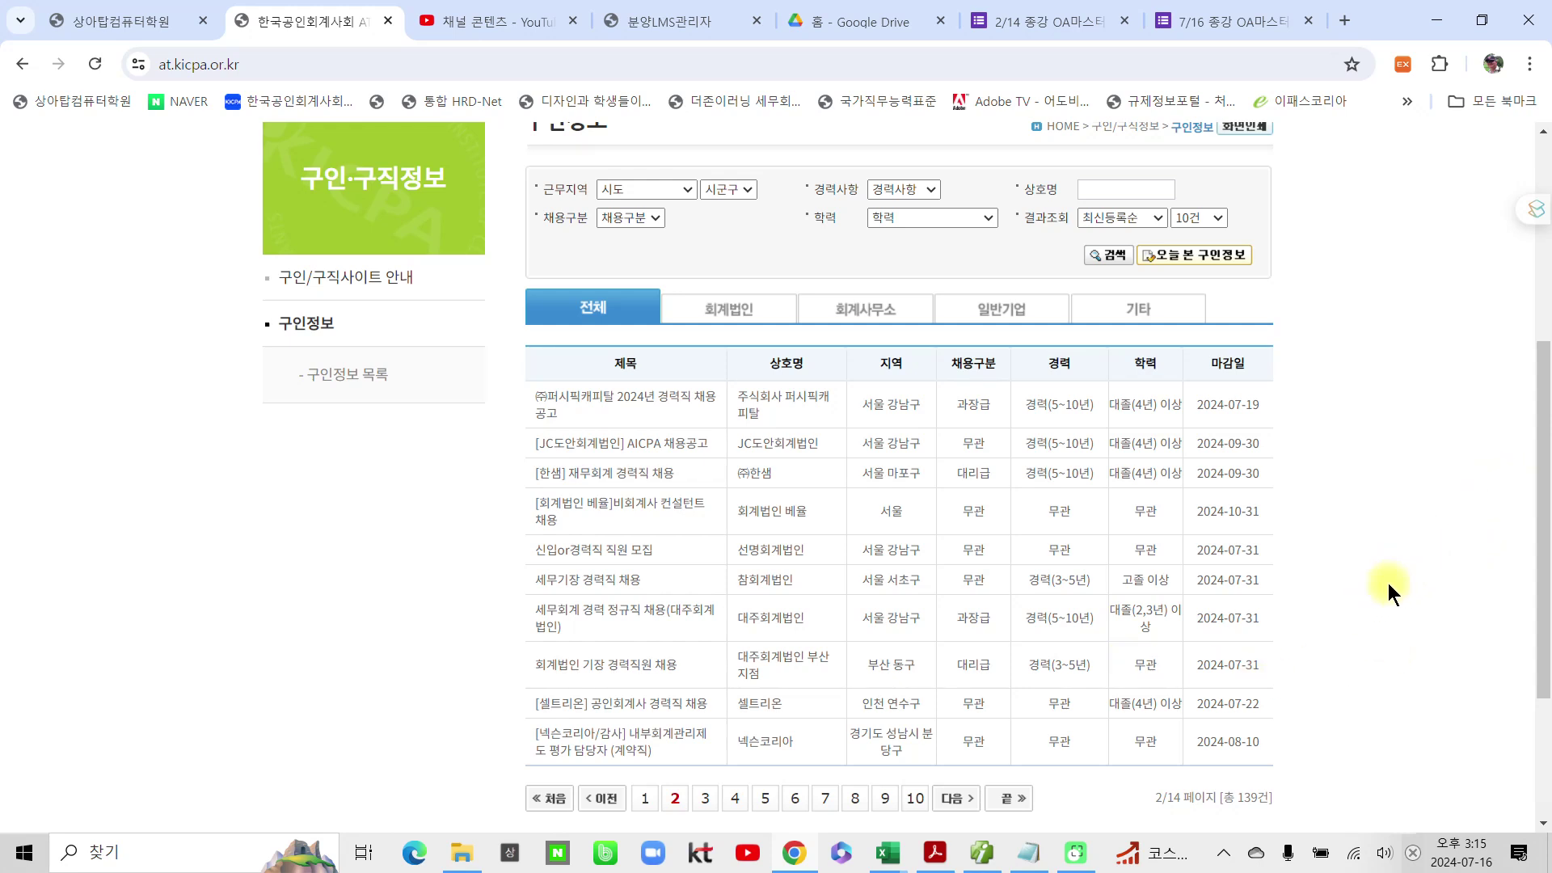
Step: Return to the page top and switch to the 상아탑컴퓨터학원 academy site
scroll(1389, 591, up, 4)
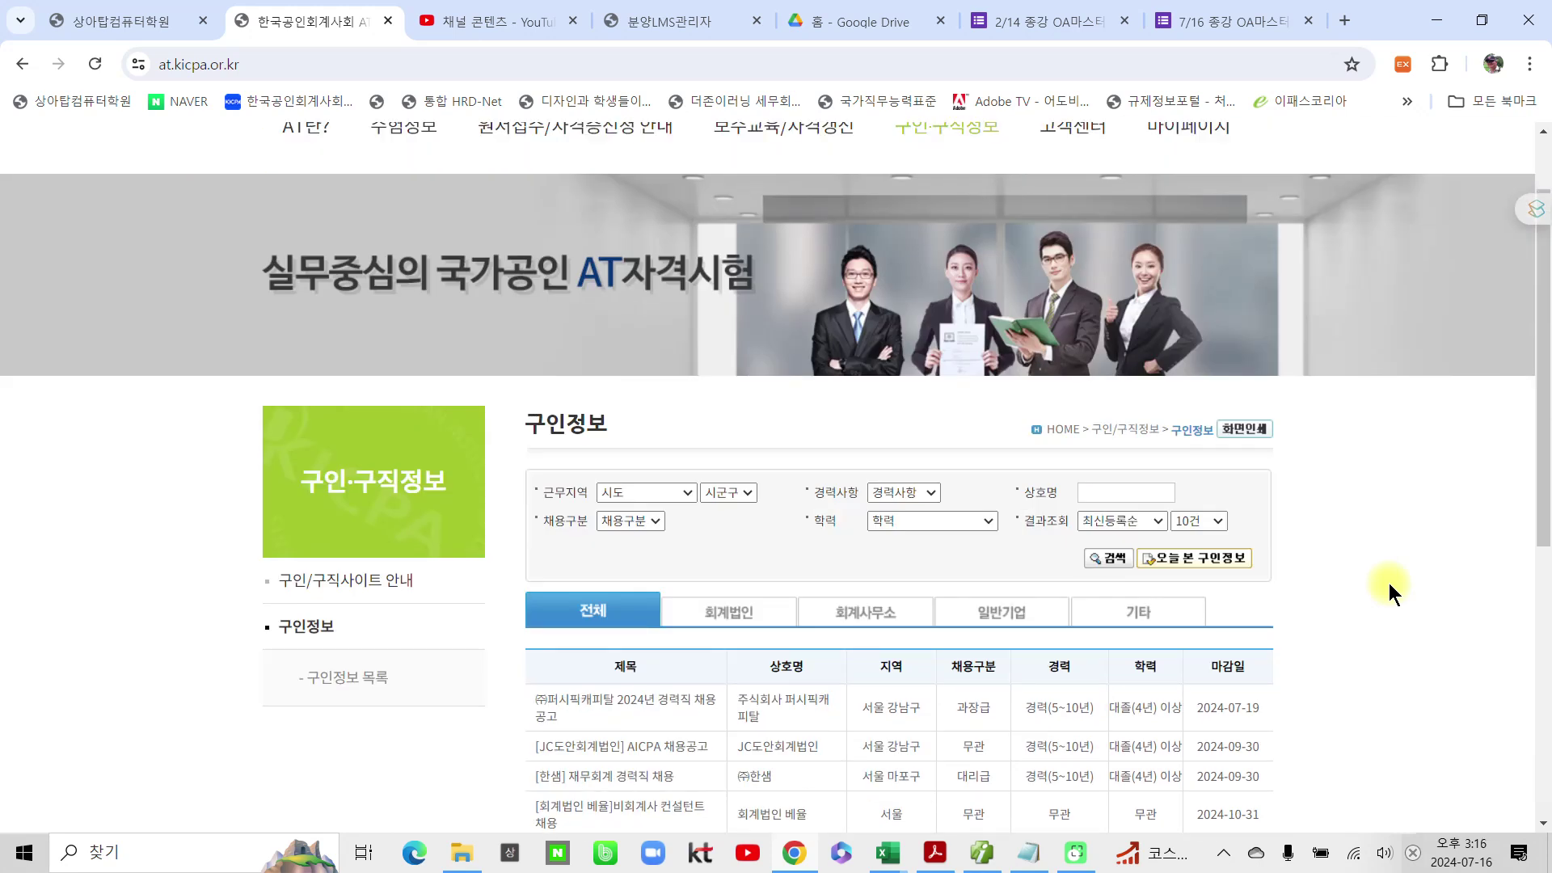
scroll(1389, 584, up, 1)
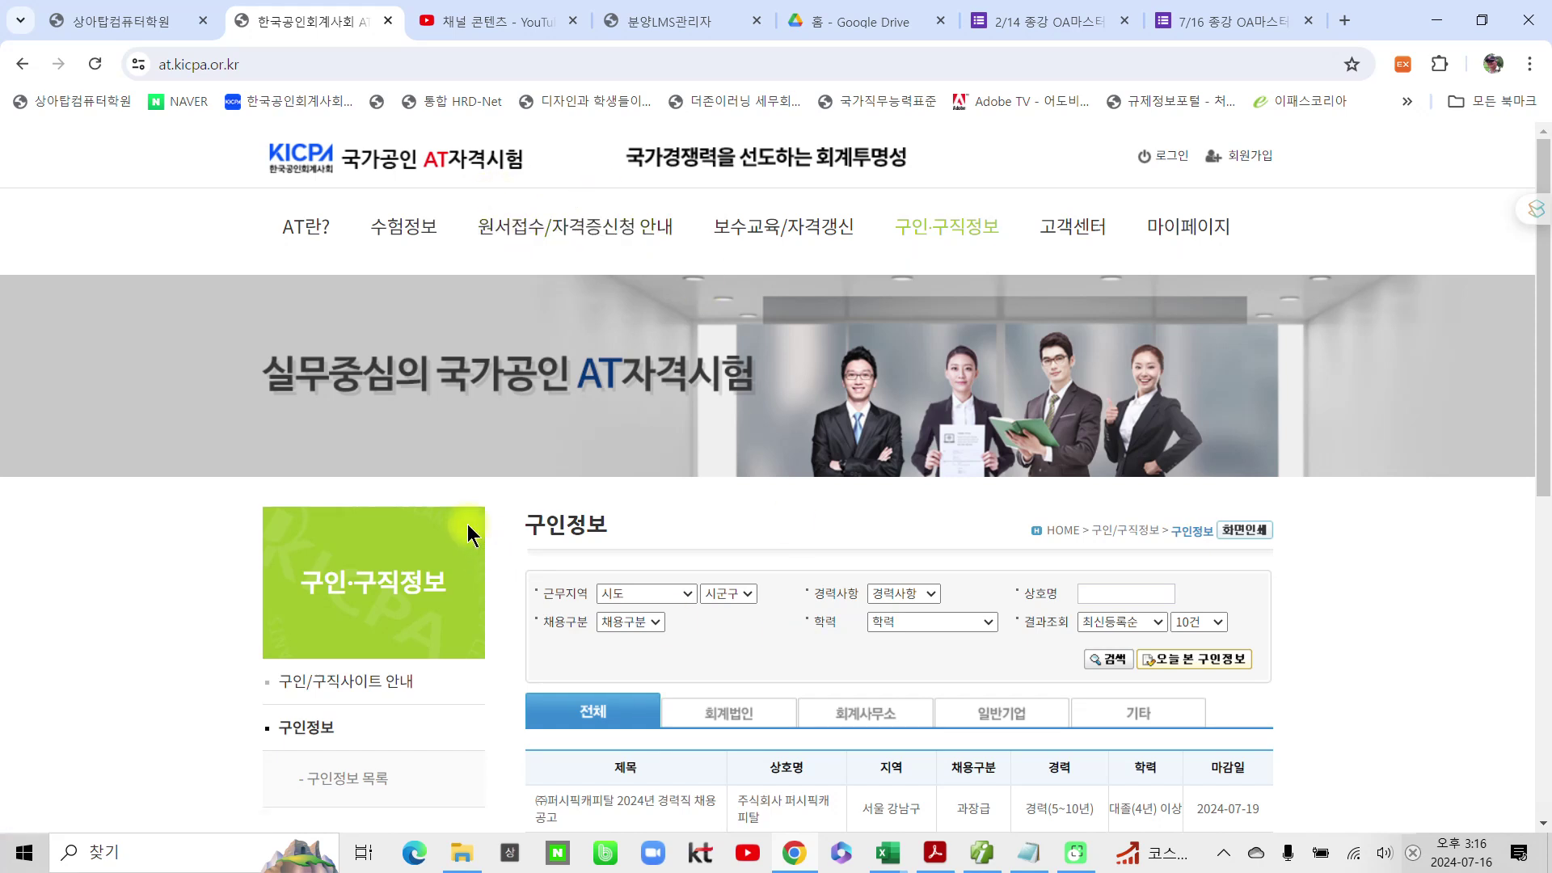
click(113, 22)
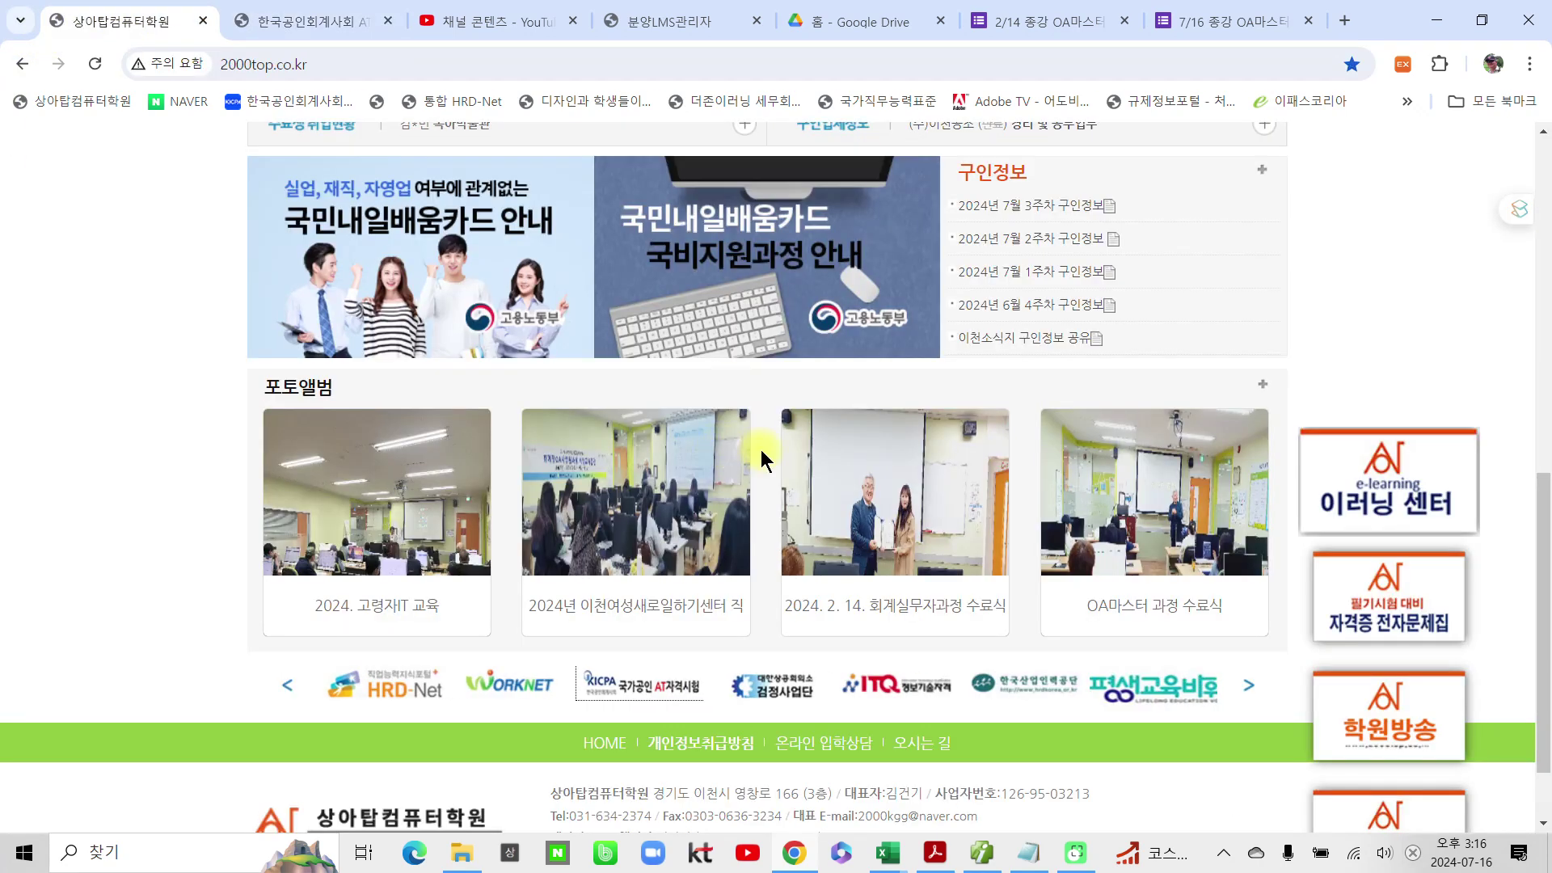
Step: Open the 2024년 7월 3주차 구인정보 post on the academy's job board
scroll(880, 482, down, 1)
scroll(880, 482, up, 3)
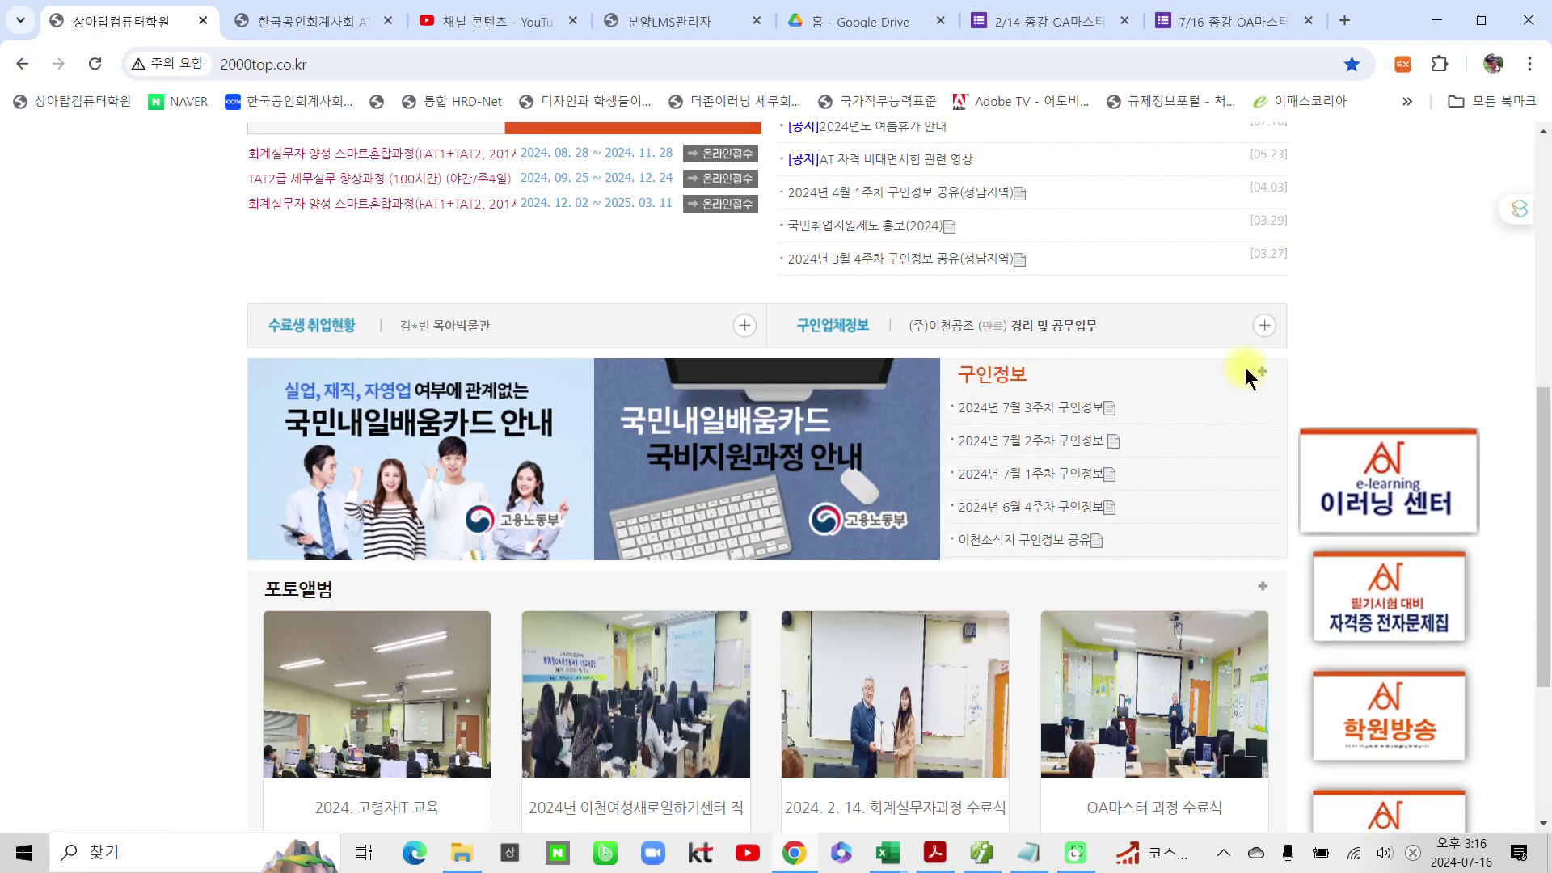
click(1265, 377)
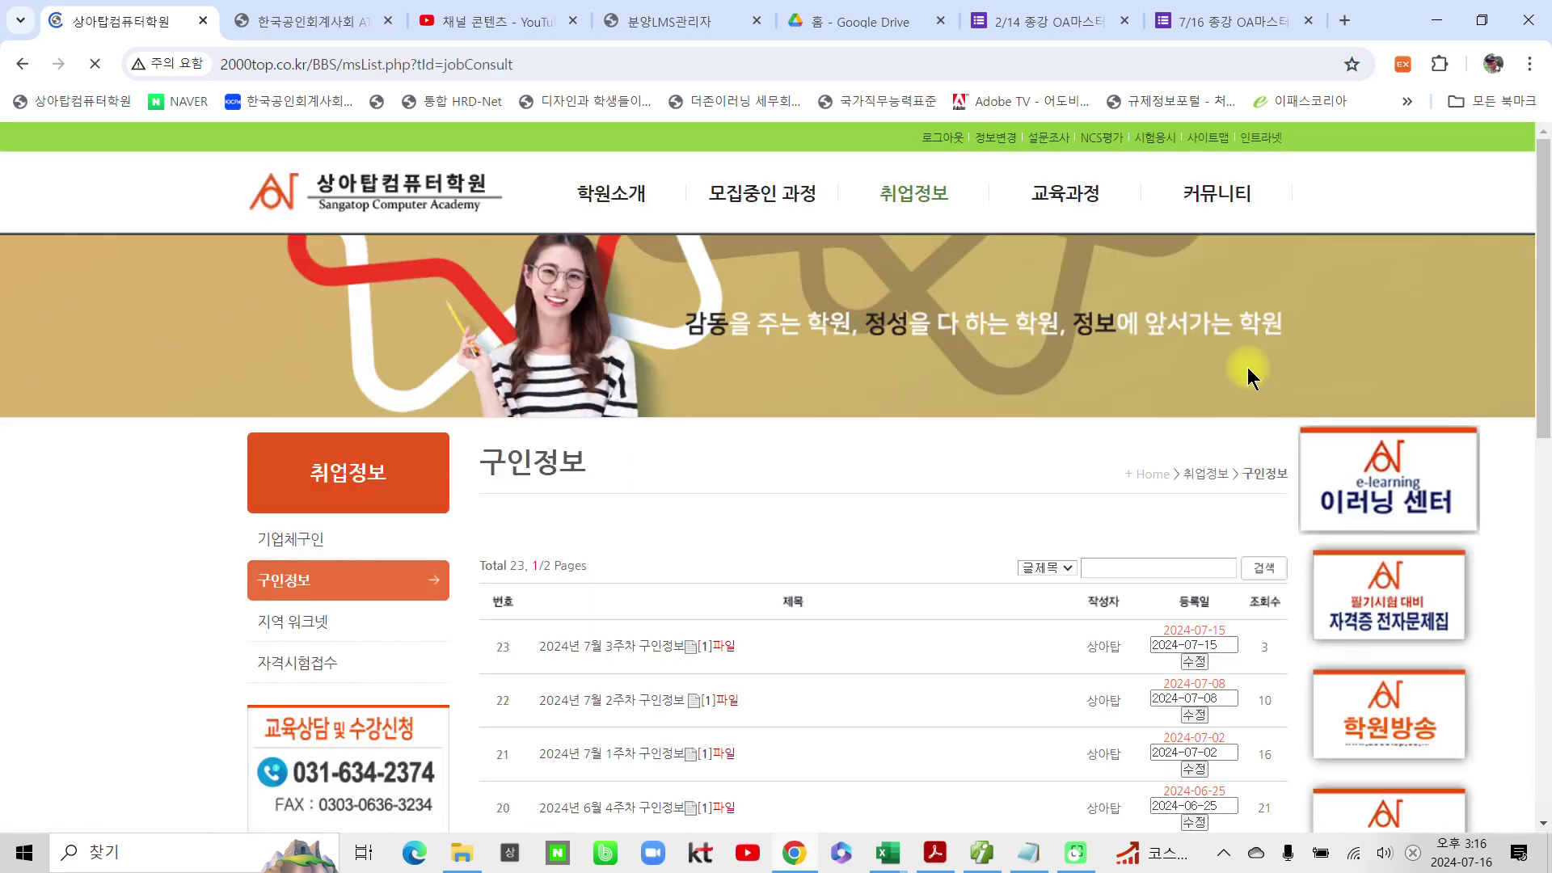
scroll(925, 461, down, 3)
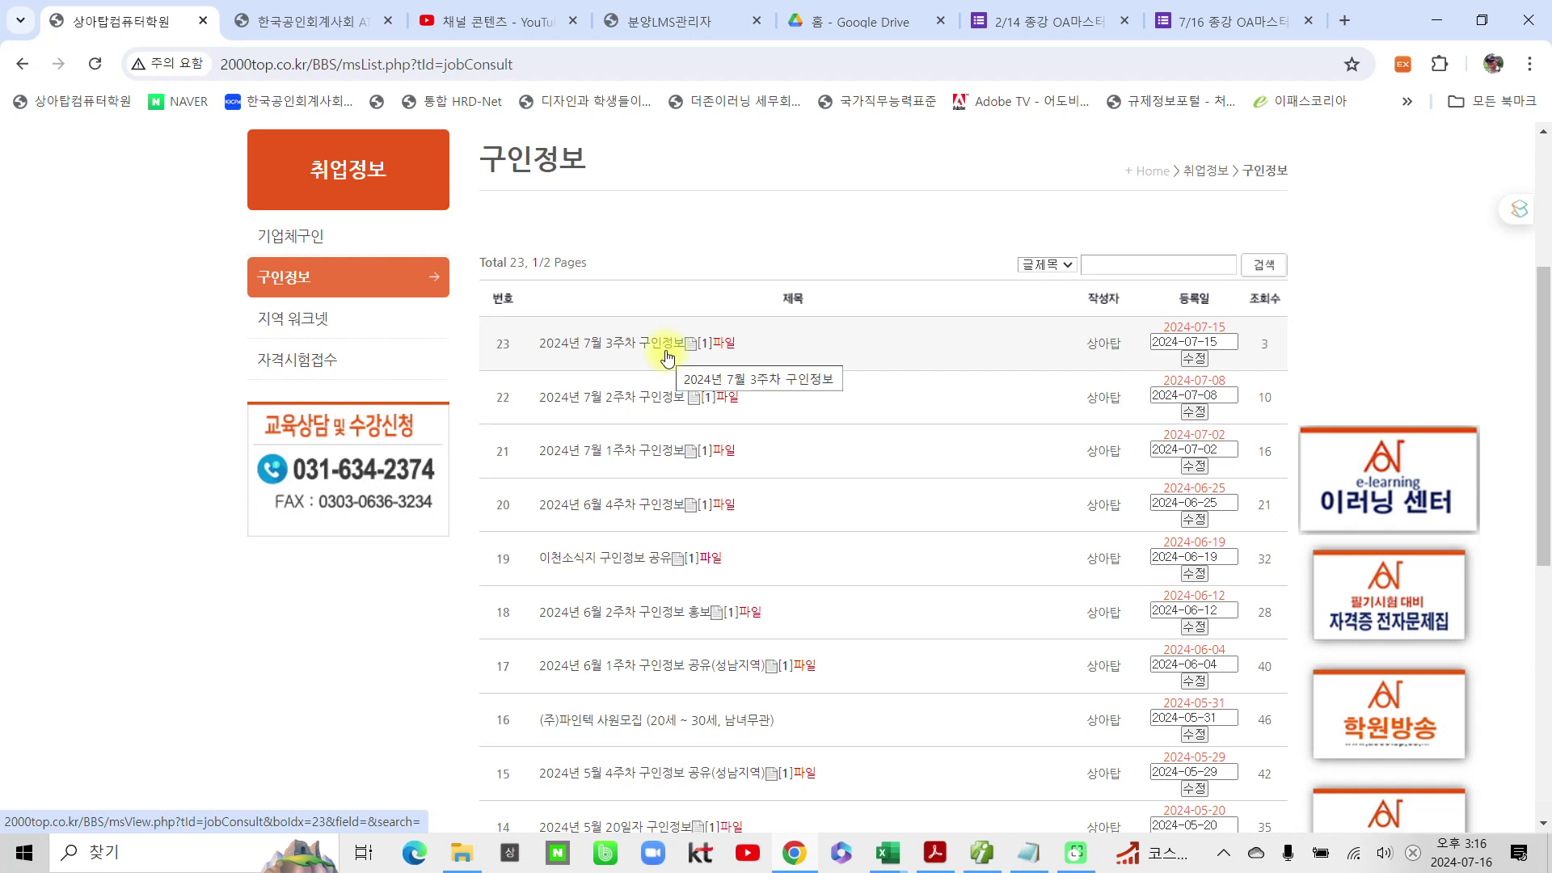
click(627, 347)
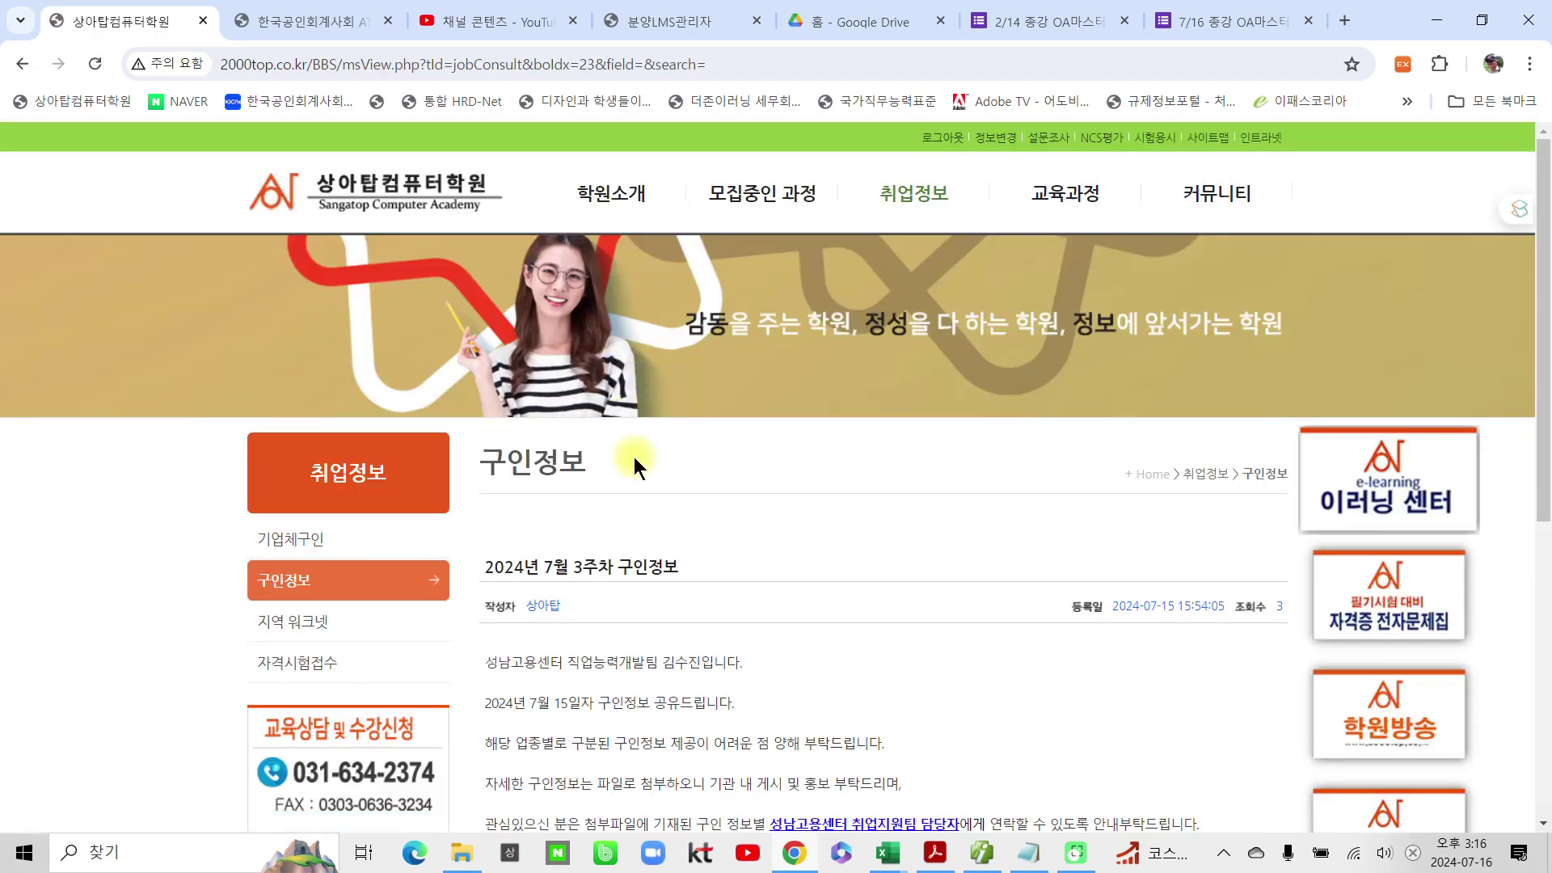
scroll(632, 415, down, 6)
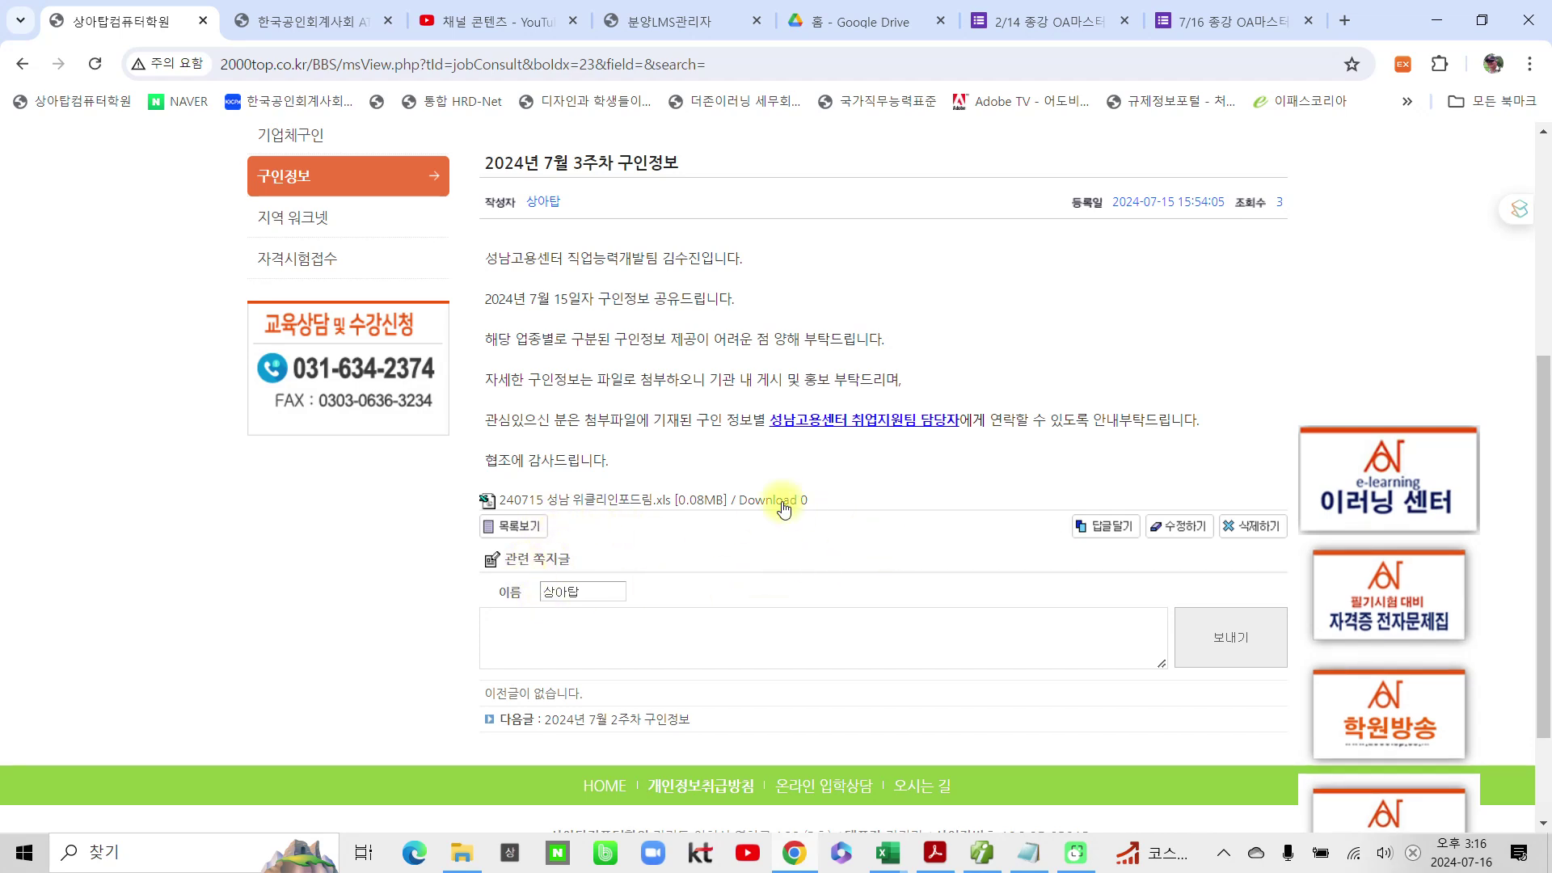
Step: Save the 240715 성남 위클리인포드림.xls attachment to Downloads, keeping it despite the warning
click(589, 498)
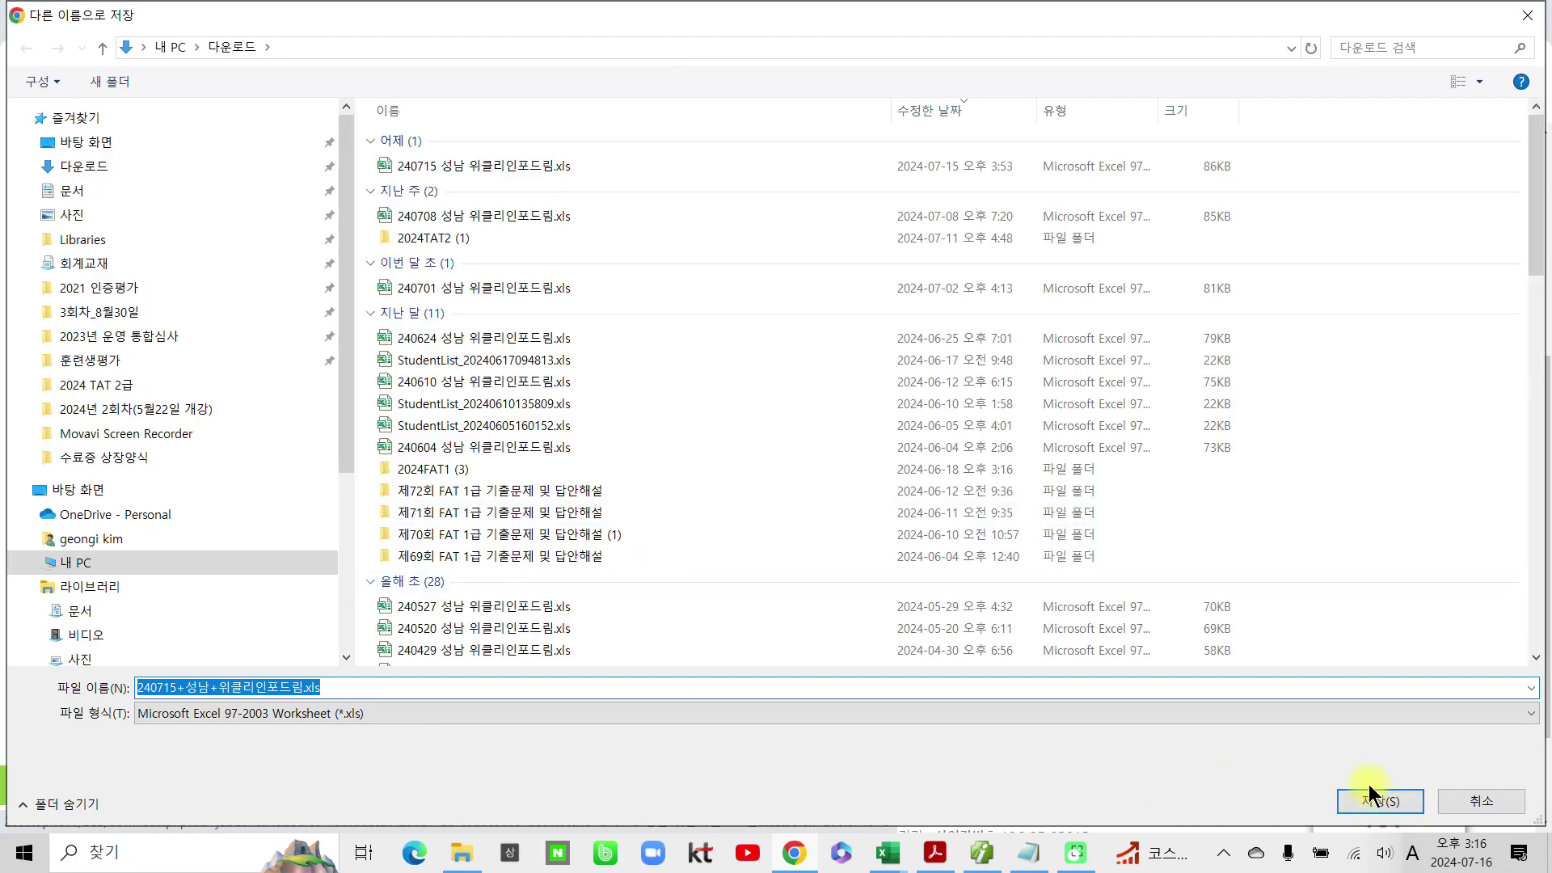
click(1391, 789)
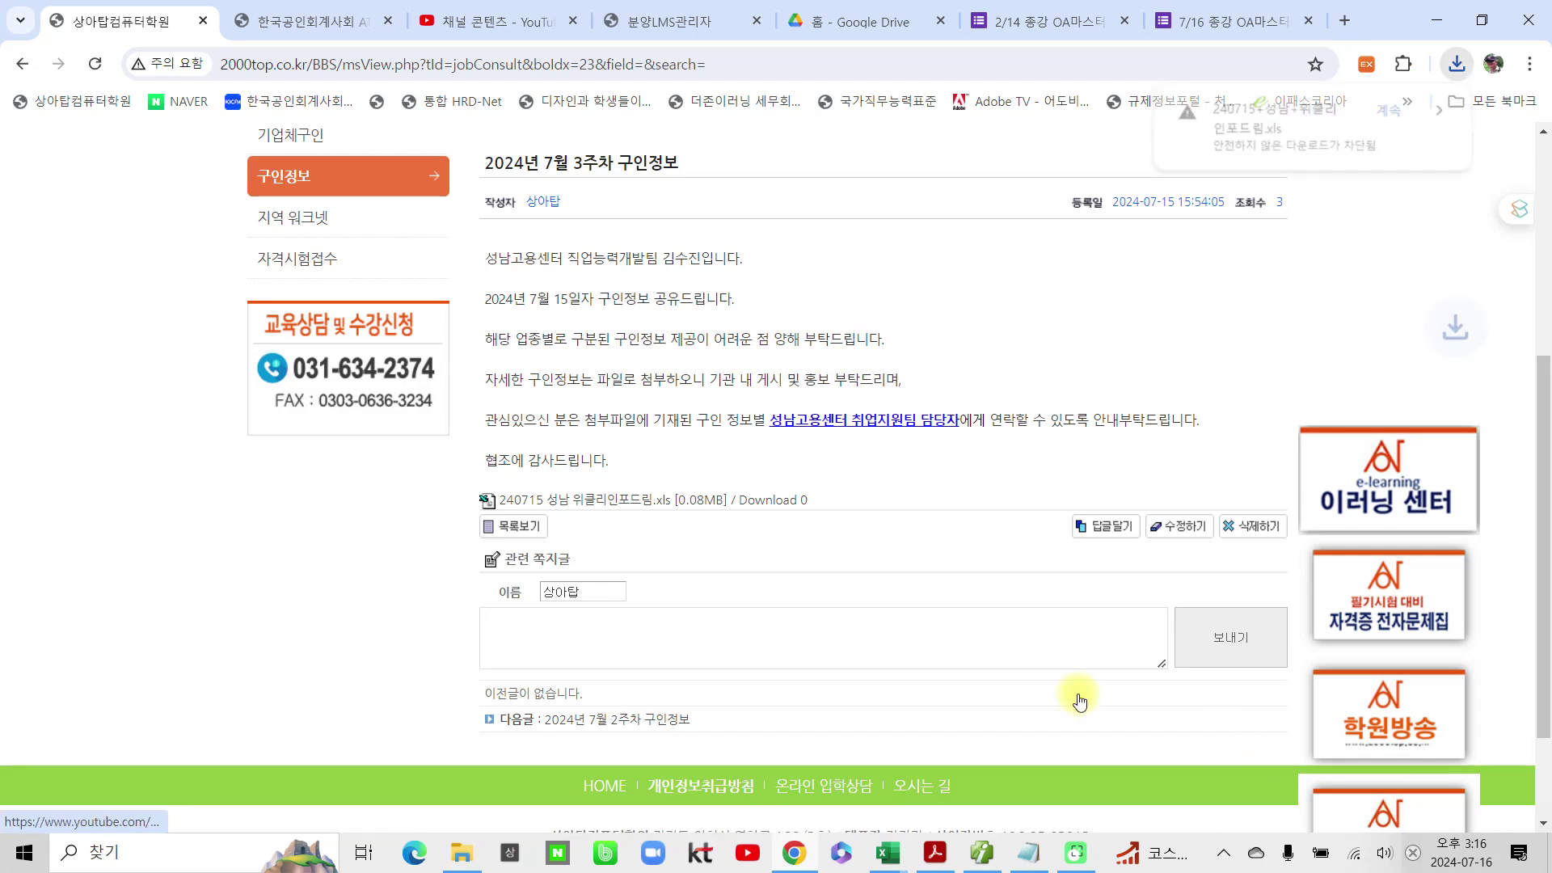
click(1286, 134)
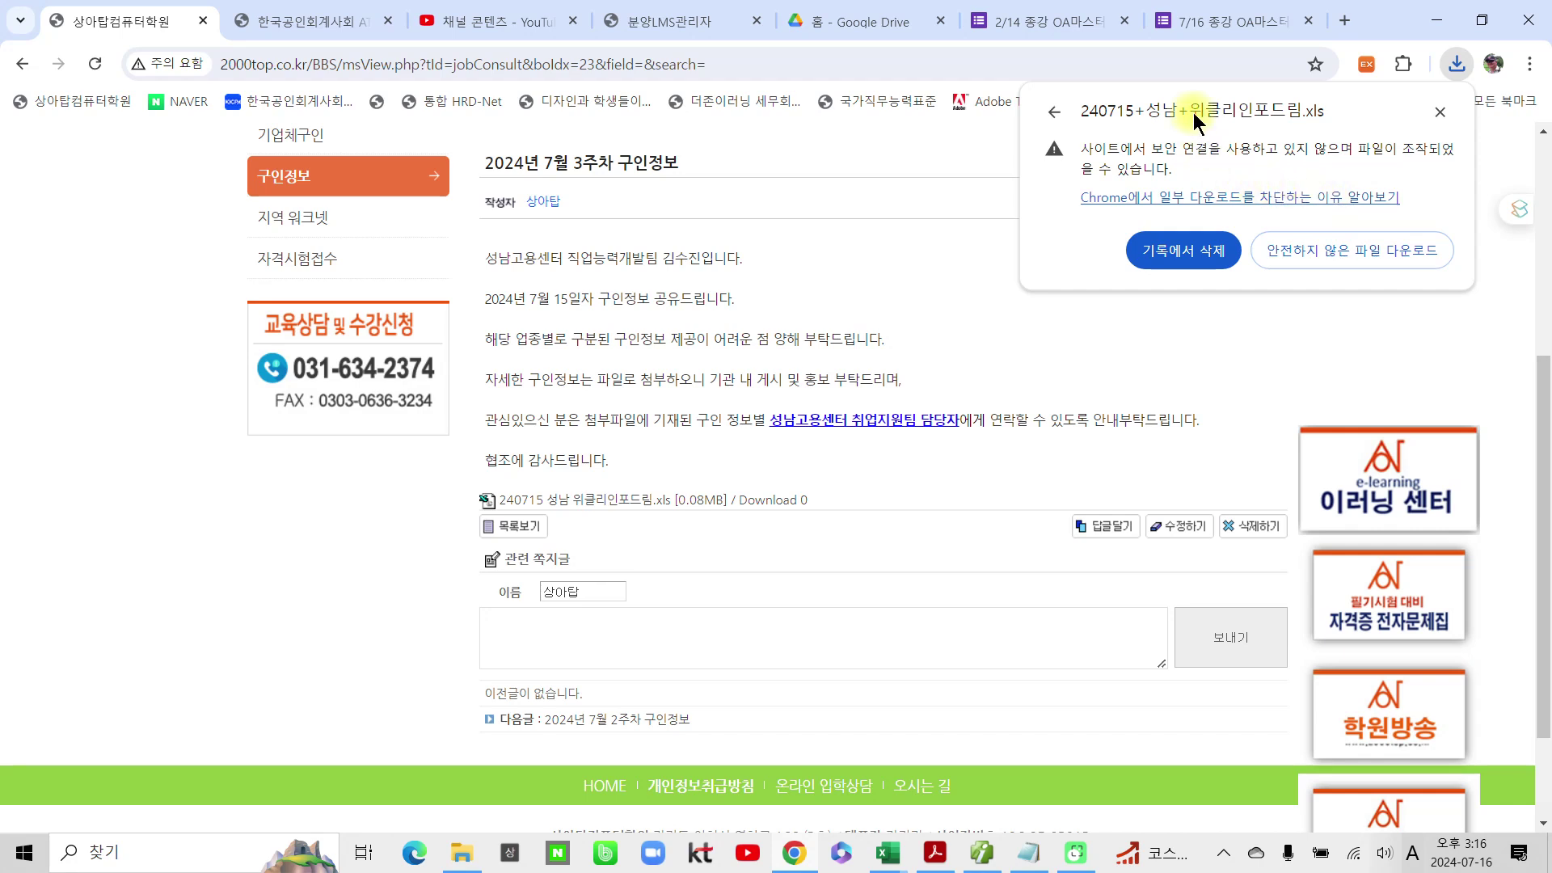
click(1279, 241)
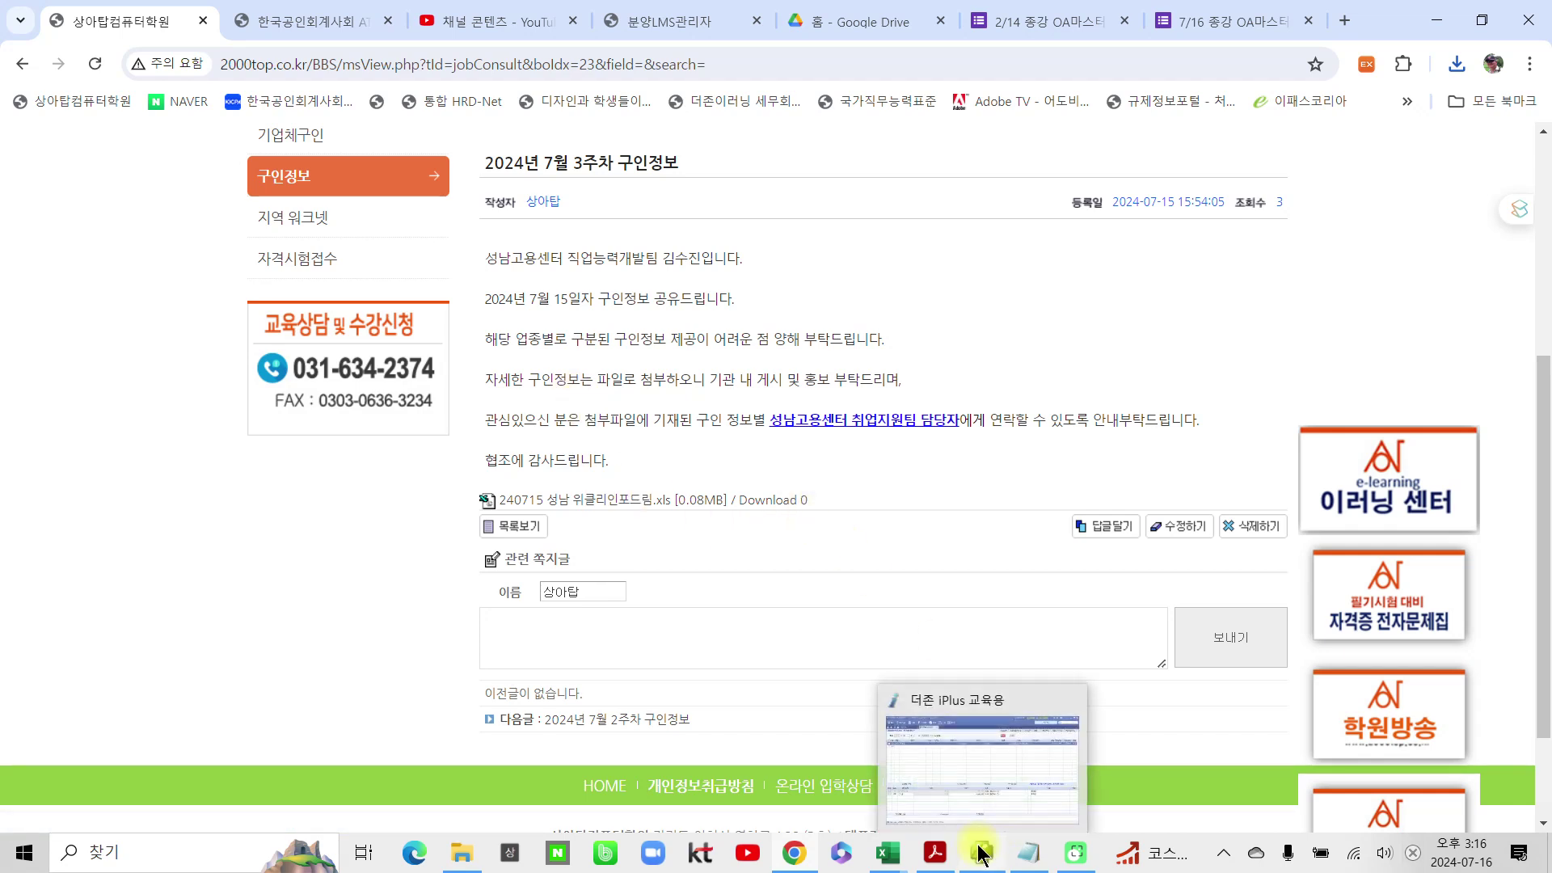
mouse_move(894, 853)
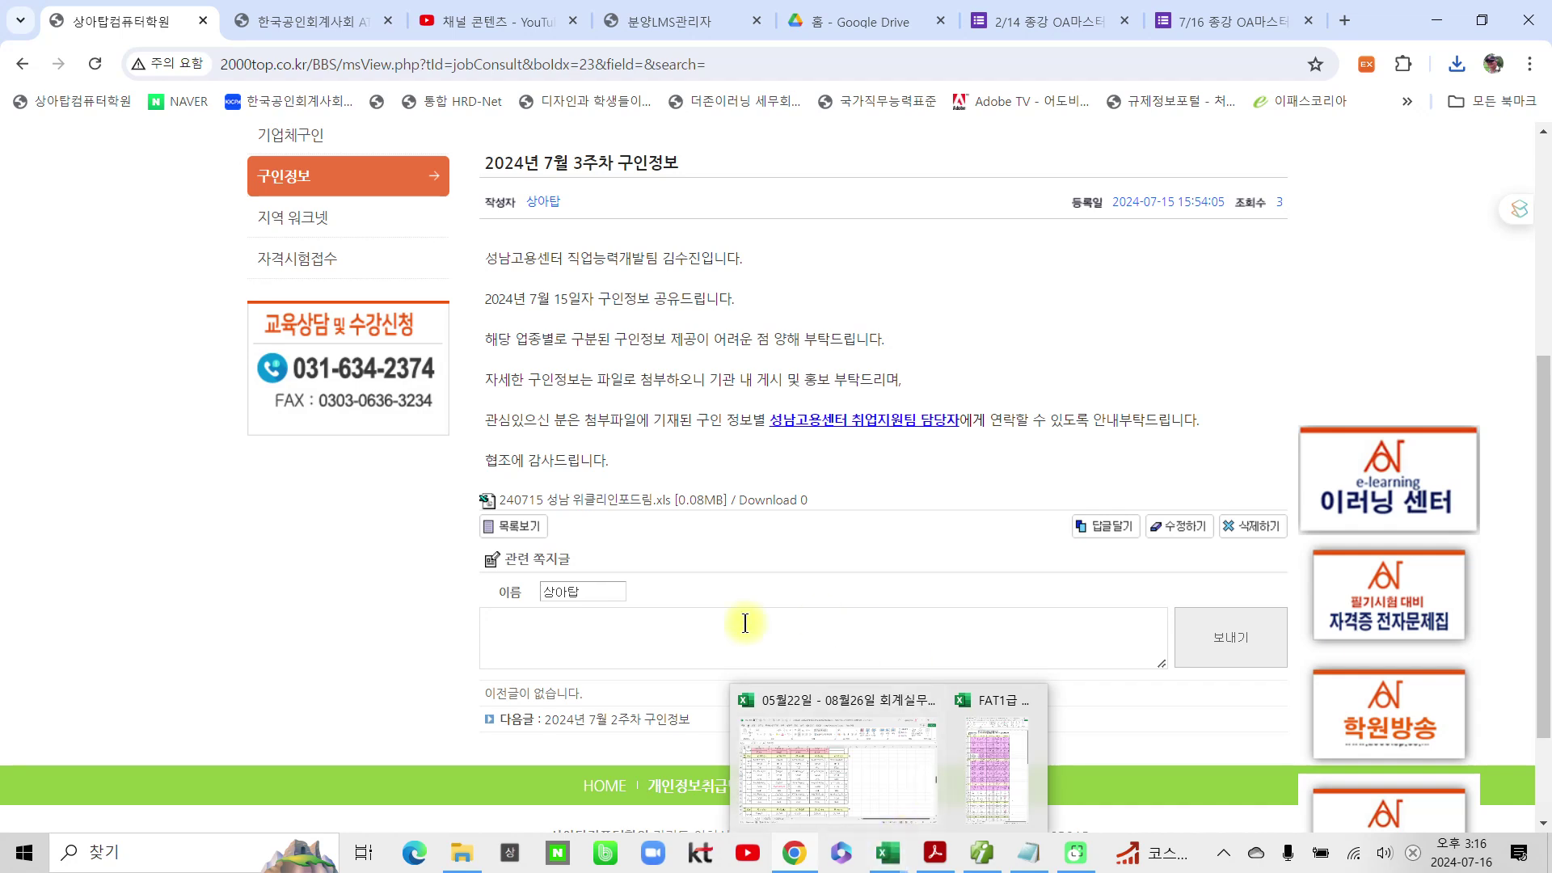
Step: Open 240715+성남+위클리인포드림.xls from the Downloads folder in Excel
click(459, 856)
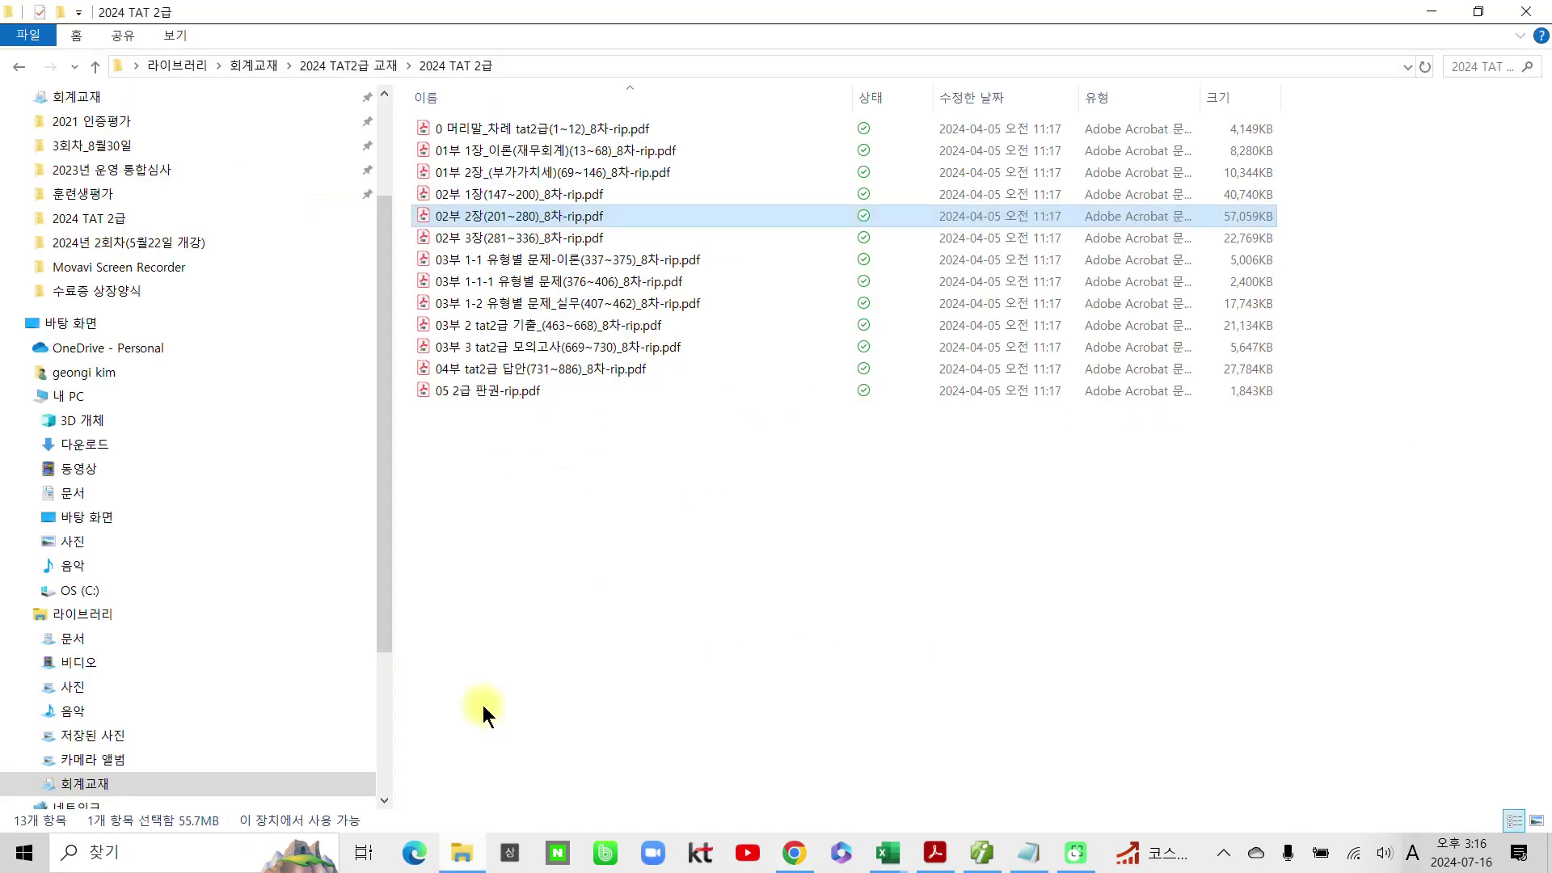
scroll(214, 235, up, 1)
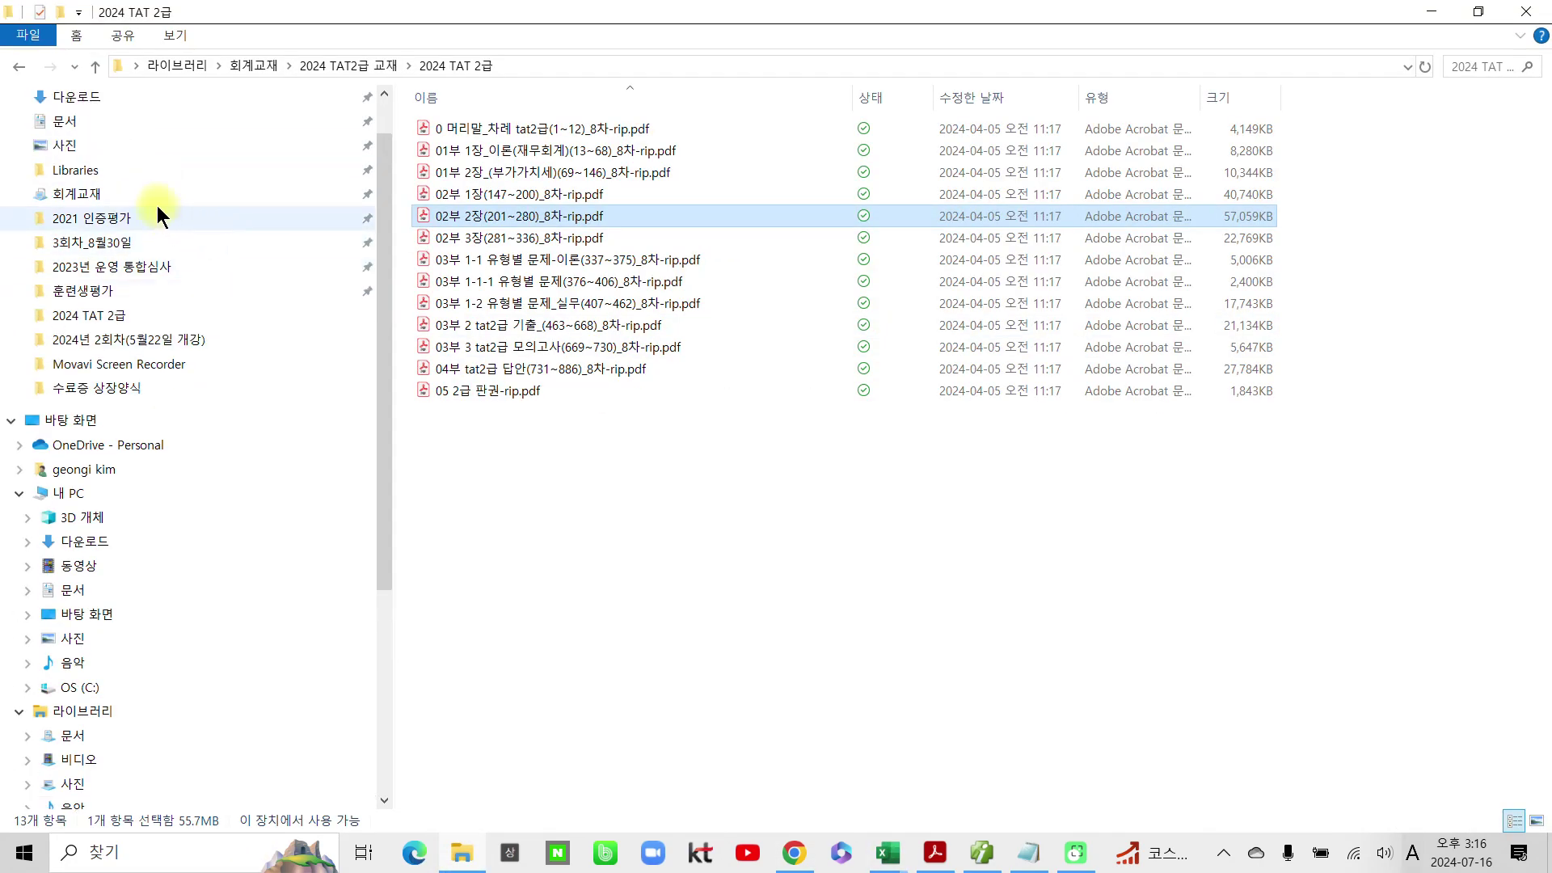
scroll(165, 214, up, 1)
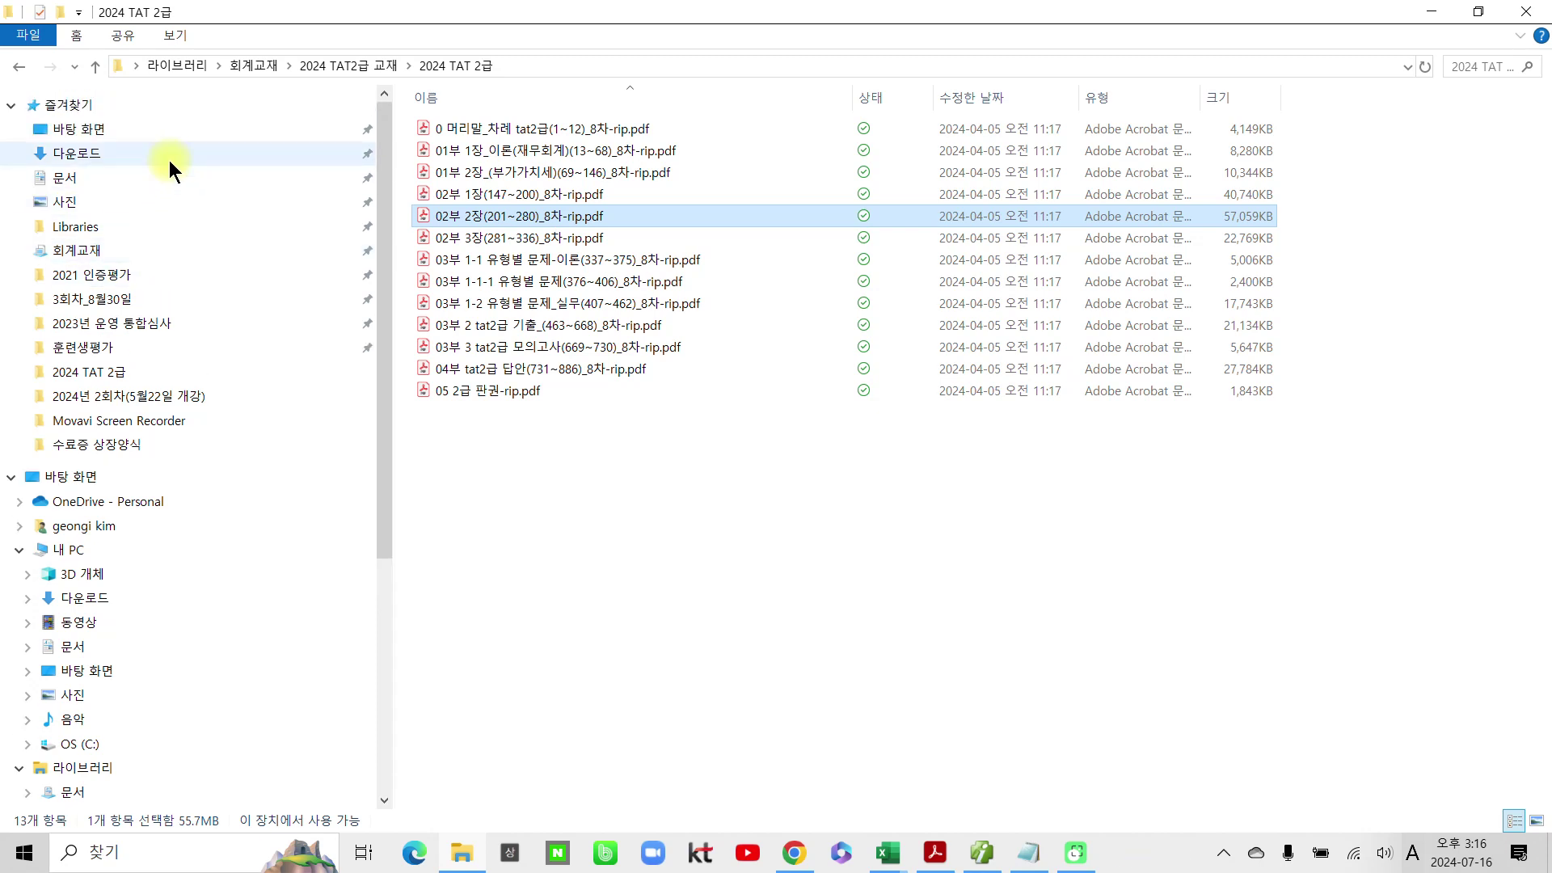
click(168, 160)
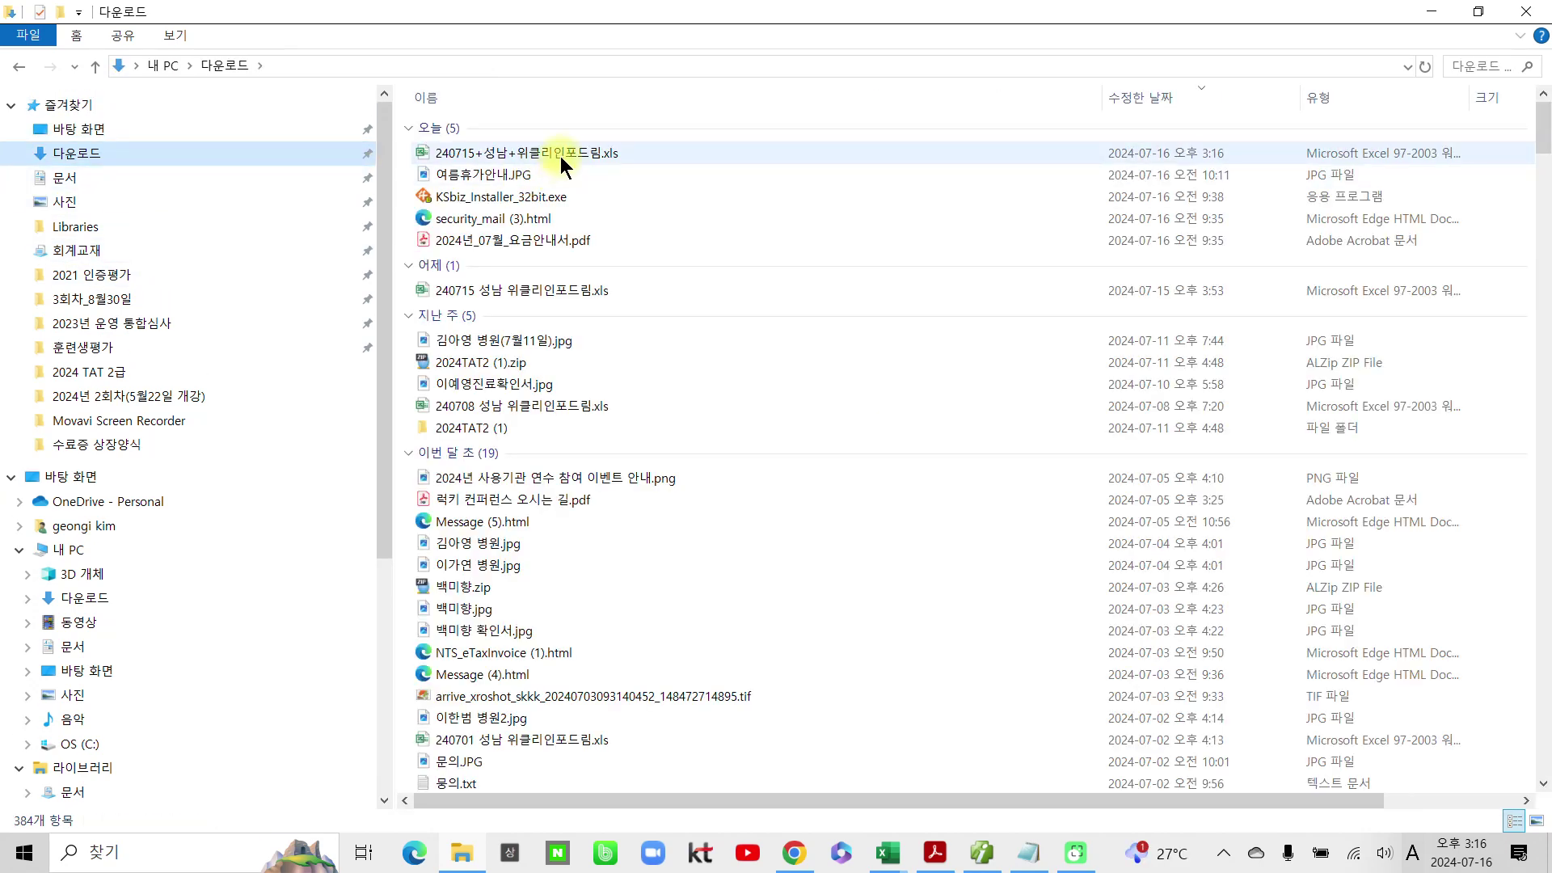
double_click(560, 157)
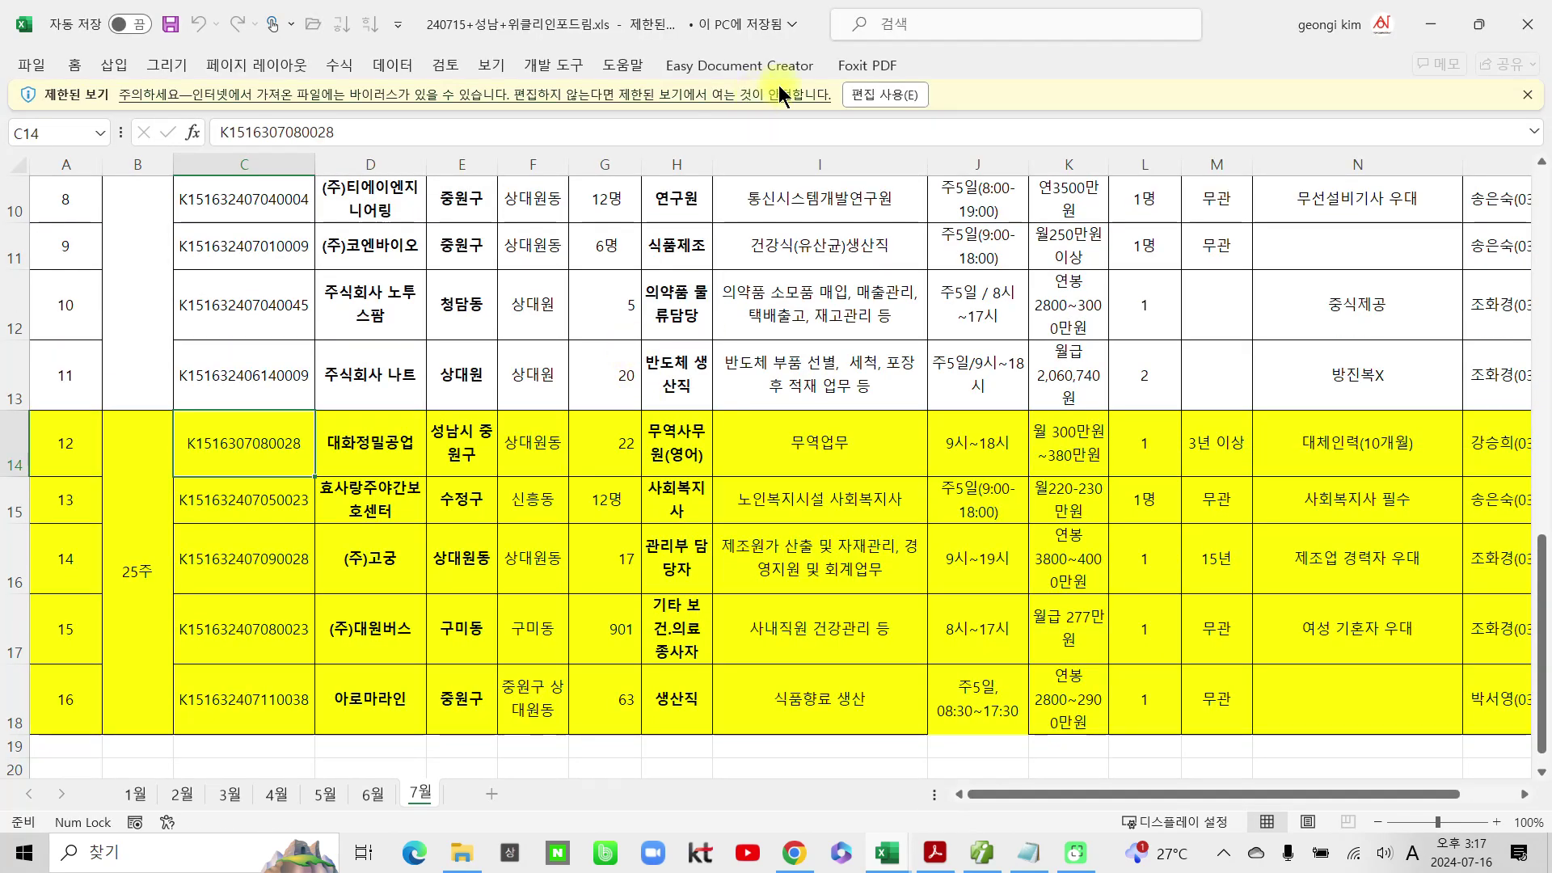
Step: Enable editing on the 240715 workbook and scroll through its 7월 sheet
click(886, 89)
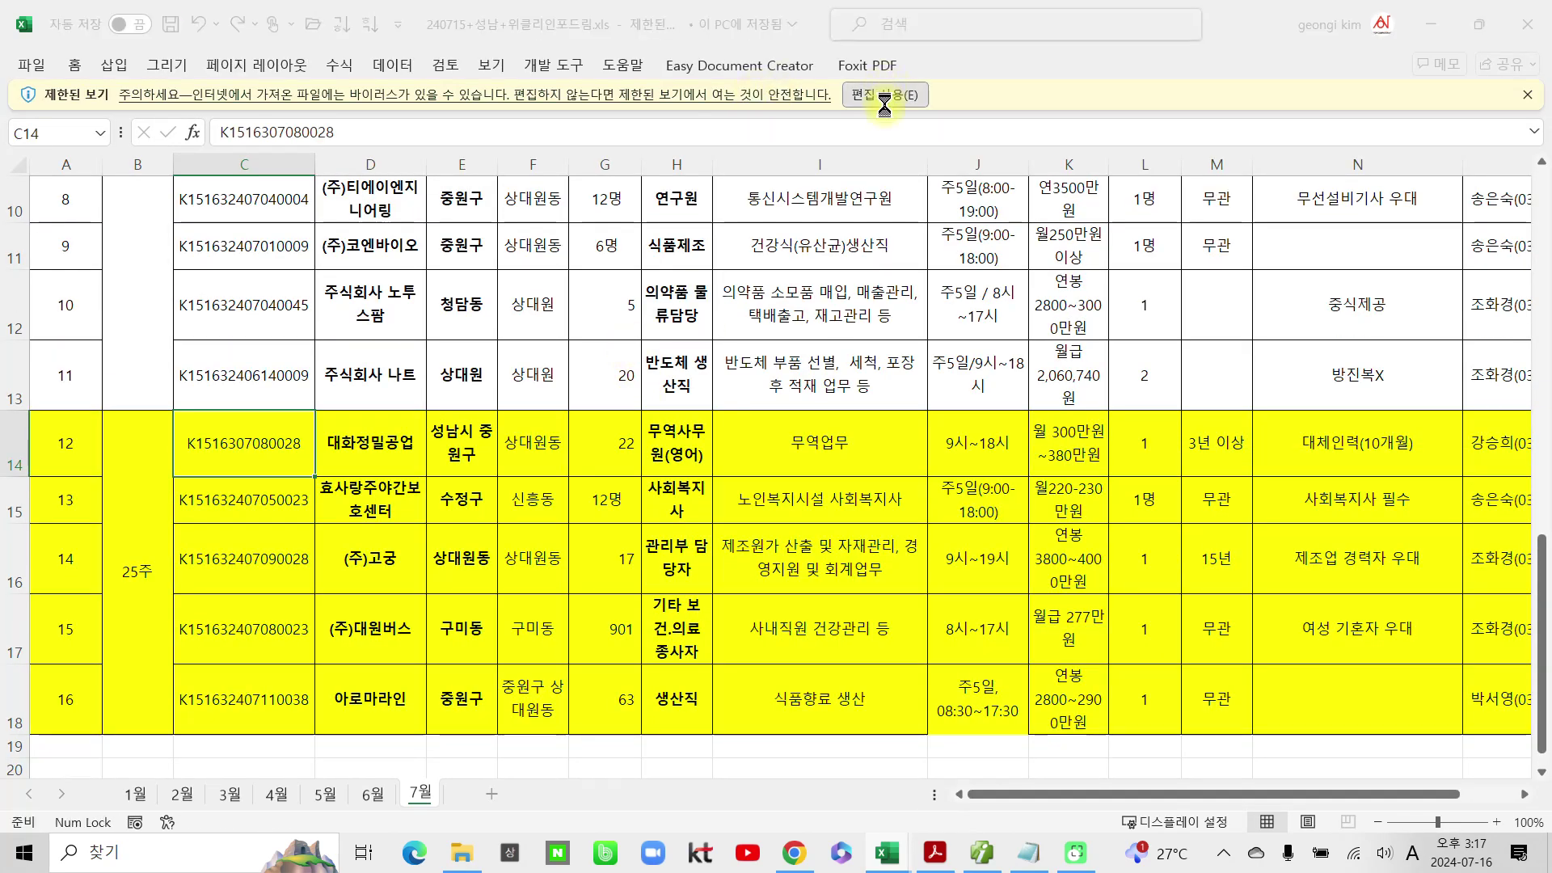
scroll(512, 384, up, 2)
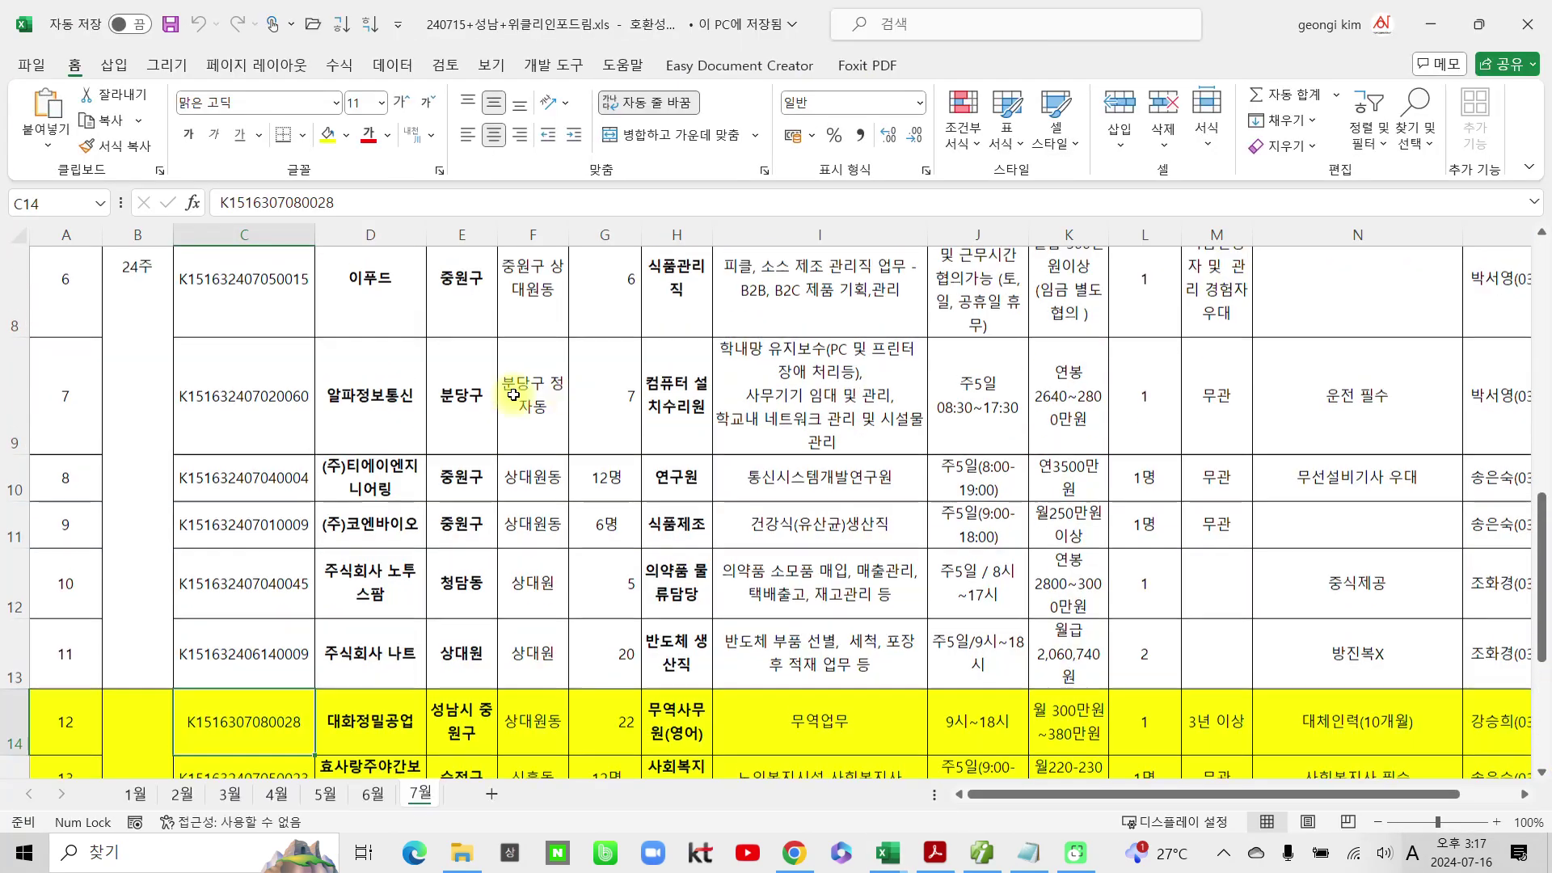
scroll(512, 382, up, 3)
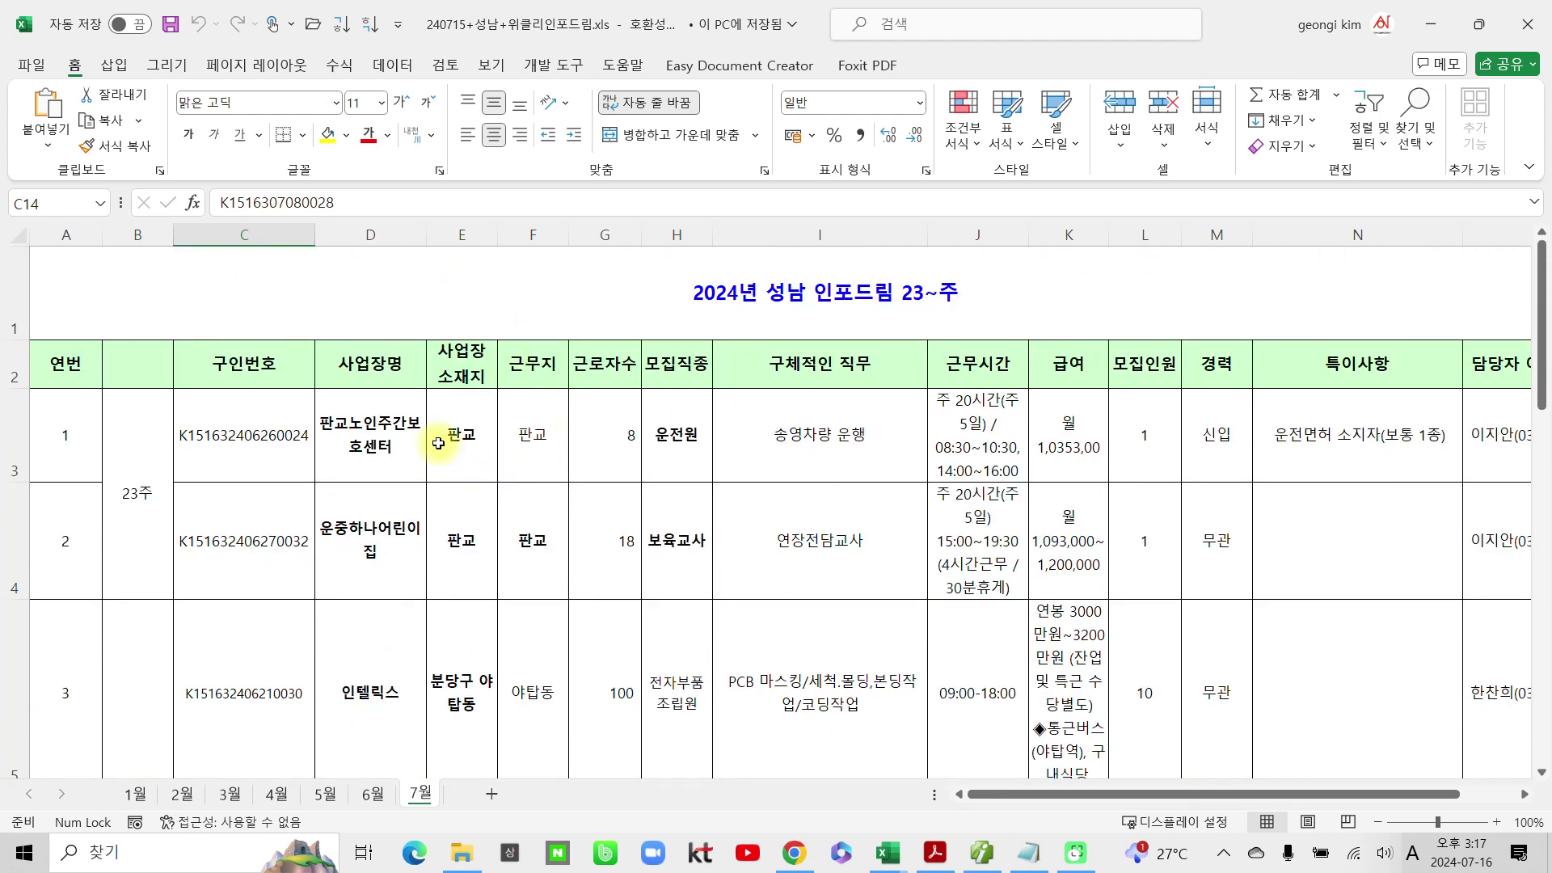
scroll(454, 574, down, 2)
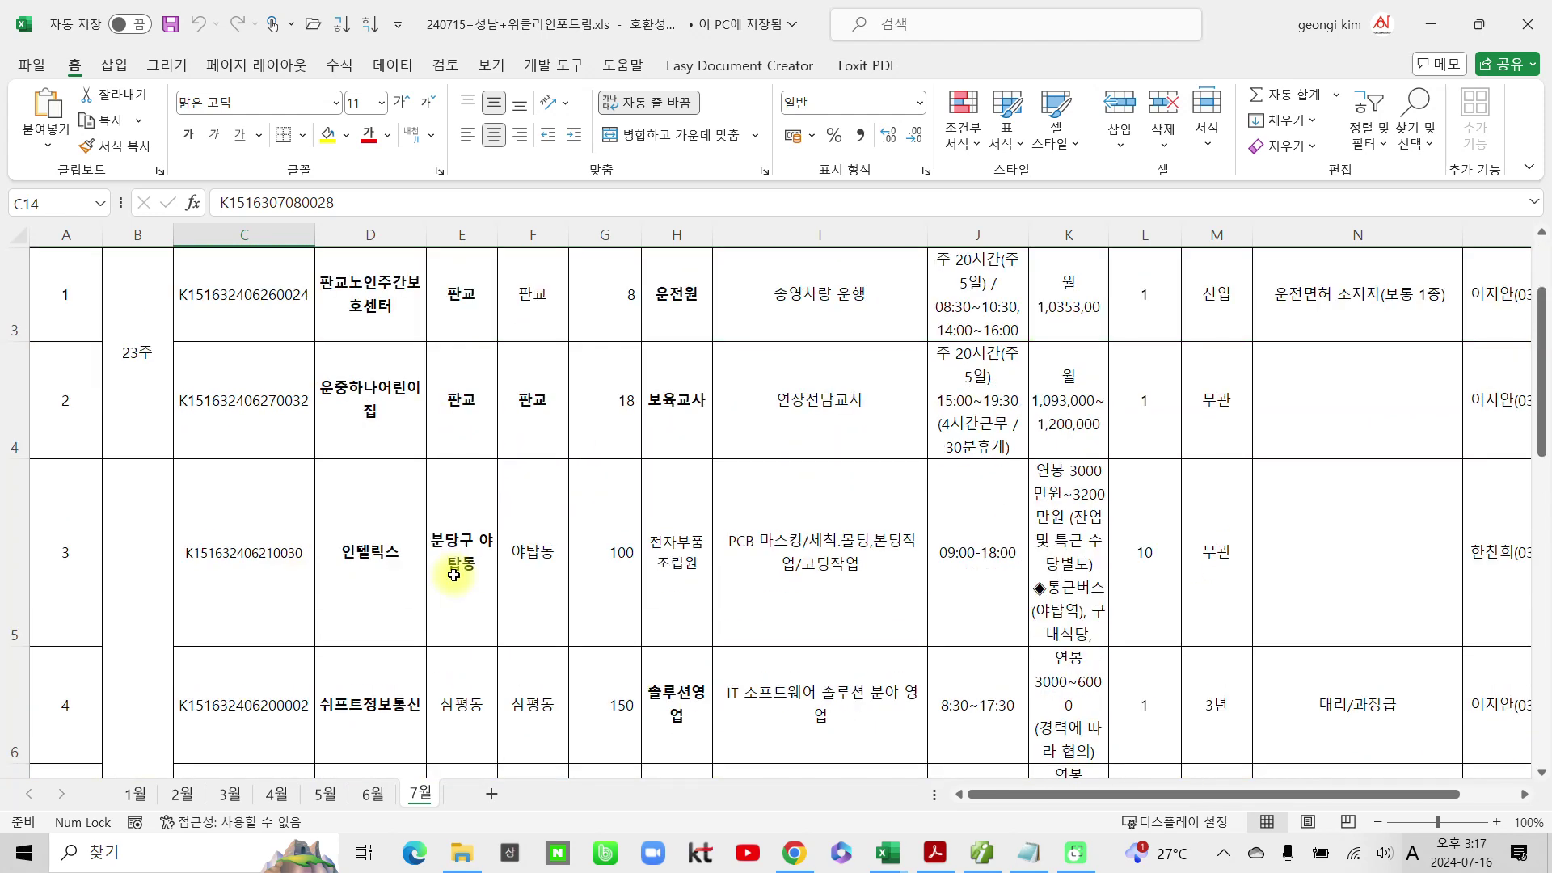
scroll(453, 575, down, 4)
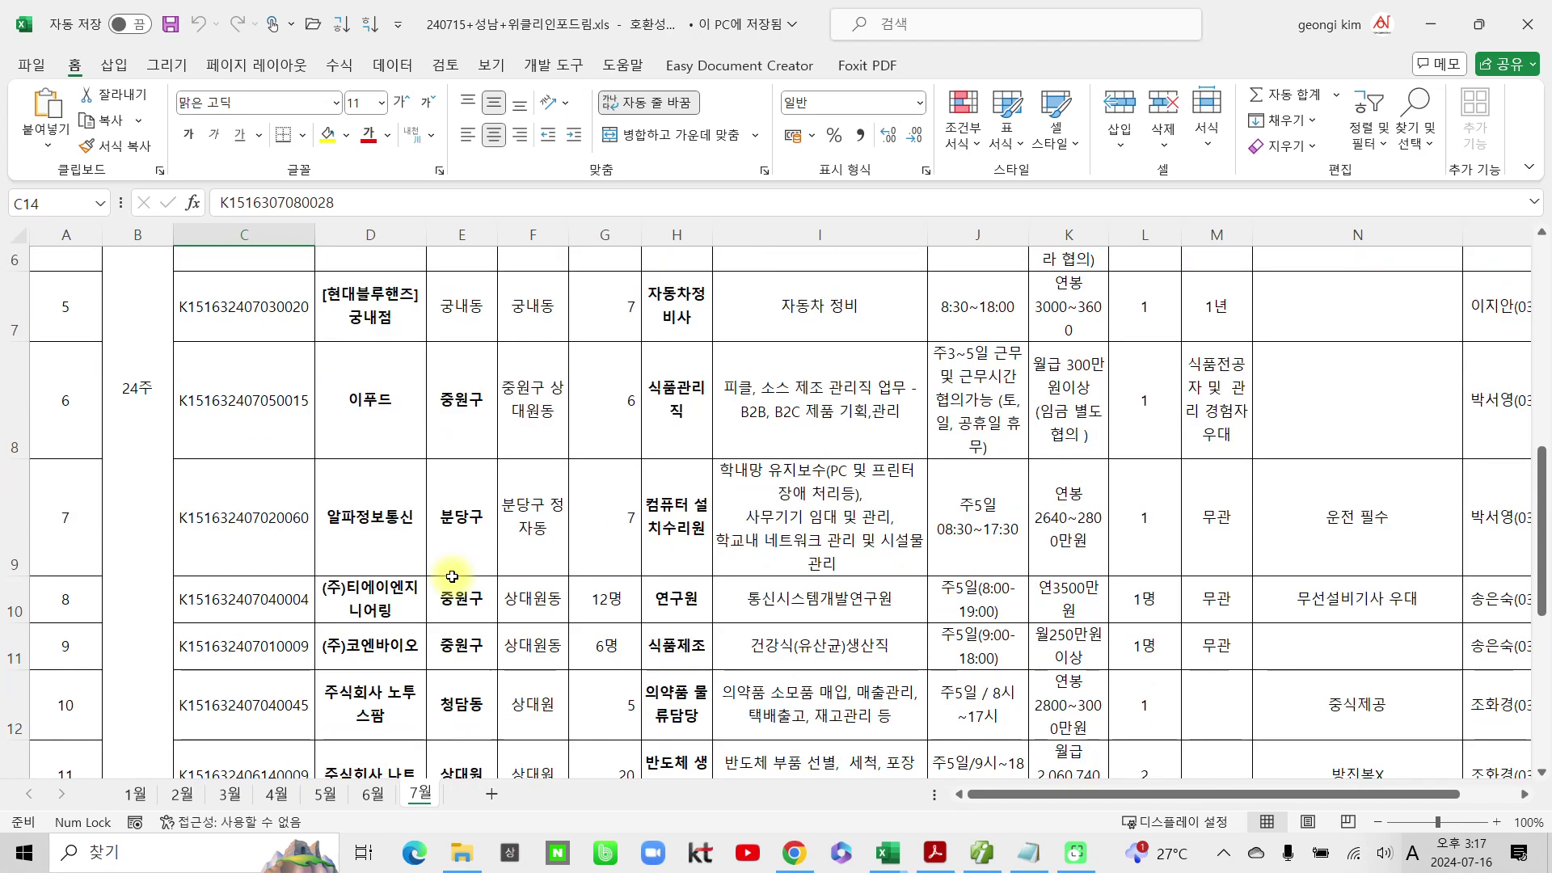
scroll(452, 577, down, 1)
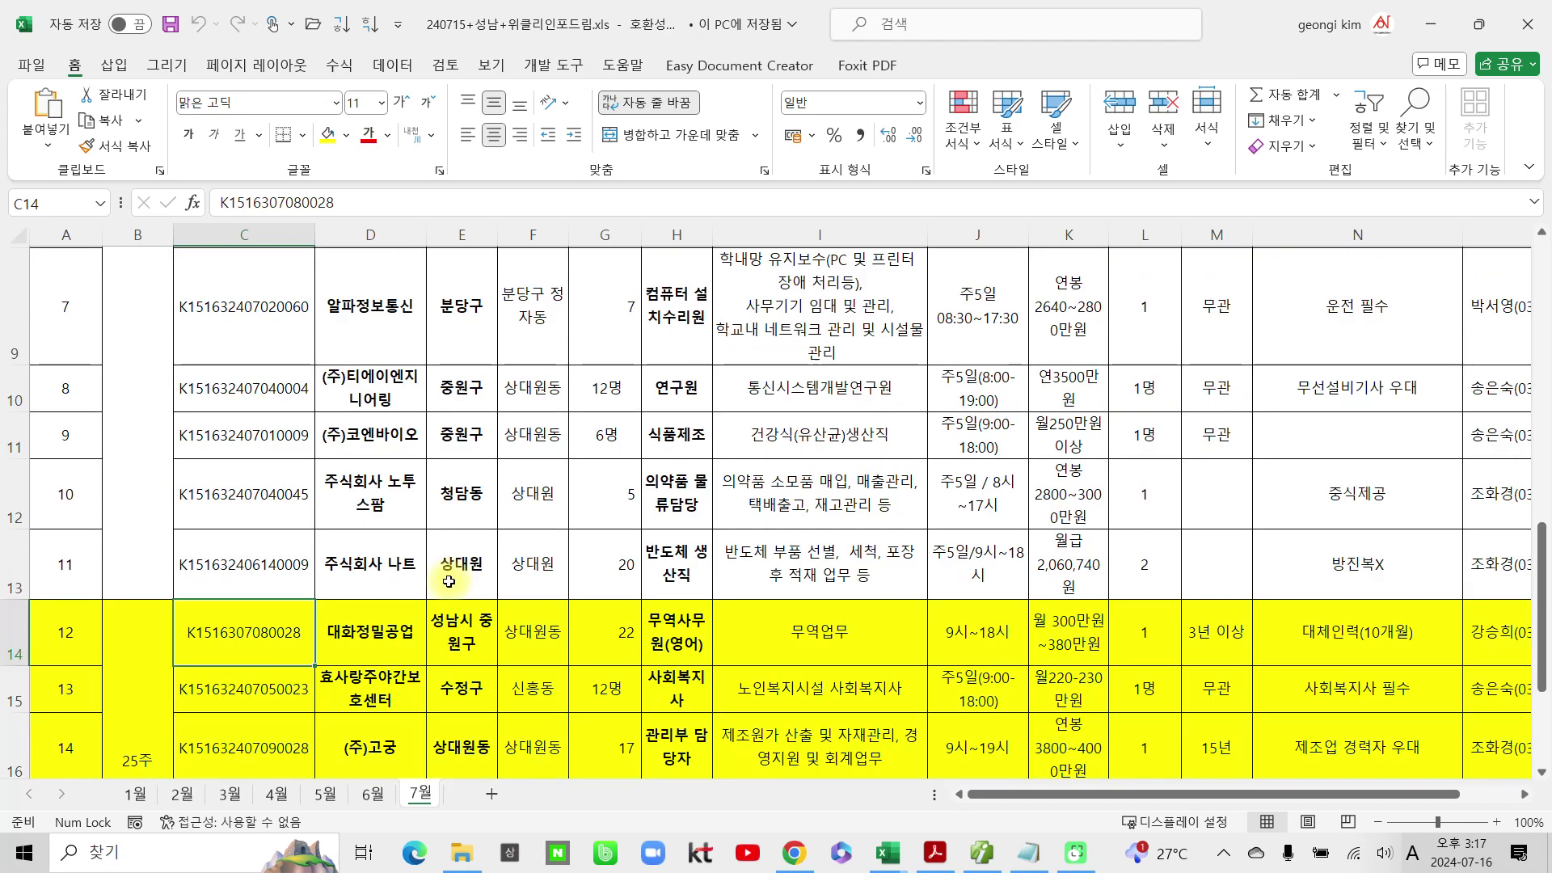
scroll(450, 582, down, 1)
scroll(451, 581, down, 2)
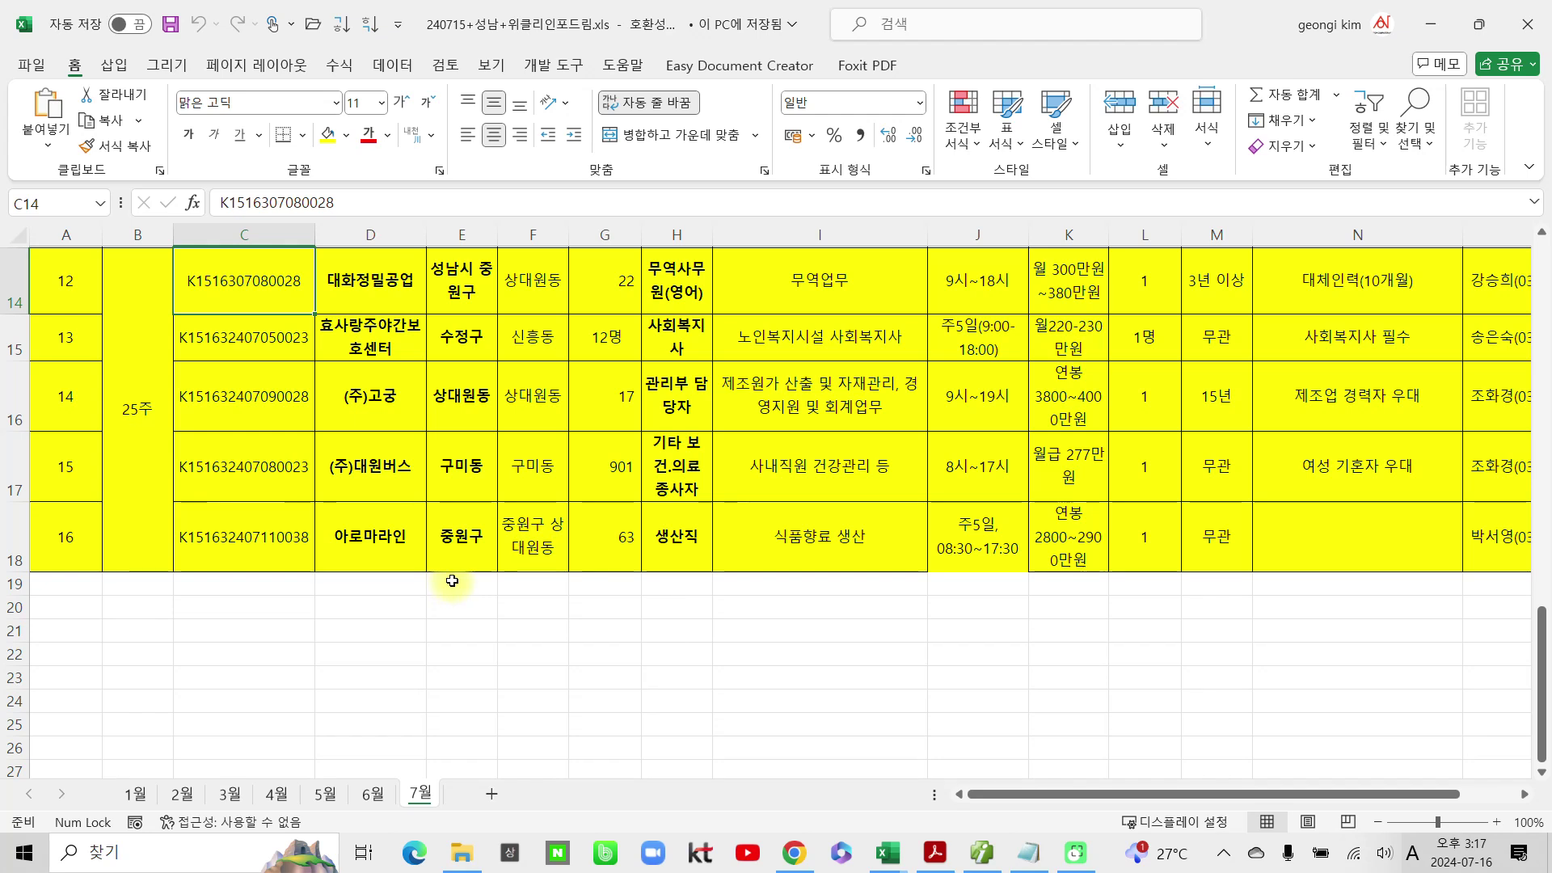
scroll(494, 569, up, 1)
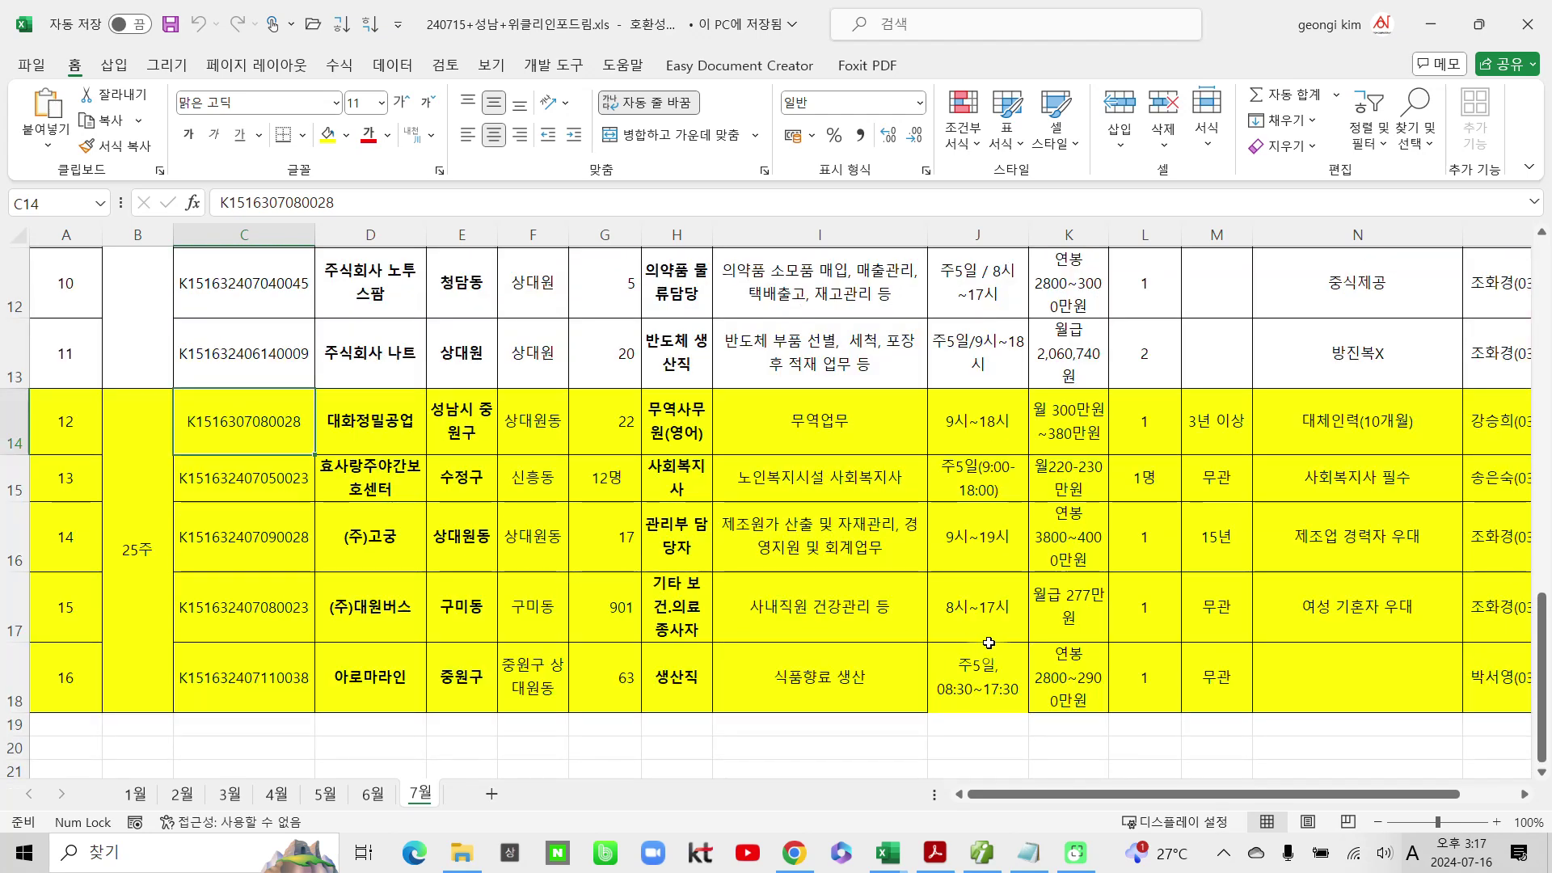
scroll(866, 612, up, 3)
scroll(866, 612, up, 2)
Step: Review 모집직종 cells H3–H7: 운전원, 전자부품조립원, 솔루션영업, 자동차정비사 and others
click(676, 427)
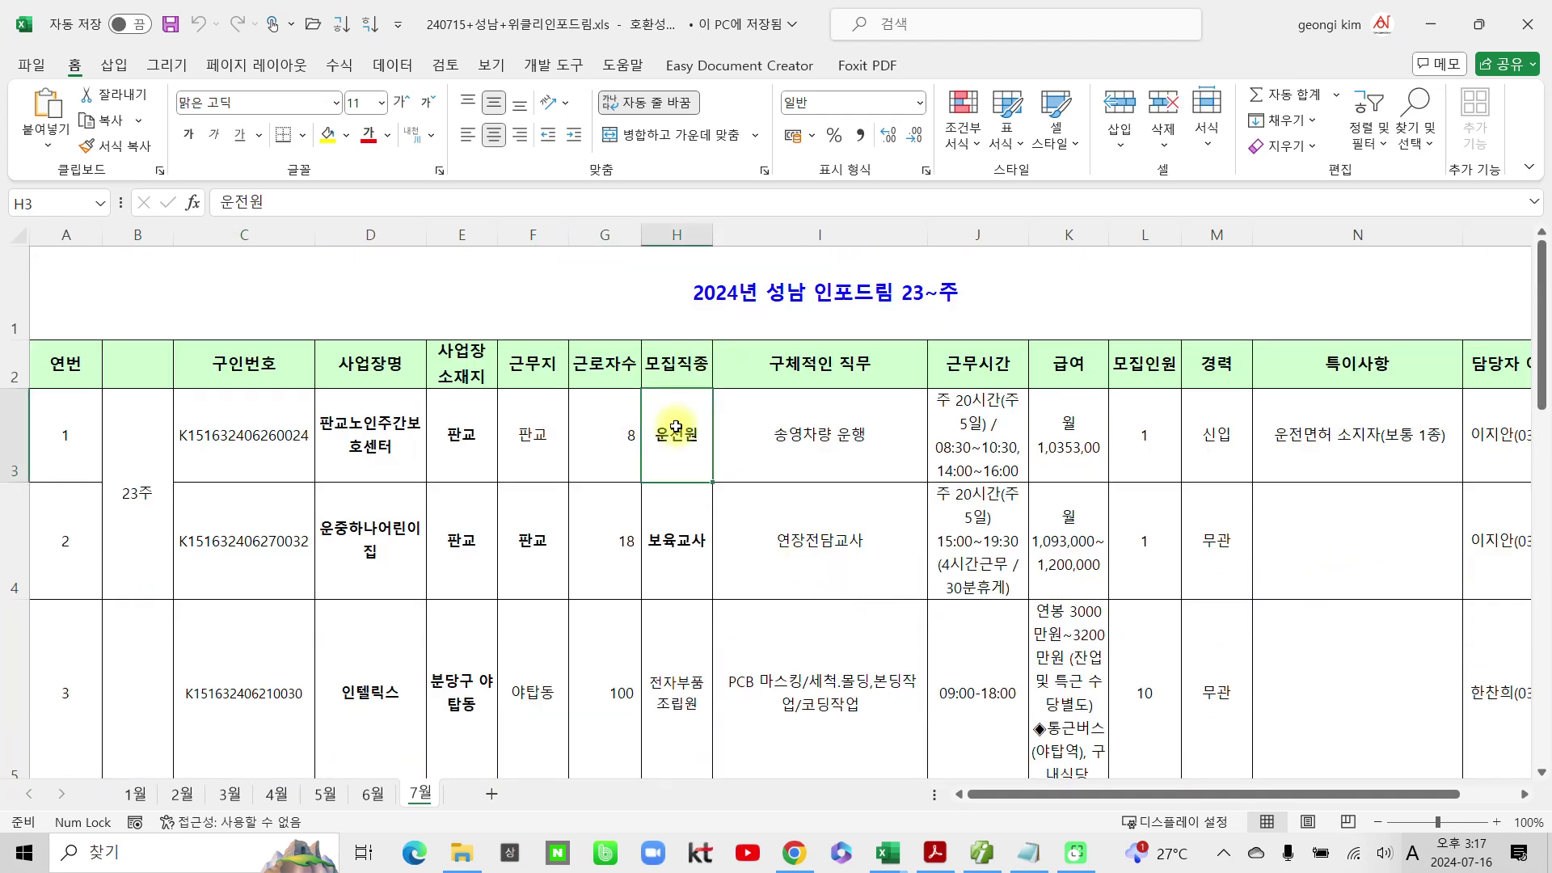
click(692, 540)
scroll(693, 542, down, 1)
click(683, 506)
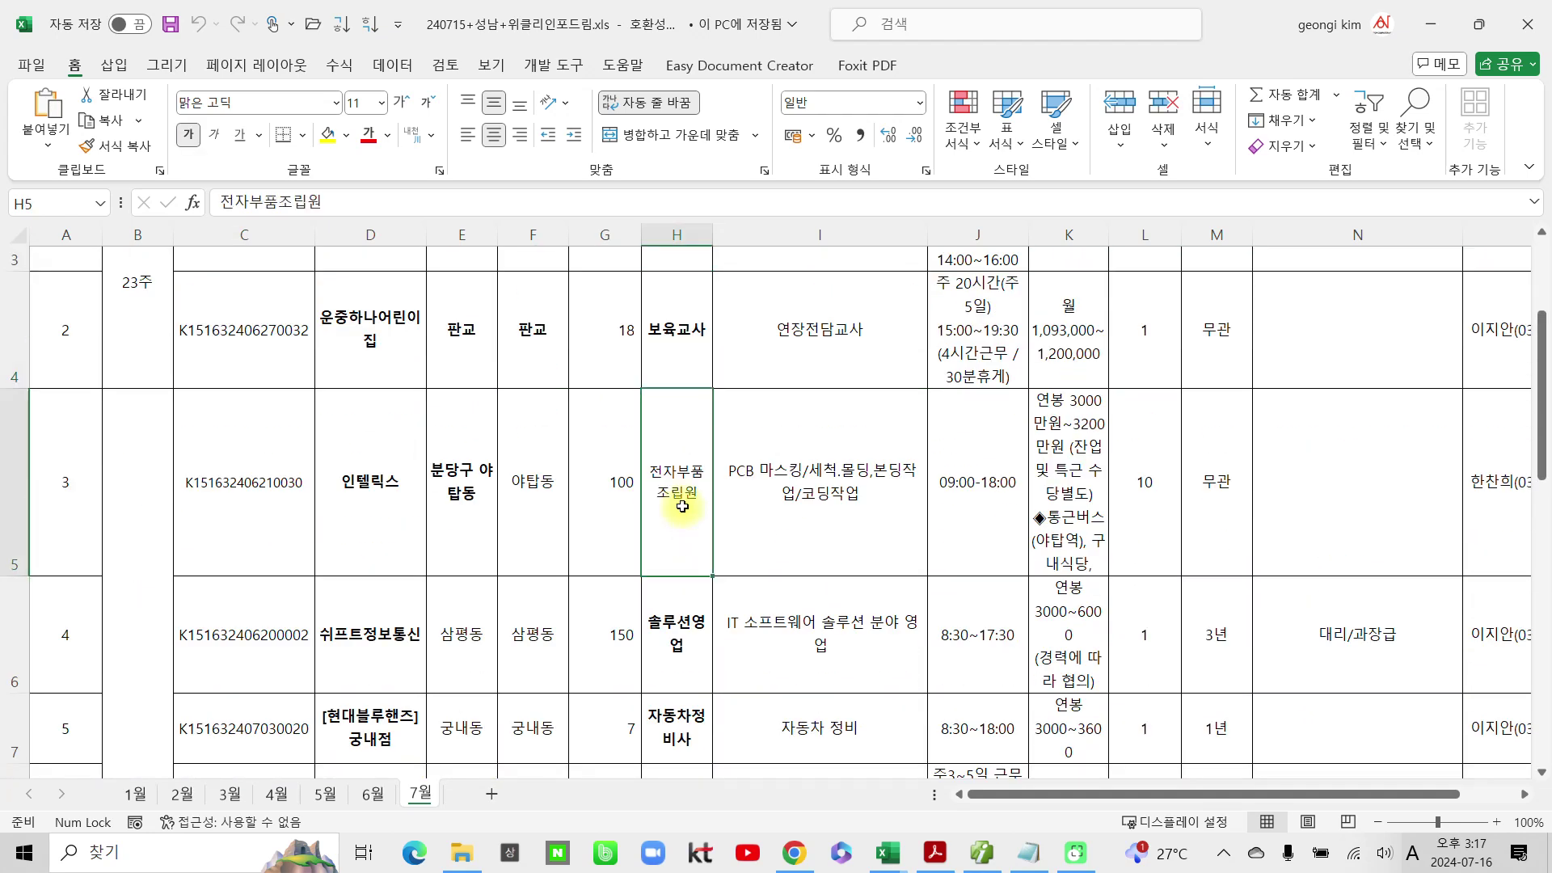
click(678, 614)
scroll(677, 614, down, 1)
click(676, 598)
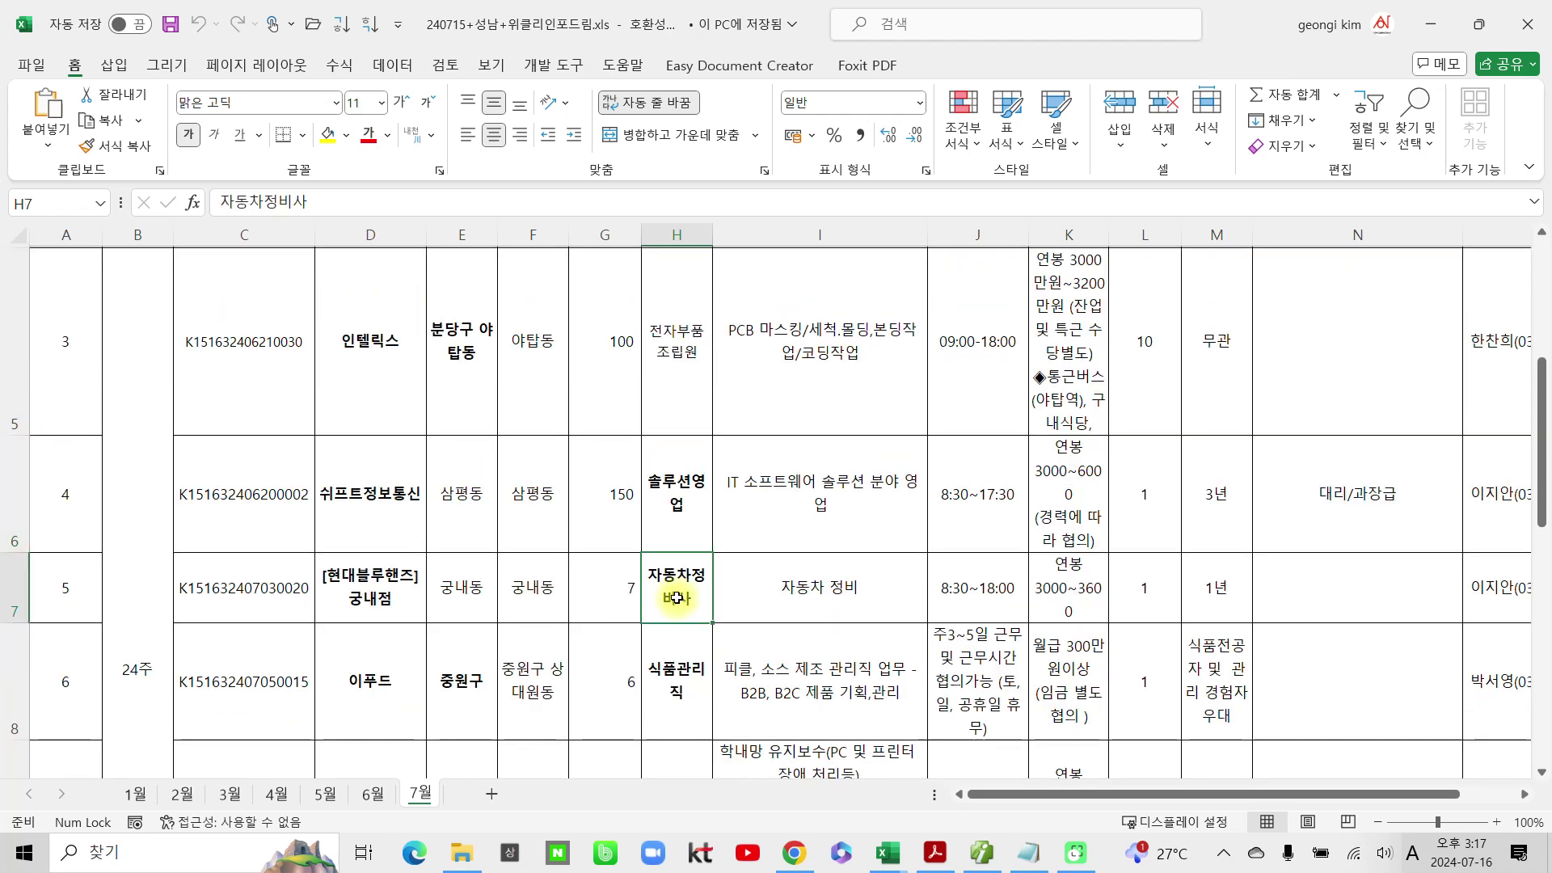
scroll(676, 598, down, 1)
scroll(676, 598, down, 1)
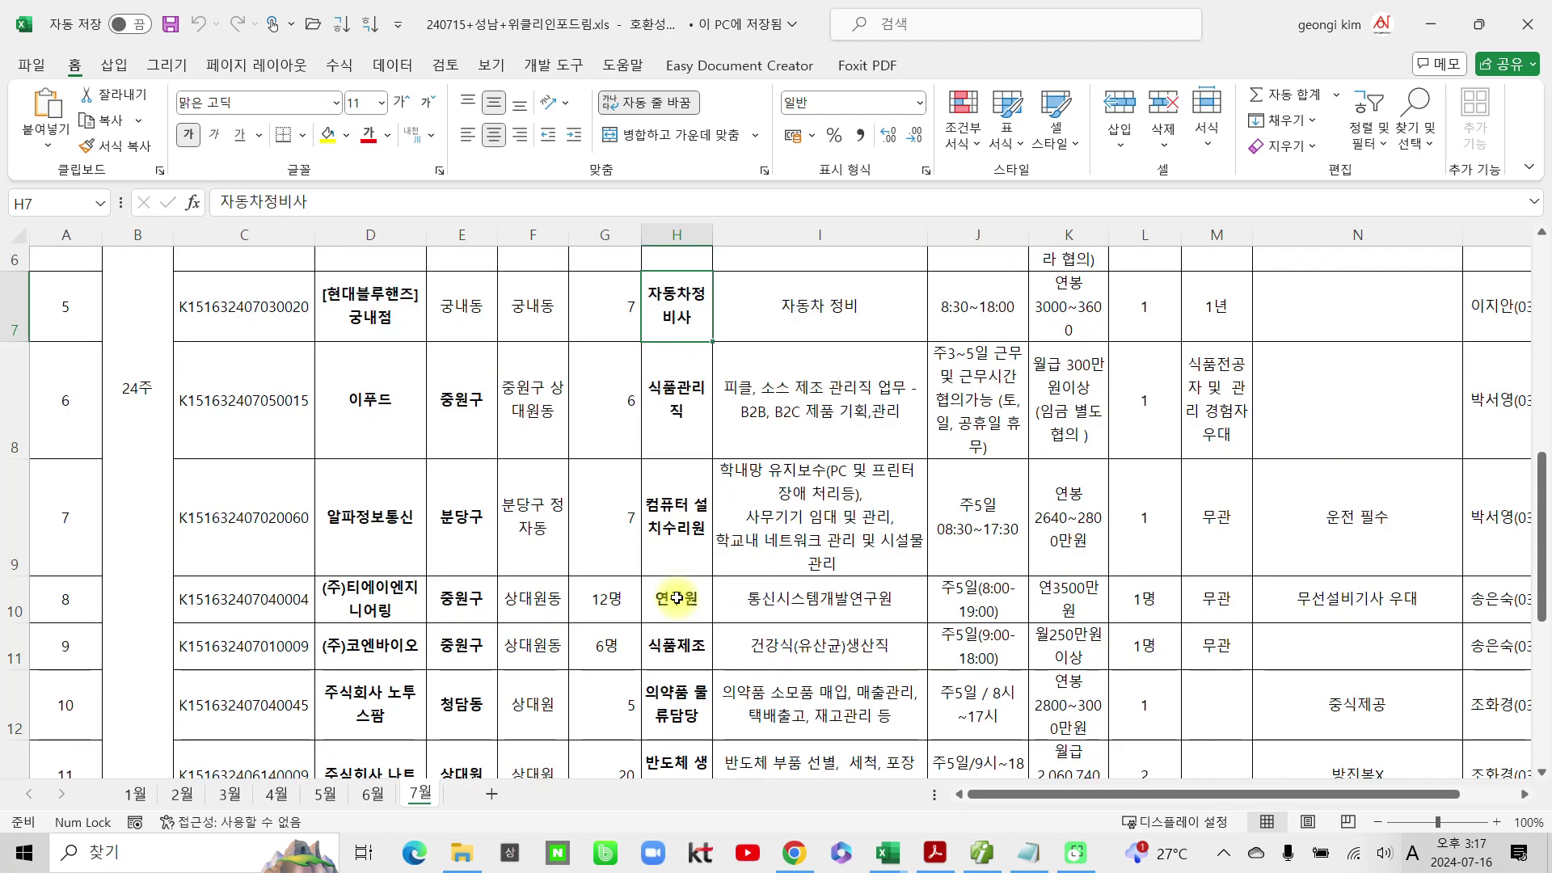
scroll(677, 598, down, 1)
scroll(678, 587, down, 1)
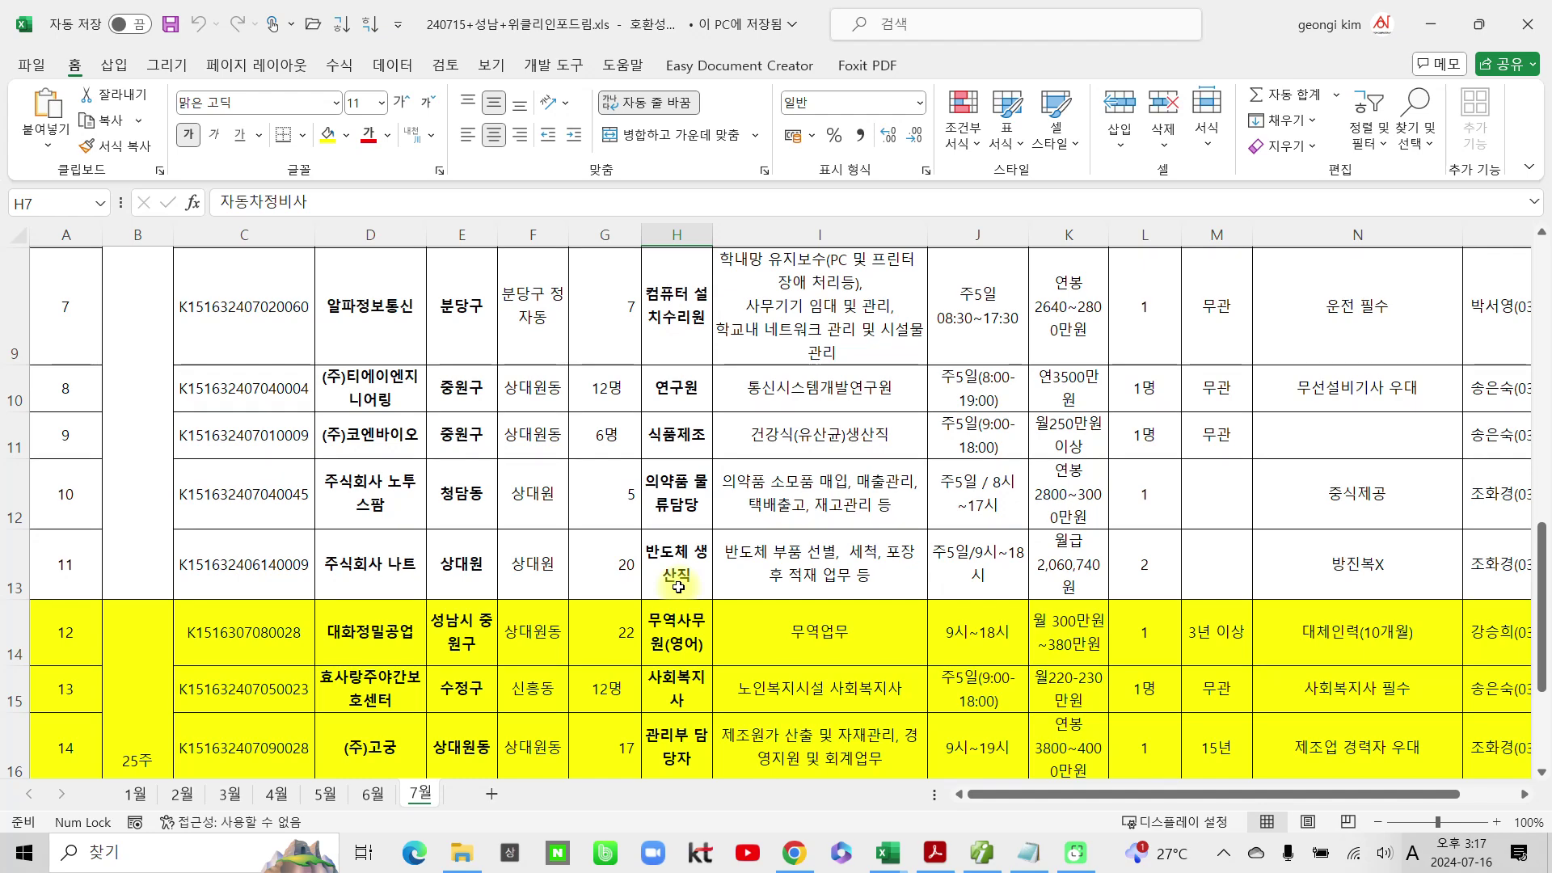
scroll(678, 587, down, 1)
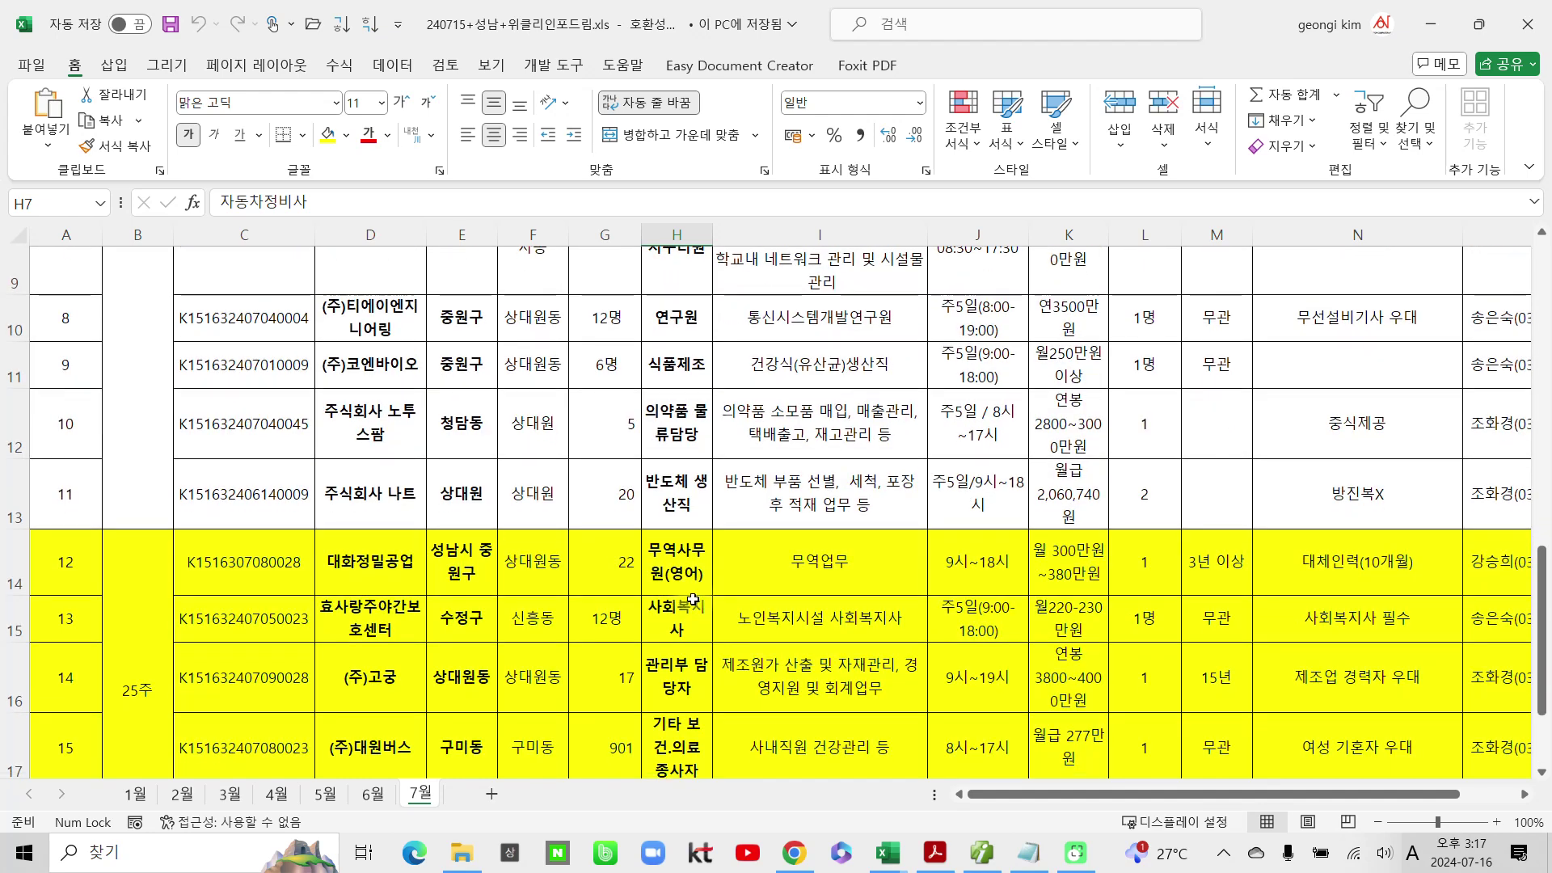
scroll(699, 575, down, 1)
scroll(669, 636, down, 1)
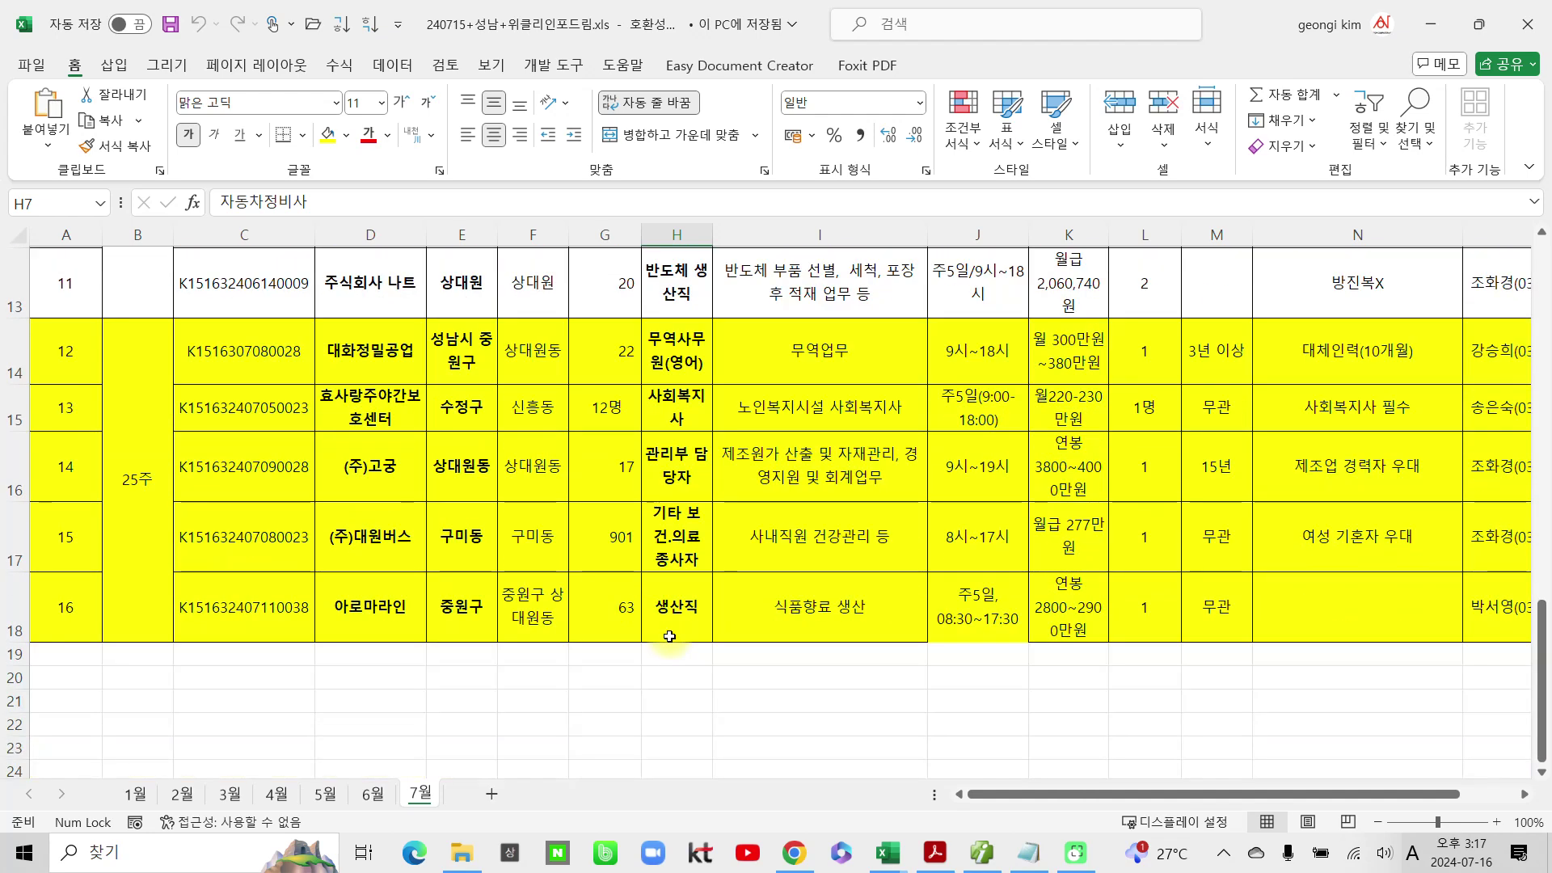
scroll(669, 636, up, 1)
scroll(669, 636, up, 1)
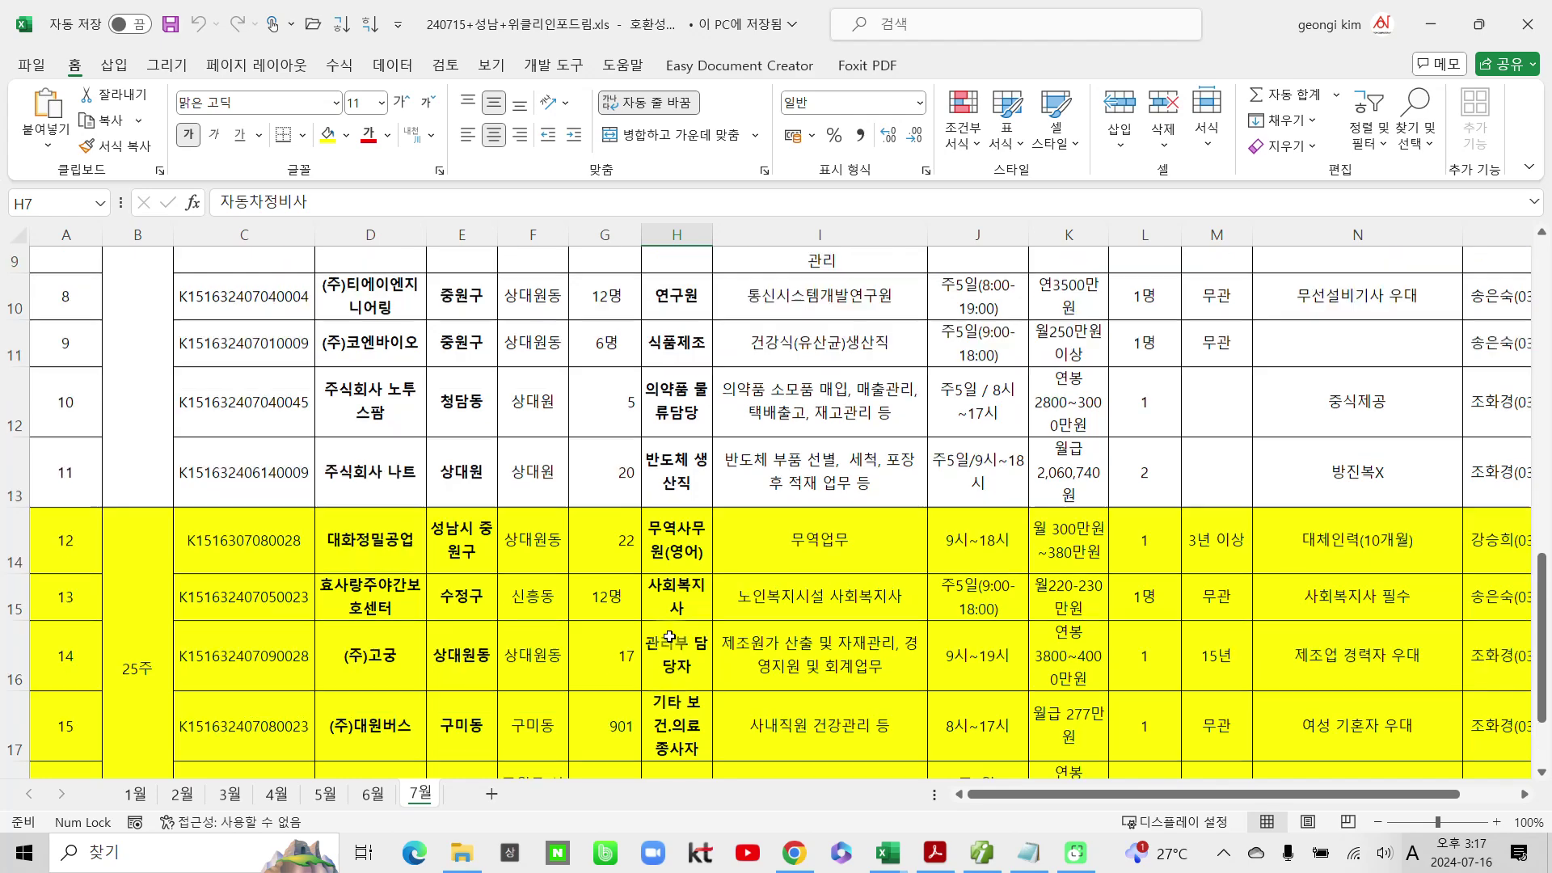
scroll(670, 636, up, 3)
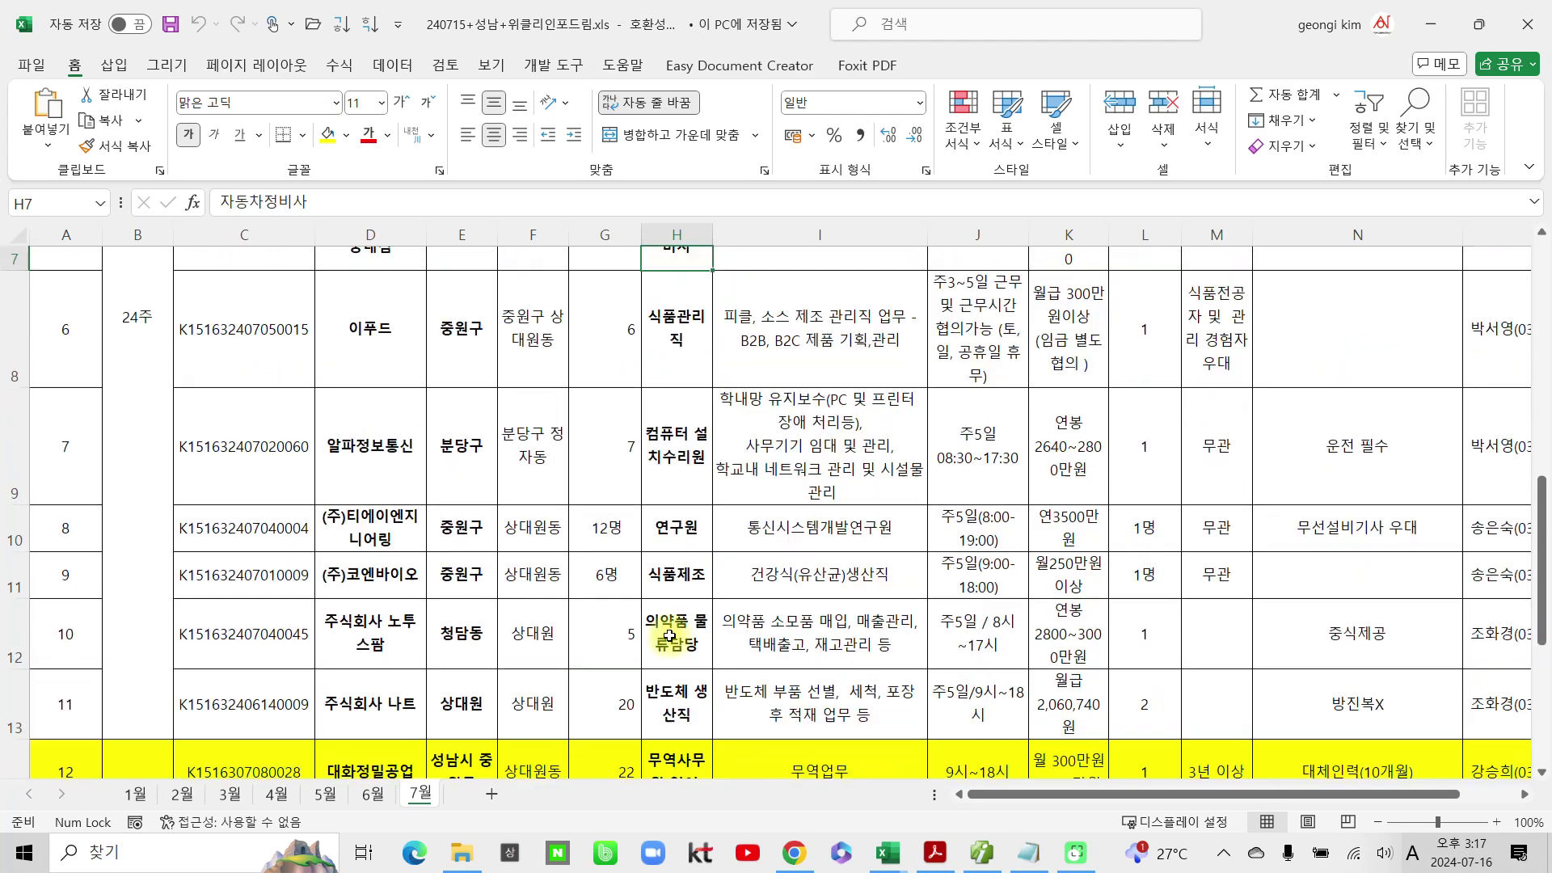
scroll(669, 636, up, 3)
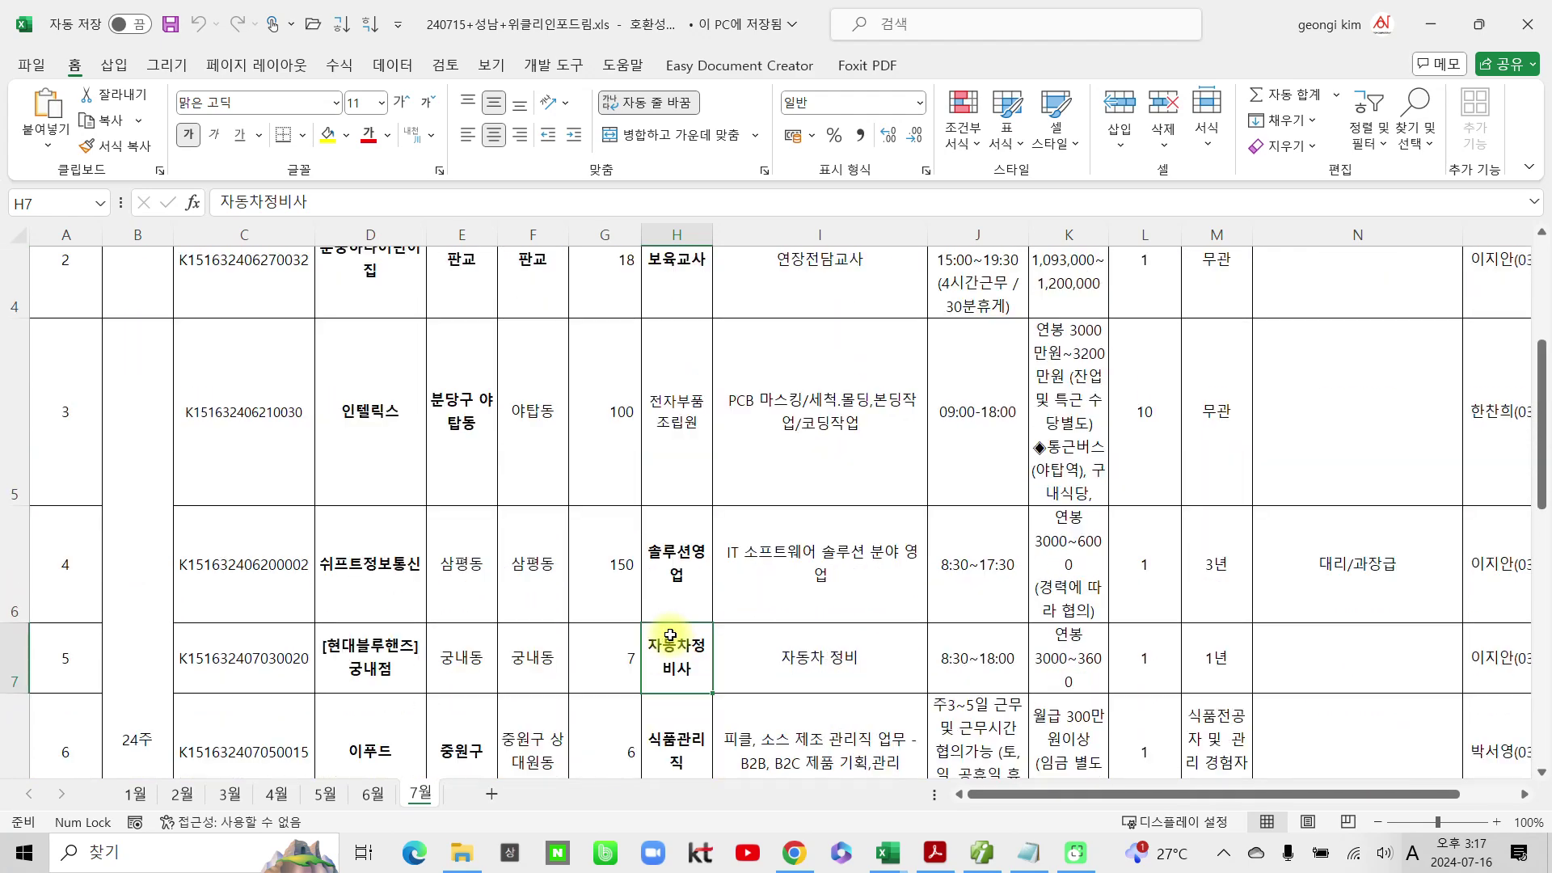
scroll(669, 636, up, 3)
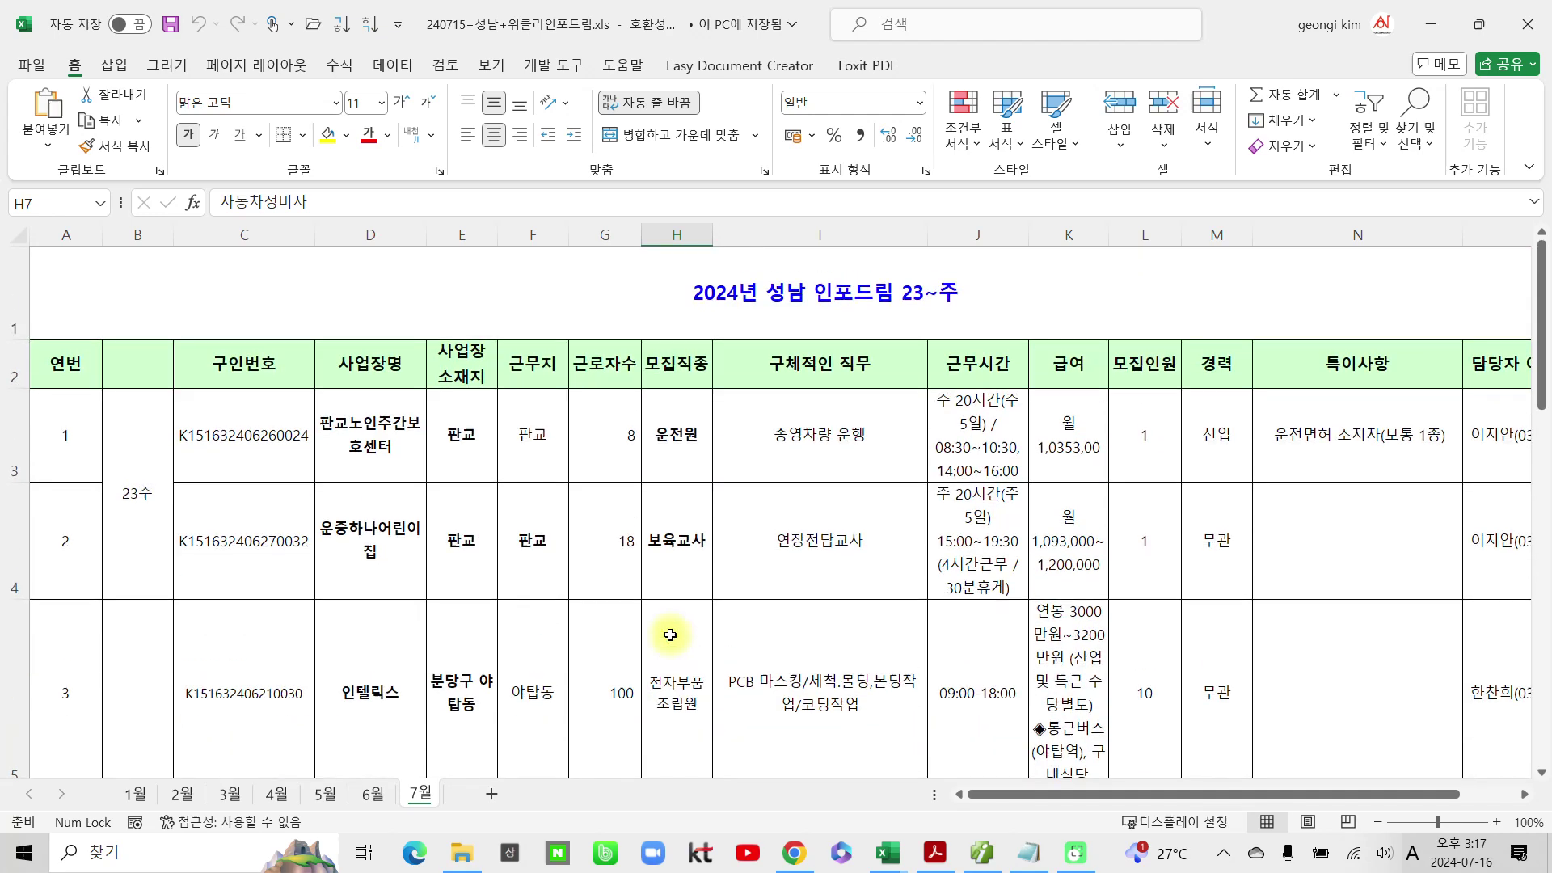
Step: Open 240708 성남 위클리인포드림.xls from Downloads and enable editing
click(461, 853)
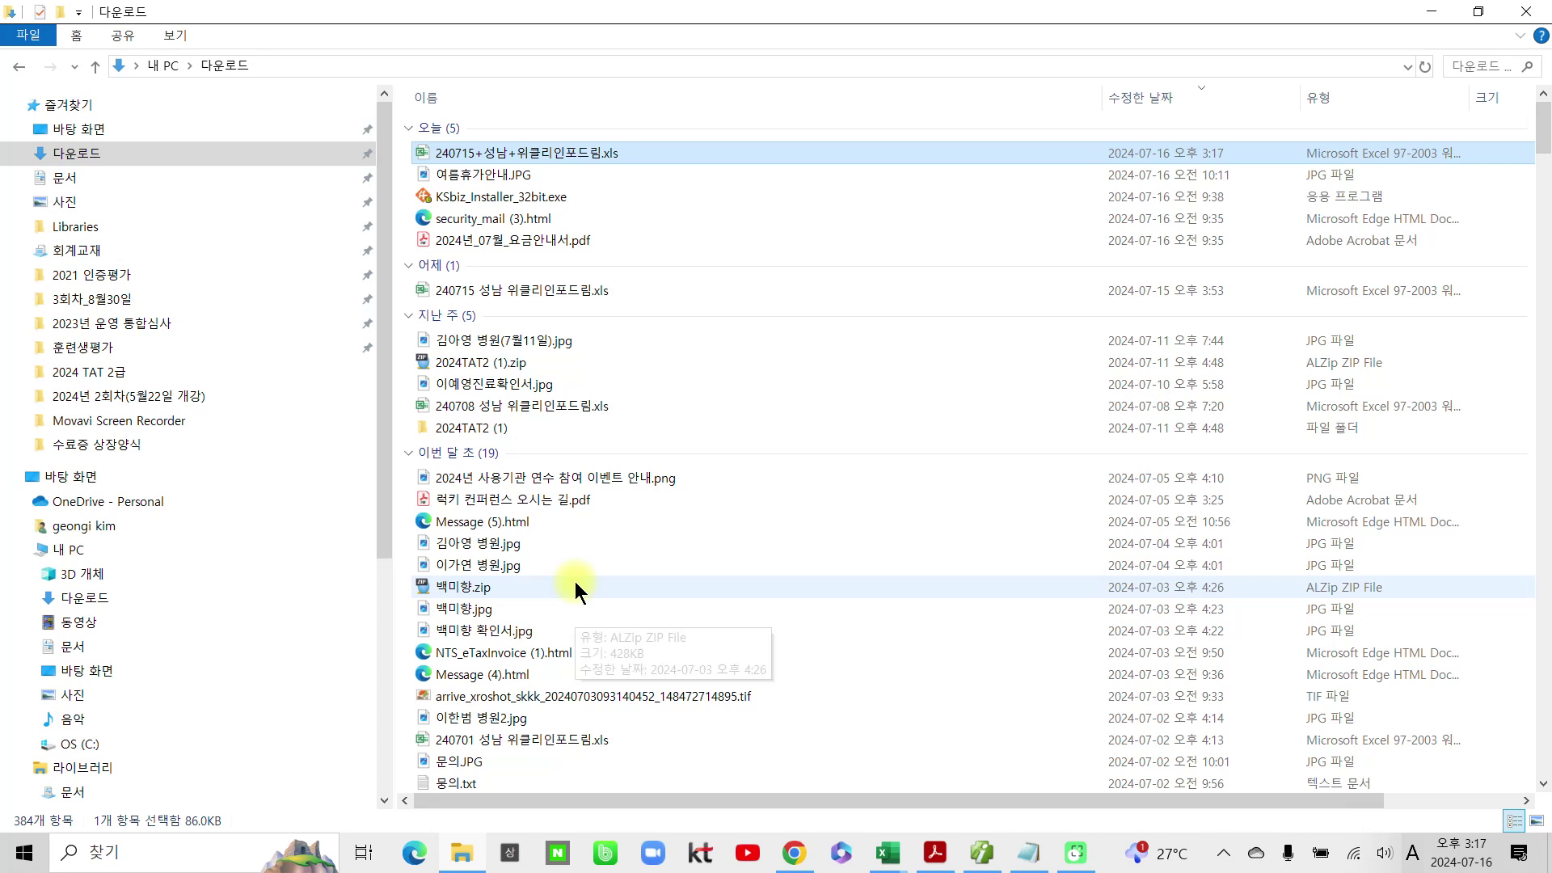
click(592, 406)
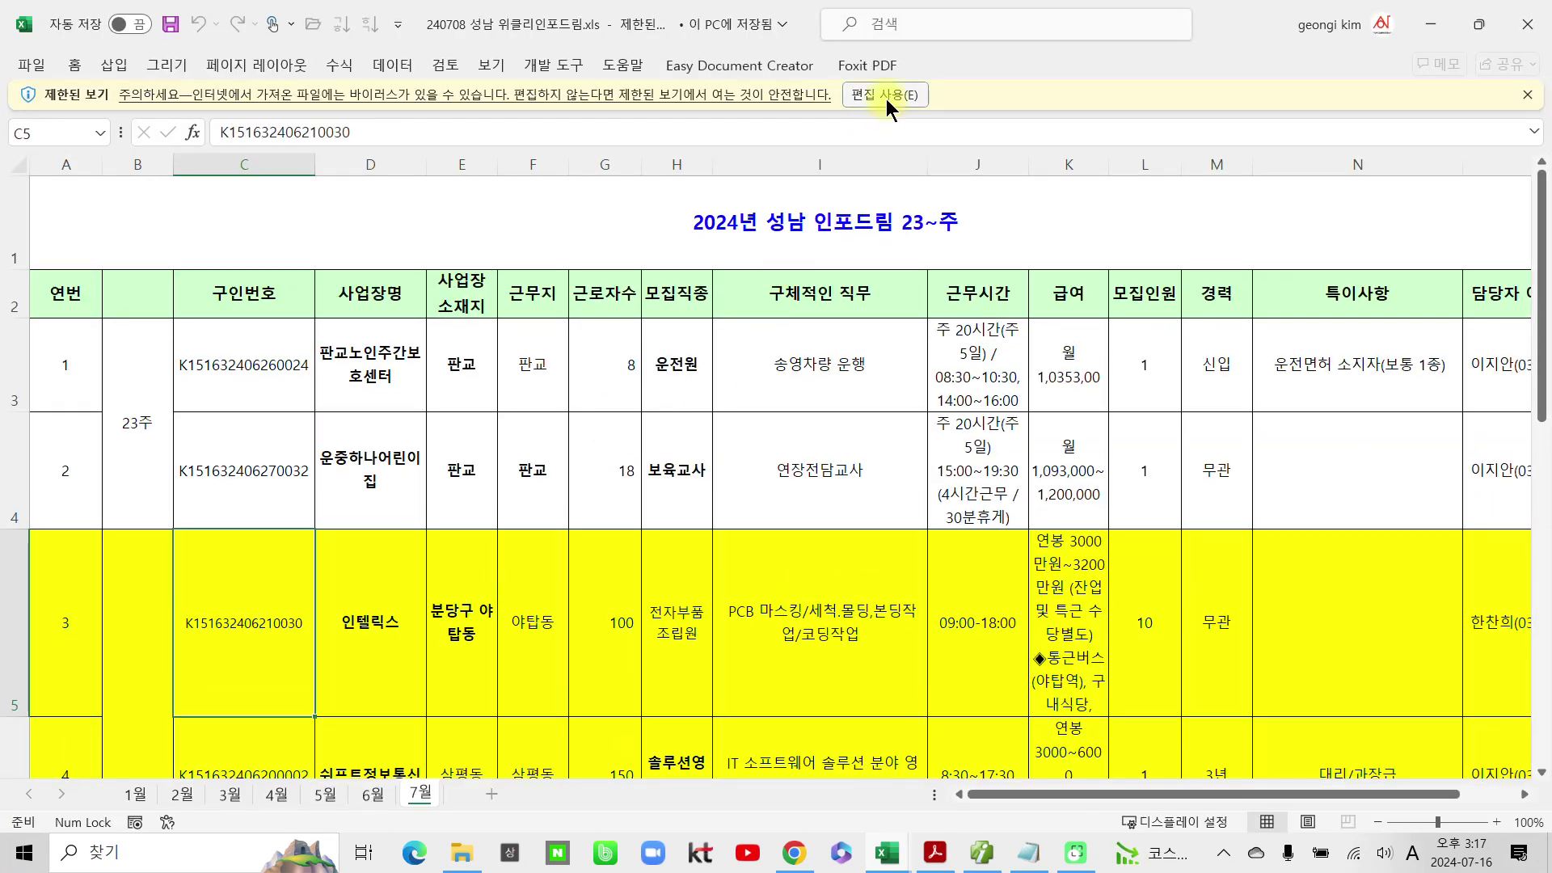
click(887, 99)
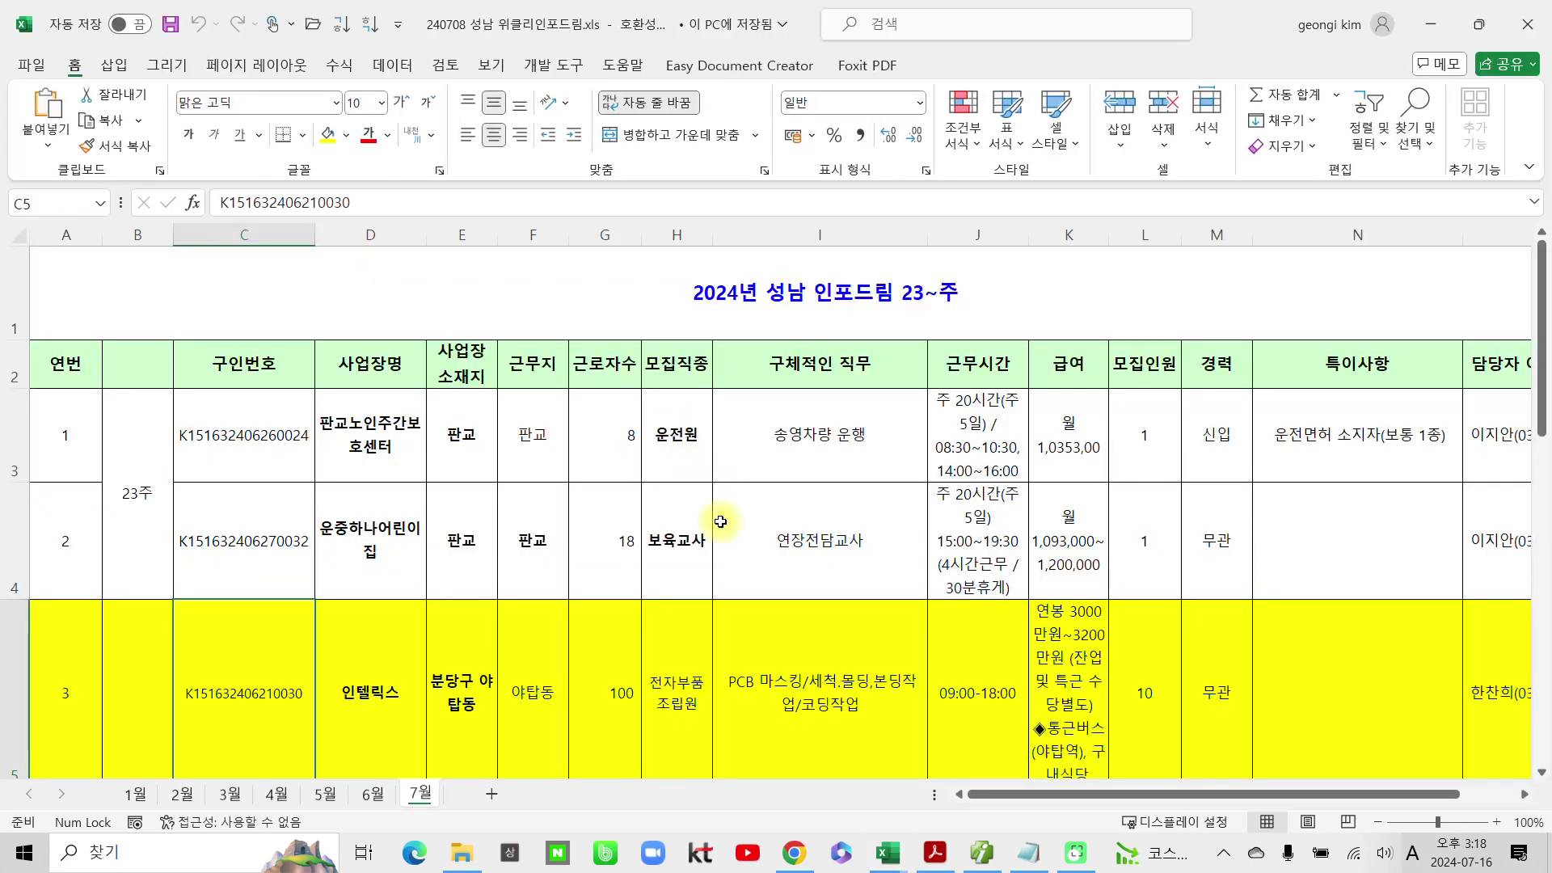
Step: Review the 7월 sheet's 11 listings, starting with 보육교사 in cell H4
click(694, 535)
scroll(691, 541, down, 2)
scroll(689, 548, down, 3)
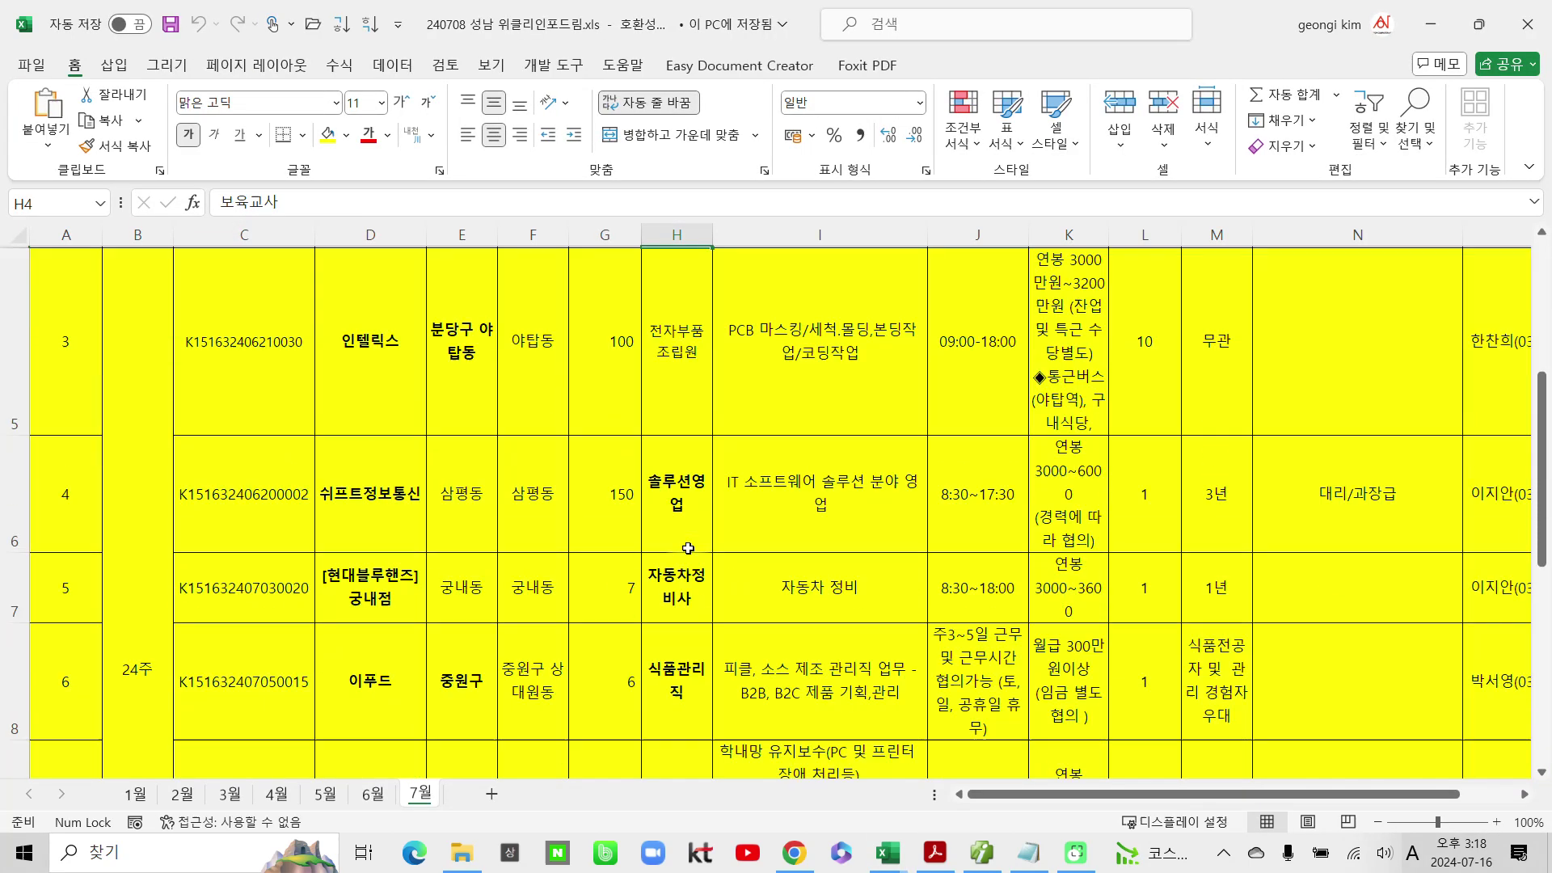
scroll(688, 548, down, 2)
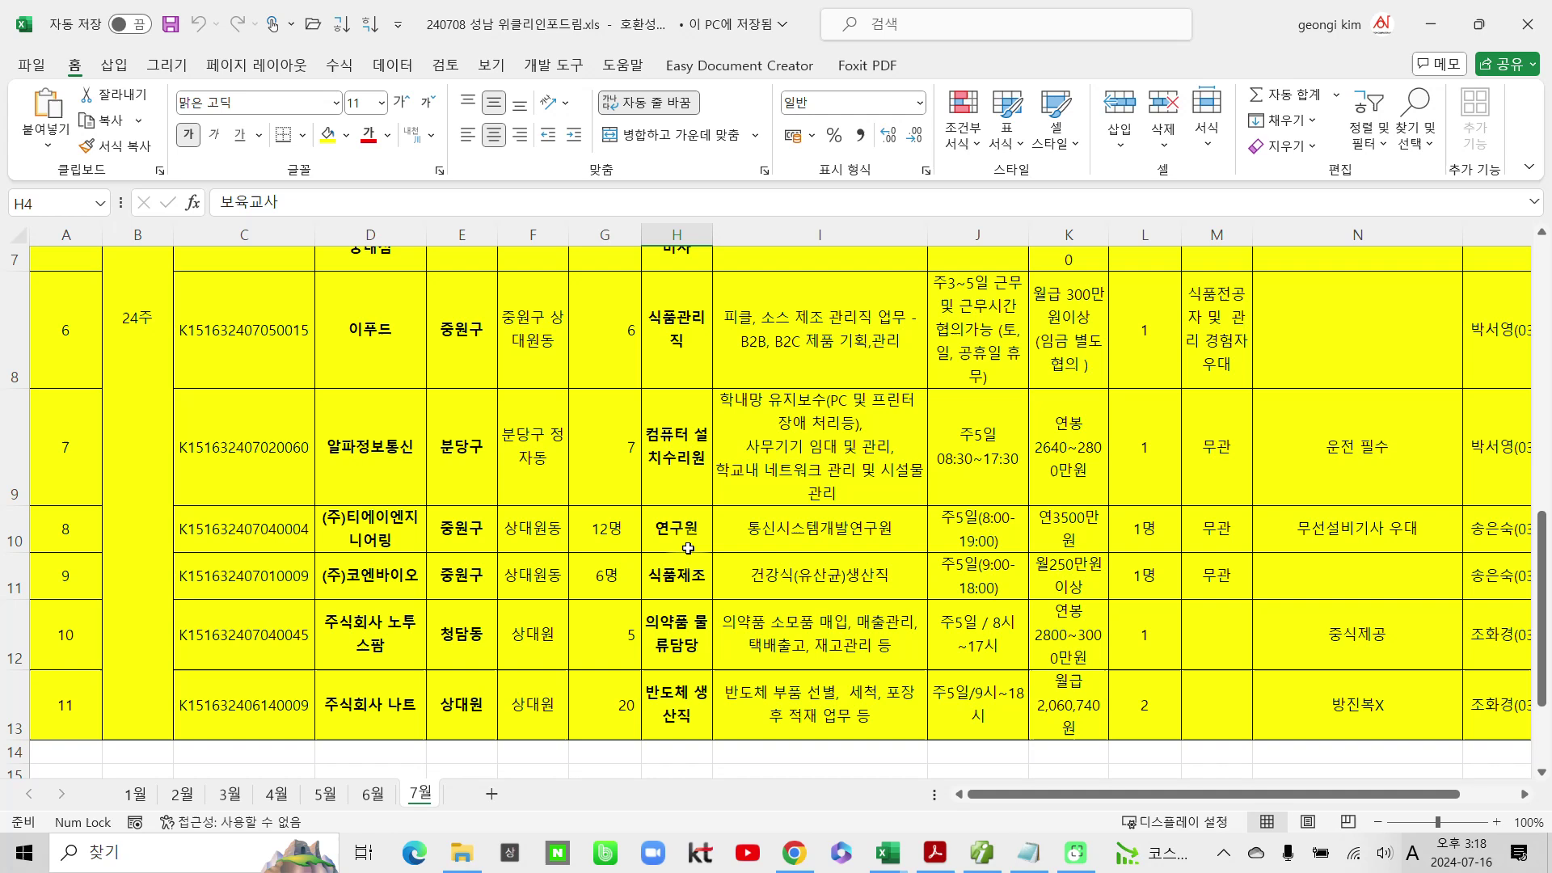
scroll(688, 548, down, 1)
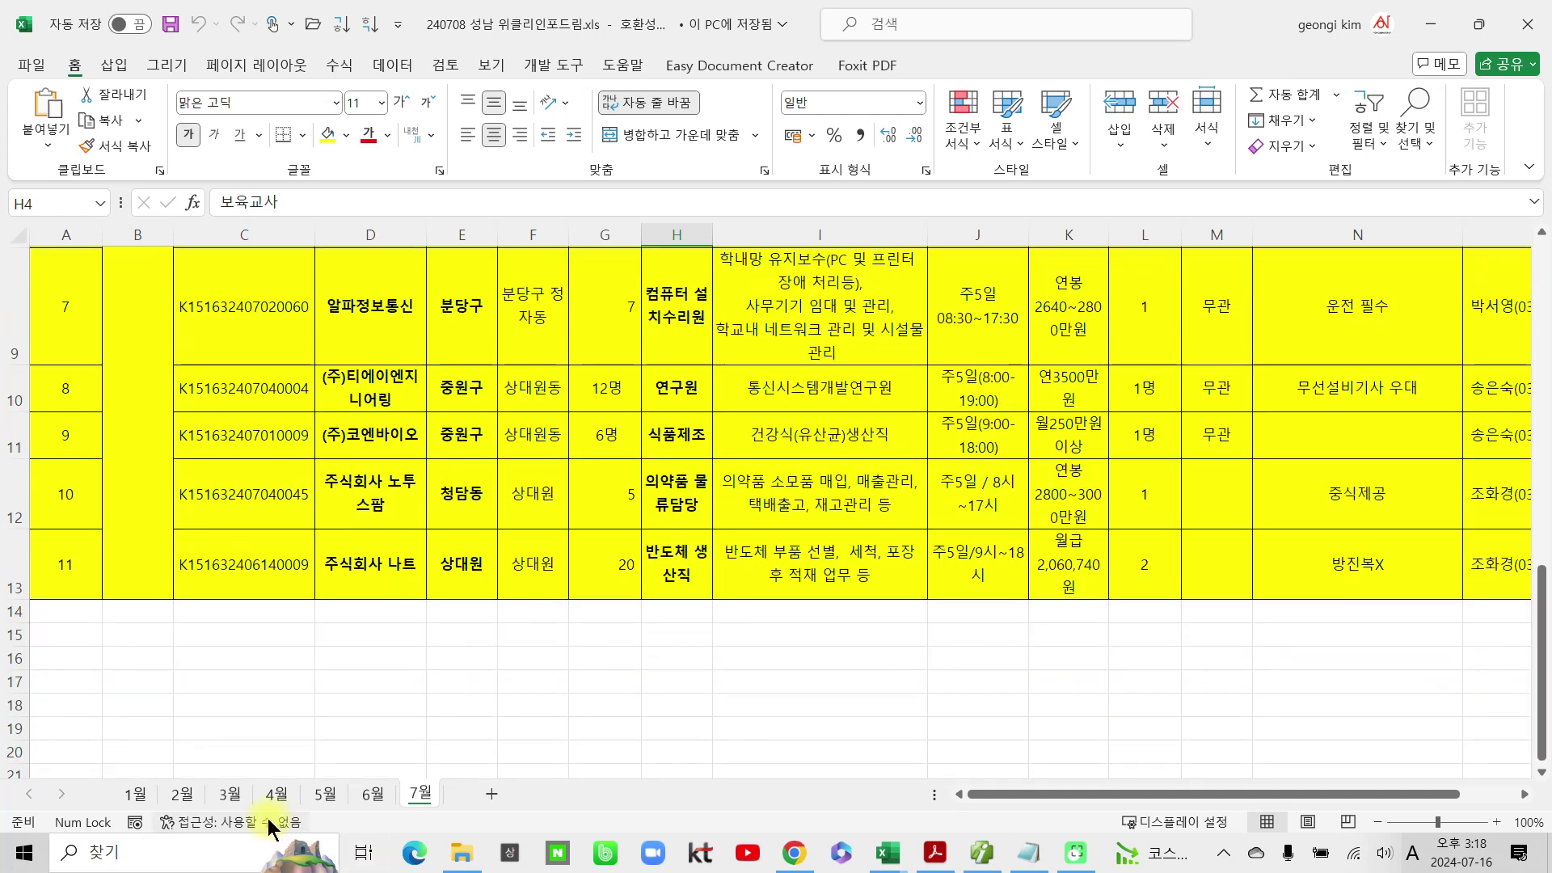
Step: Open 240701 성남 위클리인포드림.xls from Downloads, enable editing, and check its two 7월 postings
click(460, 855)
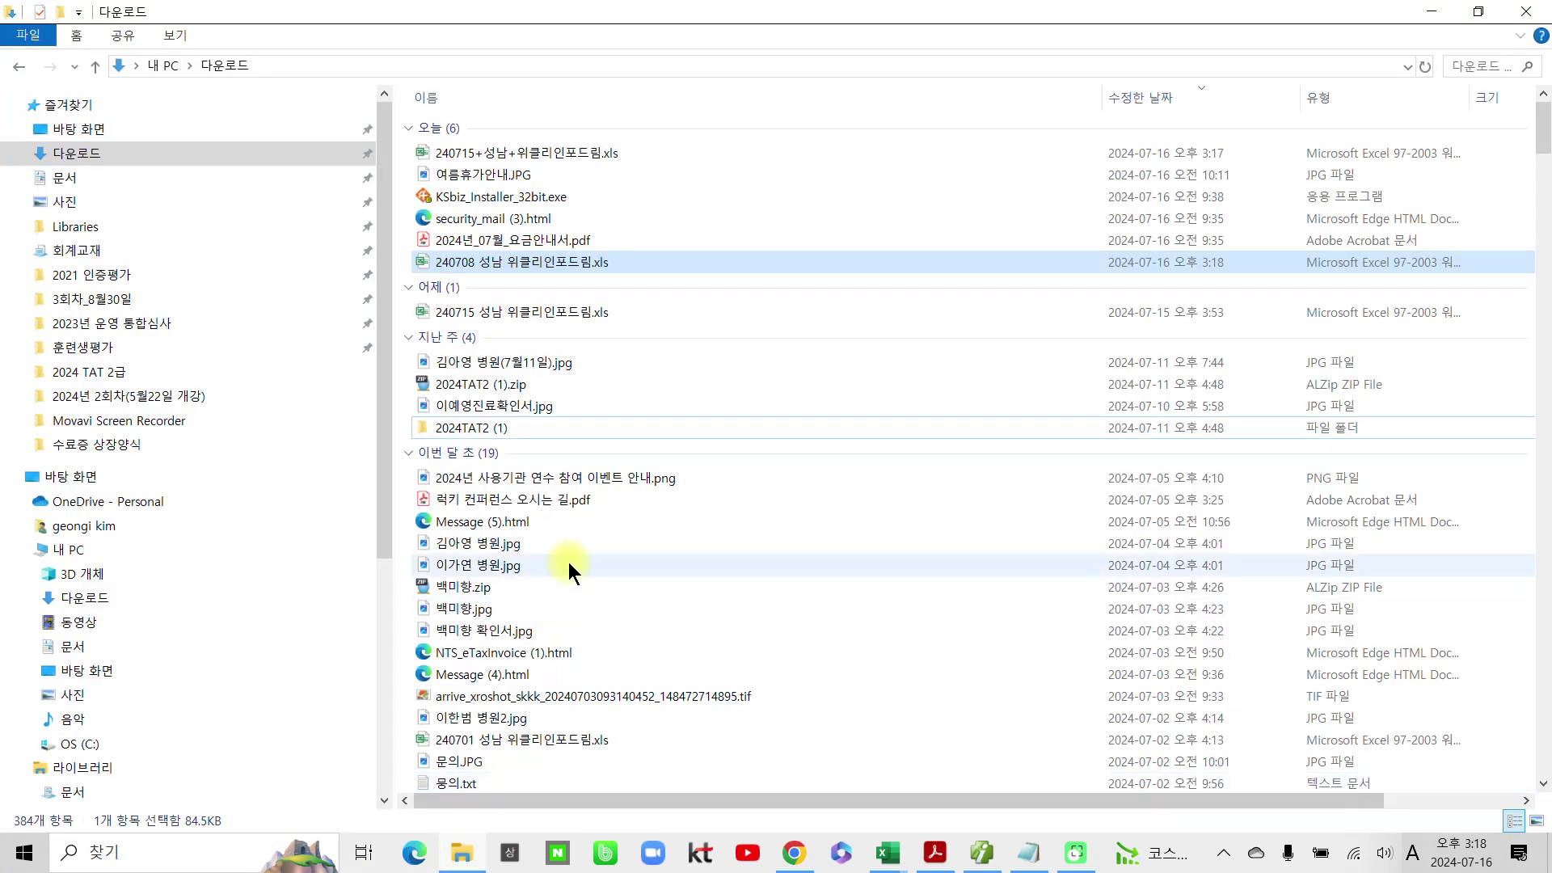
scroll(561, 582, down, 2)
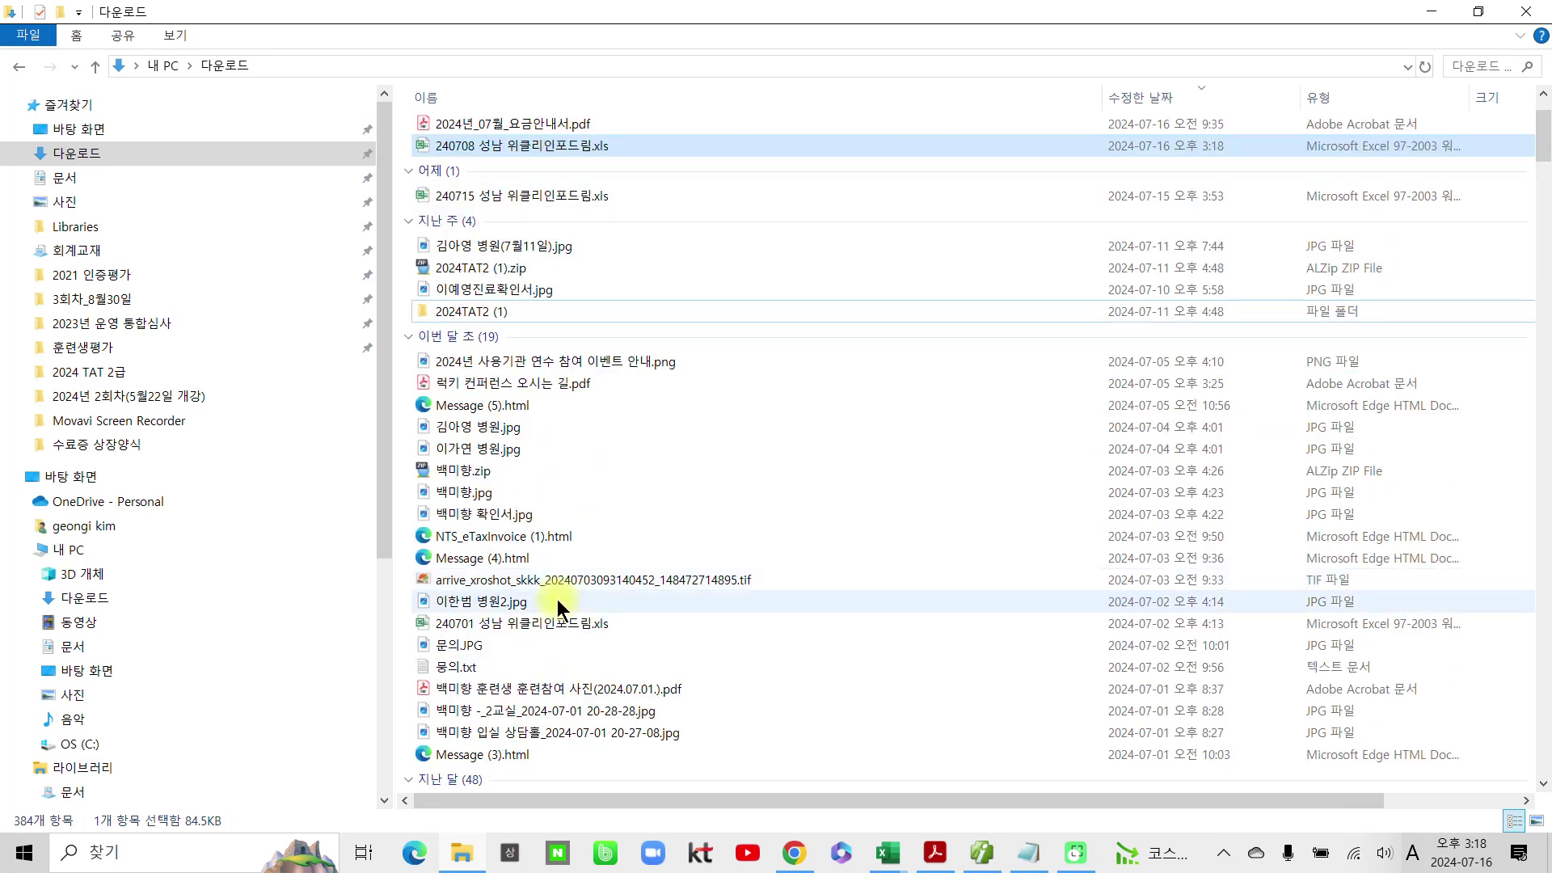
click(557, 624)
double_click(557, 623)
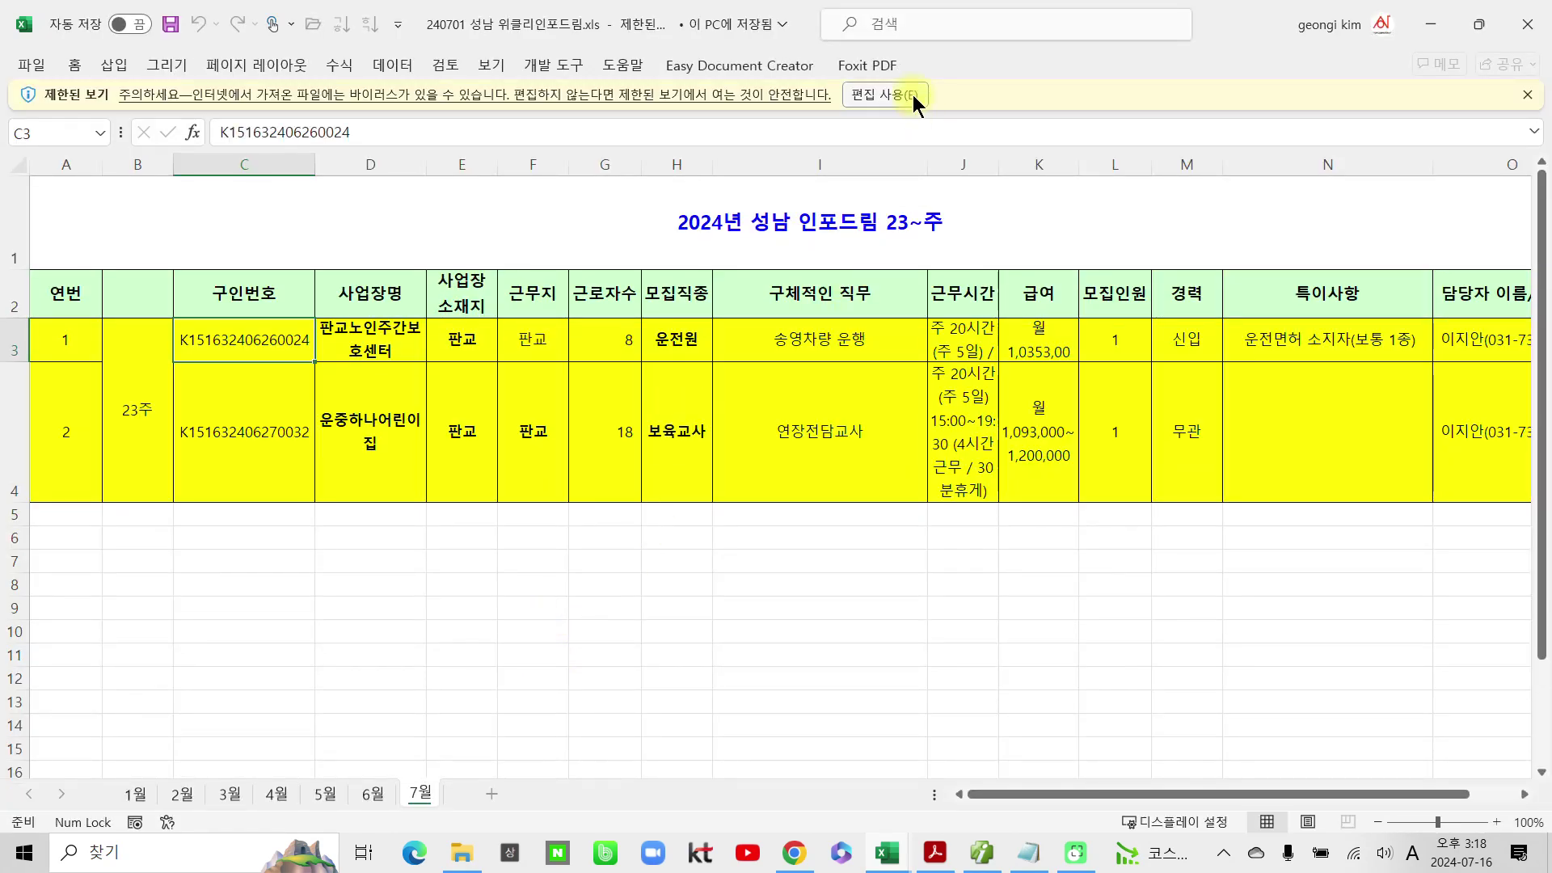
click(912, 95)
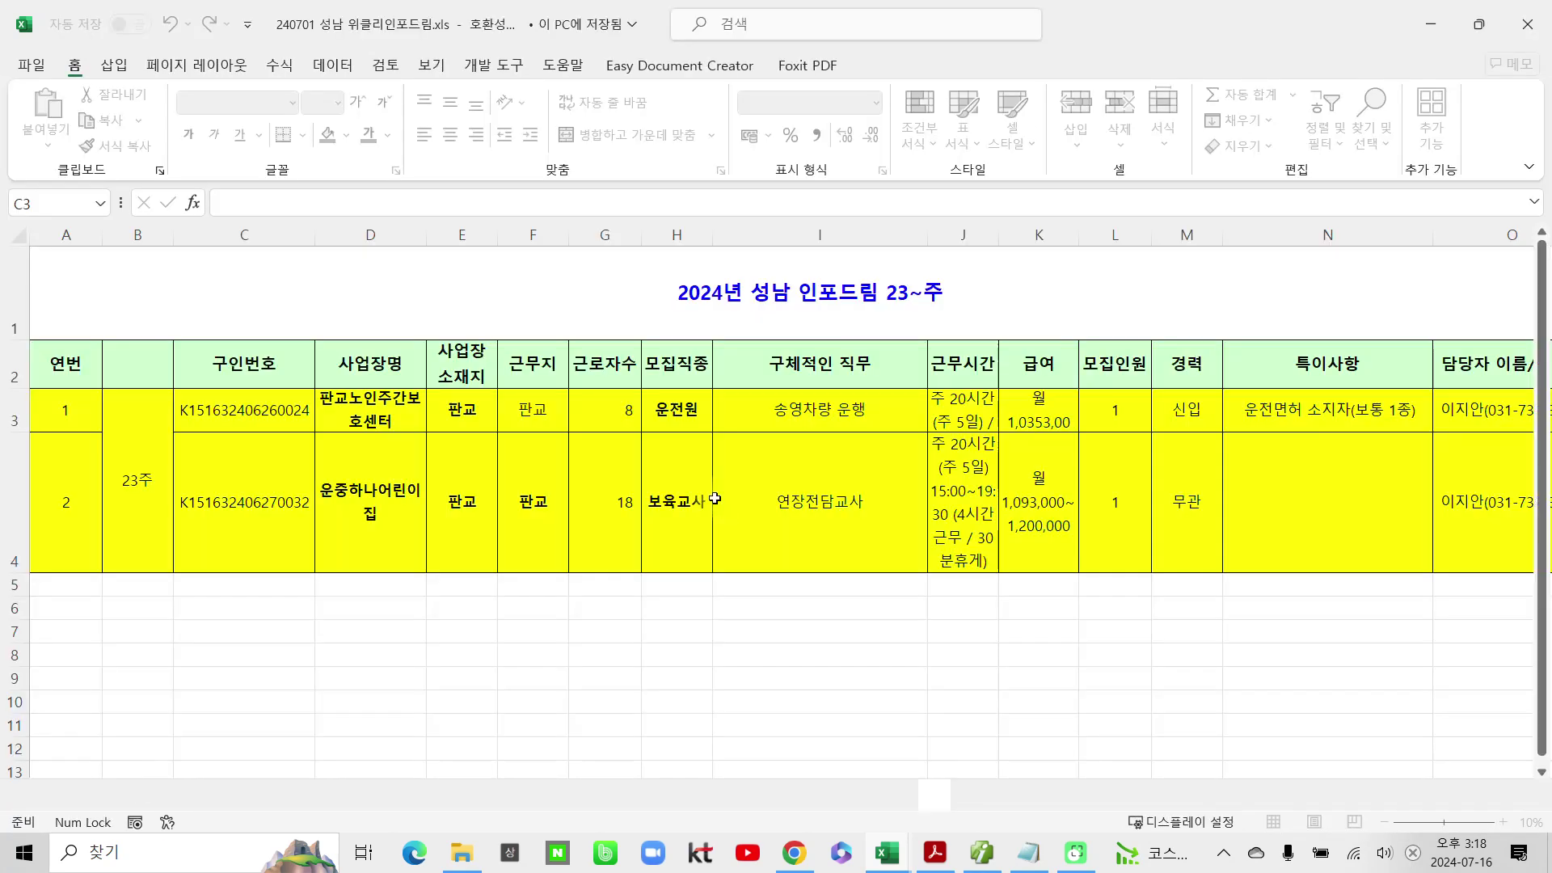
scroll(677, 499, down, 1)
scroll(677, 499, up, 1)
scroll(682, 491, down, 1)
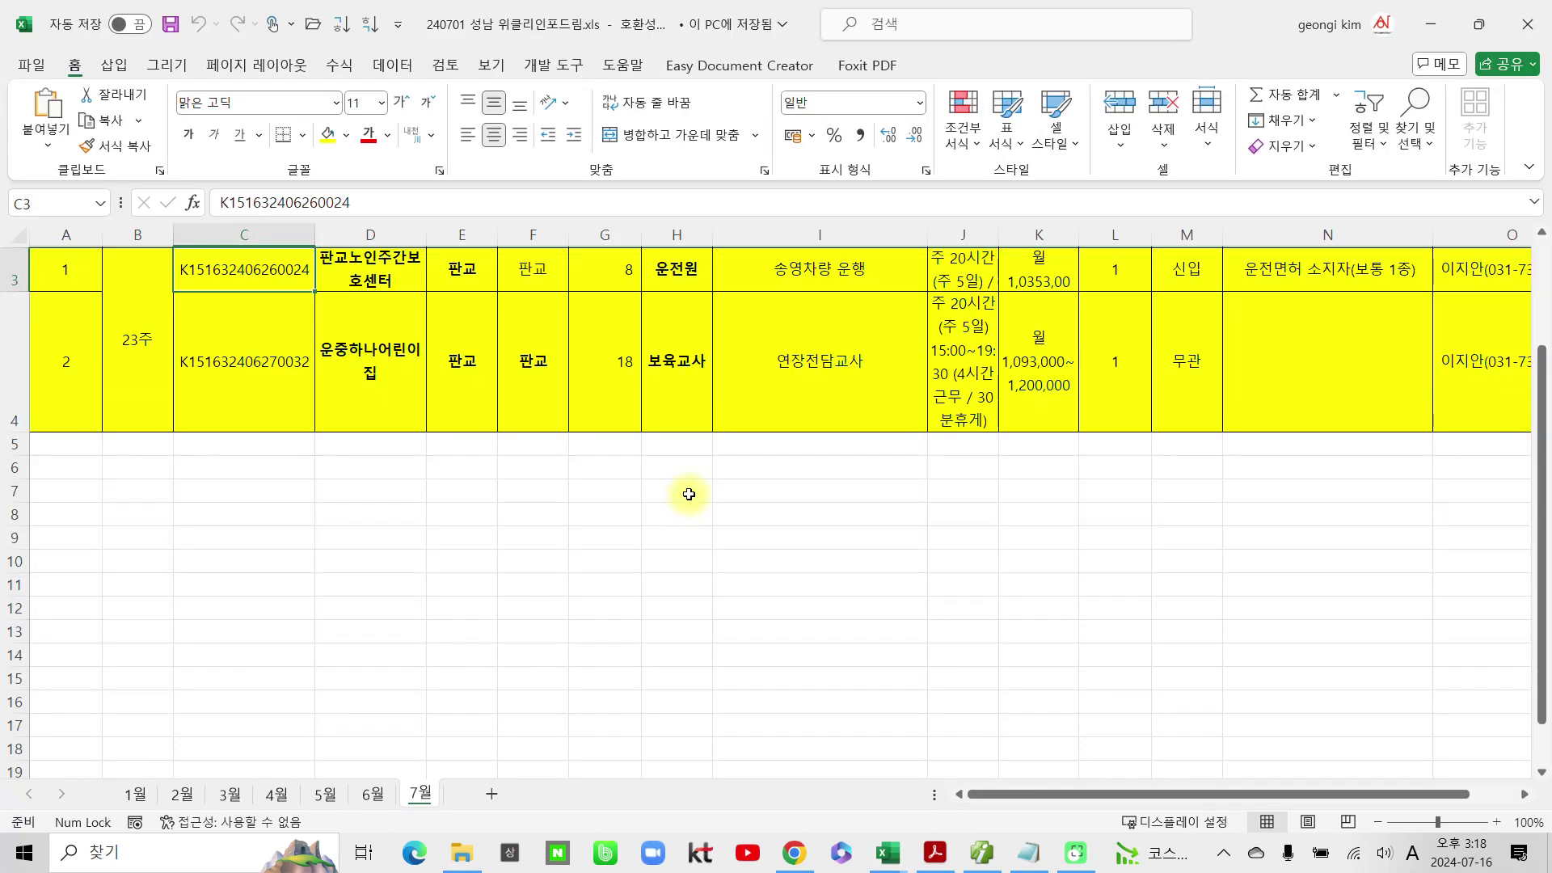
scroll(689, 491, up, 1)
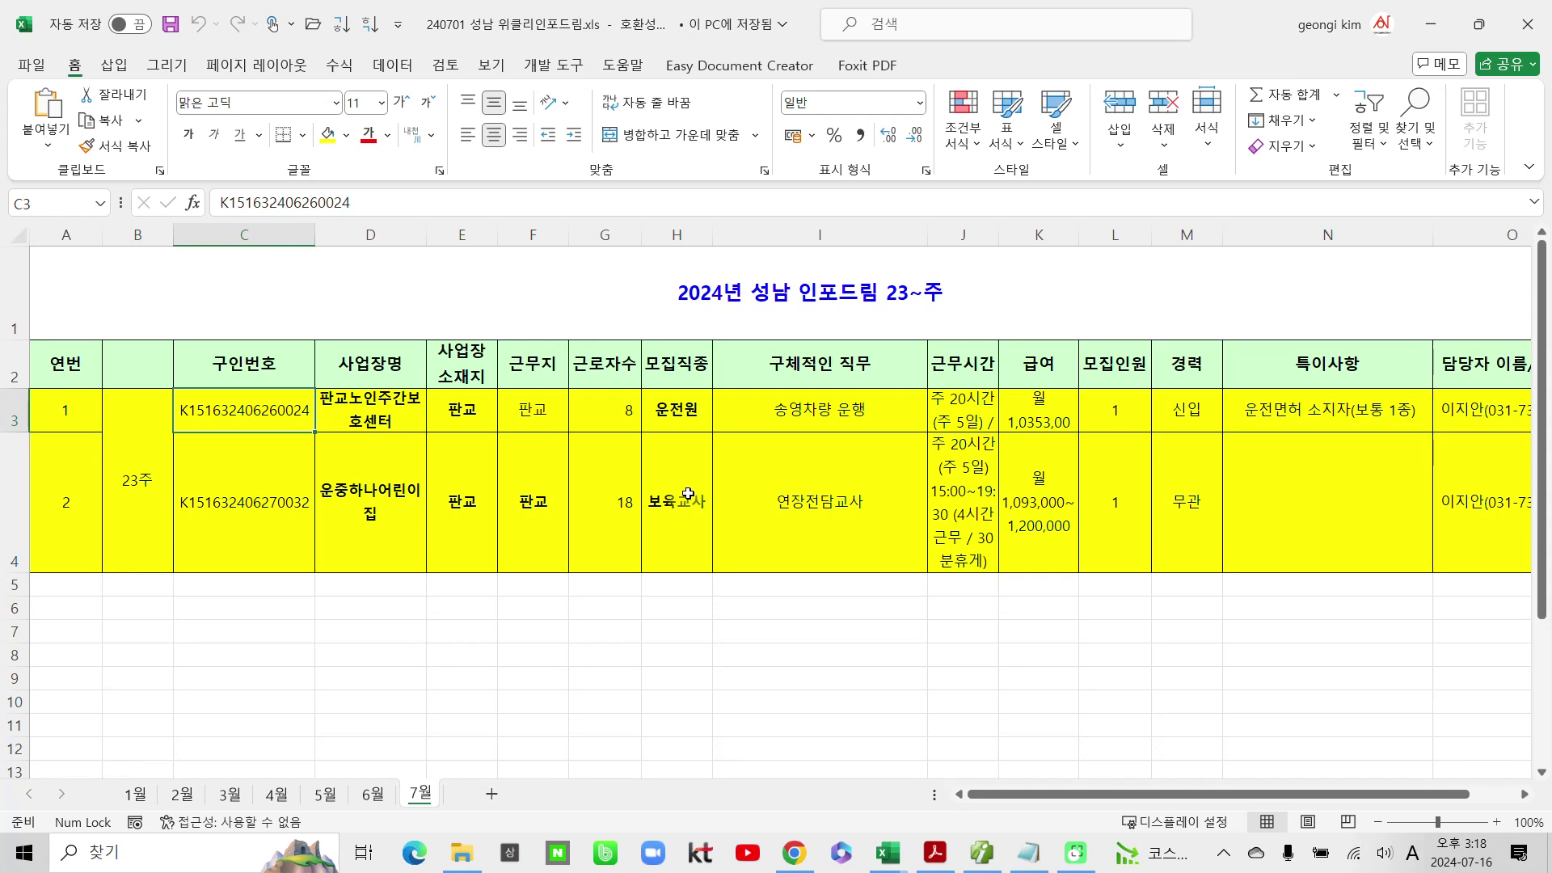
Step: Browse the 6월 sheet's 19~22주 listings, selecting 사무원 in H14, then show the 5월 sheet
click(366, 795)
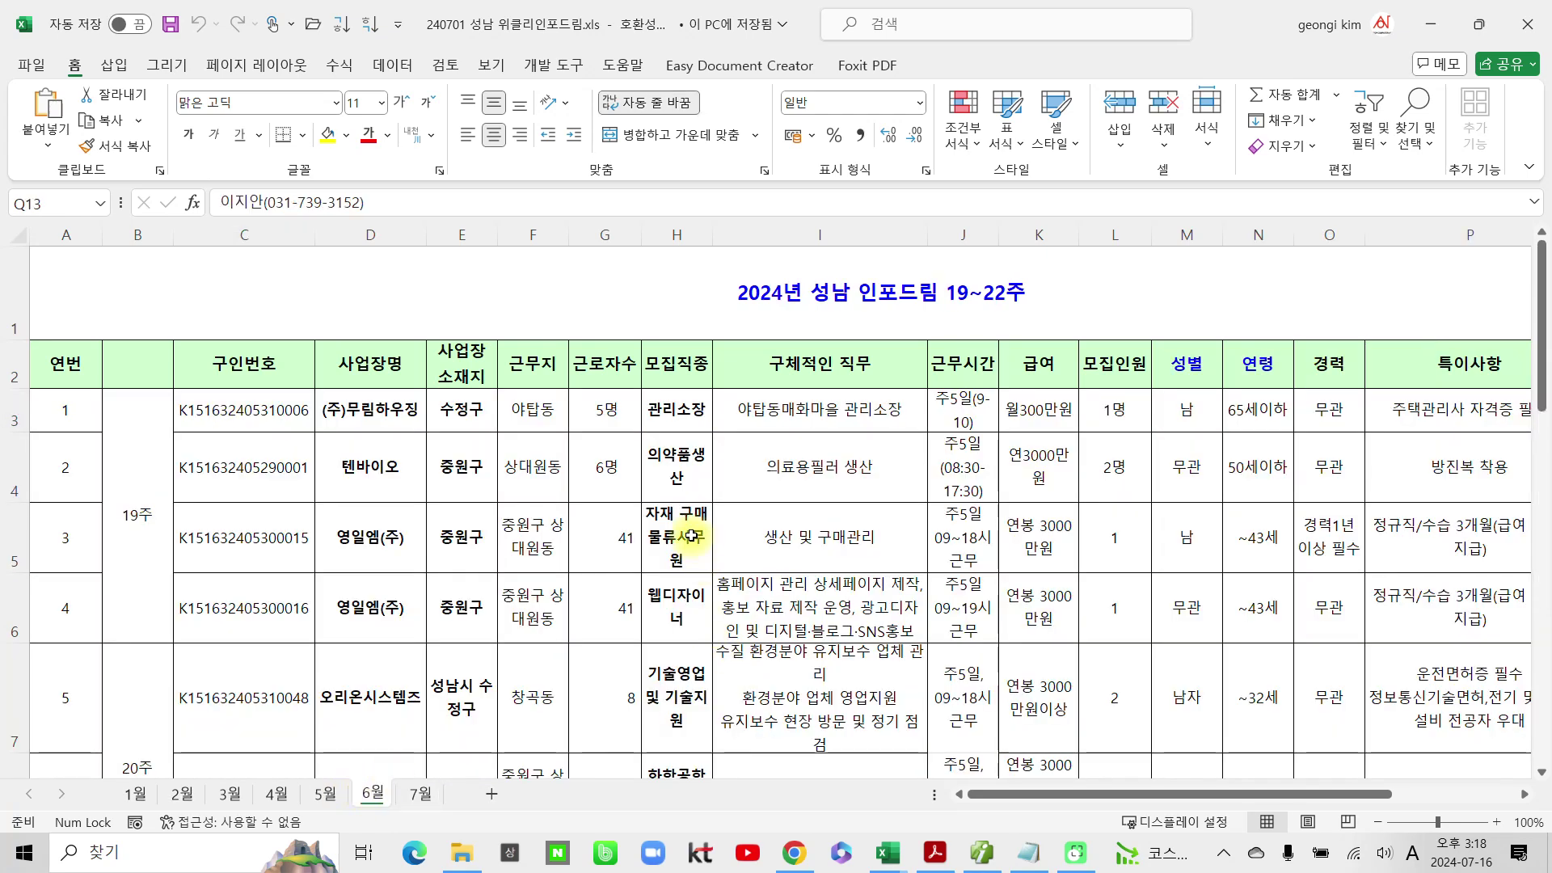
scroll(691, 534, down, 4)
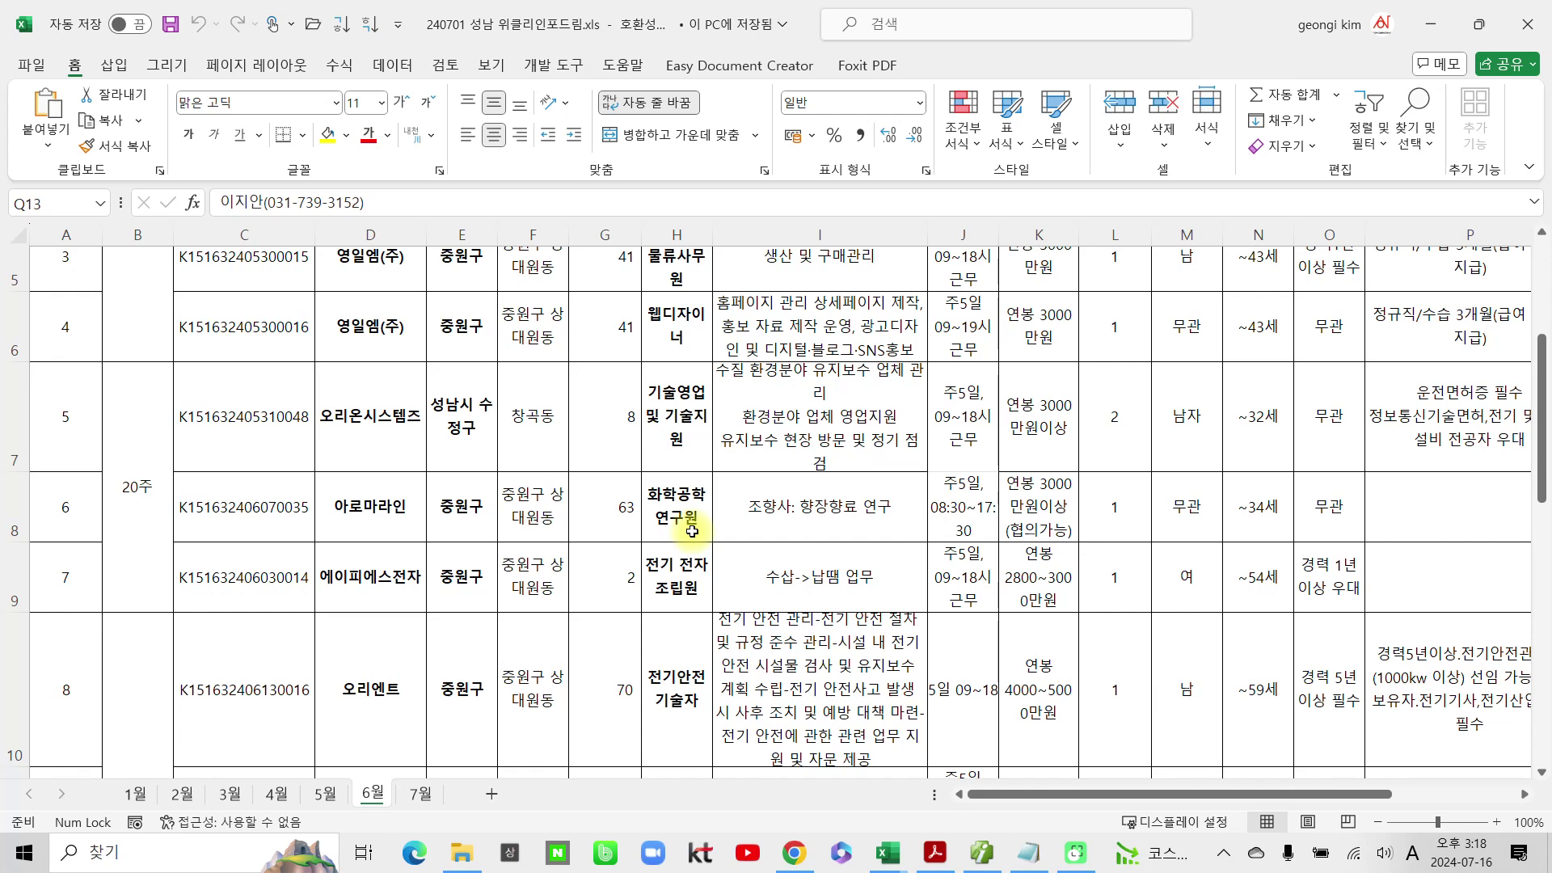
scroll(692, 531, down, 4)
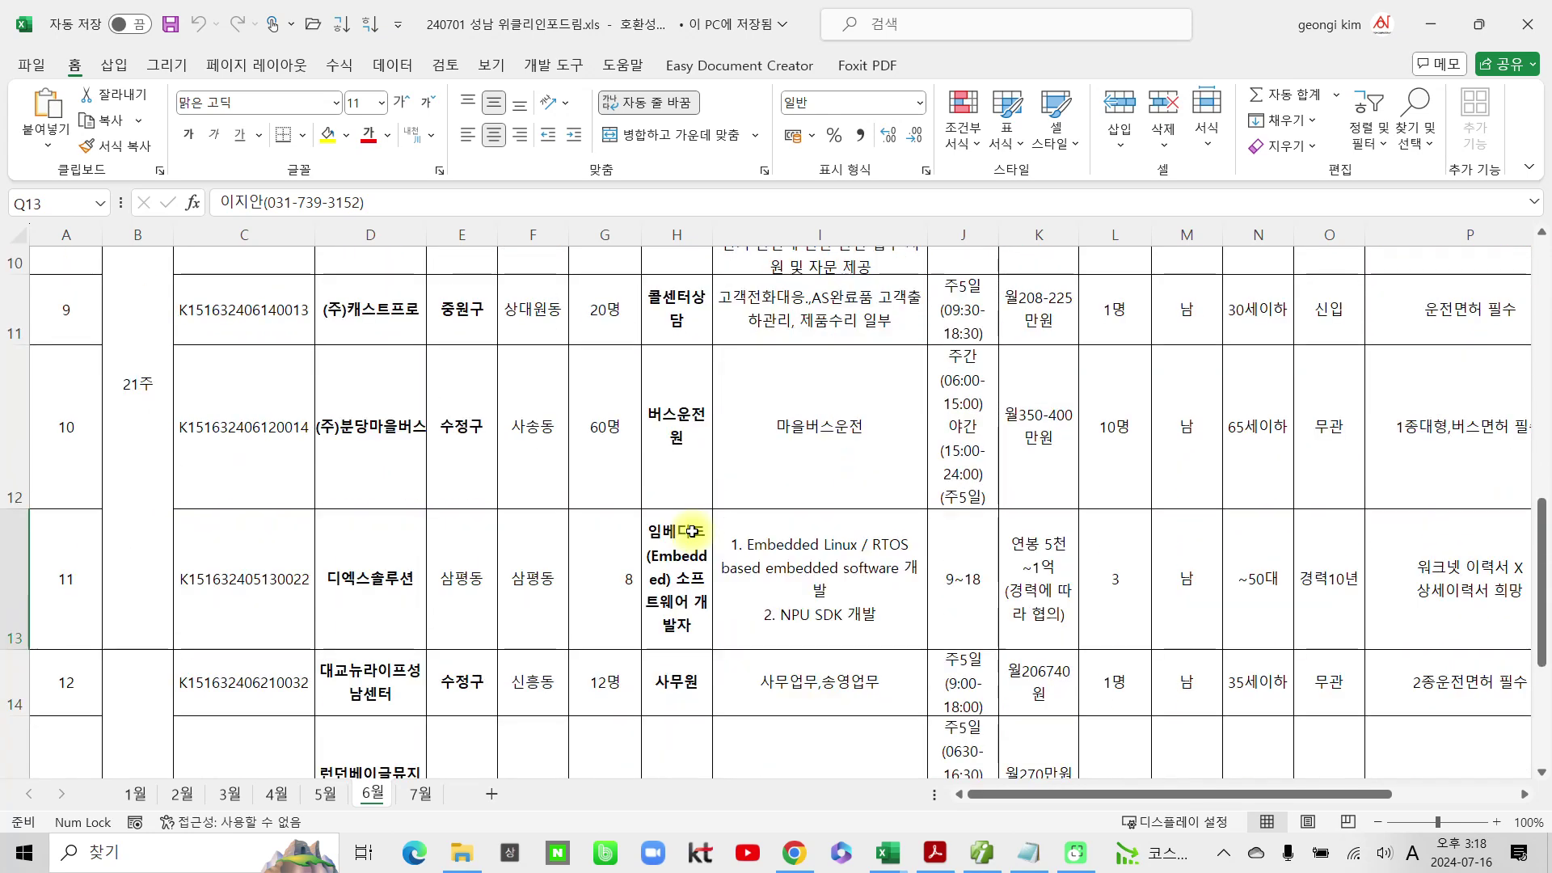
click(691, 612)
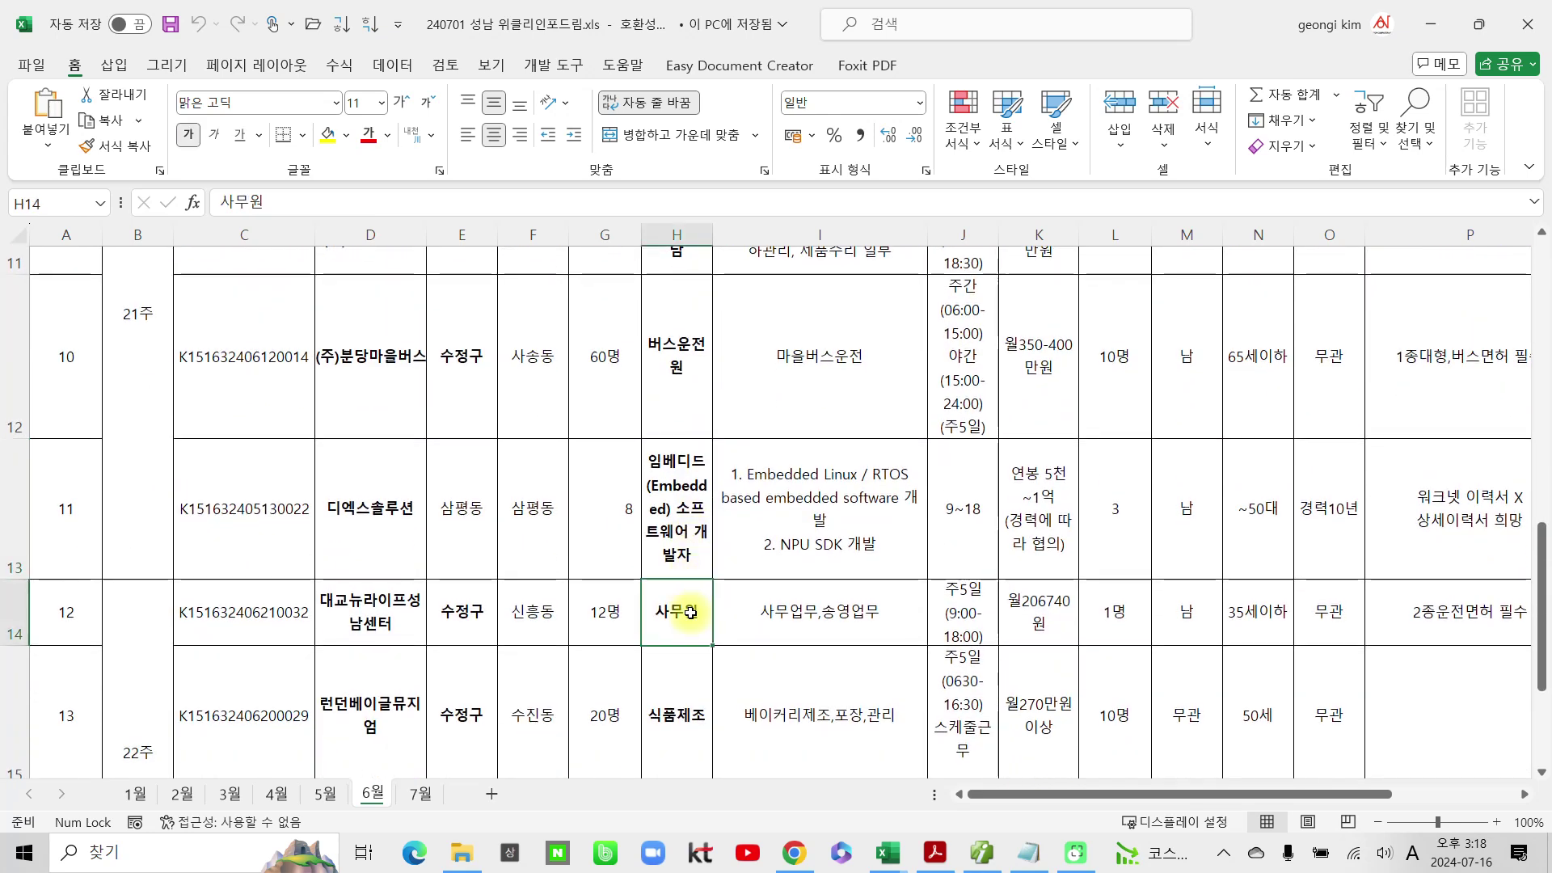
scroll(692, 611, down, 3)
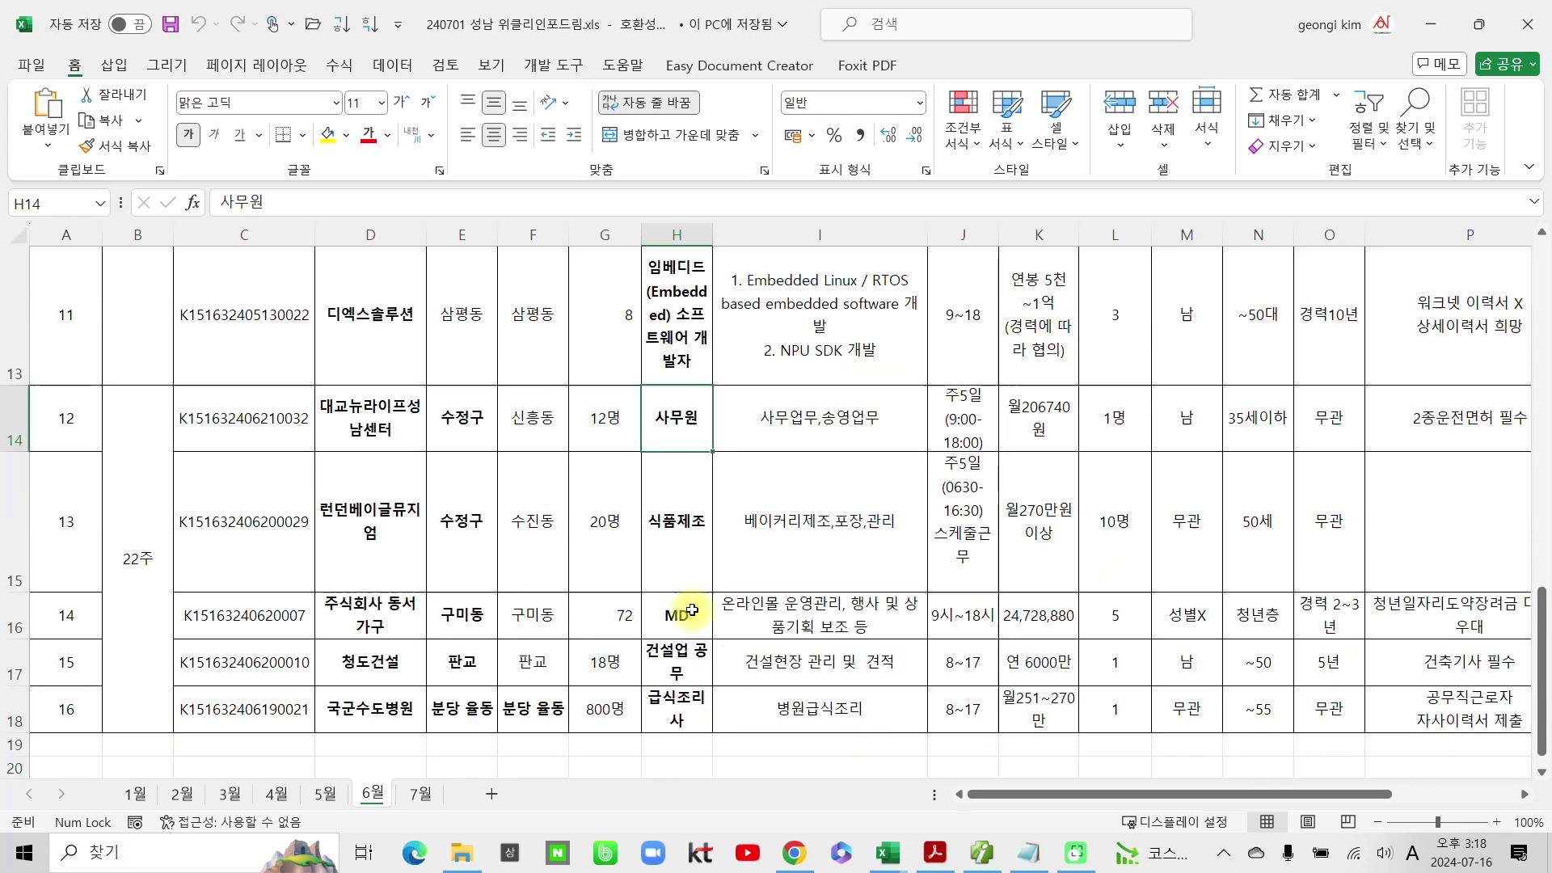
scroll(692, 611, up, 5)
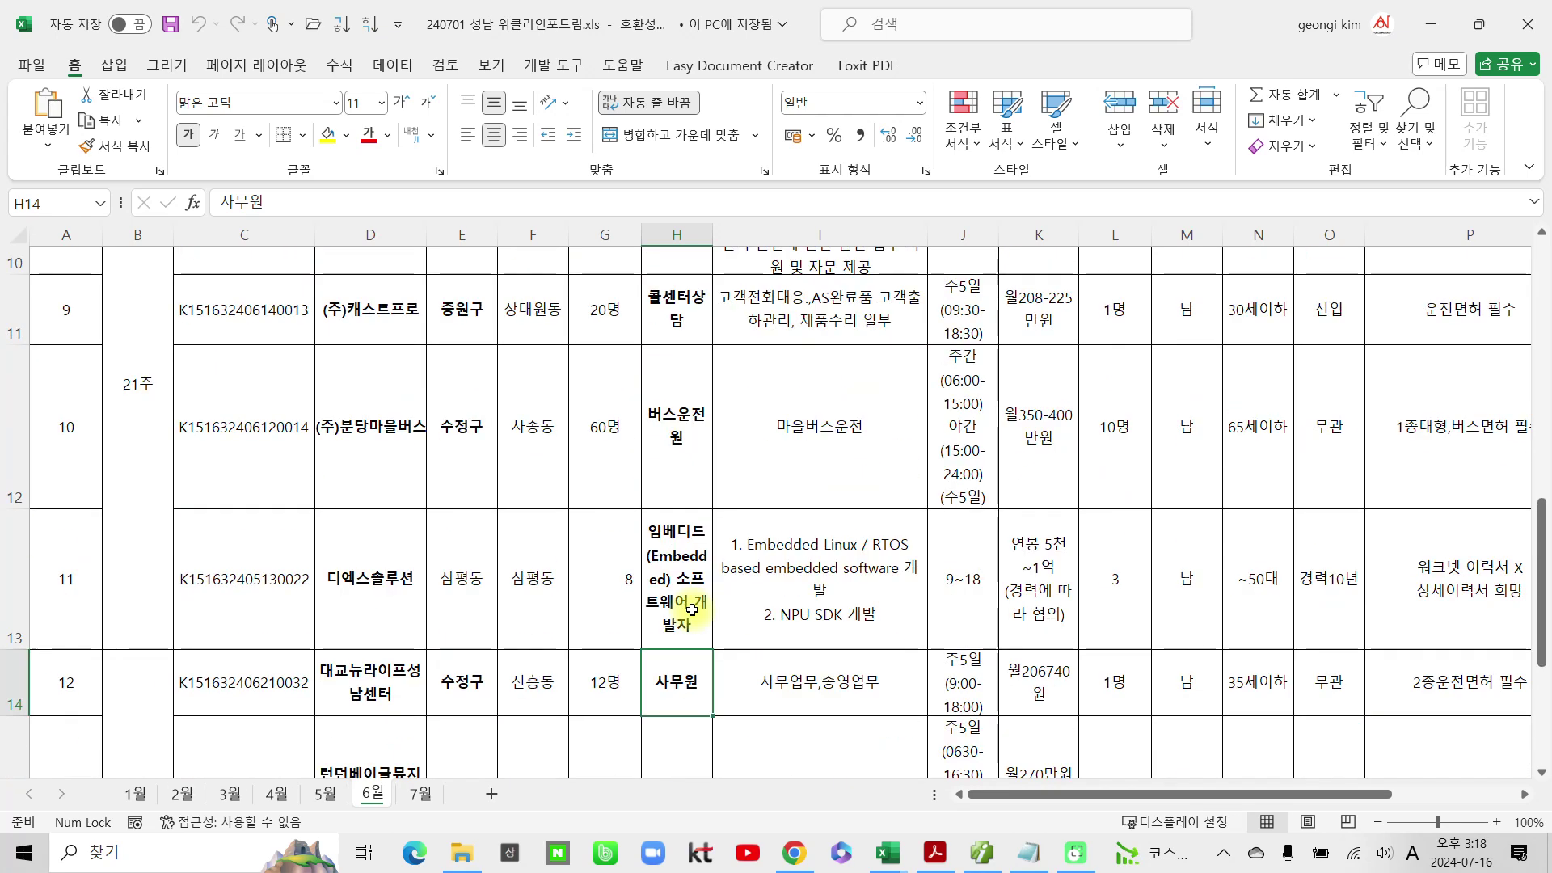
scroll(693, 610, up, 3)
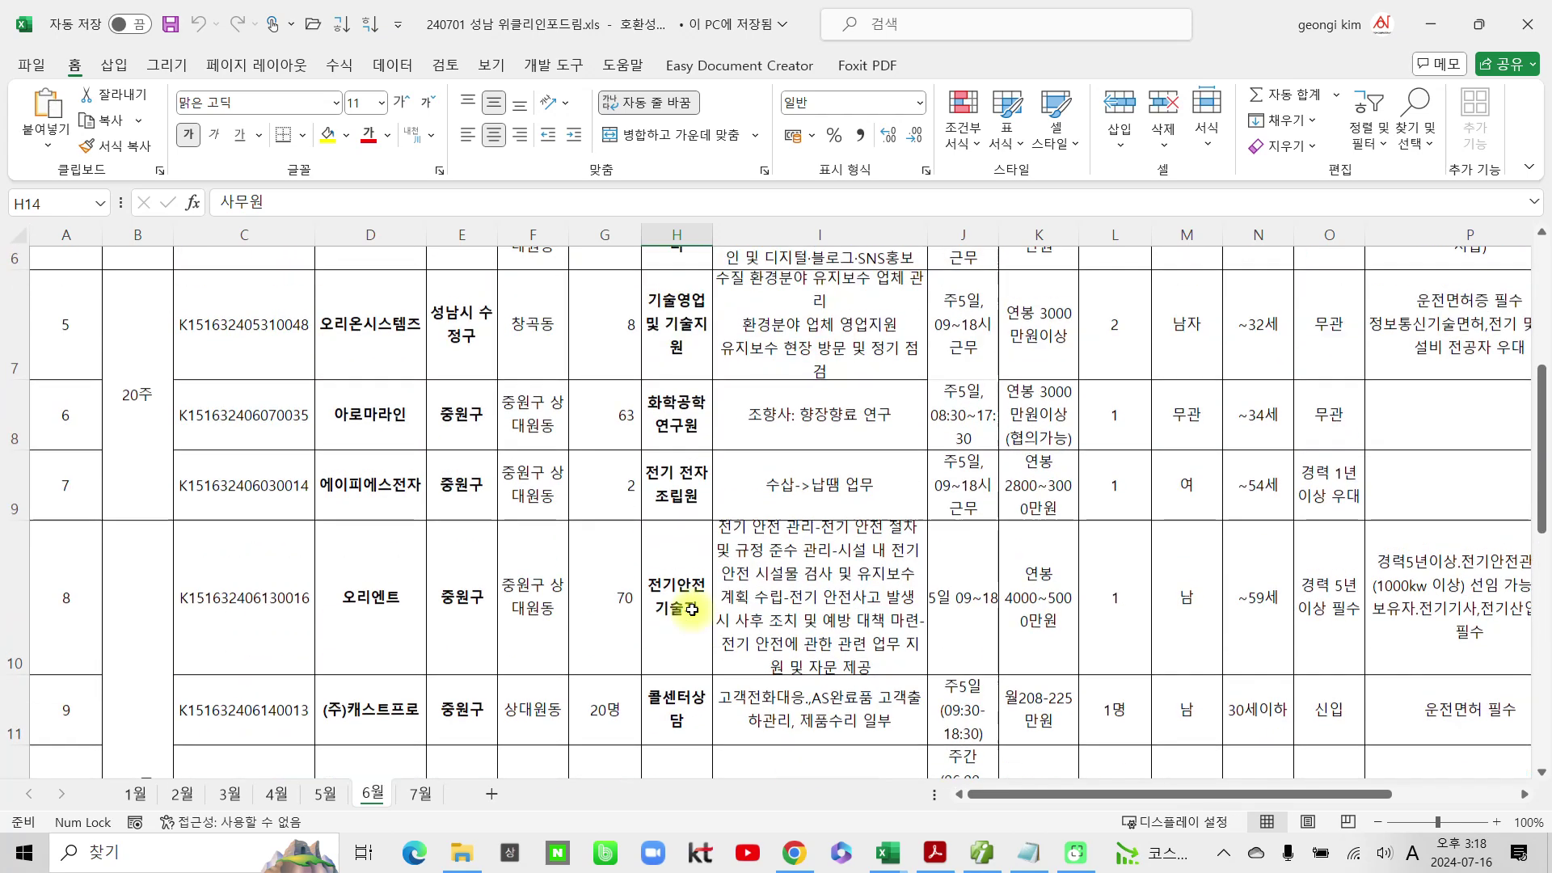
scroll(692, 611, up, 1)
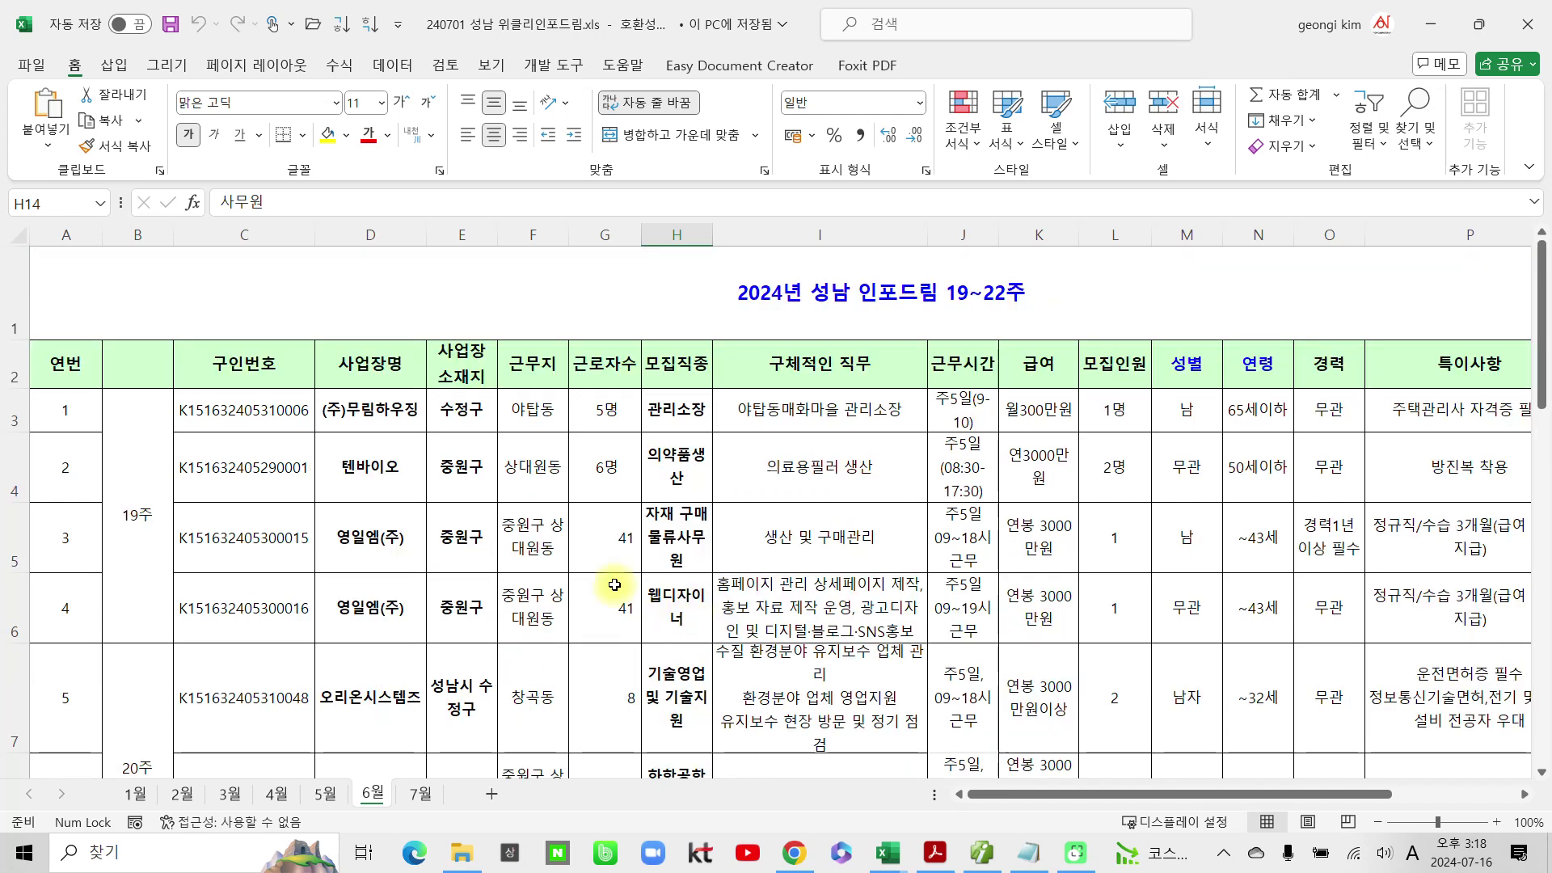
click(327, 797)
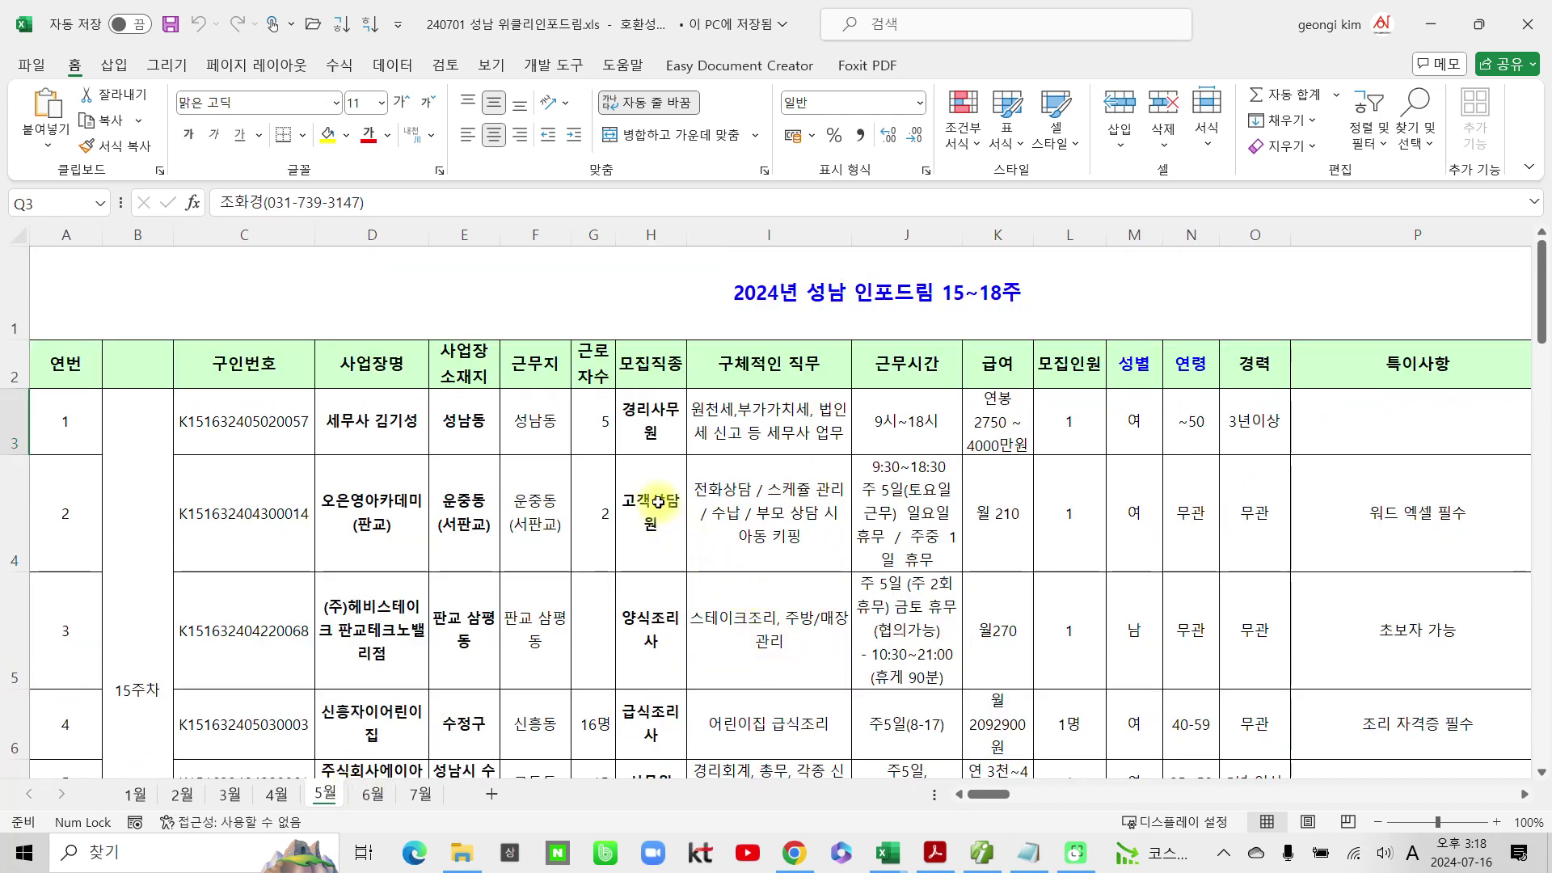
click(667, 426)
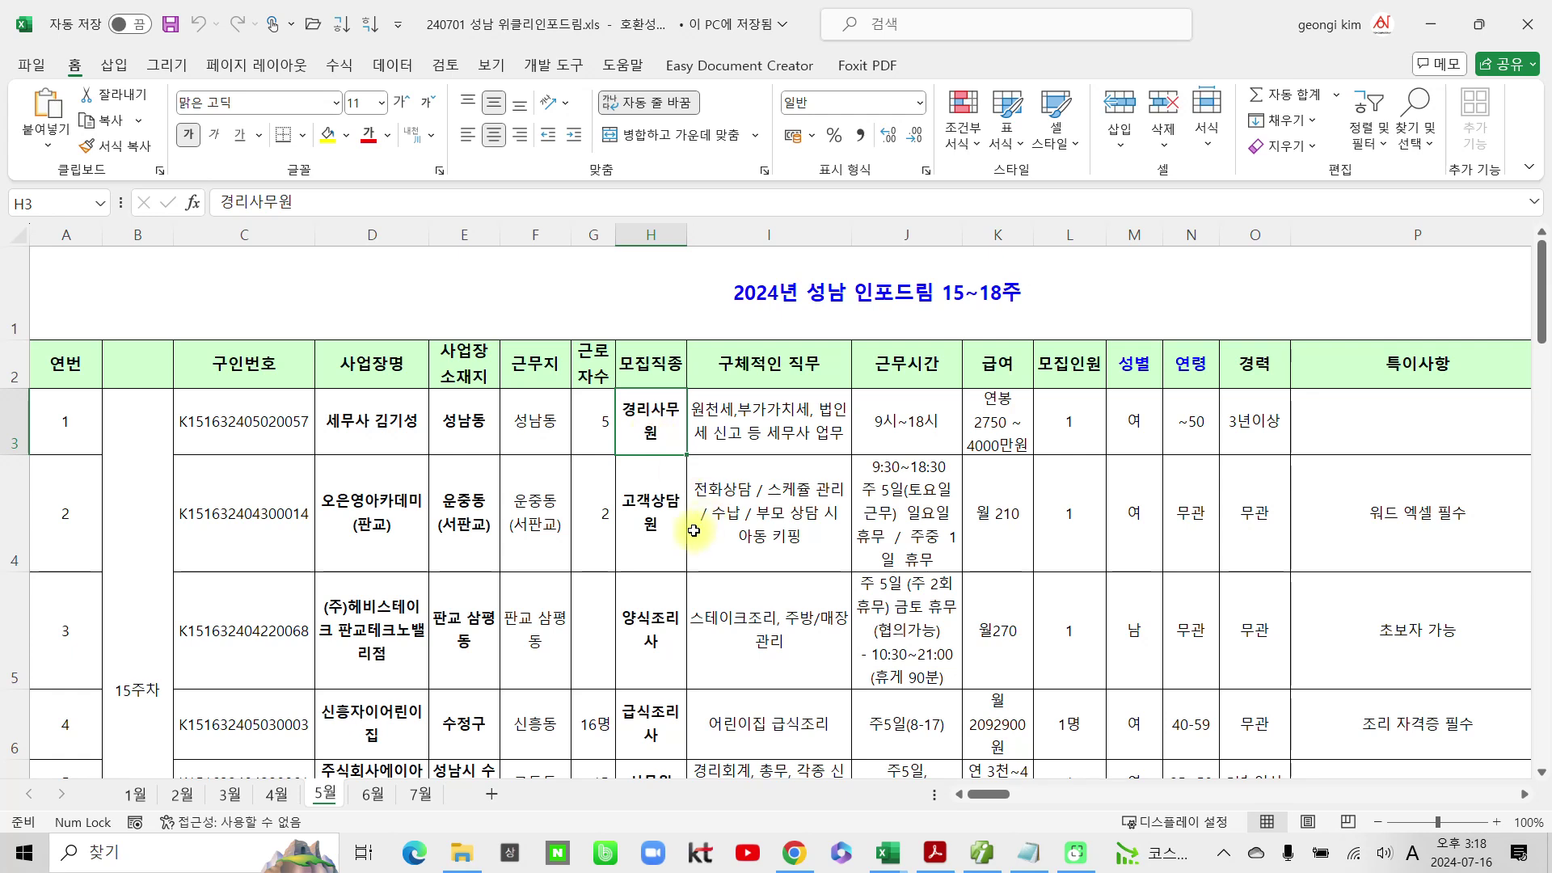
click(651, 601)
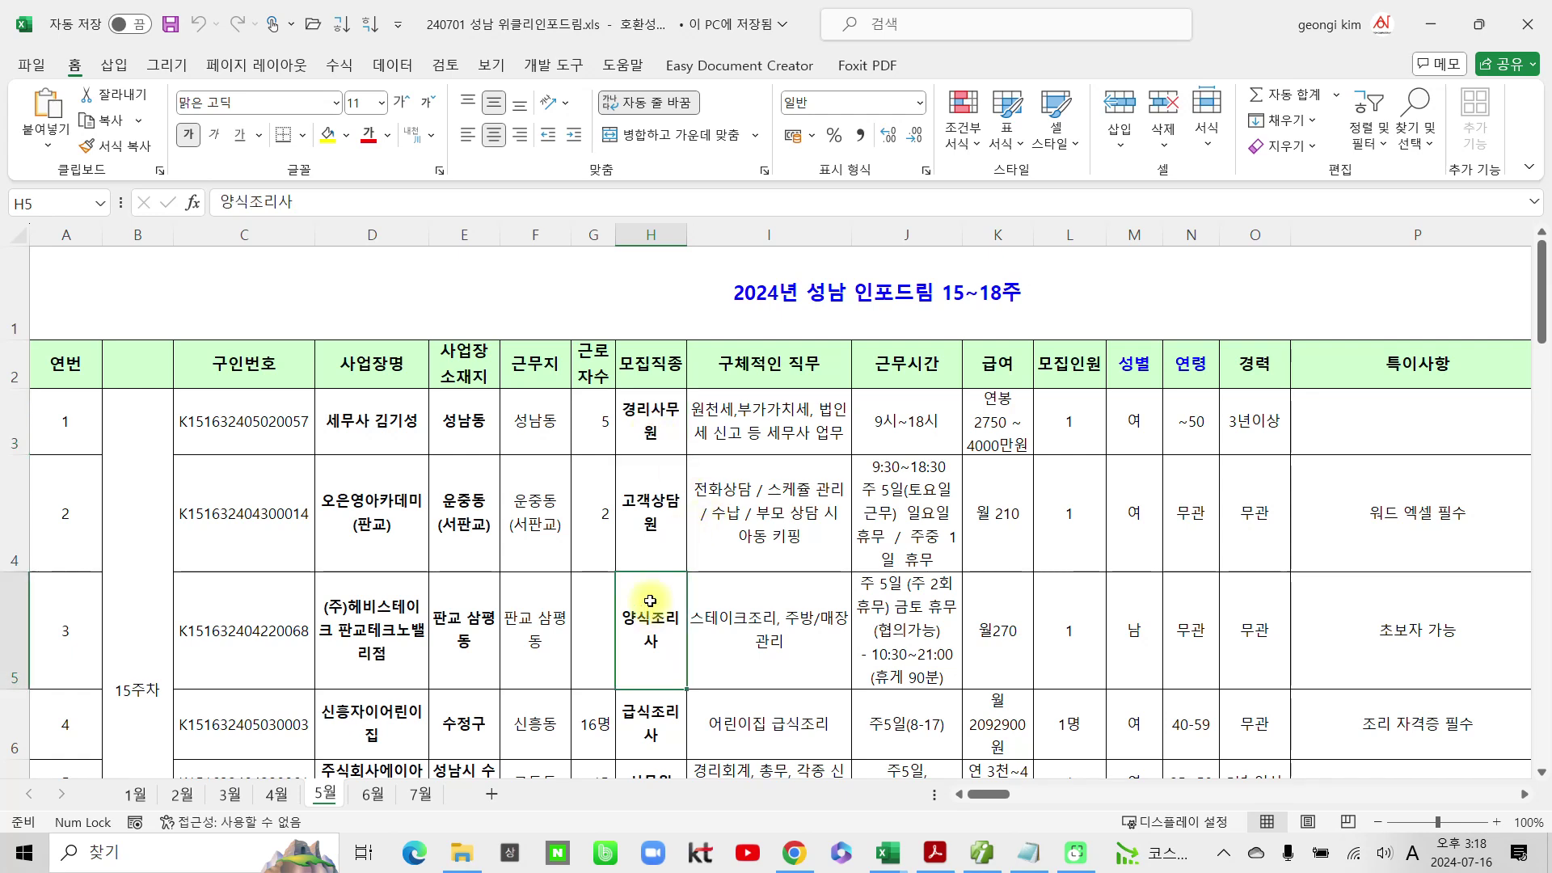
scroll(650, 601, down, 1)
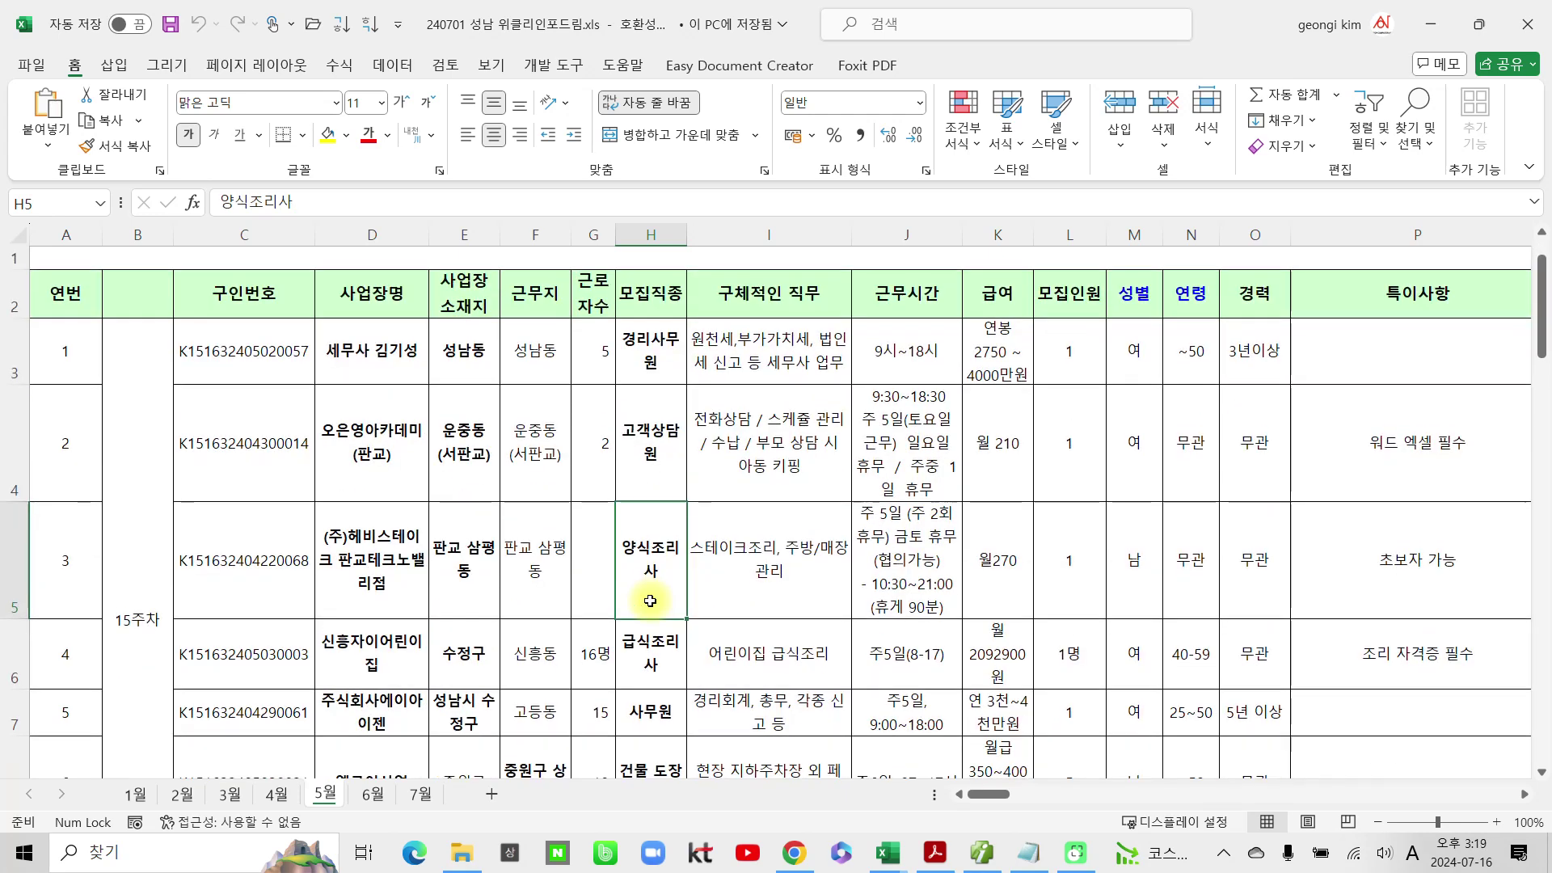
click(1261, 348)
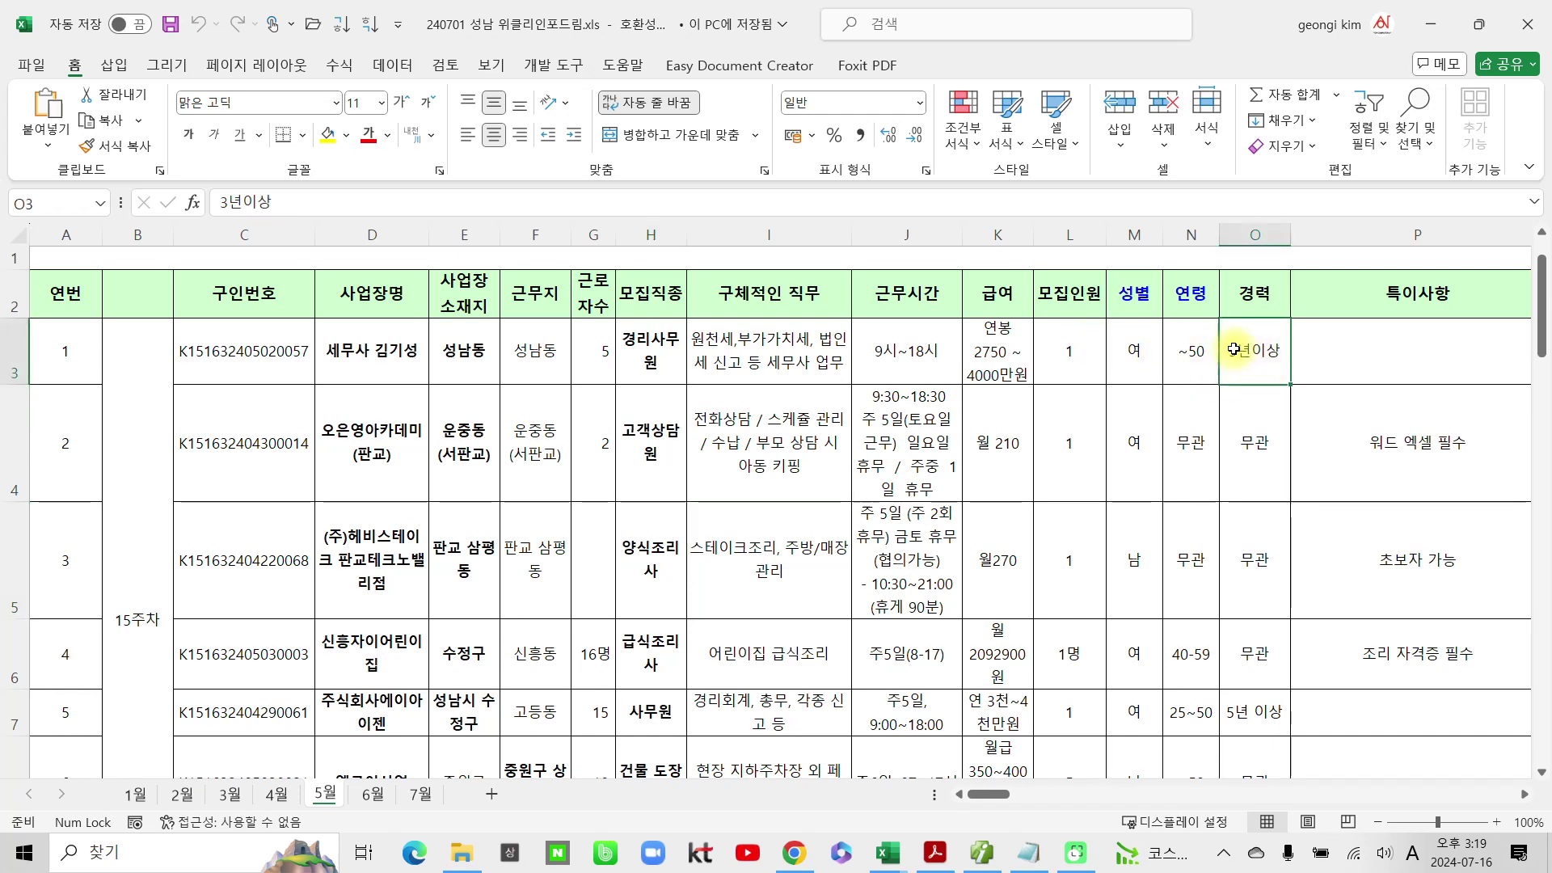
click(650, 580)
scroll(650, 581, down, 1)
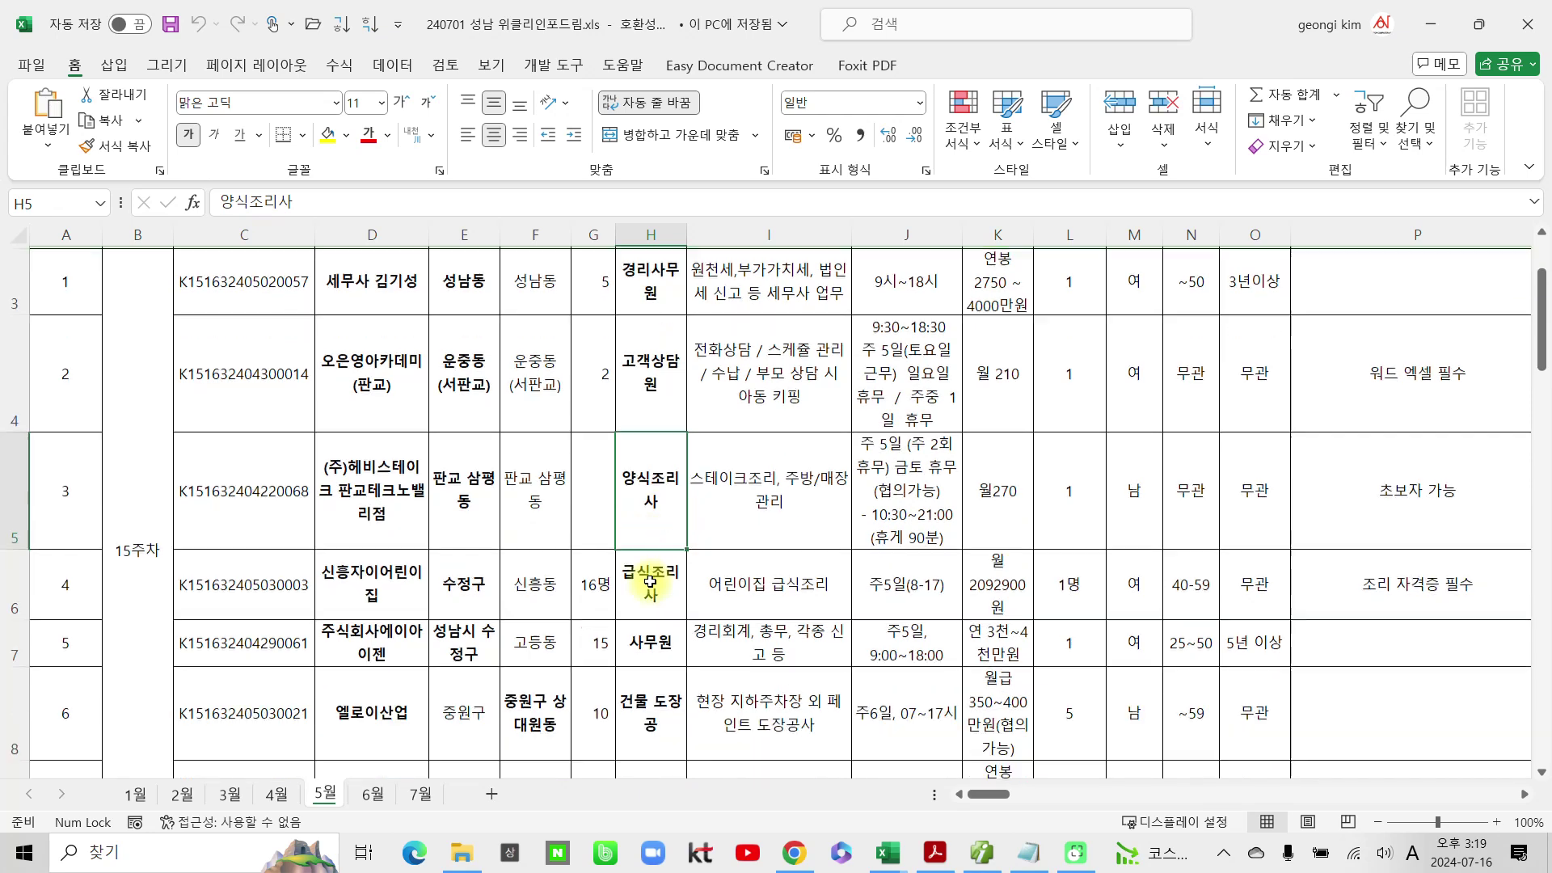
click(644, 647)
scroll(645, 647, down, 2)
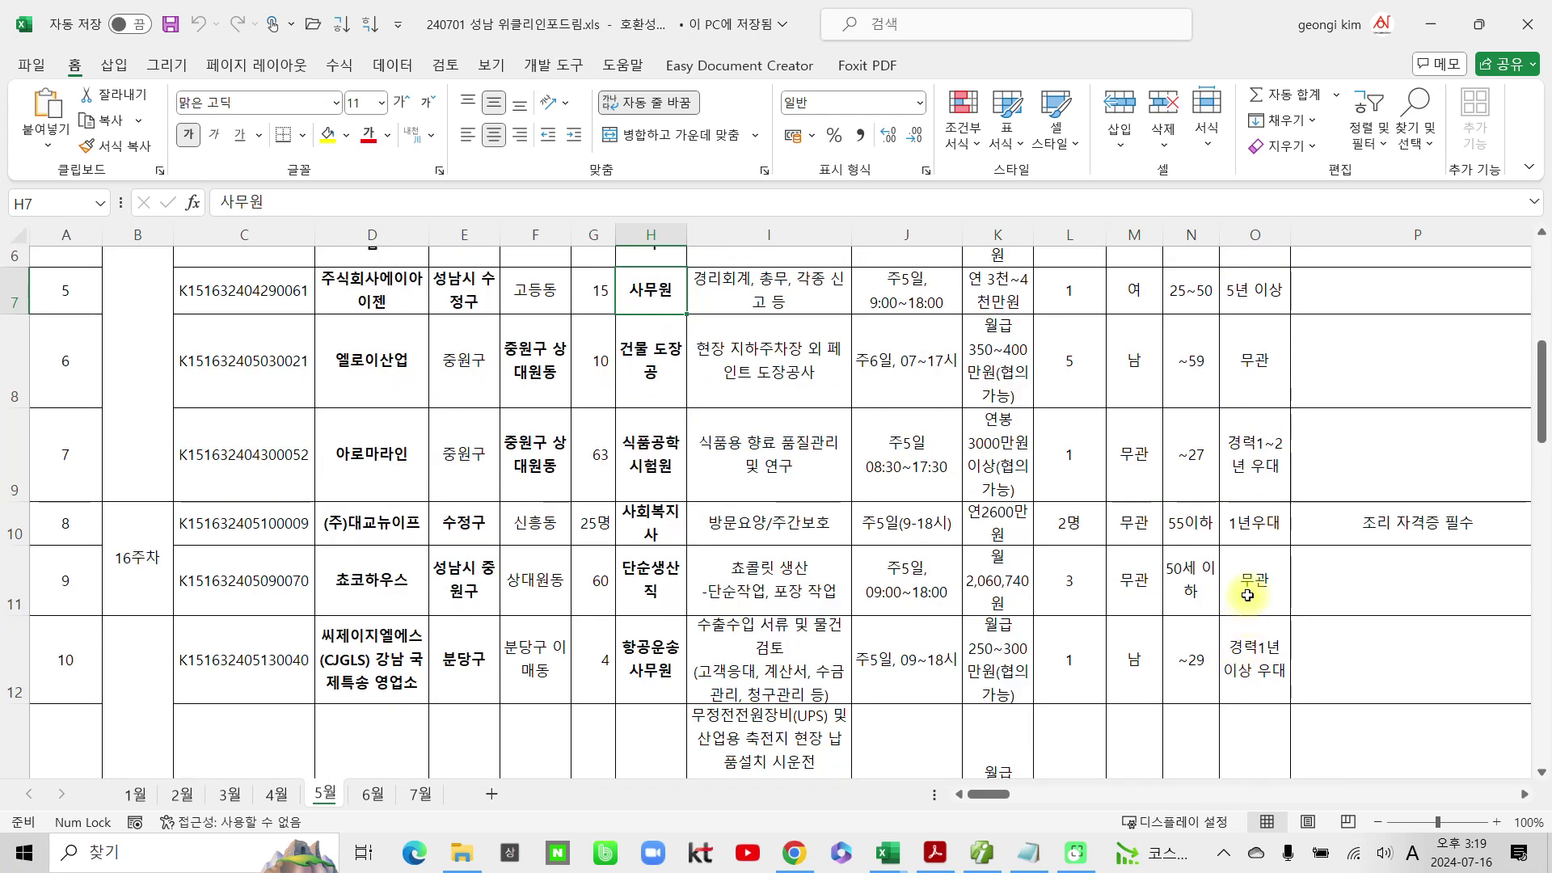
click(645, 652)
scroll(644, 652, down, 2)
scroll(645, 652, down, 4)
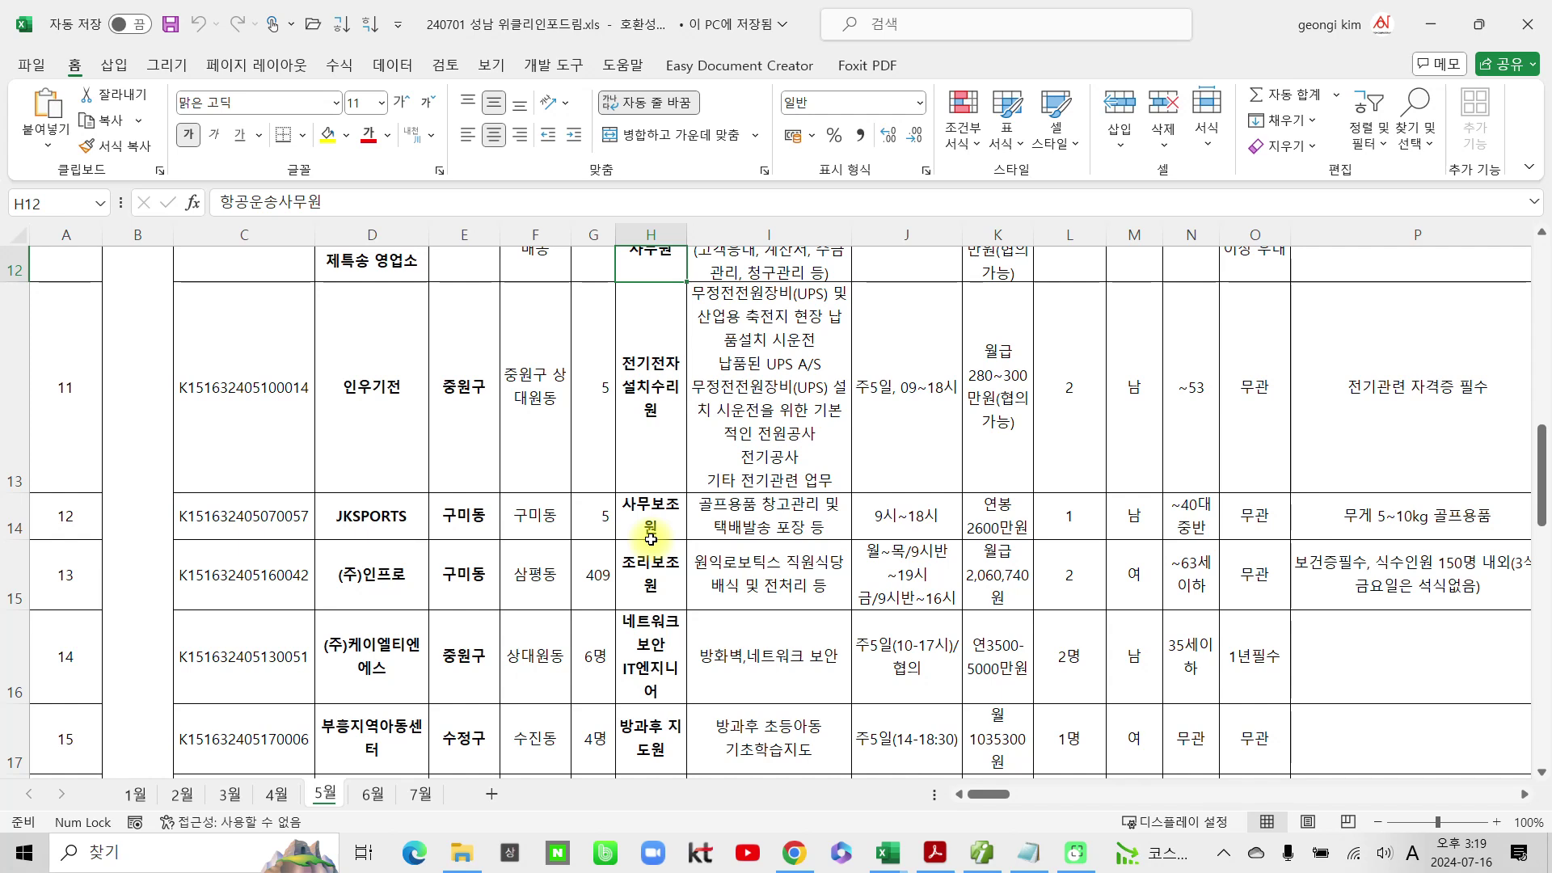
click(651, 538)
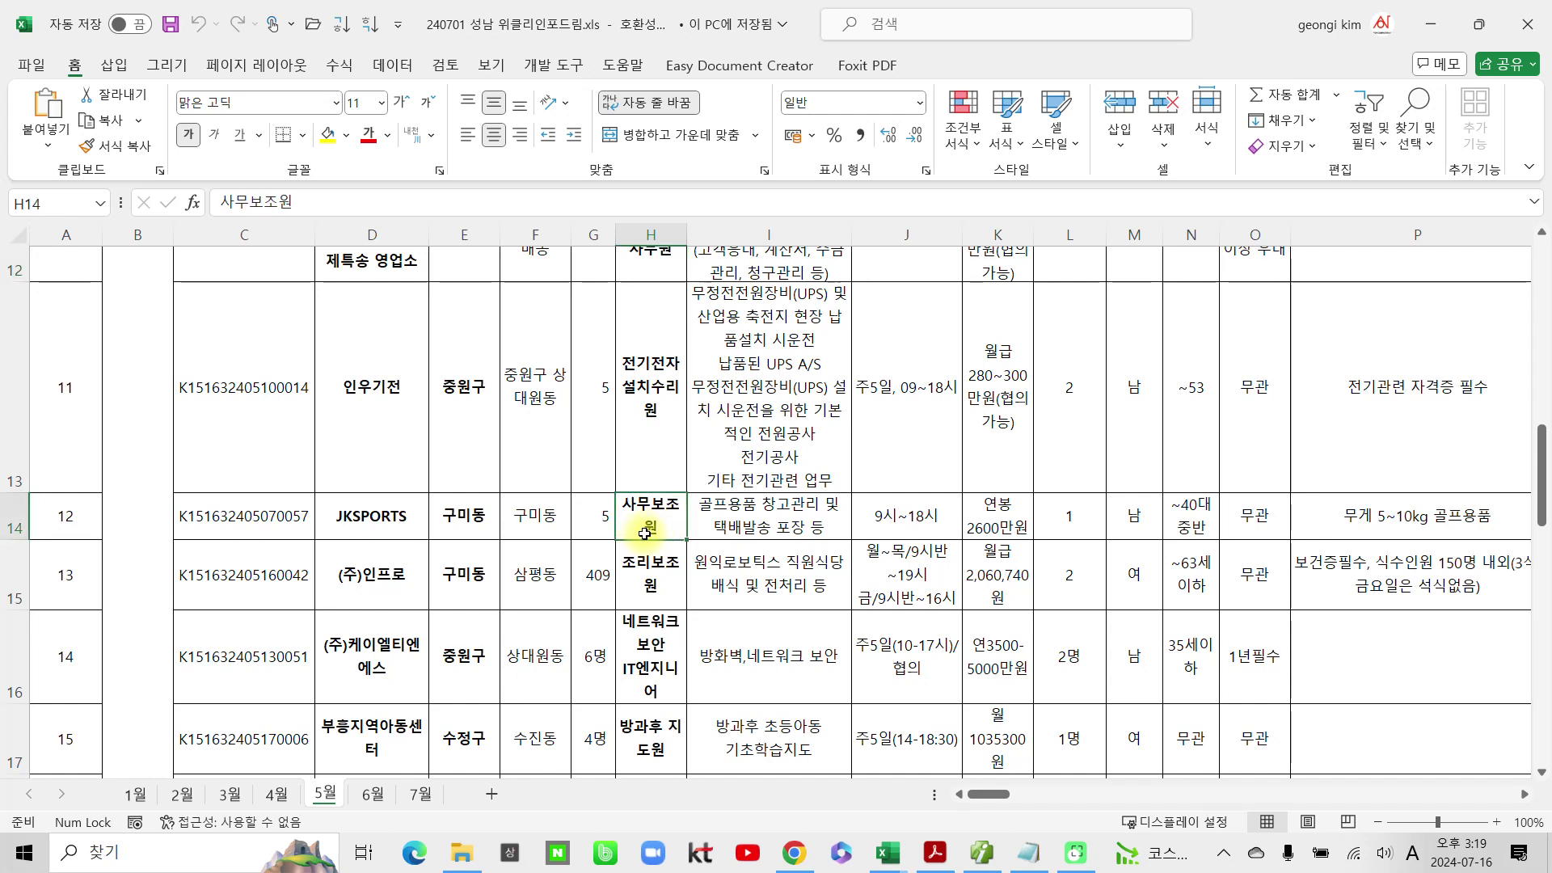
scroll(818, 645, down, 2)
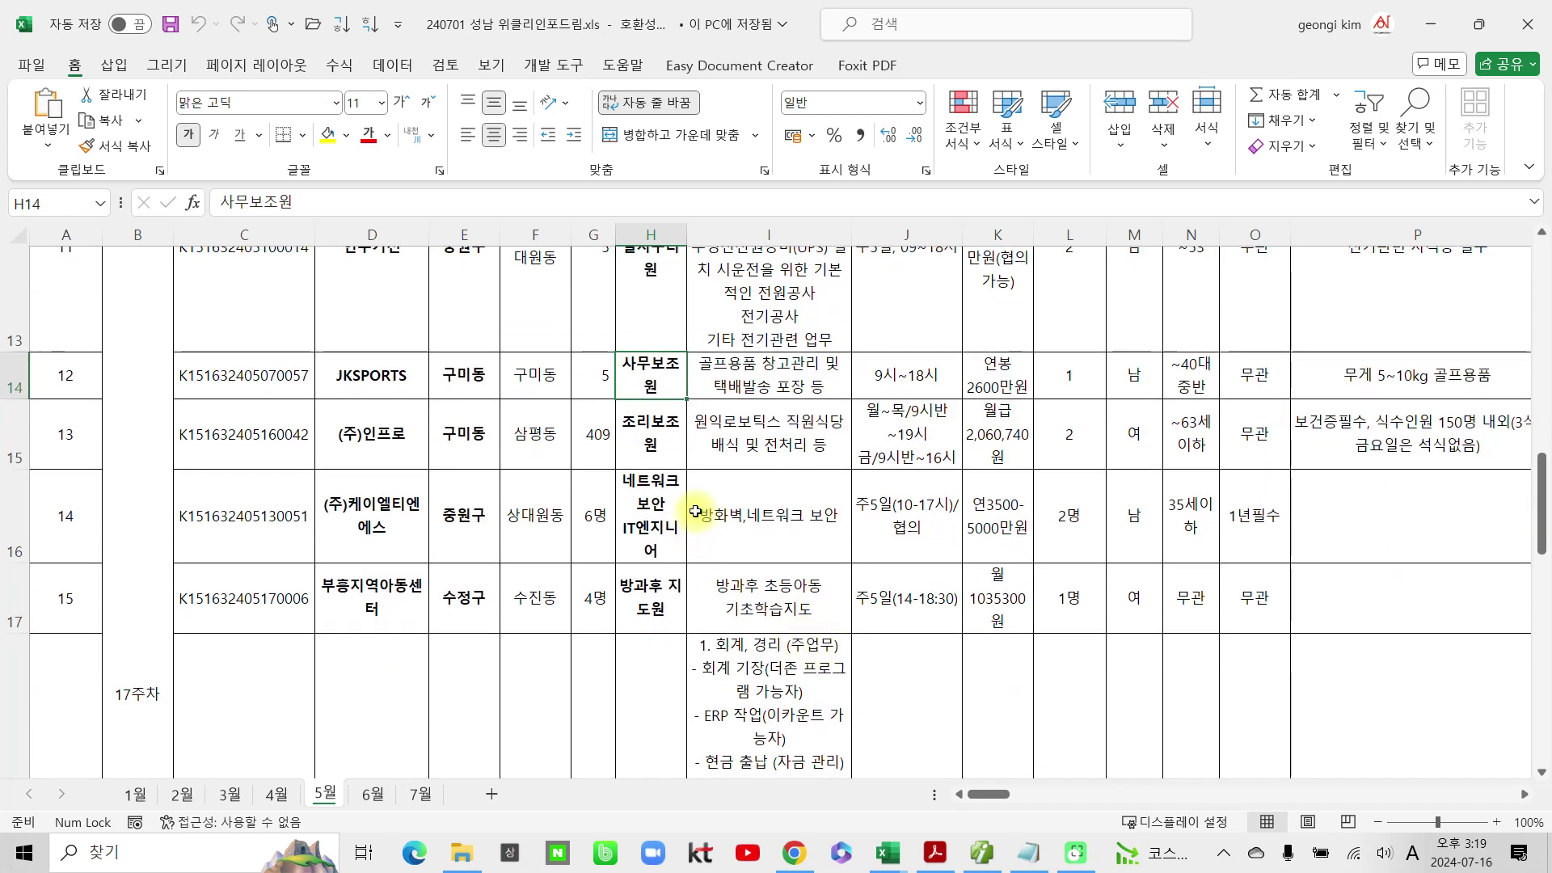
scroll(654, 388, up, 4)
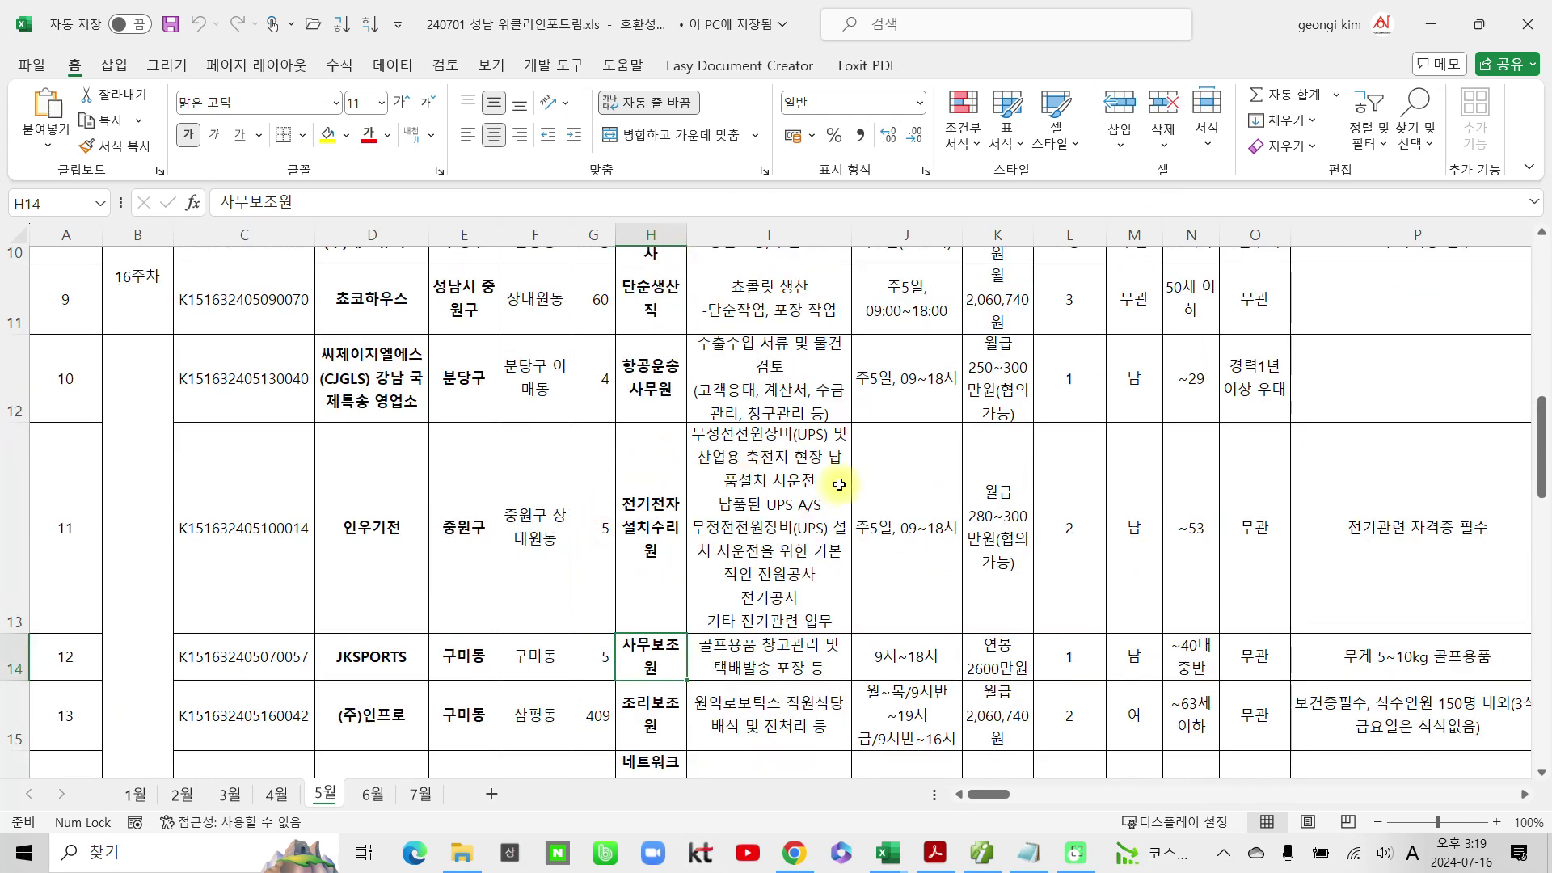
Step: Scroll through the job listings on the 4월 sheet
click(276, 795)
scroll(408, 728, down, 3)
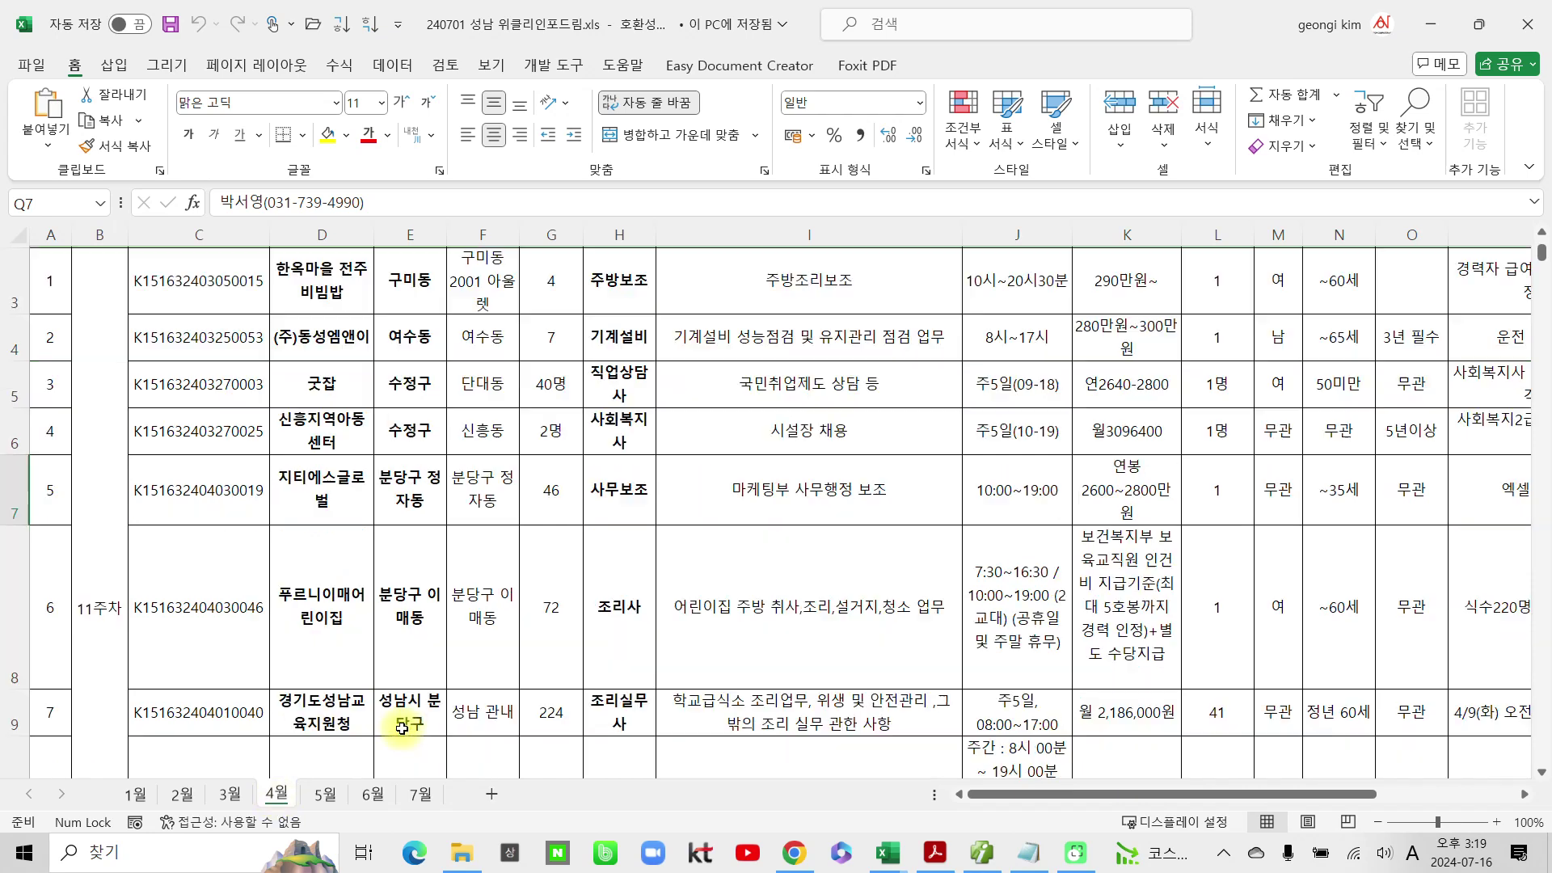
scroll(408, 728, down, 2)
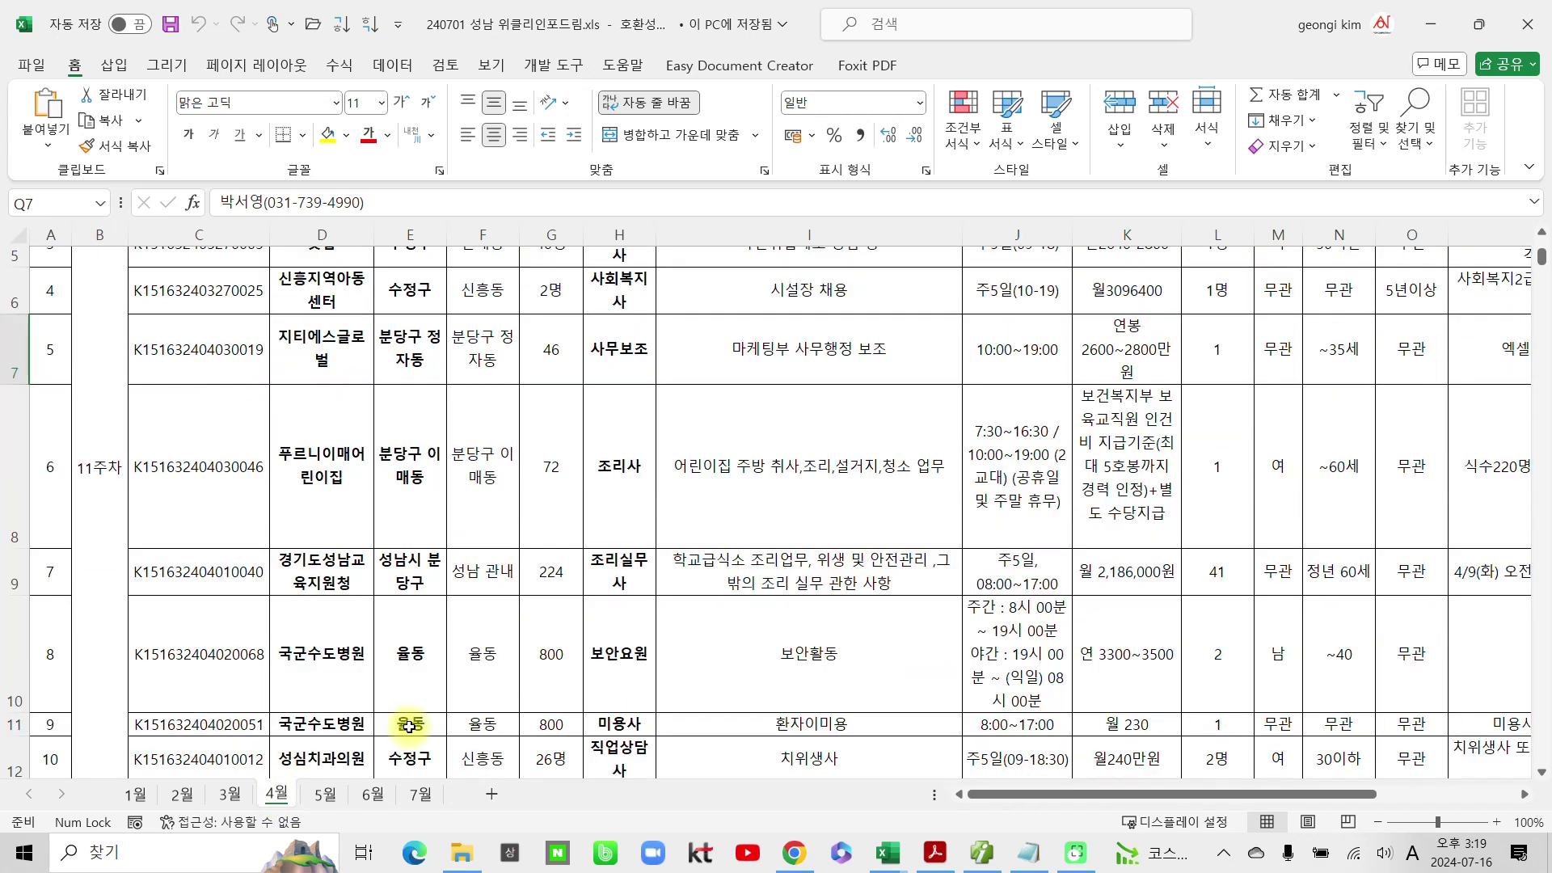
scroll(408, 726, down, 4)
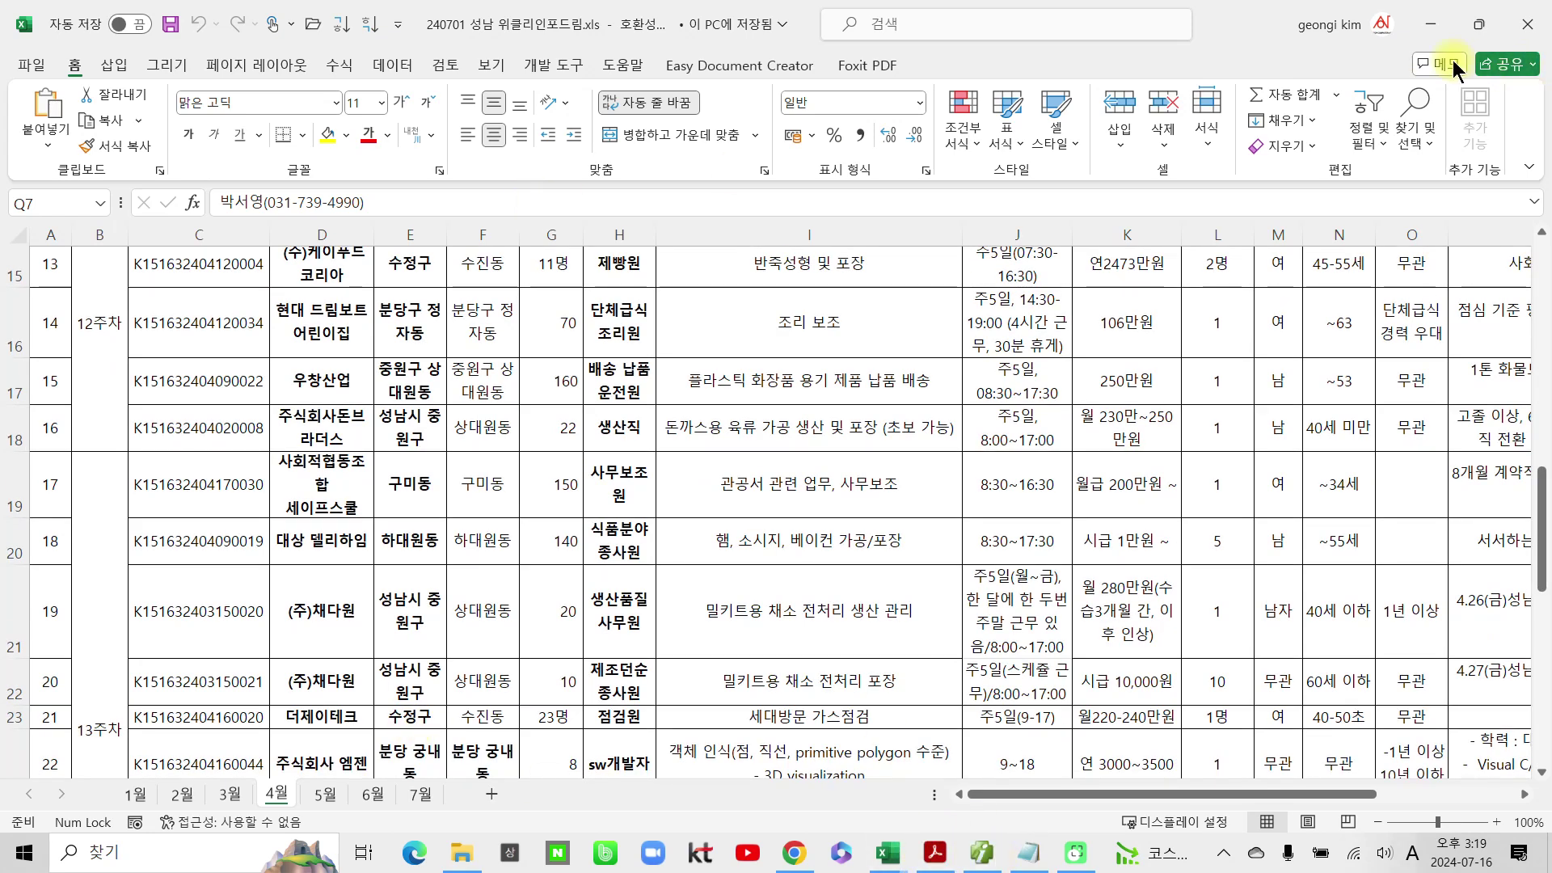
Step: Minimize the 240701 and 240708 workbook windows and File Explorer
click(1440, 22)
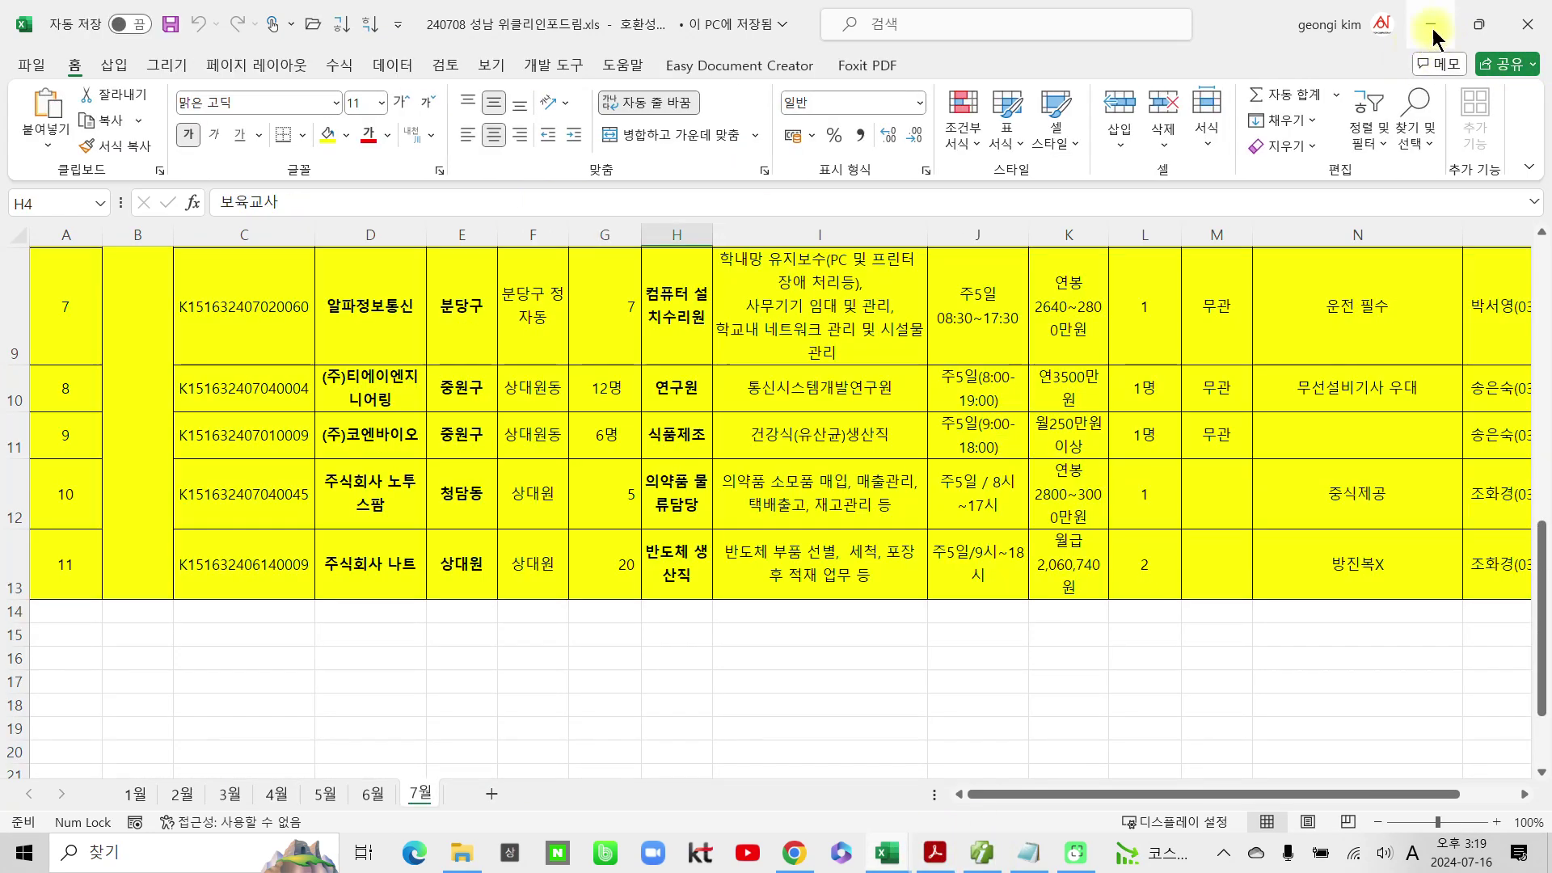
click(1433, 28)
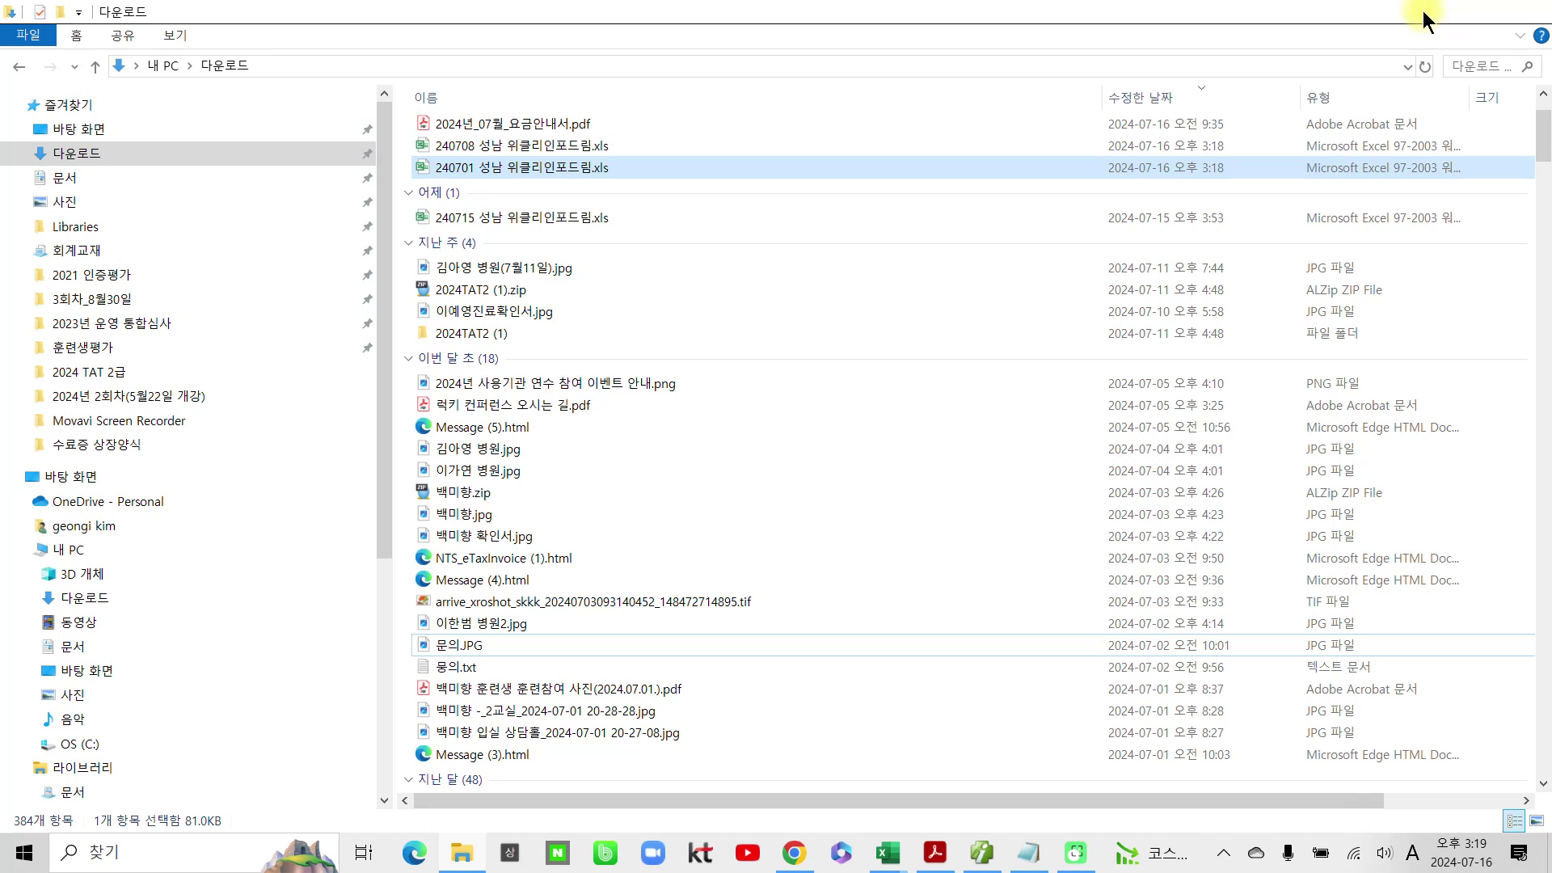
click(1423, 18)
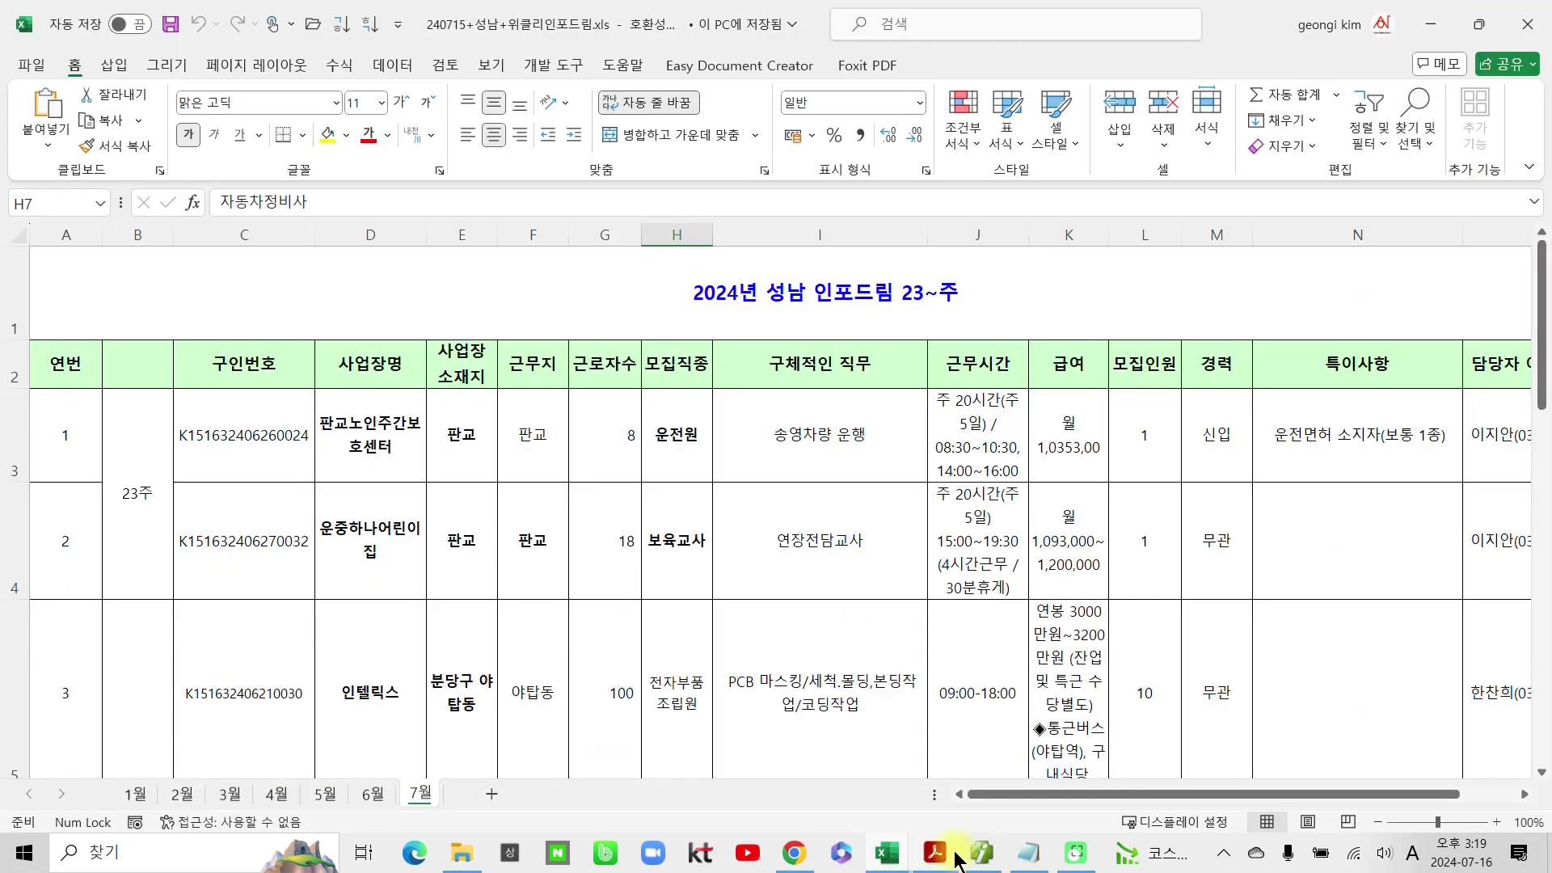
click(947, 855)
Step: Highlight 6월 5일, the 수정전자세금계산서 발급 title and 내국신용장을 사후 개설하고
mouse_move(938, 858)
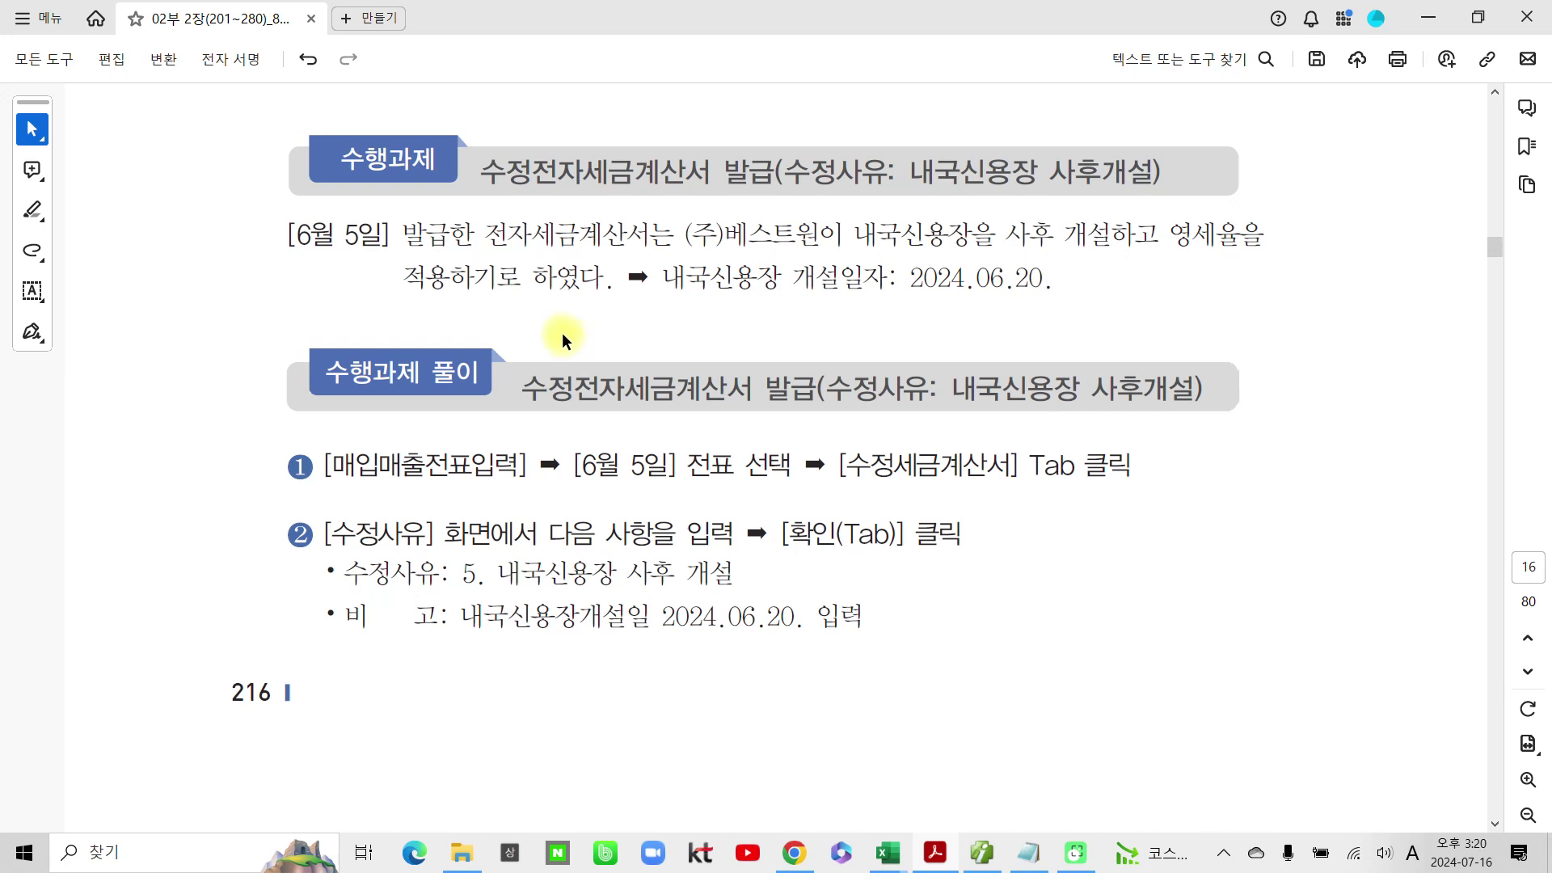
drag(293, 235, 391, 236)
click(441, 276)
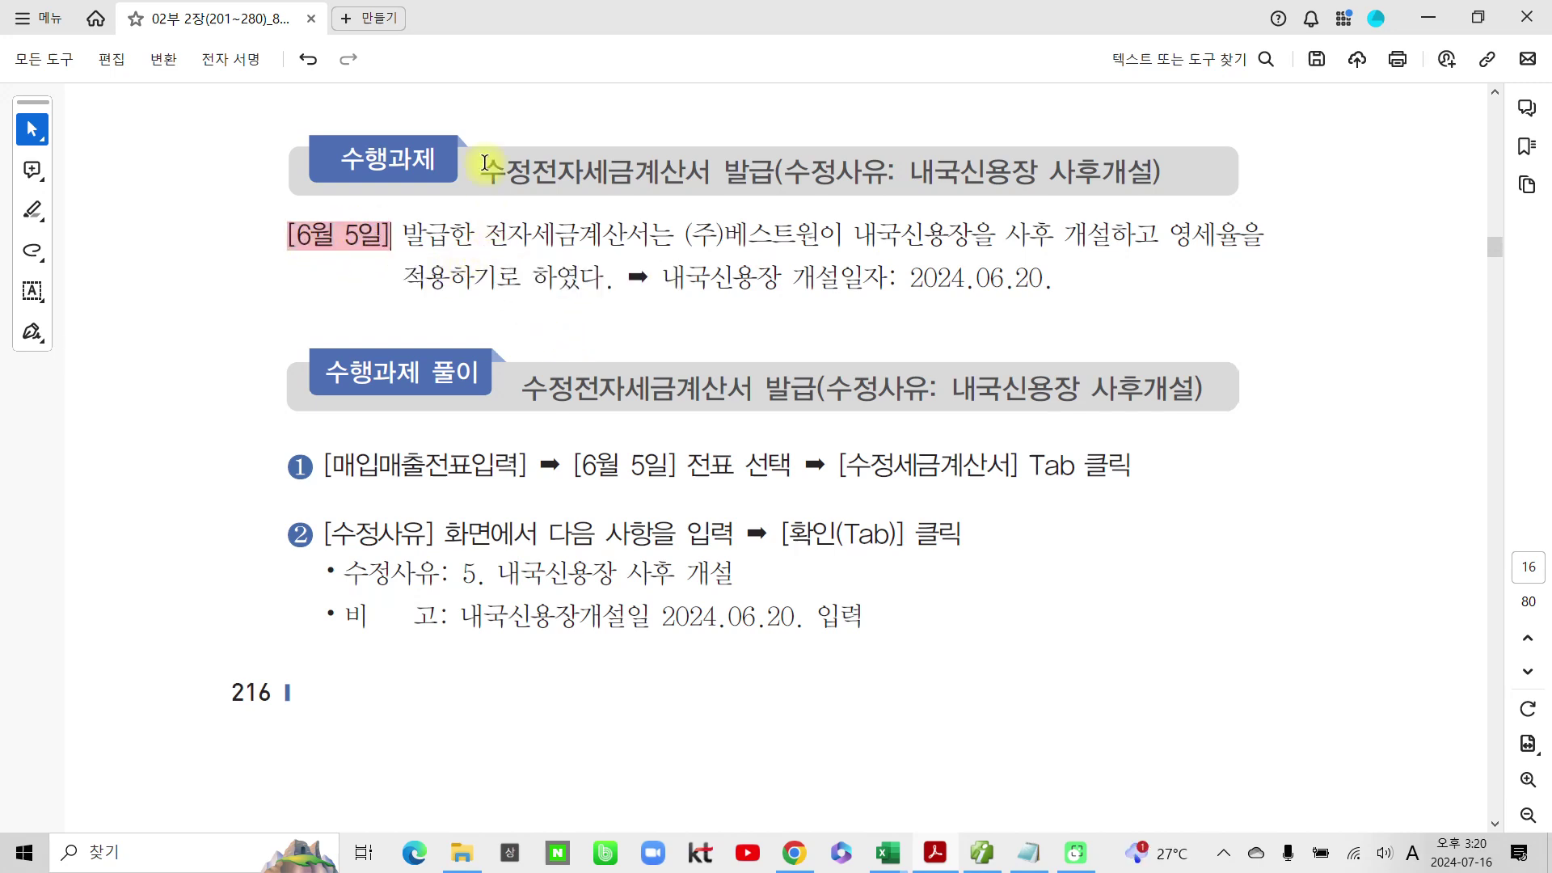
drag(484, 164, 786, 171)
click(835, 208)
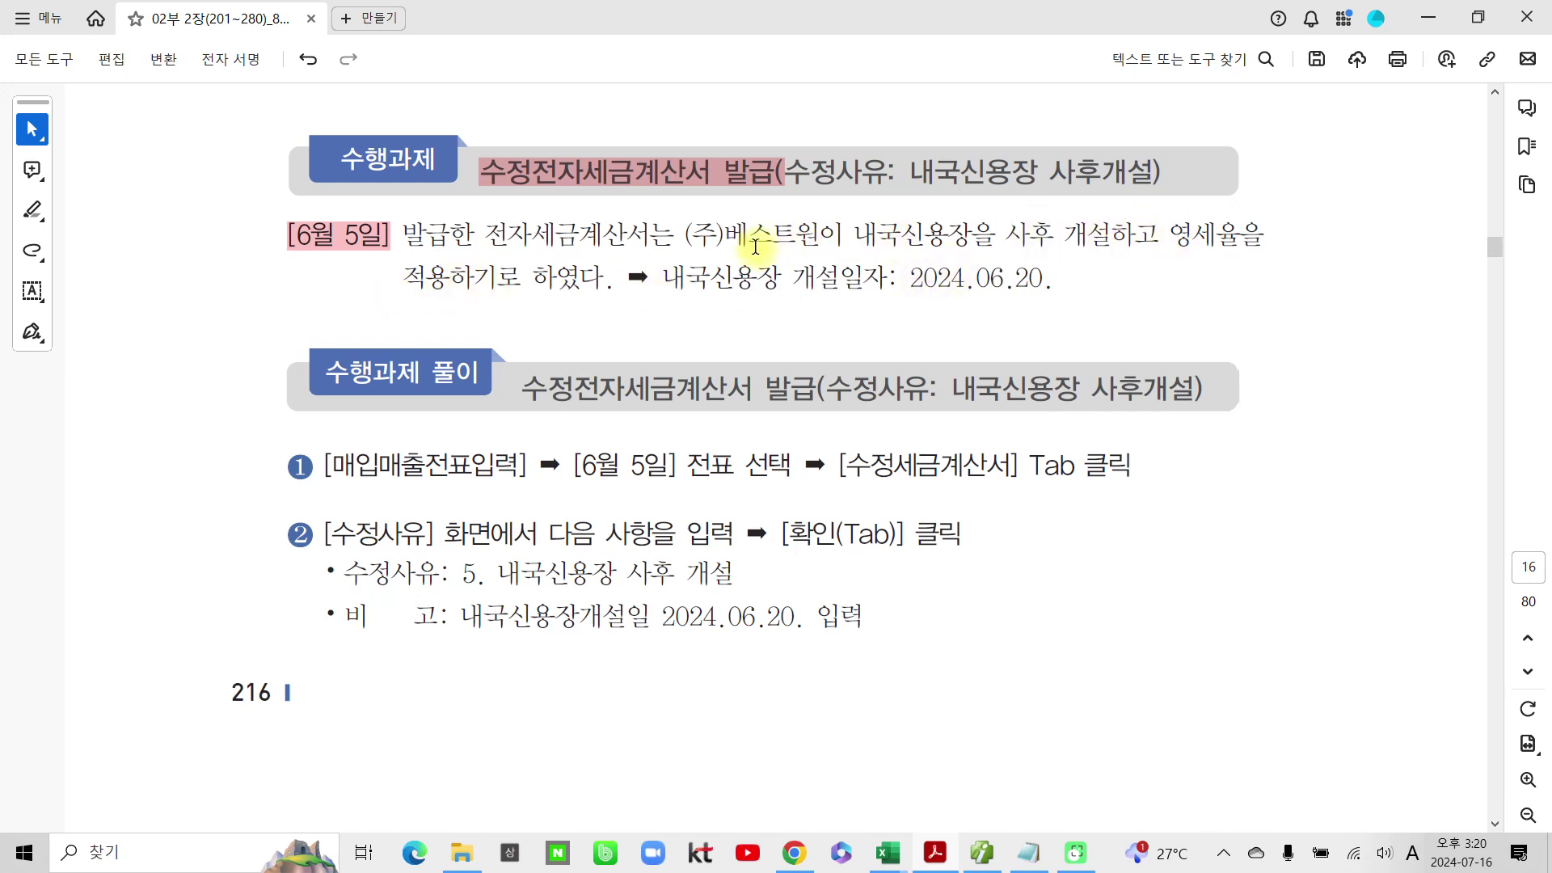
drag(854, 236, 1101, 235)
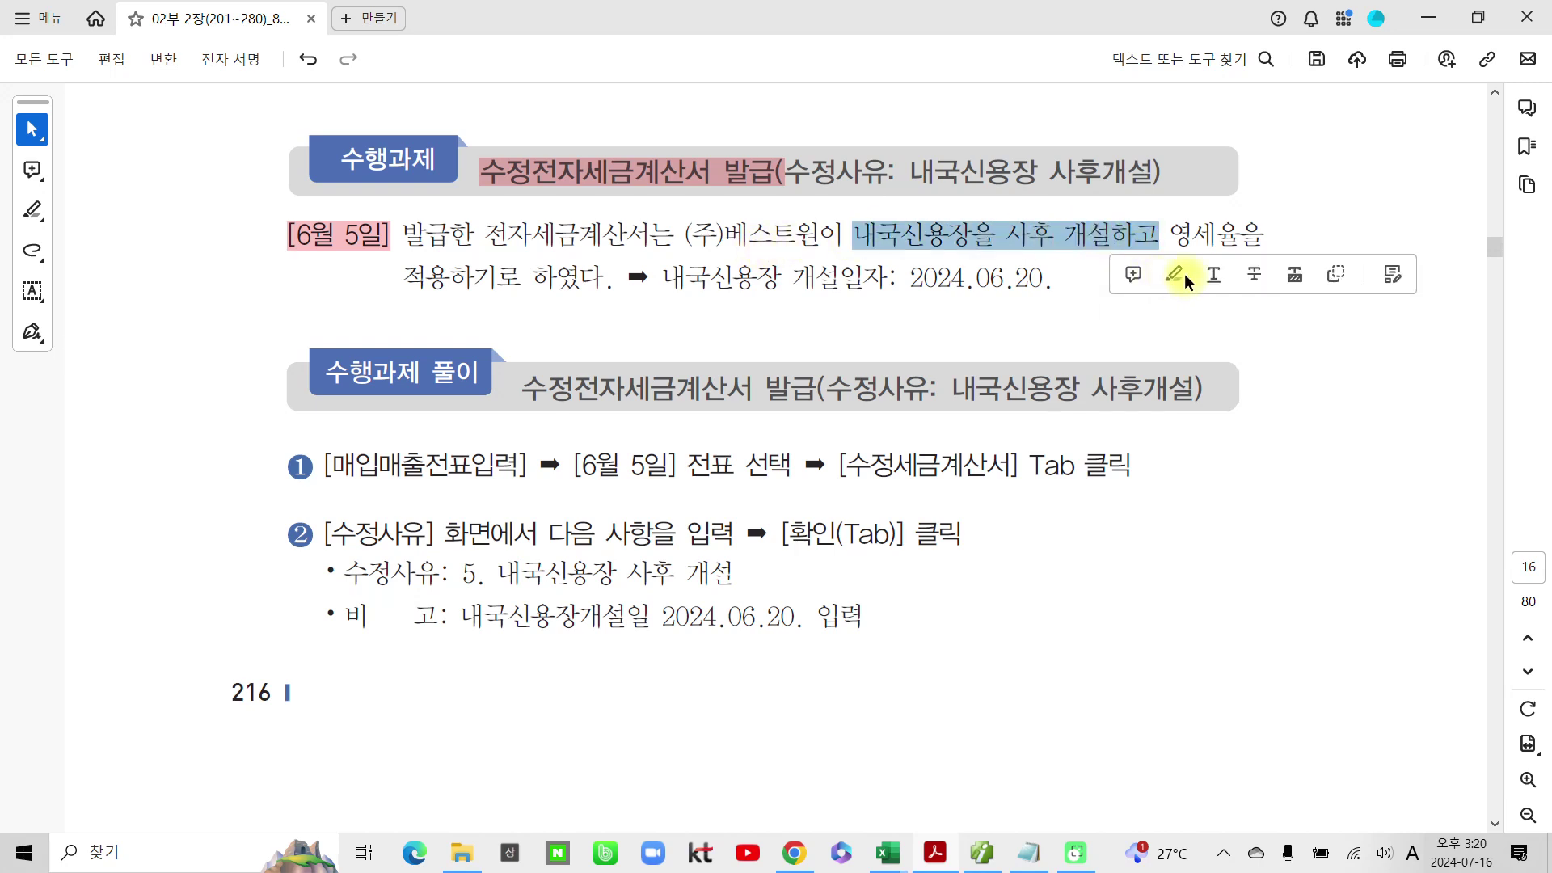
click(1176, 275)
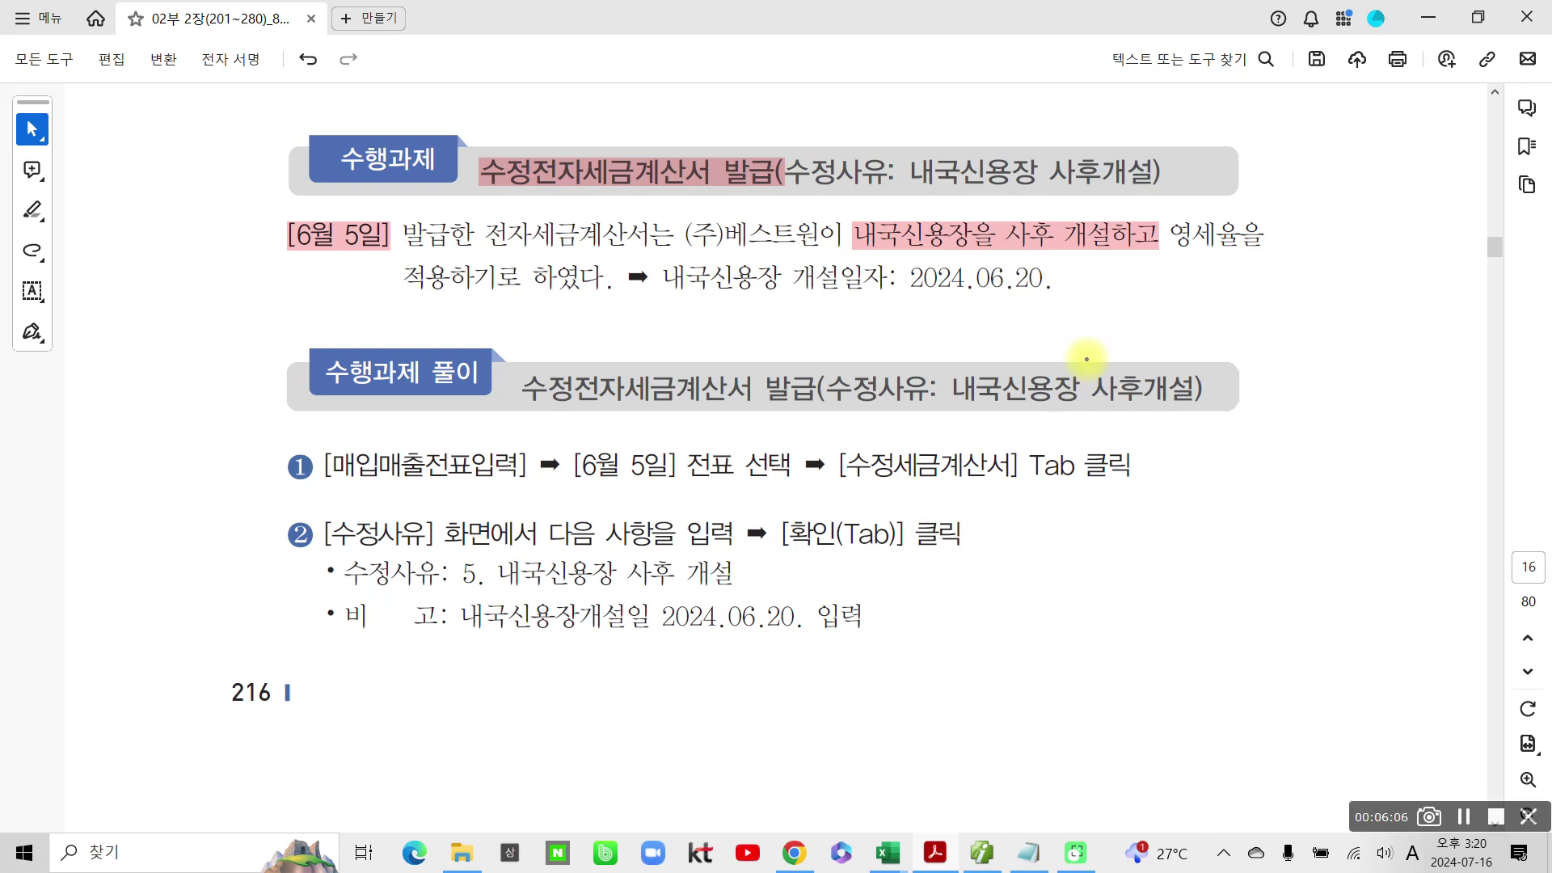
Step: Pen-circle 6월 5일, (주)베스트원 and 2024.06.20., point to 영세율, then clear the marks
mouse_move(372, 266)
mouse_down()
mouse_move(408, 242)
mouse_move(377, 299)
mouse_up()
mouse_move(696, 263)
mouse_down()
mouse_move(803, 228)
mouse_move(661, 257)
mouse_up()
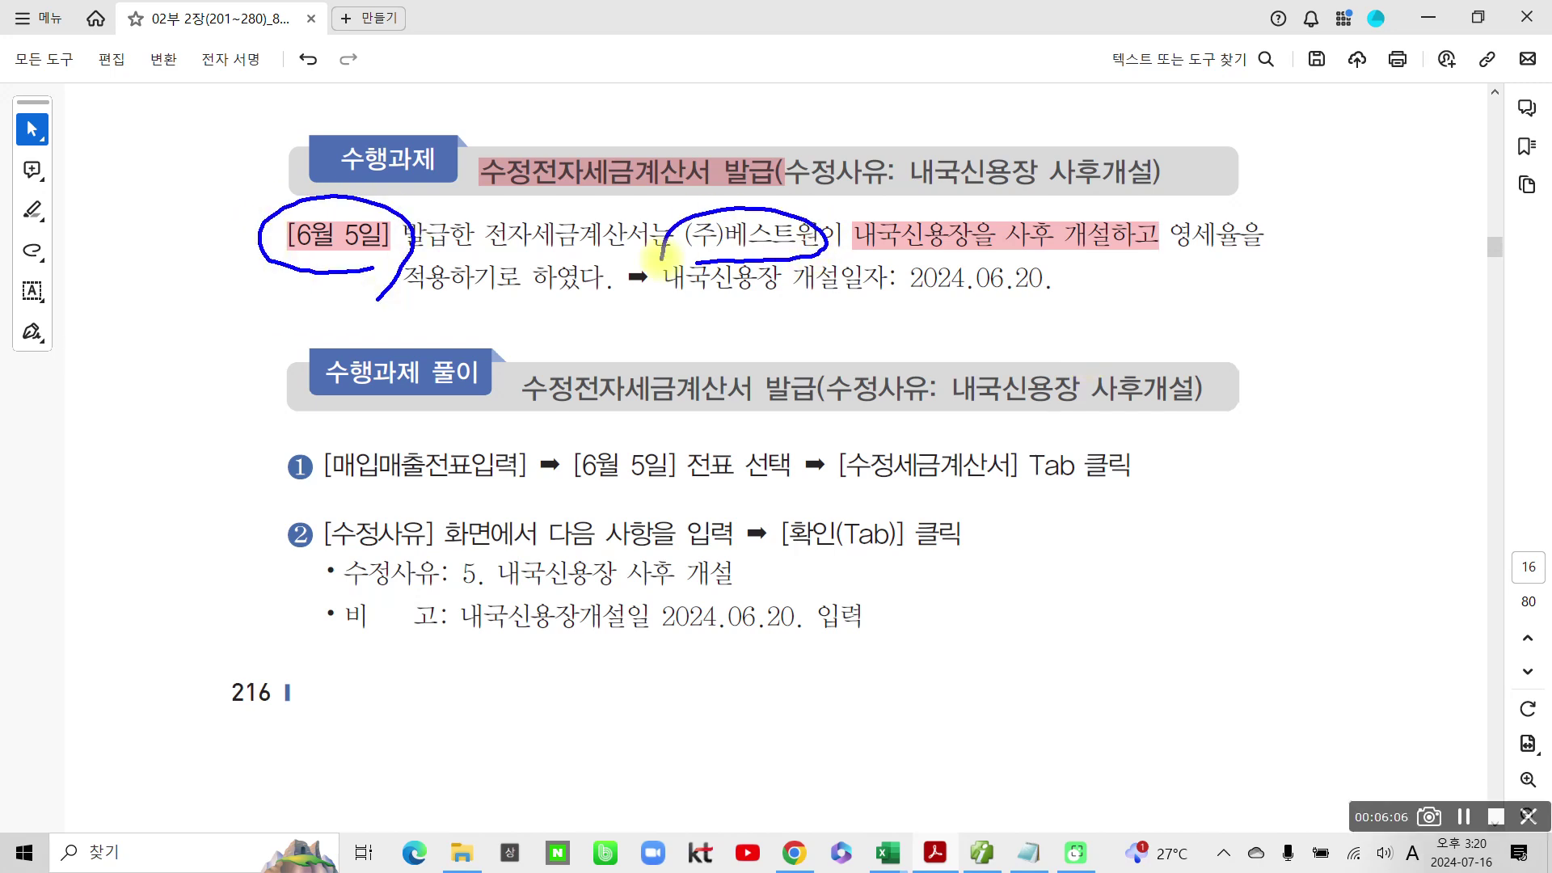
mouse_move(910, 255)
mouse_down()
mouse_move(897, 299)
mouse_move(1087, 271)
mouse_move(902, 257)
mouse_up()
mouse_move(1104, 326)
mouse_down()
mouse_move(1211, 251)
mouse_move(1025, 234)
mouse_move(1037, 215)
mouse_move(1014, 250)
mouse_up()
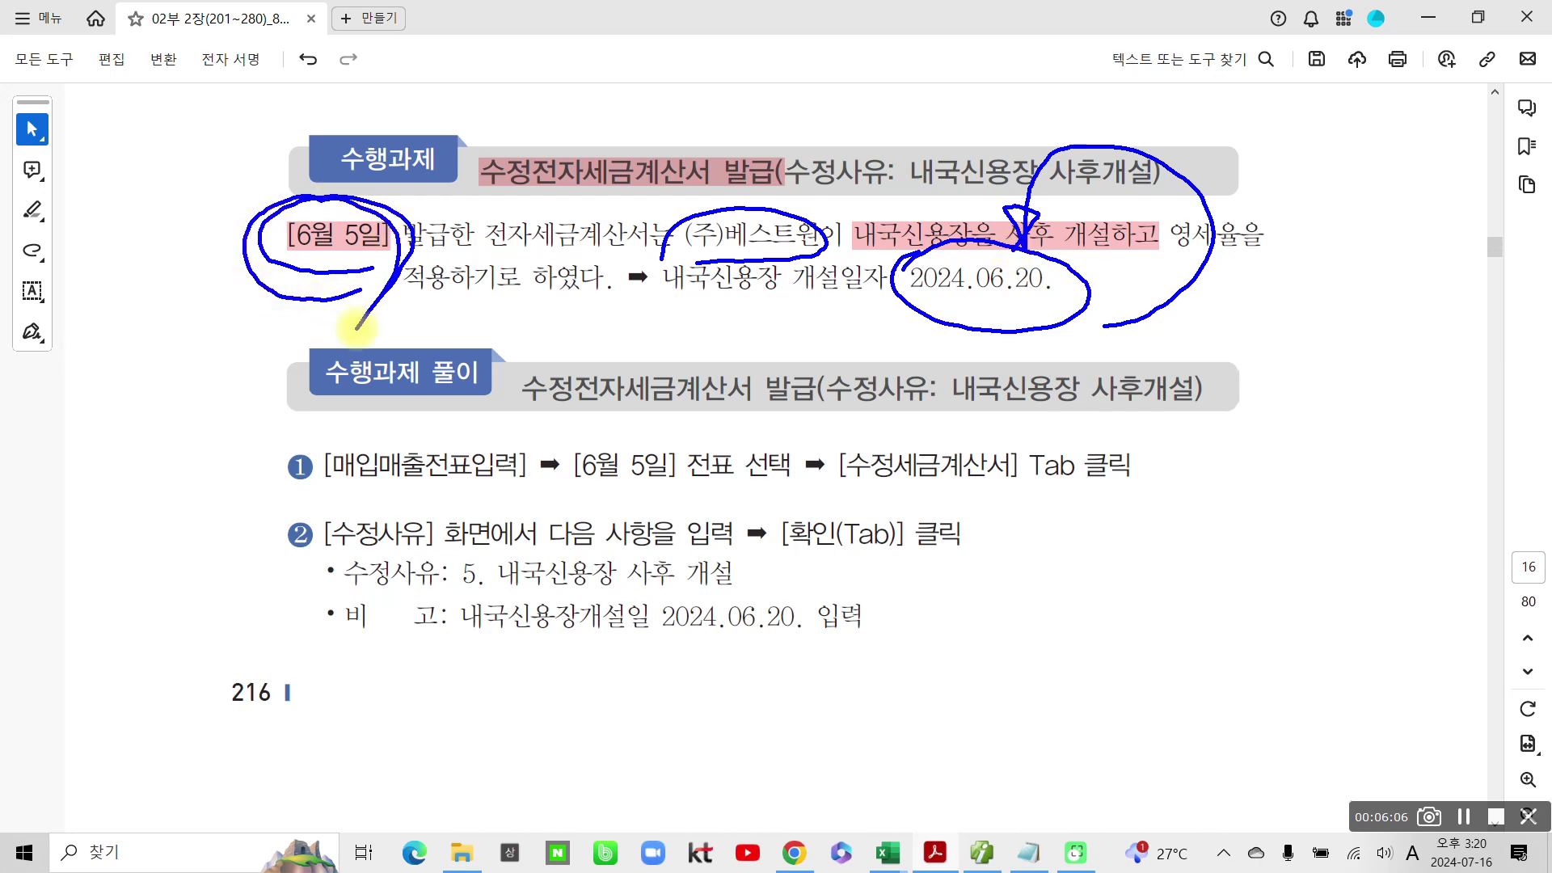
key(Escape)
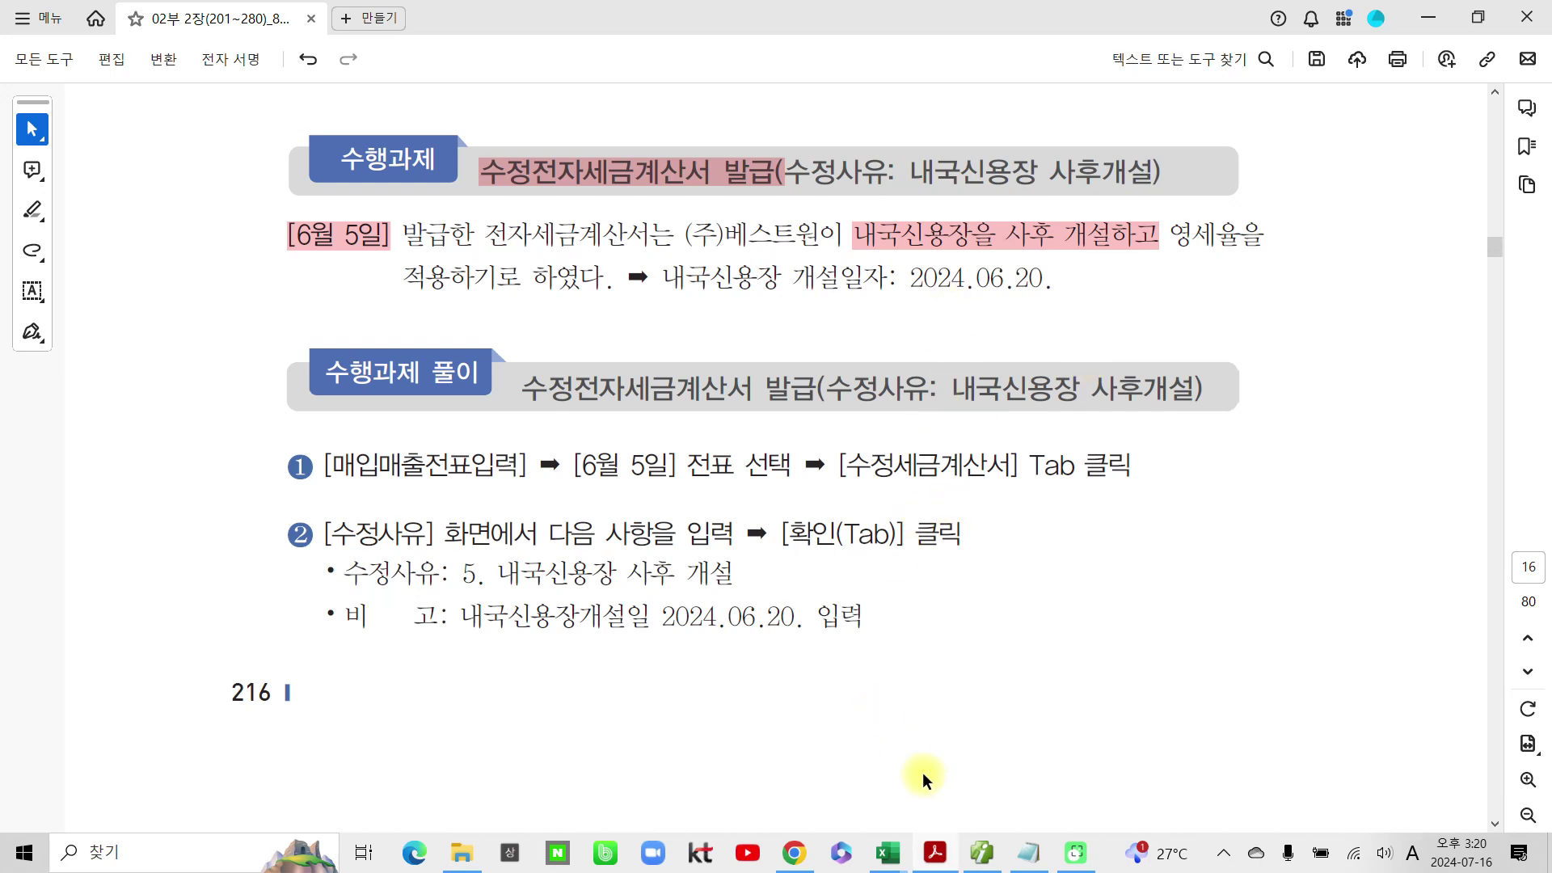
click(981, 853)
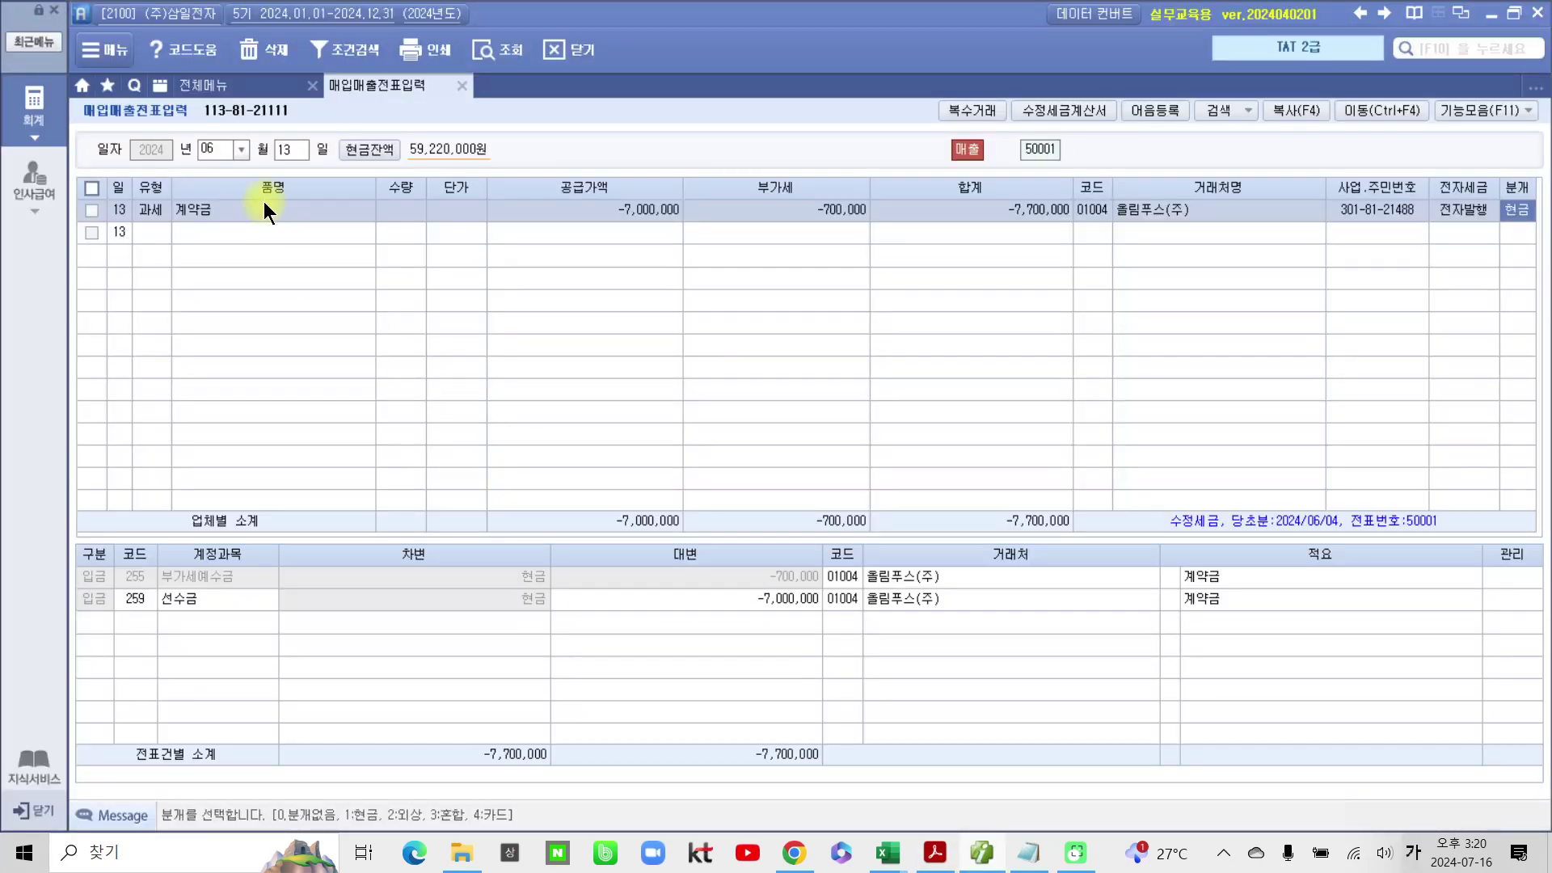
Step: Load June 5 vouchers and tick the 프린트기 sale (20,000,000 plus 2,000,000 VAT)
click(288, 152)
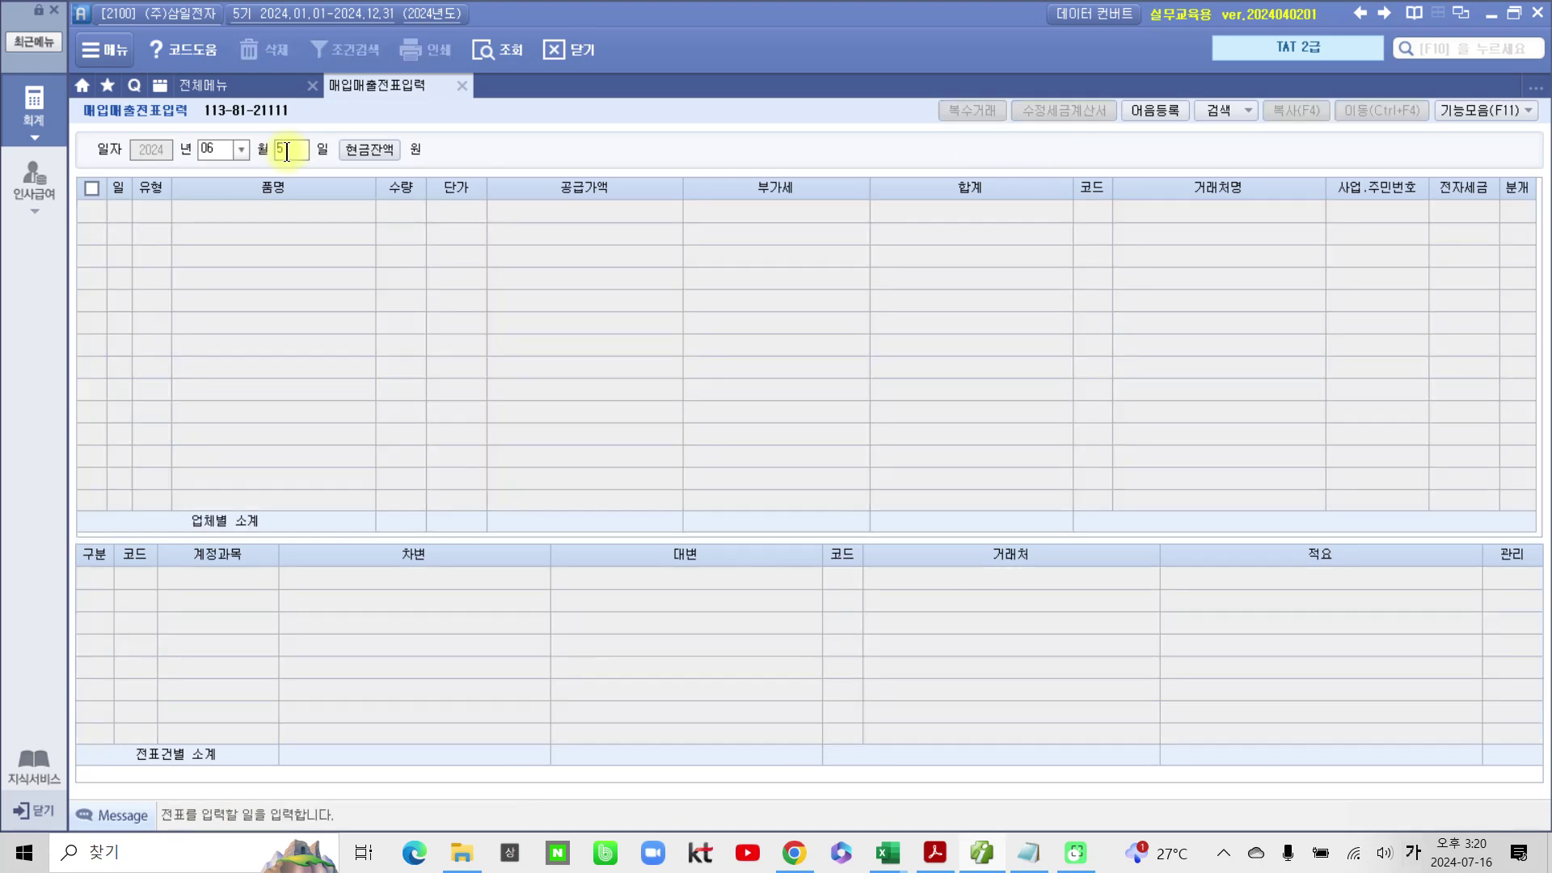
key(Return)
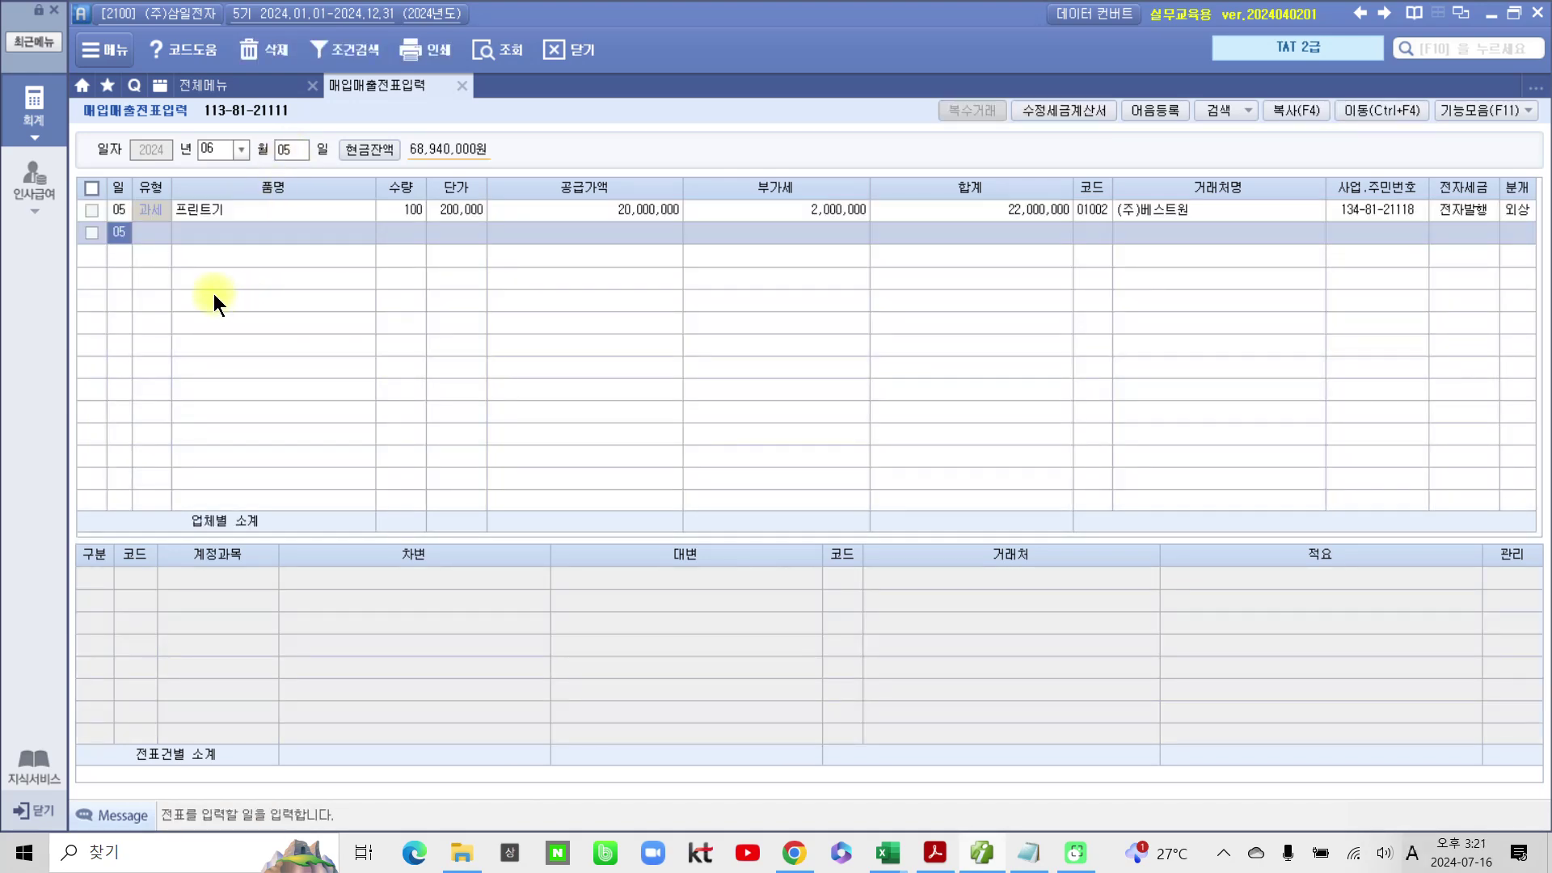
click(225, 209)
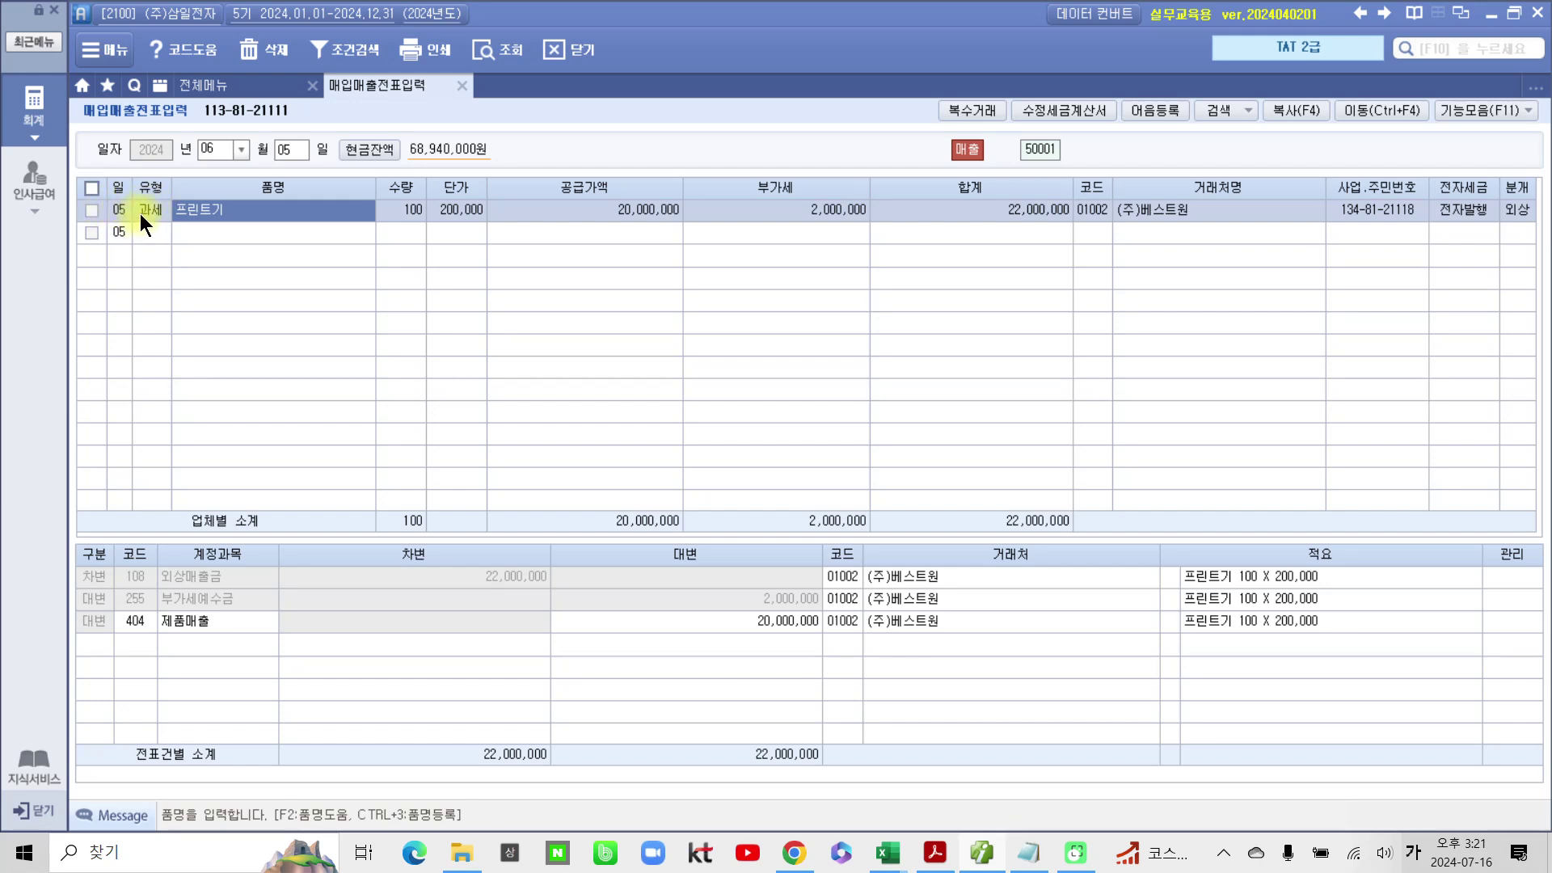
click(92, 209)
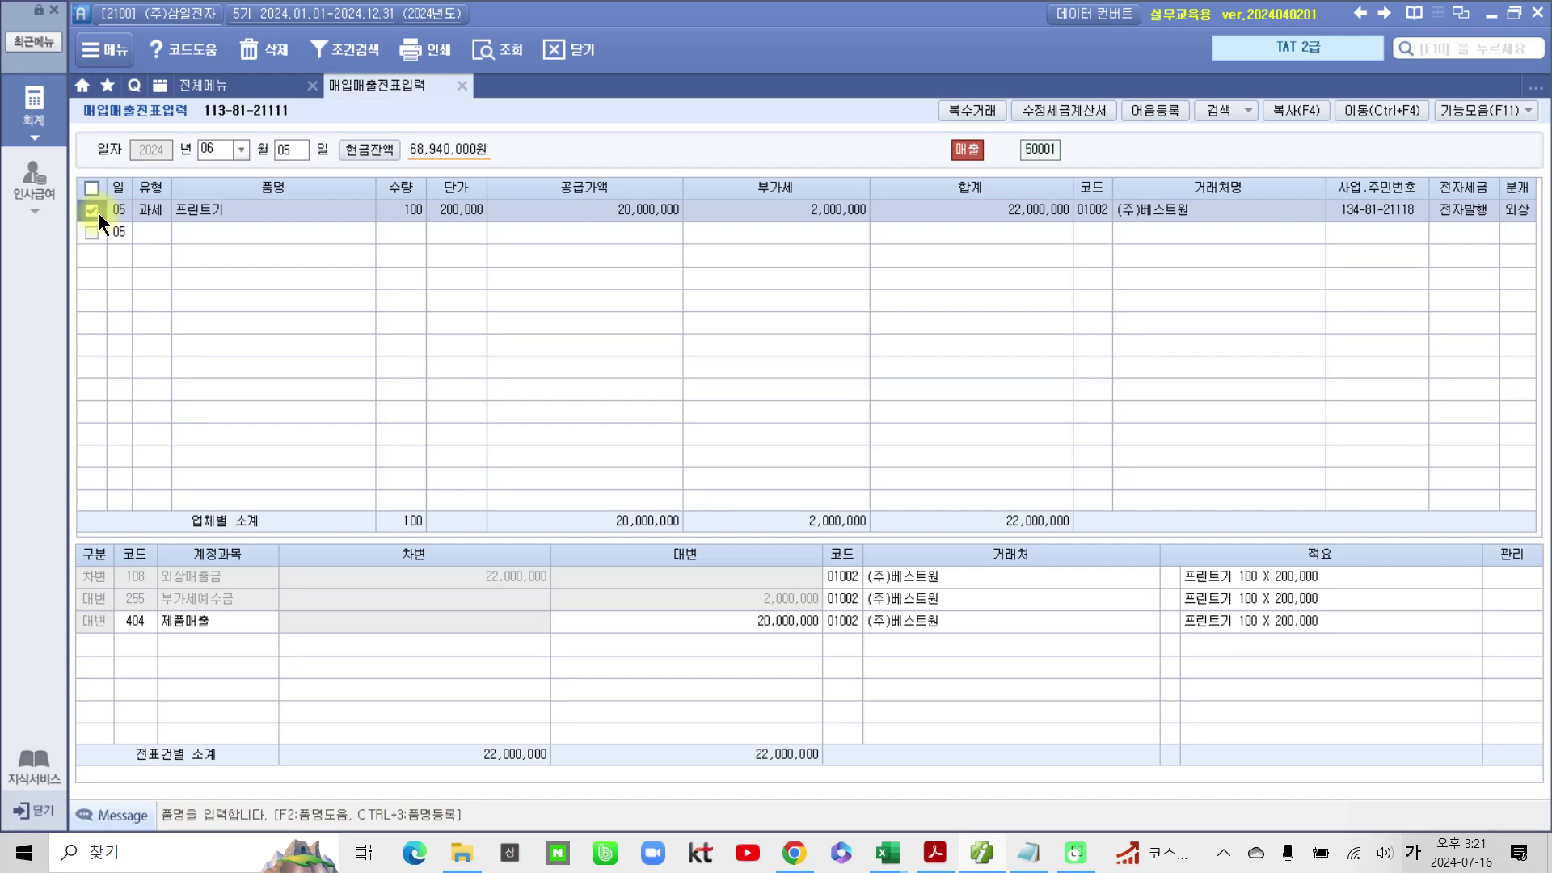
Step: Circle the ticked voucher and mark voucher 50001 with the pen, then clear the marks
mouse_move(121, 179)
mouse_down()
mouse_move(81, 219)
mouse_move(105, 283)
mouse_up()
mouse_move(1132, 135)
mouse_down()
mouse_move(1051, 151)
mouse_move(1083, 157)
mouse_move(1043, 412)
mouse_move(1017, 125)
mouse_up()
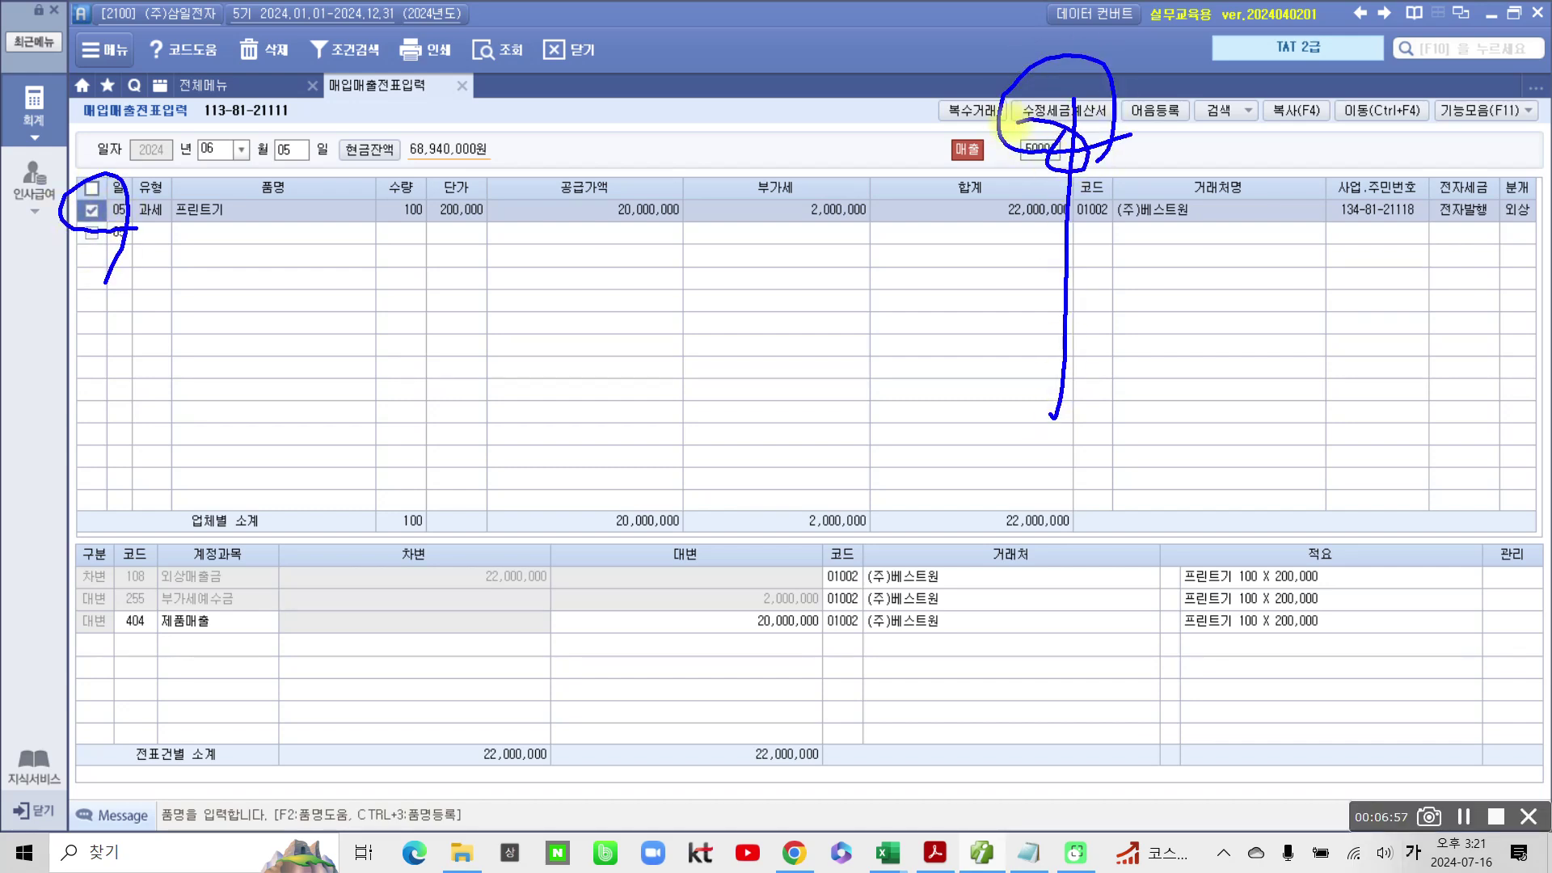
key(Escape)
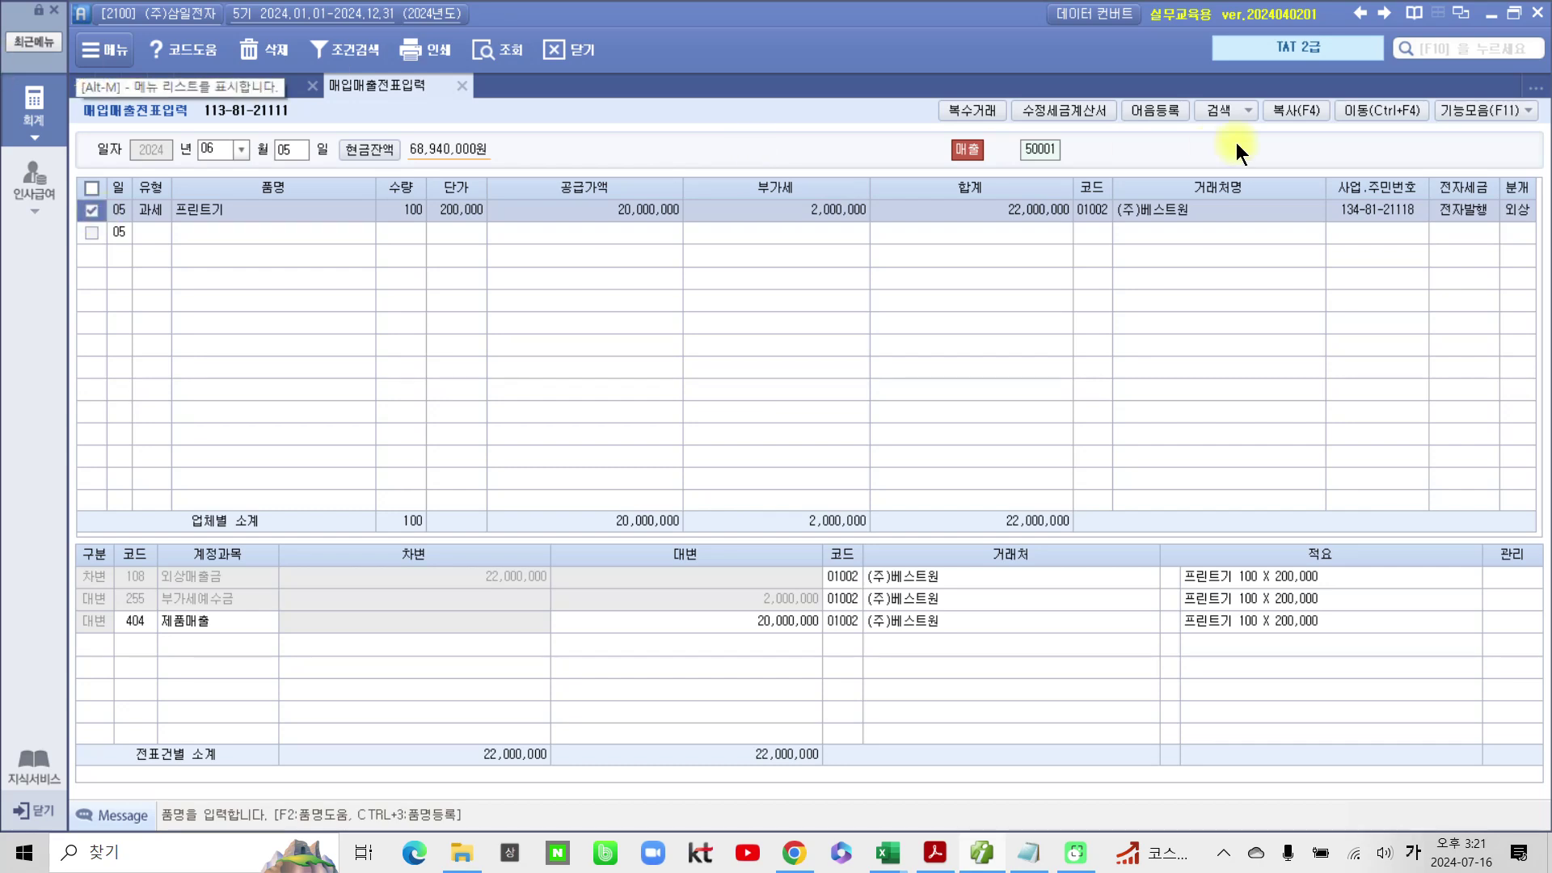
Step: Amend the 프린트기 invoice with reason 5. 내국신용장 사후 개설, dated 2024-06-20, report month 2024-06
click(1053, 113)
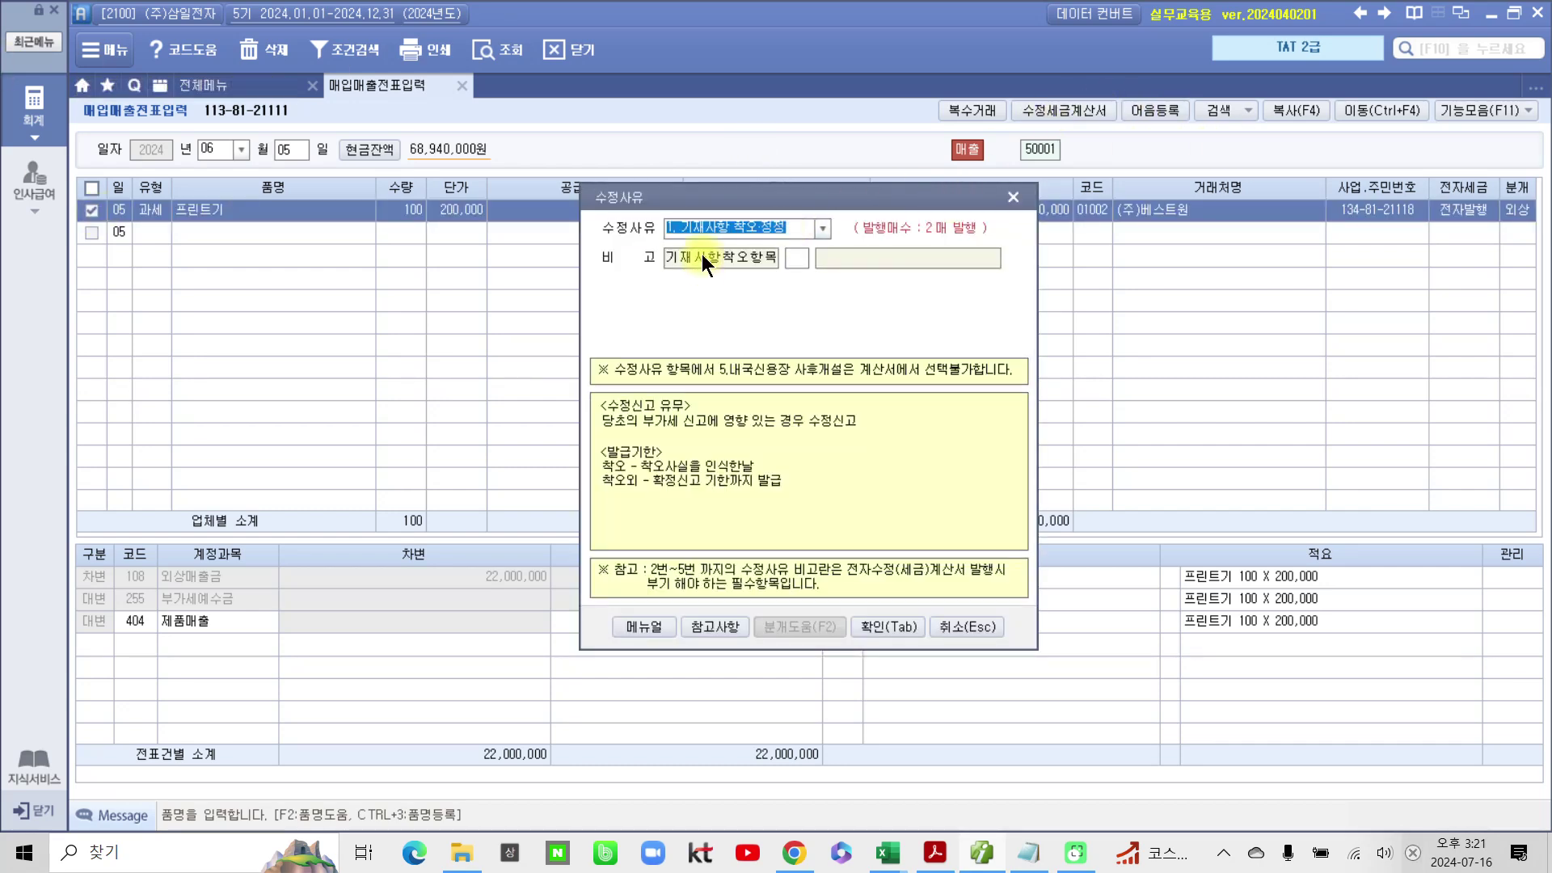
click(821, 225)
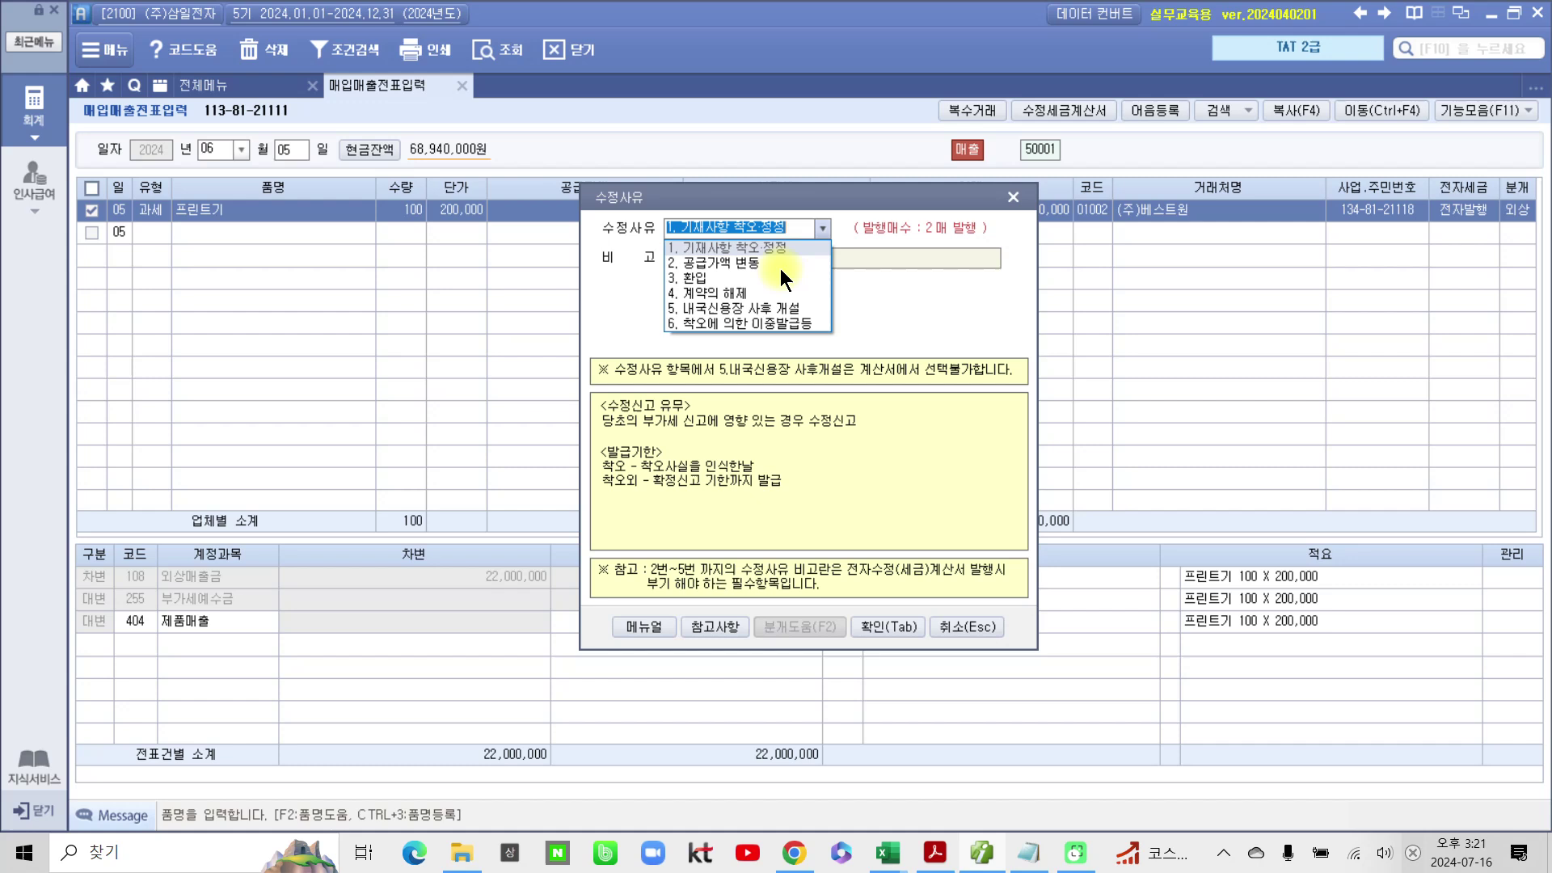
click(761, 310)
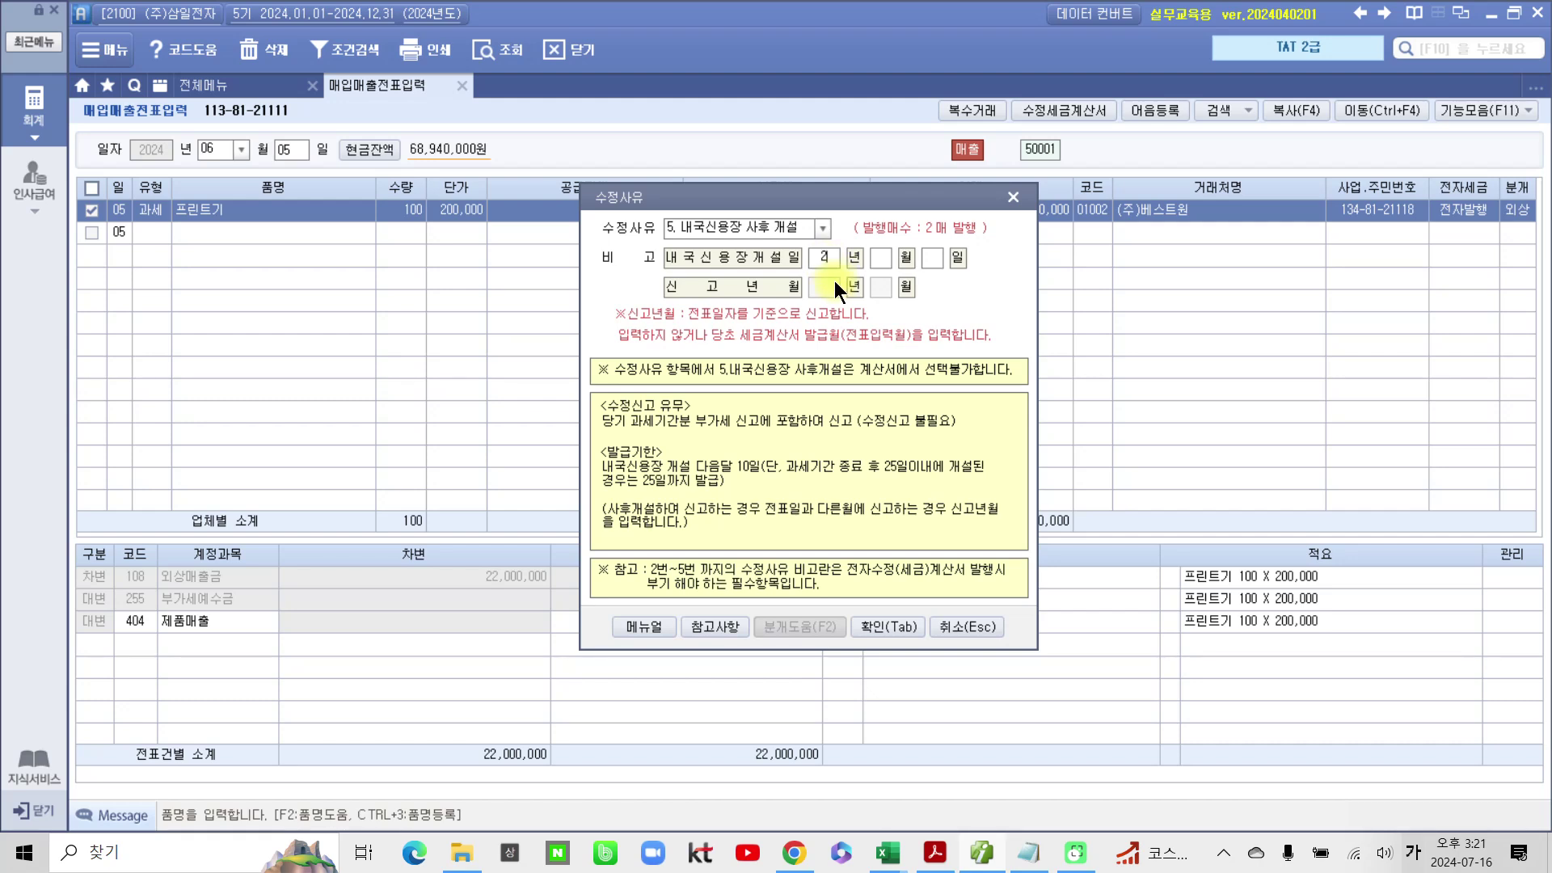
text(24)
text(062)
text(0)
mouse_move(607, 305)
mouse_down()
mouse_move(808, 387)
mouse_move(808, 298)
mouse_move(542, 352)
mouse_up()
mouse_move(720, 306)
mouse_down()
mouse_move(731, 352)
mouse_move(881, 336)
mouse_up()
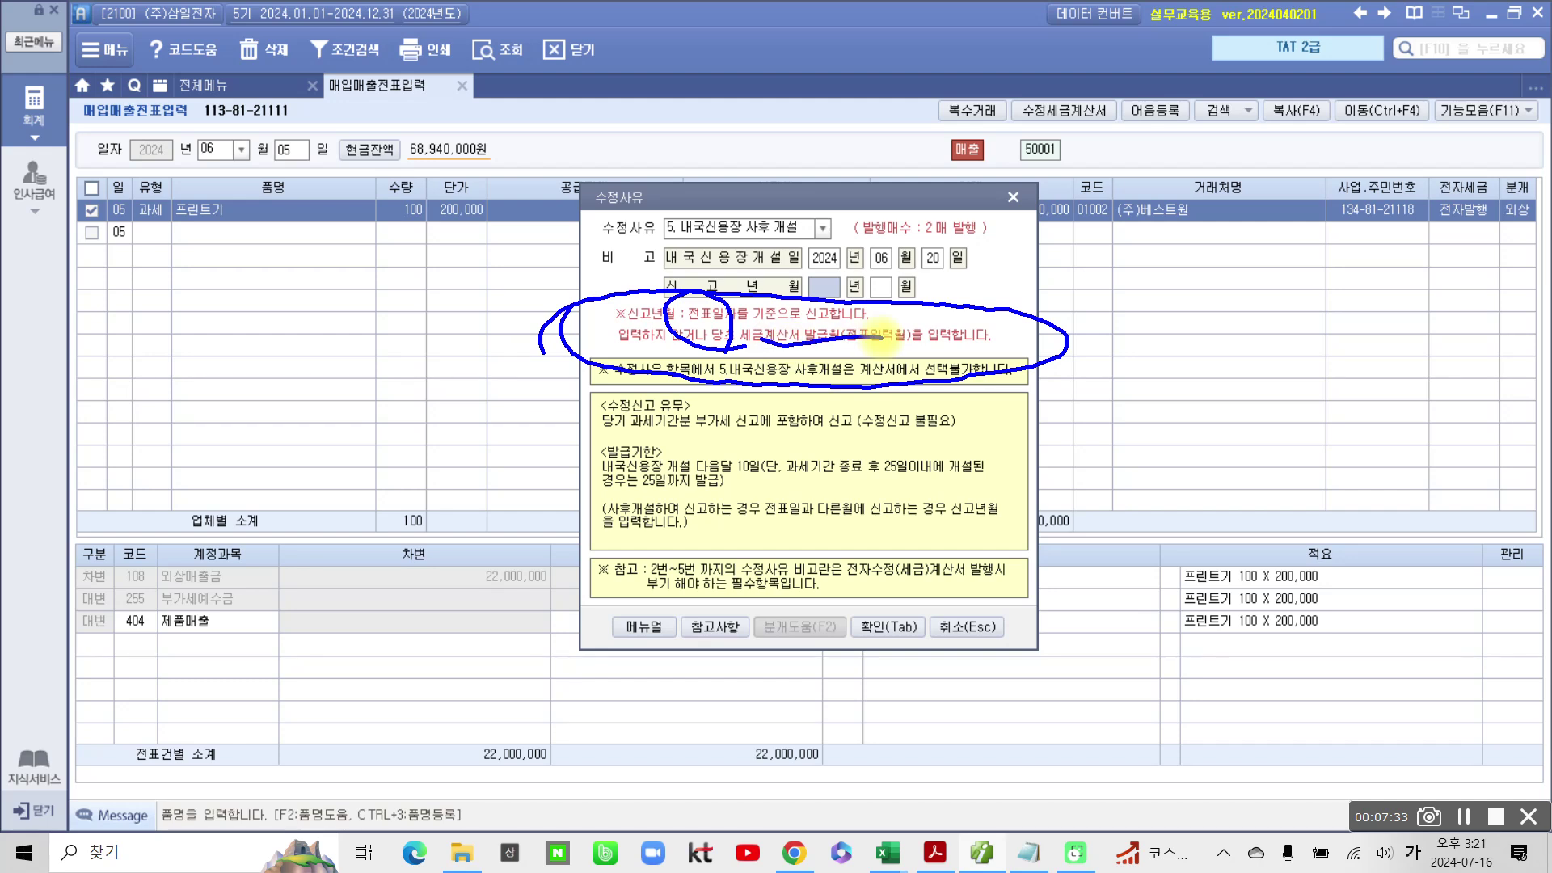
drag(228, 162, 219, 209)
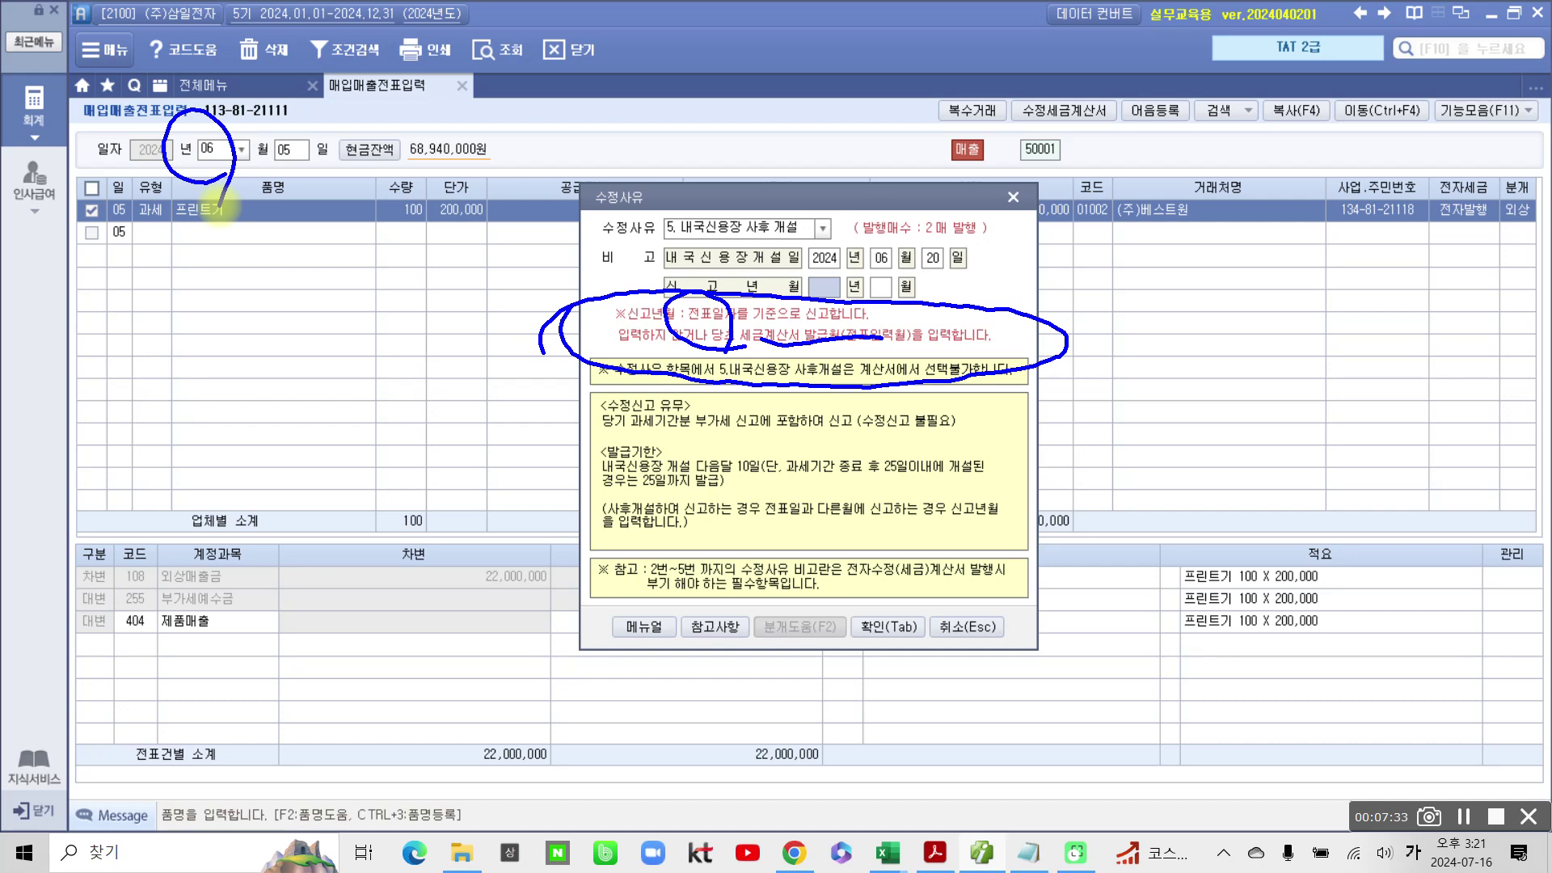
mouse_move(898, 314)
mouse_down()
mouse_move(857, 263)
mouse_move(845, 360)
mouse_up()
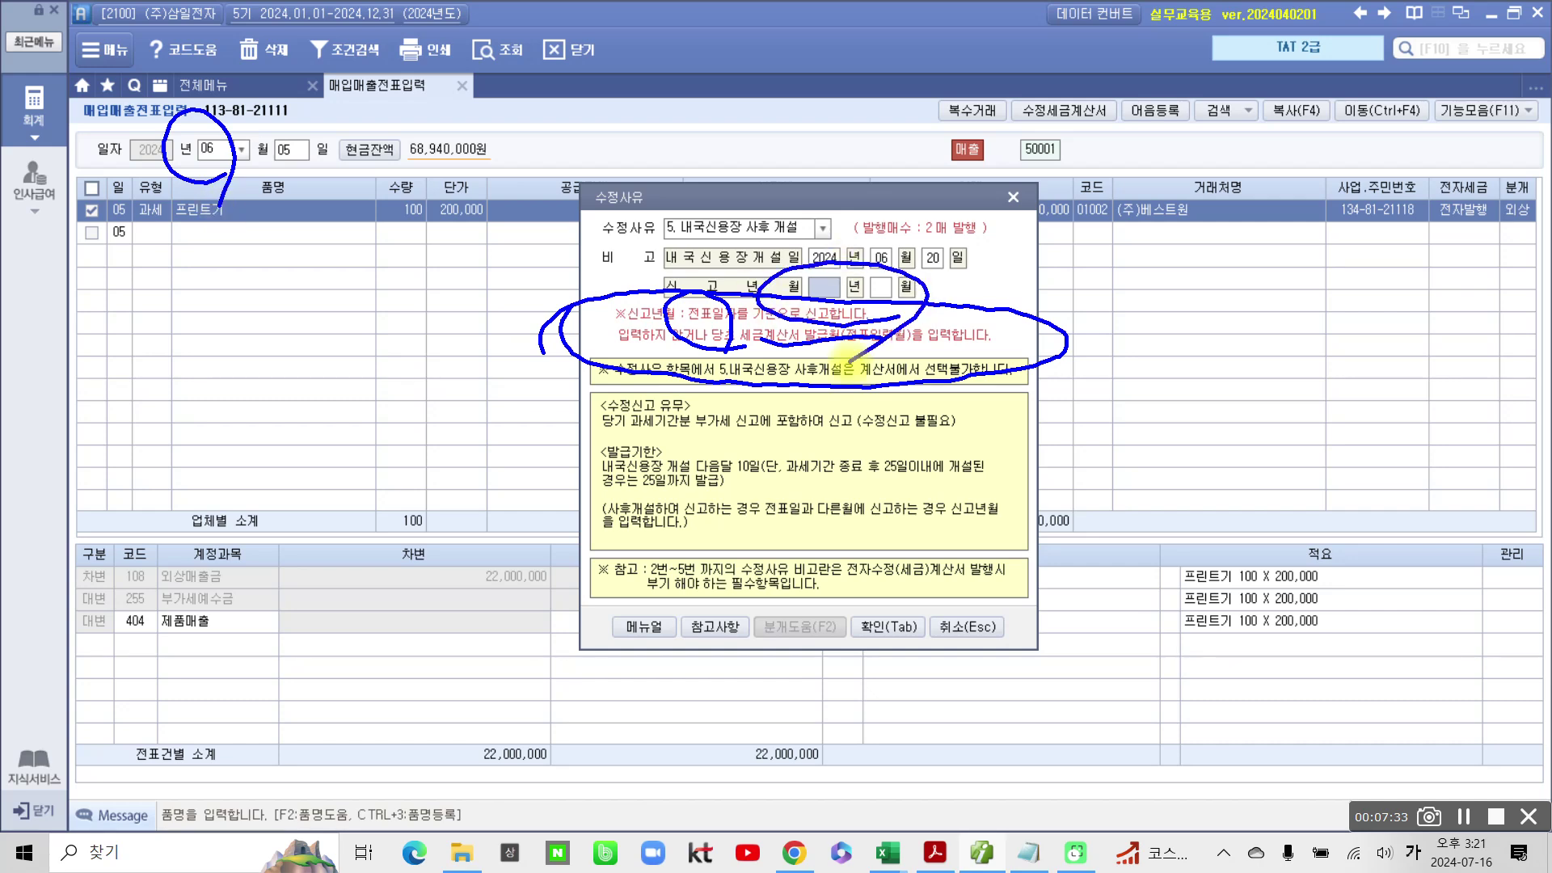
key(Escape)
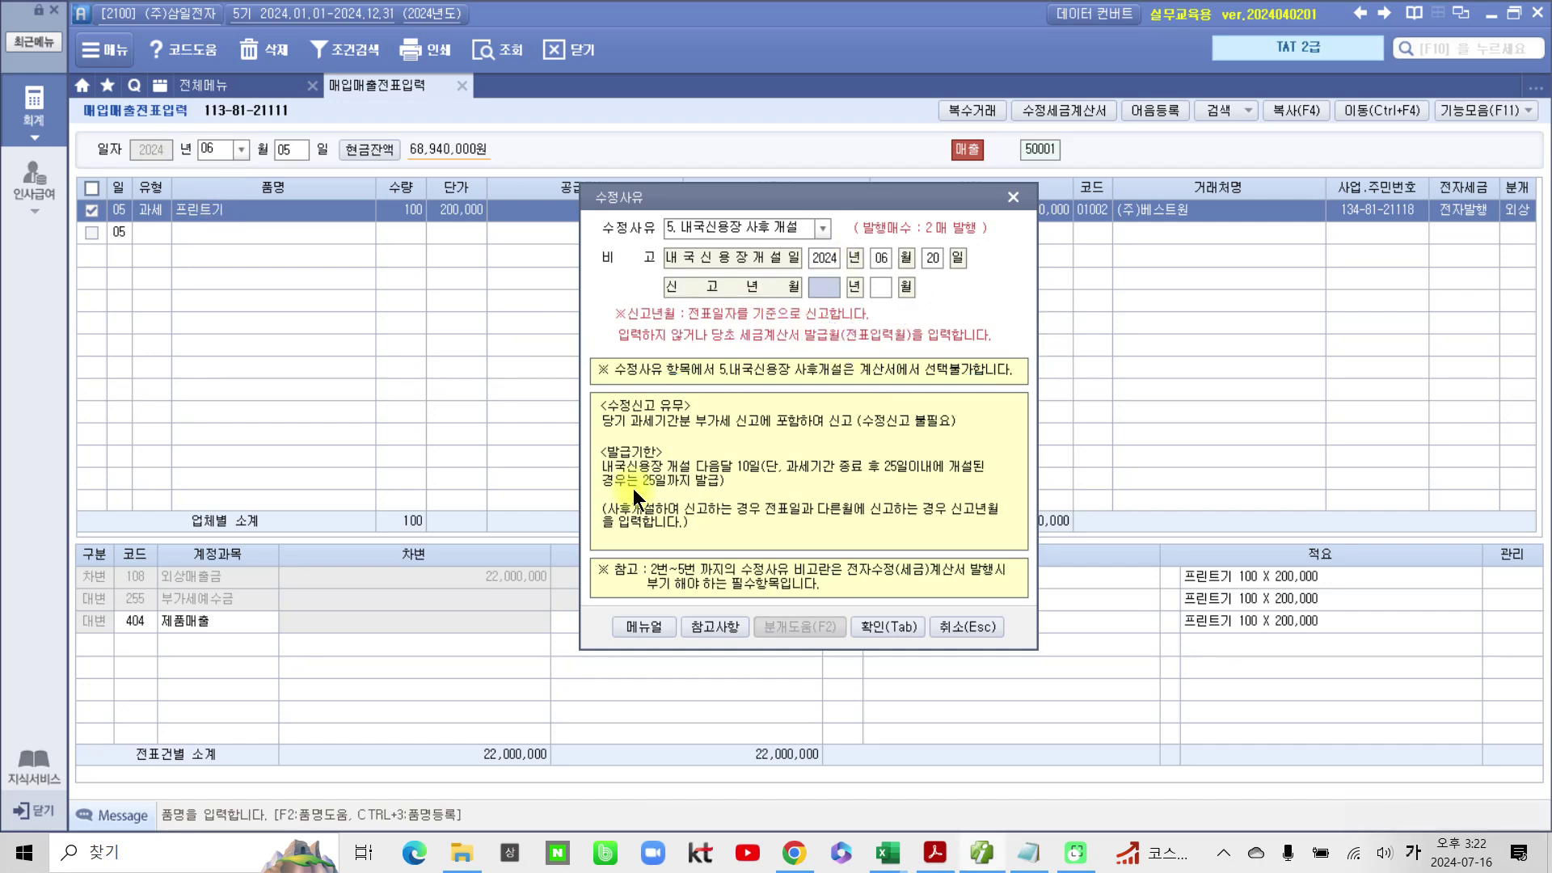
text(2024)
text(0)
text(6)
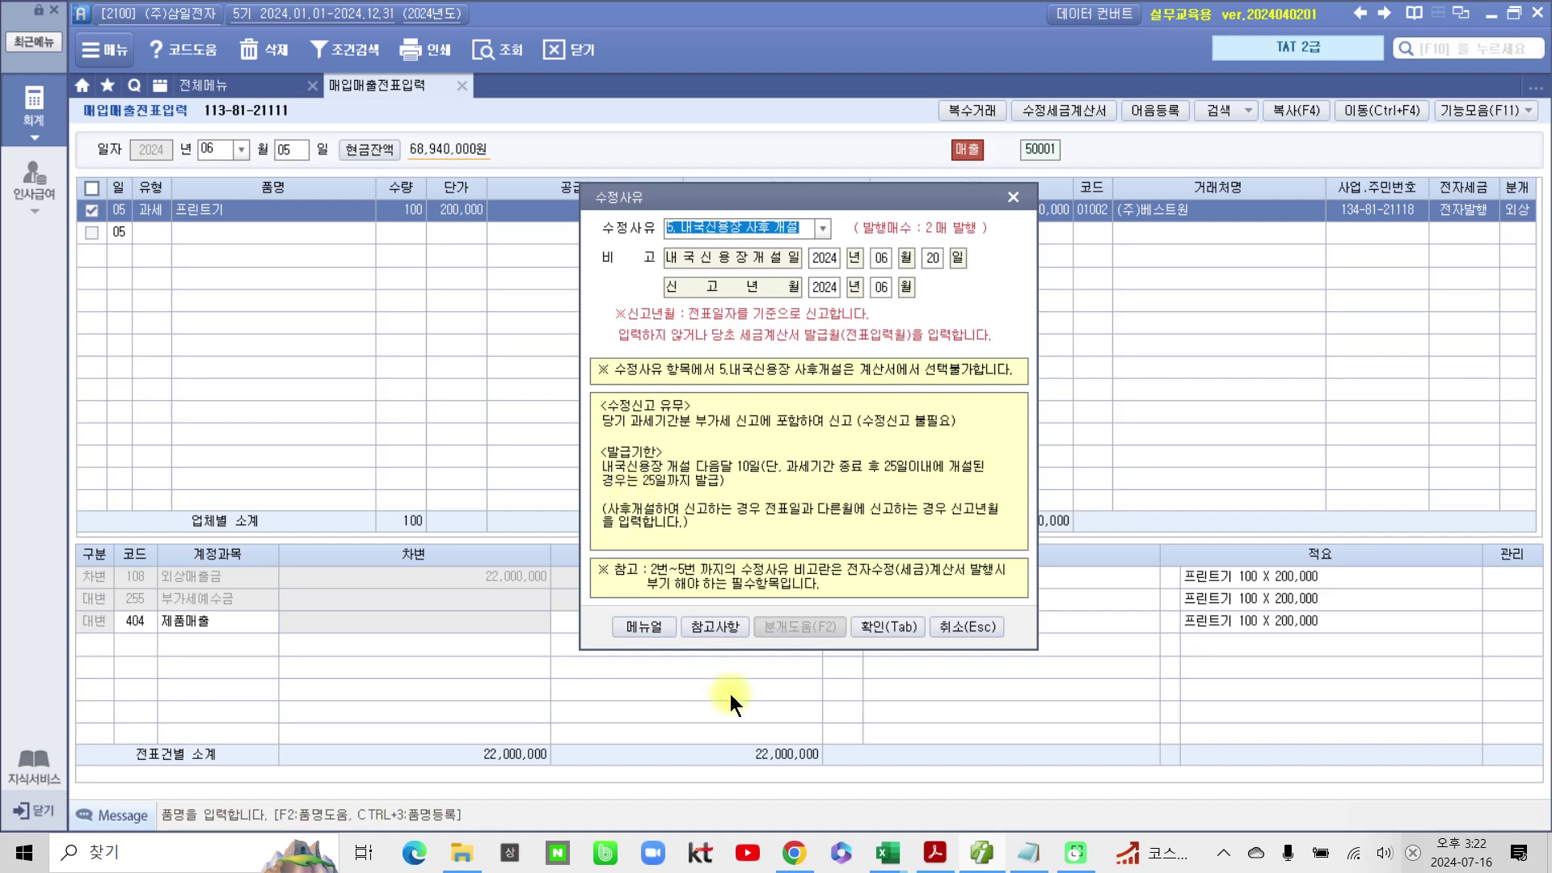
click(882, 629)
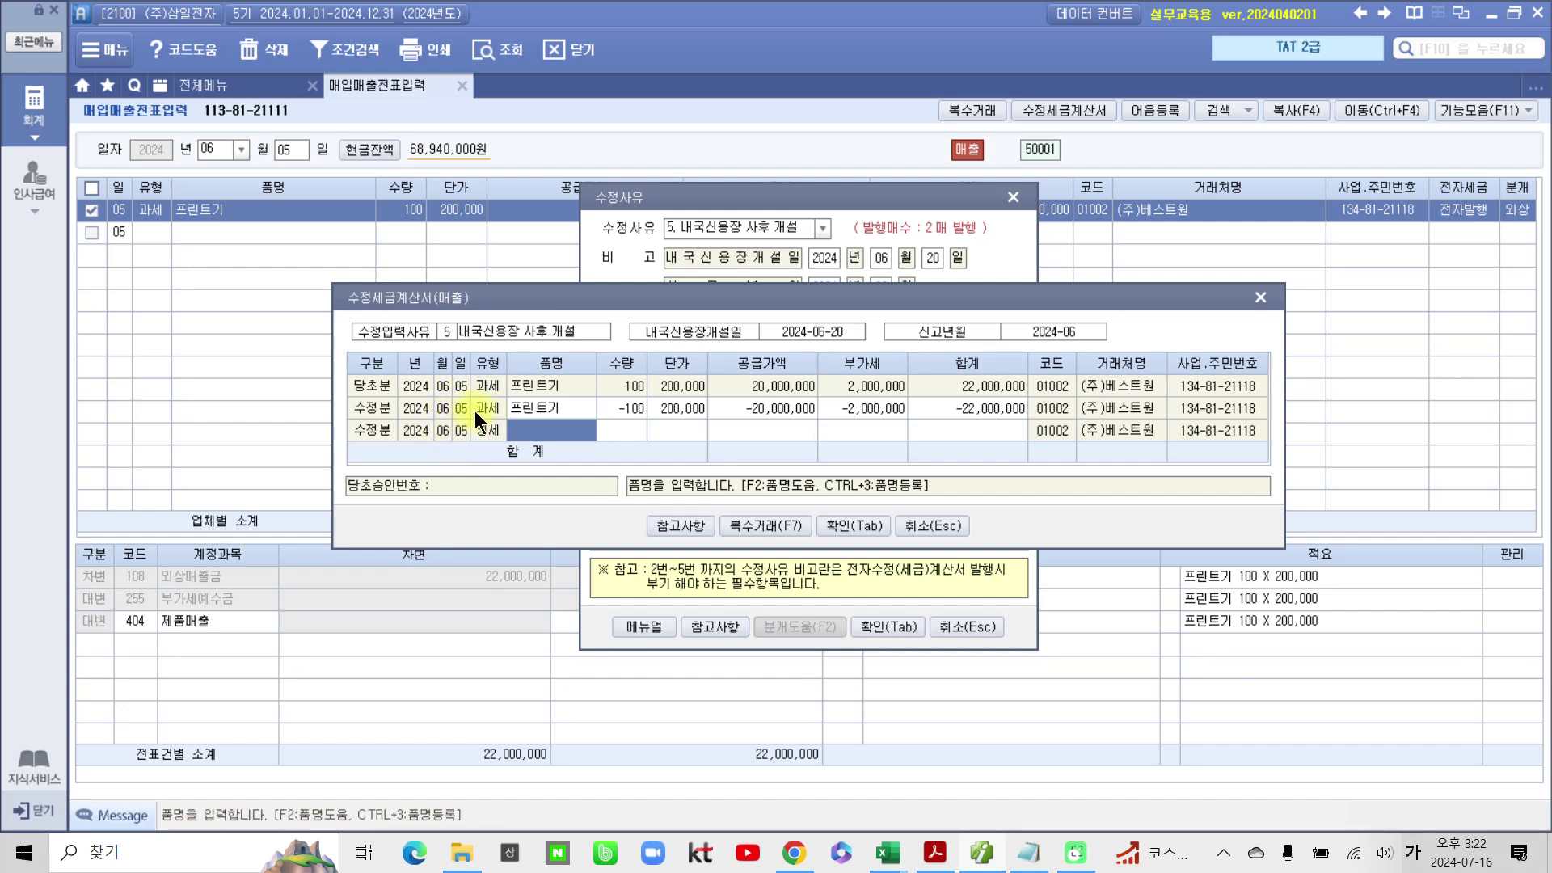
Step: Check the amendment reasons reference table for the 내국신용장 사후개설 row and its date rule
click(666, 524)
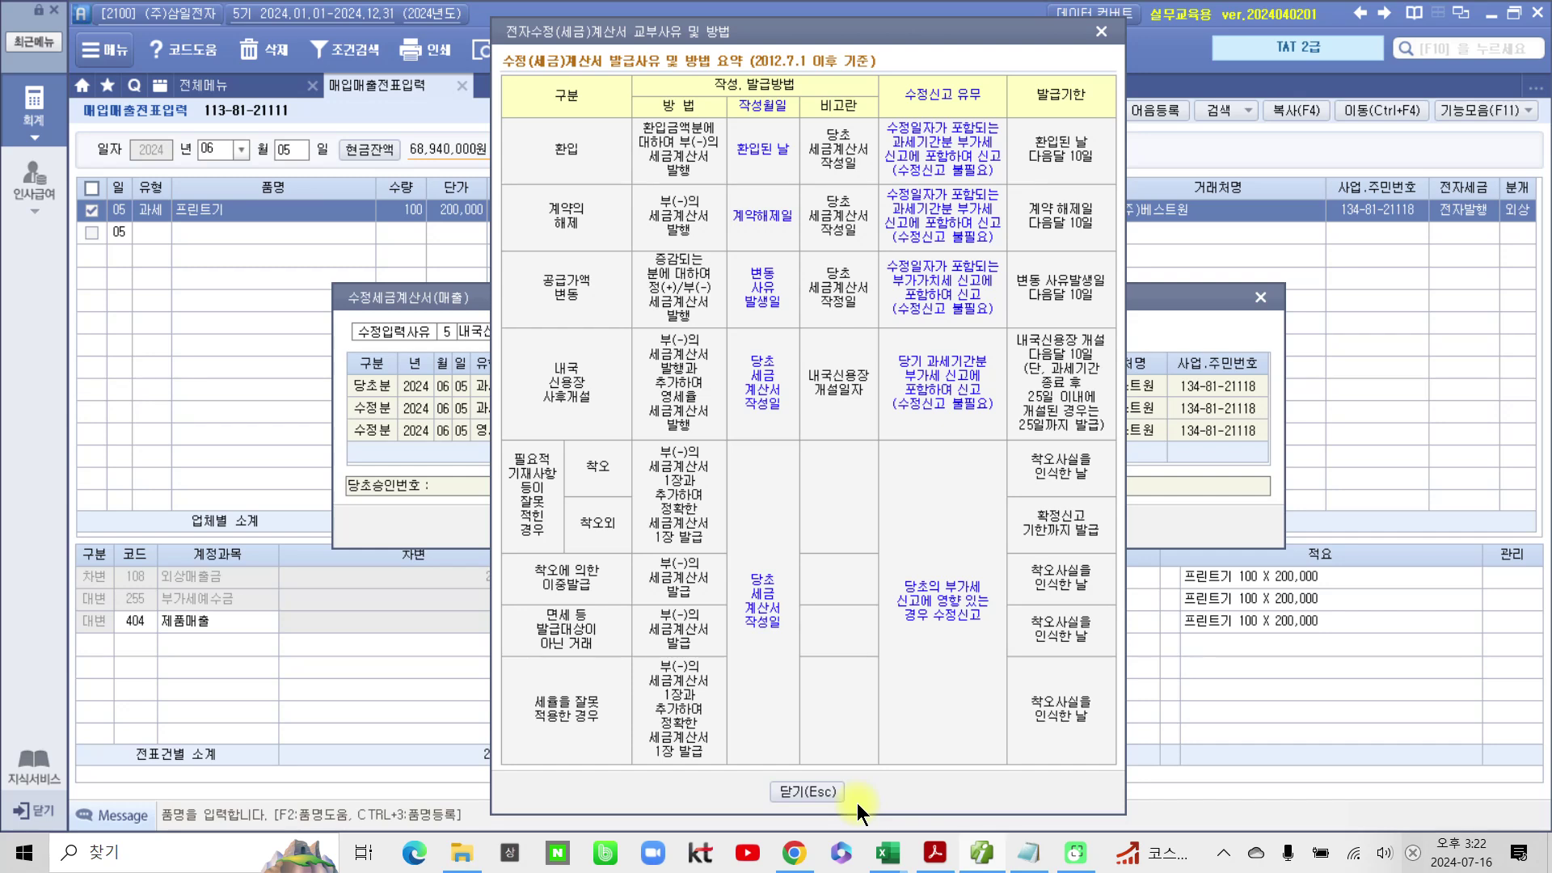
mouse_move(517, 445)
mouse_down()
mouse_move(497, 380)
mouse_move(631, 436)
mouse_move(493, 465)
mouse_up()
mouse_move(775, 441)
mouse_down()
mouse_move(815, 356)
mouse_move(780, 455)
mouse_up()
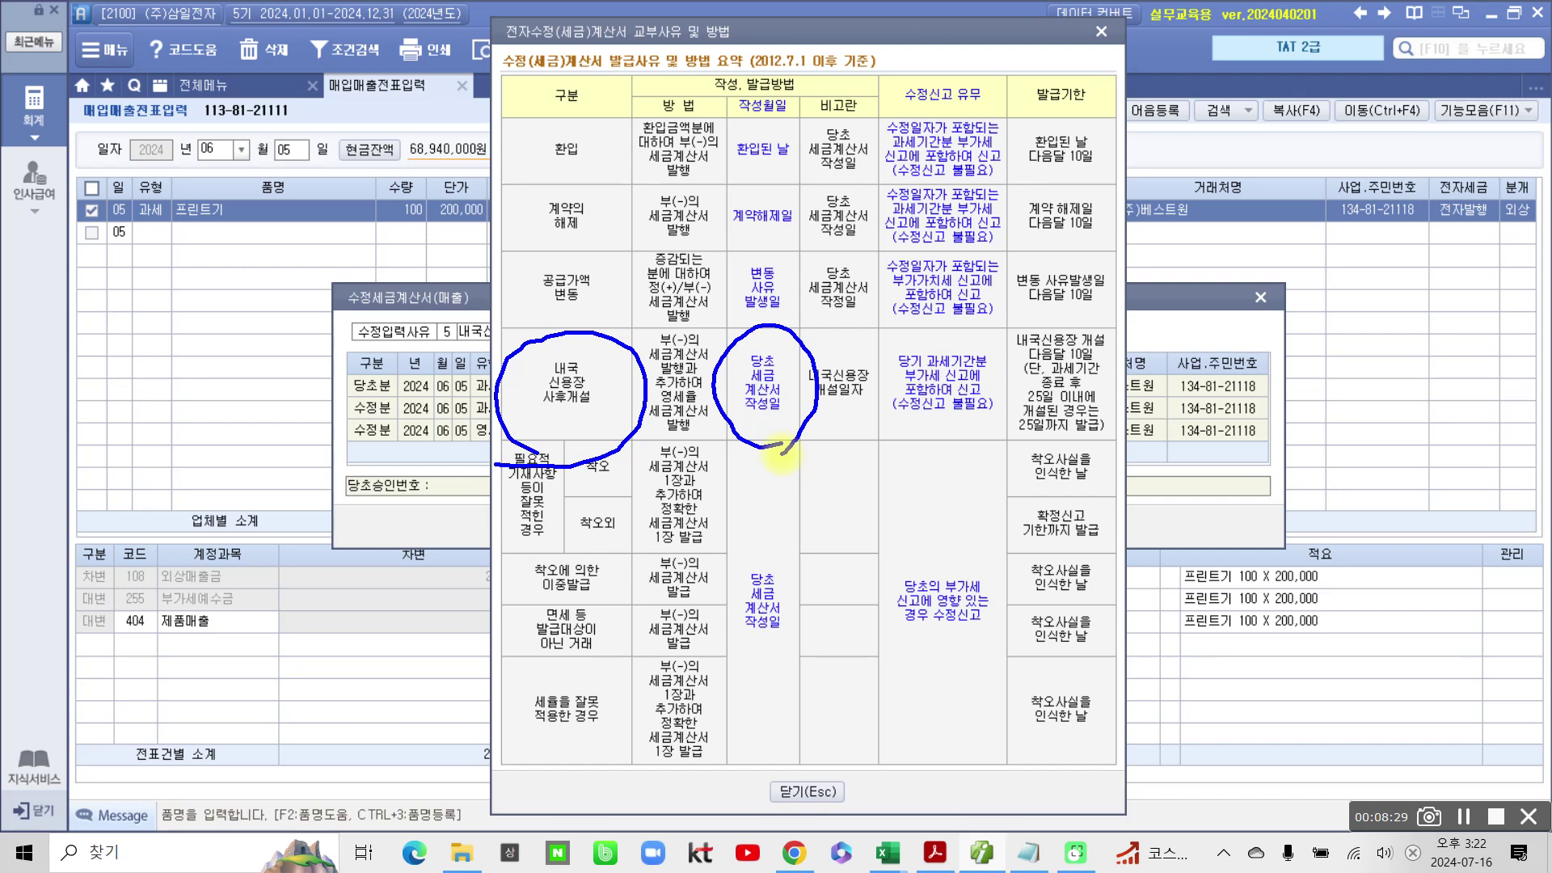
click(779, 786)
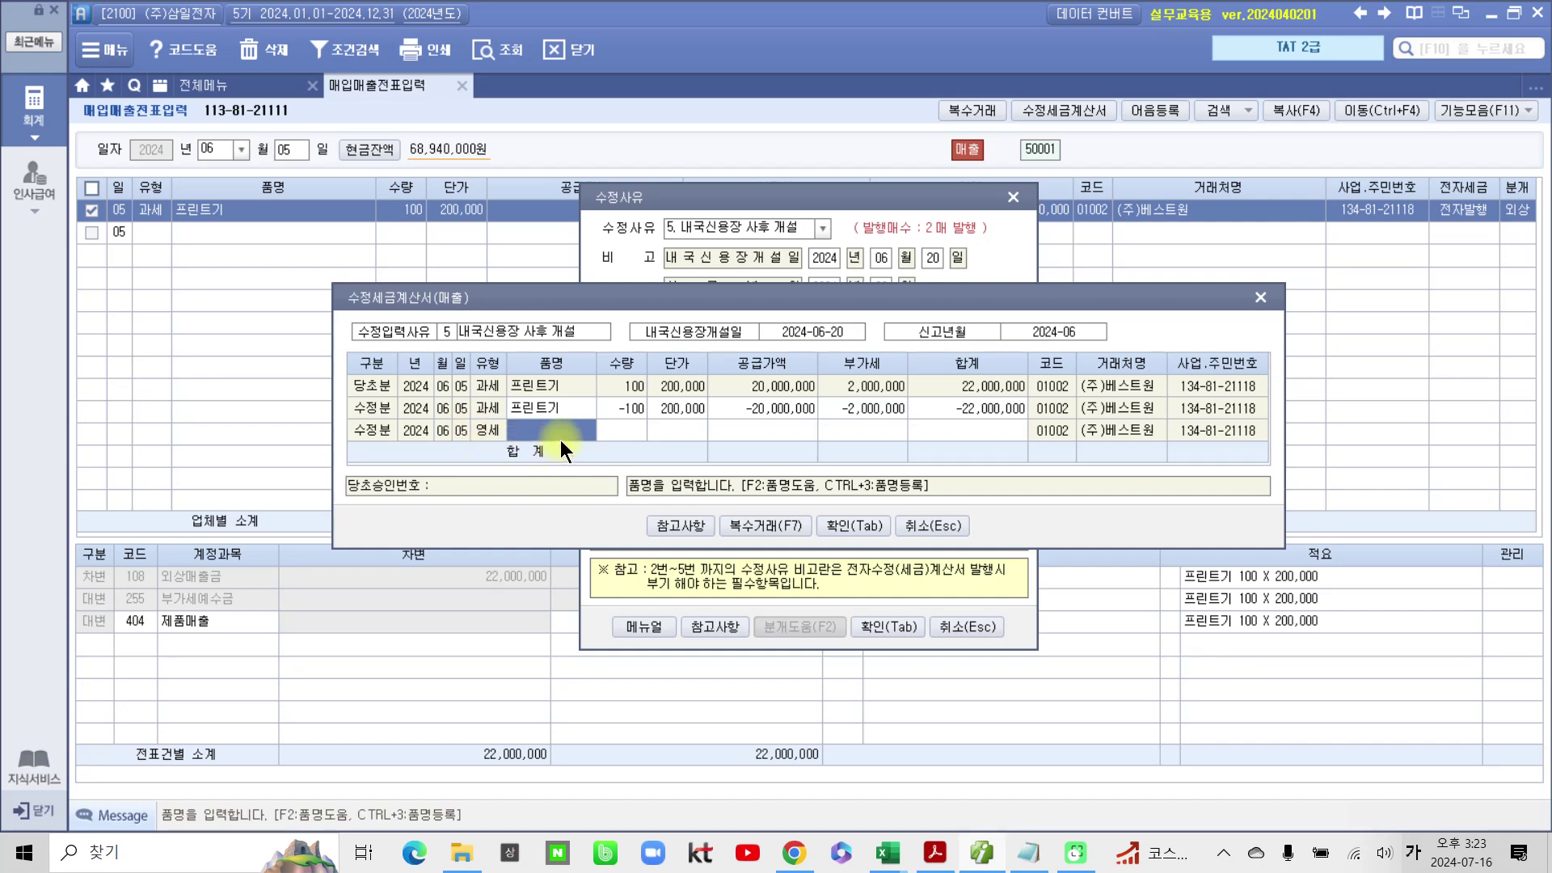
Step: Enter 100 × 200,000 on the 영세 프린트기 row and save the amended invoices
key(Return)
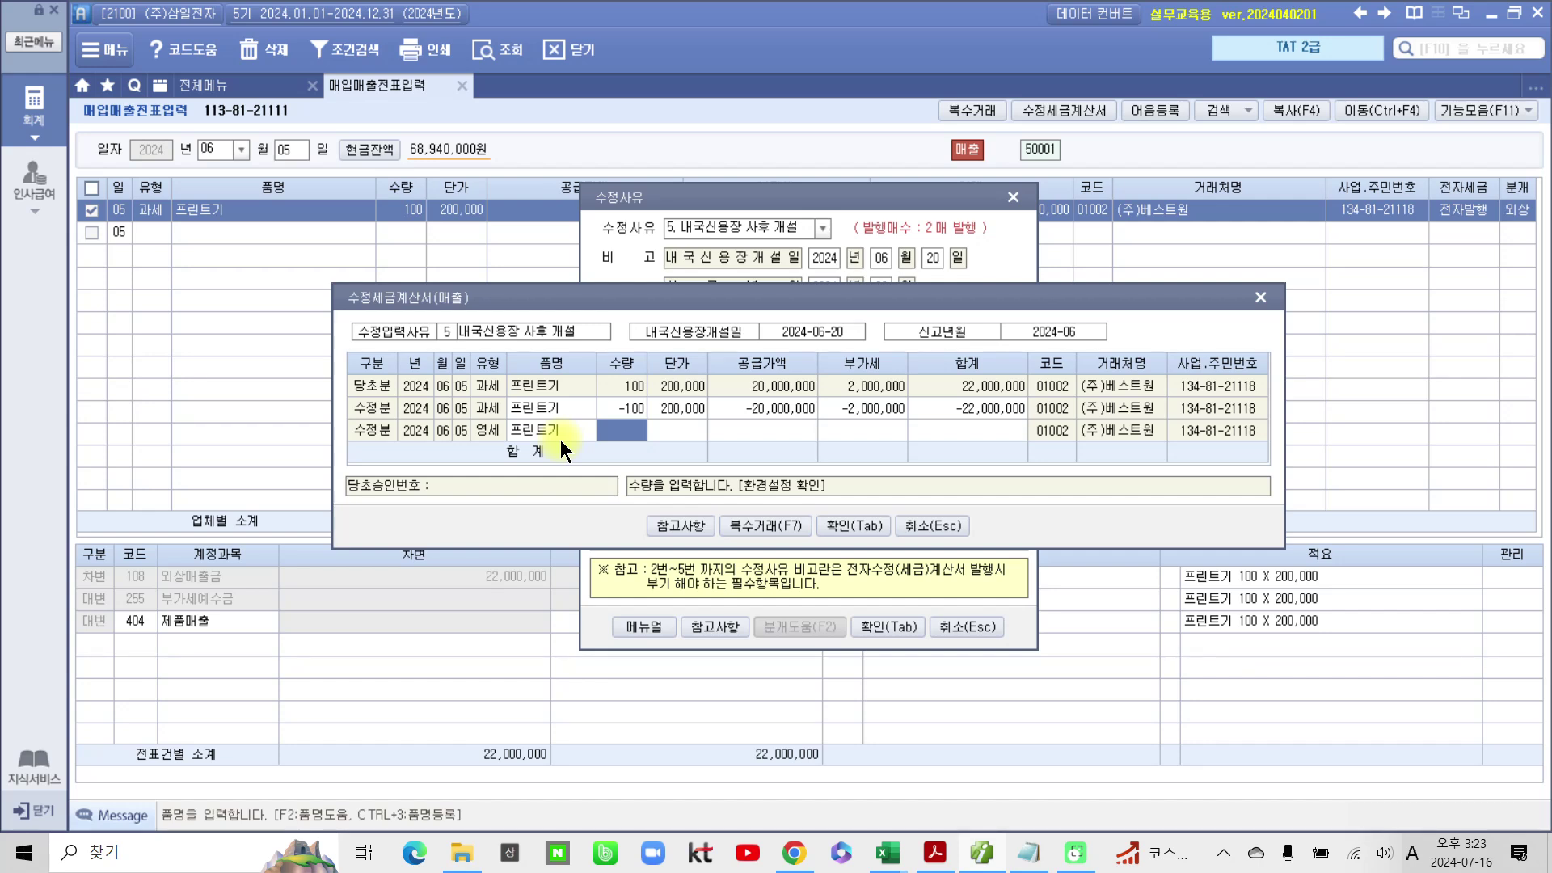
text(100)
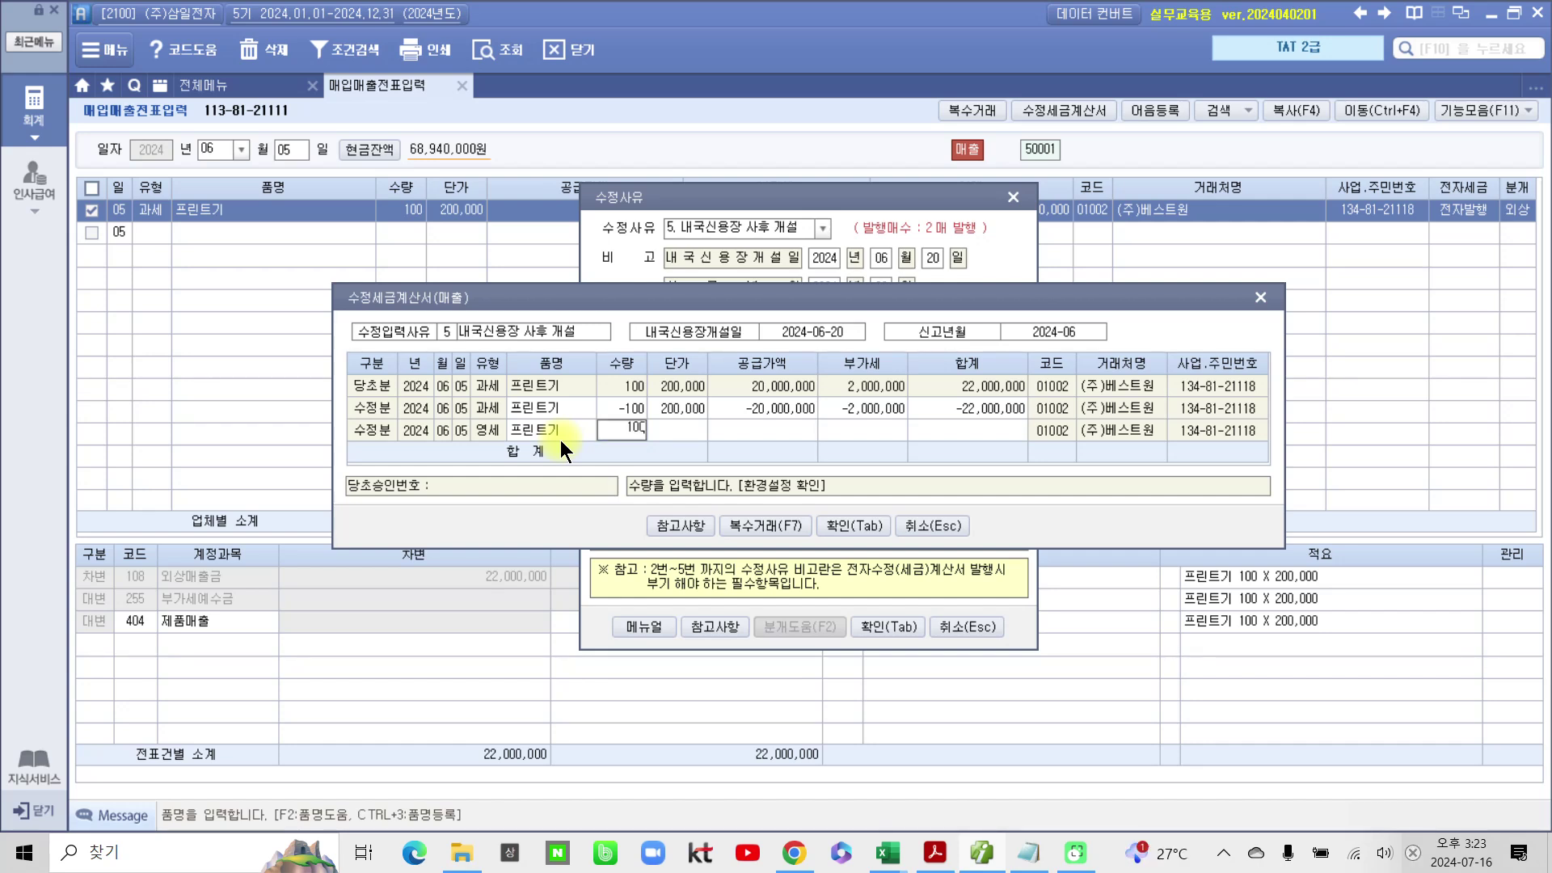
key(Return)
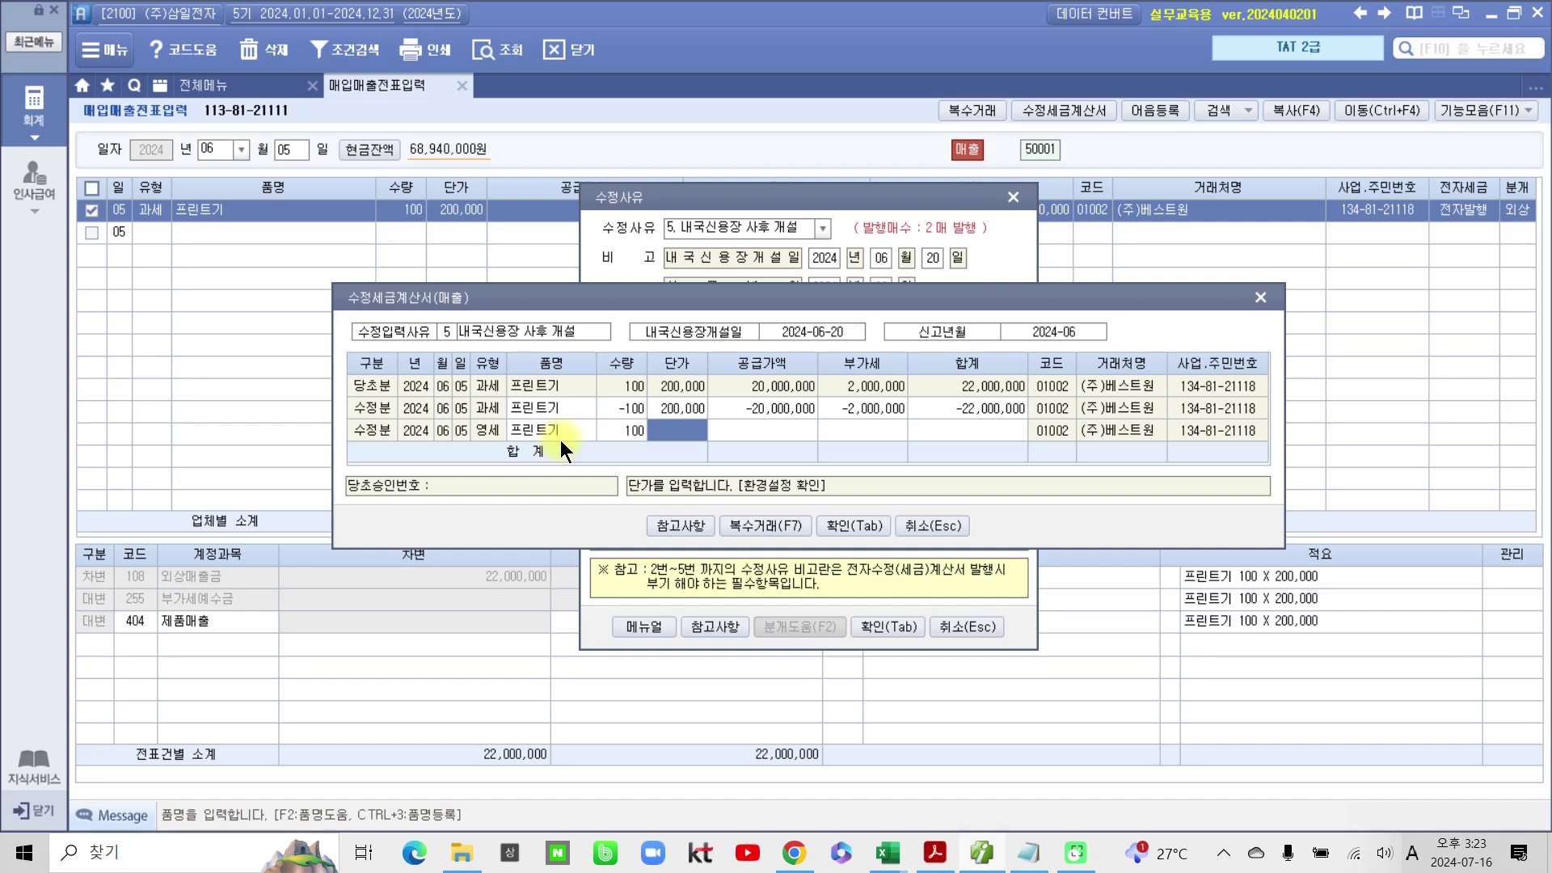
text(200,)
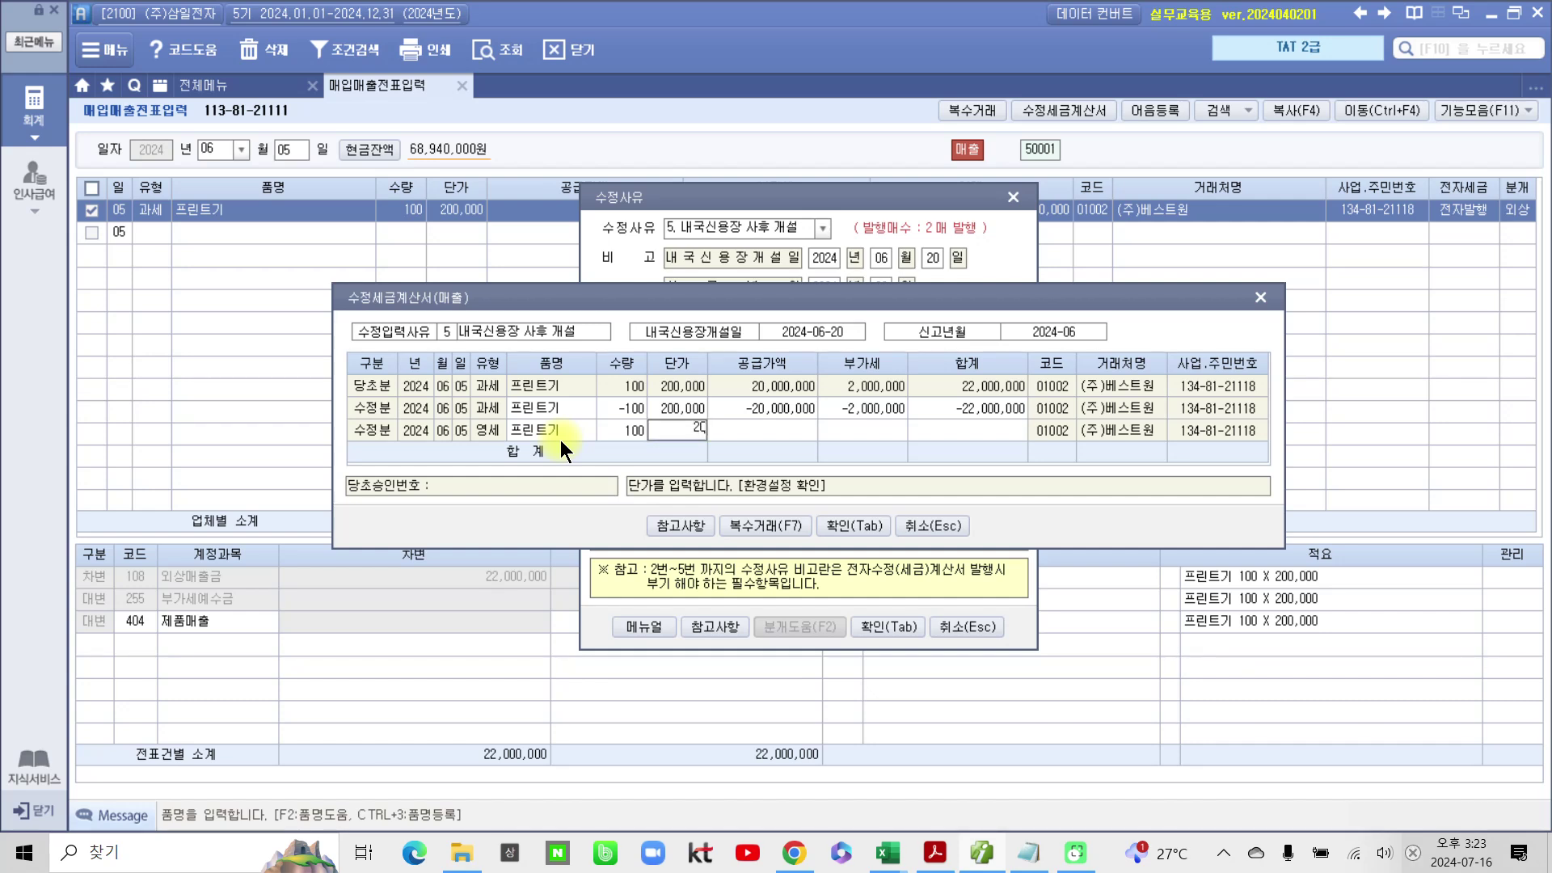
text(000)
key(Return)
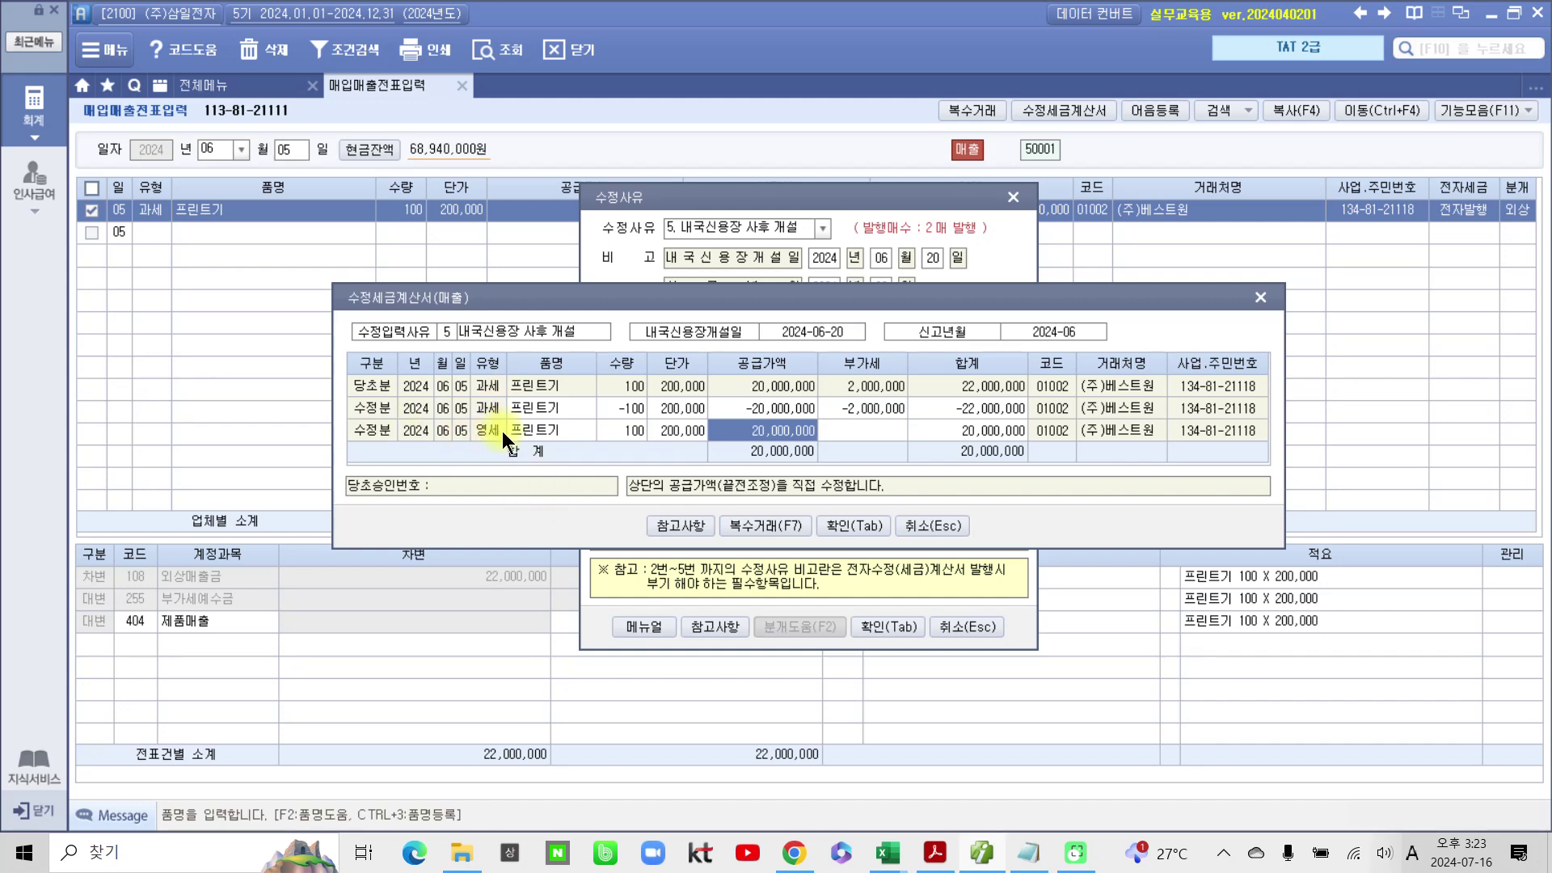
click(852, 522)
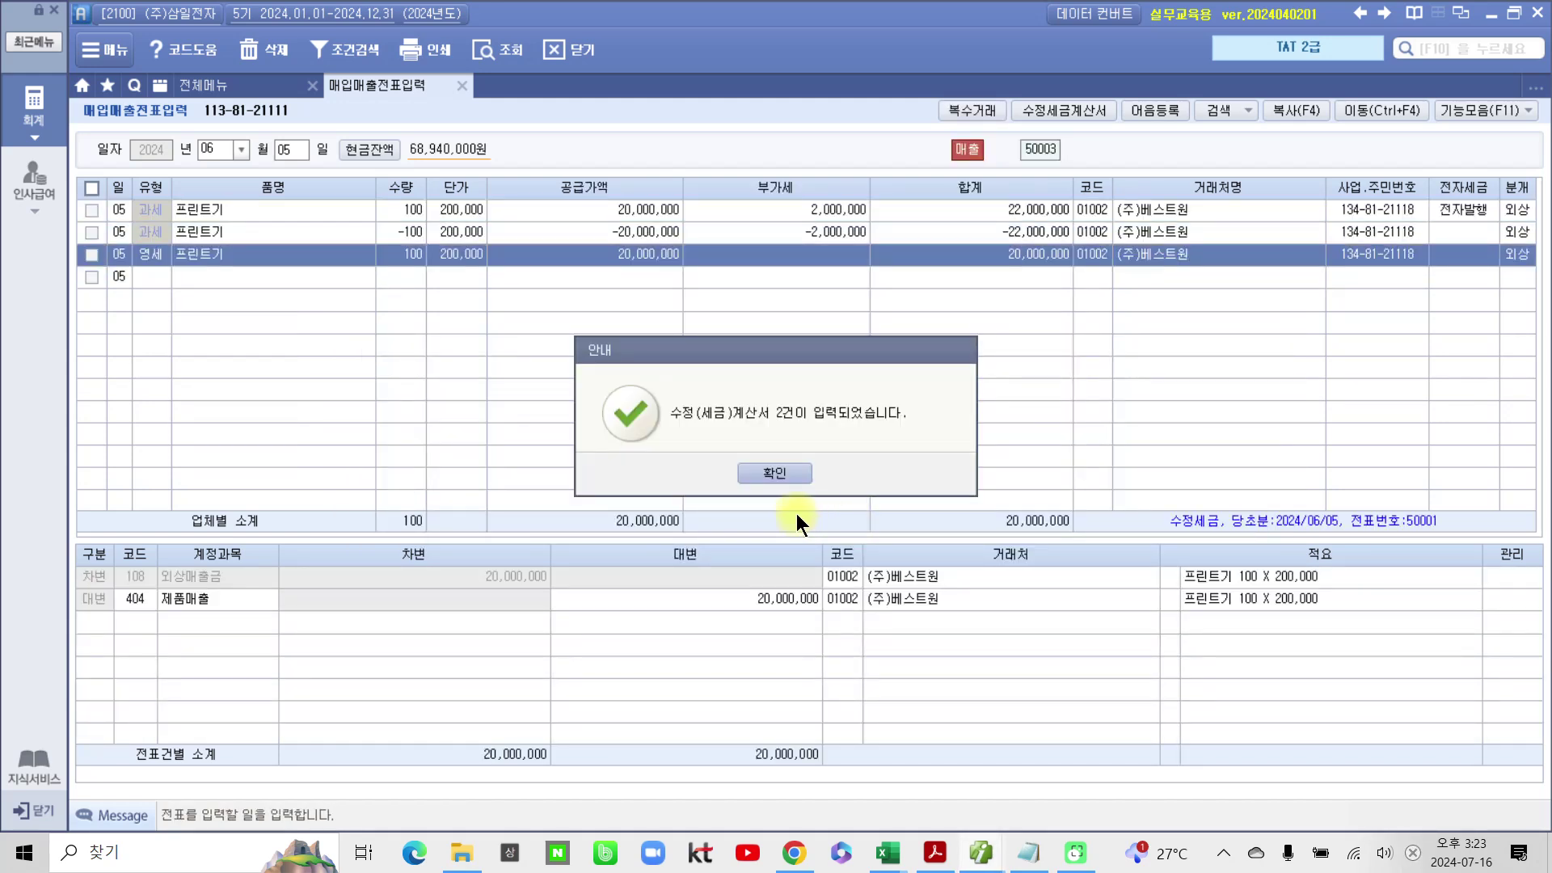
Step: Dismiss the notice that two amended invoices were entered
click(775, 475)
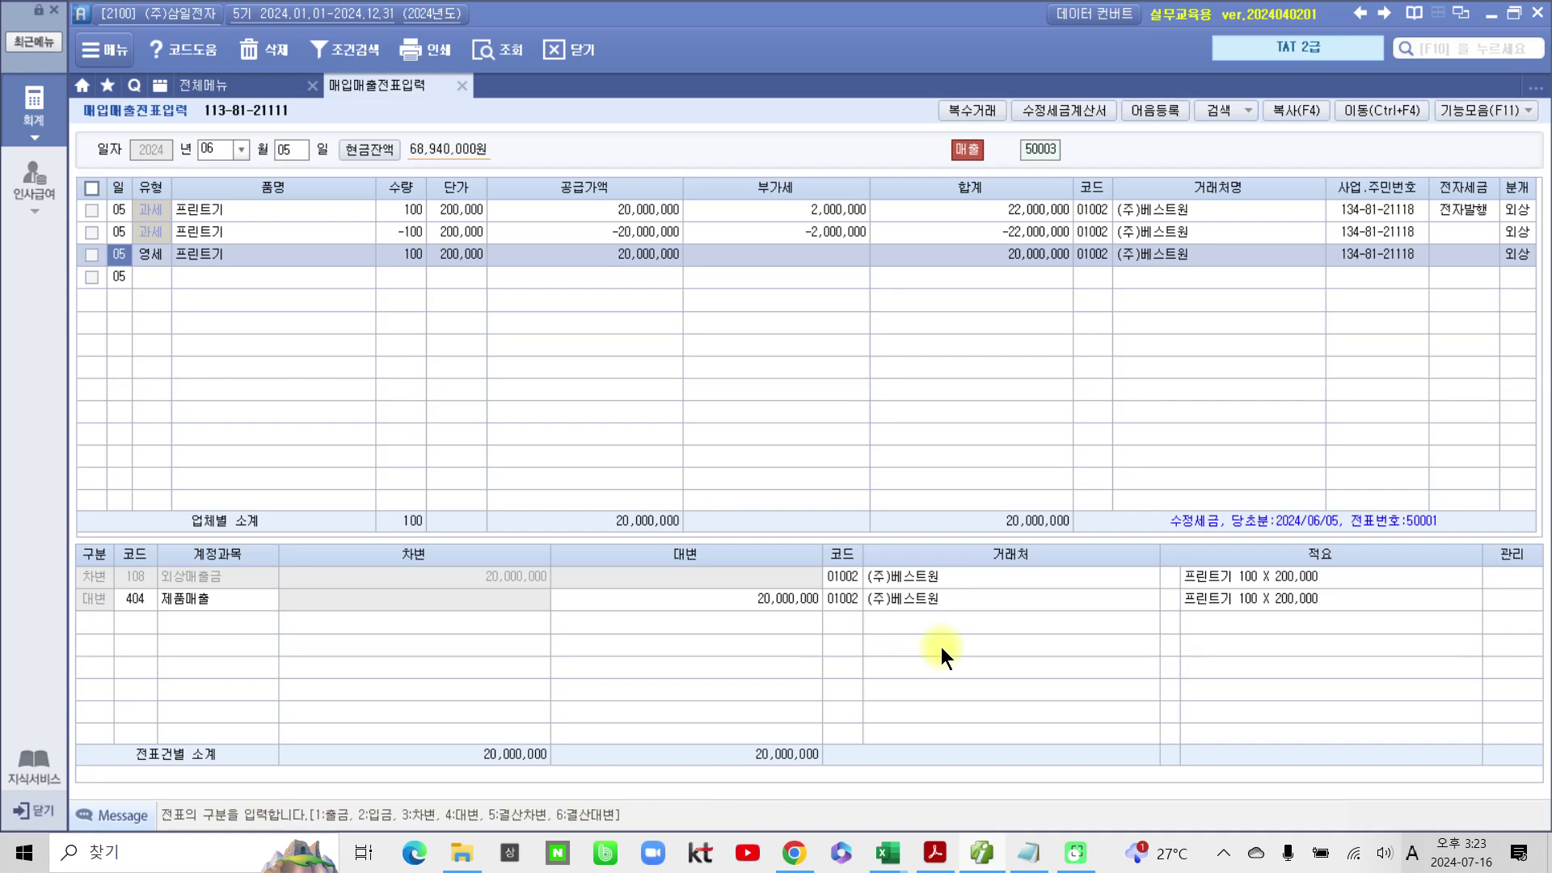
drag(328, 165, 322, 184)
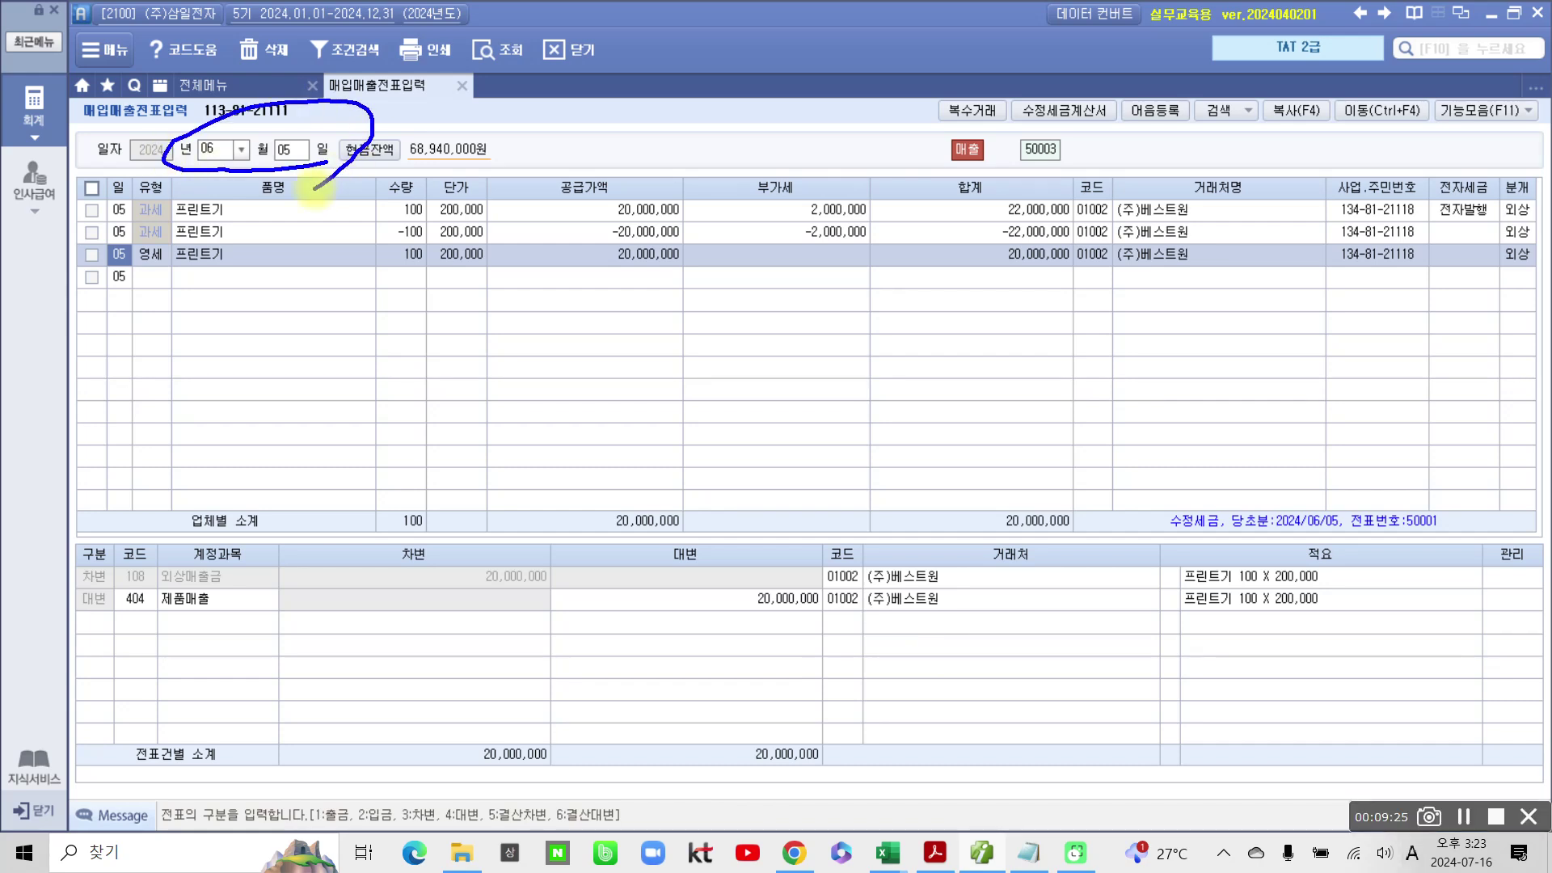
mouse_move(1421, 232)
mouse_down()
mouse_move(1510, 257)
mouse_move(1421, 232)
mouse_up()
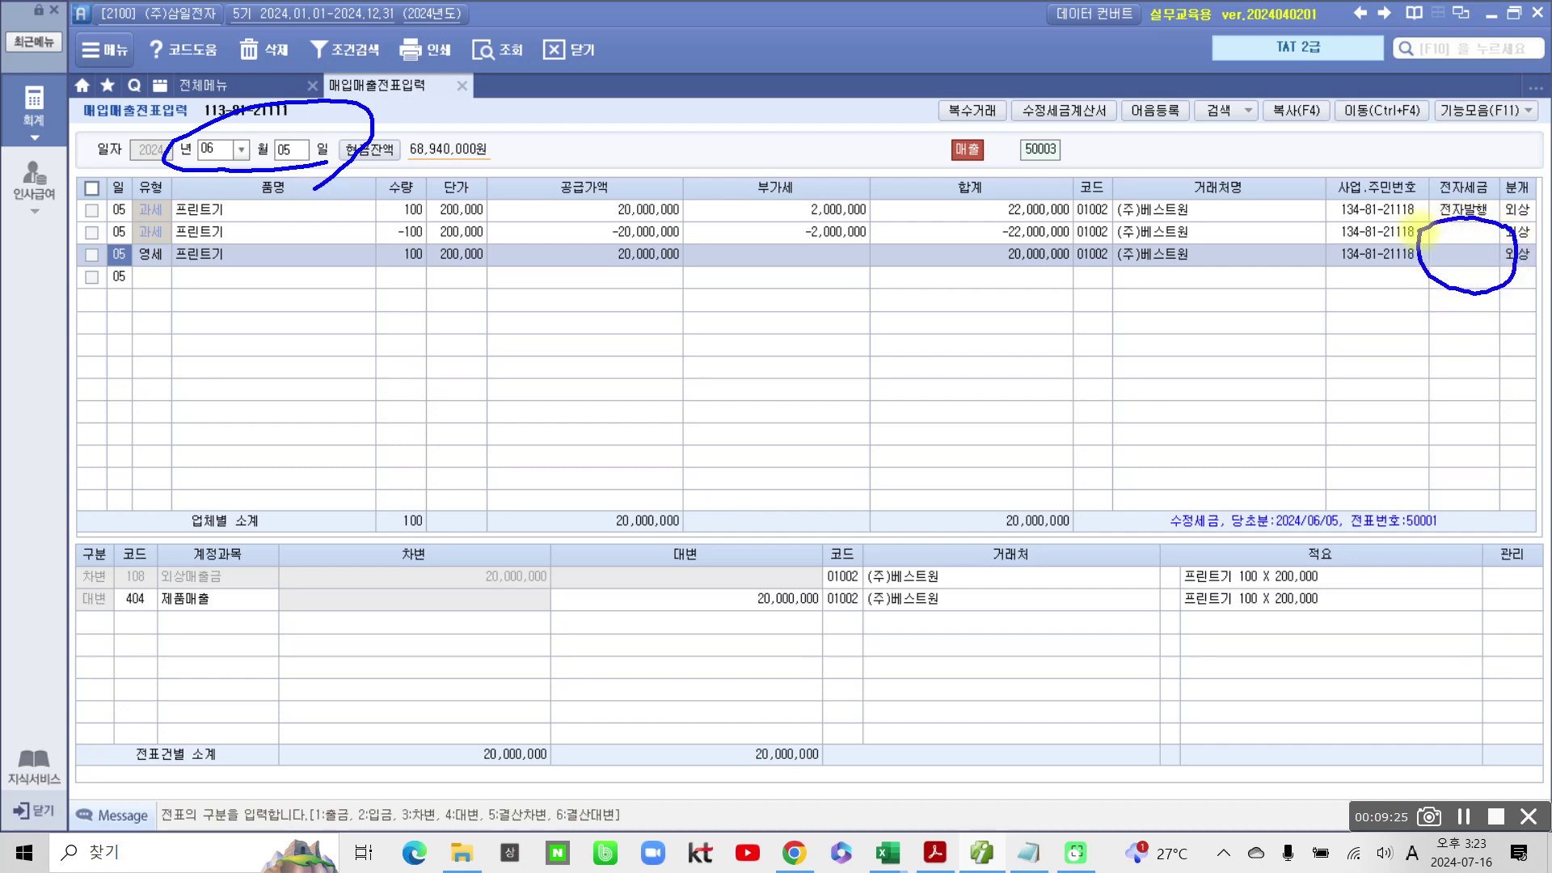
mouse_move(105, 238)
mouse_down()
mouse_move(121, 279)
mouse_move(271, 230)
mouse_move(71, 260)
mouse_up()
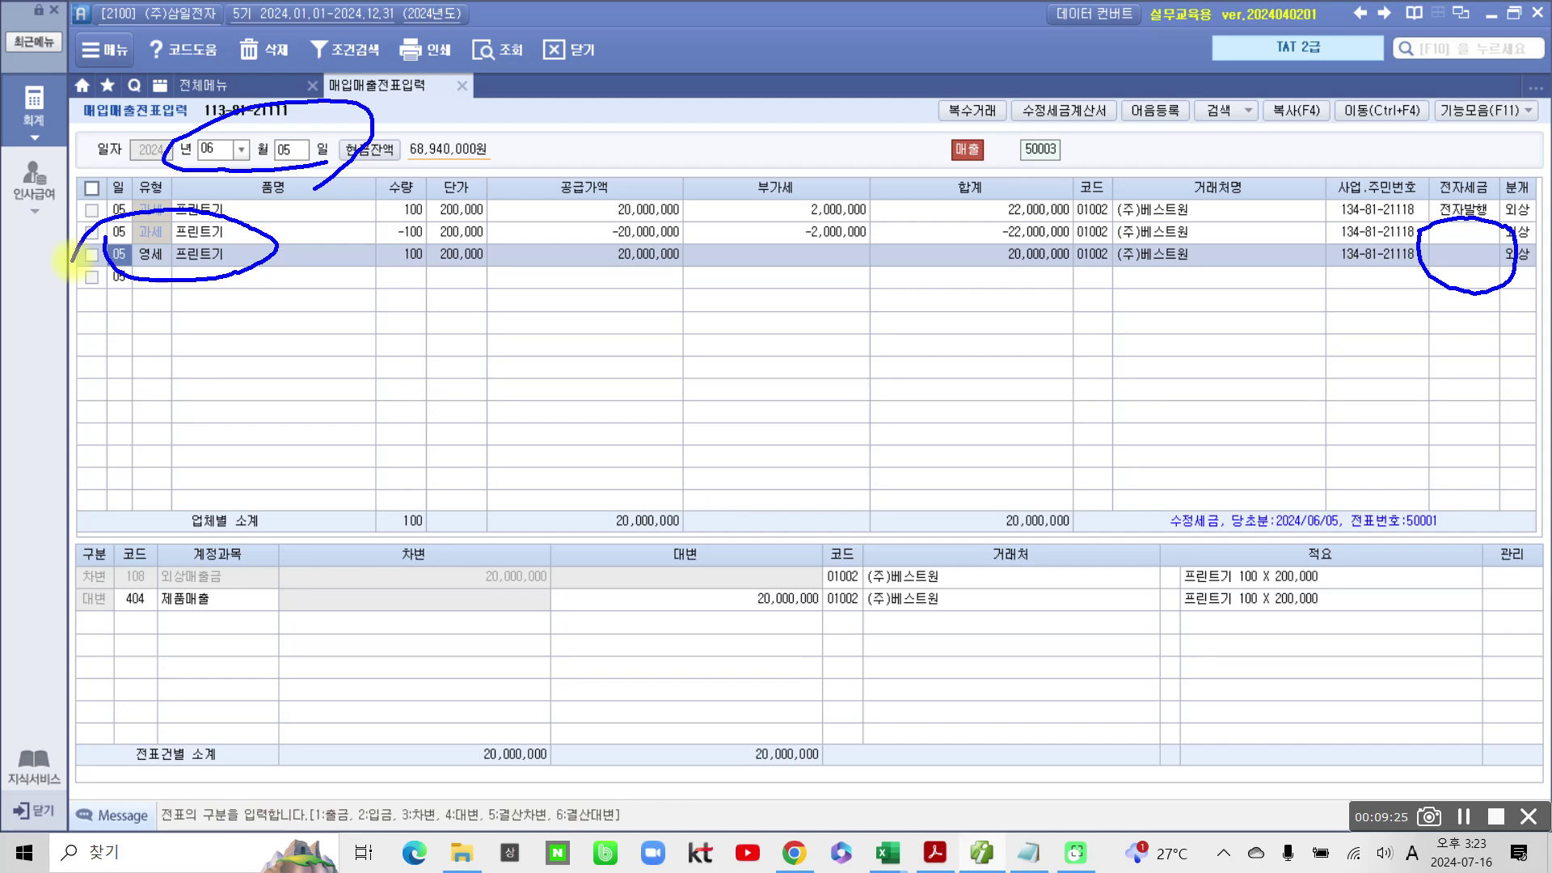
mouse_move(71, 260)
mouse_down()
mouse_move(153, 291)
mouse_move(152, 273)
mouse_move(180, 260)
mouse_move(282, 275)
mouse_up()
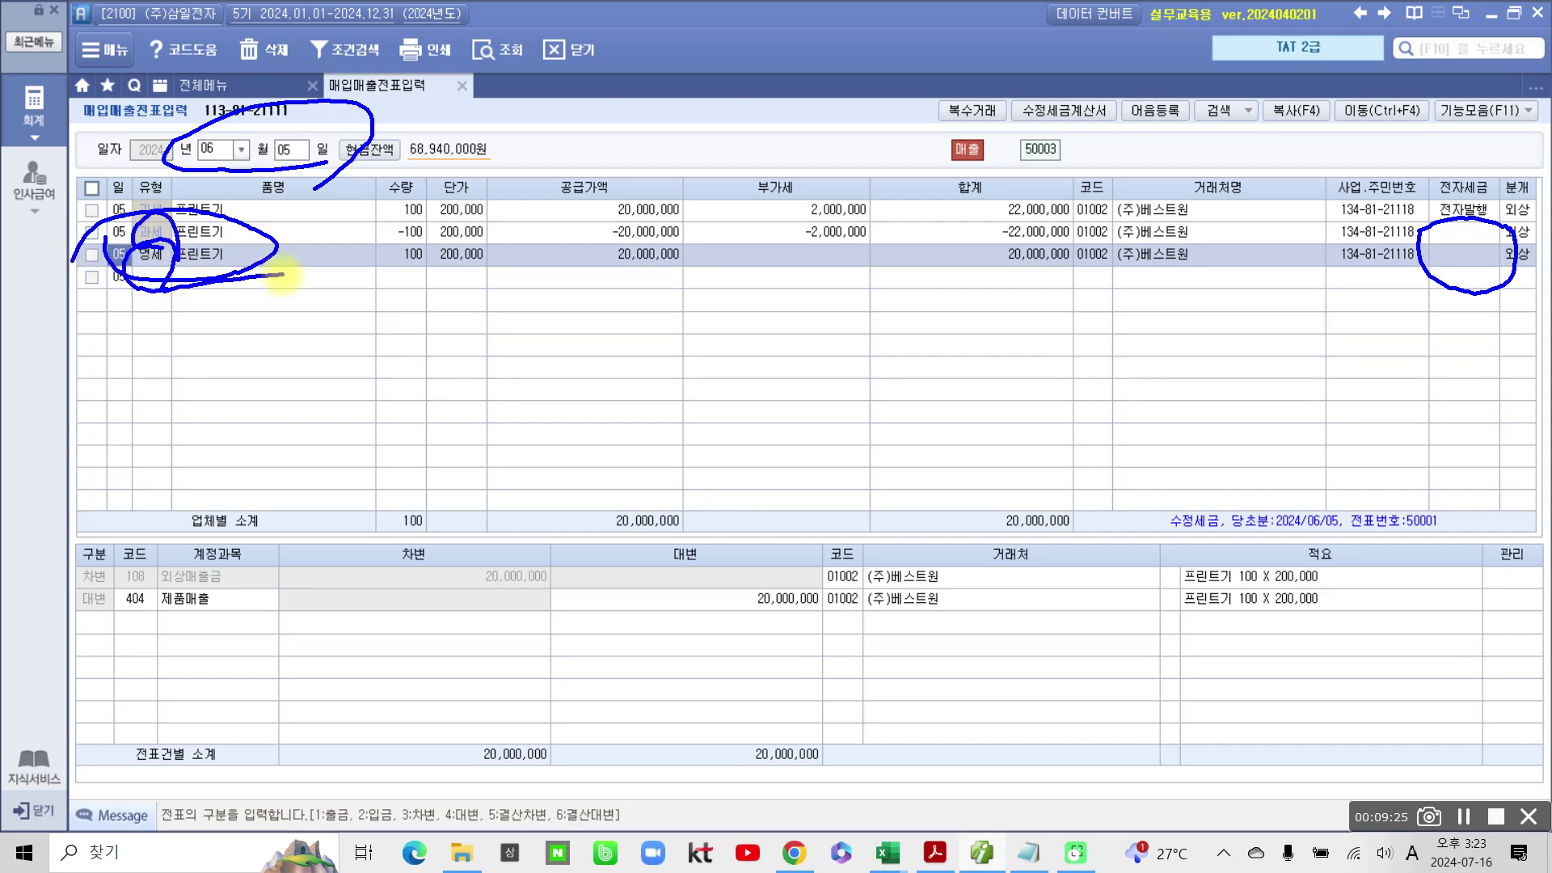
key(Escape)
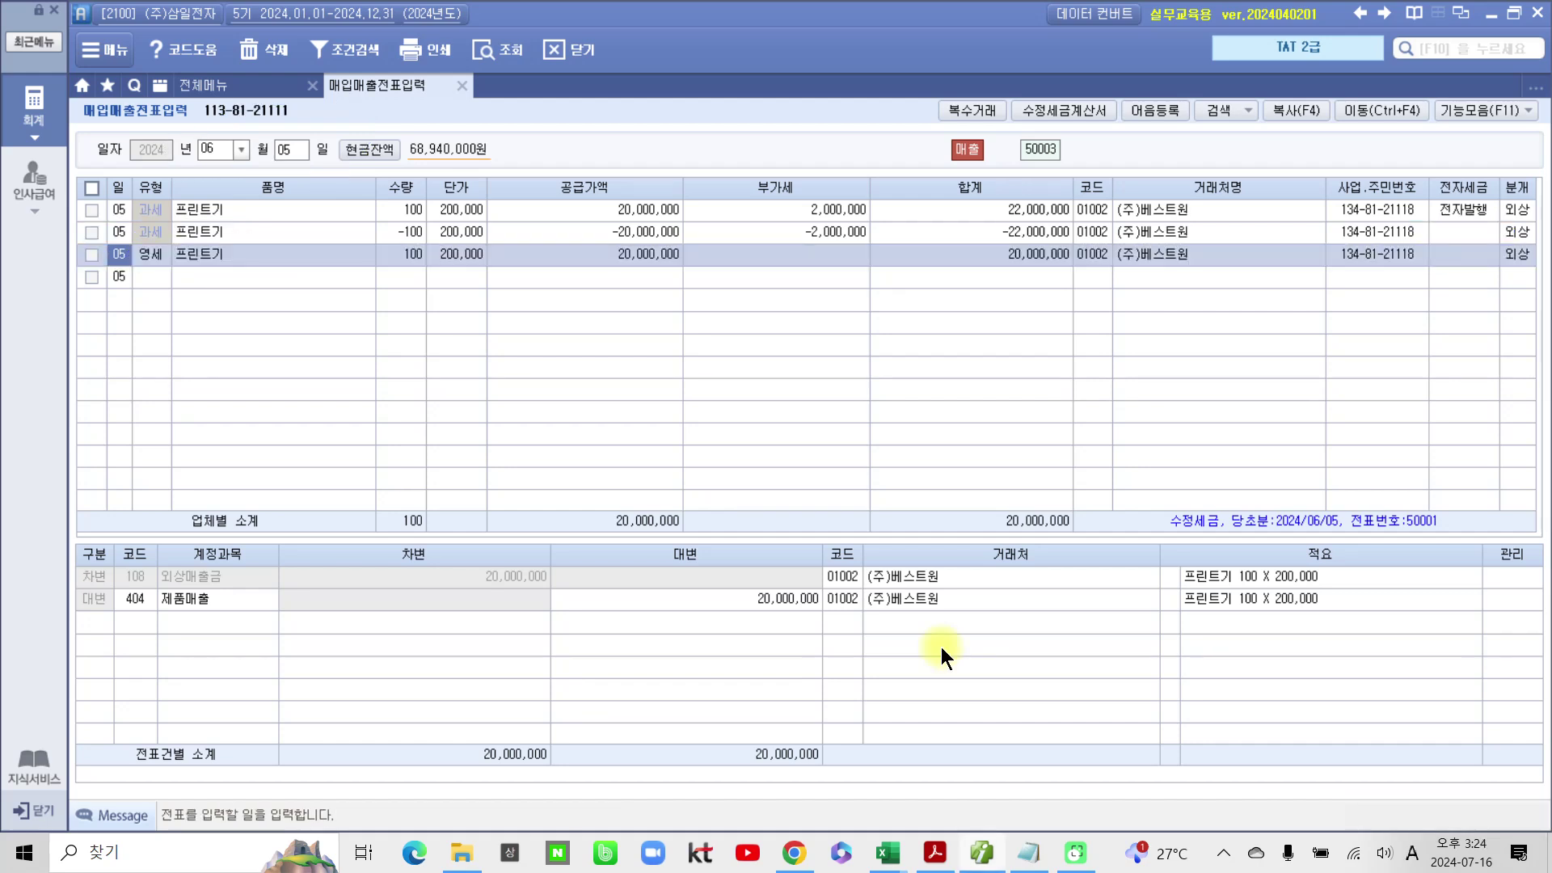
Step: Compare the journal lines of the original, −100 reversal and zero-rated printer sales
click(1512, 209)
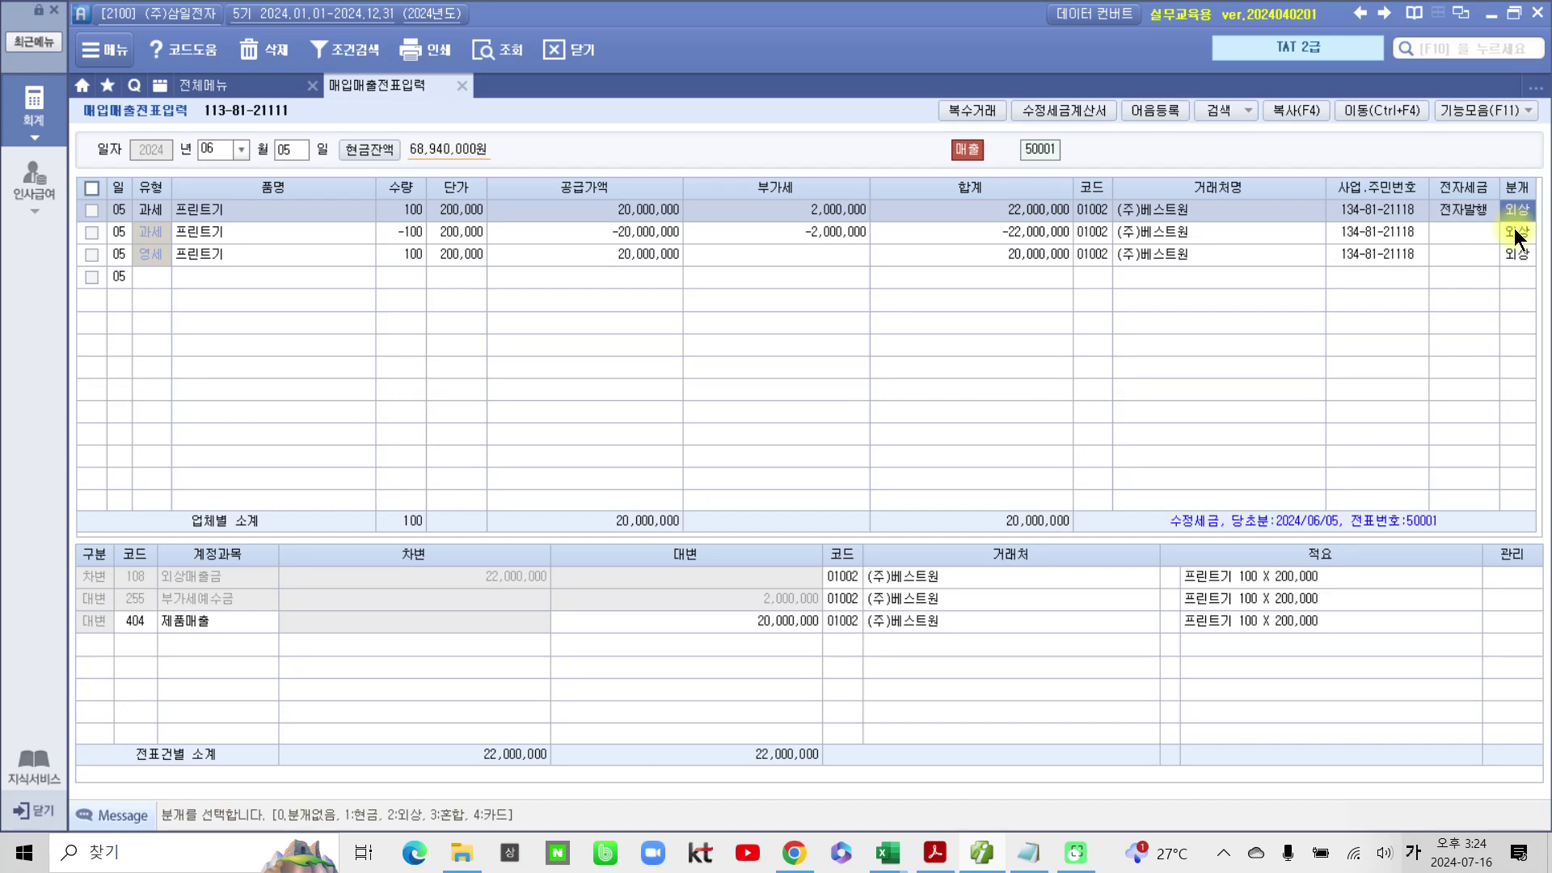
click(1515, 233)
click(1511, 249)
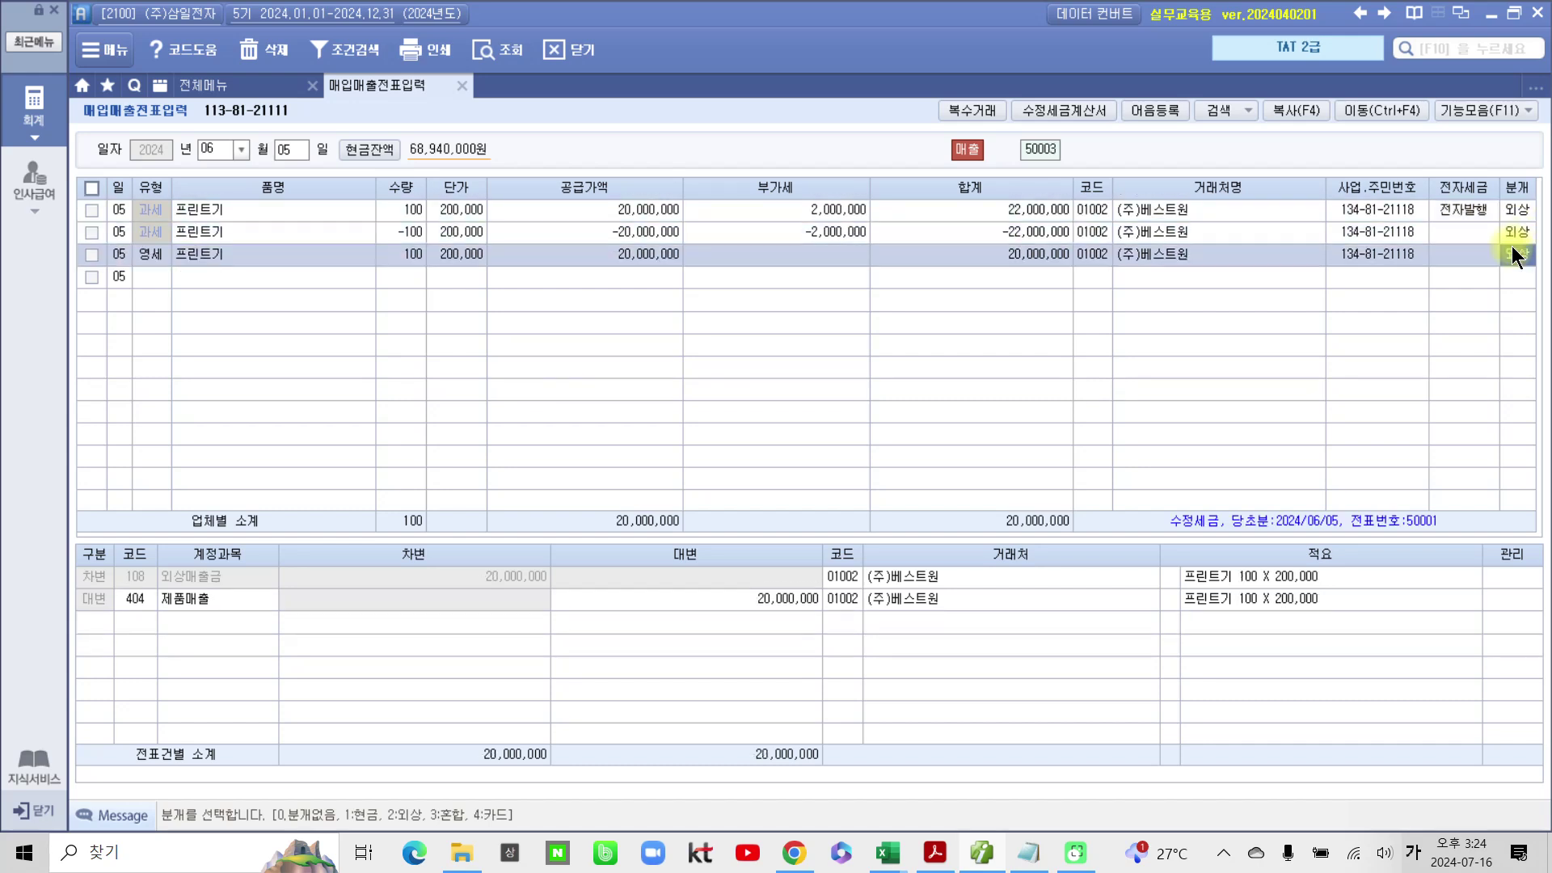
click(1514, 232)
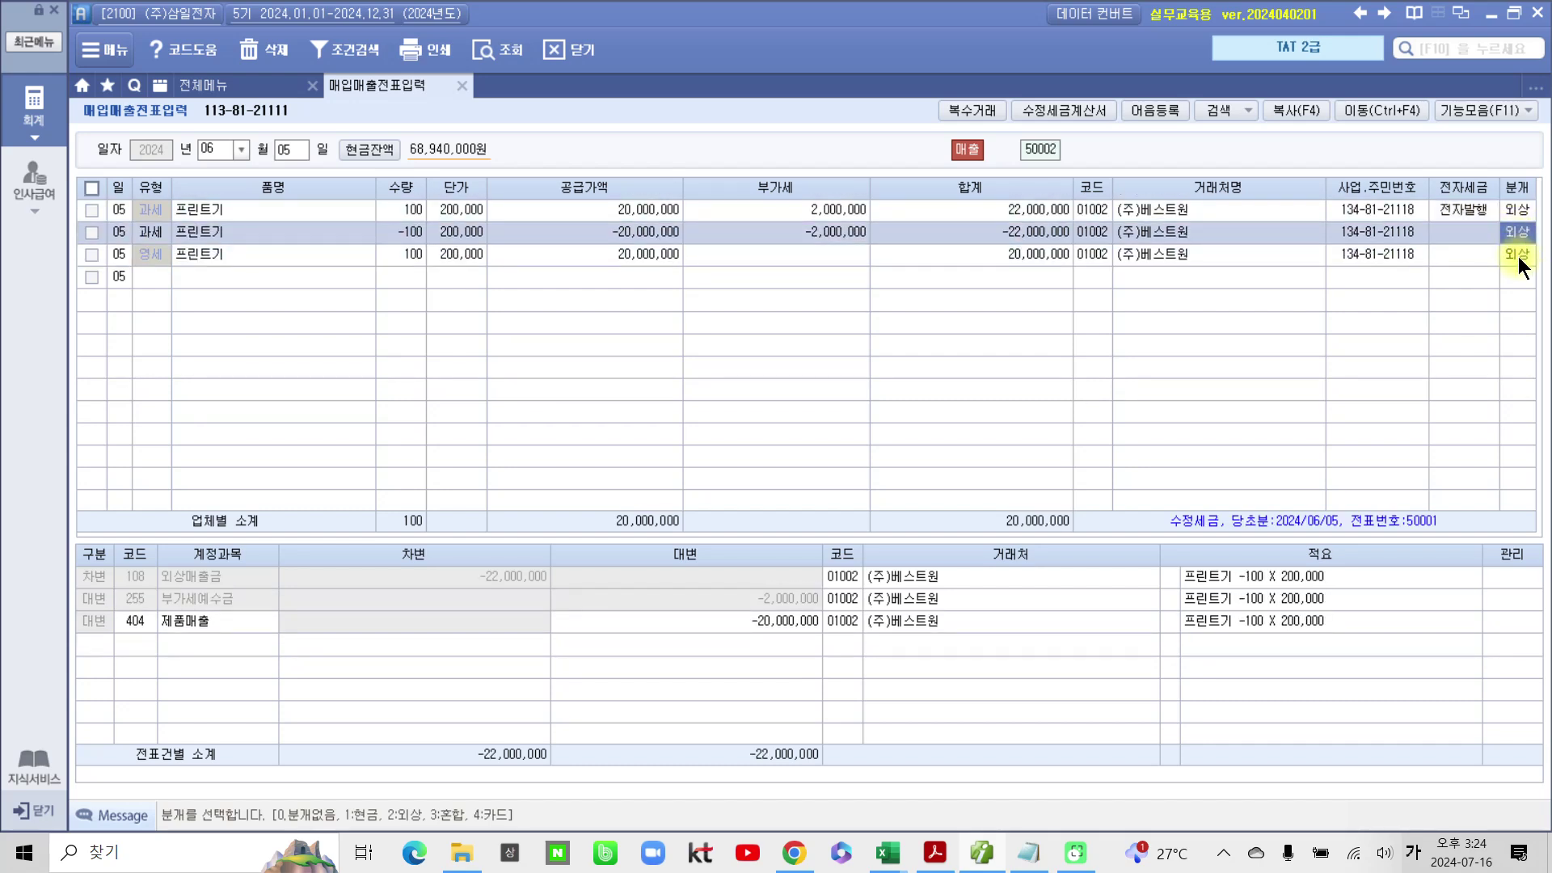
click(1518, 257)
click(1521, 240)
Step: Open e-tax invoice issuance and history management listing invoices dated 2024-06-05
click(36, 113)
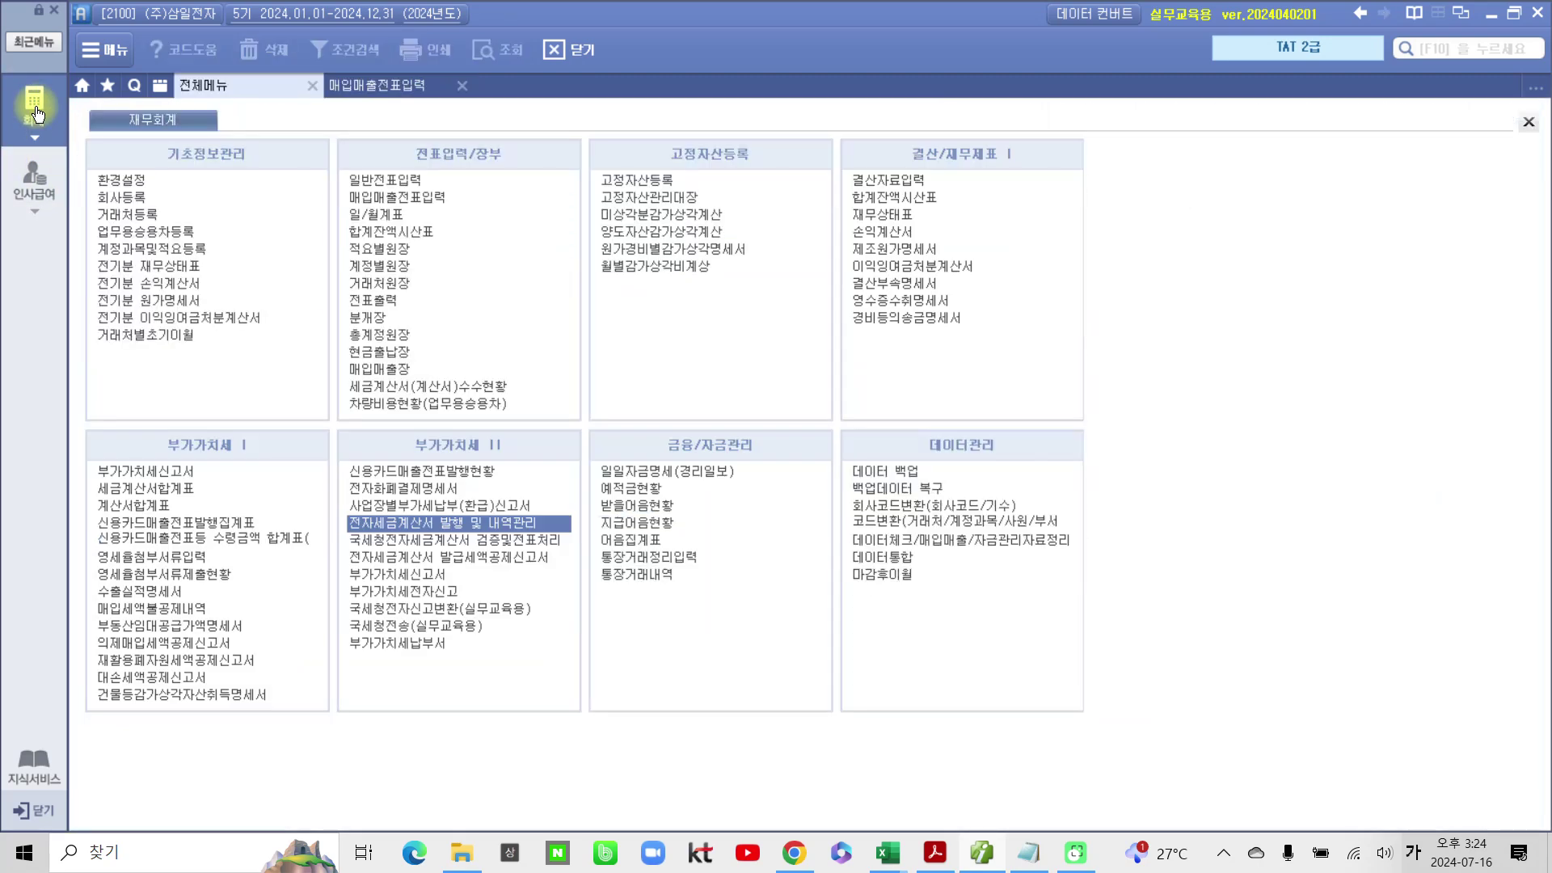
click(380, 522)
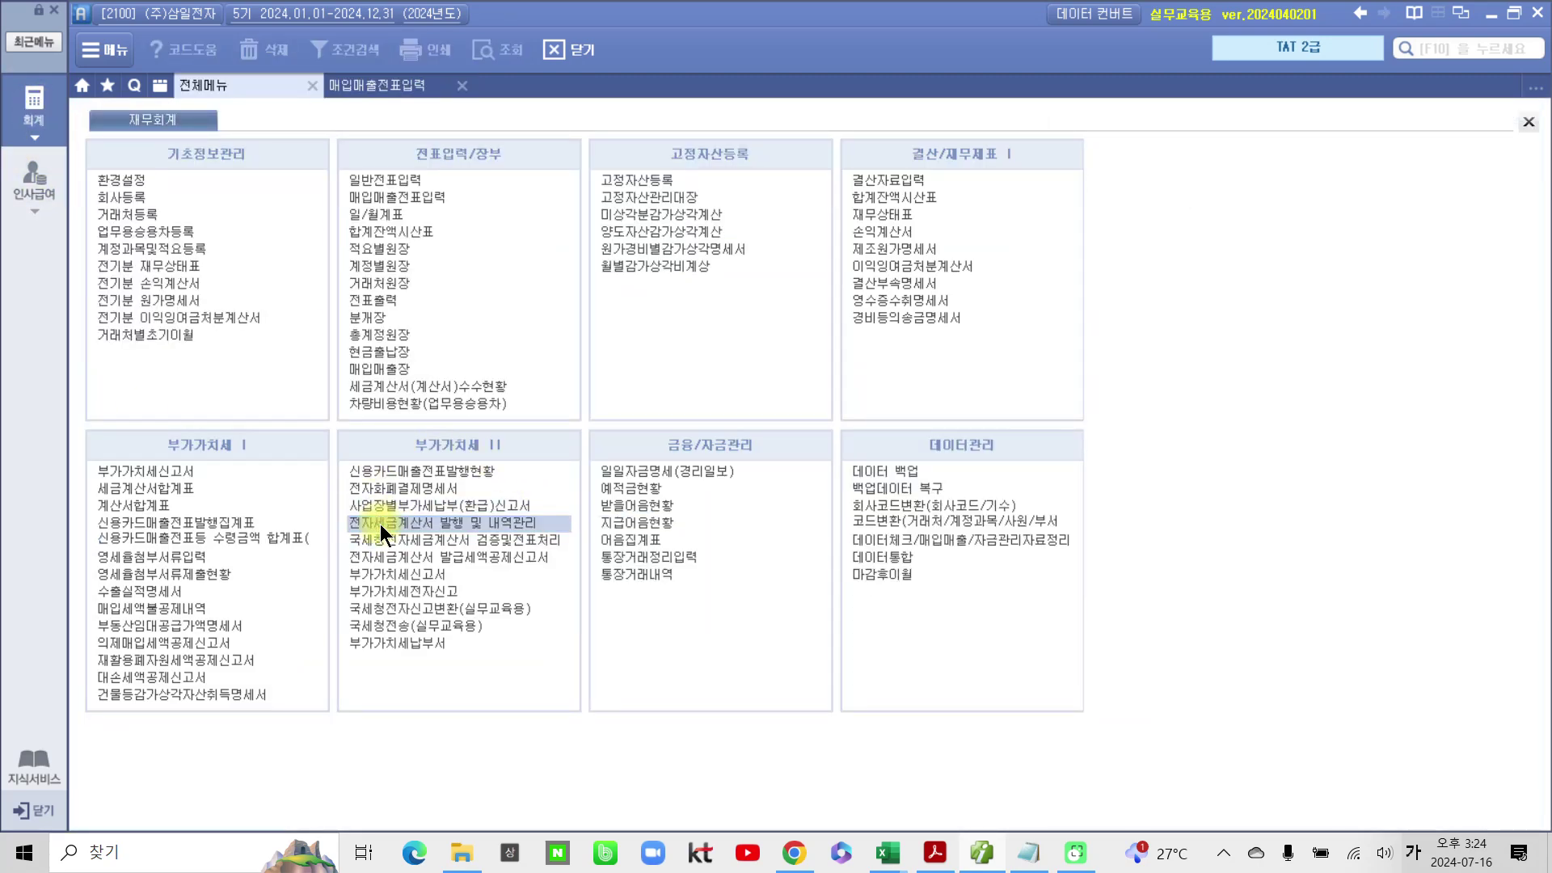
double_click(494, 524)
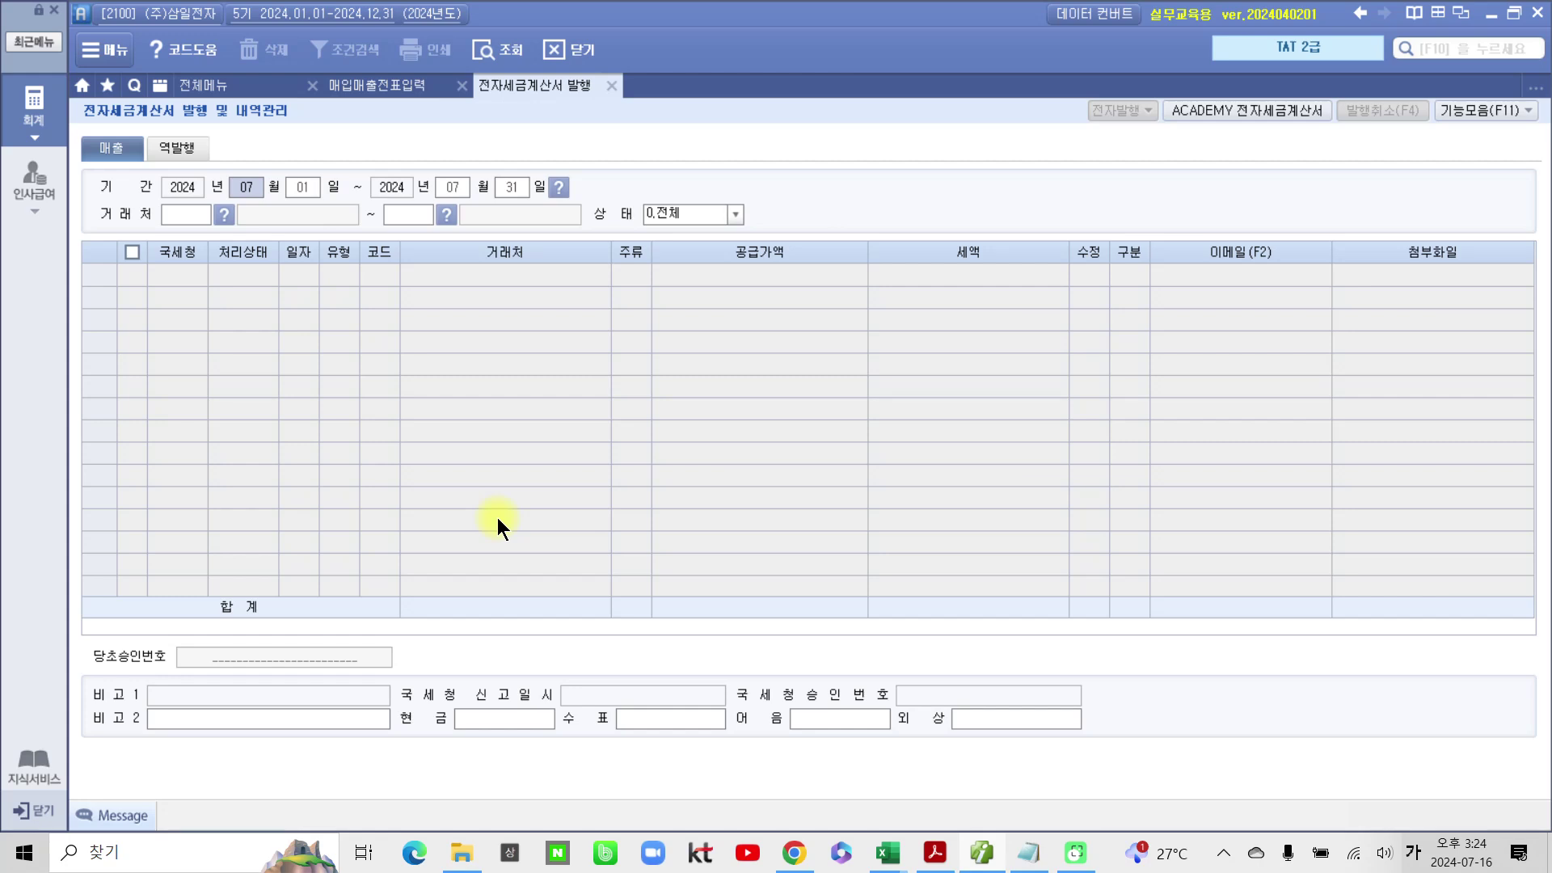
text(06)
text(05)
text(06)
text(05)
key(Return)
key(Return)
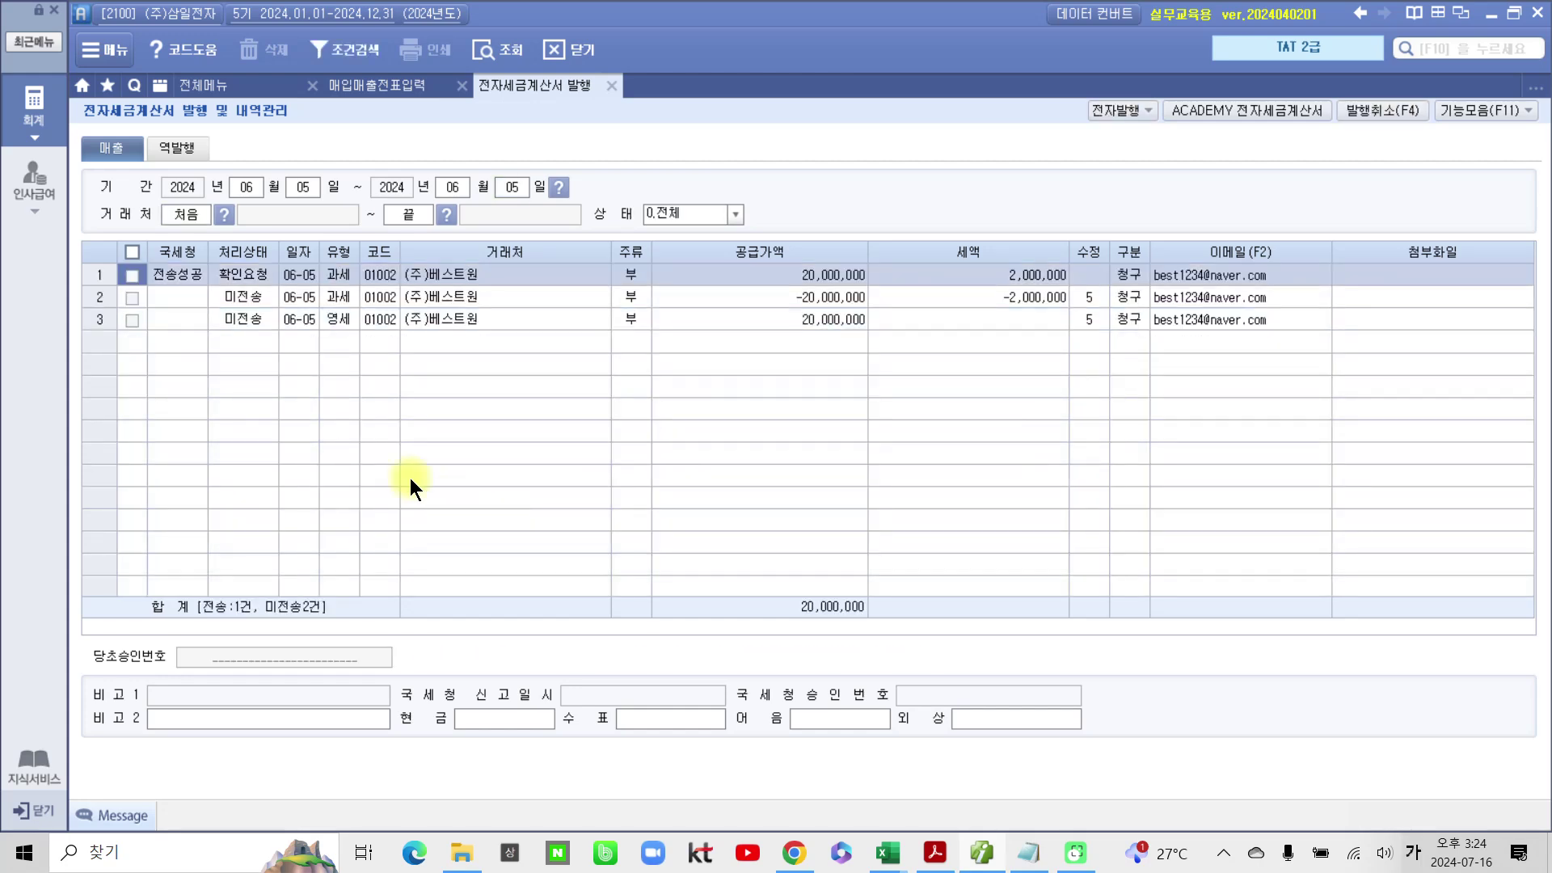
Step: Electronically issue the two amended 프린트기 invoices
click(134, 299)
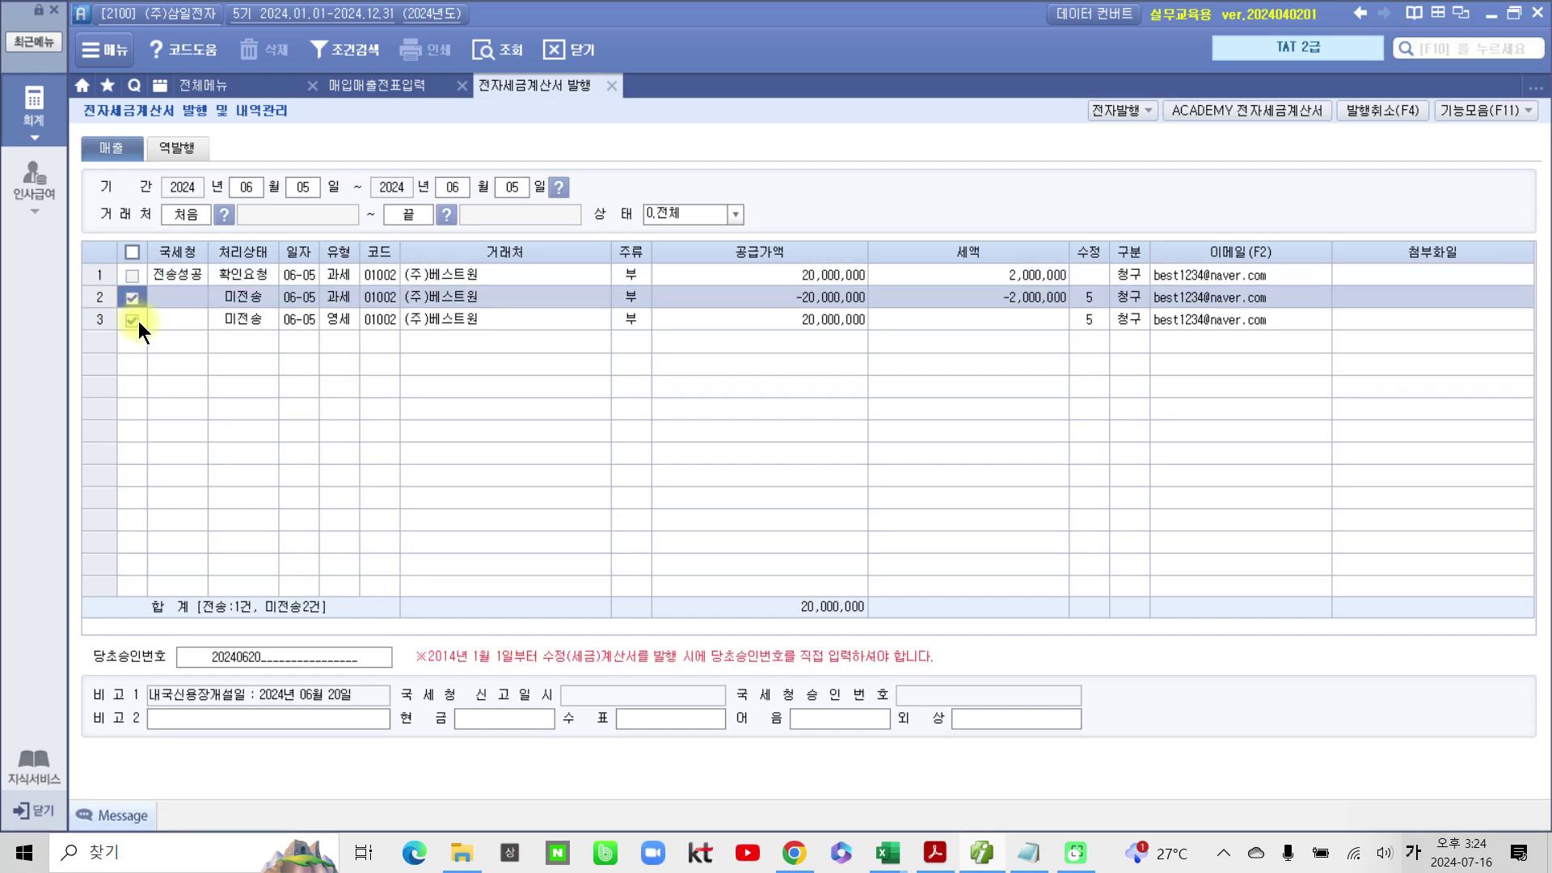
click(1121, 113)
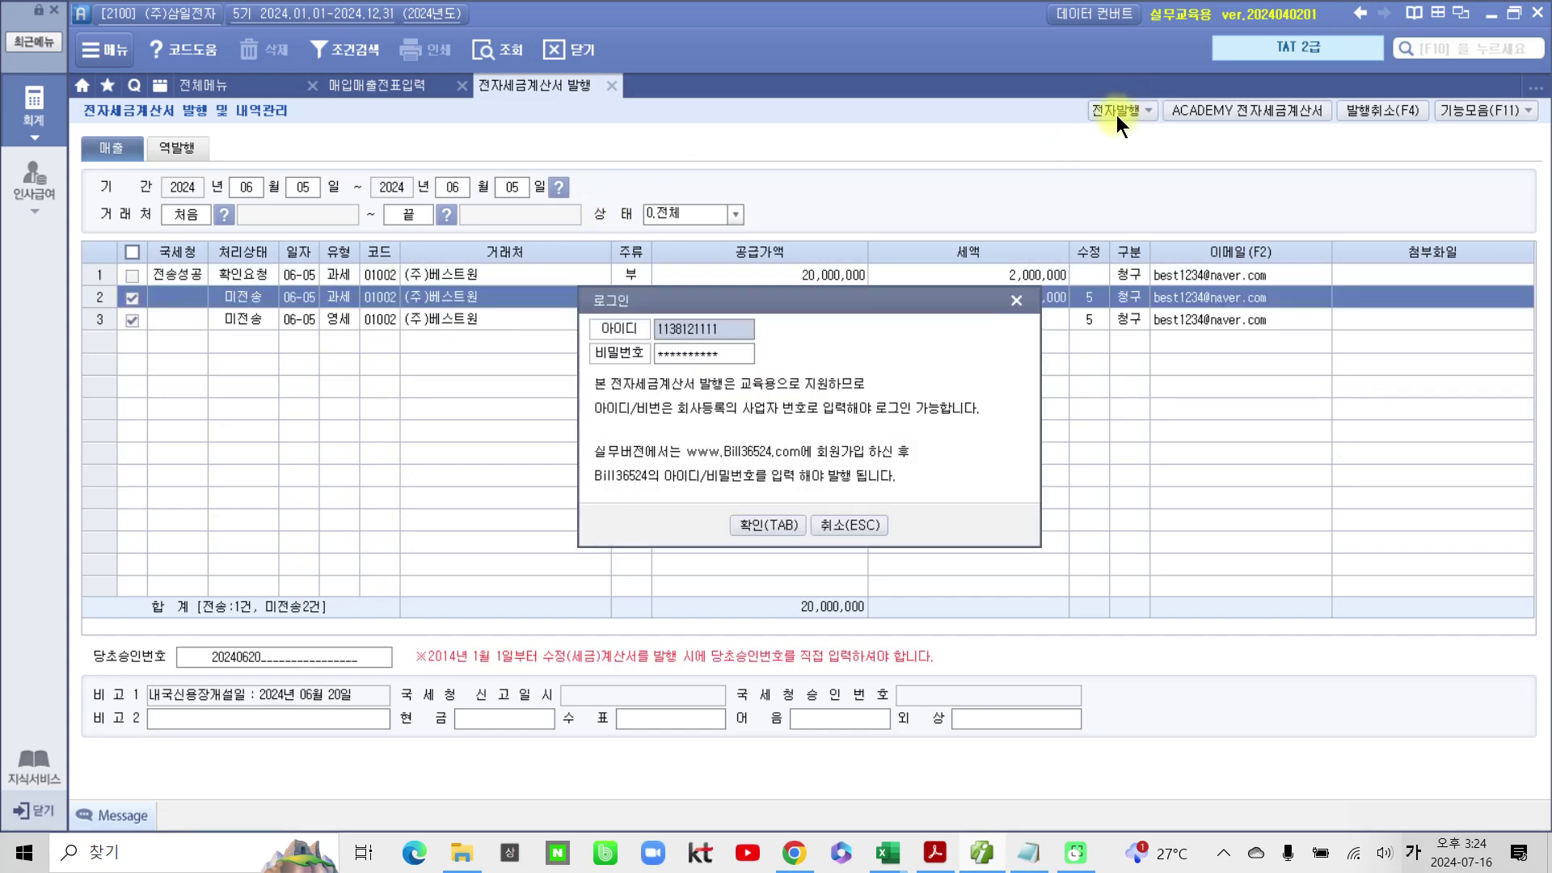
click(770, 526)
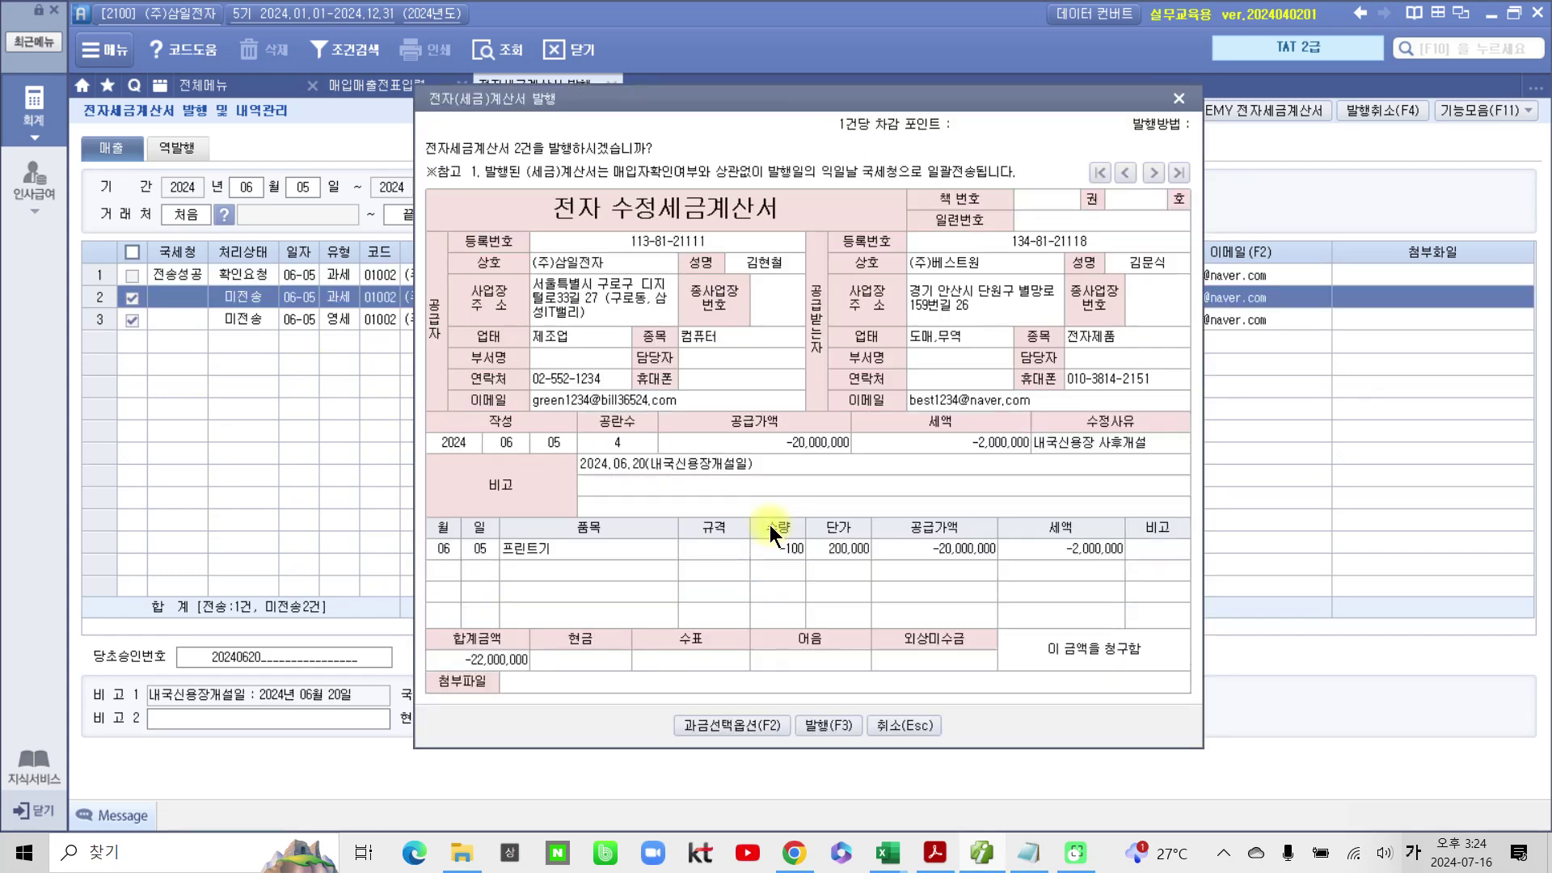
click(843, 725)
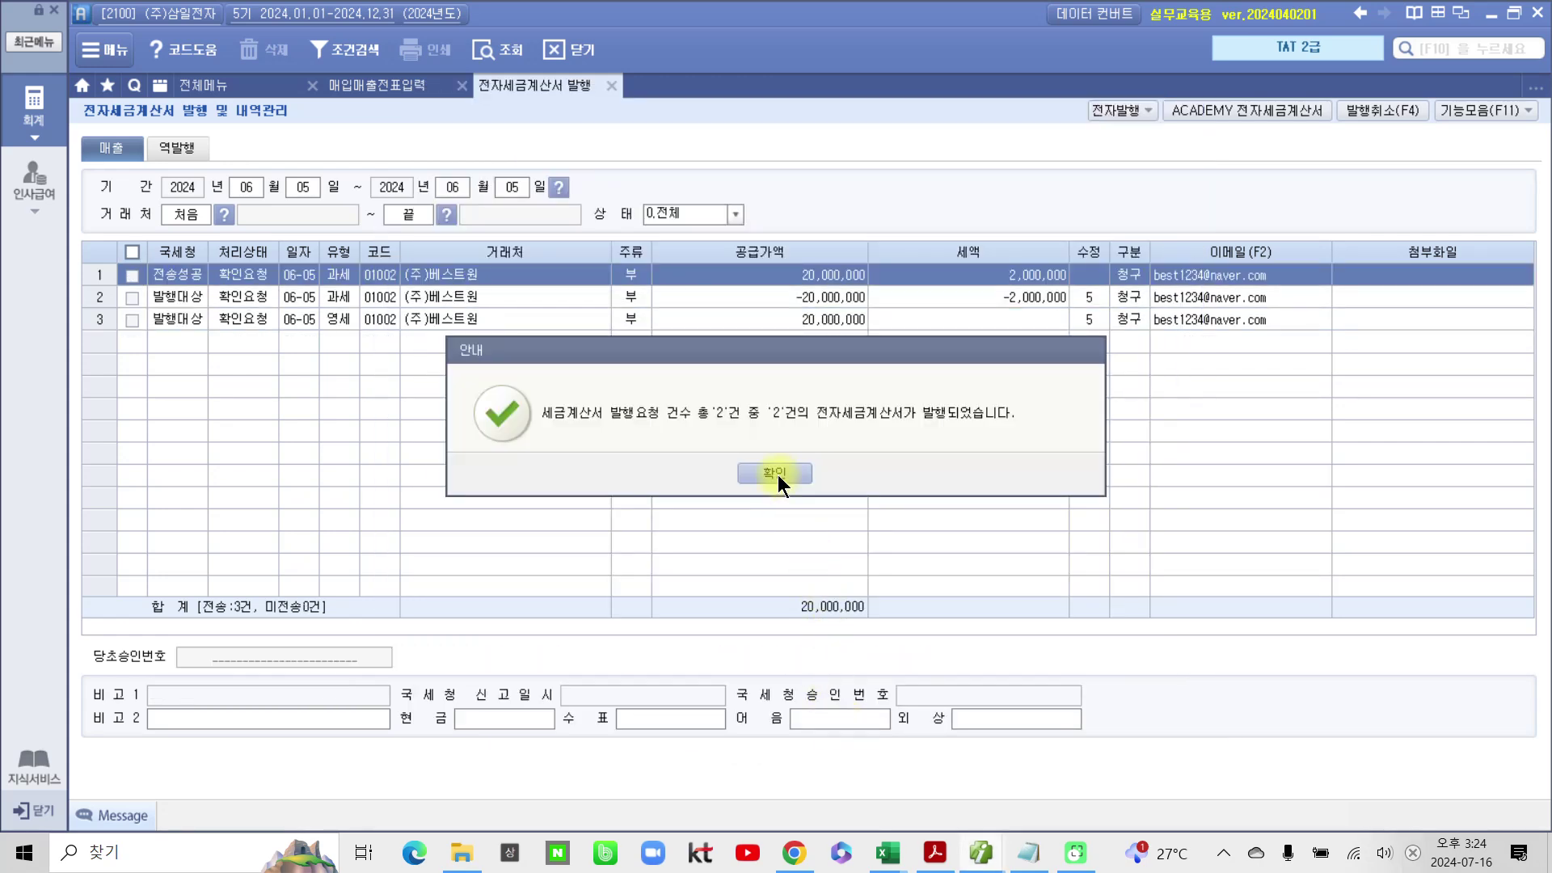
click(777, 474)
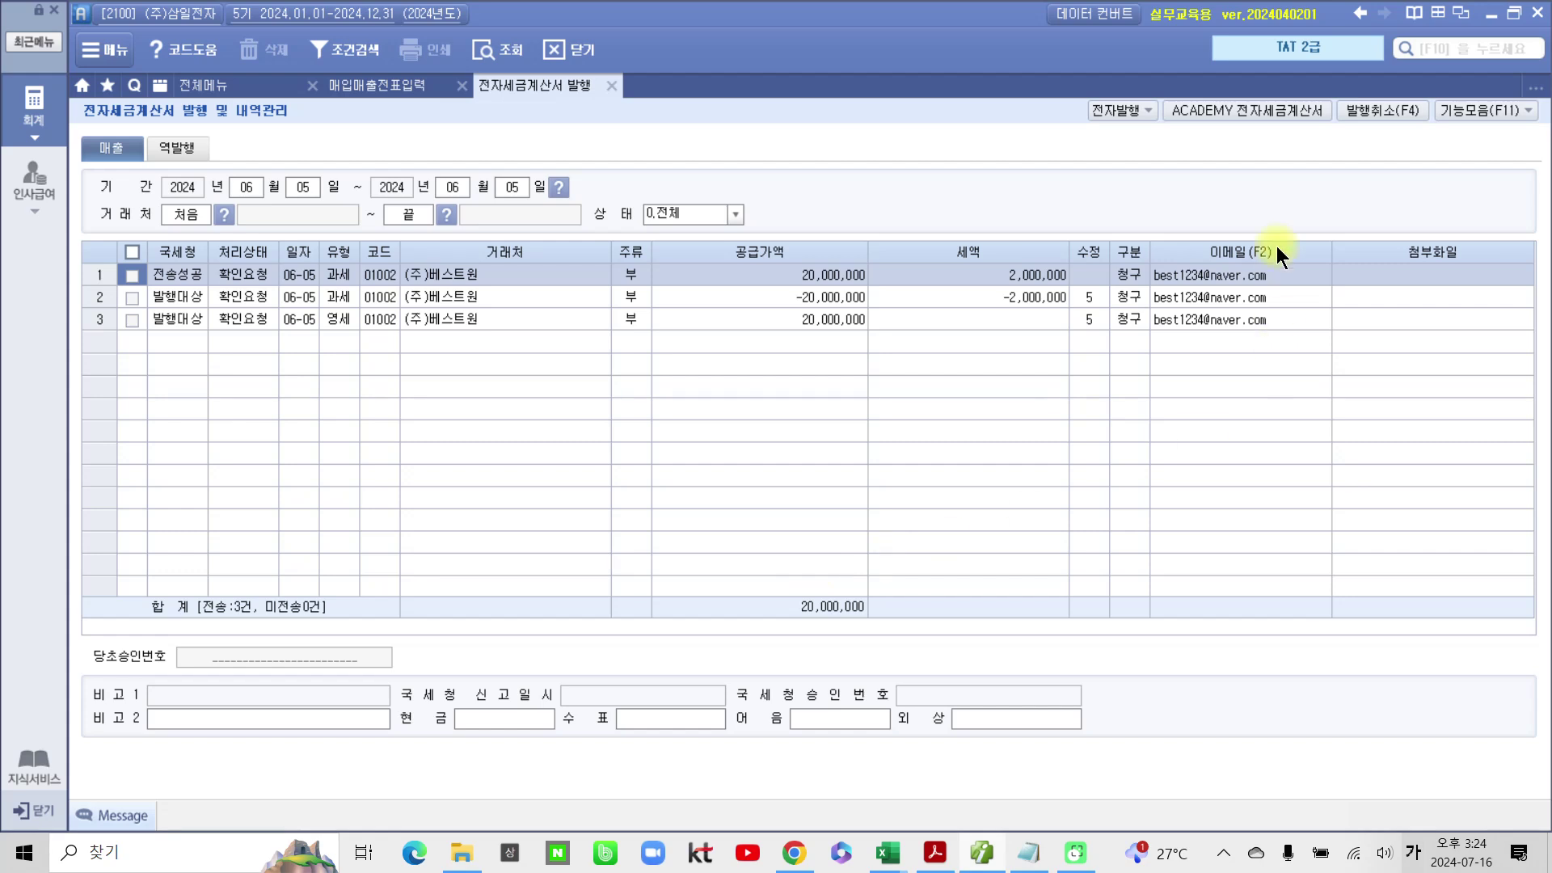
Step: Transmit both amended invoices in the academy e-tax invoice service, then close the issuance screens
click(1259, 114)
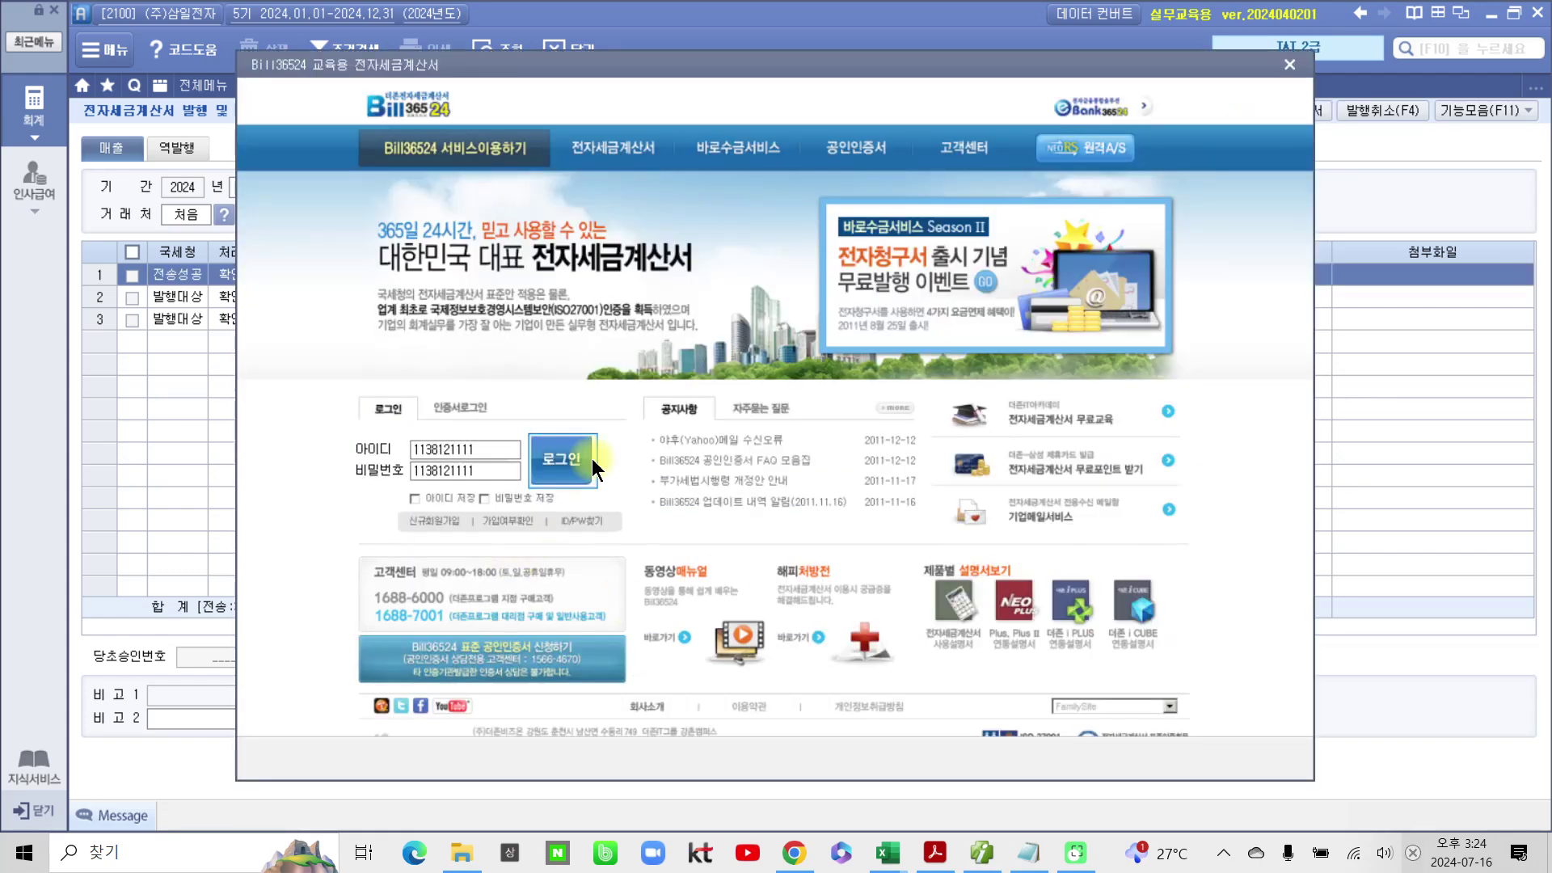
click(561, 458)
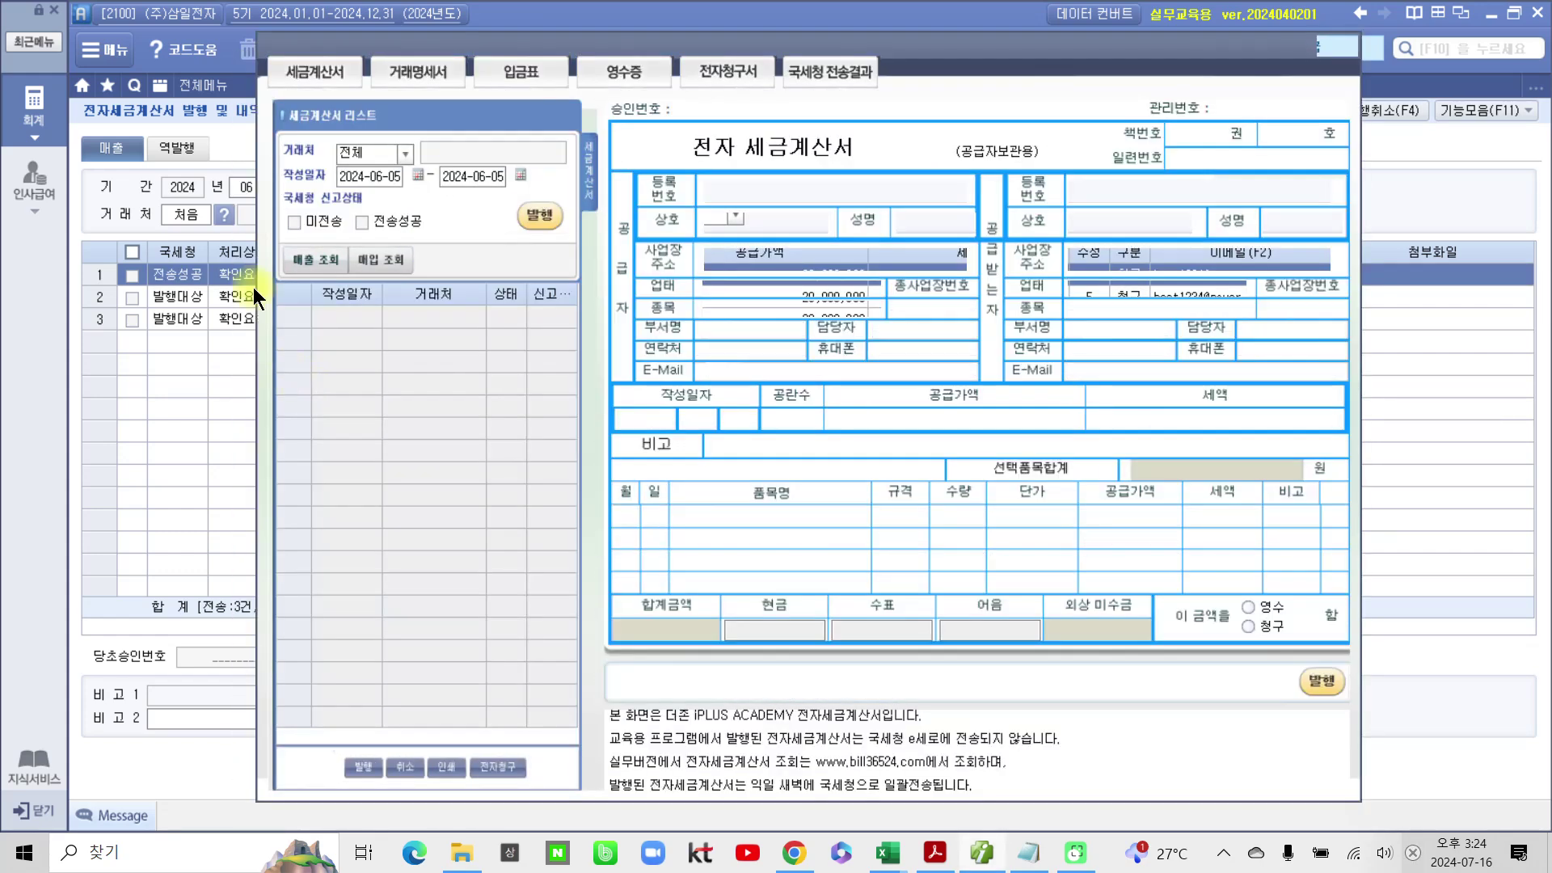
click(315, 260)
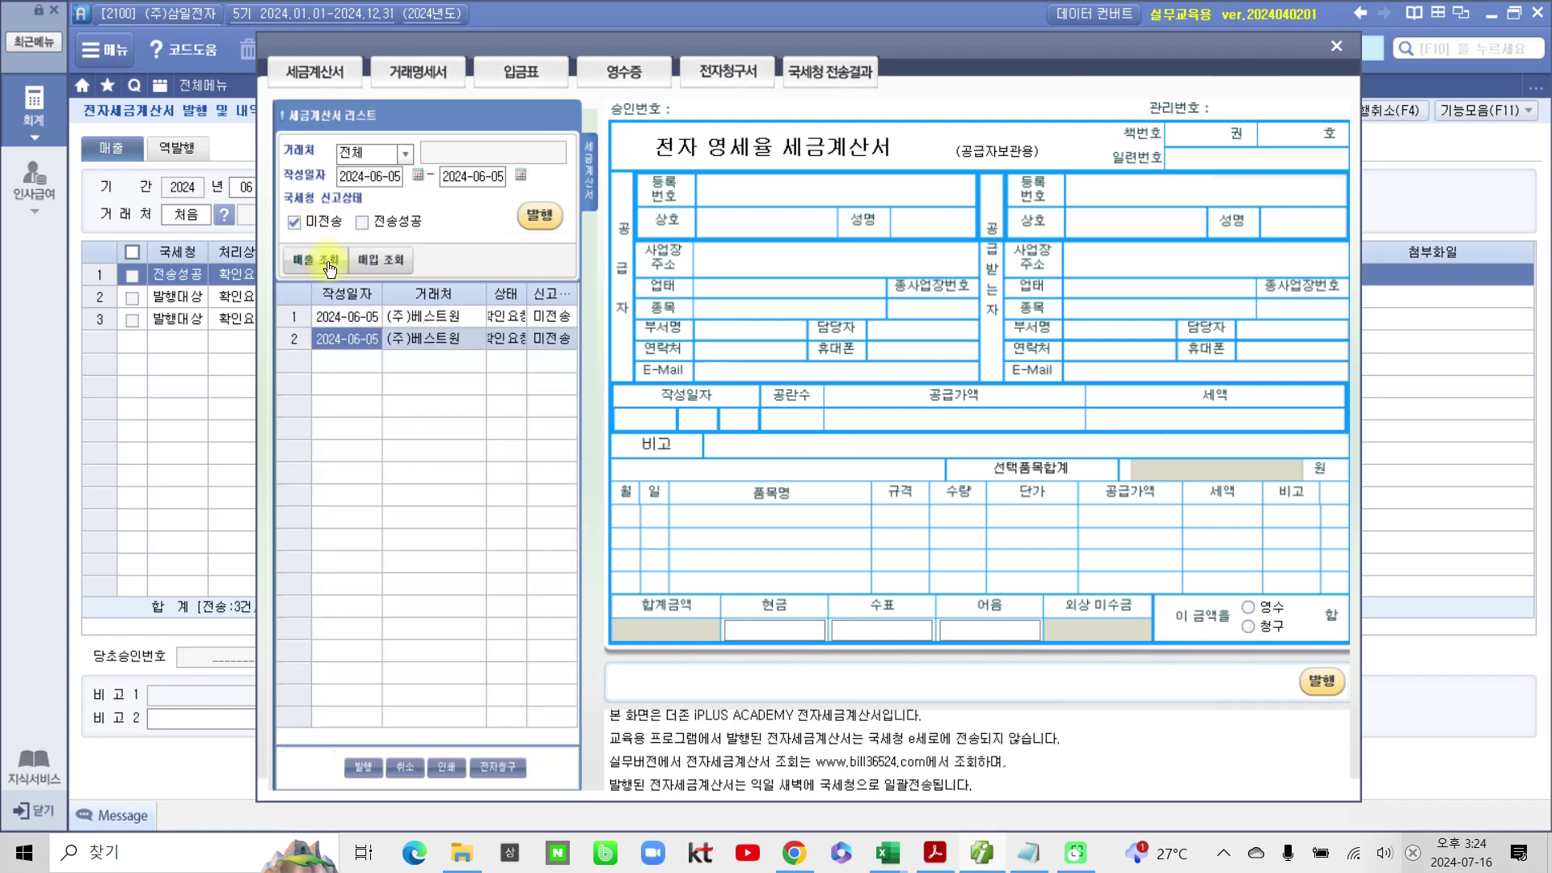
click(539, 215)
click(772, 475)
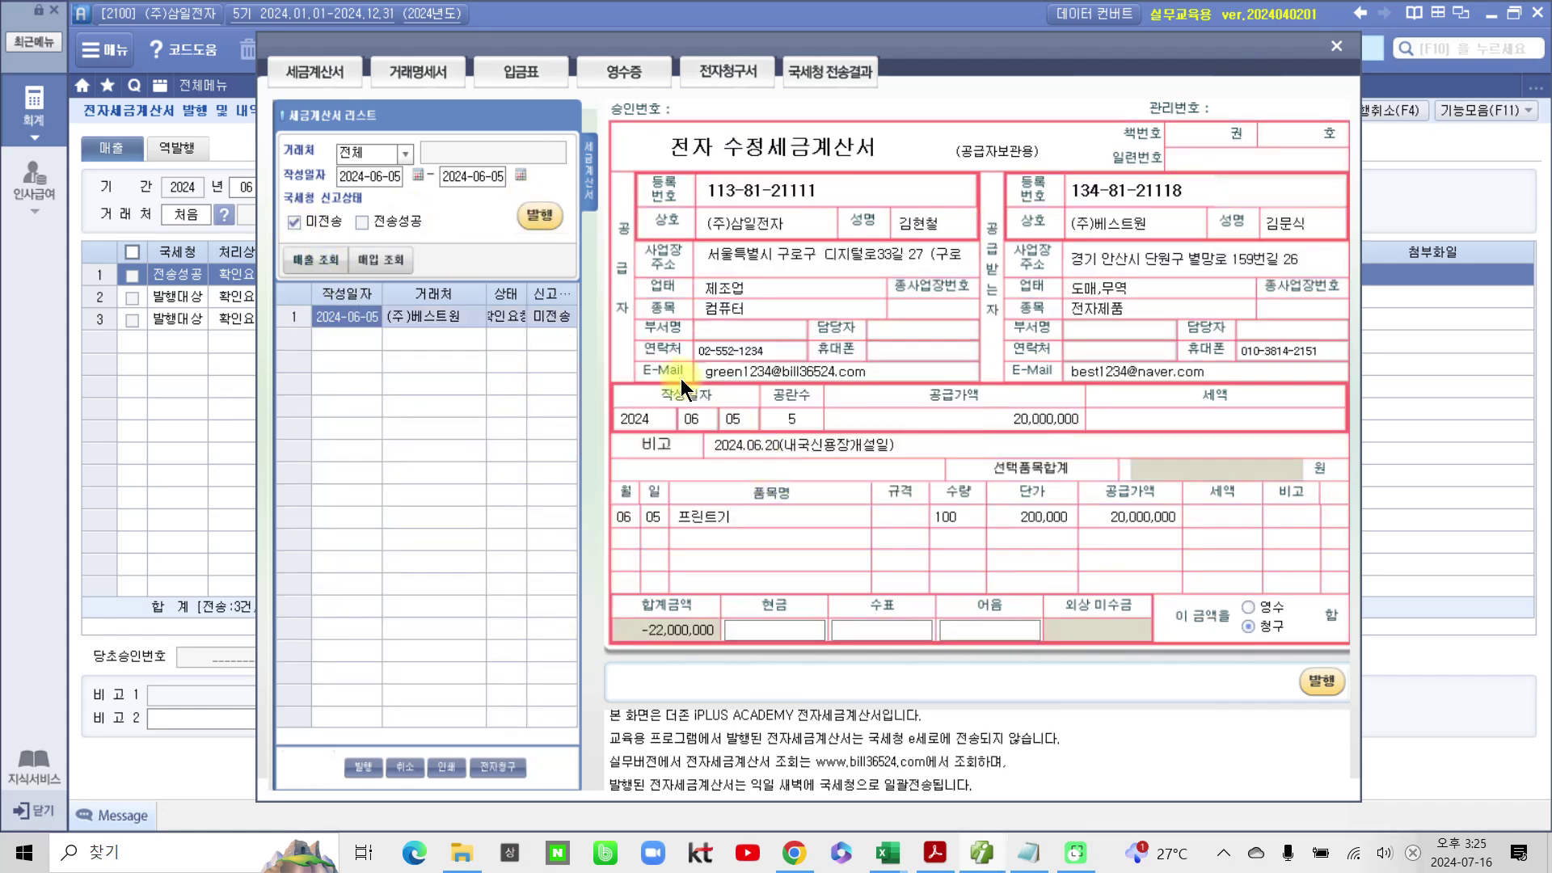
click(542, 228)
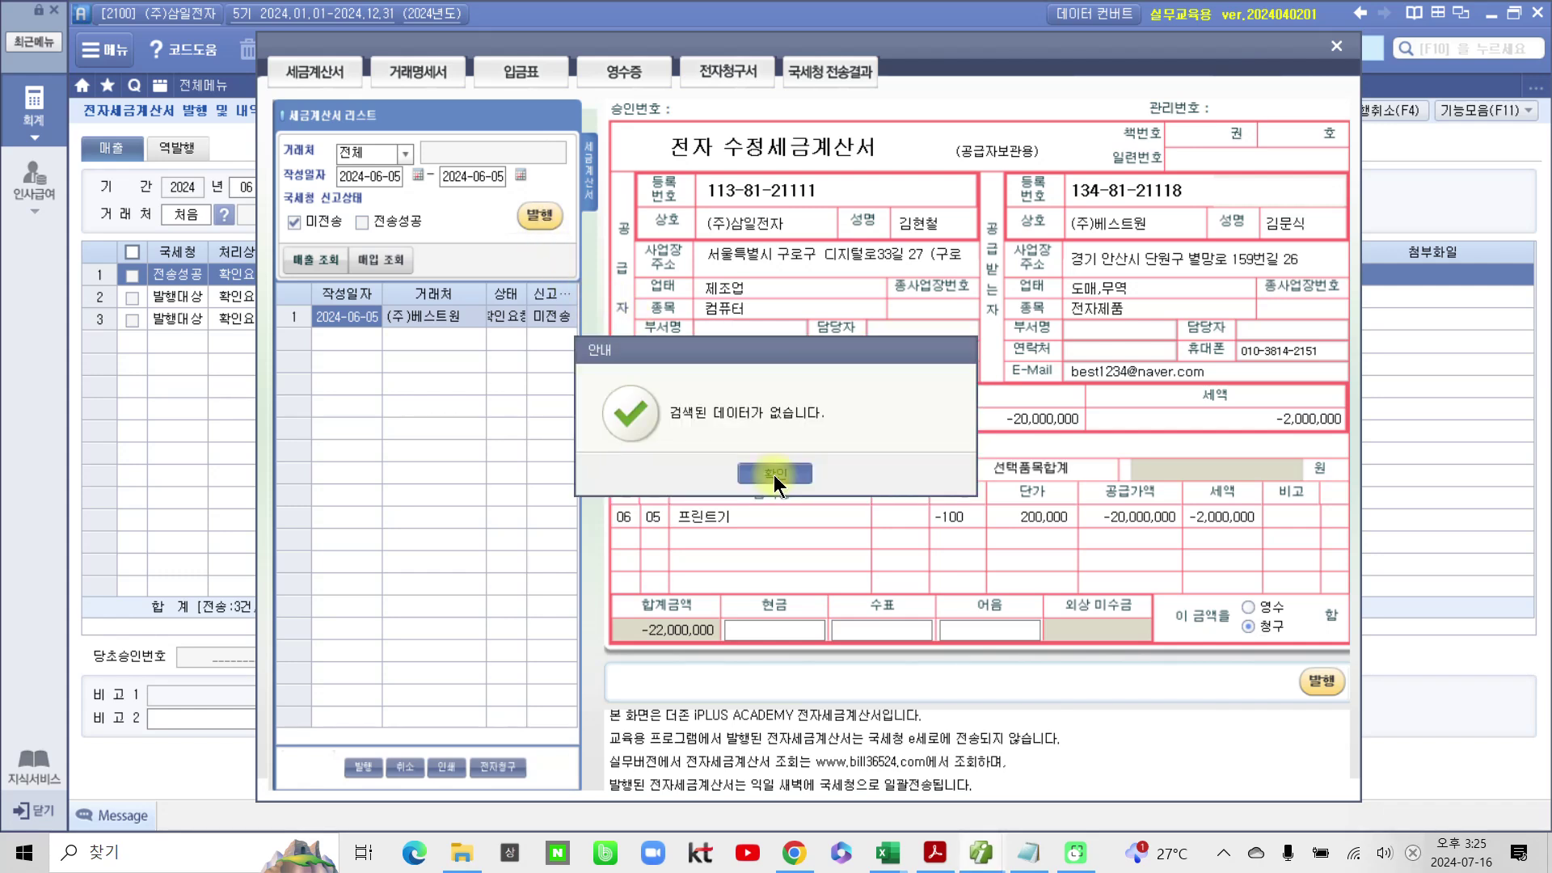
click(774, 474)
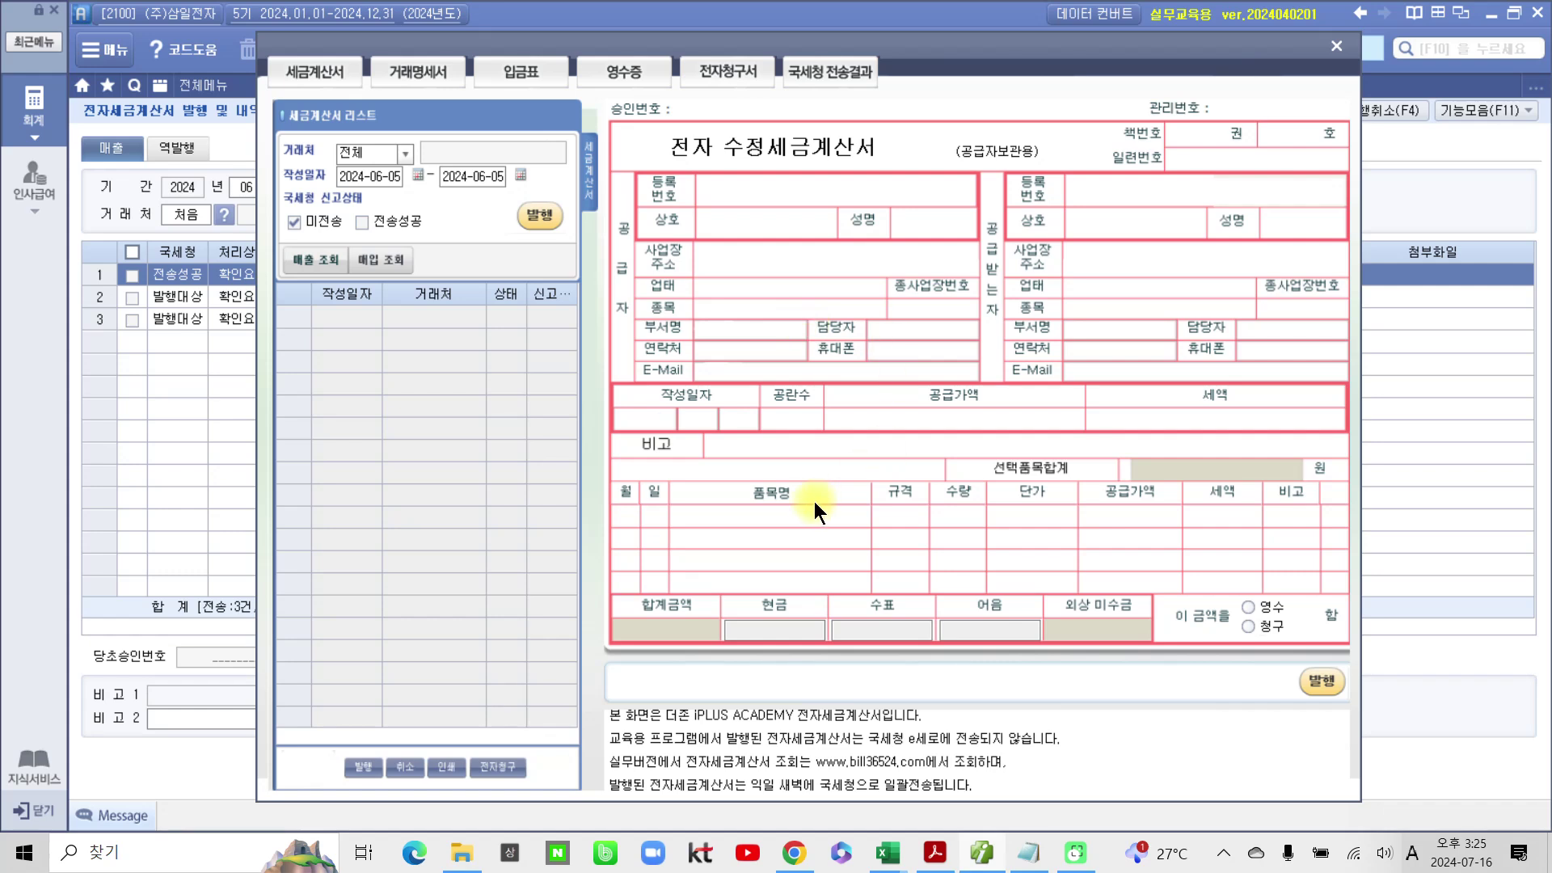
click(1337, 46)
click(612, 95)
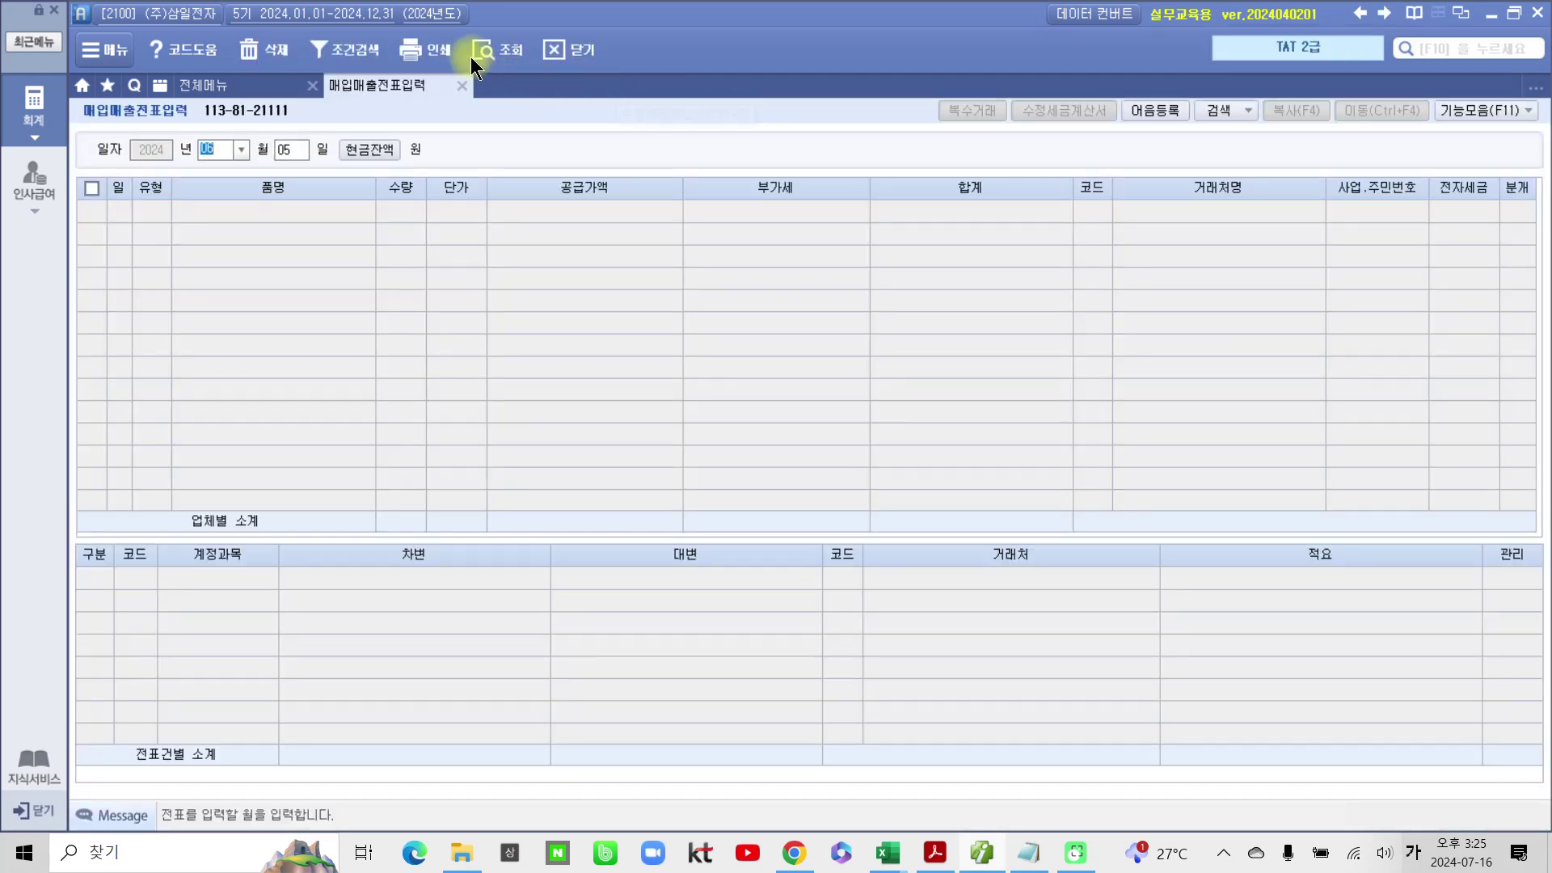
Step: Review the June 5 reversal and zero-rated printer journal entries, then switch to the textbook PDF
click(485, 49)
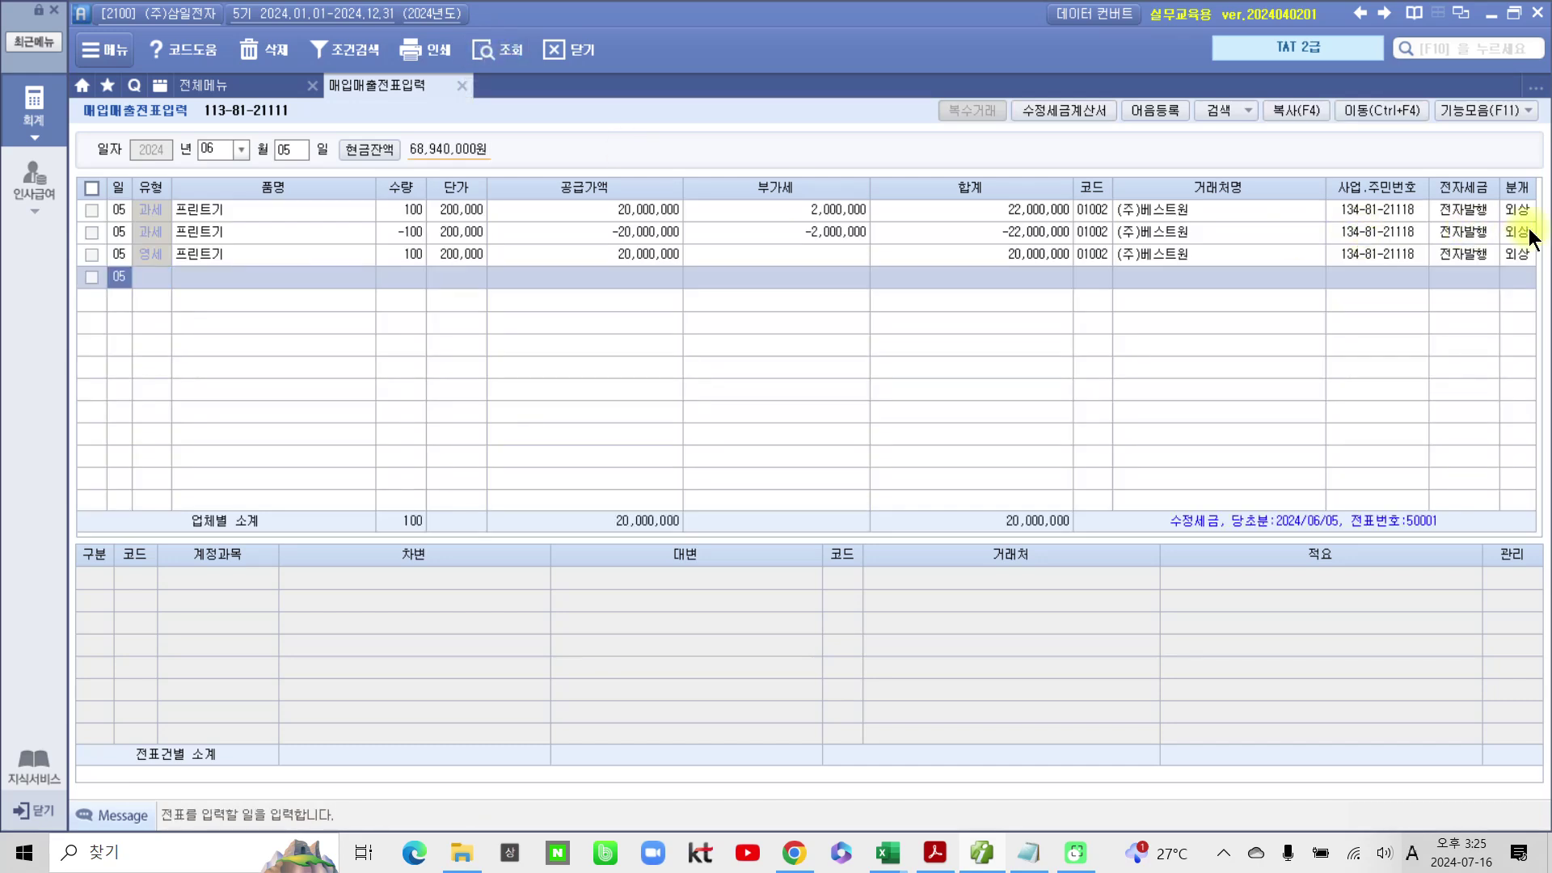
click(1526, 231)
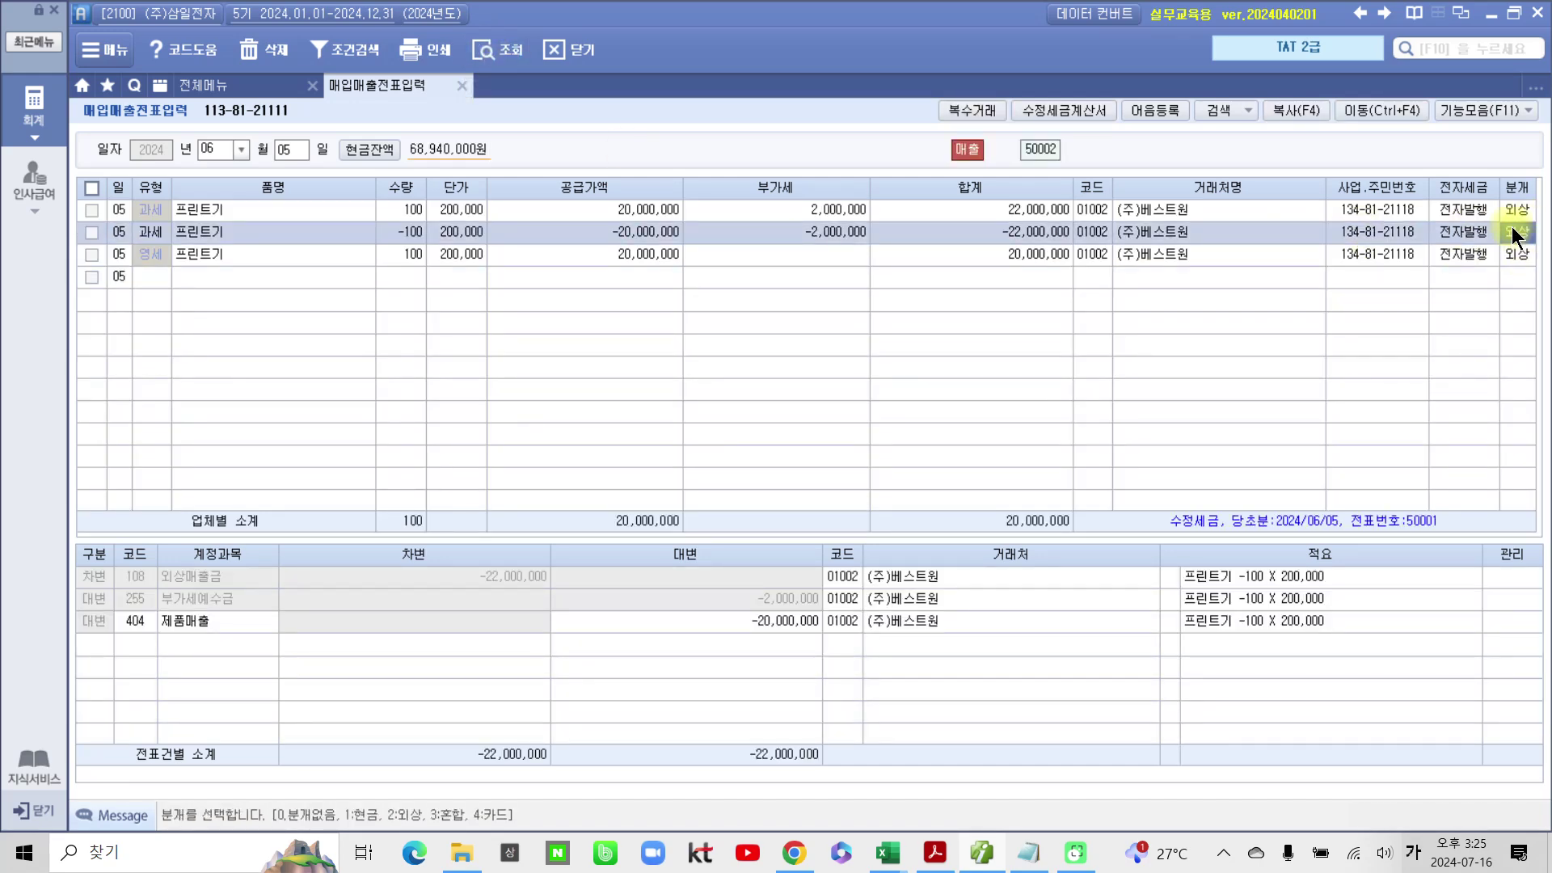
click(1515, 248)
key(Up)
click(1516, 254)
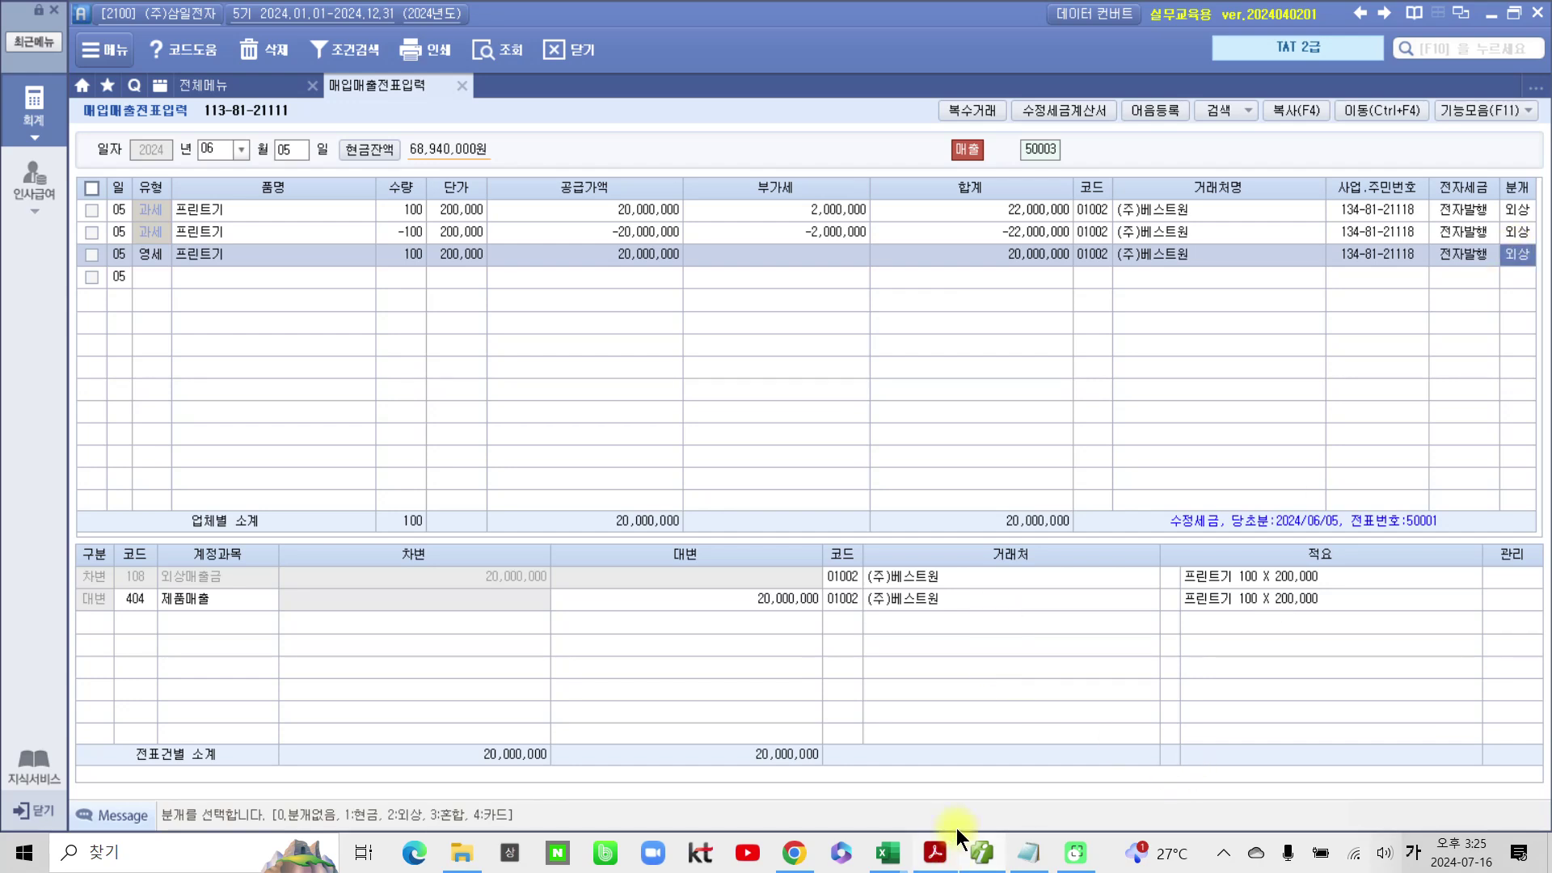
click(1025, 864)
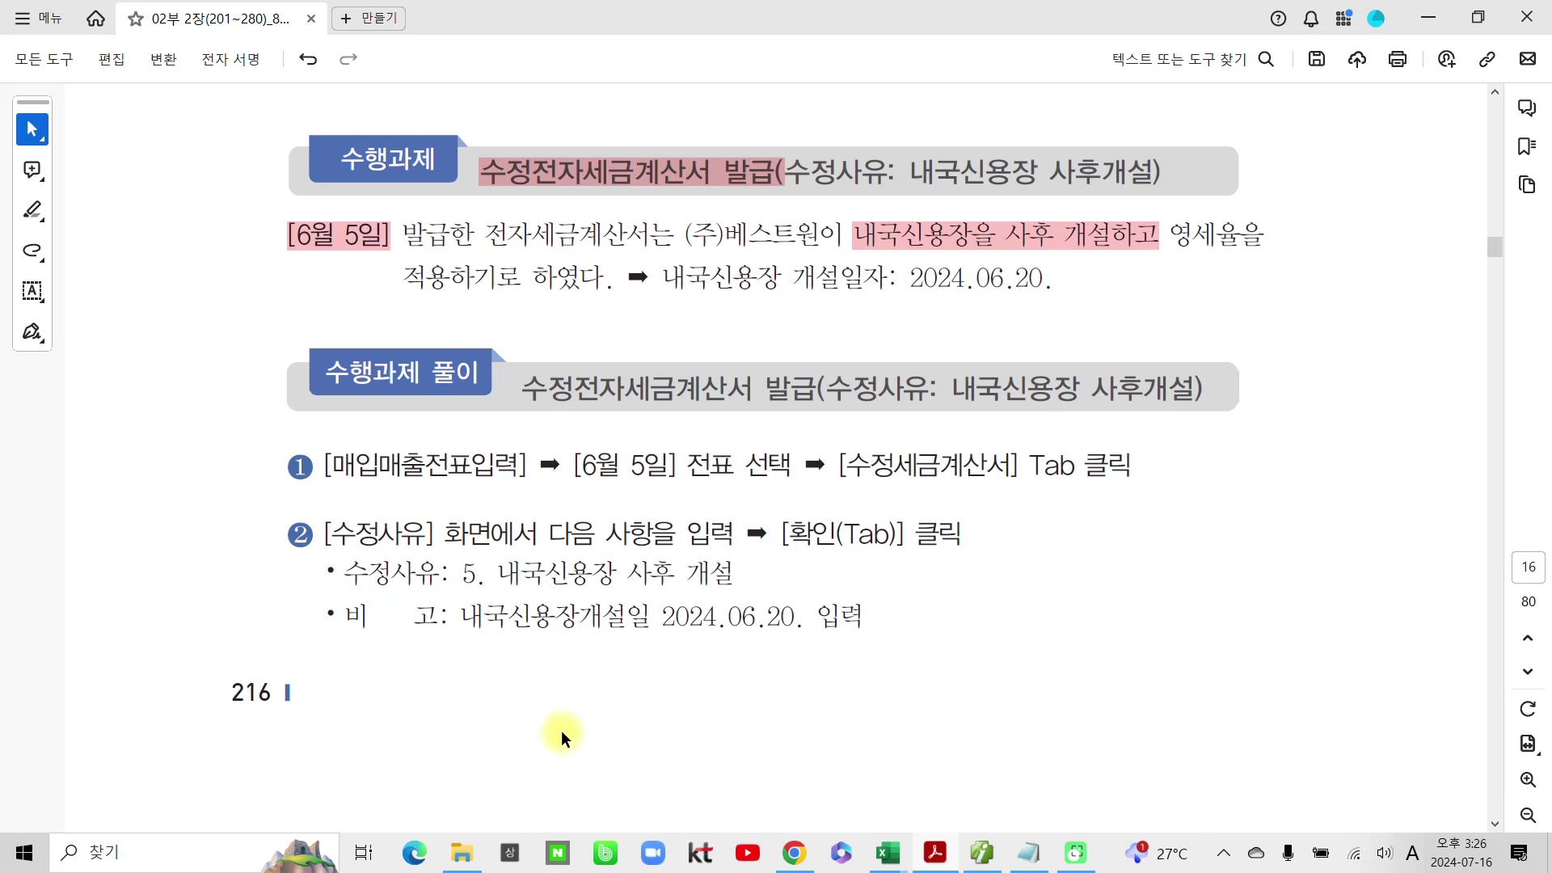
Step: Scroll to page 18's duplicate-issuance task and highlight [6월 6일] in pink
scroll(540, 731, down, 12)
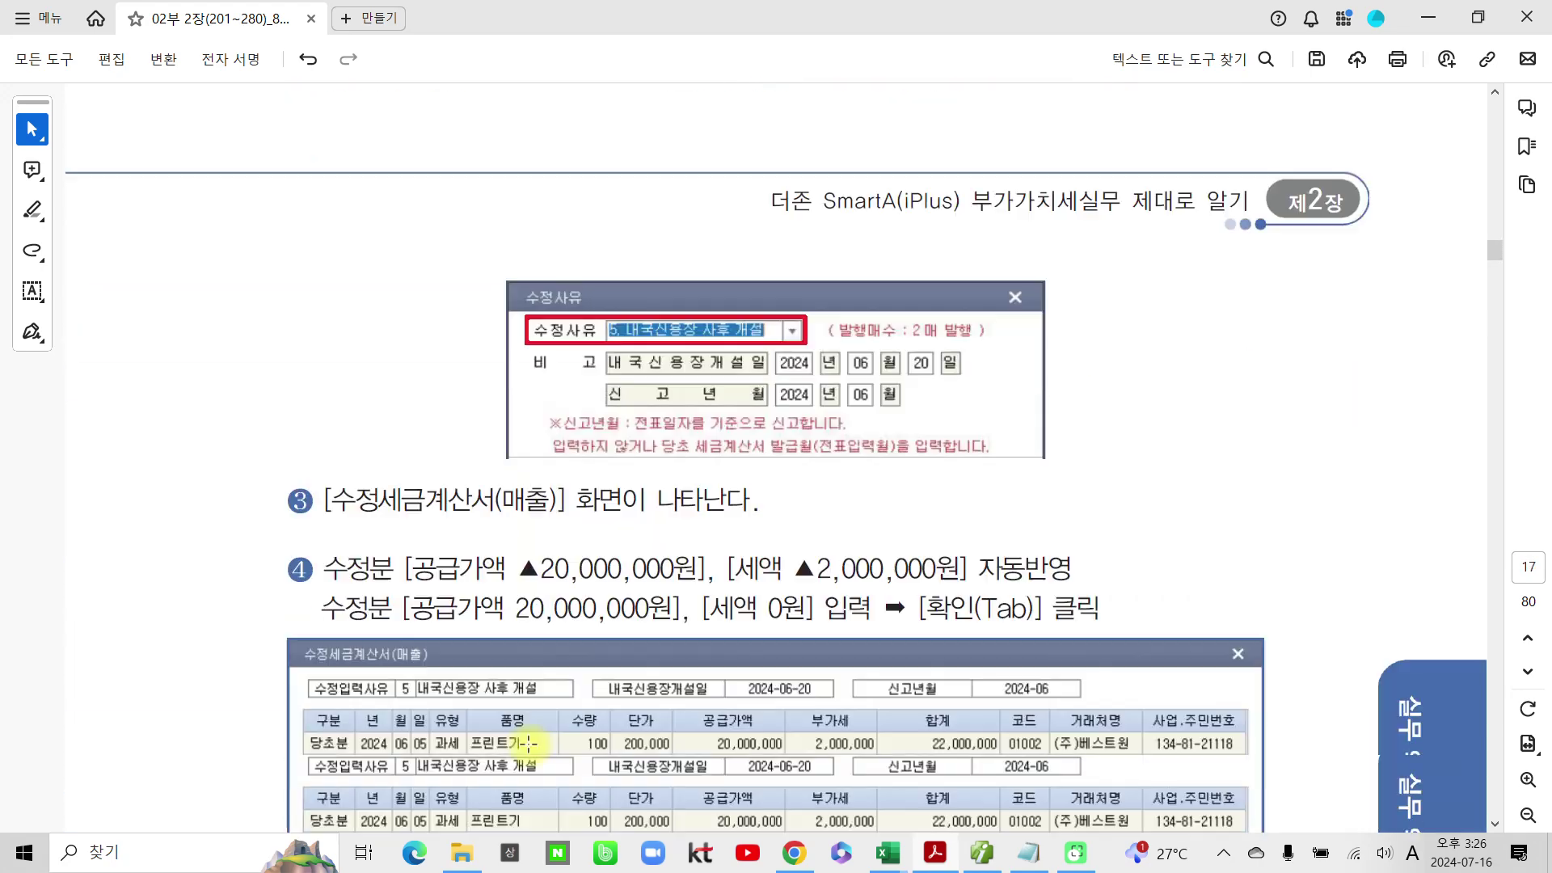
scroll(527, 744, down, 10)
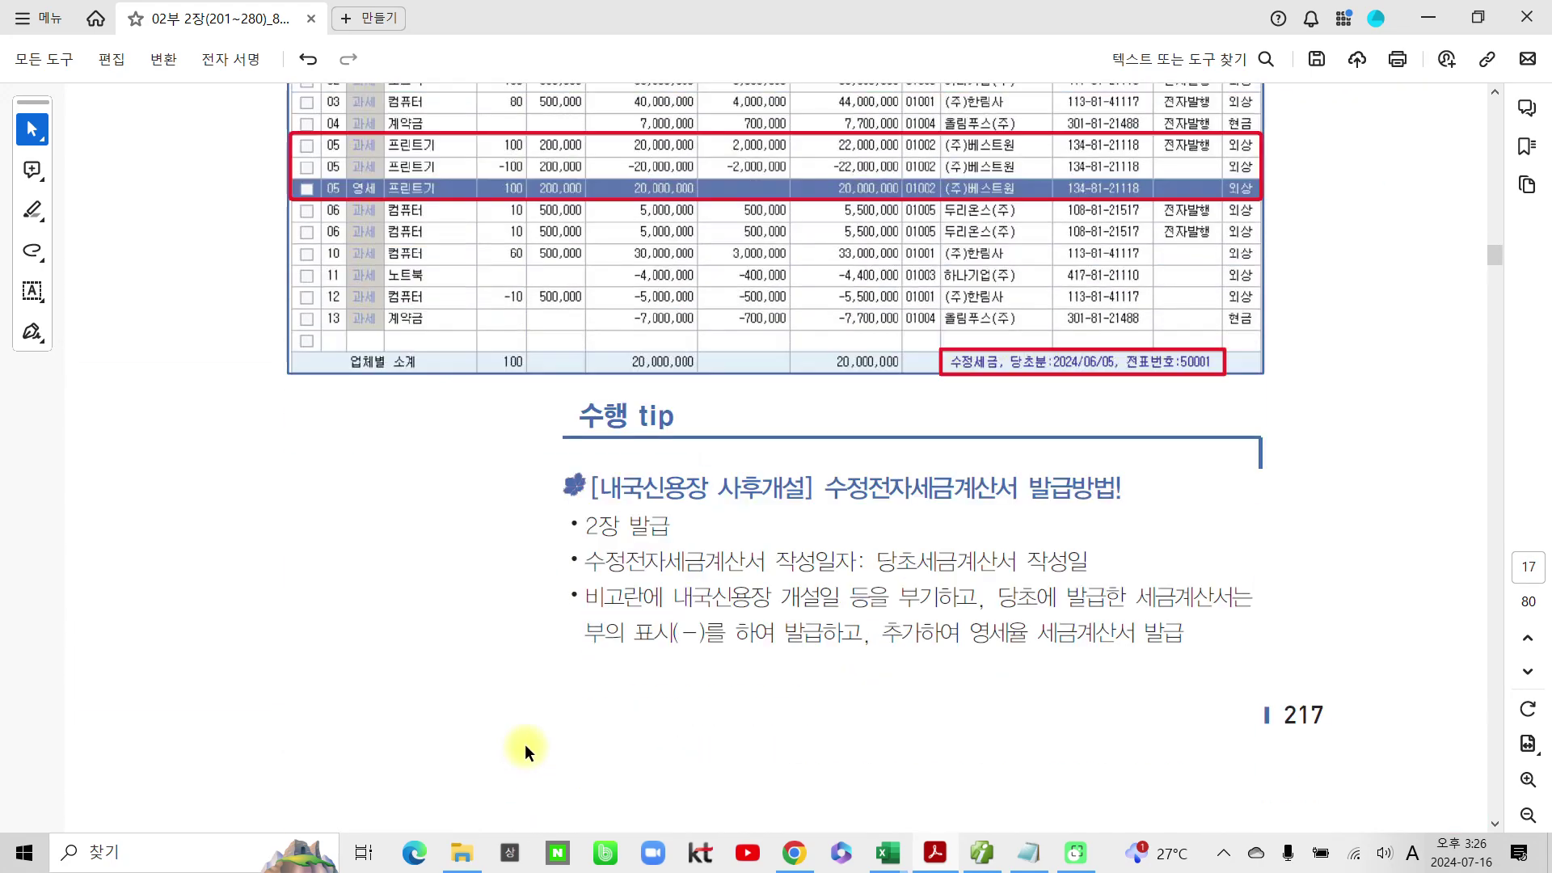
scroll(526, 744, down, 10)
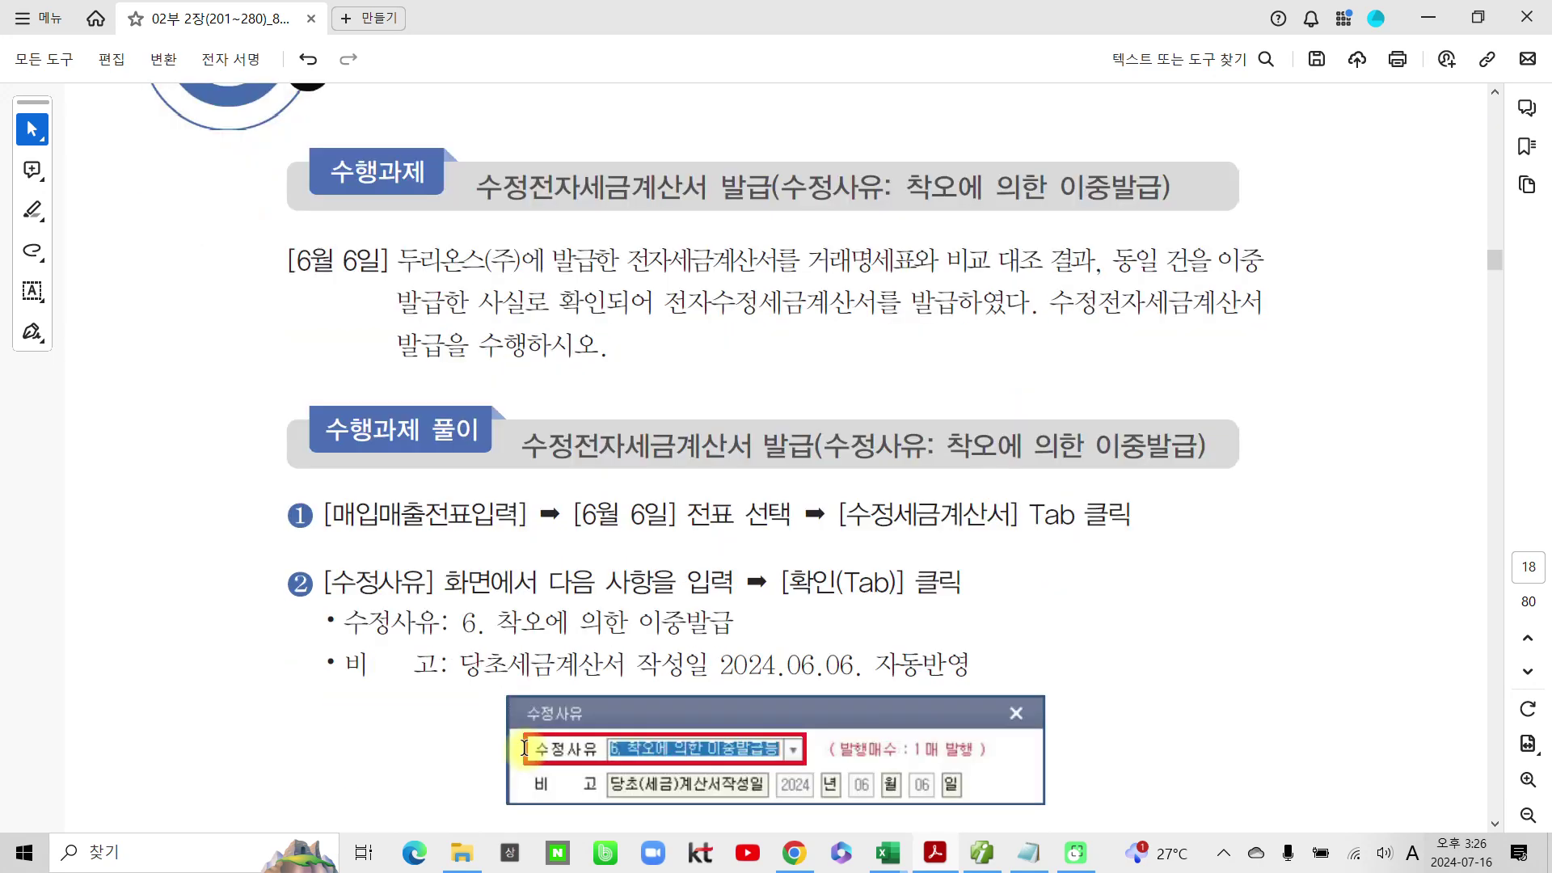
drag(389, 260, 289, 269)
click(364, 303)
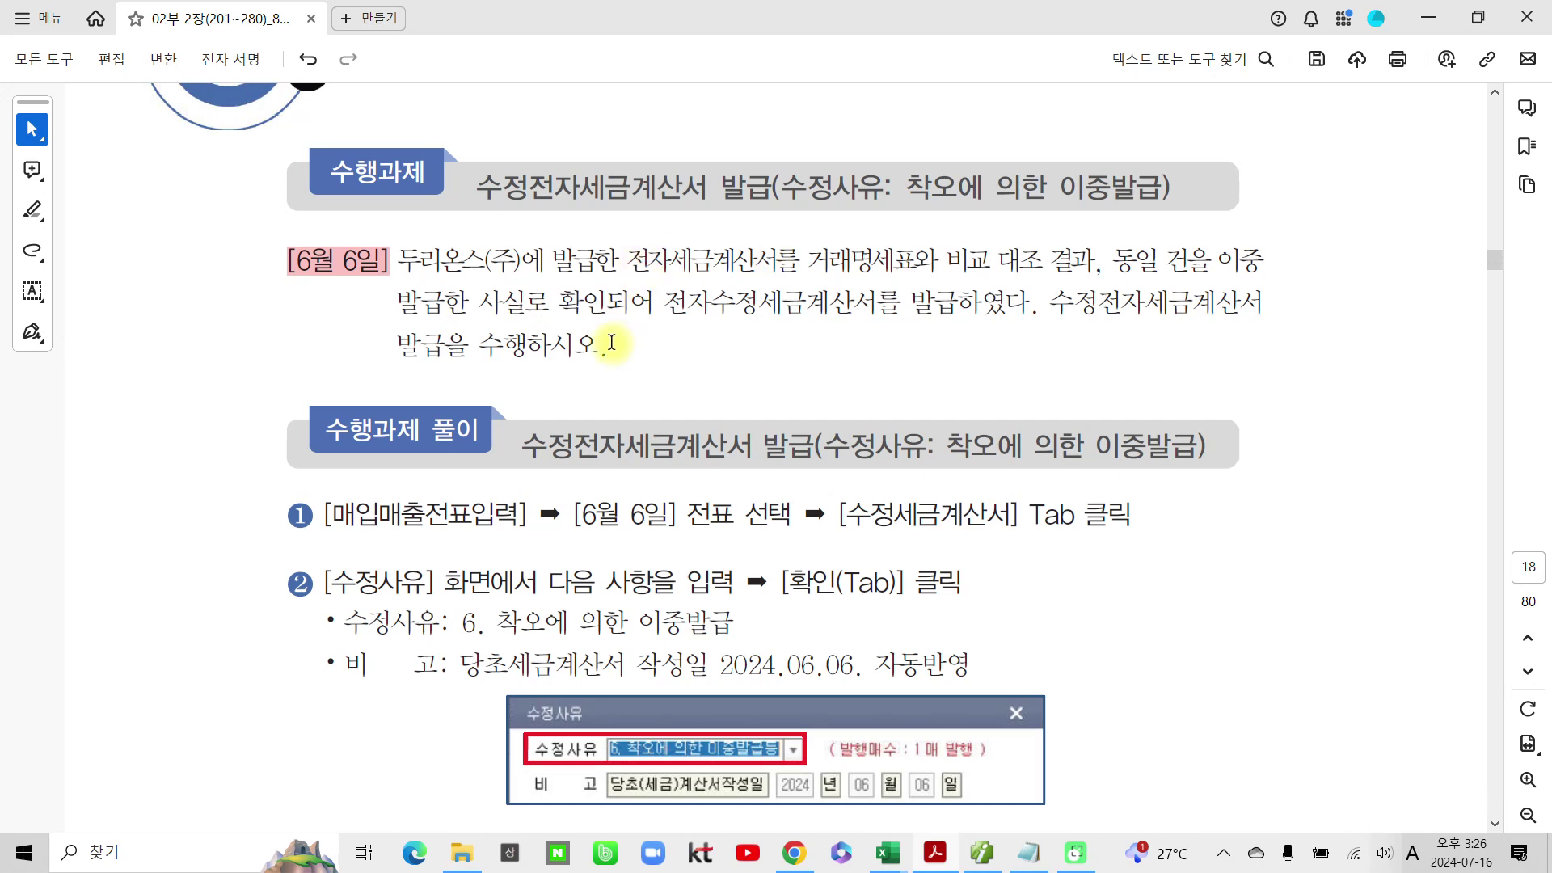
mouse_move(275, 247)
mouse_down()
mouse_move(417, 300)
mouse_move(266, 253)
mouse_up()
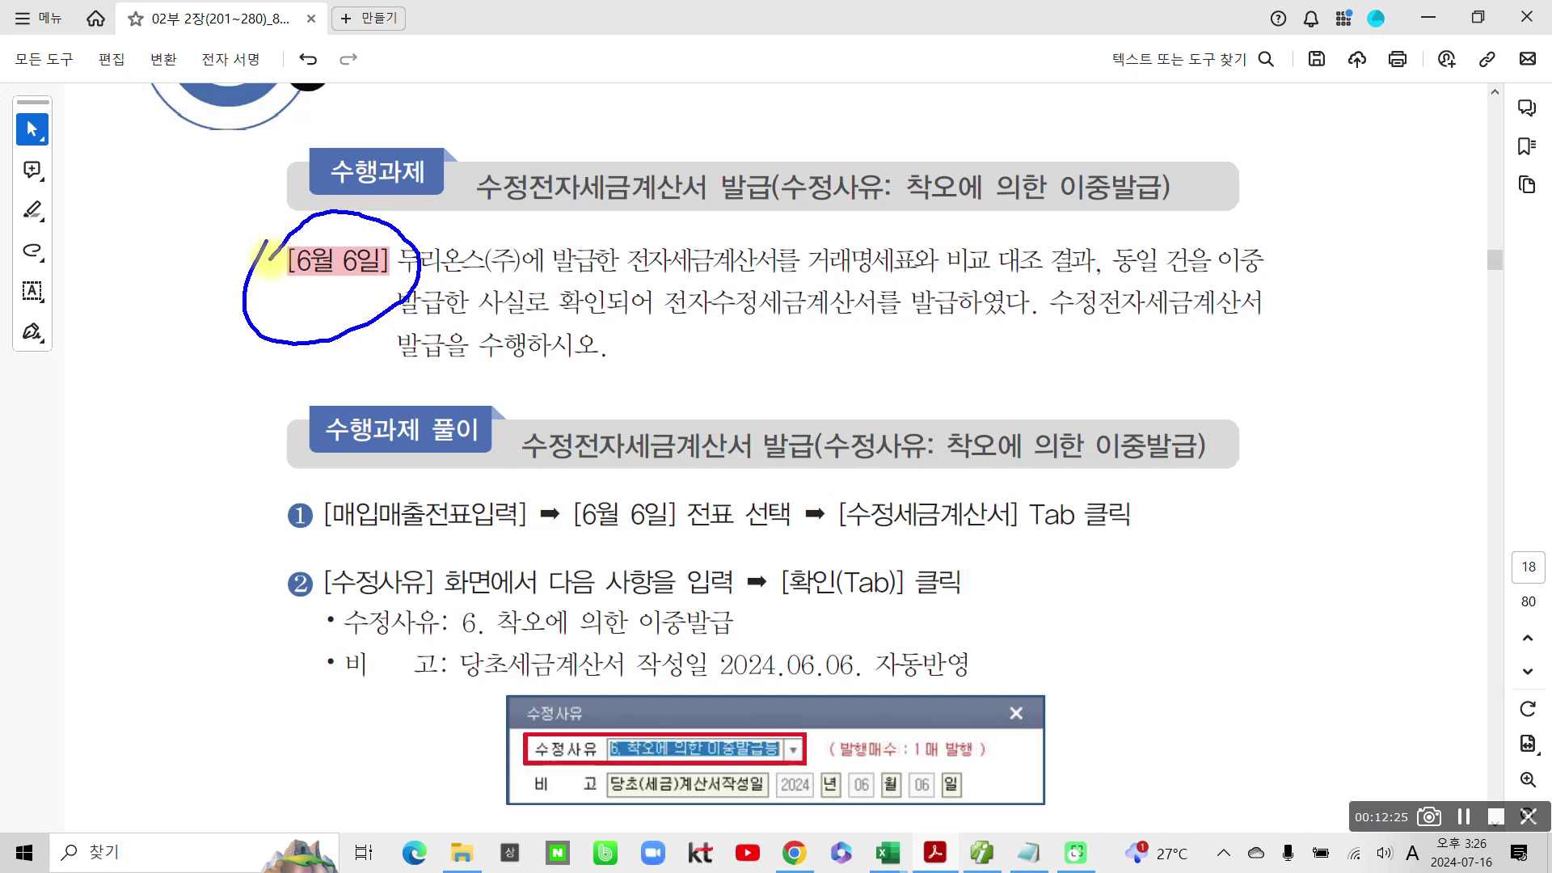
key(Escape)
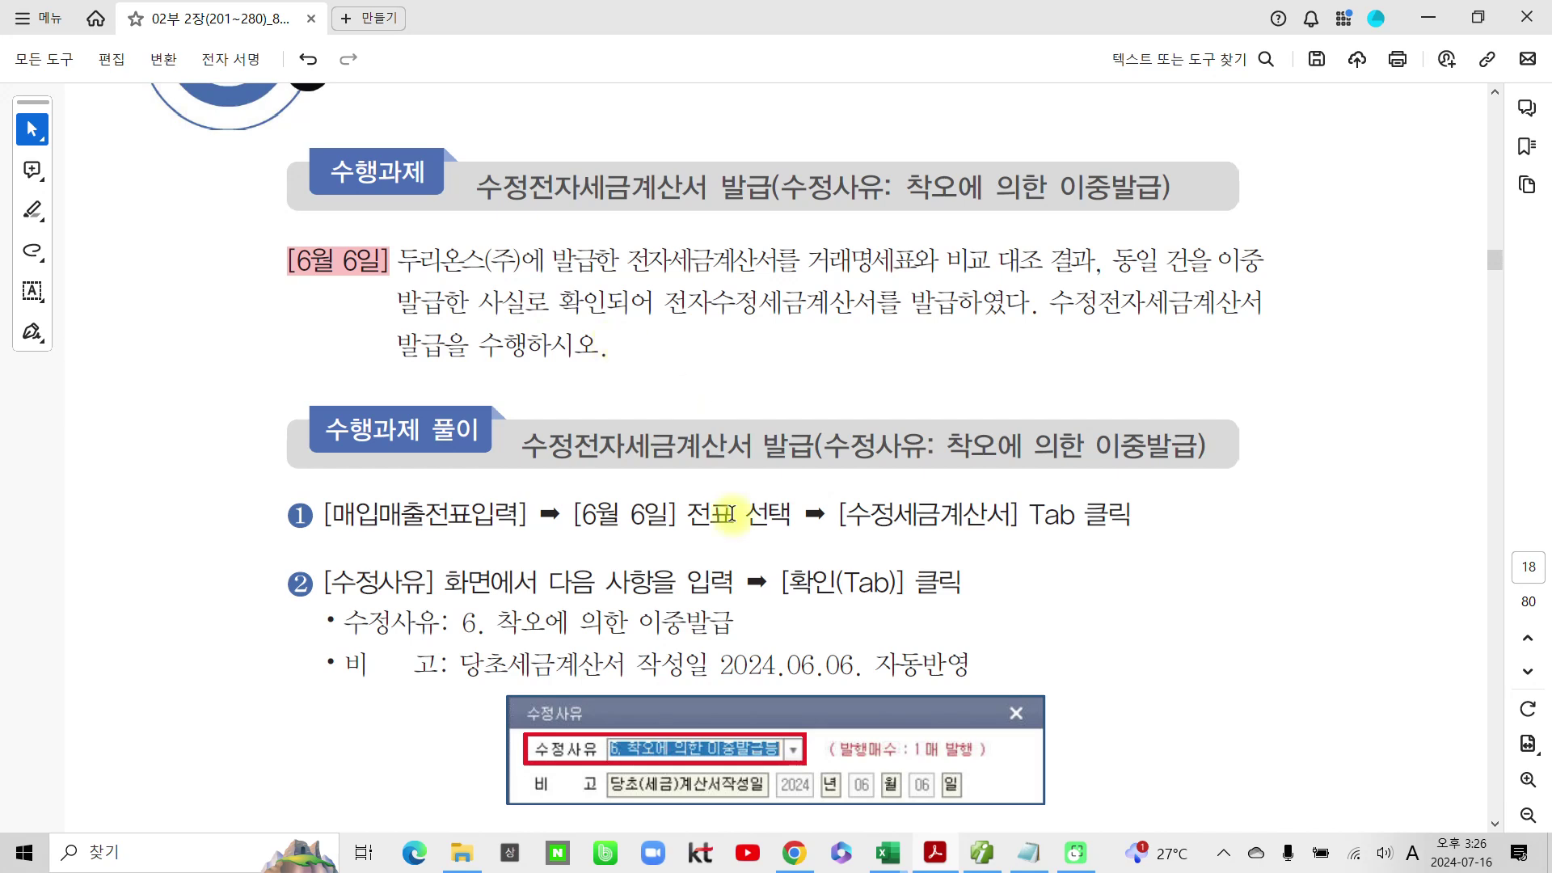
Step: Load the June 6 vouchers and tick the second 5,500,000 컴퓨터 sale for amendment
click(980, 864)
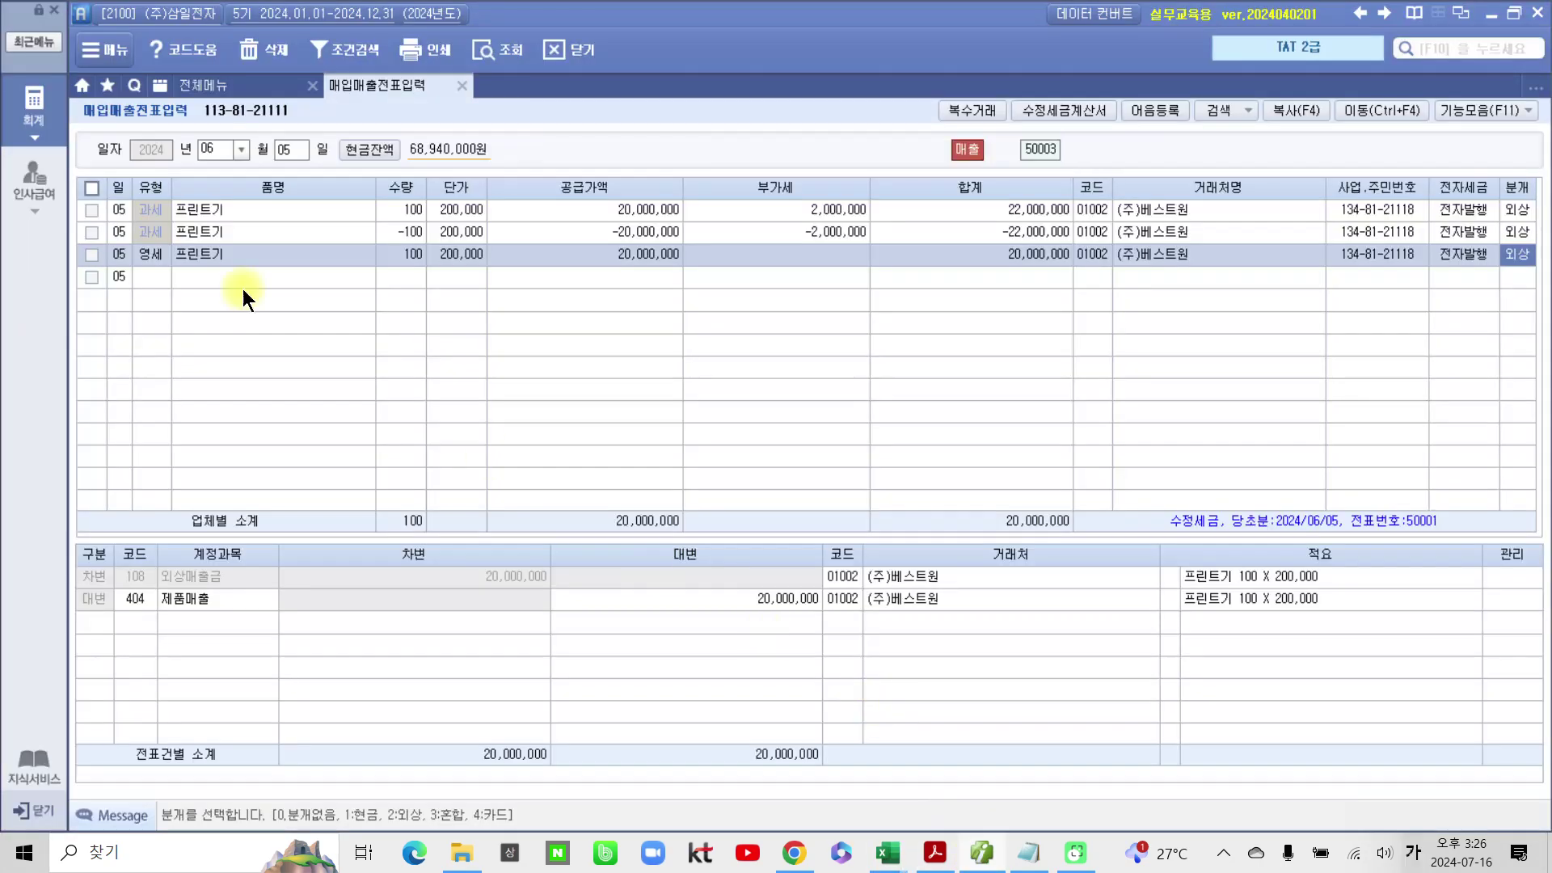
click(301, 153)
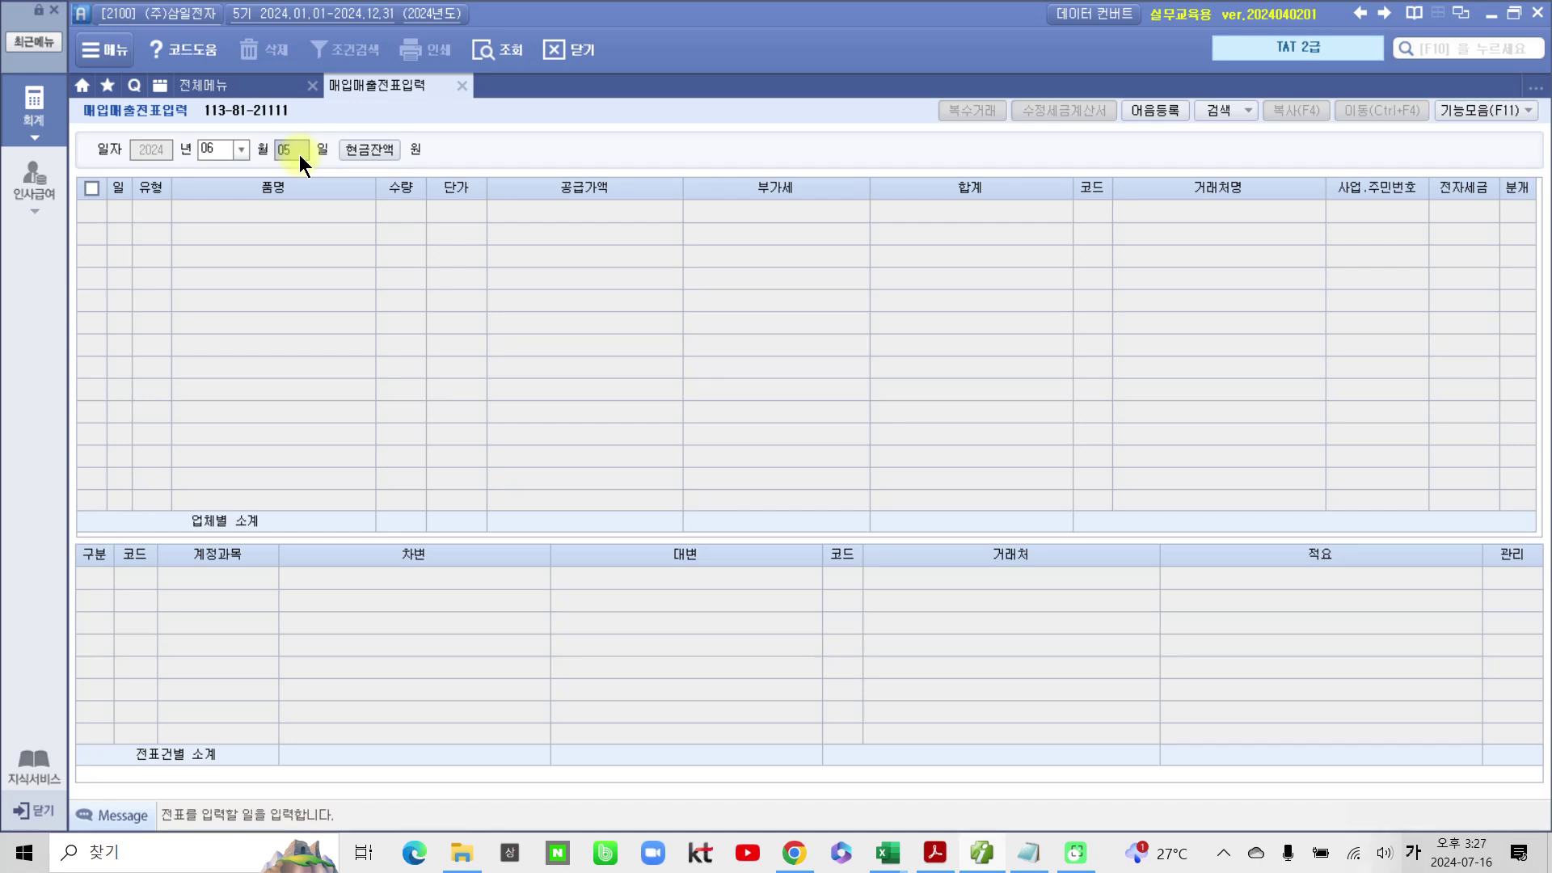
key(Return)
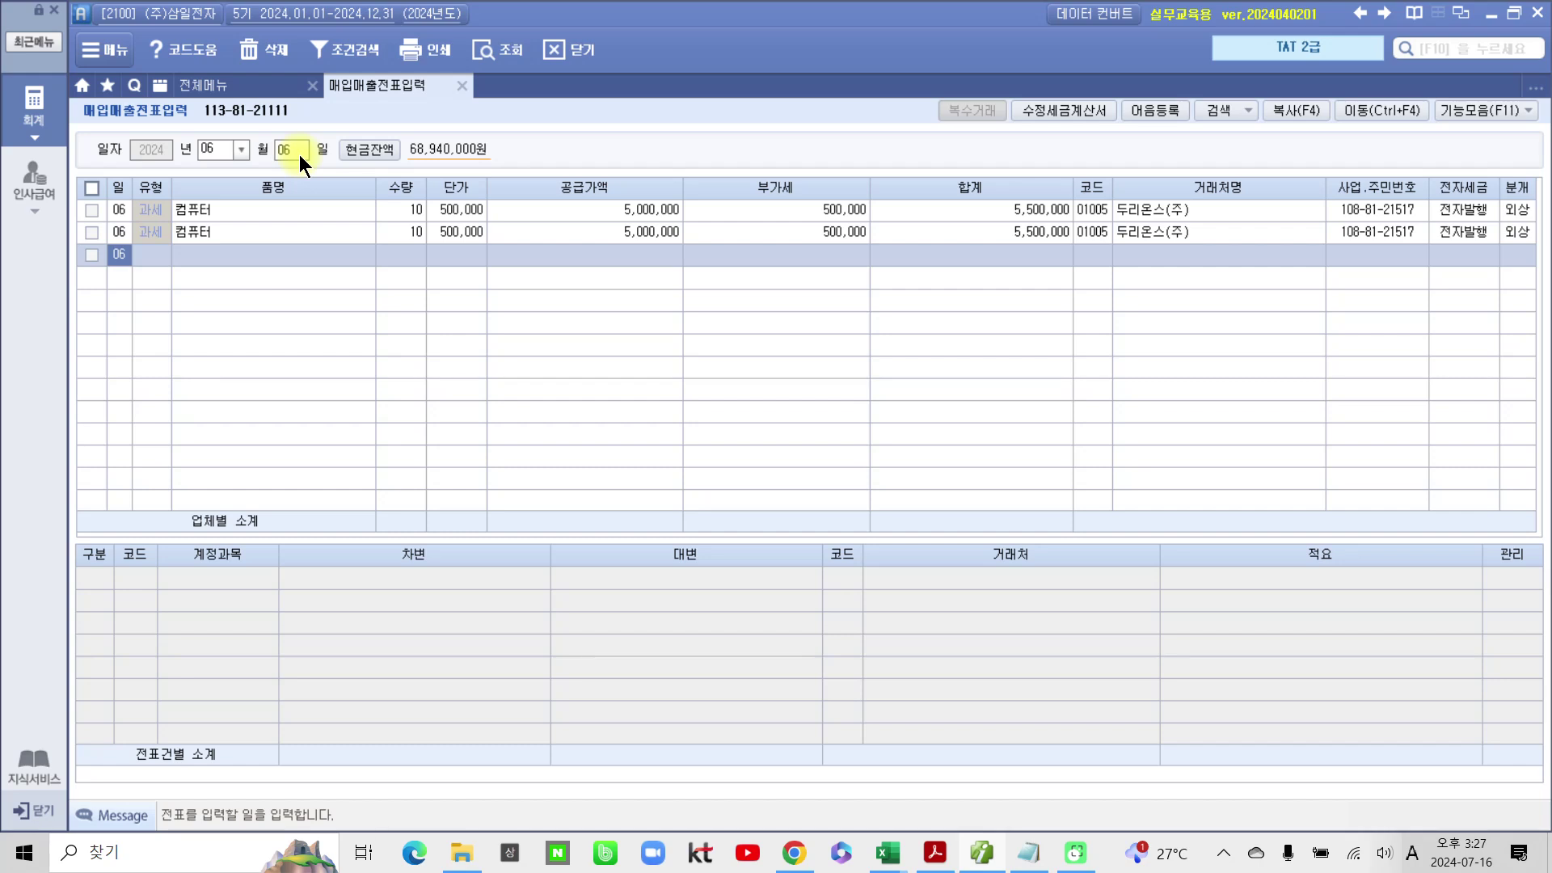
mouse_move(1516, 275)
mouse_down()
mouse_move(1468, 269)
mouse_move(1456, 335)
mouse_up()
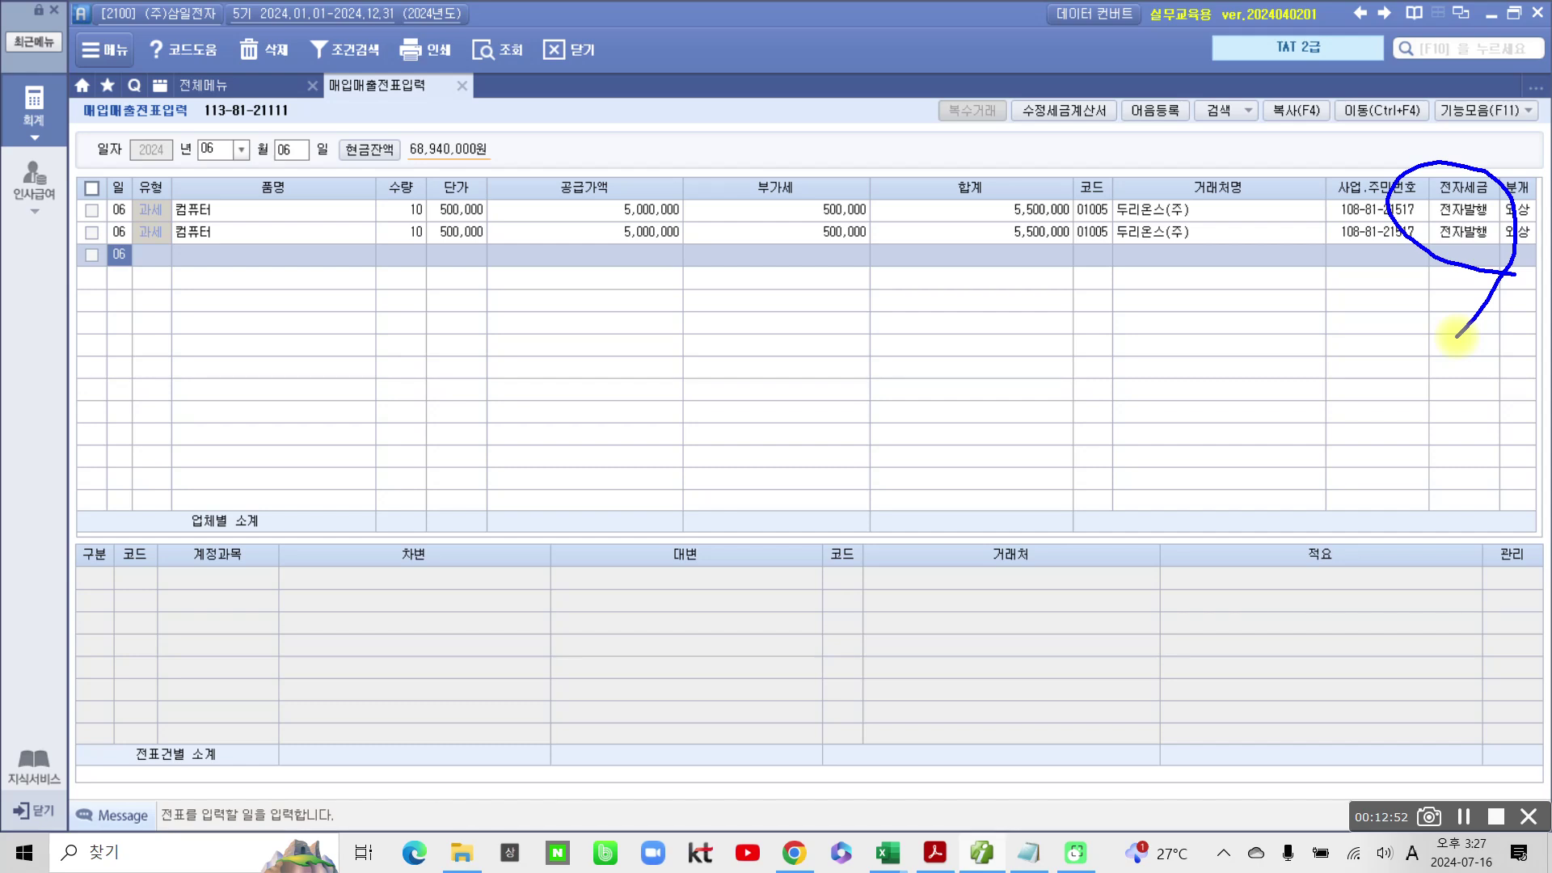
drag(71, 227, 113, 216)
key(Escape)
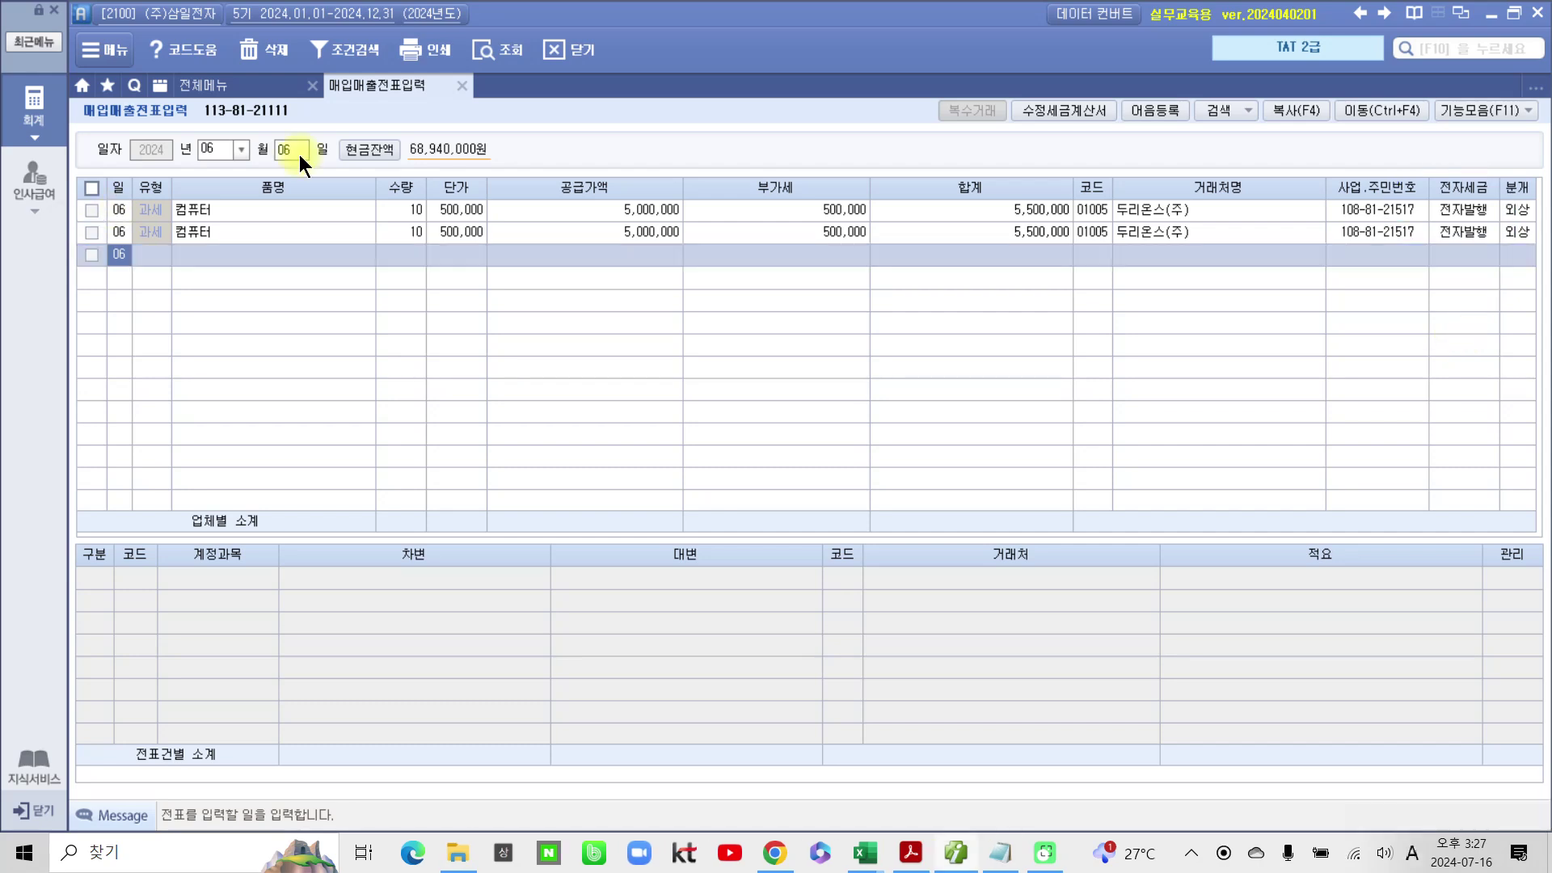
click(91, 234)
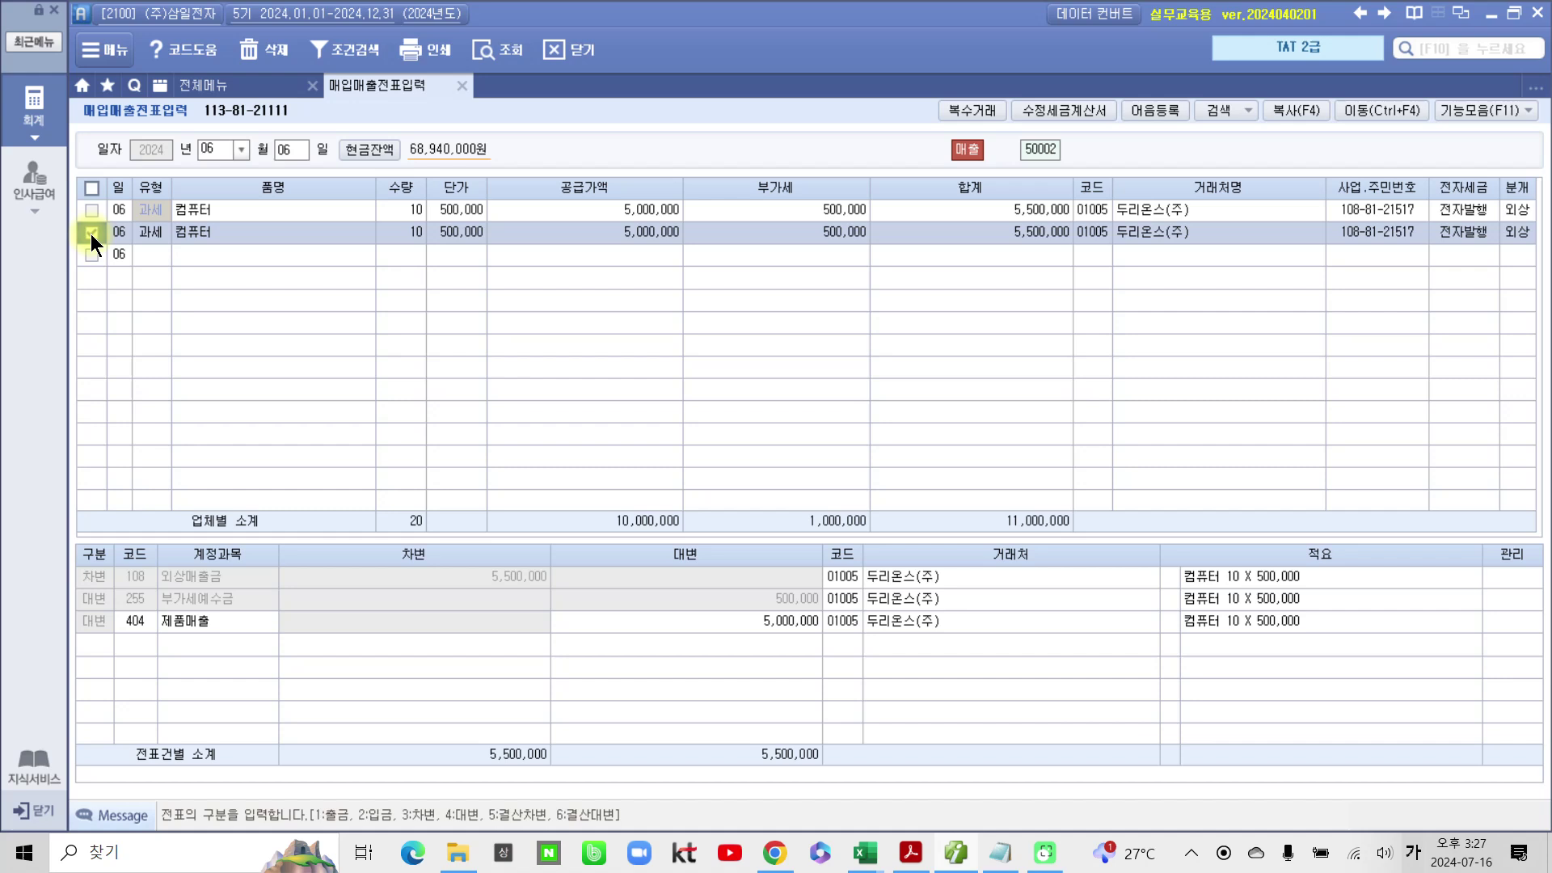
click(1067, 104)
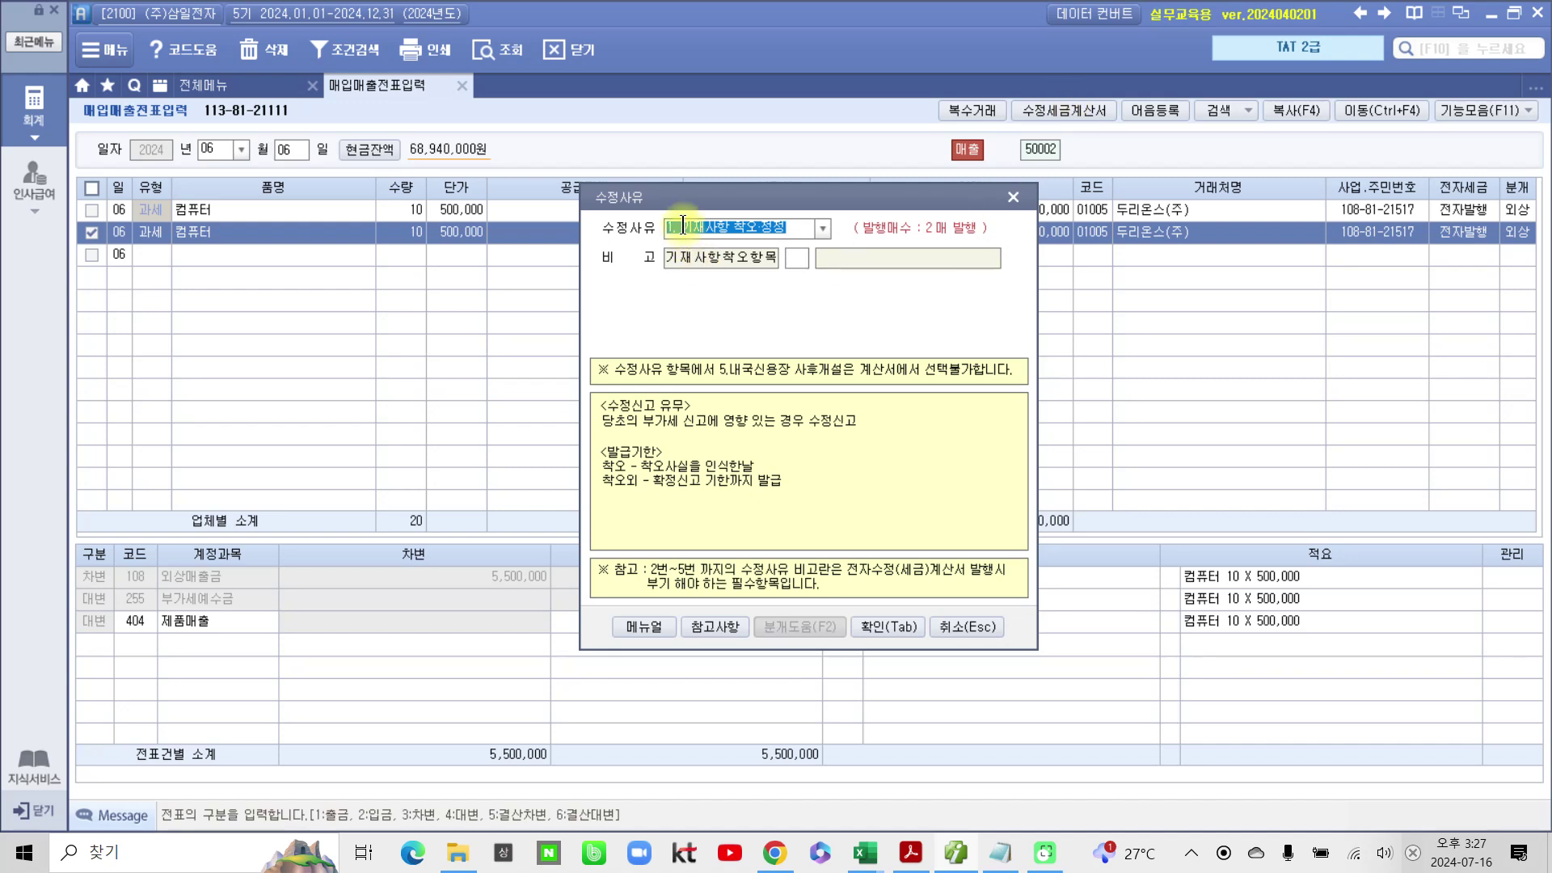
Step: Choose amendment reason 착오에 의한 이중발급 for the June 6 computer voucher
click(820, 227)
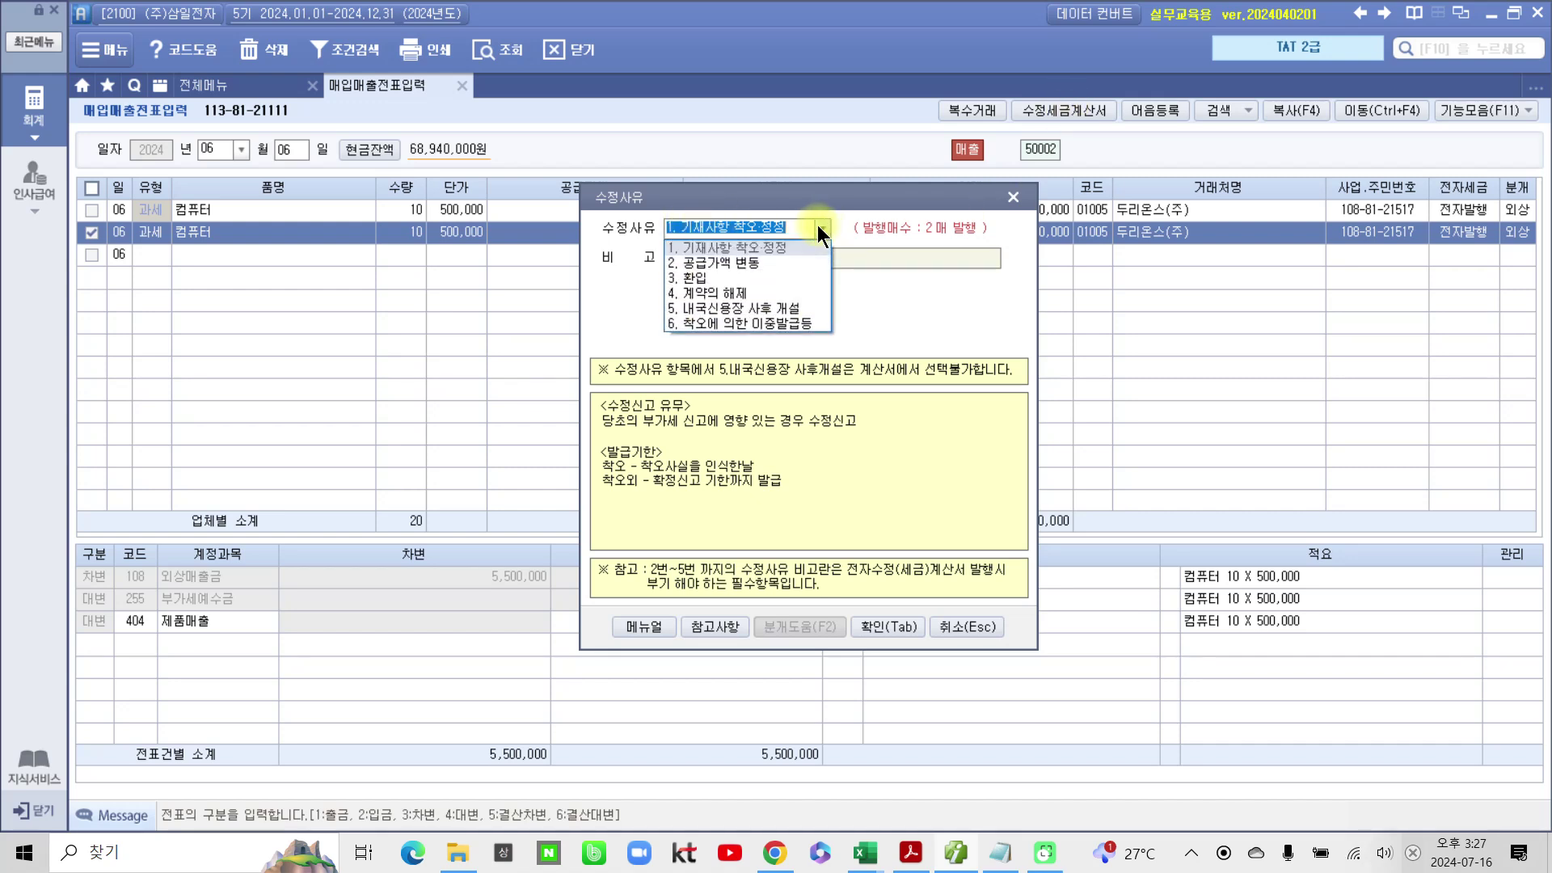
click(726, 323)
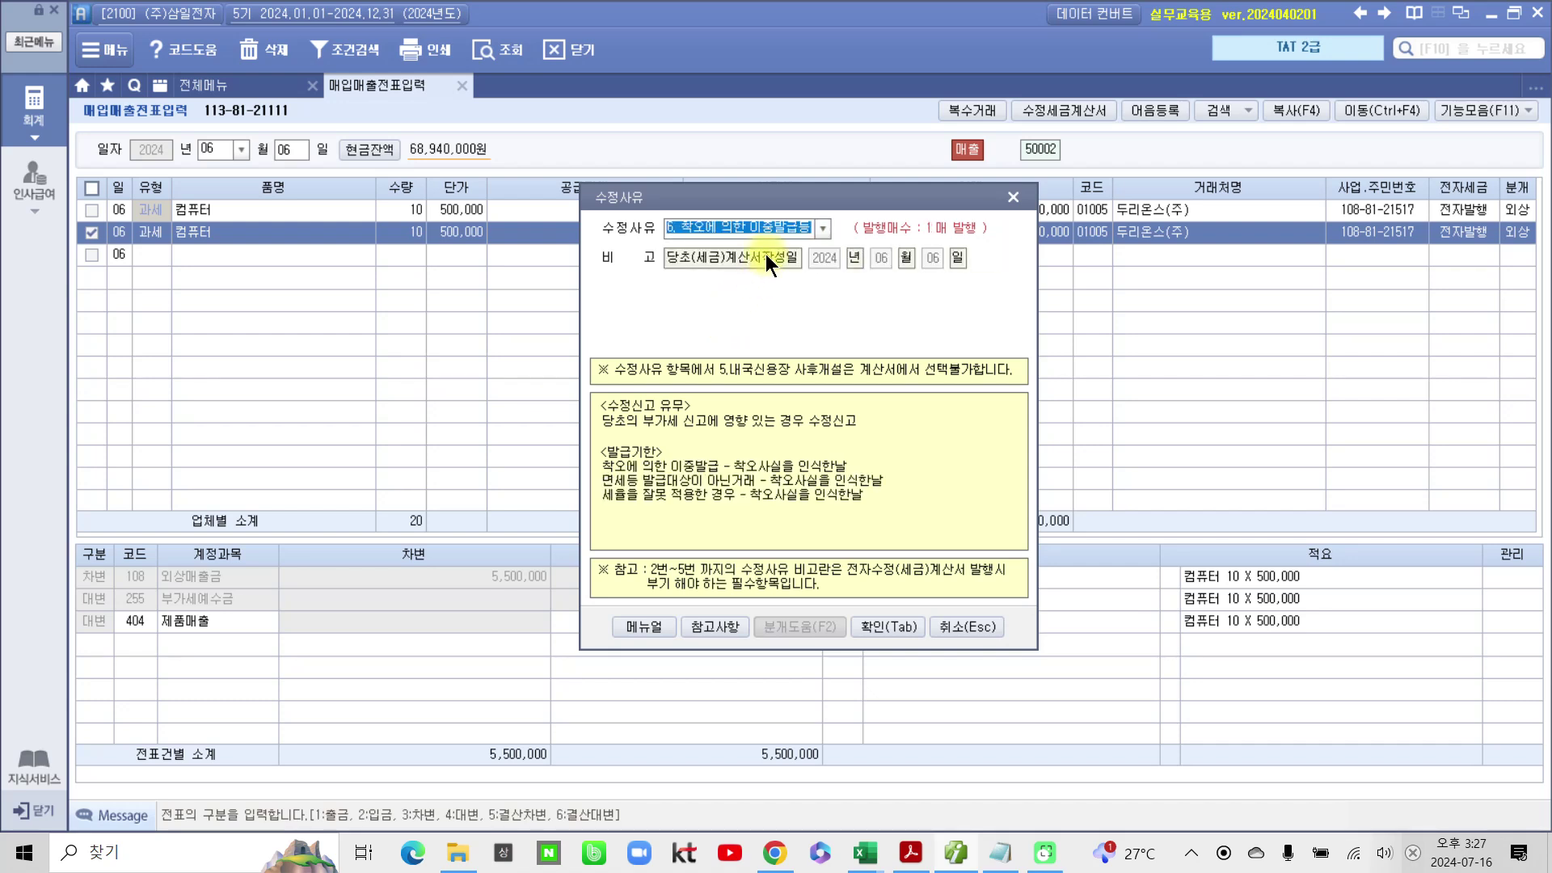
click(881, 626)
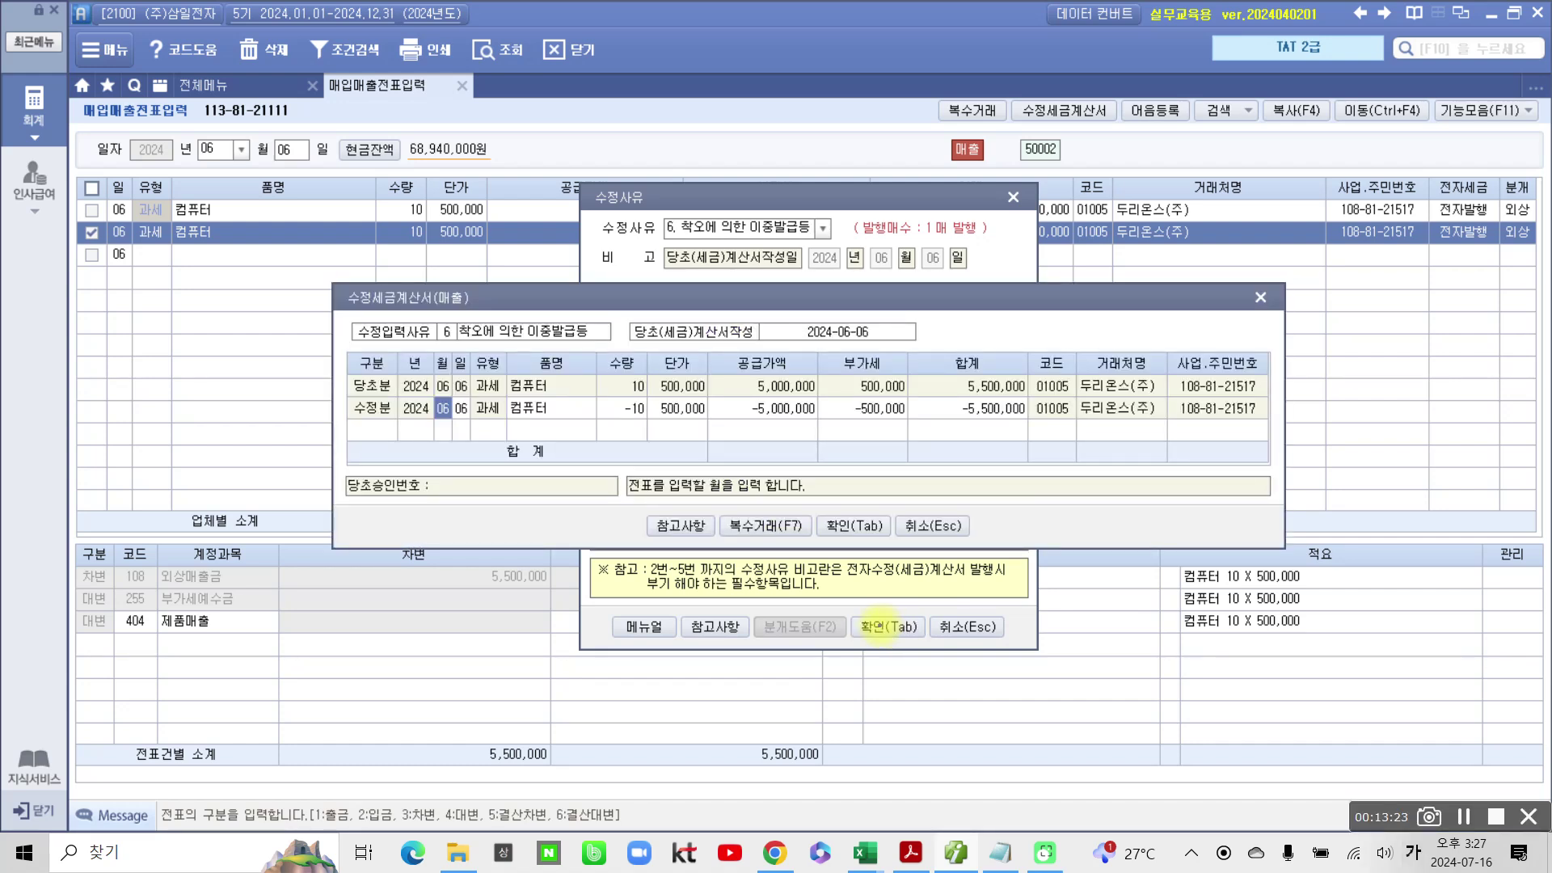
mouse_move(343, 414)
mouse_down()
mouse_move(404, 429)
mouse_move(340, 414)
mouse_up()
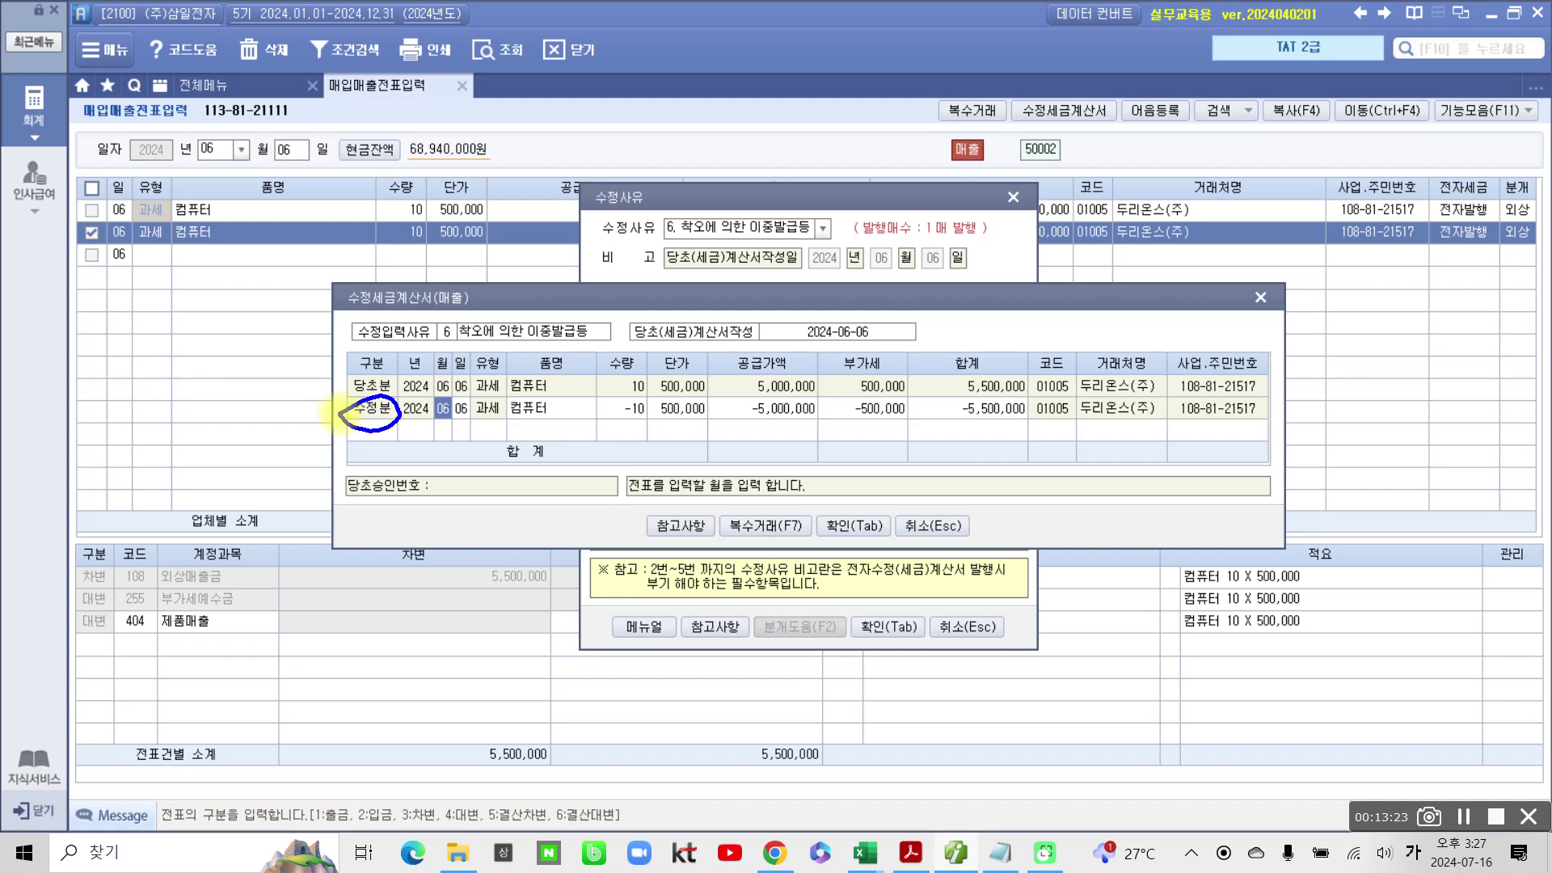
mouse_move(449, 433)
mouse_down()
mouse_move(409, 404)
mouse_move(456, 437)
mouse_up()
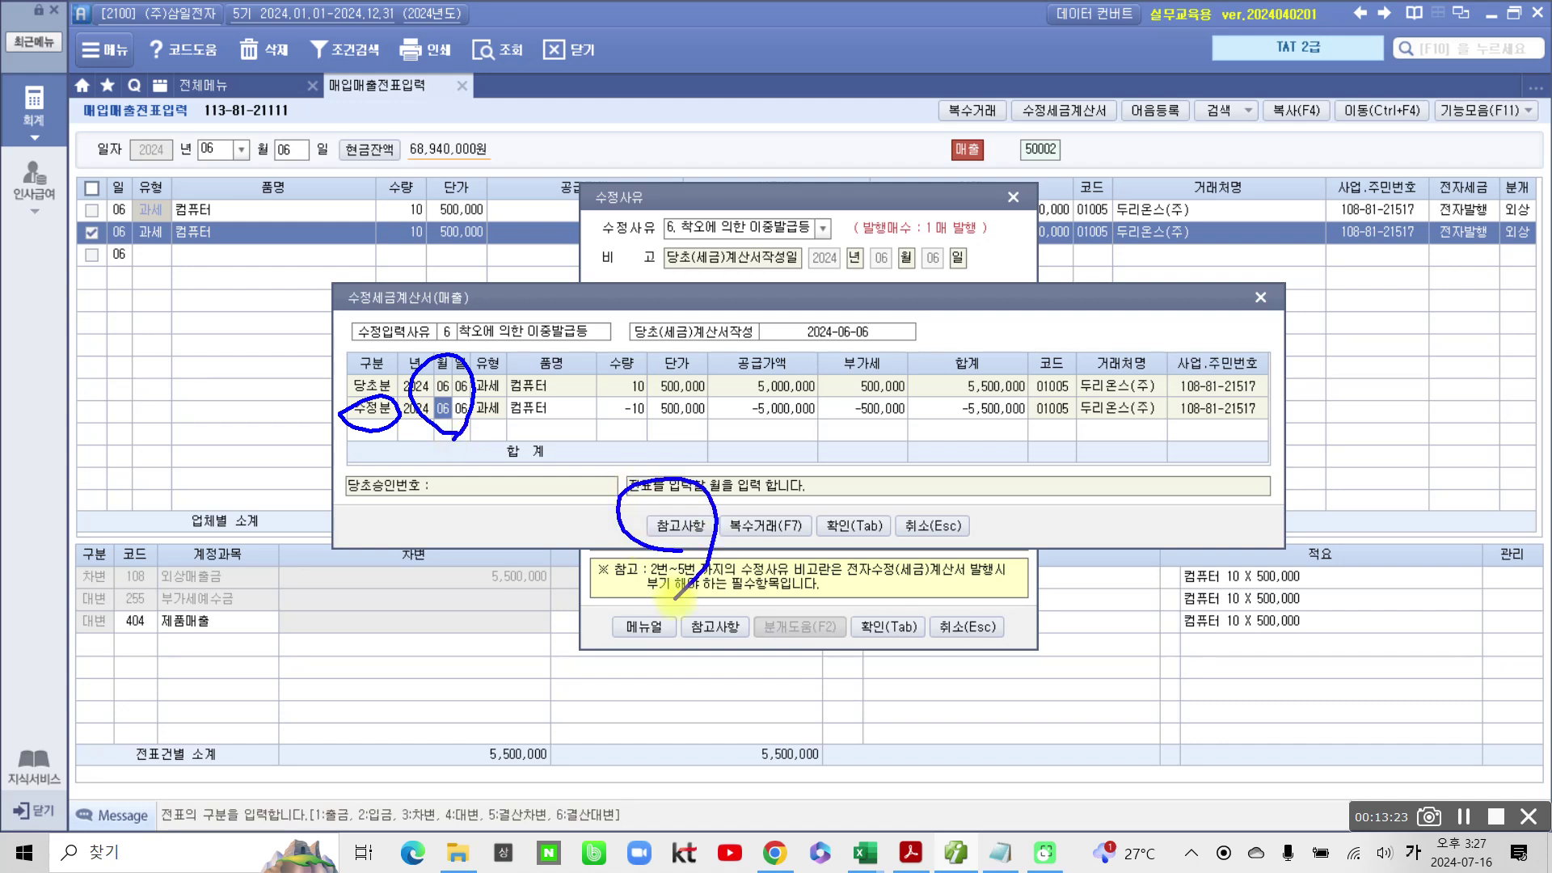
key(Escape)
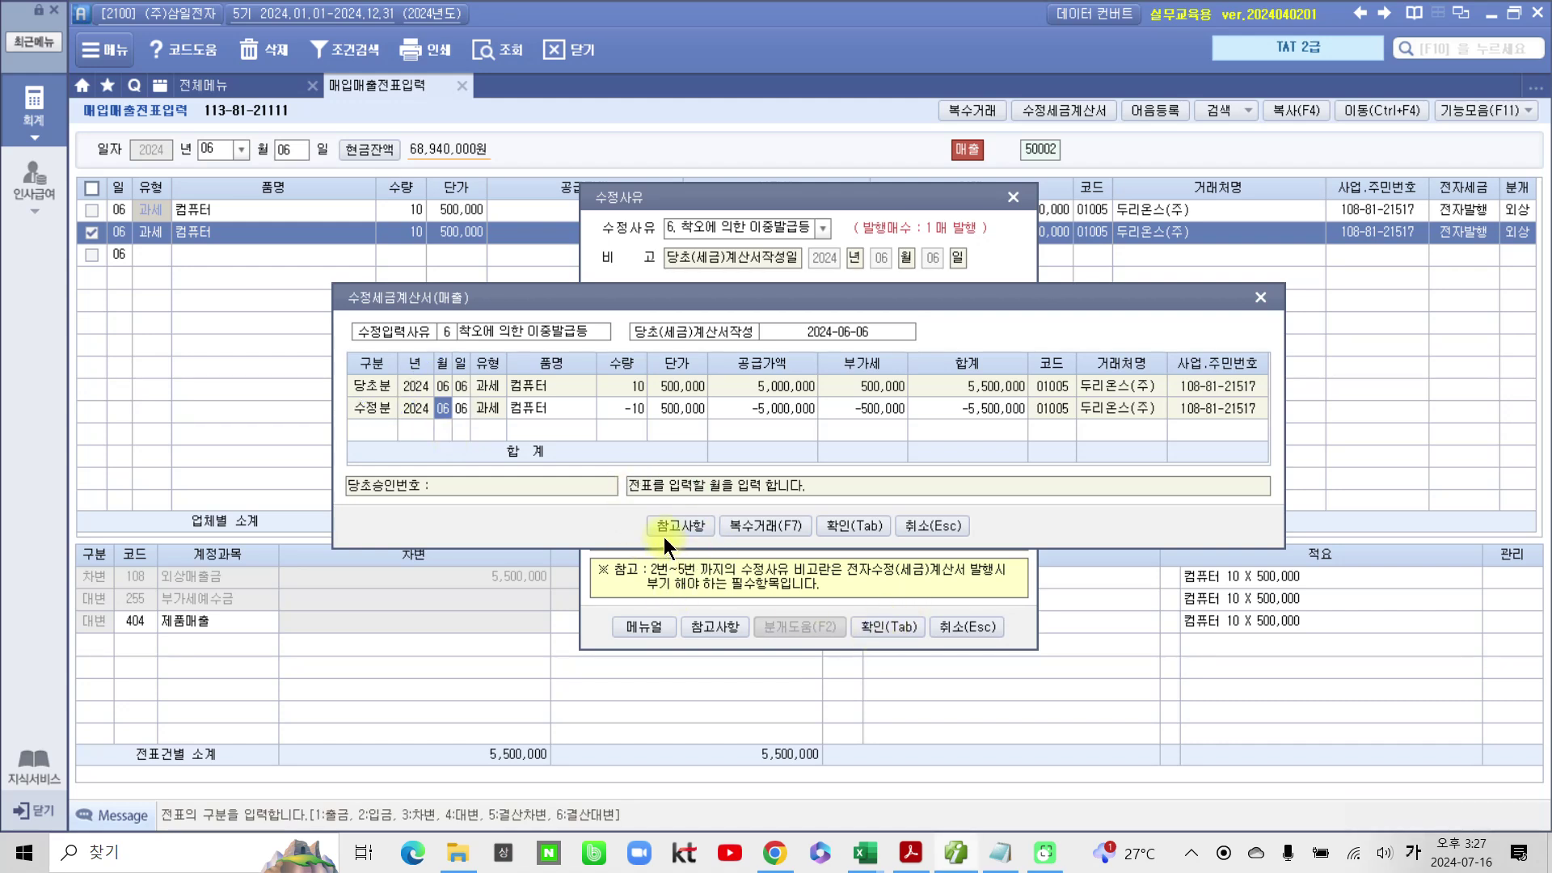
Step: Consult the reasons reference table, then save the −10 × 500,000 reversal entry
click(666, 532)
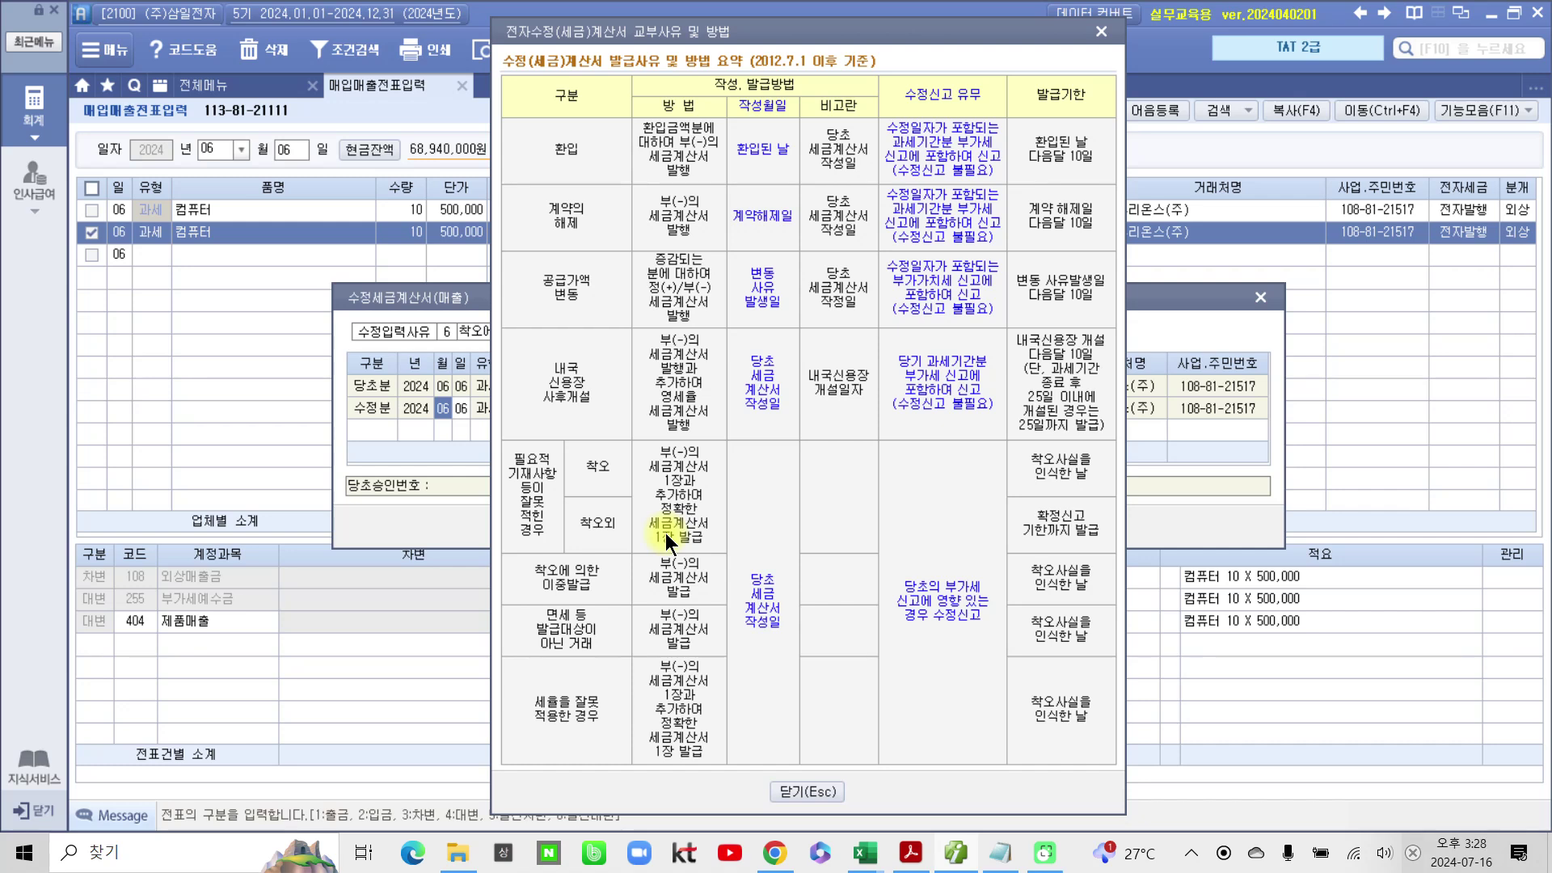
mouse_move(518, 540)
mouse_down()
mouse_move(494, 584)
mouse_move(620, 595)
mouse_move(517, 558)
mouse_up()
mouse_move(803, 667)
mouse_down()
mouse_move(753, 671)
mouse_move(815, 619)
mouse_move(738, 686)
mouse_up()
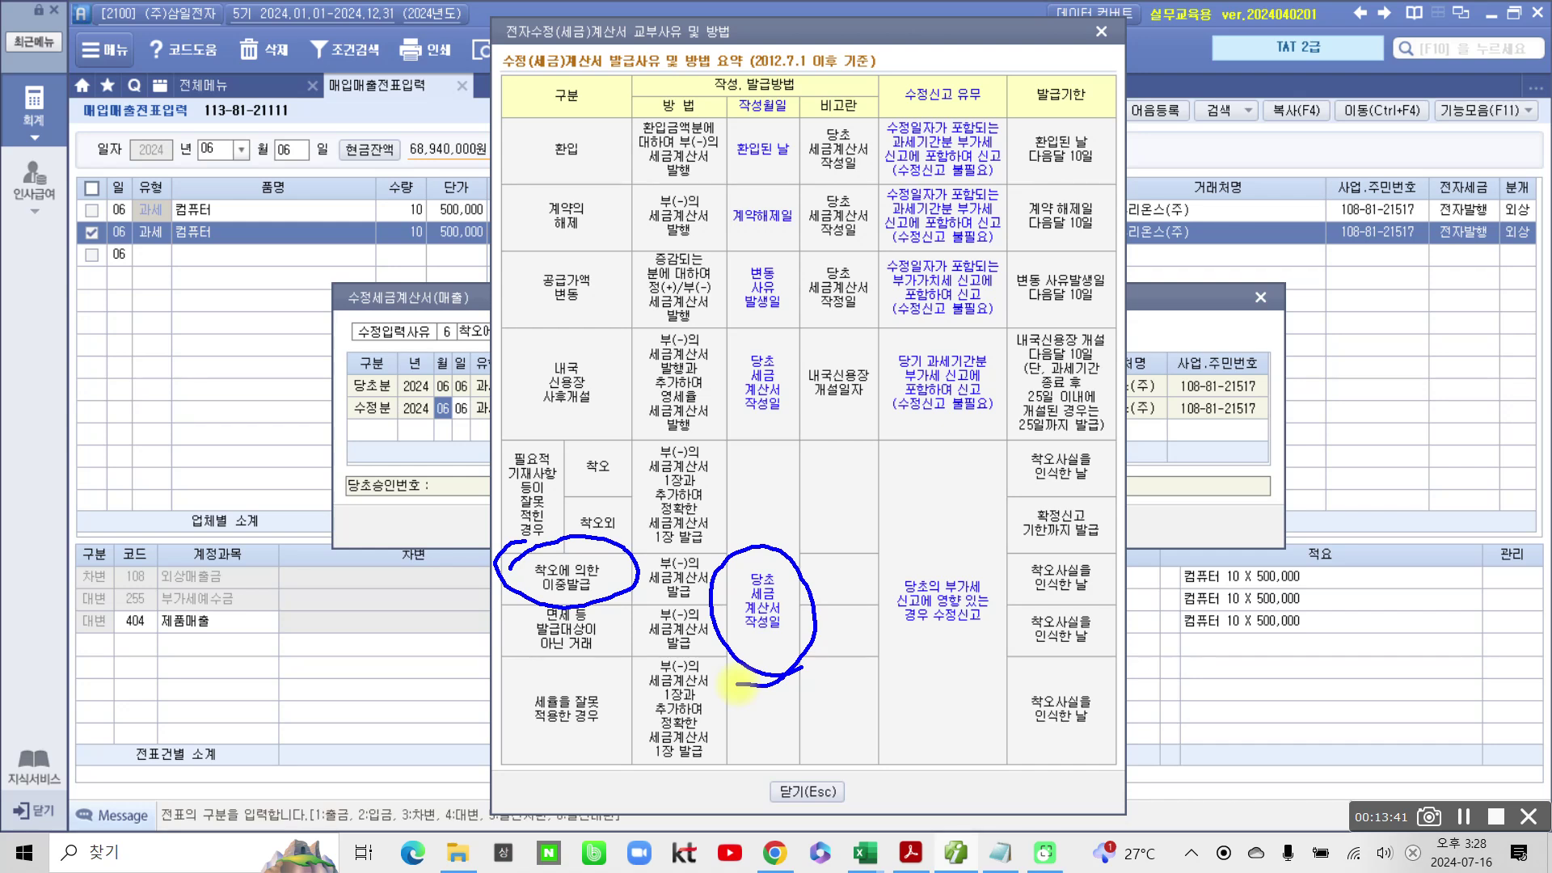
key(Escape)
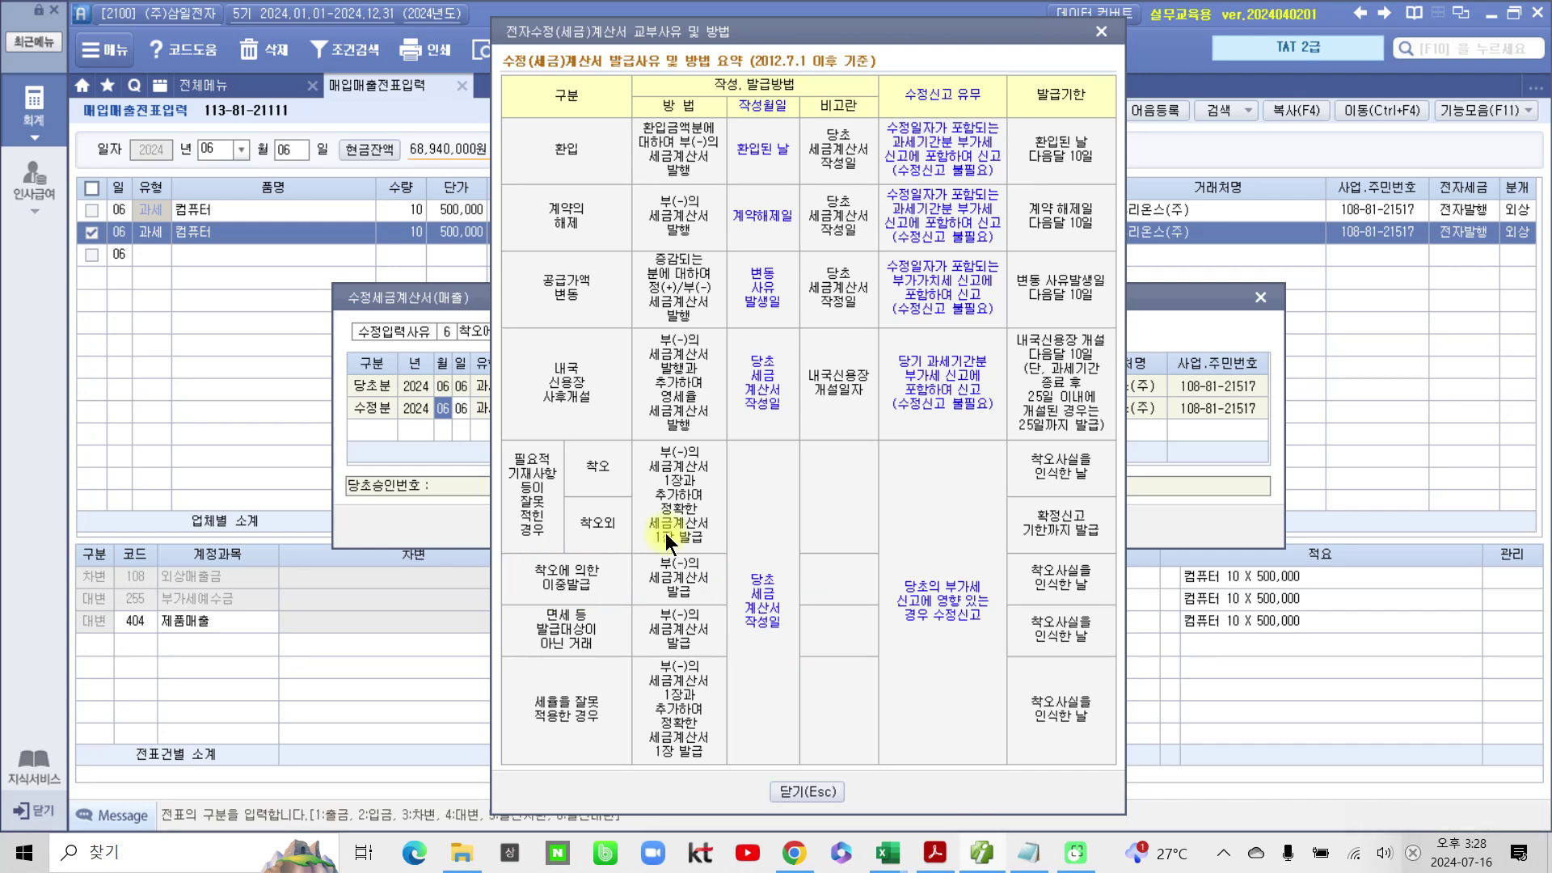
click(778, 785)
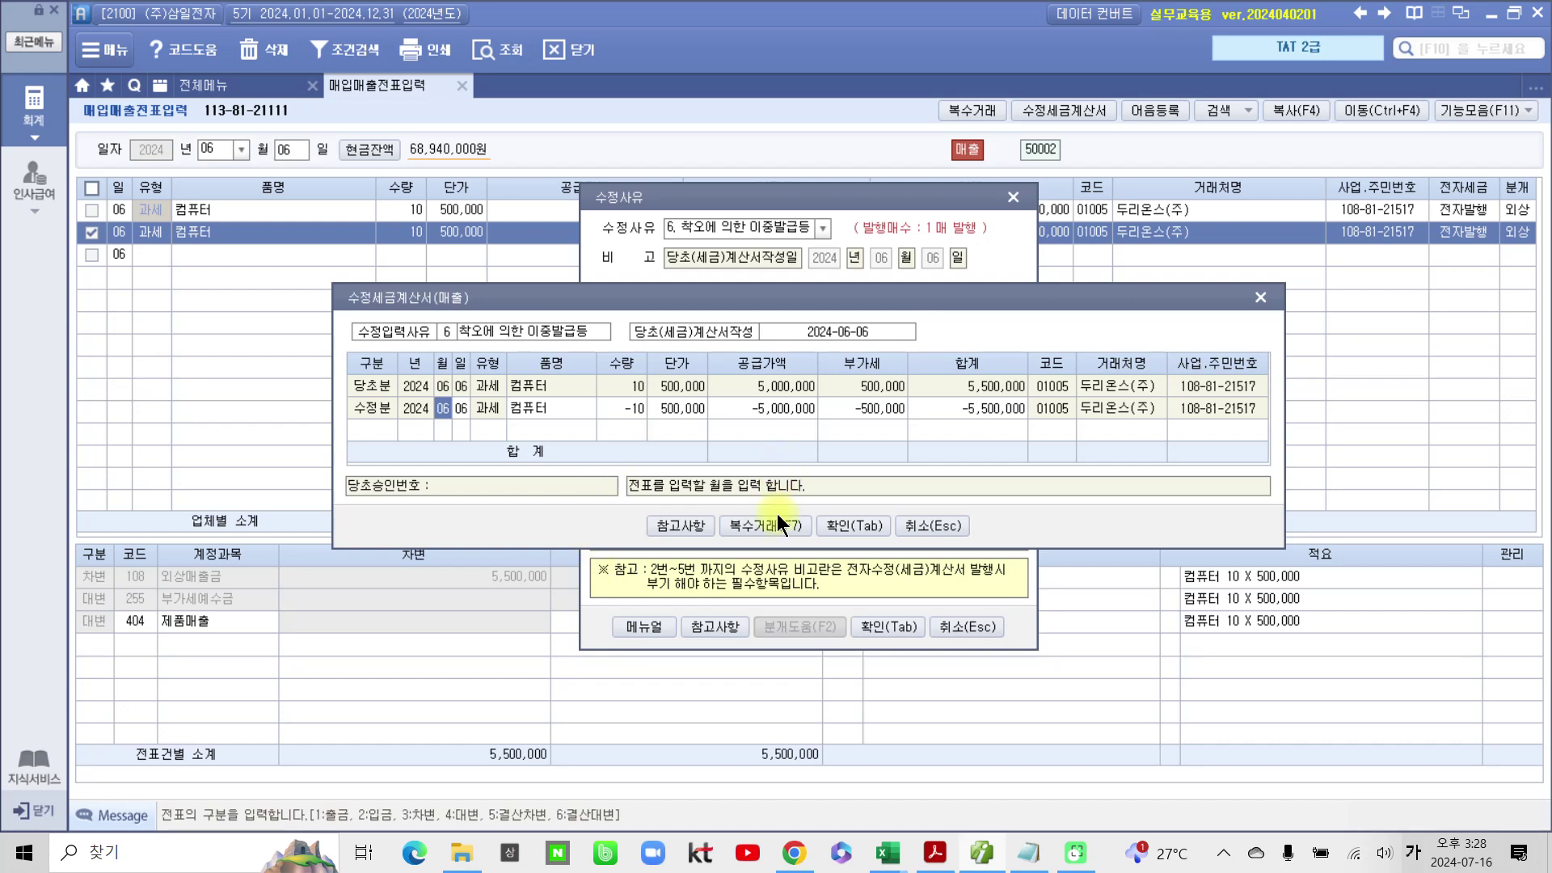
click(842, 525)
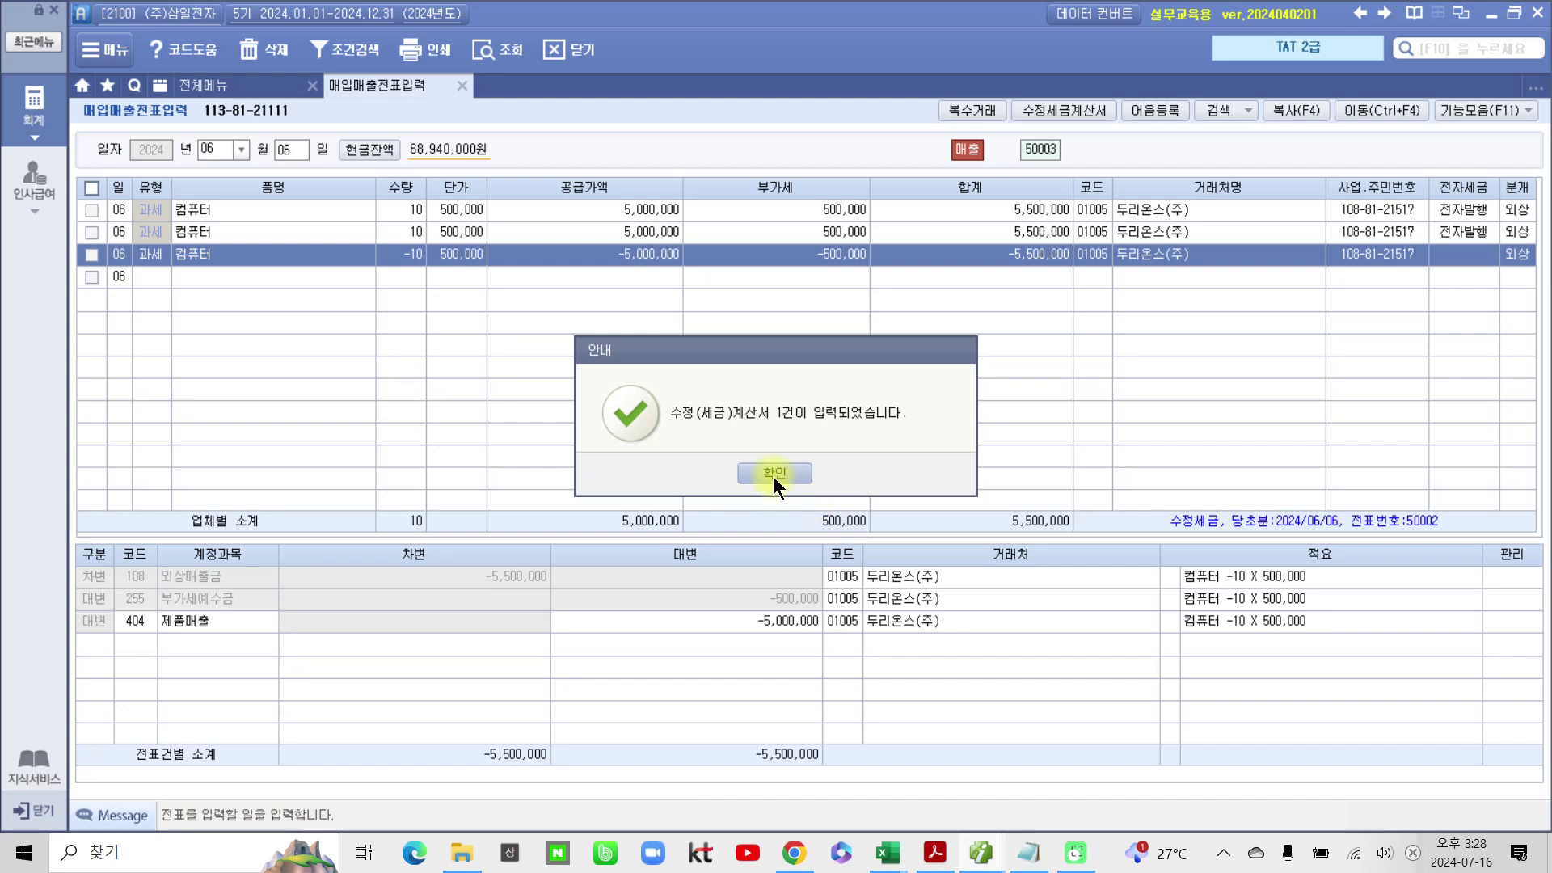
click(773, 477)
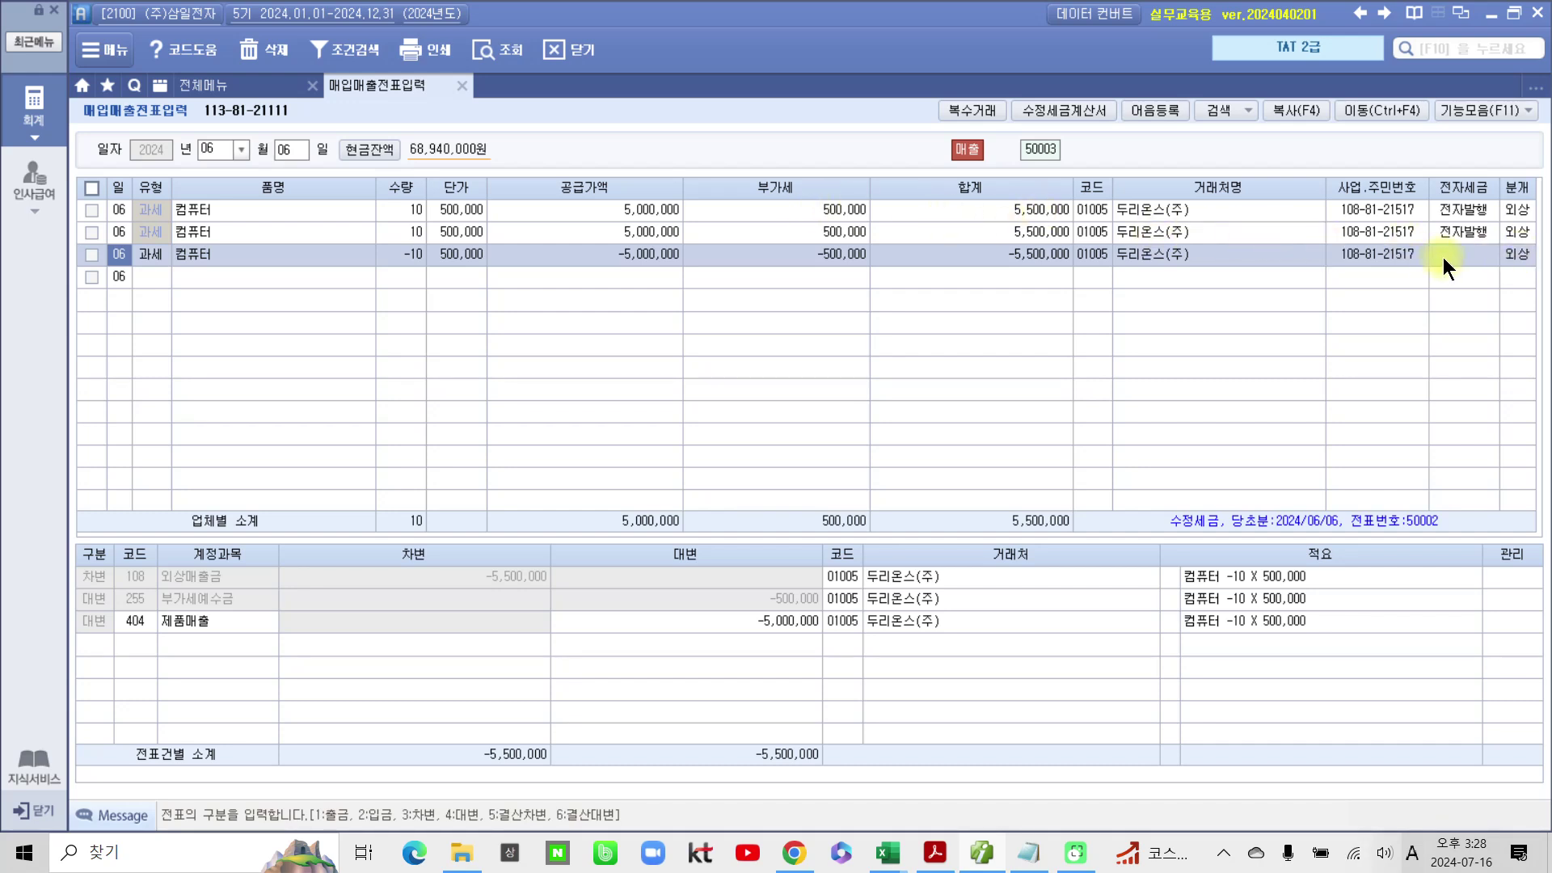
Step: Open e-tax invoice issuance and history management for the period 2024-06-06
click(34, 105)
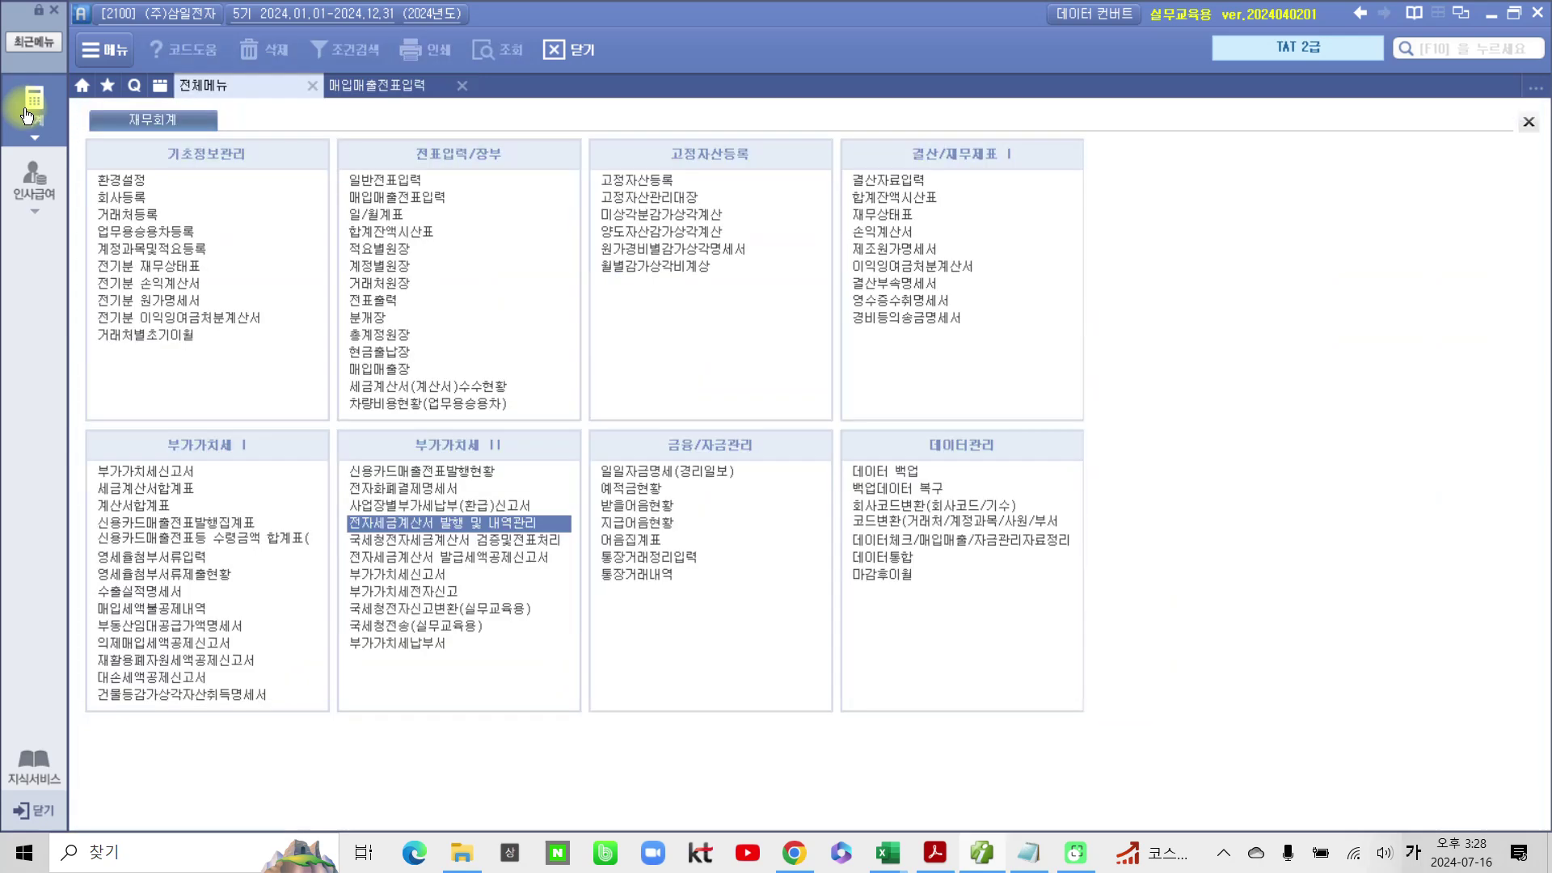
click(414, 522)
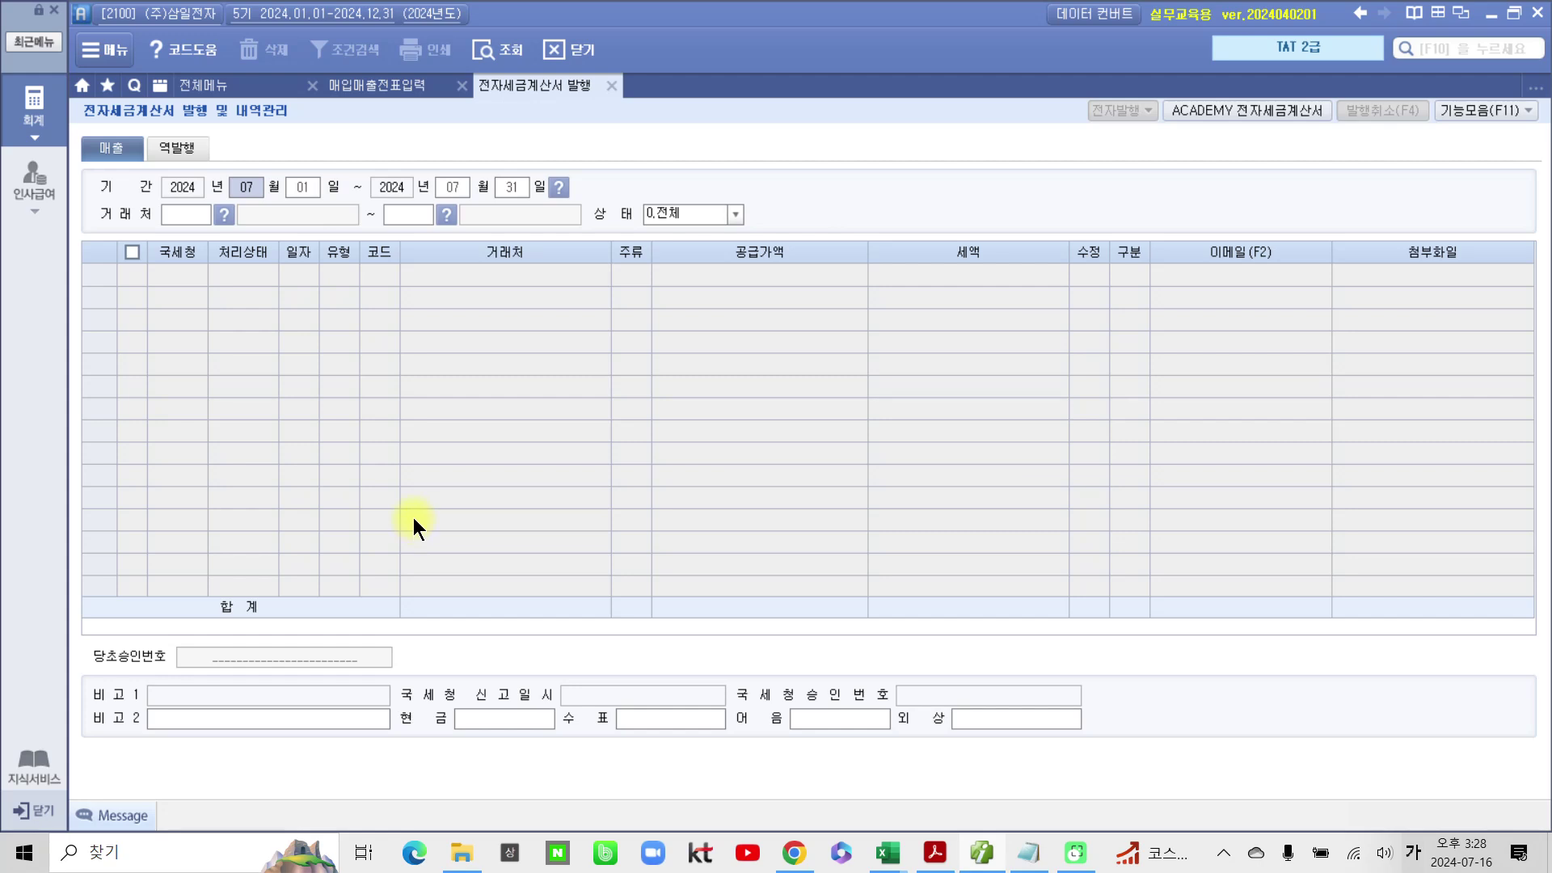
text(06)
key(Return)
text(06)
key(Return)
text(06)
key(Return)
text(06)
key(Return)
key(Return)
key(Return)
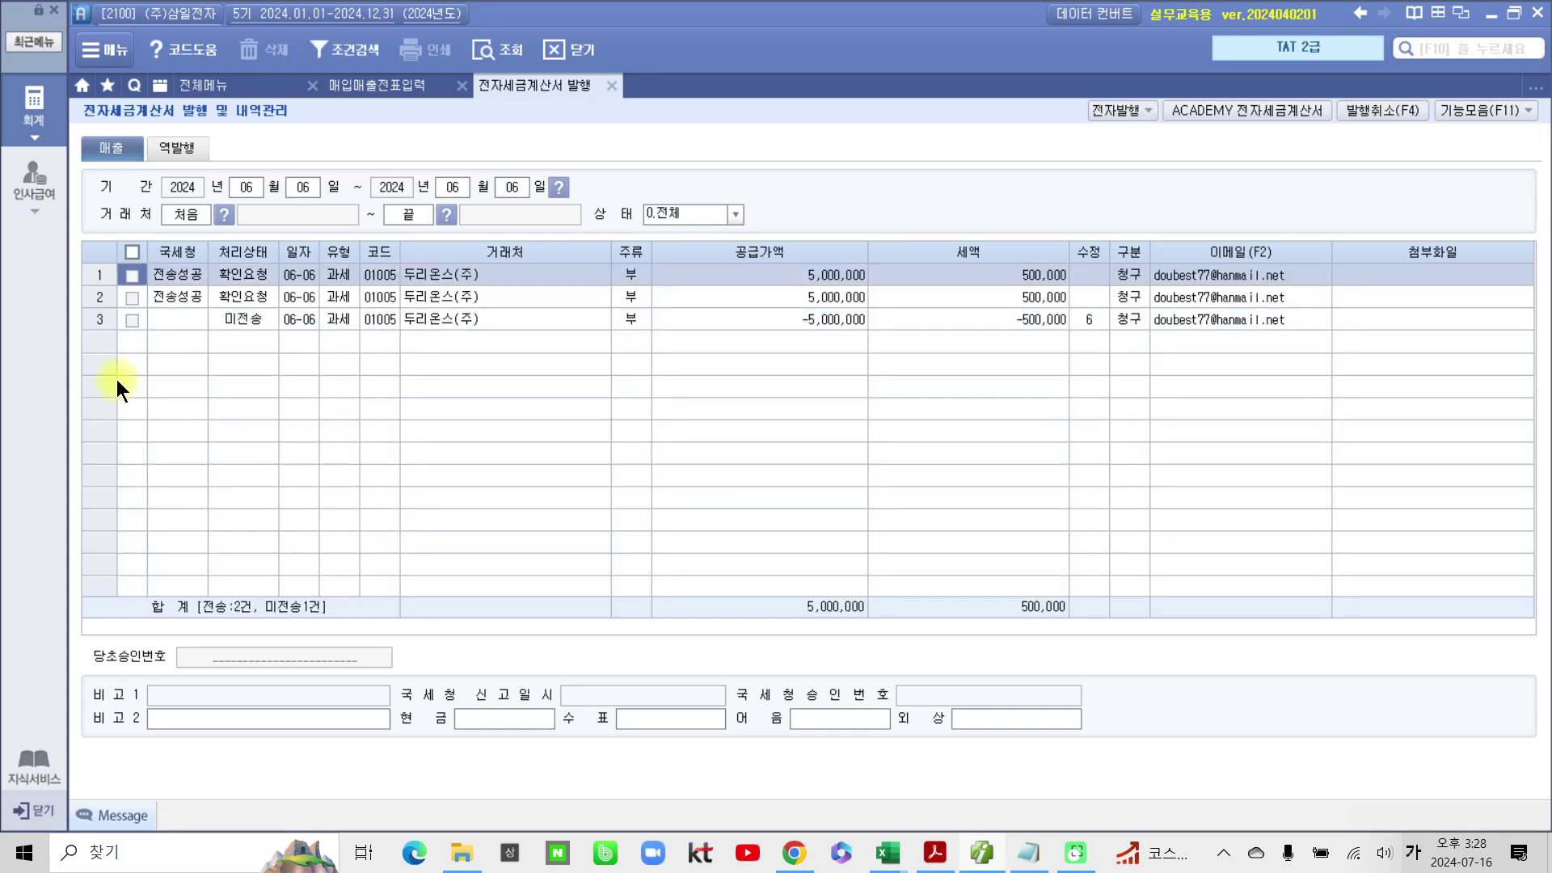
Step: Electronically issue the amended −5,000,000 컴퓨터 invoice
click(133, 321)
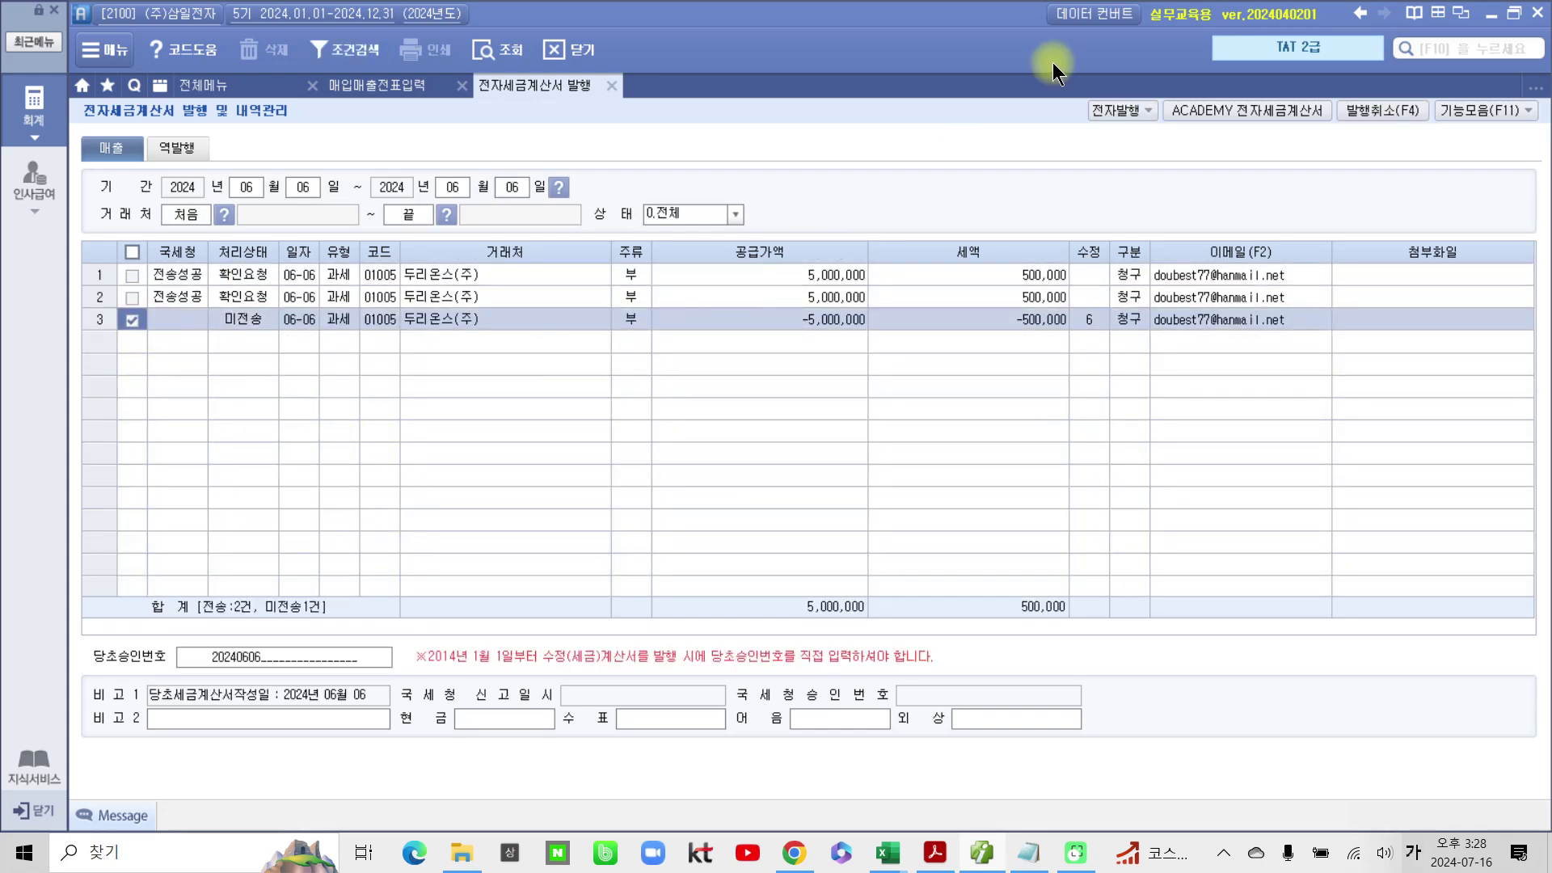
click(1098, 111)
click(741, 525)
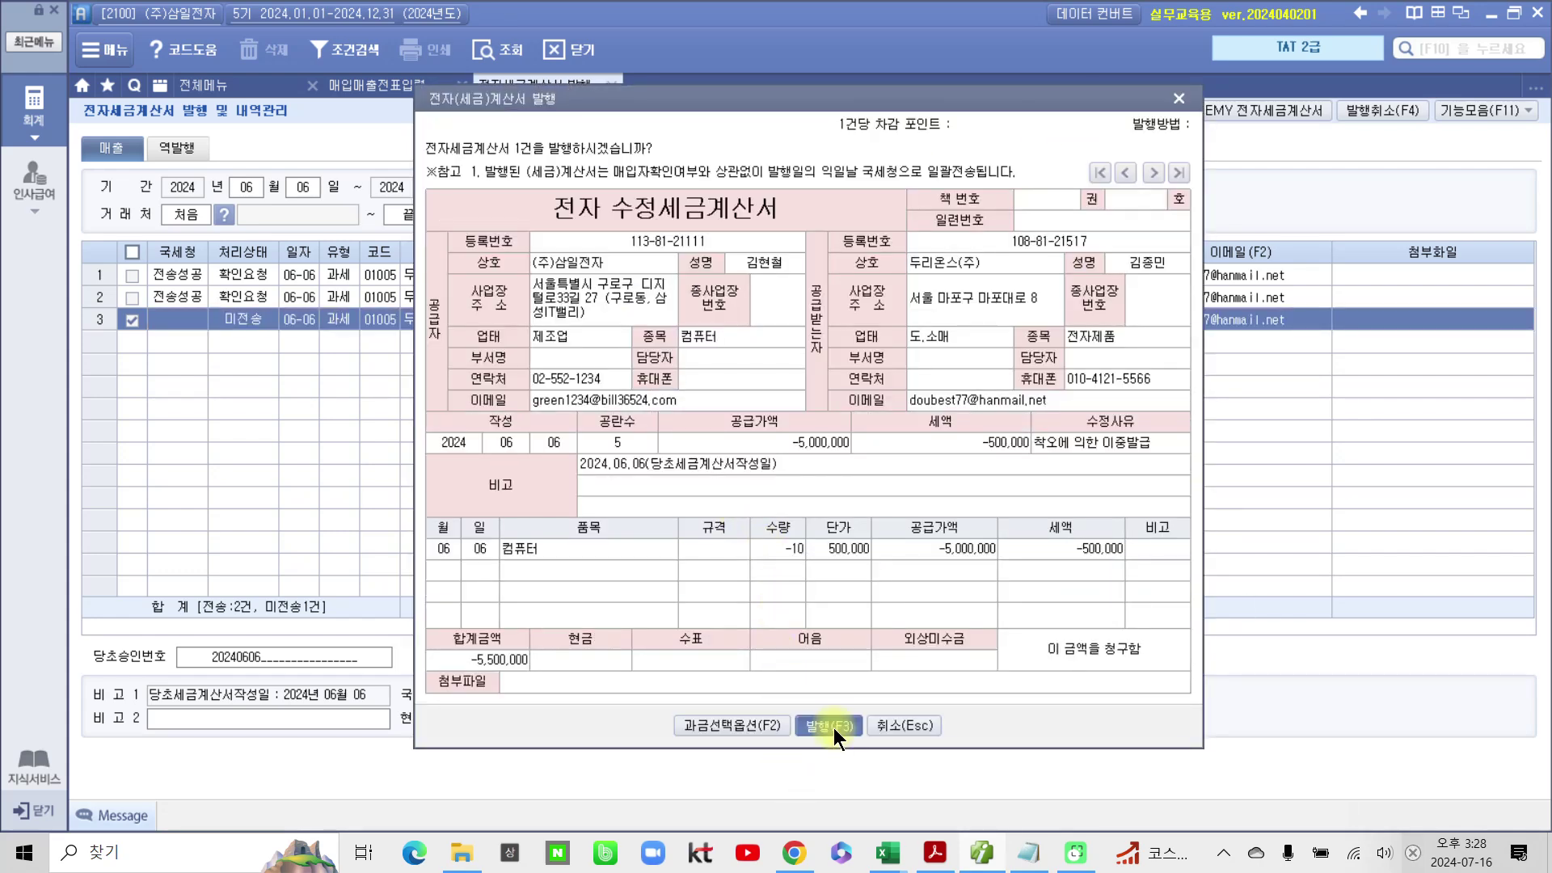
click(833, 727)
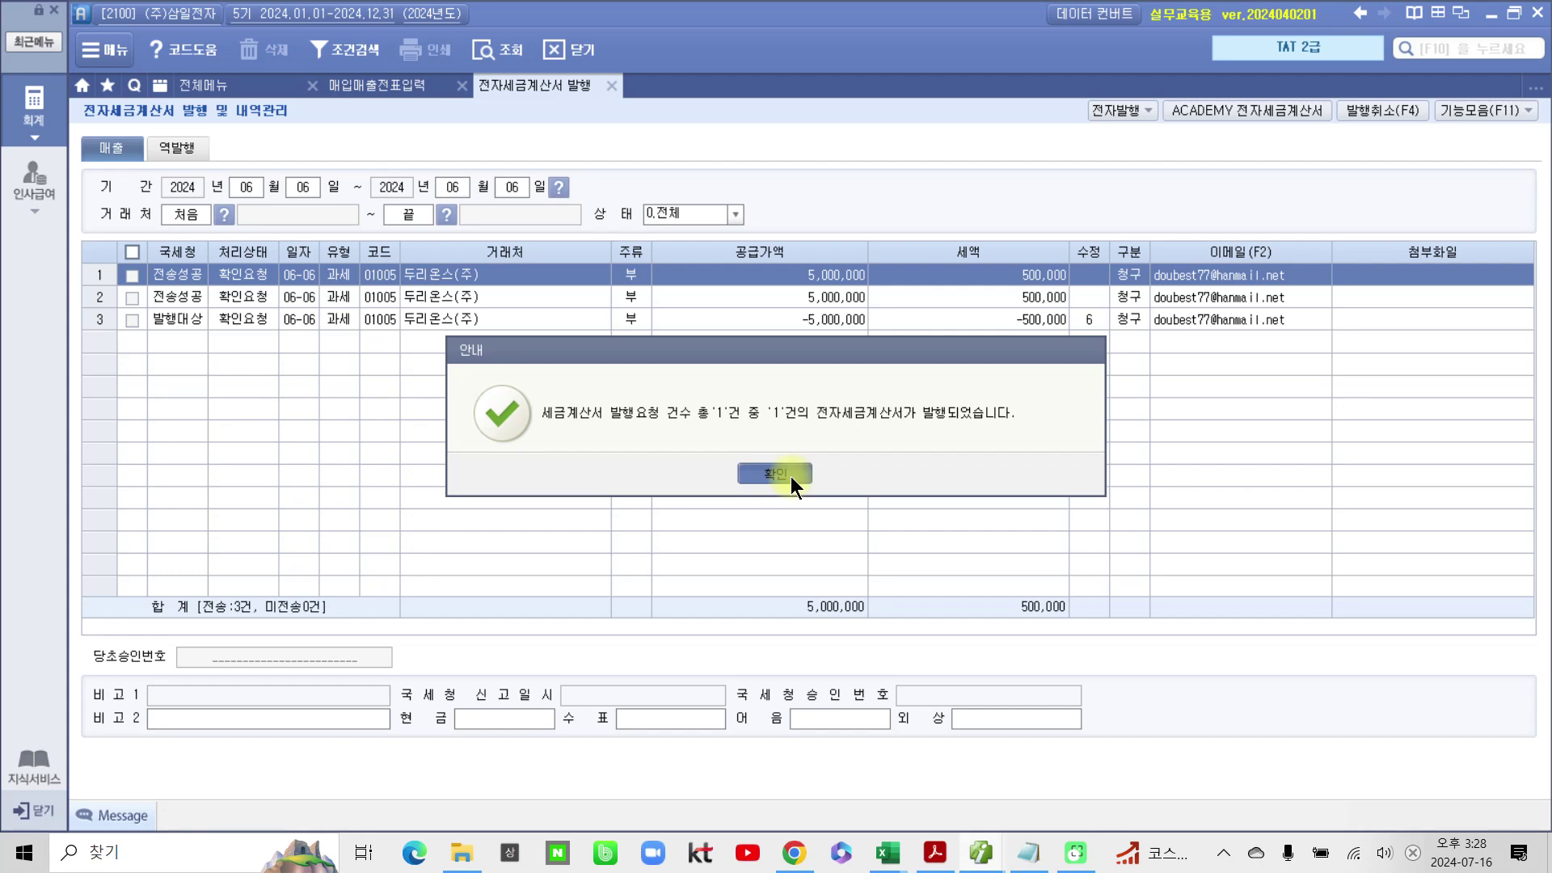
click(775, 473)
Step: Transmit the unsent amended invoice in the education e-tax invoice service and close it
click(1264, 105)
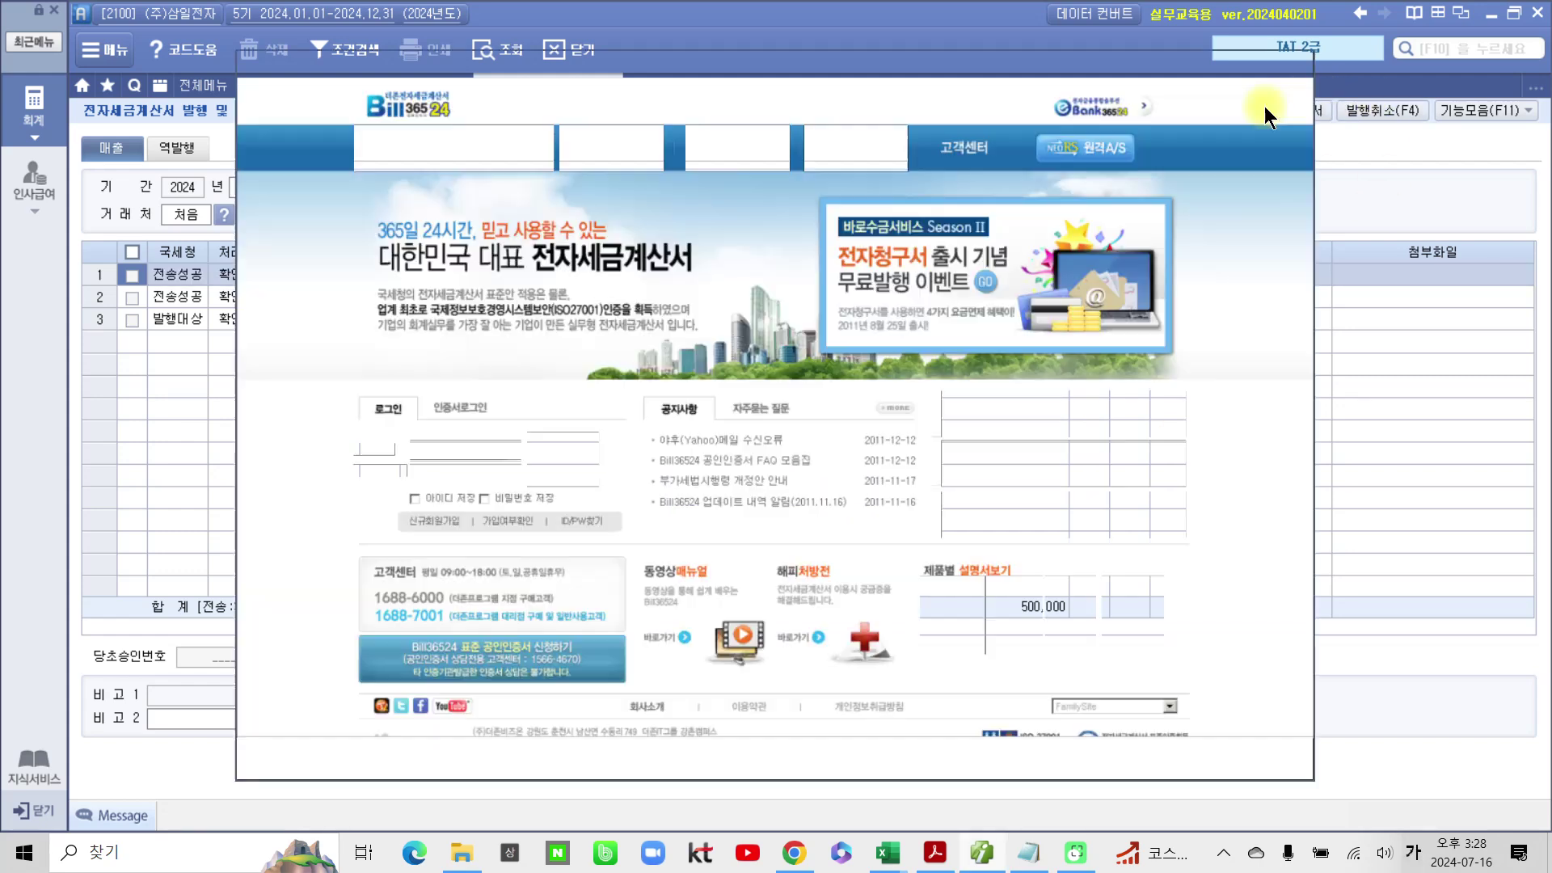
click(564, 460)
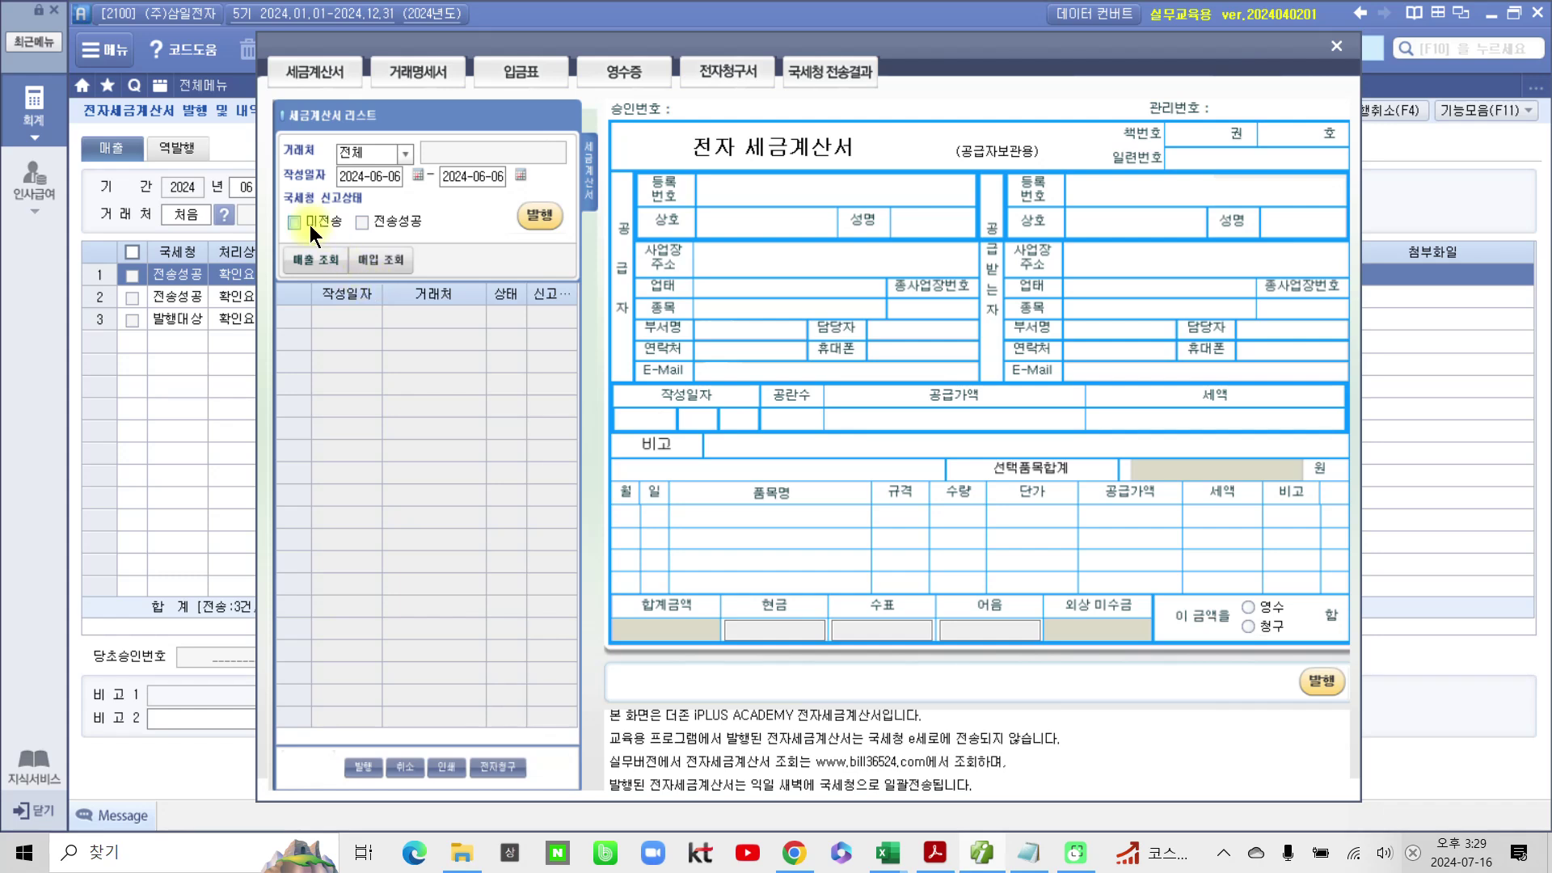
click(311, 226)
click(324, 263)
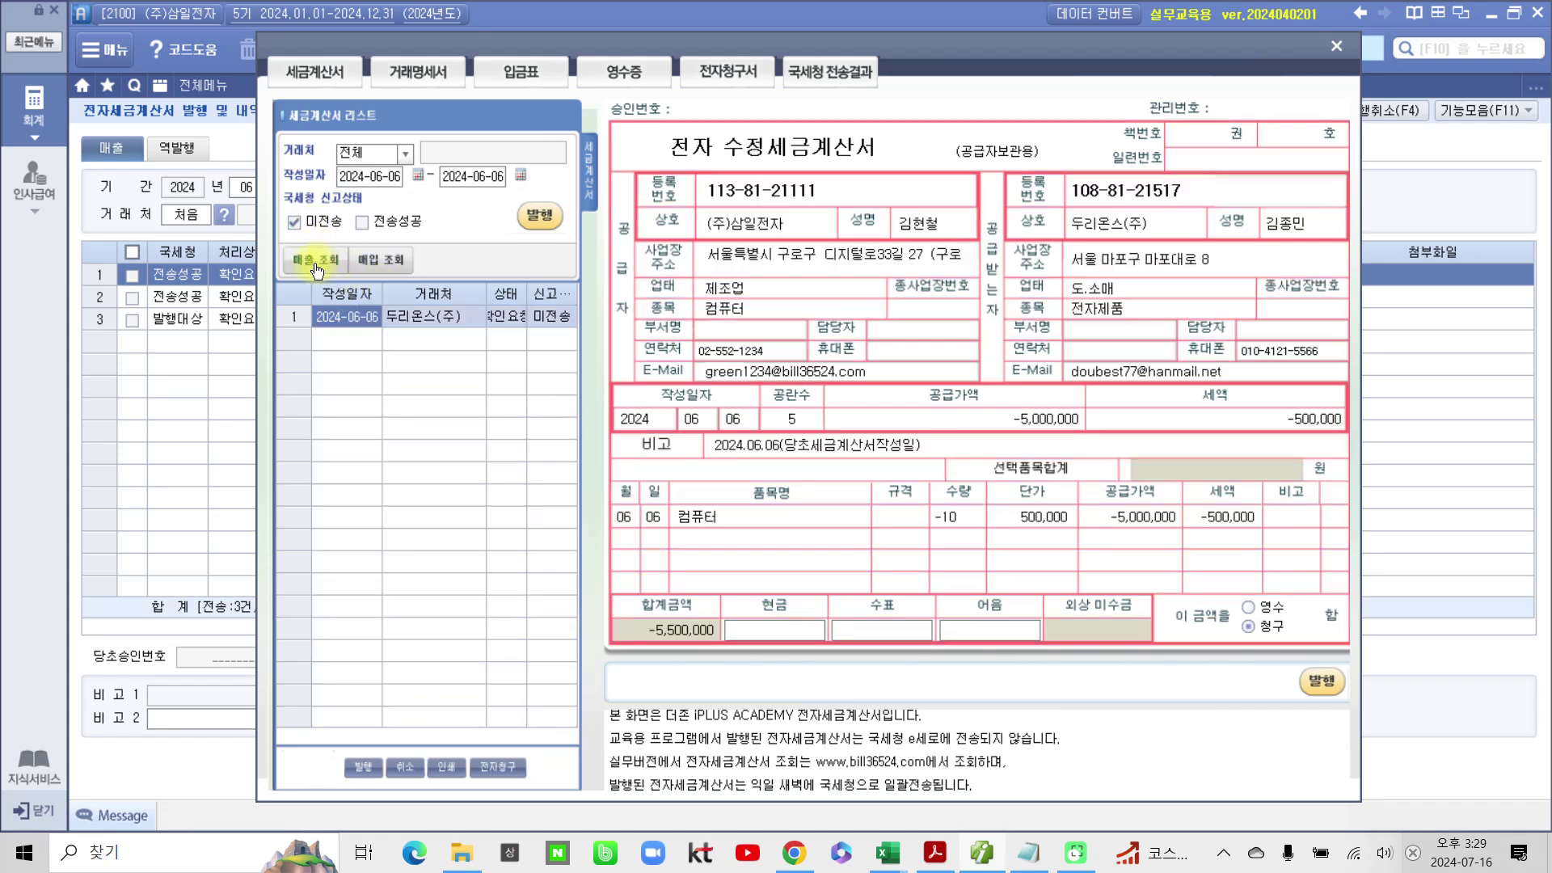
click(540, 216)
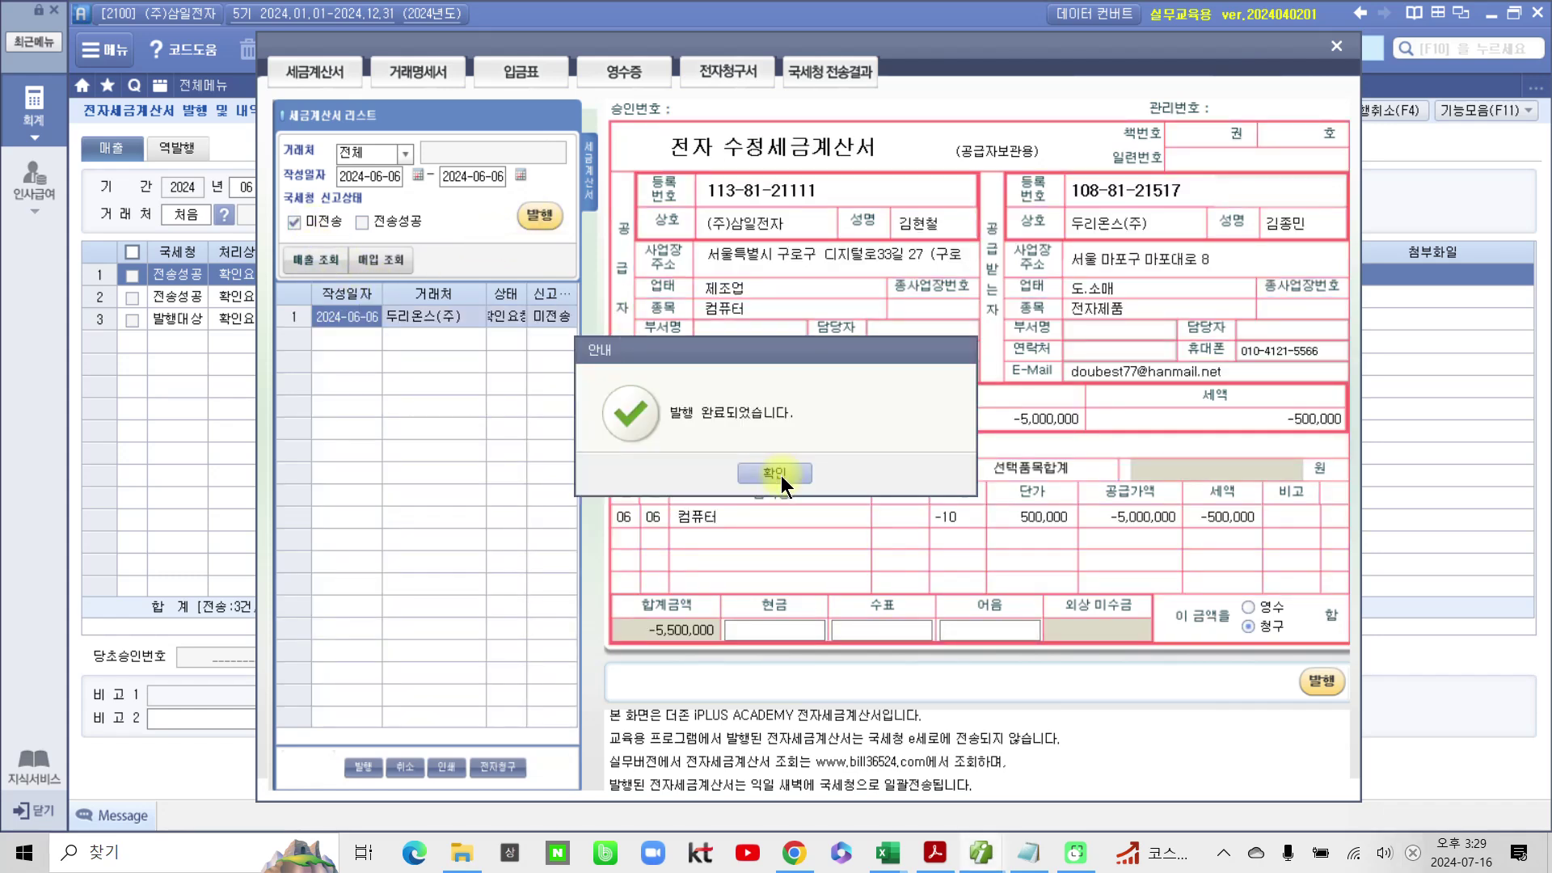
click(781, 476)
click(775, 474)
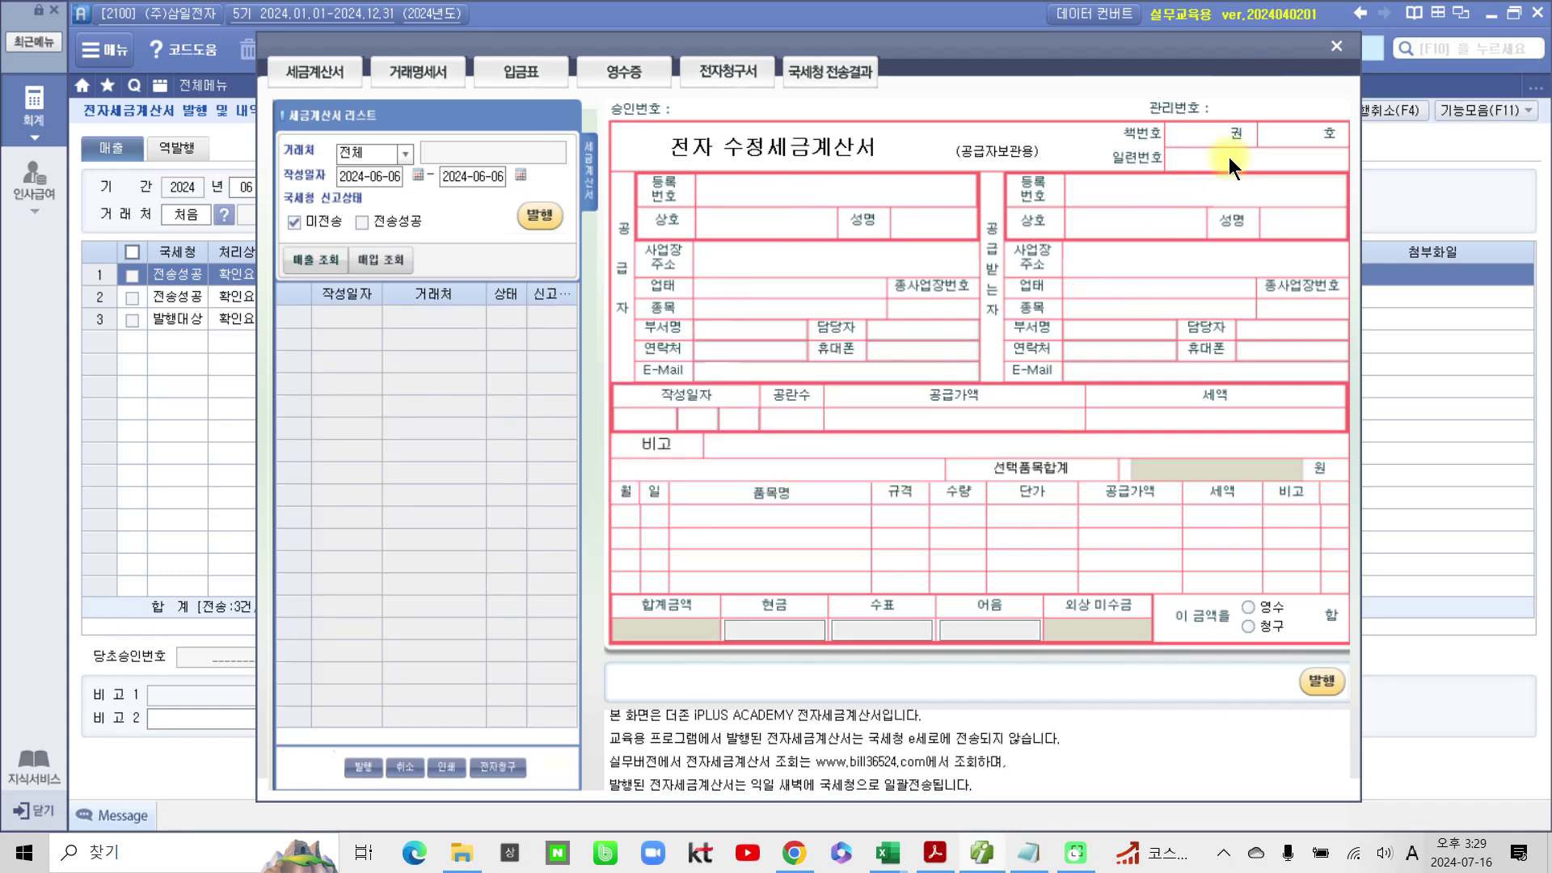
click(1336, 47)
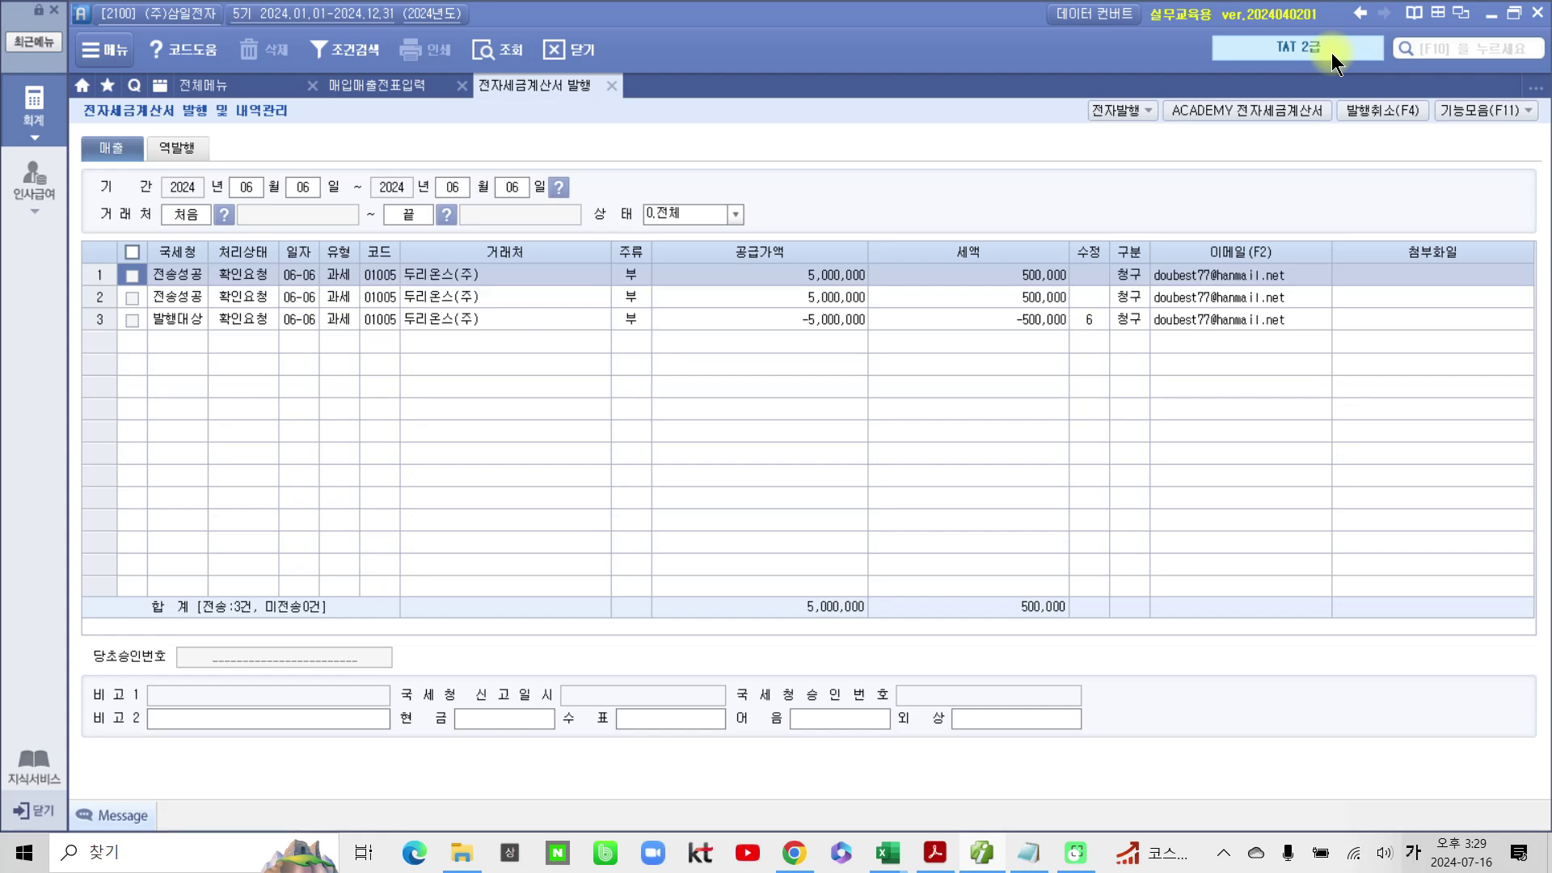
Step: Close the issuance and duplicate-voucher screens, confirm the −10 entry shows 전자발행, then minimise Smart A
click(611, 86)
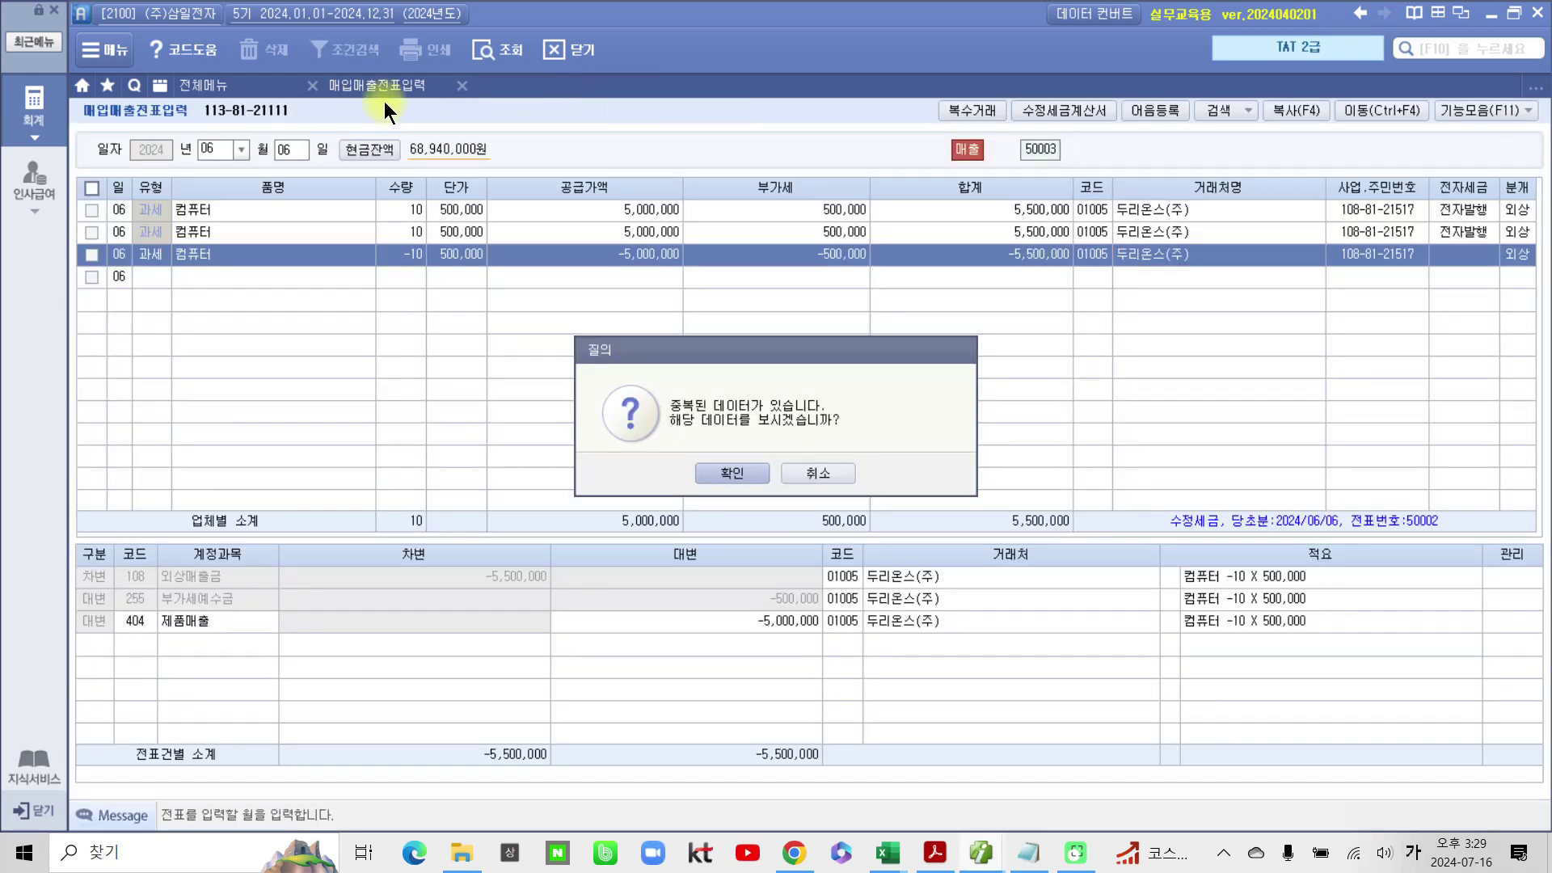
click(740, 475)
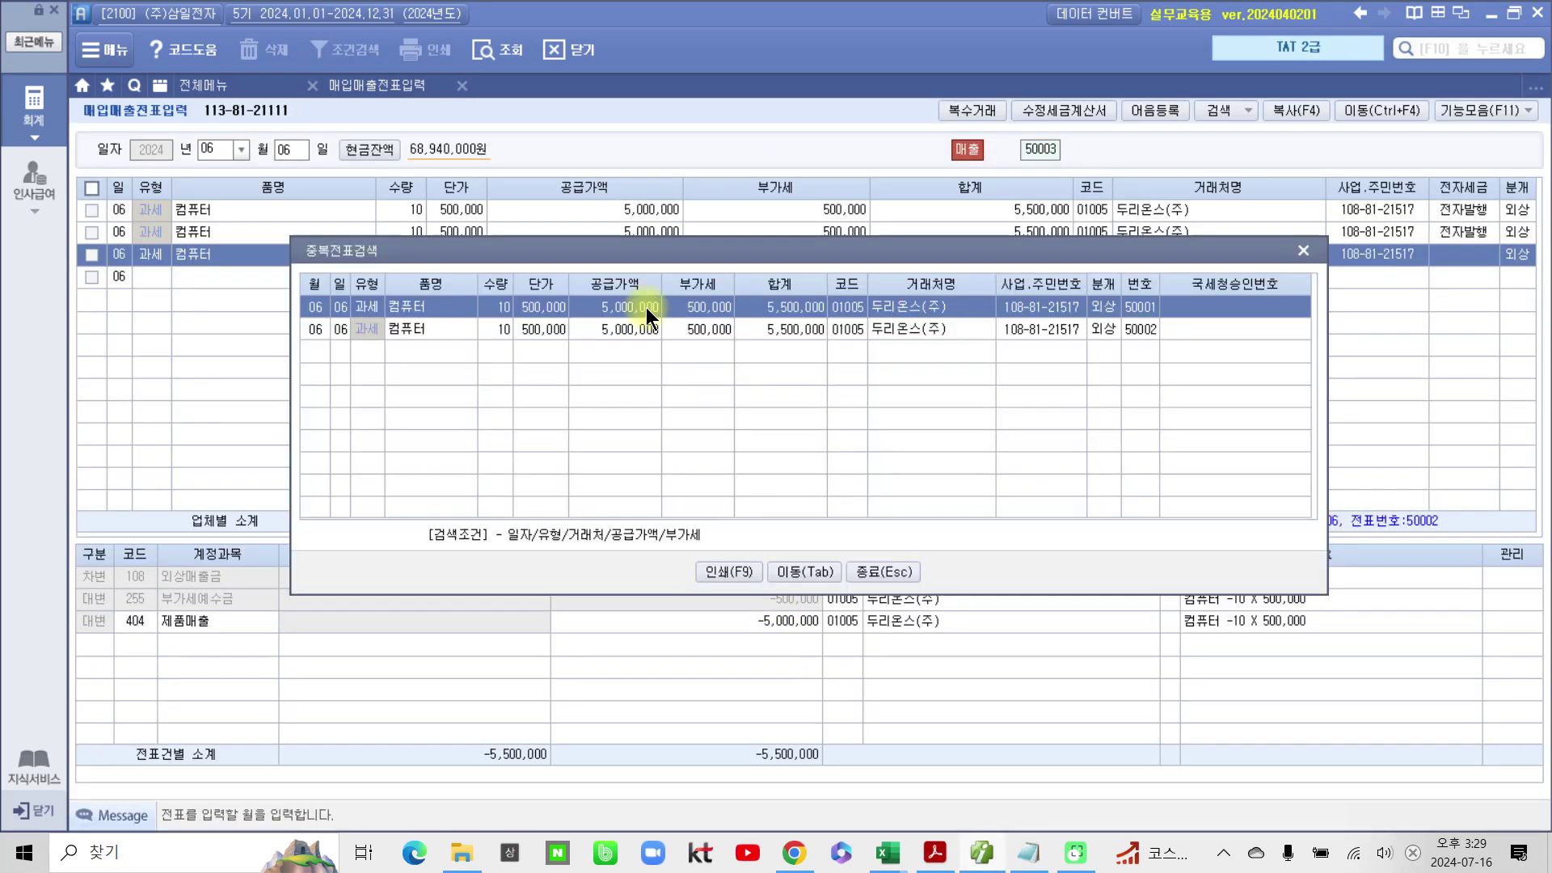
click(1312, 250)
click(511, 50)
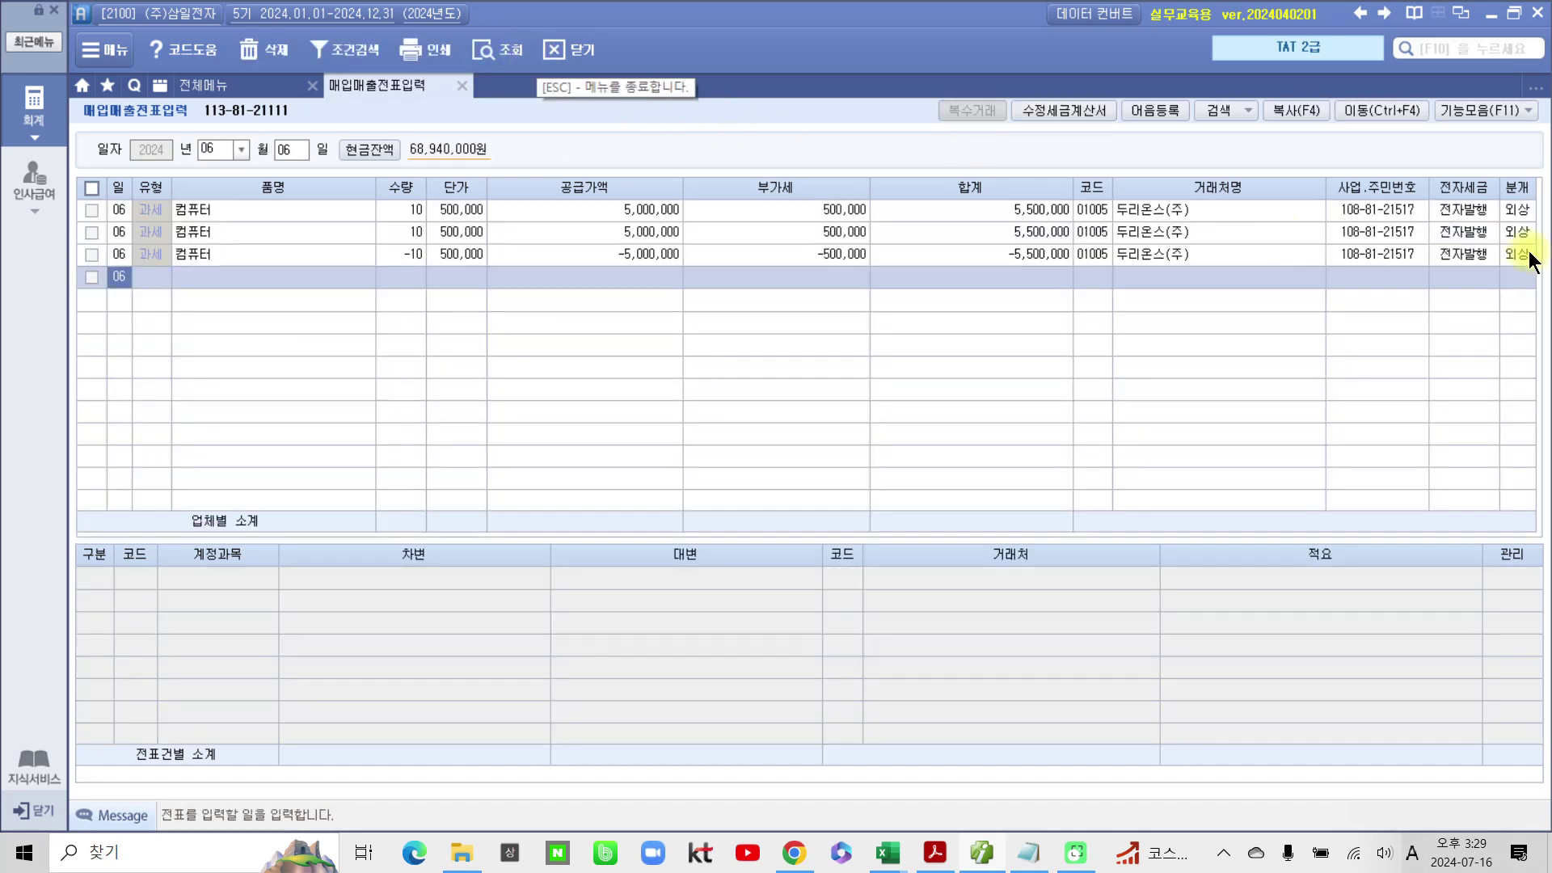
click(1515, 253)
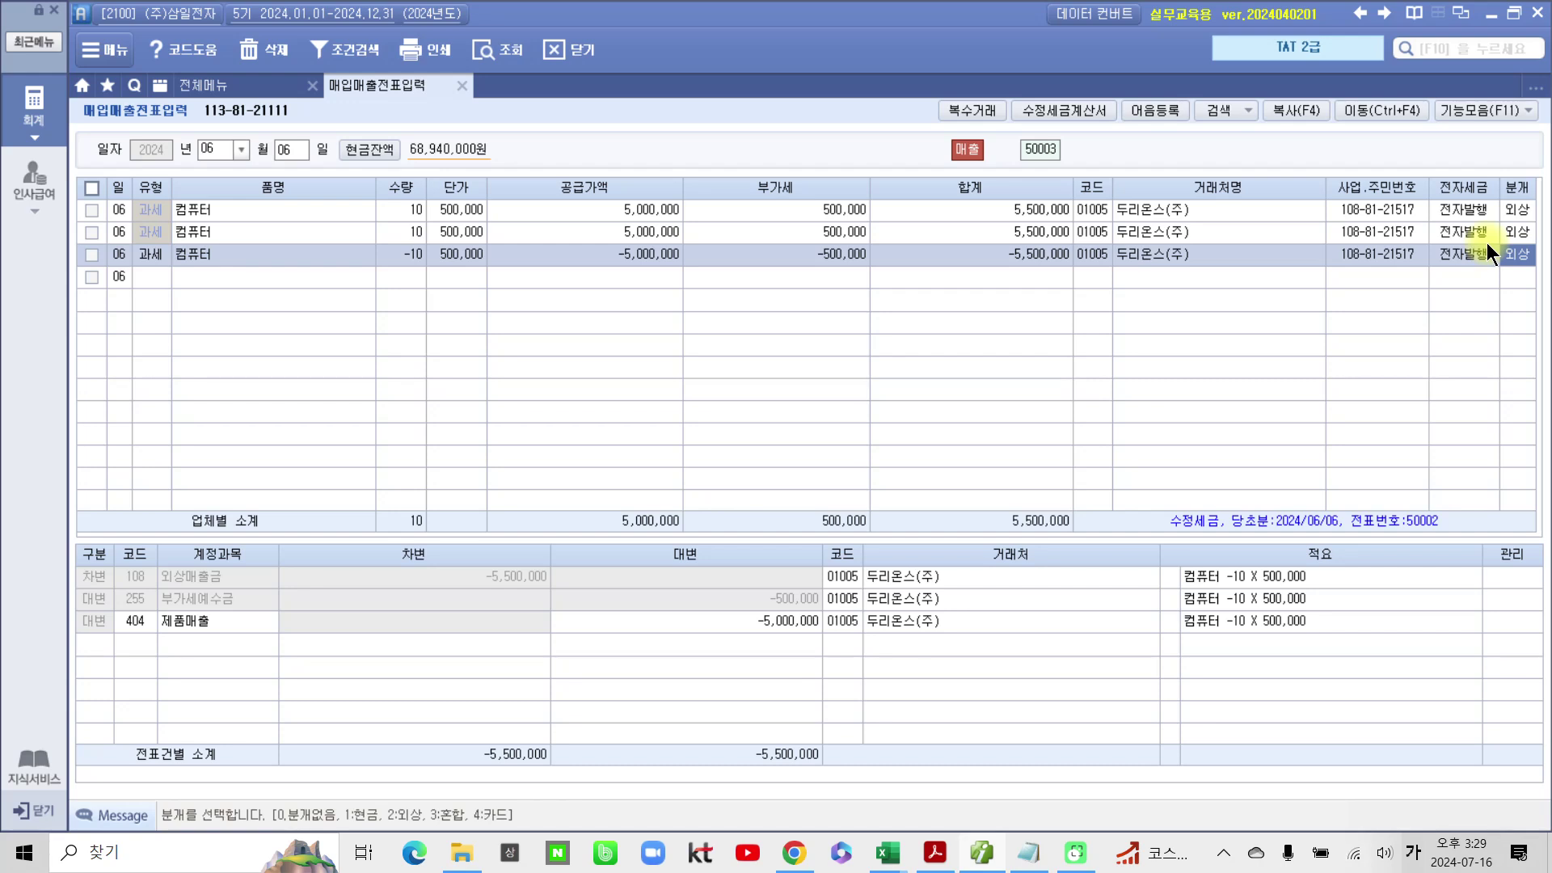
click(995, 856)
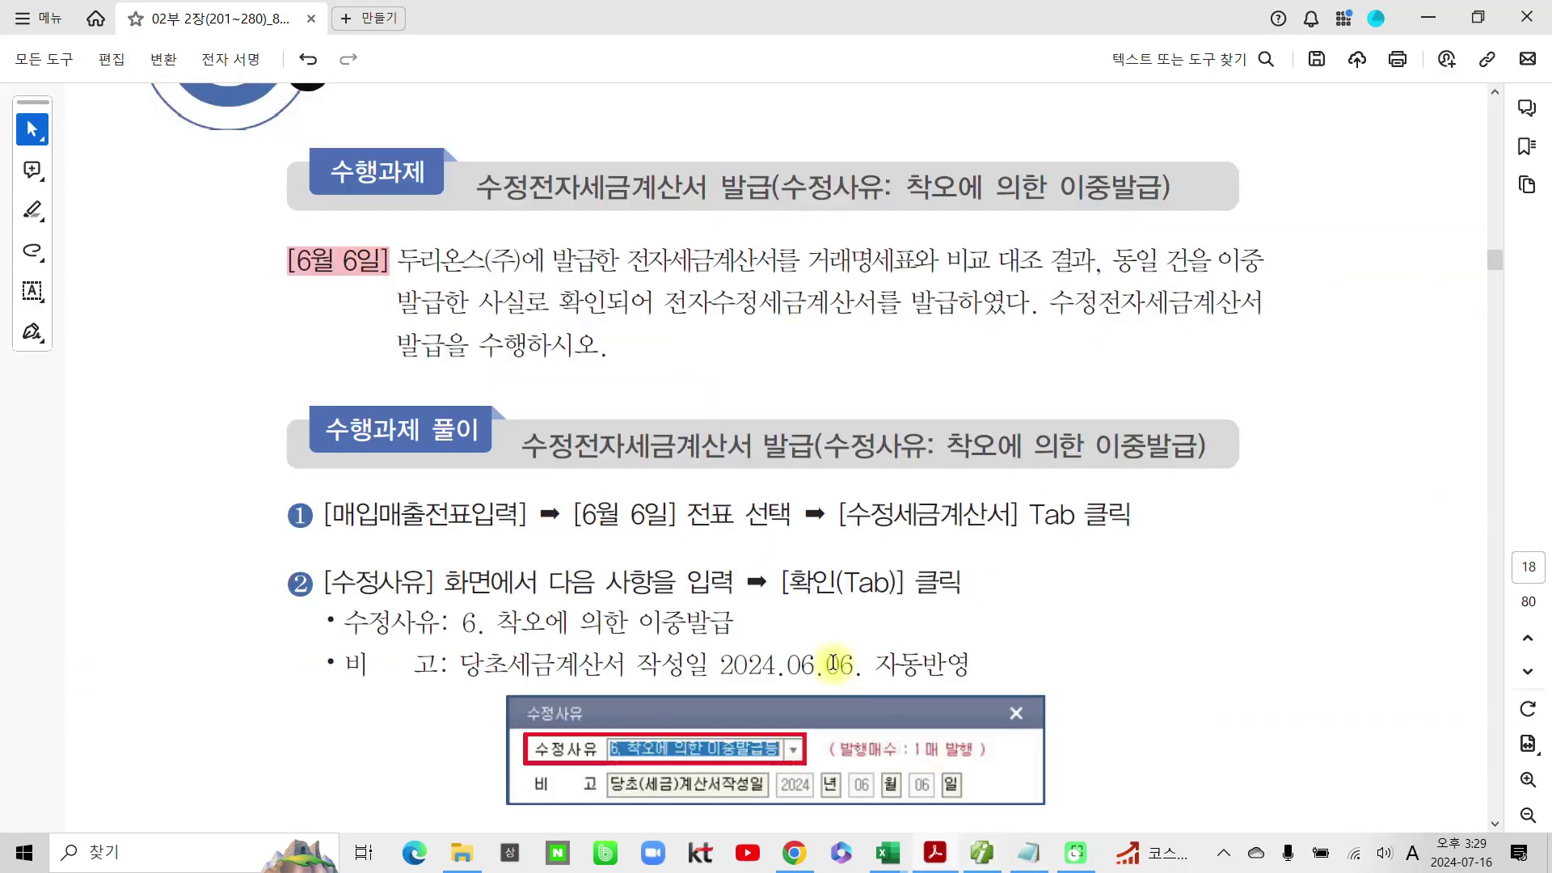
Step: Scroll down the PDF and highlight 부가가치세 부속서류 in pink
scroll(849, 679, down, 15)
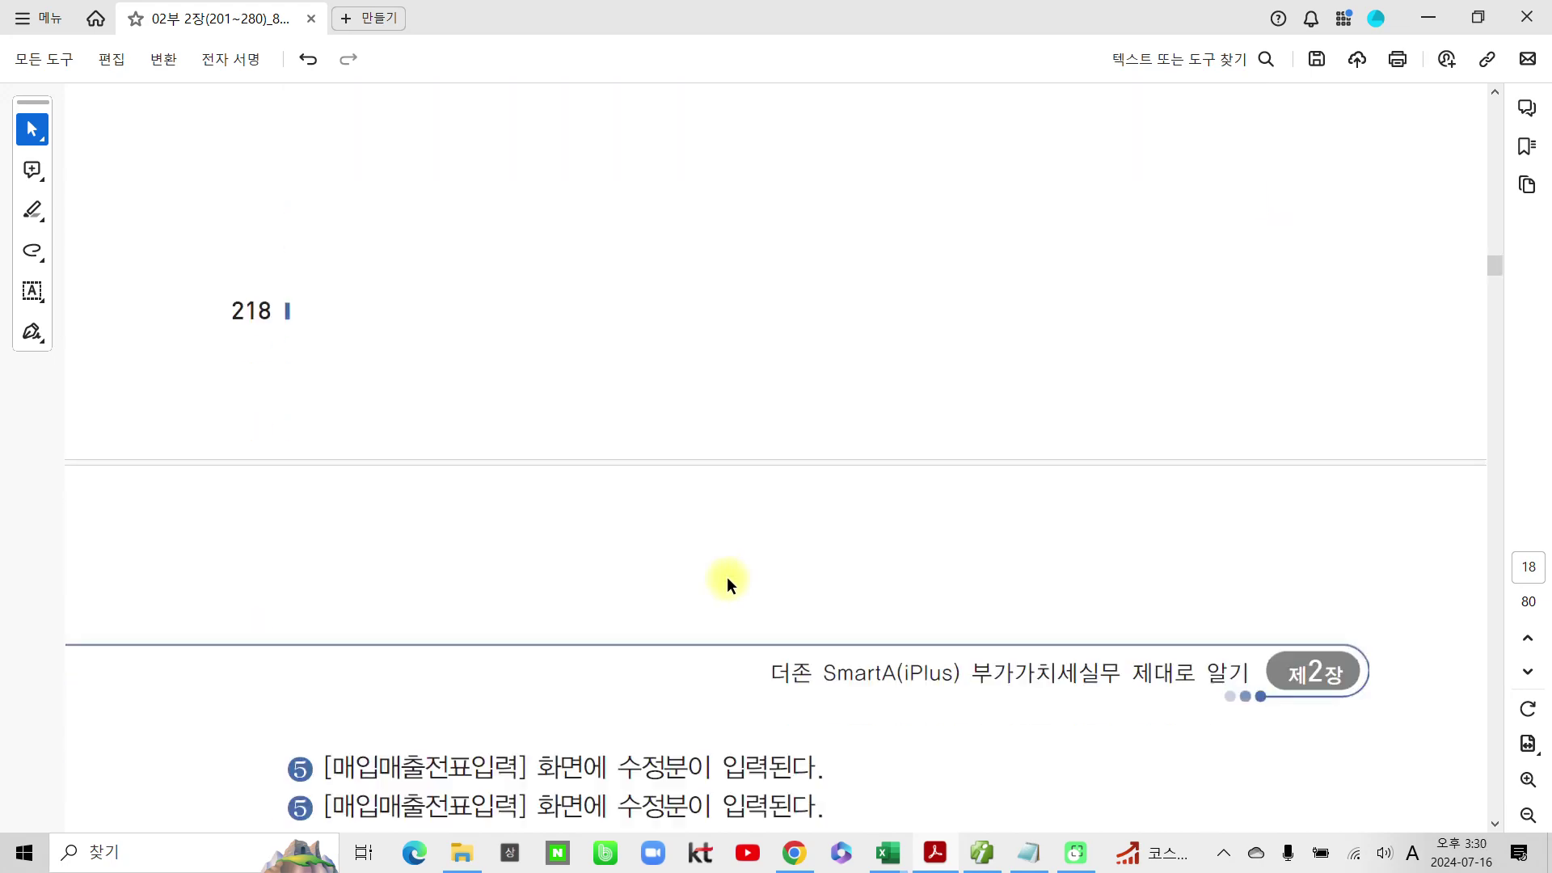
scroll(726, 576, down, 20)
scroll(725, 596, down, 16)
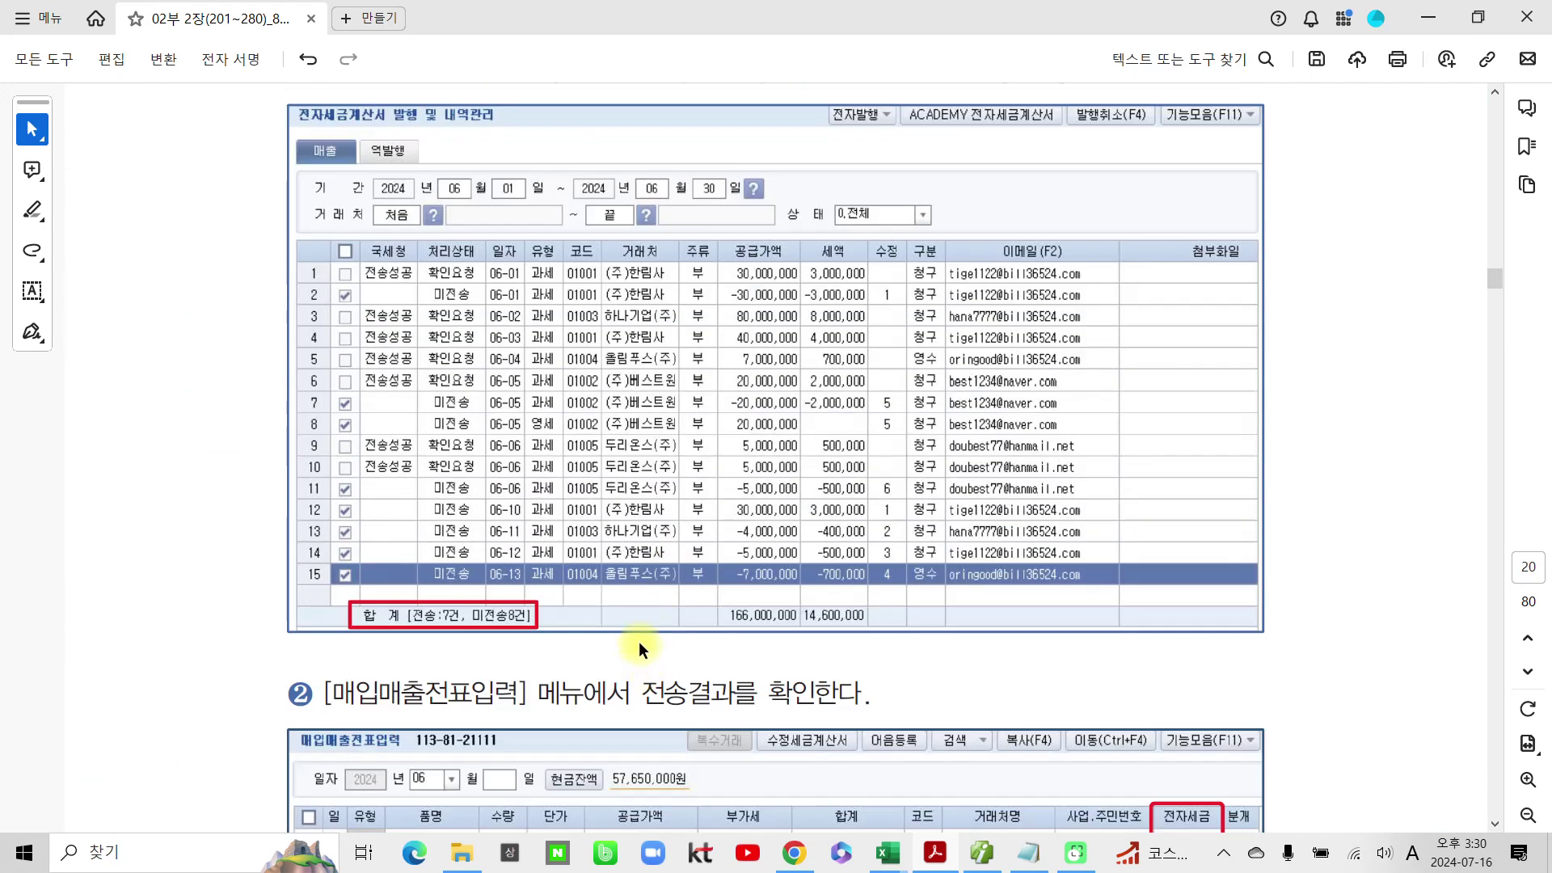
scroll(645, 658, down, 16)
scroll(682, 682, down, 1)
drag(742, 407, 499, 427)
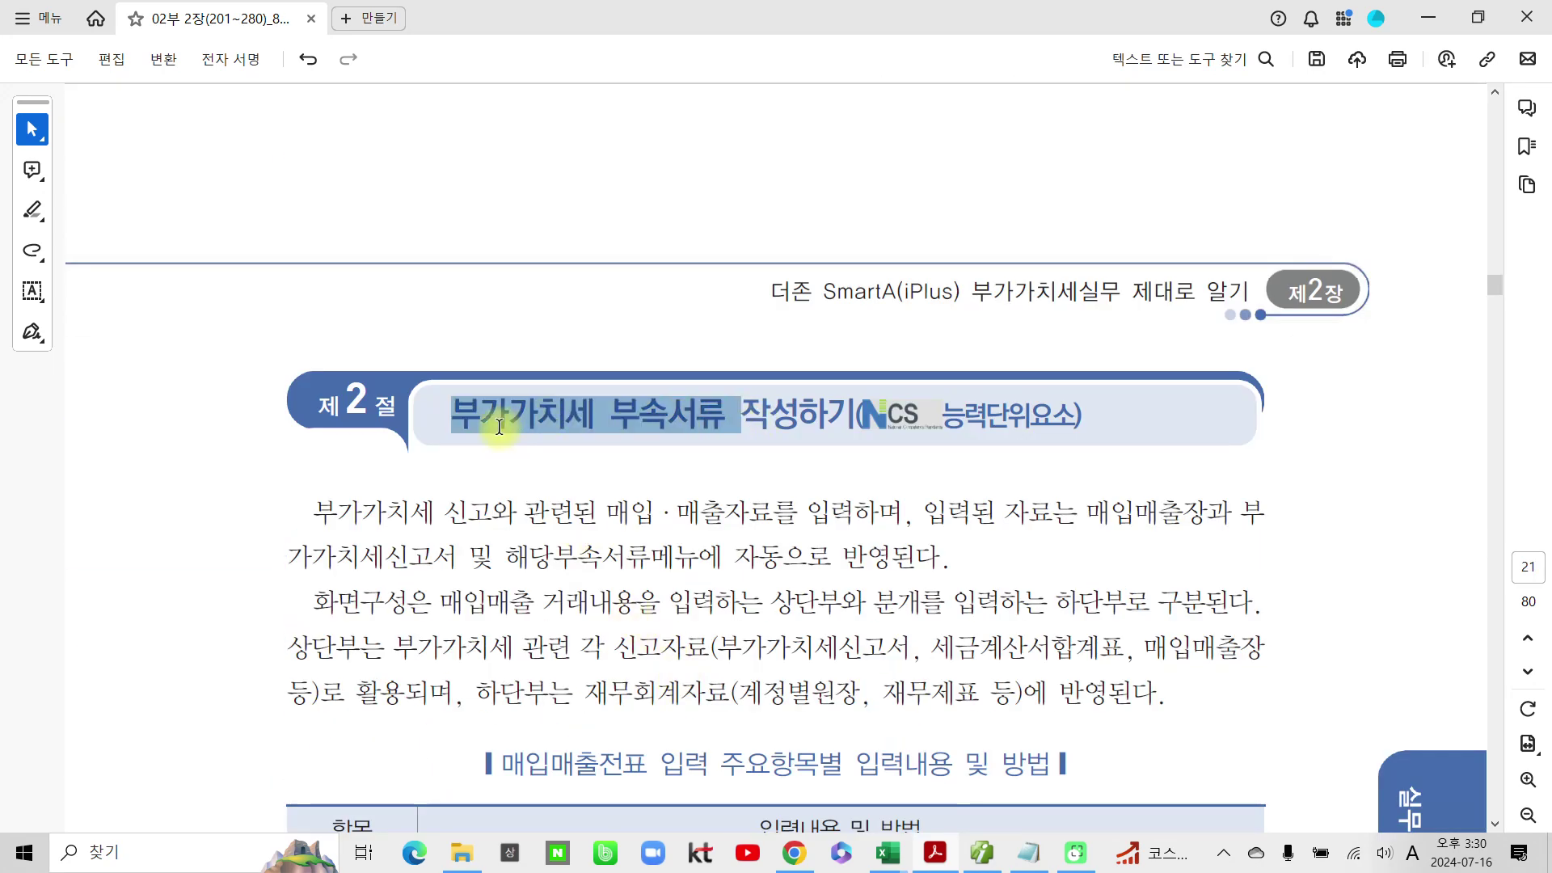
click(571, 457)
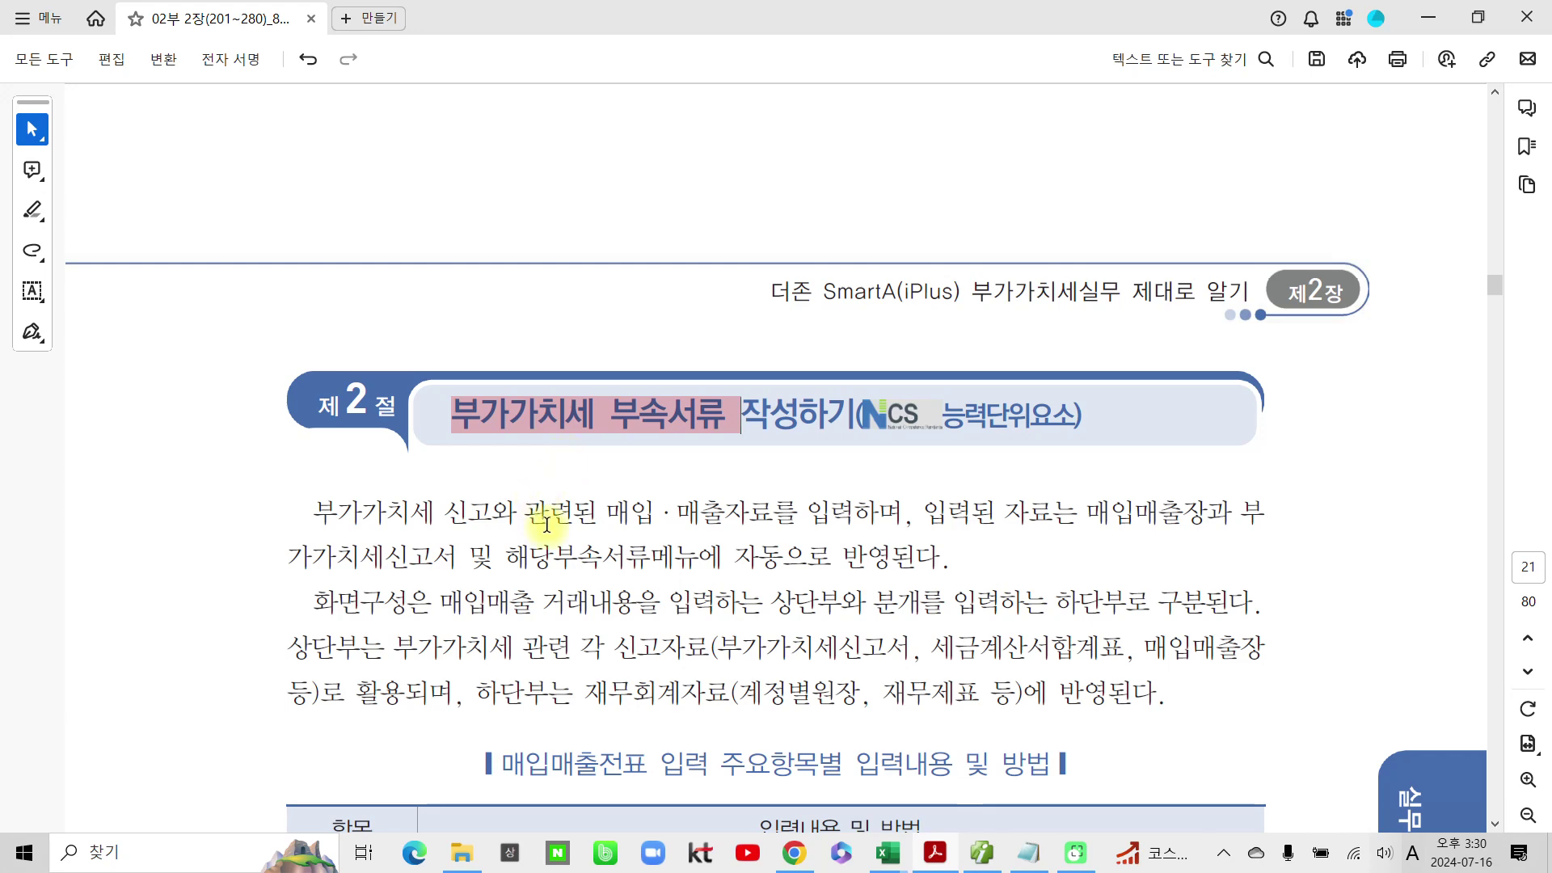
Step: Circle the 유형 row of the input table, then scroll to the sales type codes 11–19
scroll(547, 525, down, 6)
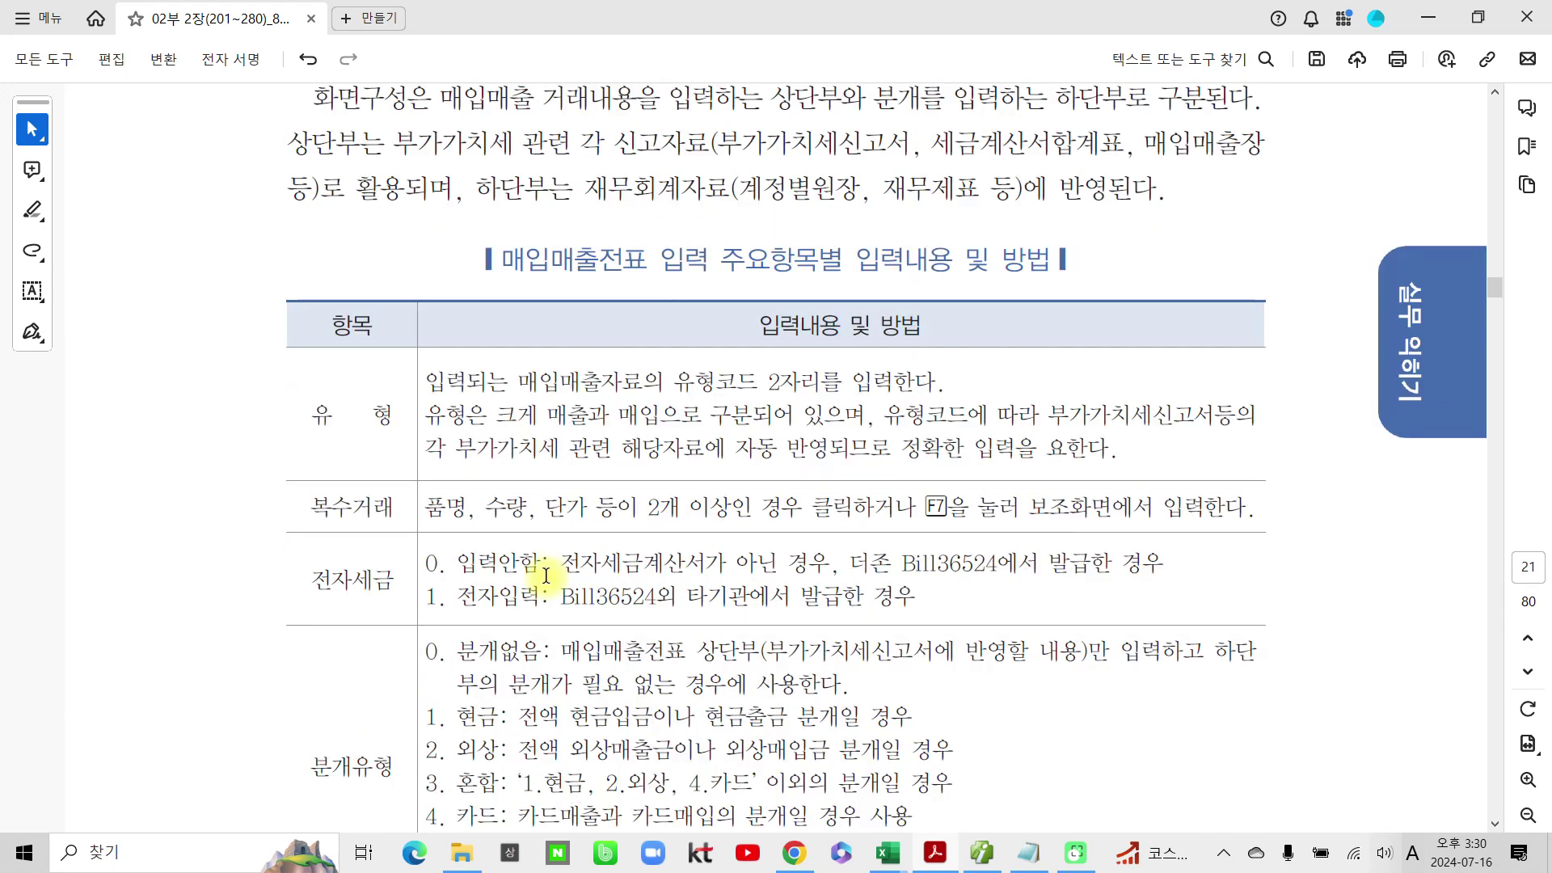
scroll(547, 575, down, 4)
scroll(566, 629, up, 1)
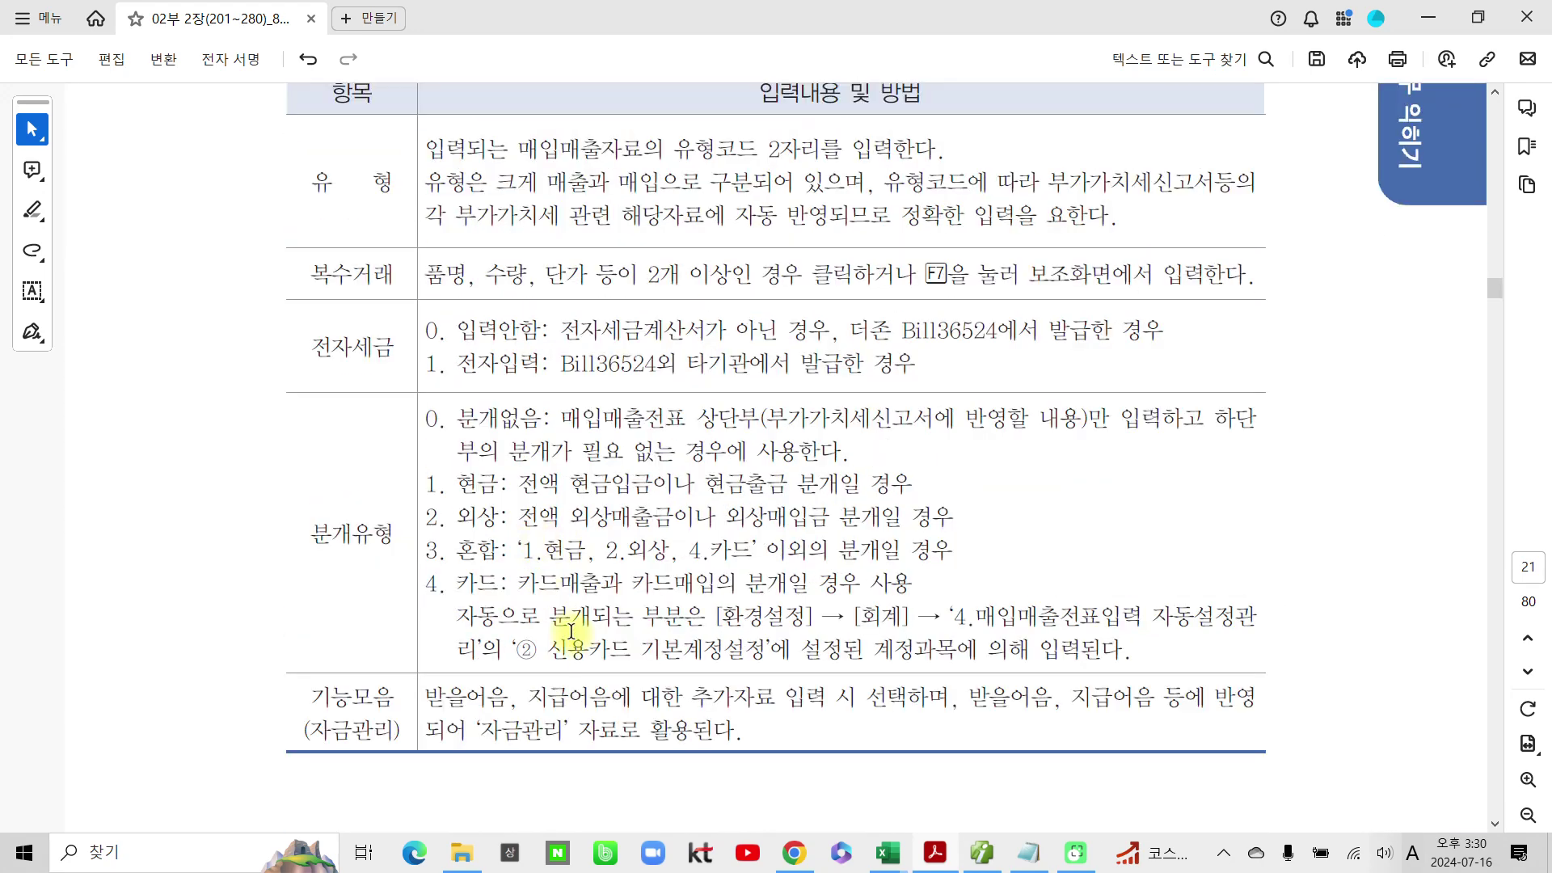
scroll(571, 631, up, 2)
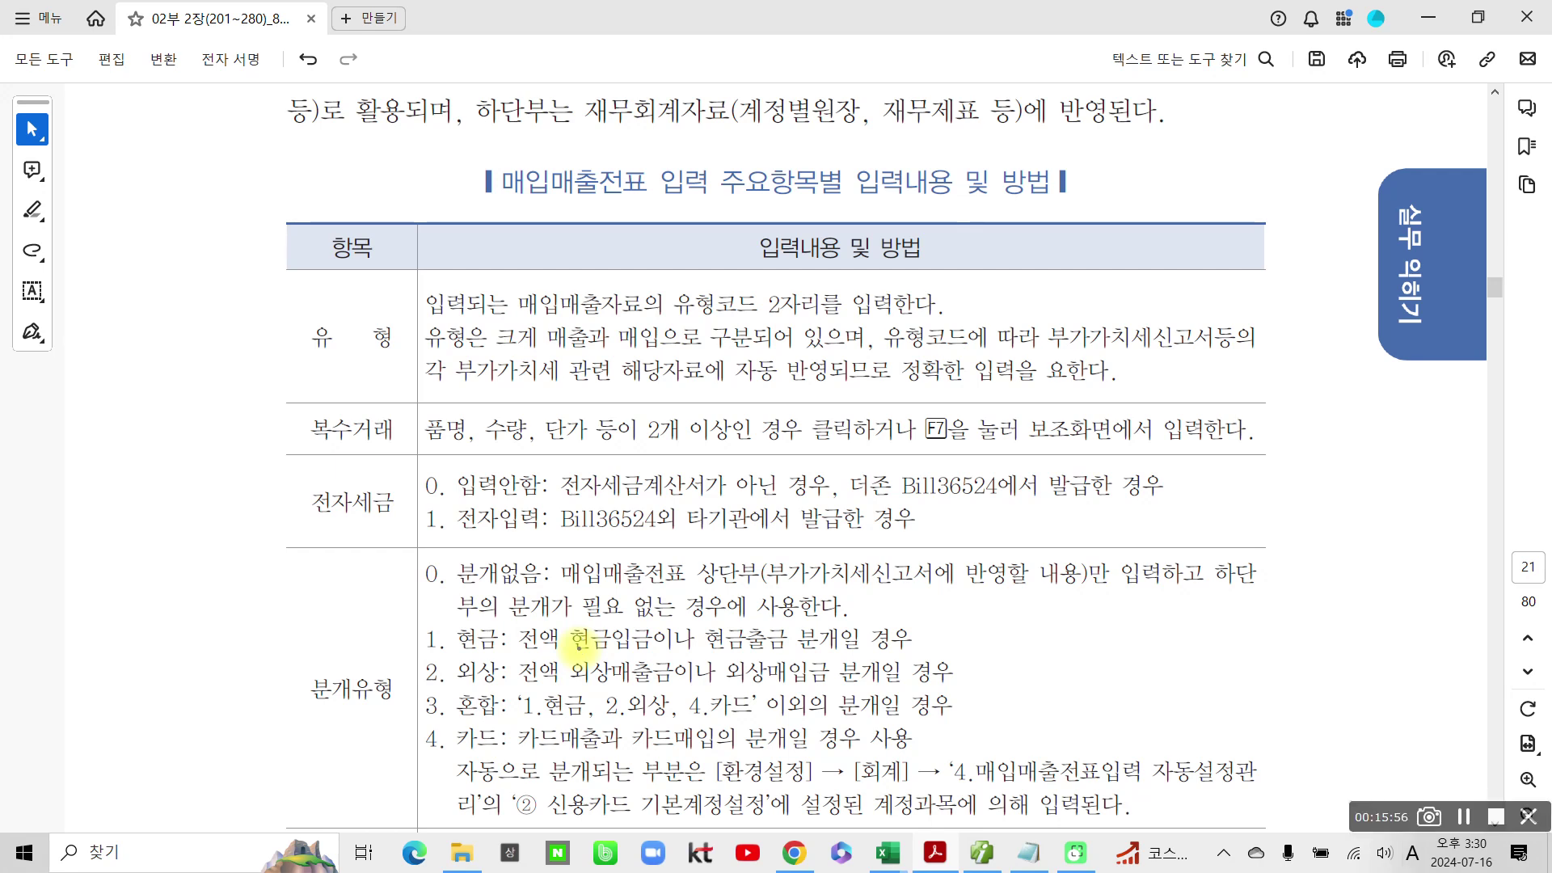
mouse_move(343, 391)
mouse_down()
mouse_move(305, 390)
mouse_move(399, 430)
mouse_up()
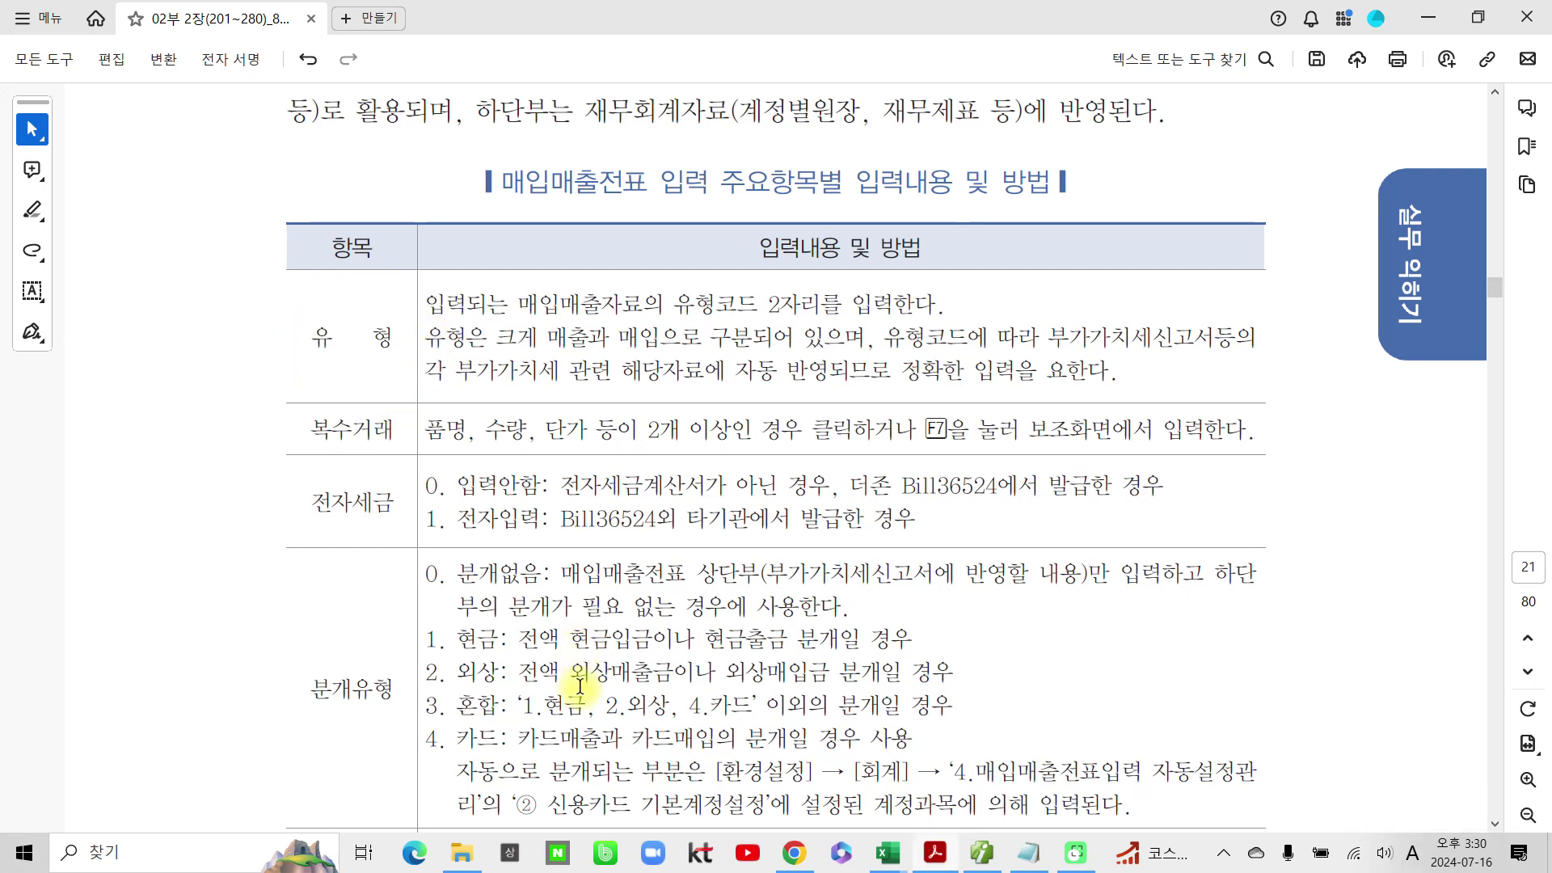
scroll(564, 578, down, 4)
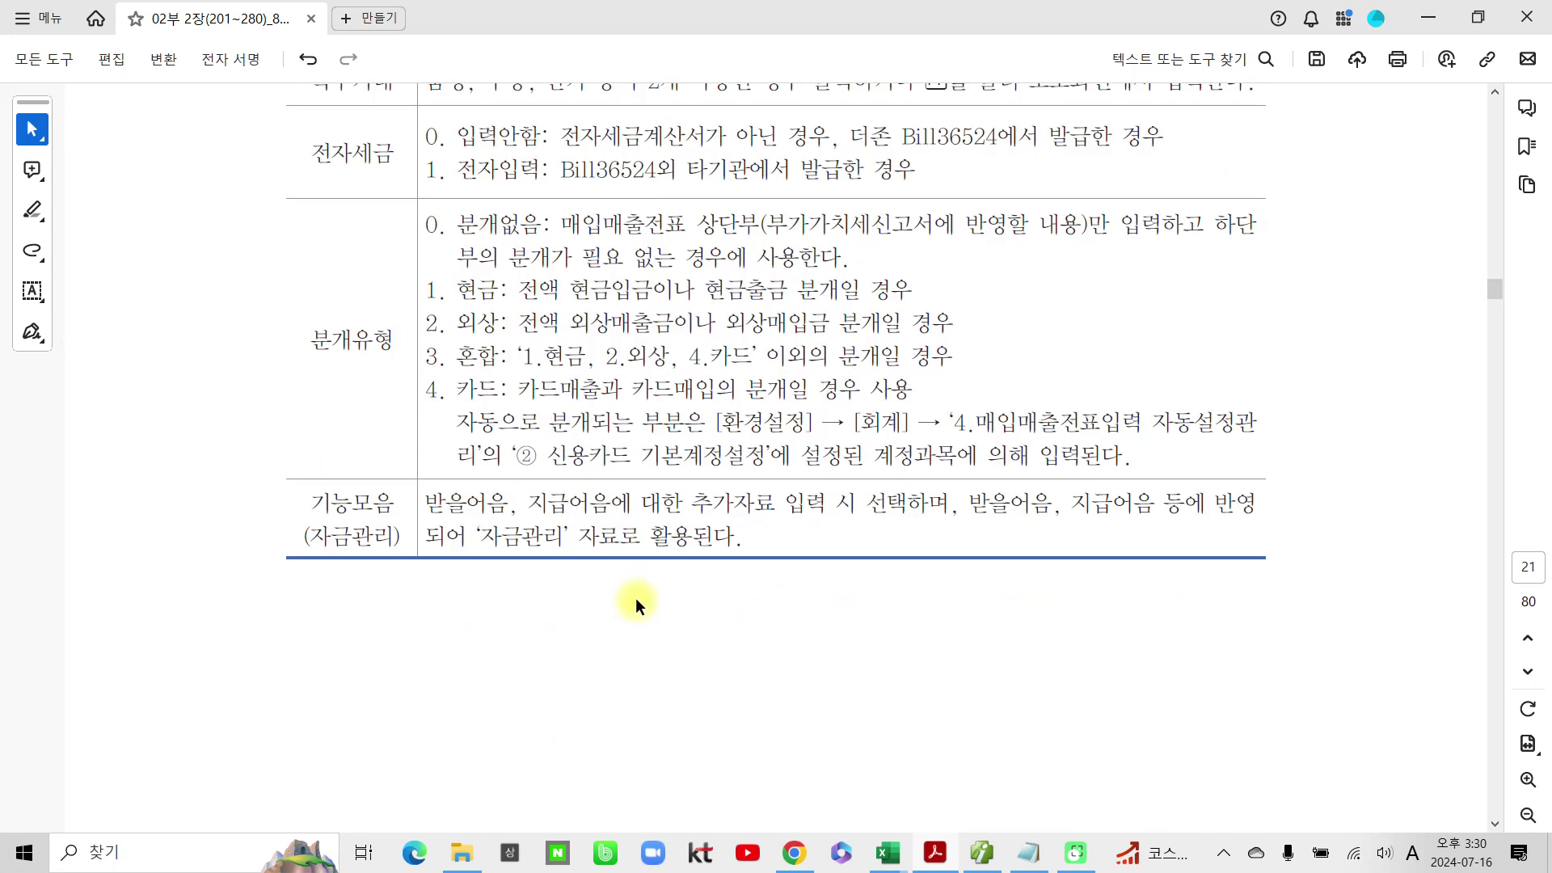
scroll(639, 572, down, 13)
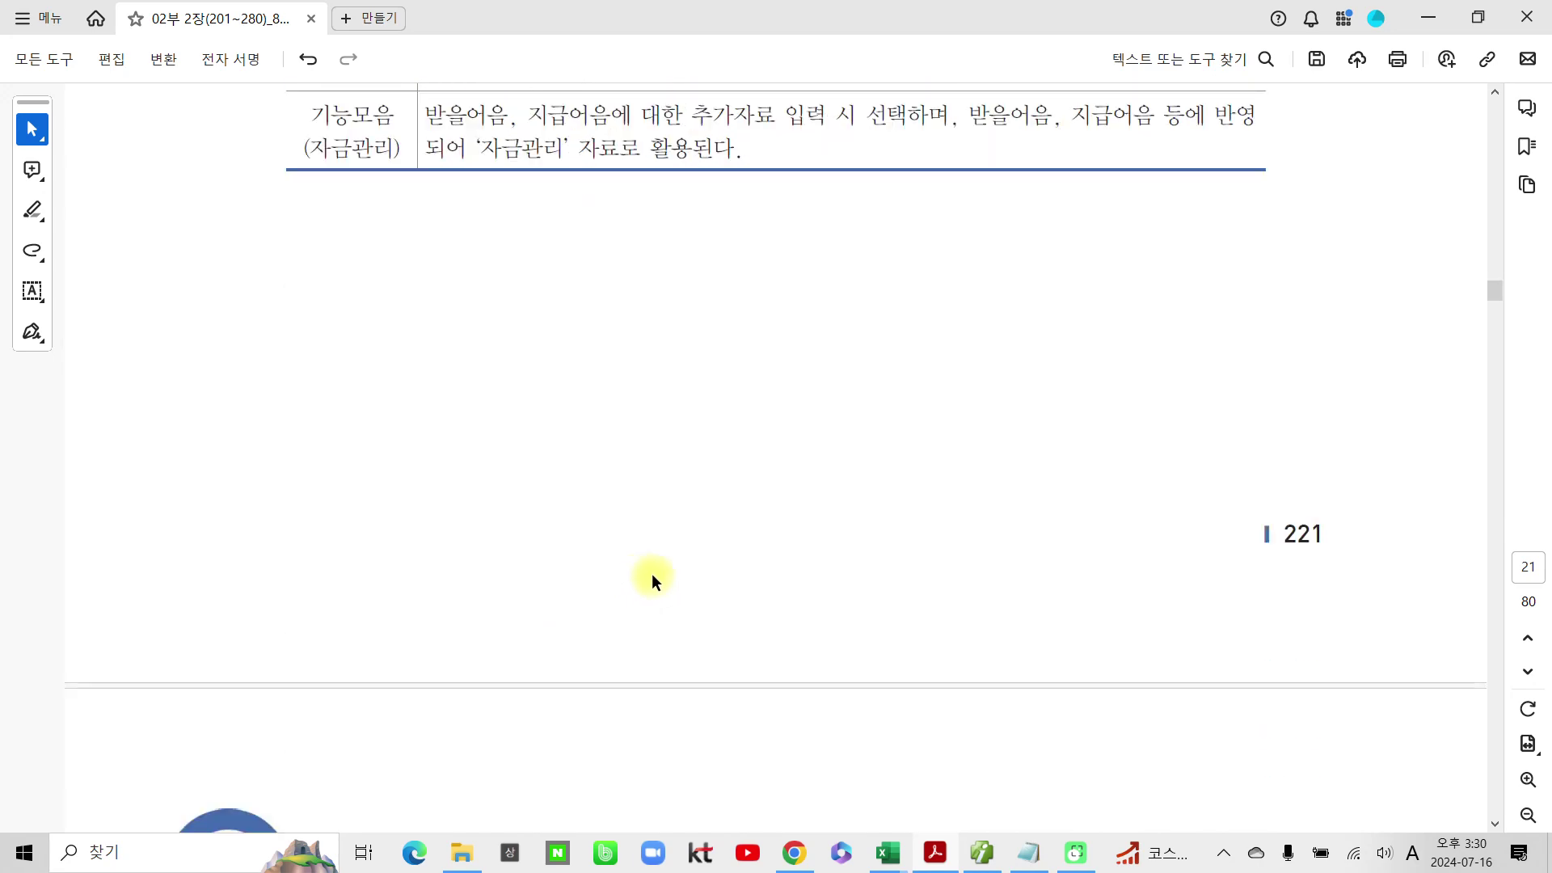
scroll(791, 611, down, 2)
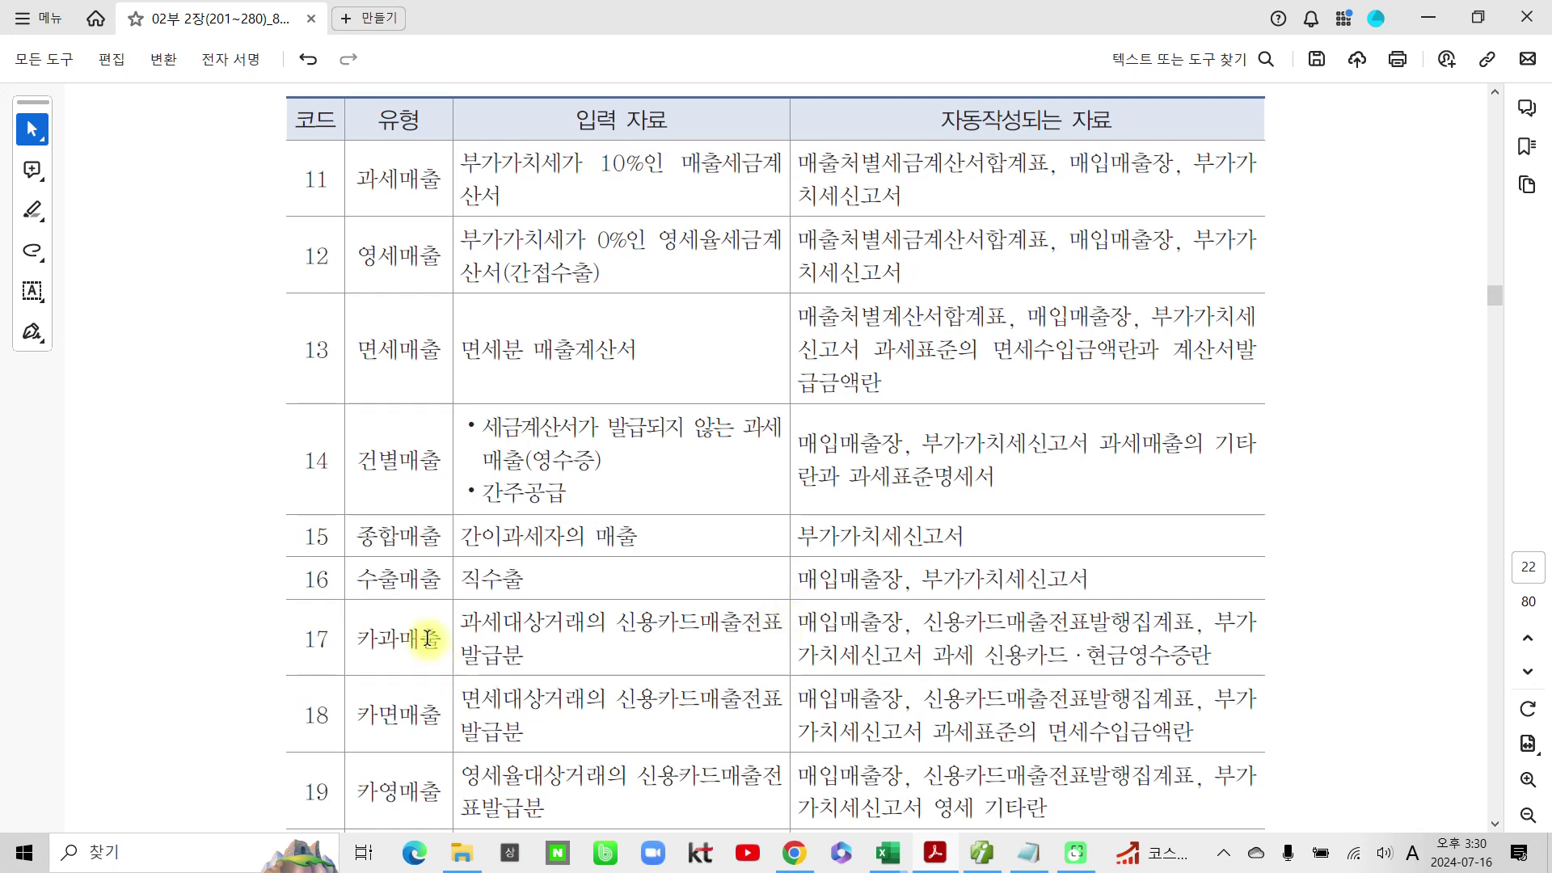
scroll(428, 638, up, 2)
mouse_move(709, 227)
mouse_down()
mouse_move(759, 194)
mouse_move(651, 287)
mouse_up()
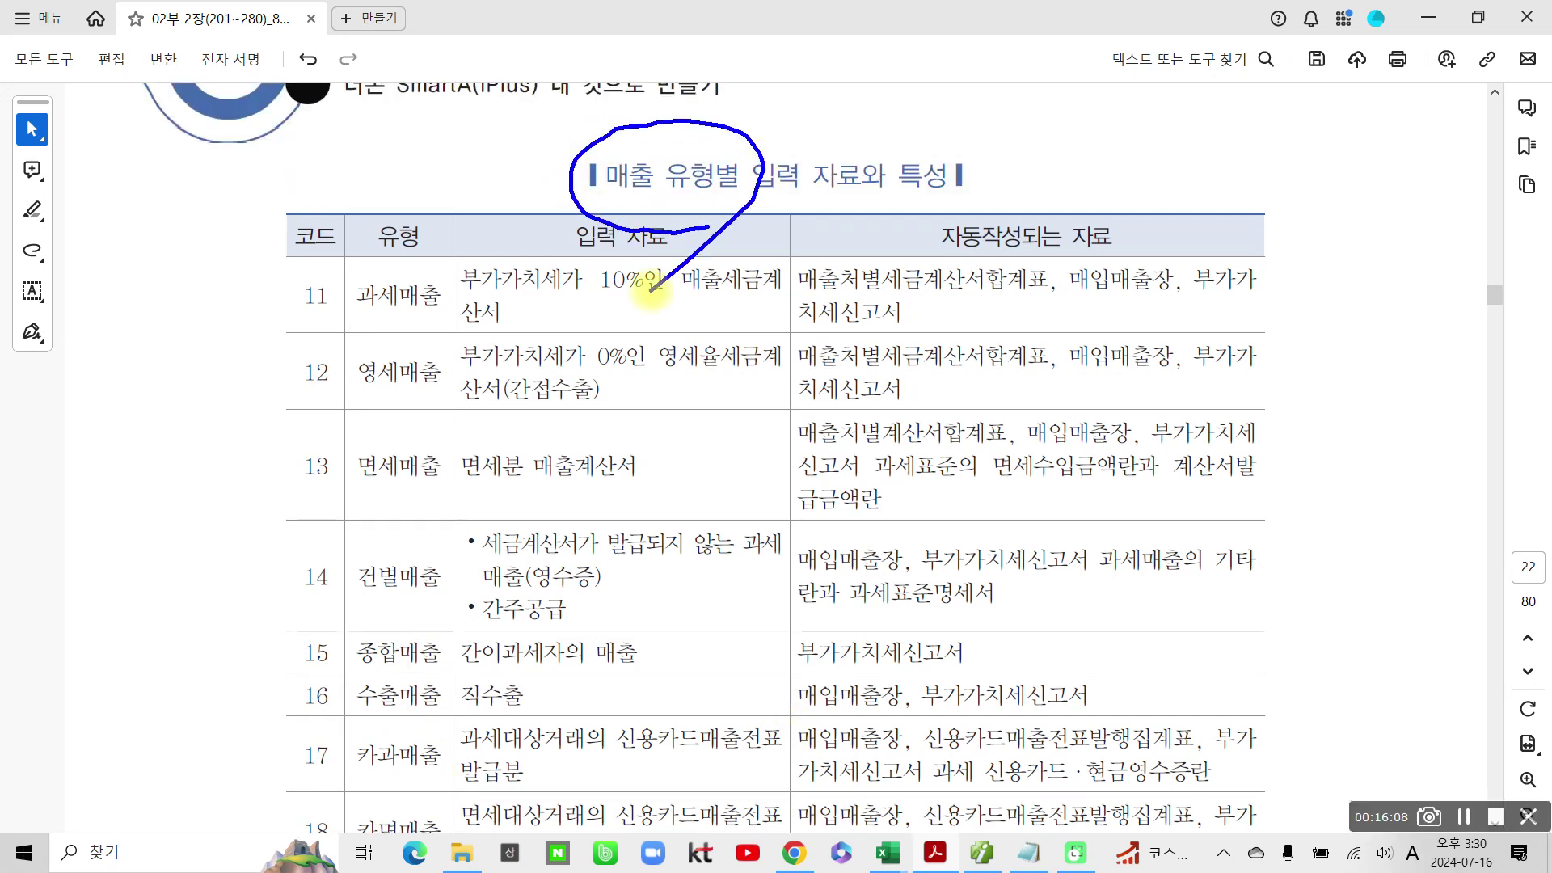
mouse_move(322, 322)
mouse_down()
mouse_move(320, 257)
mouse_move(327, 325)
mouse_up()
drag(304, 505, 343, 493)
mouse_move(366, 779)
mouse_down()
mouse_move(327, 713)
mouse_move(349, 762)
mouse_up()
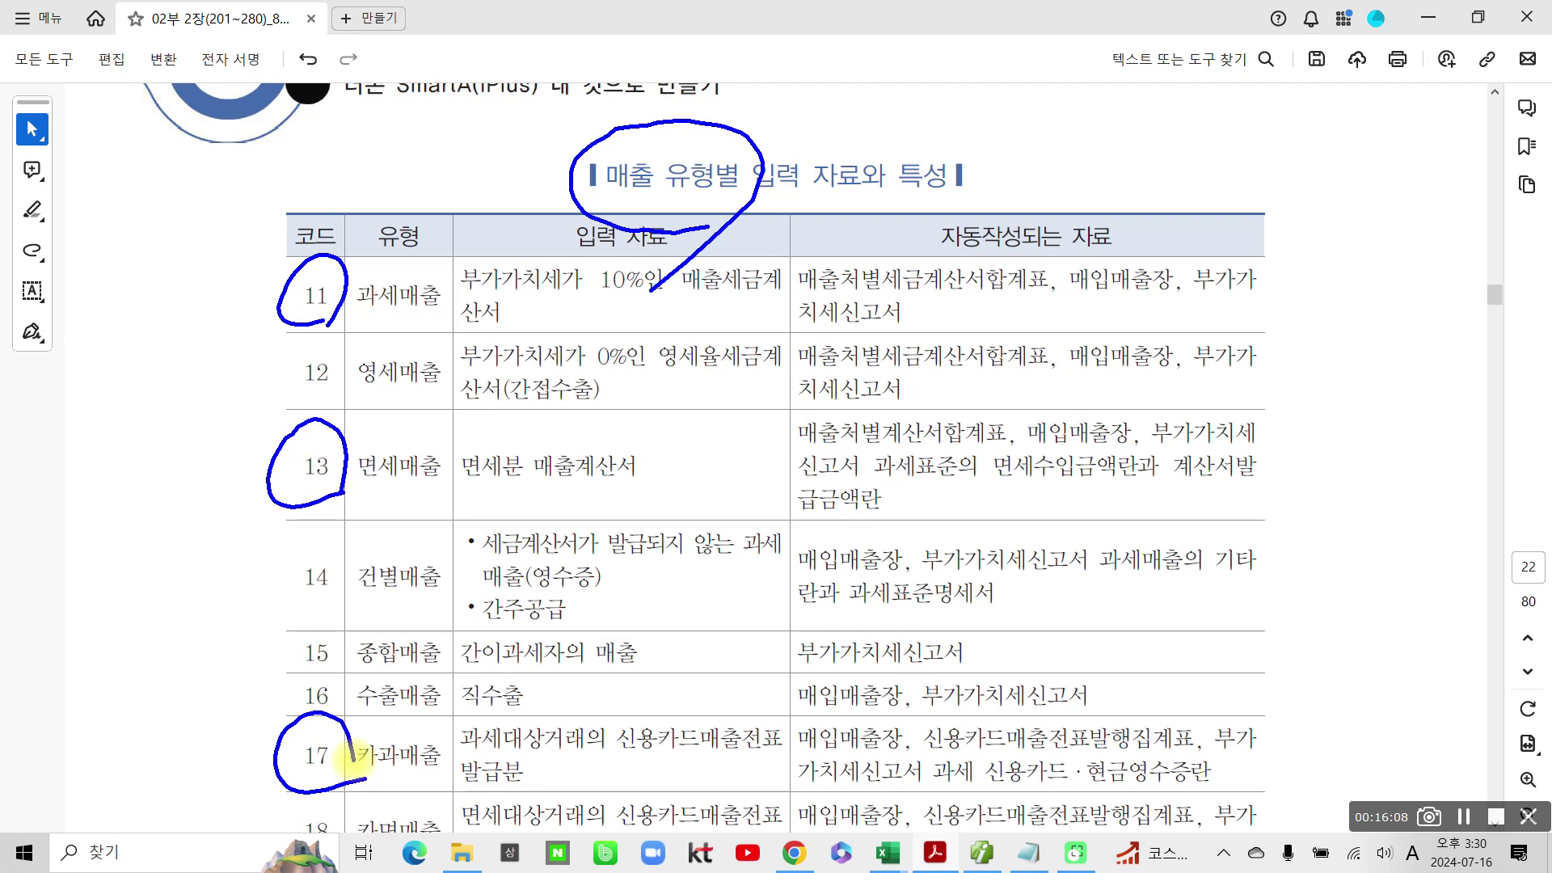
drag(232, 578, 295, 558)
drag(230, 350, 269, 341)
mouse_move(252, 687)
mouse_down()
mouse_move(259, 705)
mouse_move(279, 684)
mouse_up()
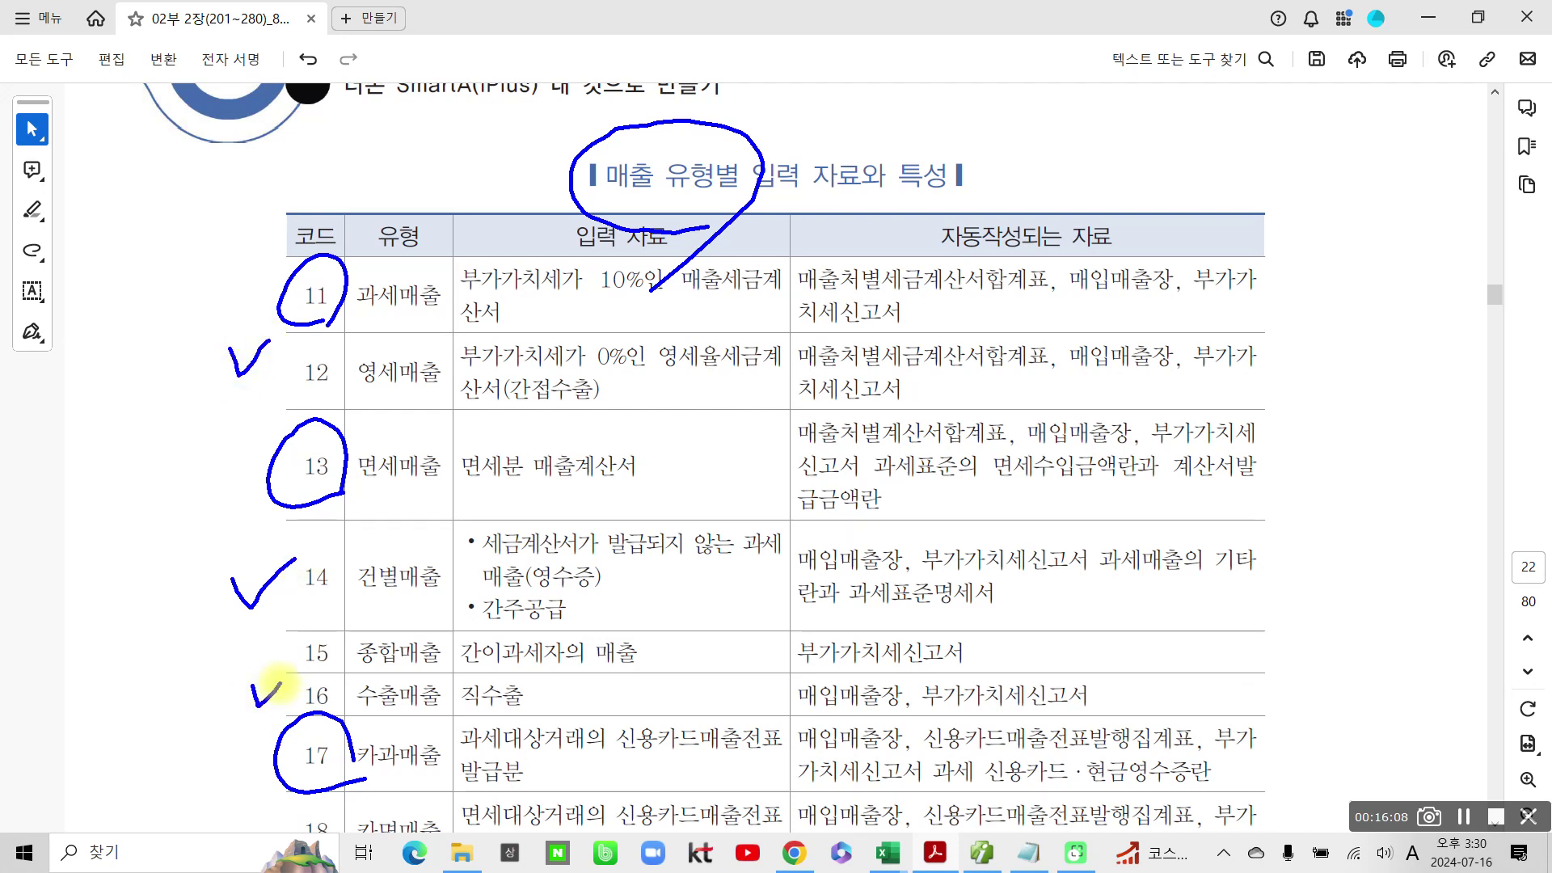
key(Escape)
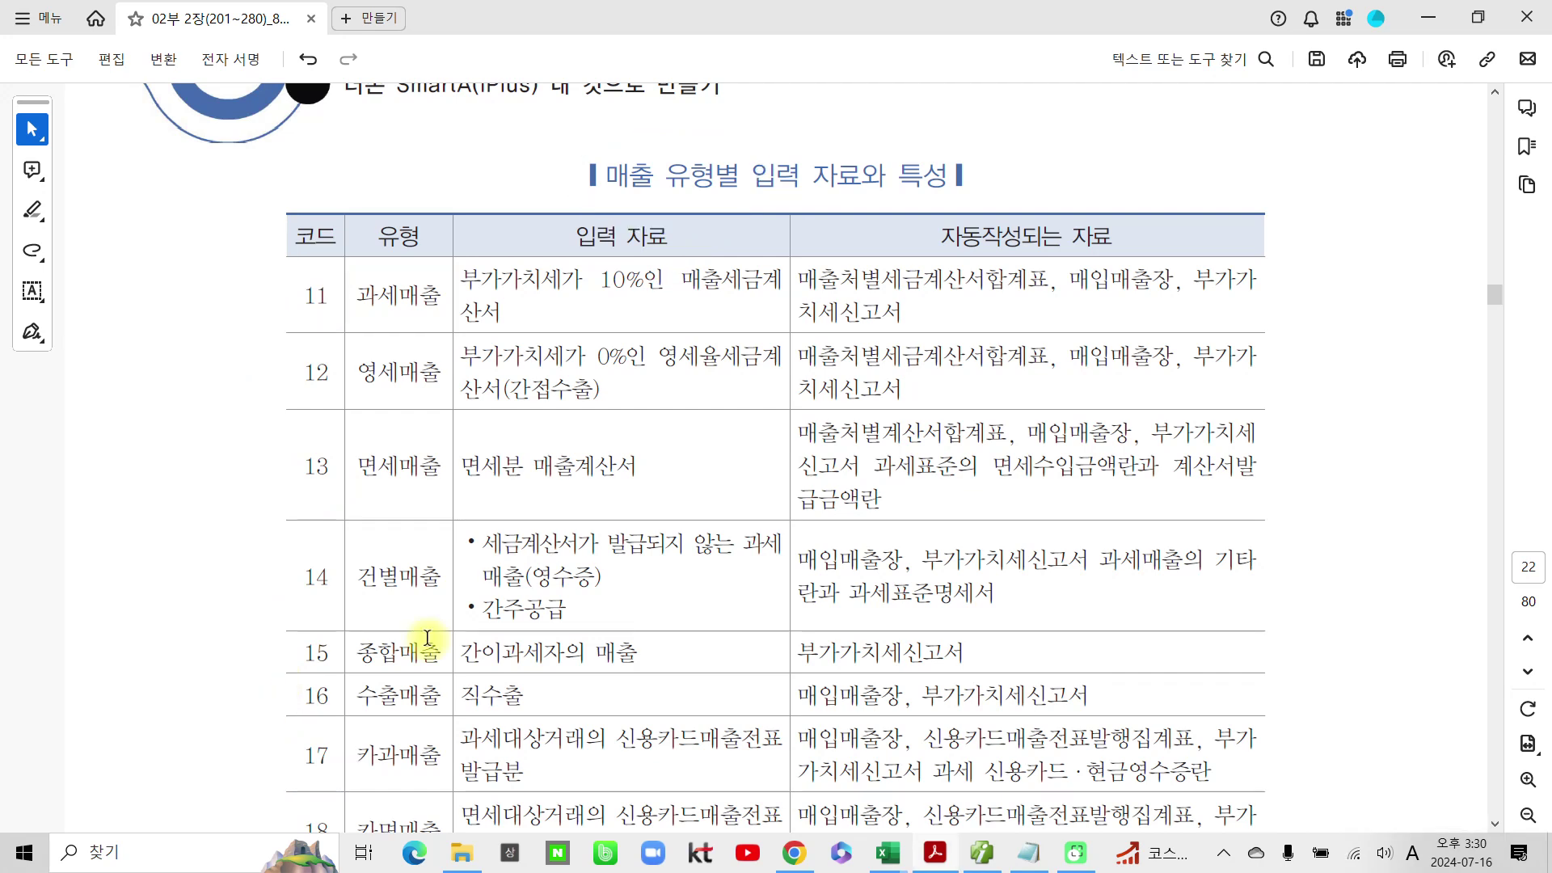
Step: Scroll to the 매입 유형별 table and highlight code 51 in pink
scroll(436, 636, down, 8)
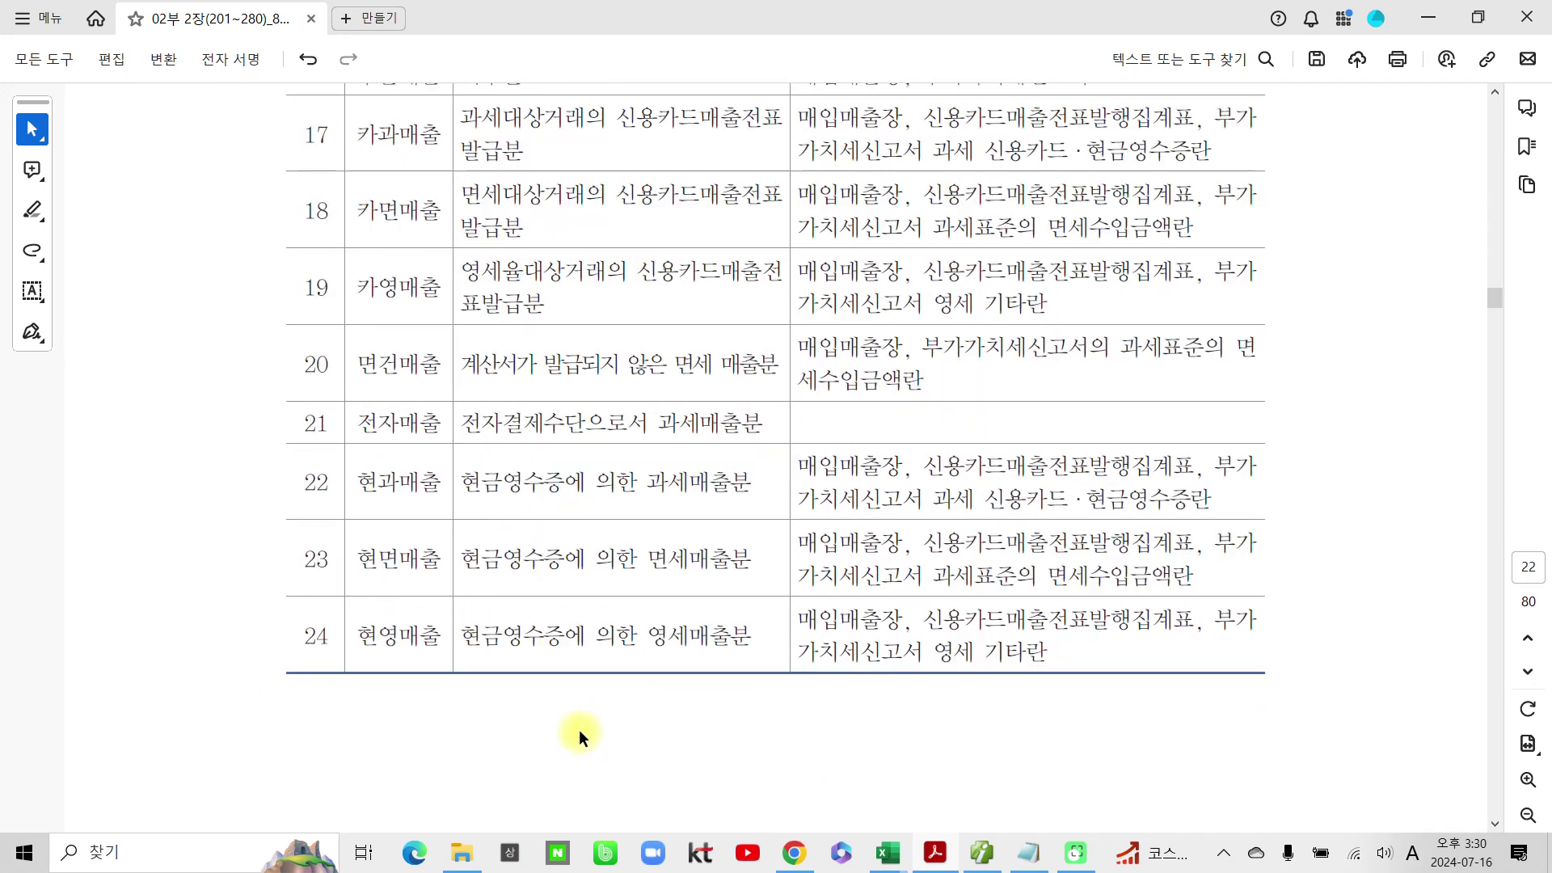
scroll(405, 663, down, 15)
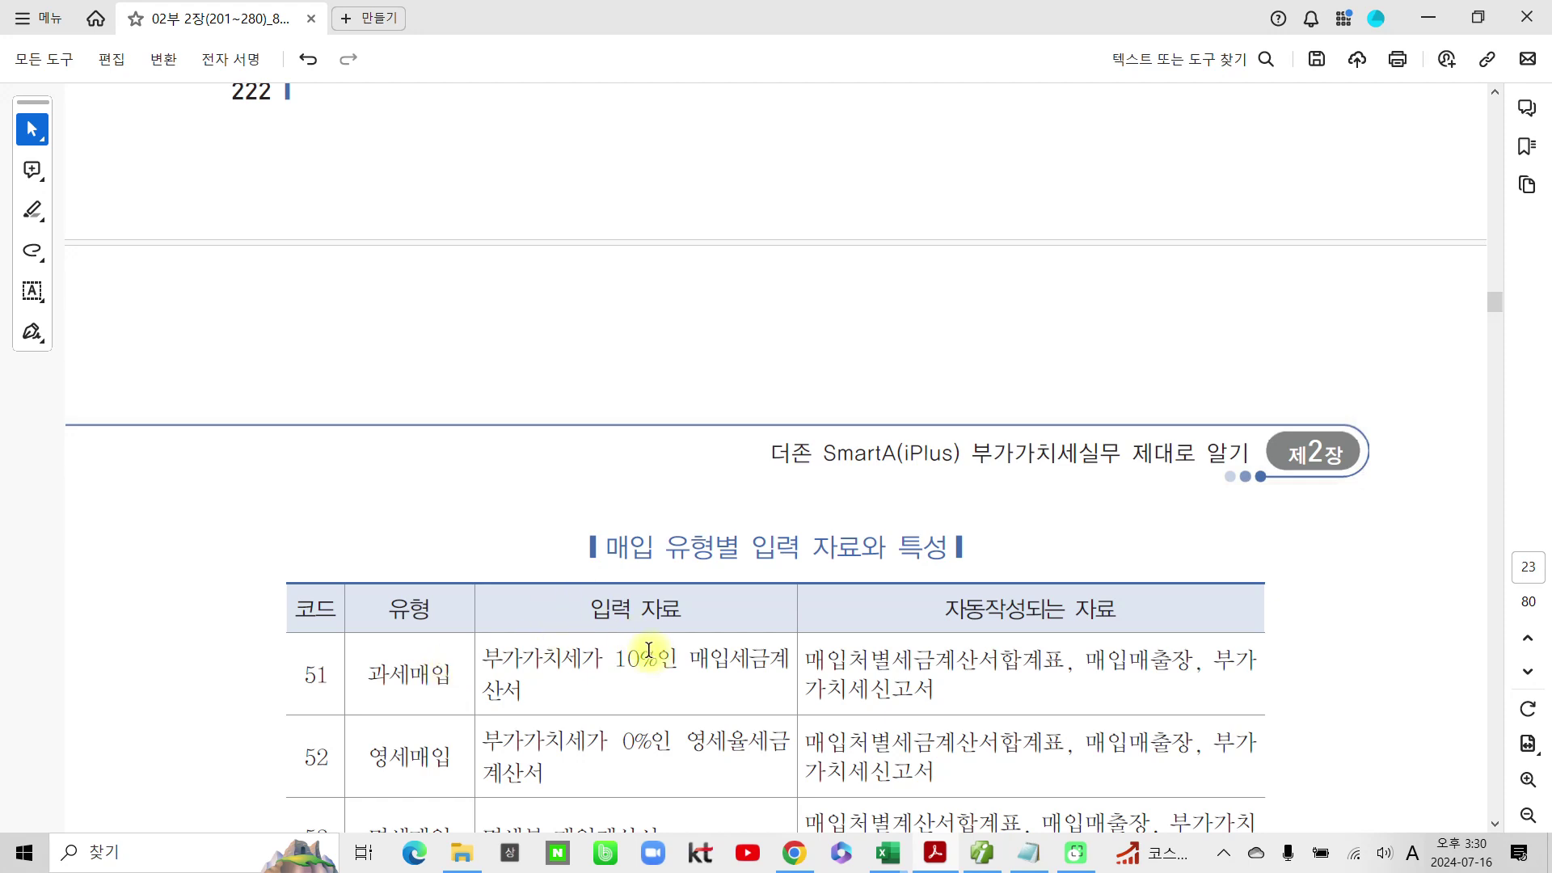
scroll(650, 648, down, 5)
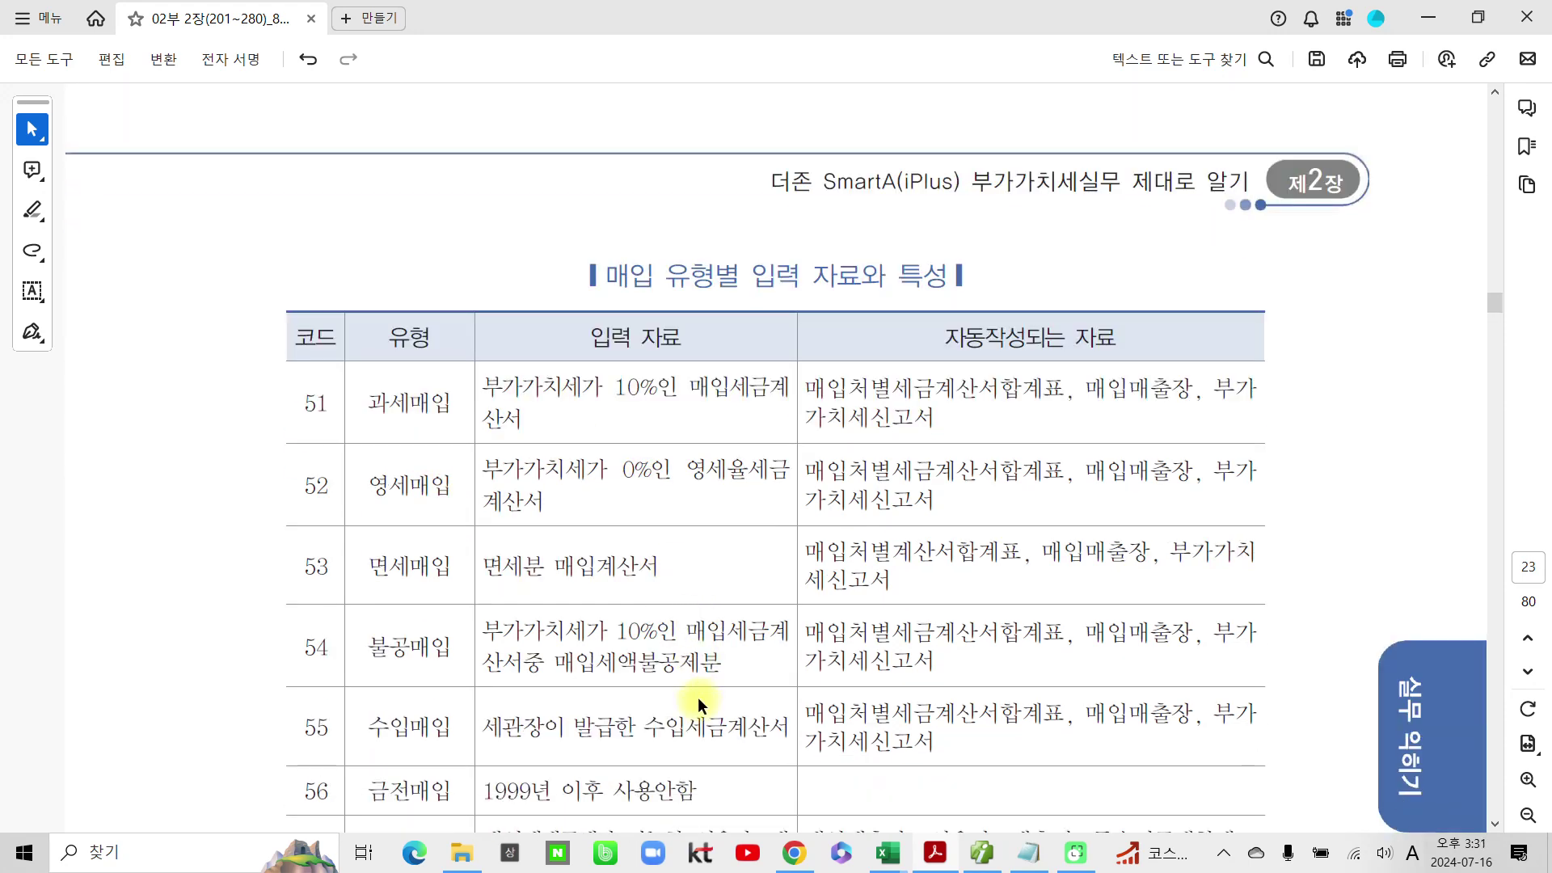
scroll(697, 697, down, 1)
drag(302, 251, 334, 247)
click(403, 285)
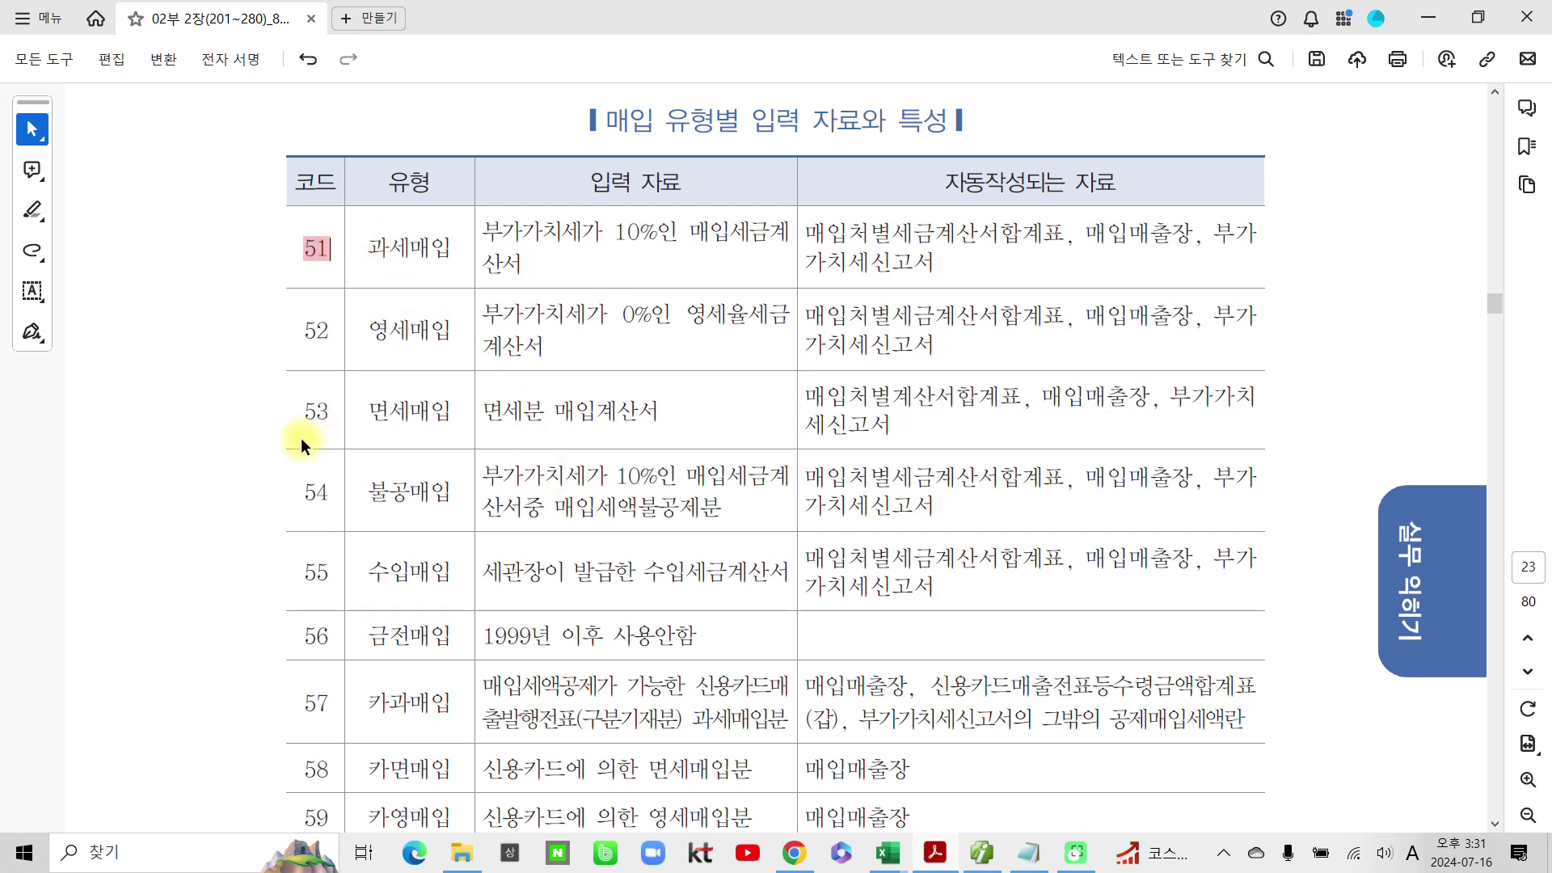
Step: Highlight purchase codes 53, 54 and 57 in pink as well
drag(300, 416, 333, 412)
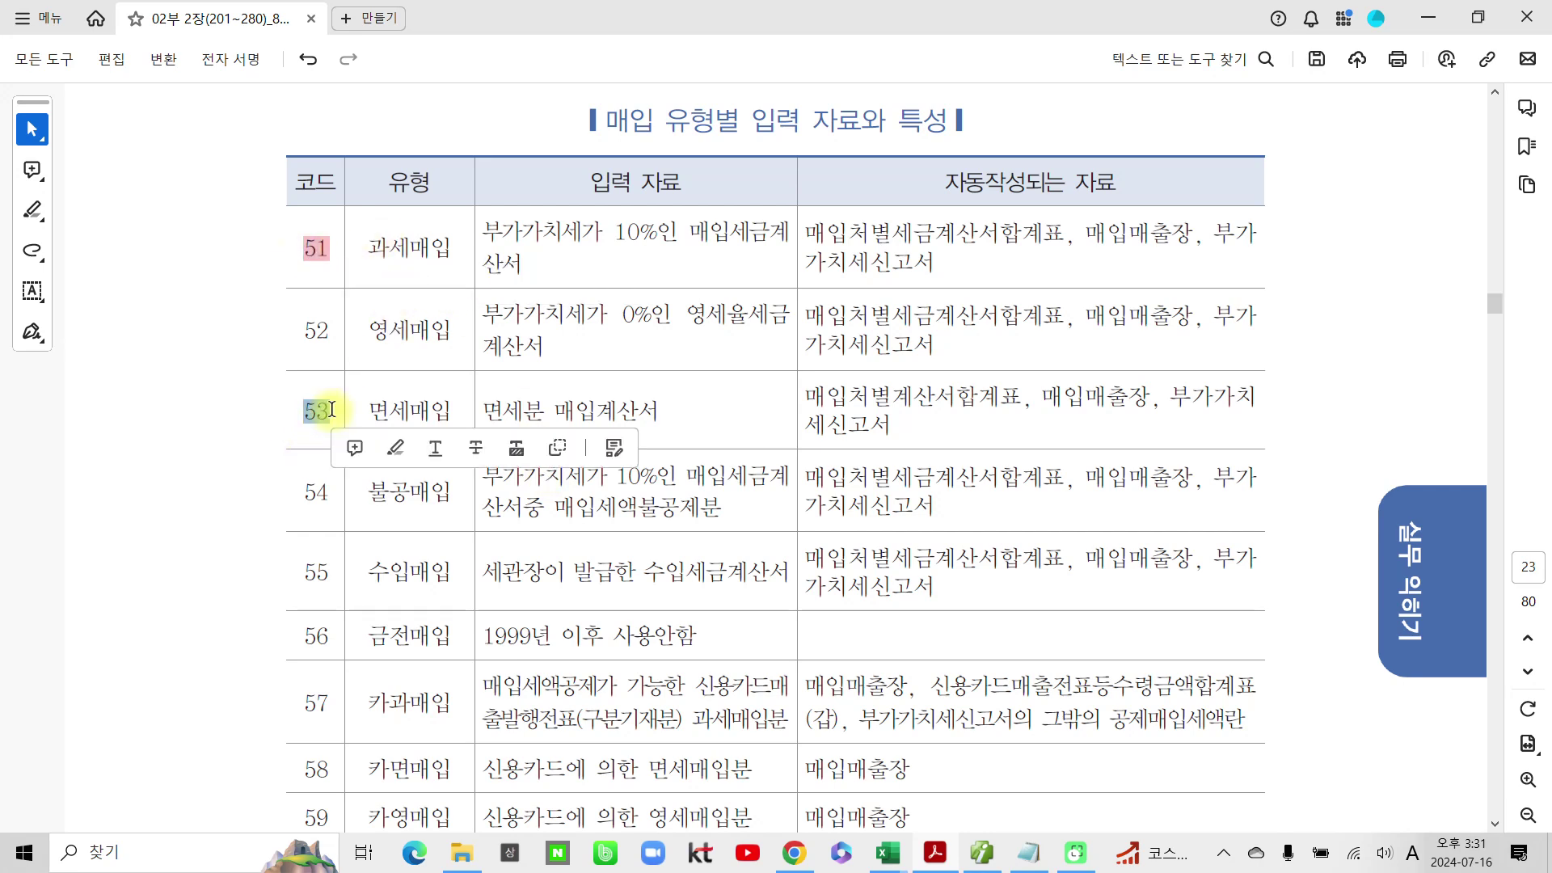
click(401, 448)
drag(302, 497, 333, 494)
click(396, 521)
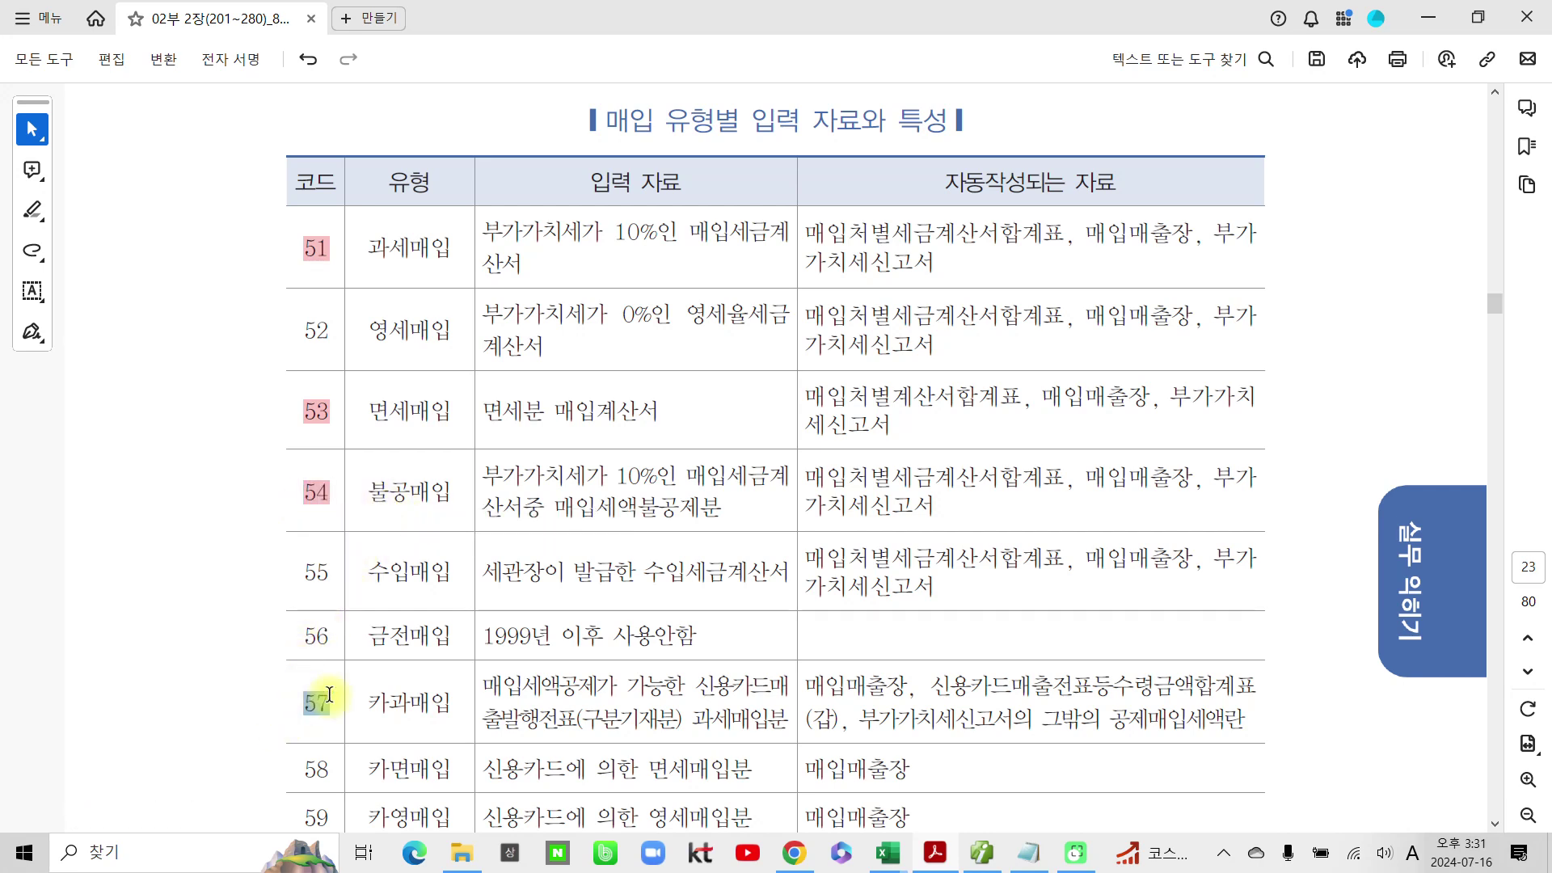
drag(303, 703, 329, 704)
click(396, 740)
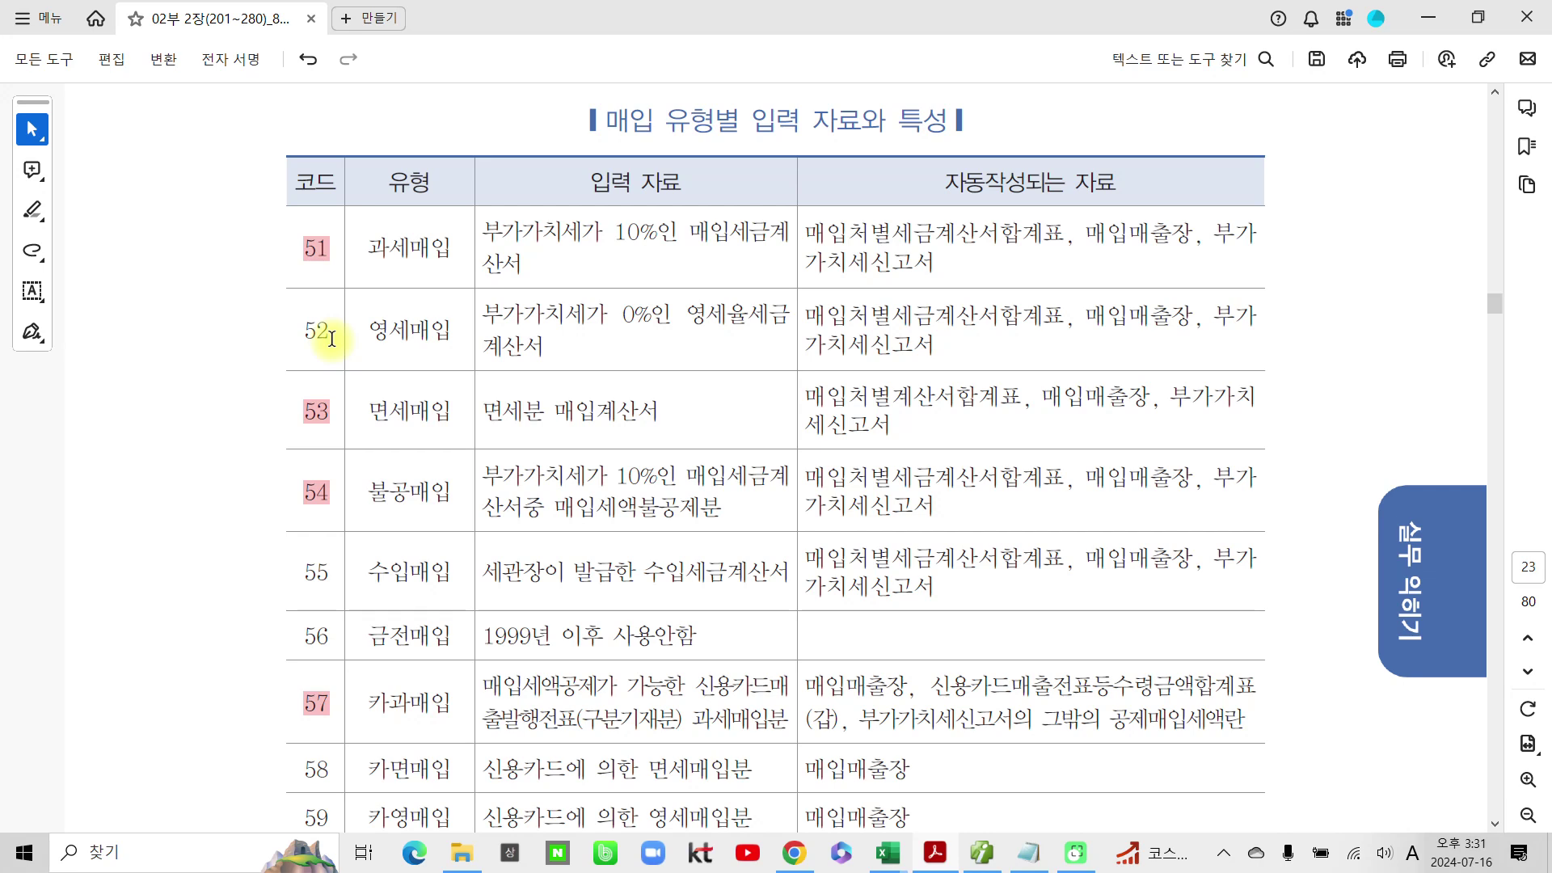
click(301, 573)
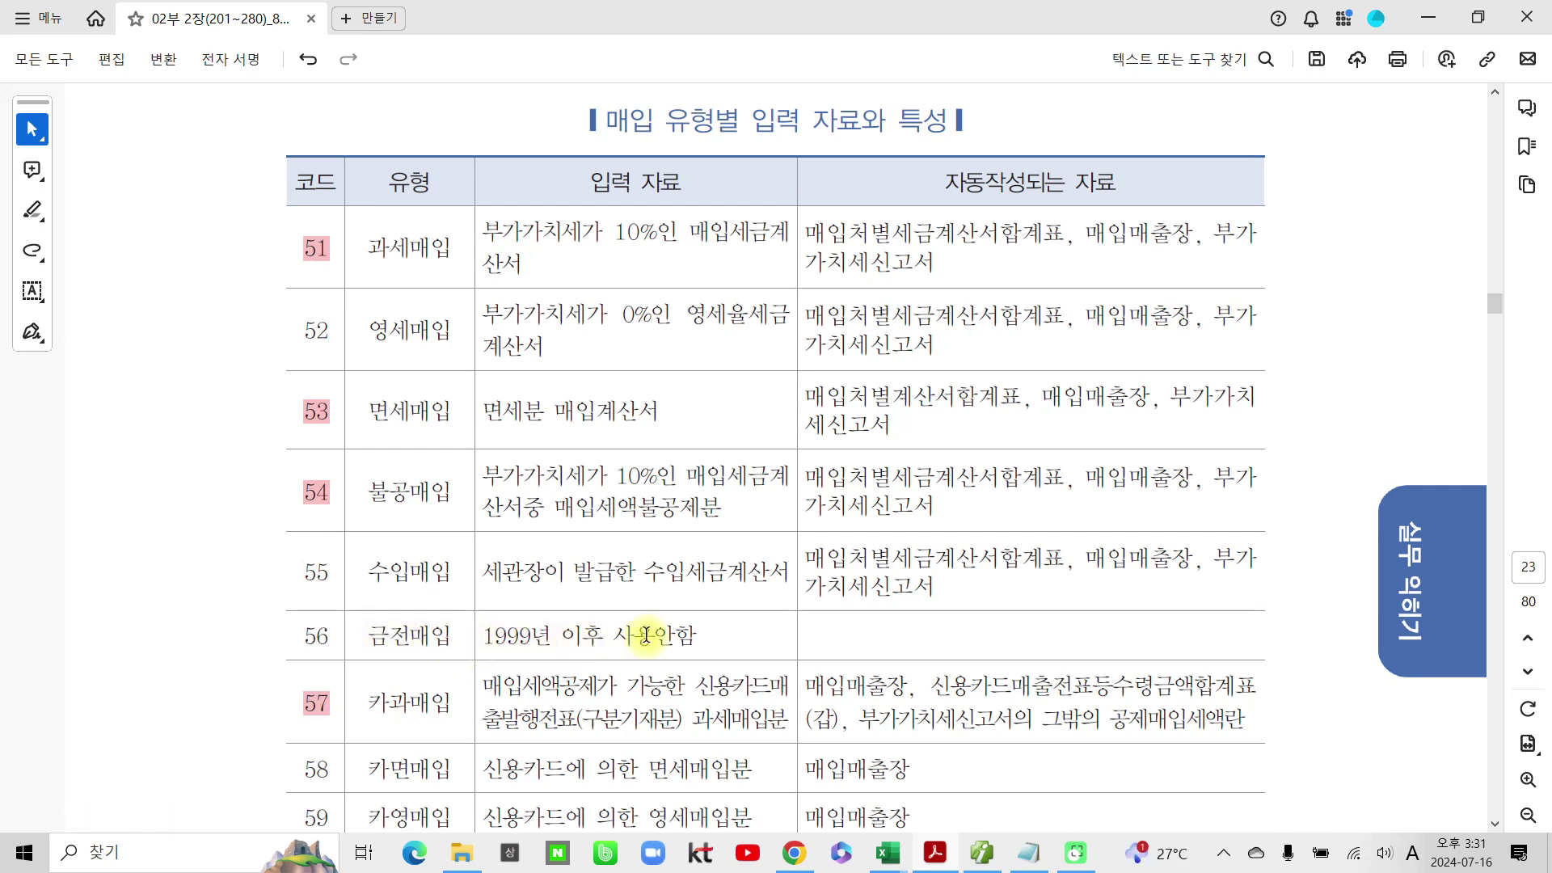
Step: Highlight the type name 카면매입 in row 58 in pink
click(563, 634)
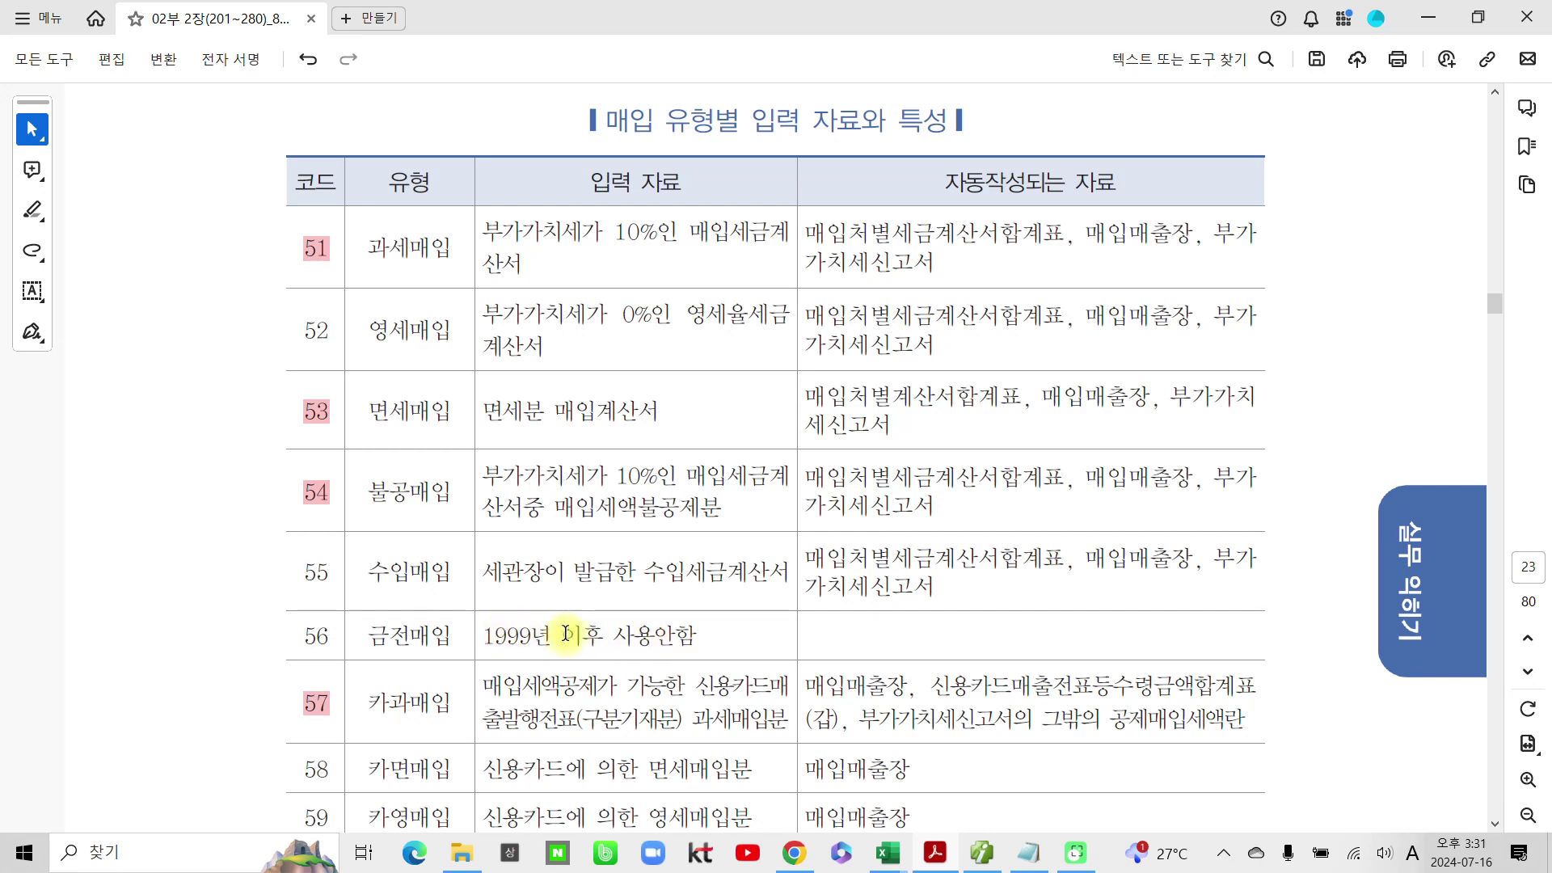
scroll(566, 634, down, 1)
scroll(566, 634, down, 4)
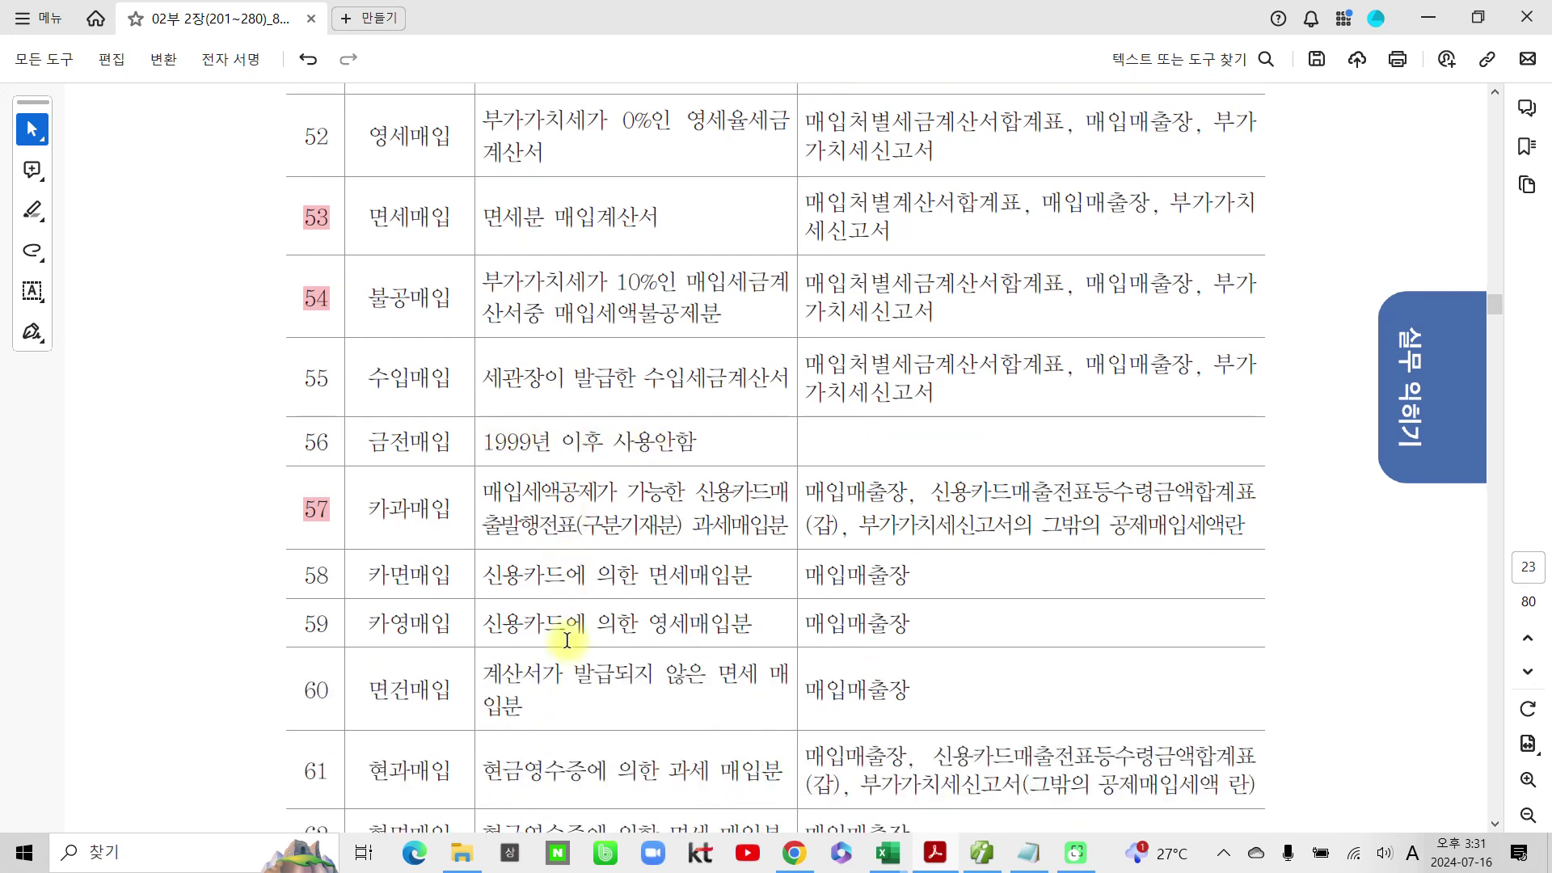
scroll(368, 624, down, 3)
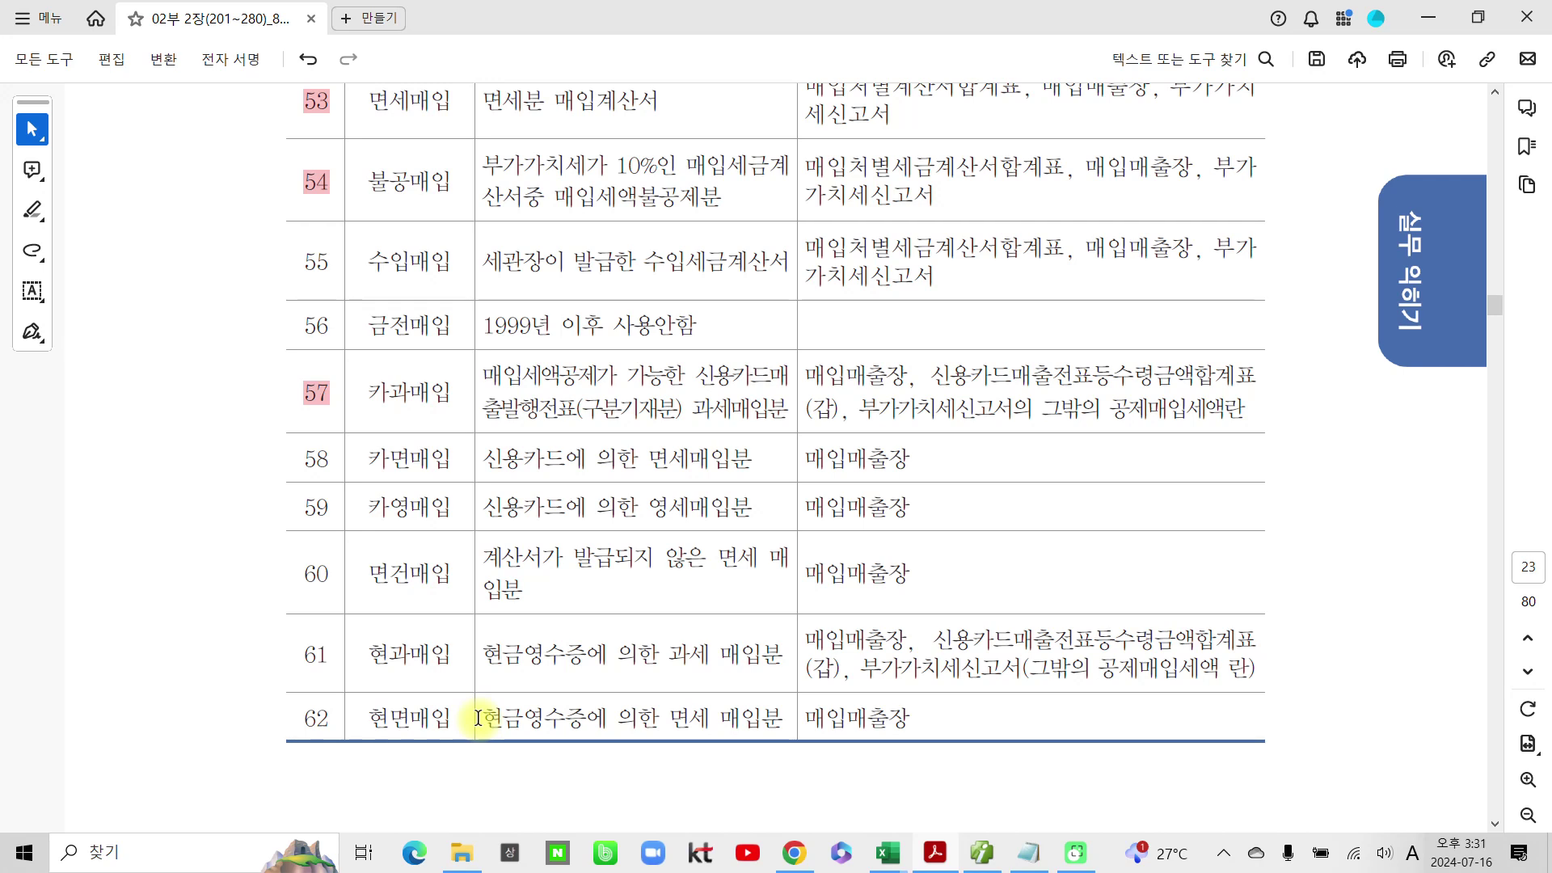
scroll(574, 712, down, 5)
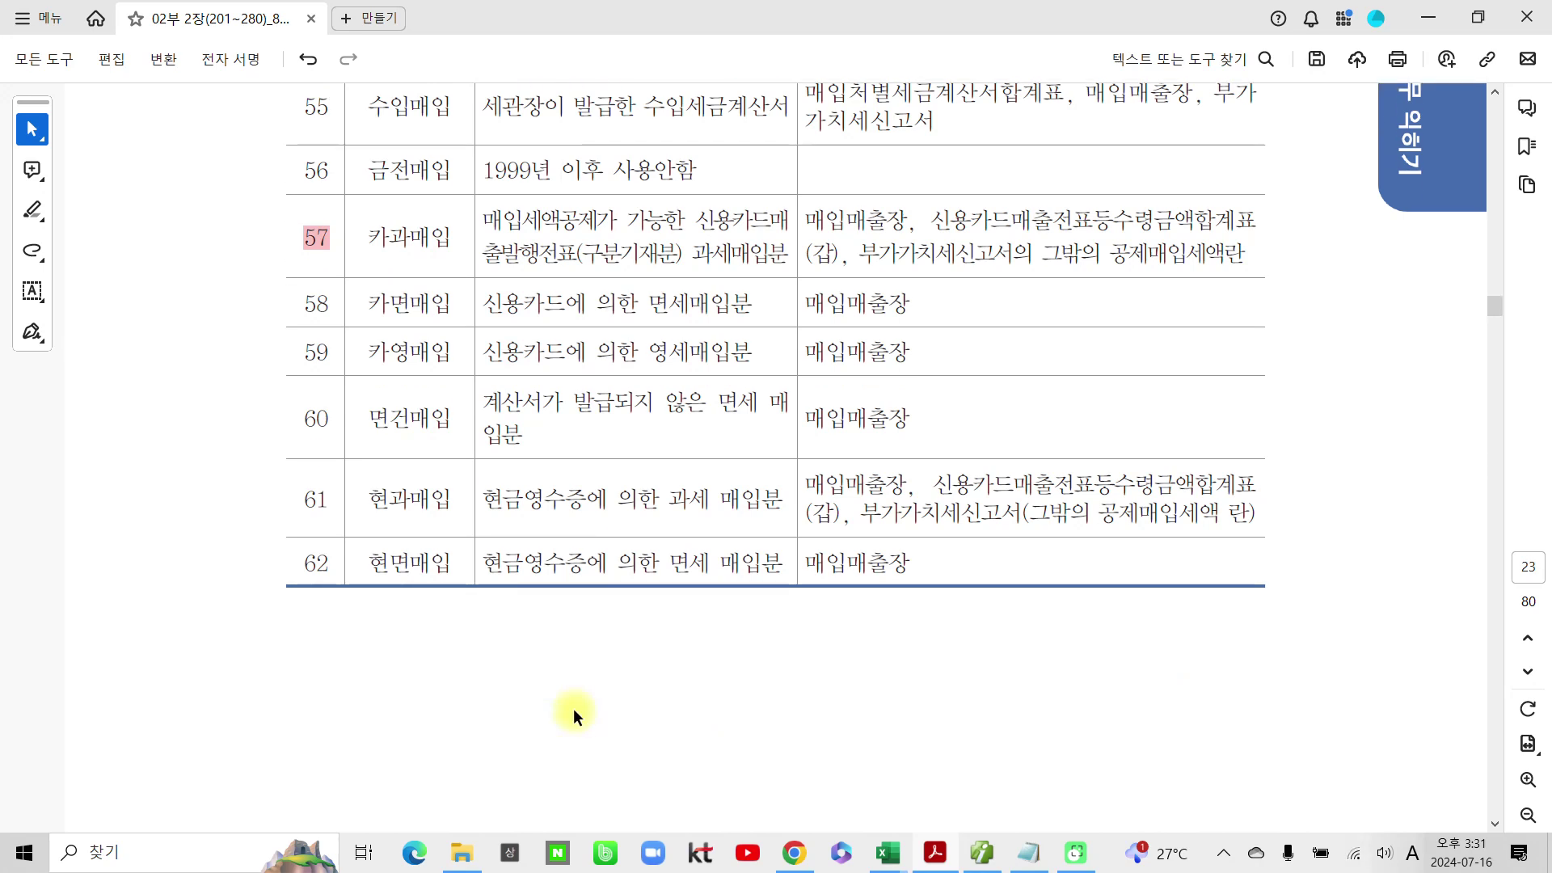
scroll(582, 714, up, 3)
scroll(581, 718, up, 1)
scroll(597, 597, up, 1)
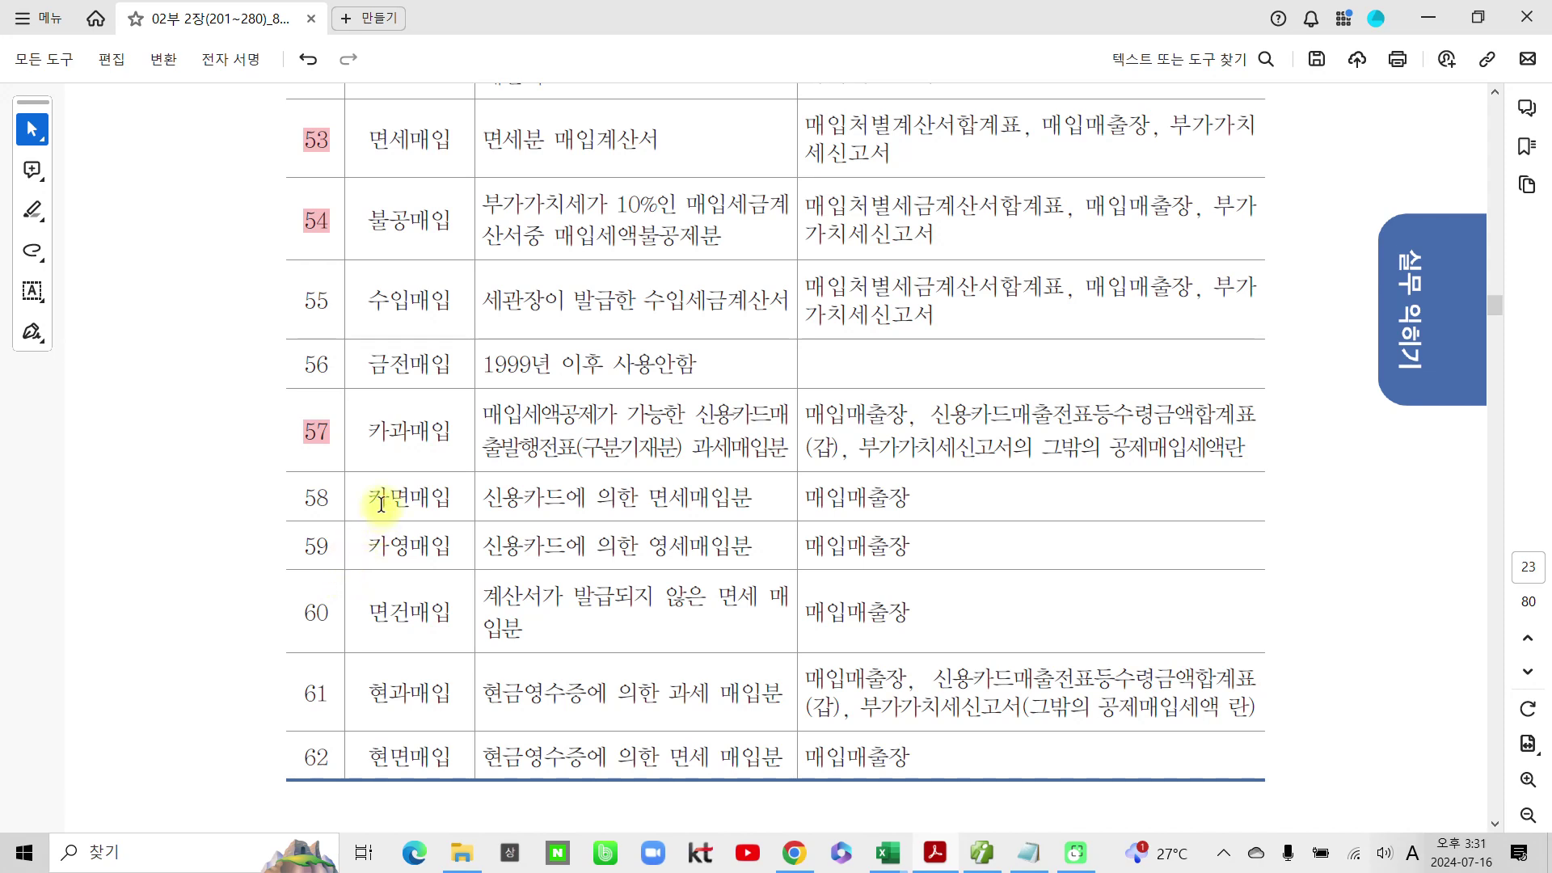
drag(371, 500, 453, 499)
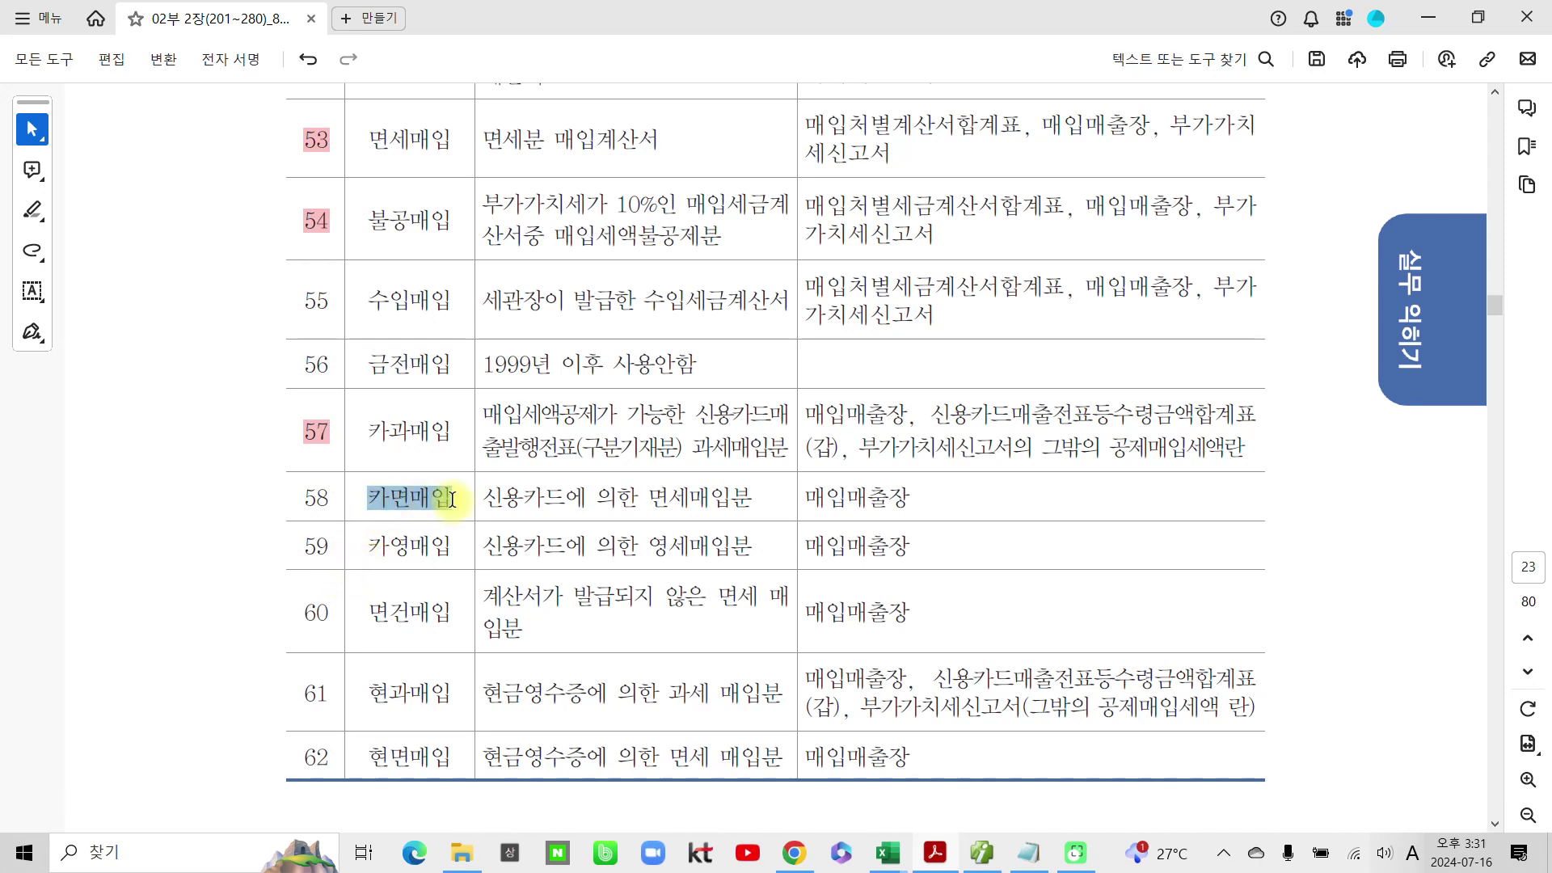
click(516, 538)
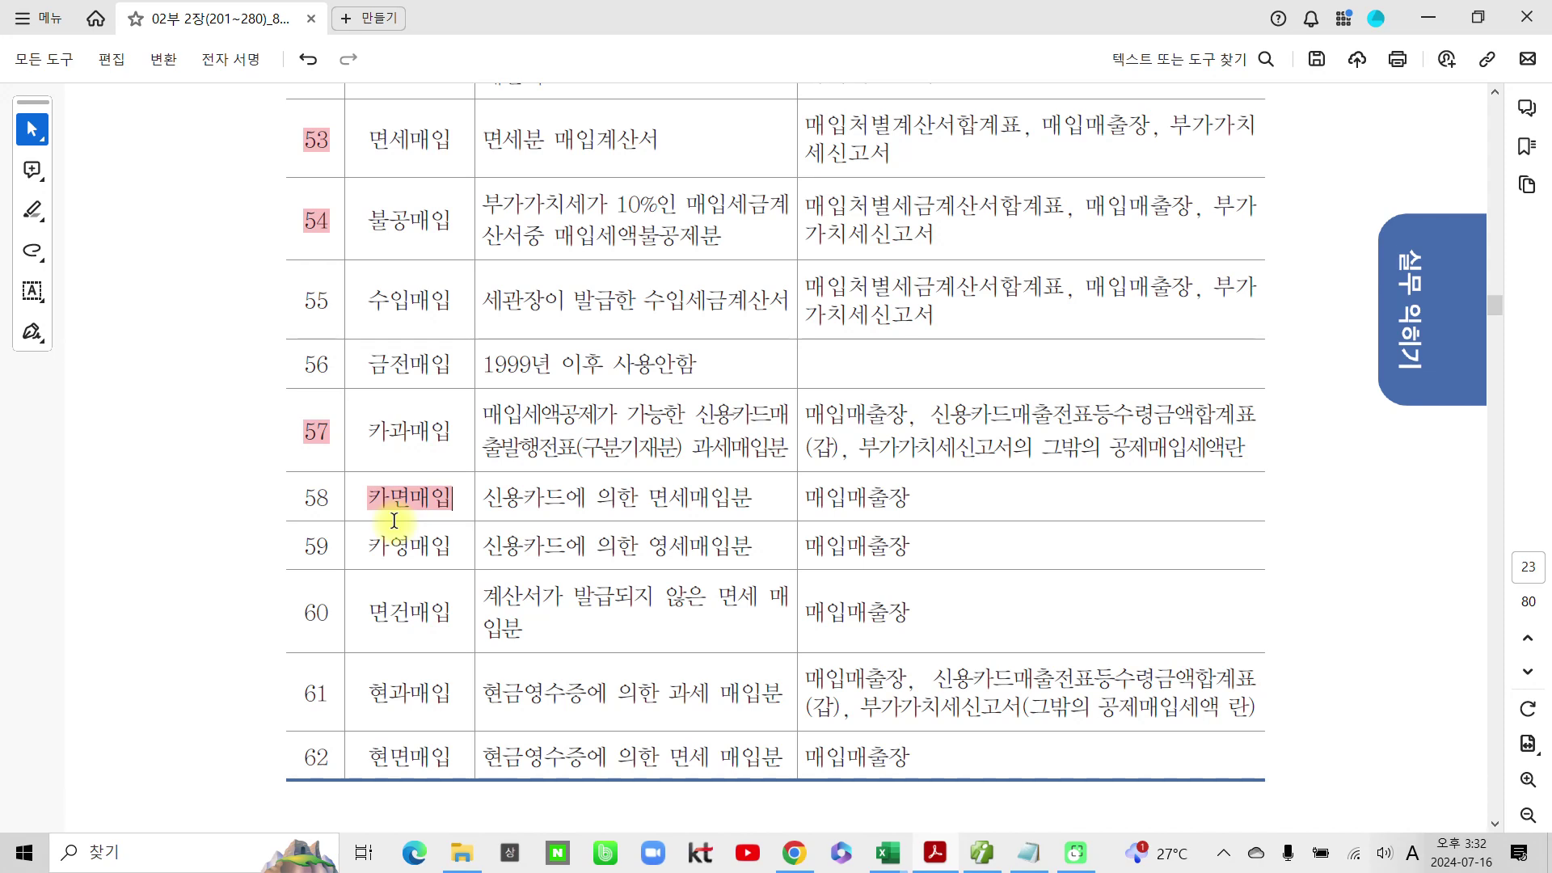
Step: Circle rows 57 and 58, clear the ink marks, and scroll to page 24's 증빙종류별 유형구분 table
mouse_move(281, 414)
mouse_down()
mouse_move(462, 473)
mouse_move(236, 453)
mouse_move(287, 530)
mouse_move(473, 467)
mouse_move(288, 495)
mouse_move(643, 505)
mouse_move(728, 470)
mouse_move(683, 560)
mouse_up()
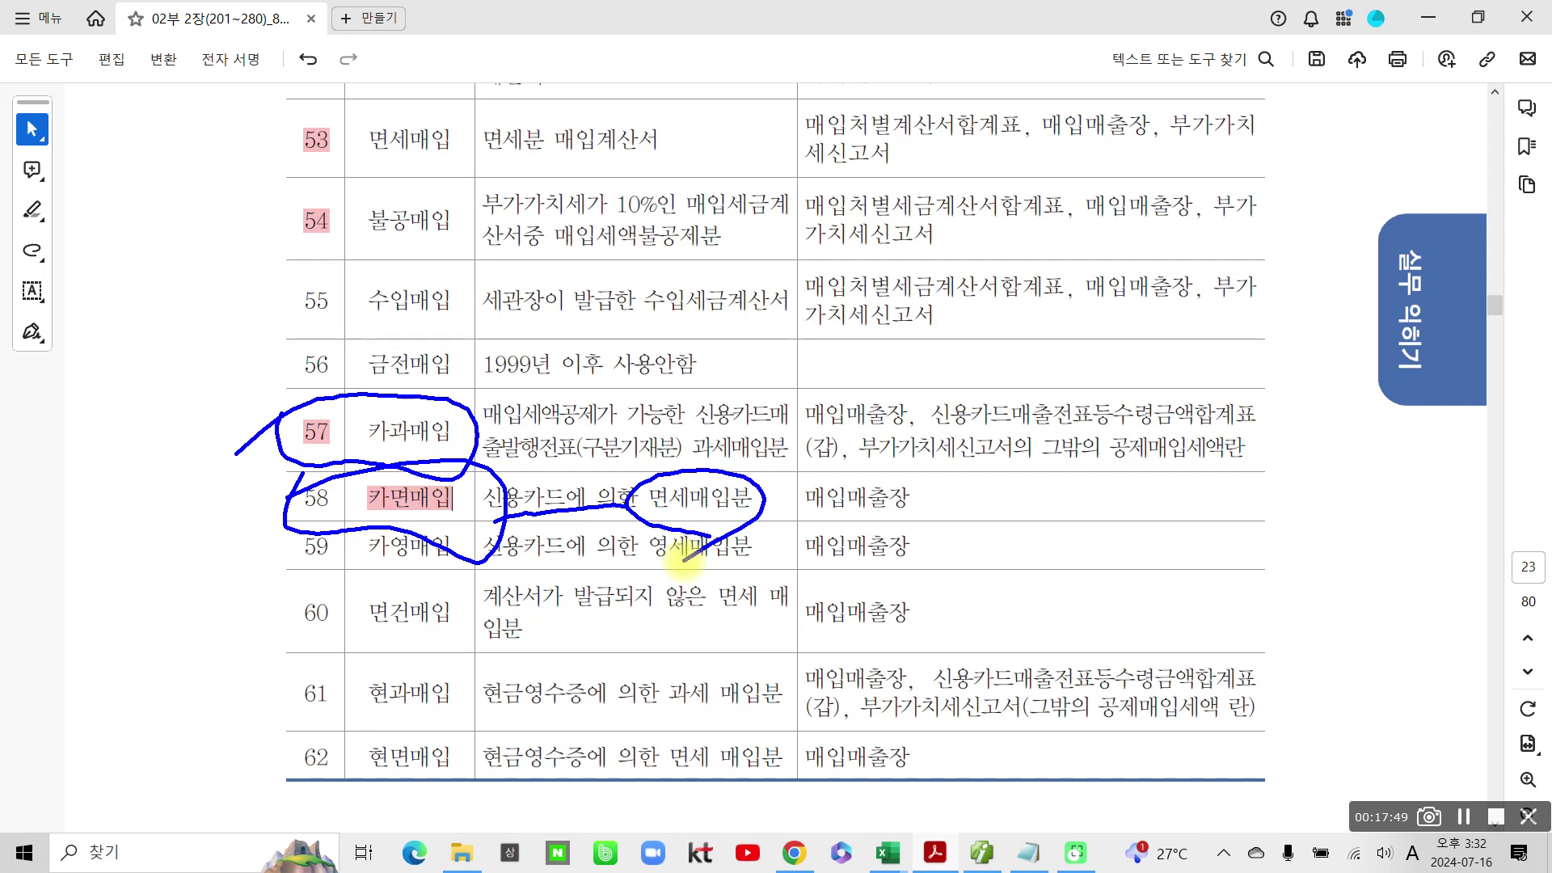
key(Escape)
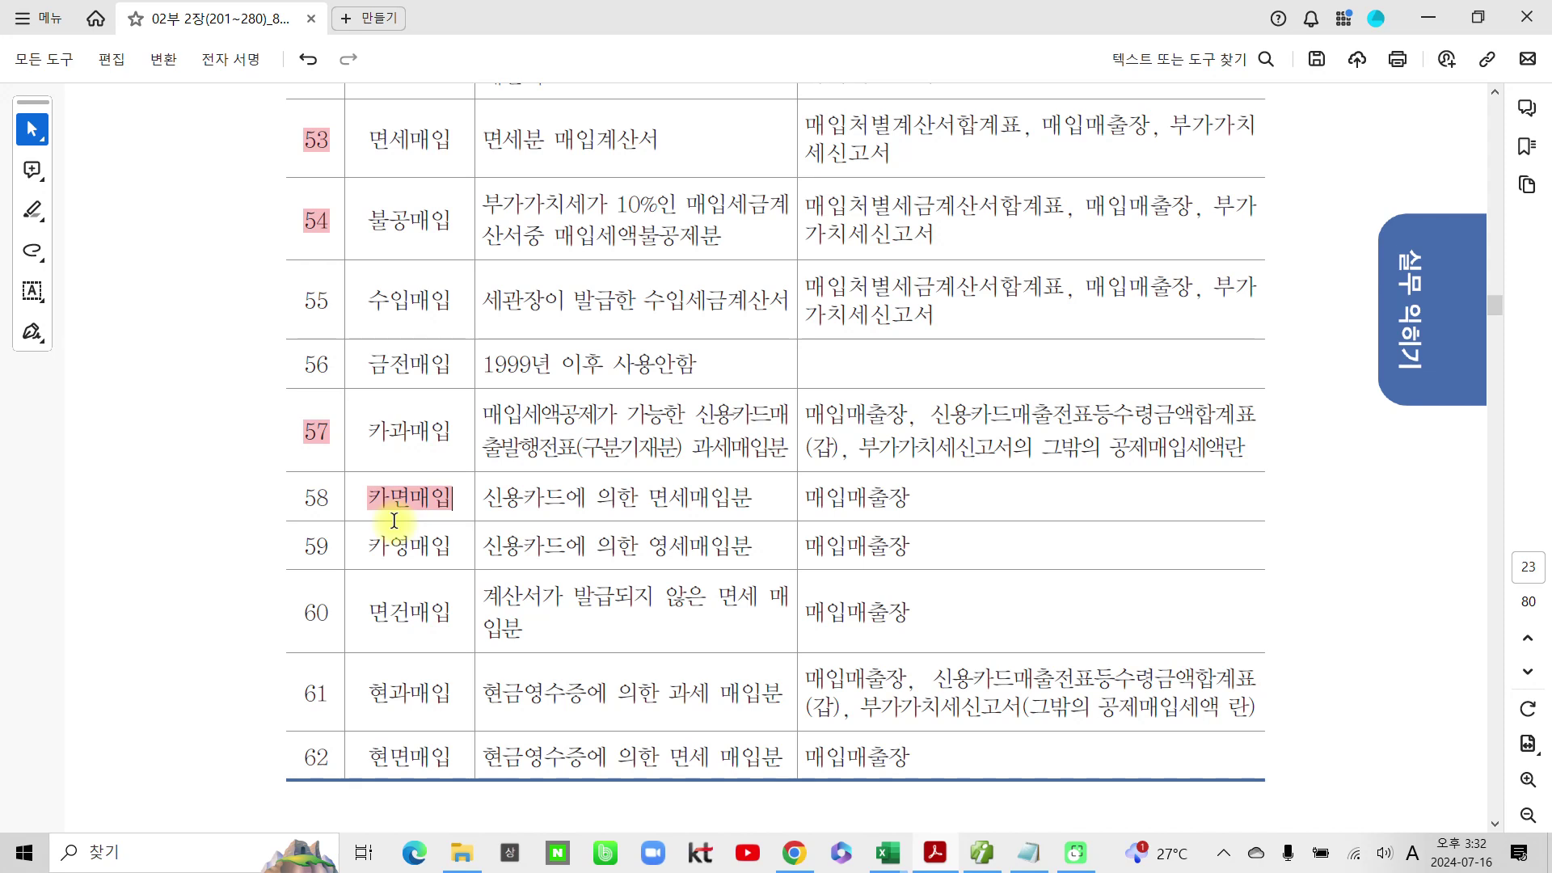
scroll(668, 543, down, 12)
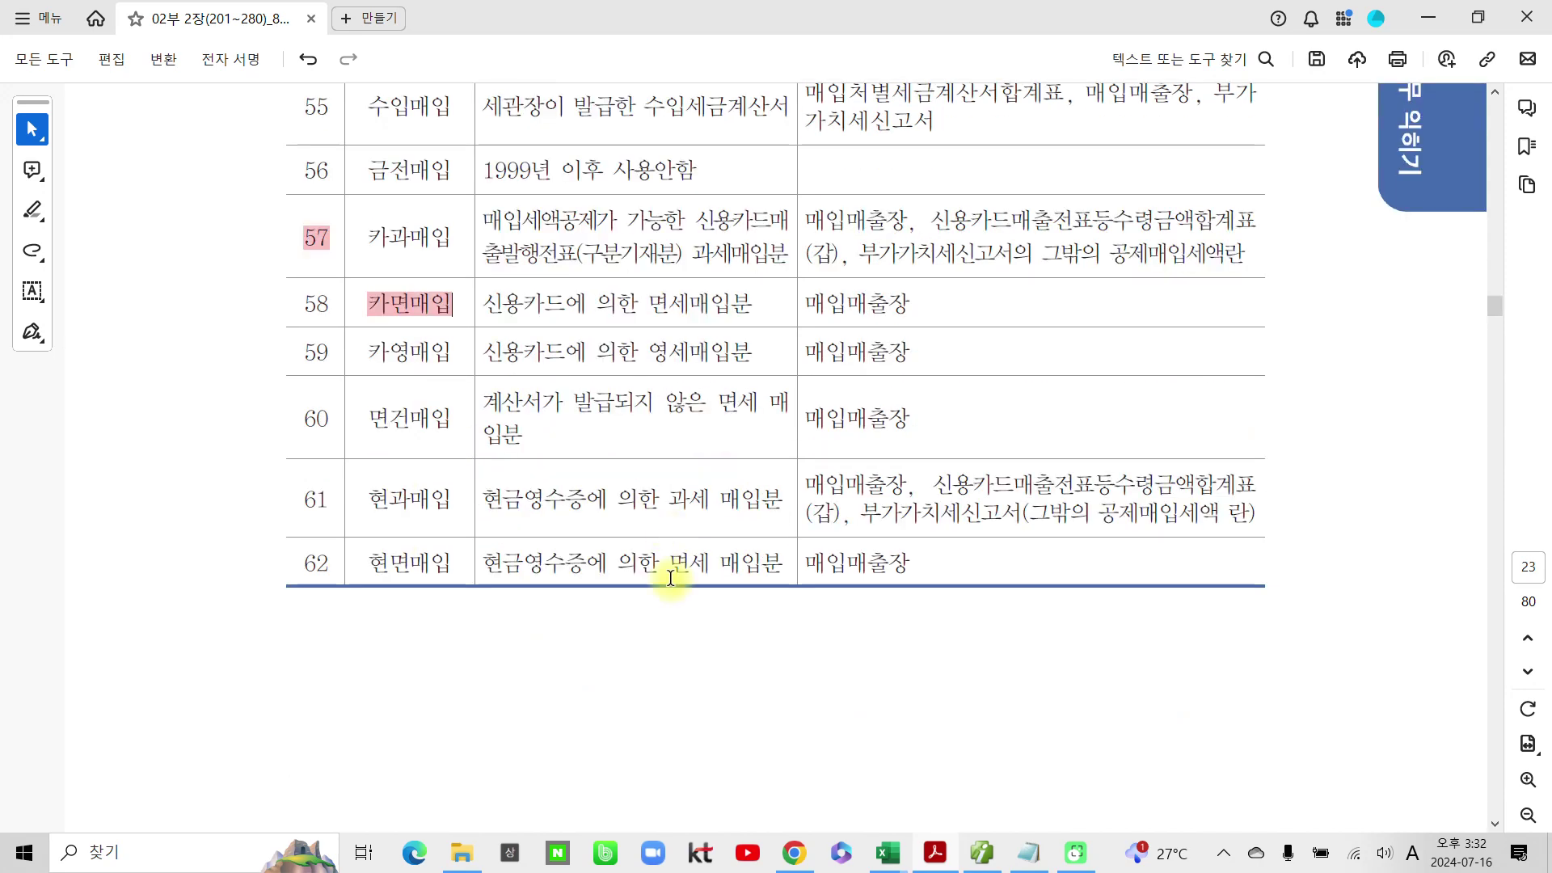
scroll(652, 585, down, 3)
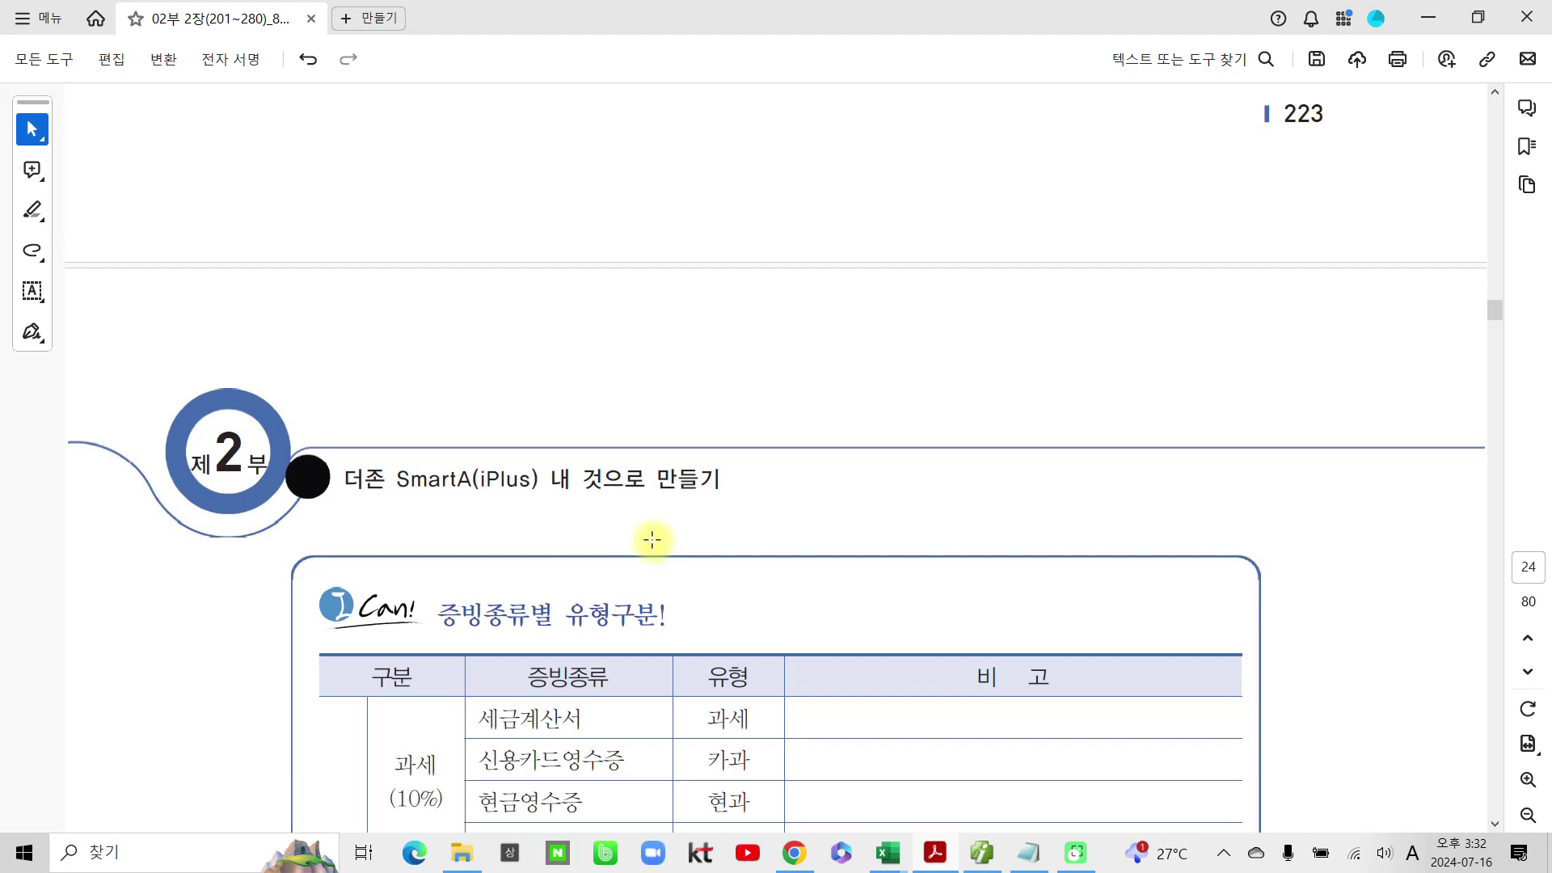
Step: Scroll to page 25's 과세매출 거래의 부가가치세신고 task and its 전자세금계산서
scroll(652, 540, down, 15)
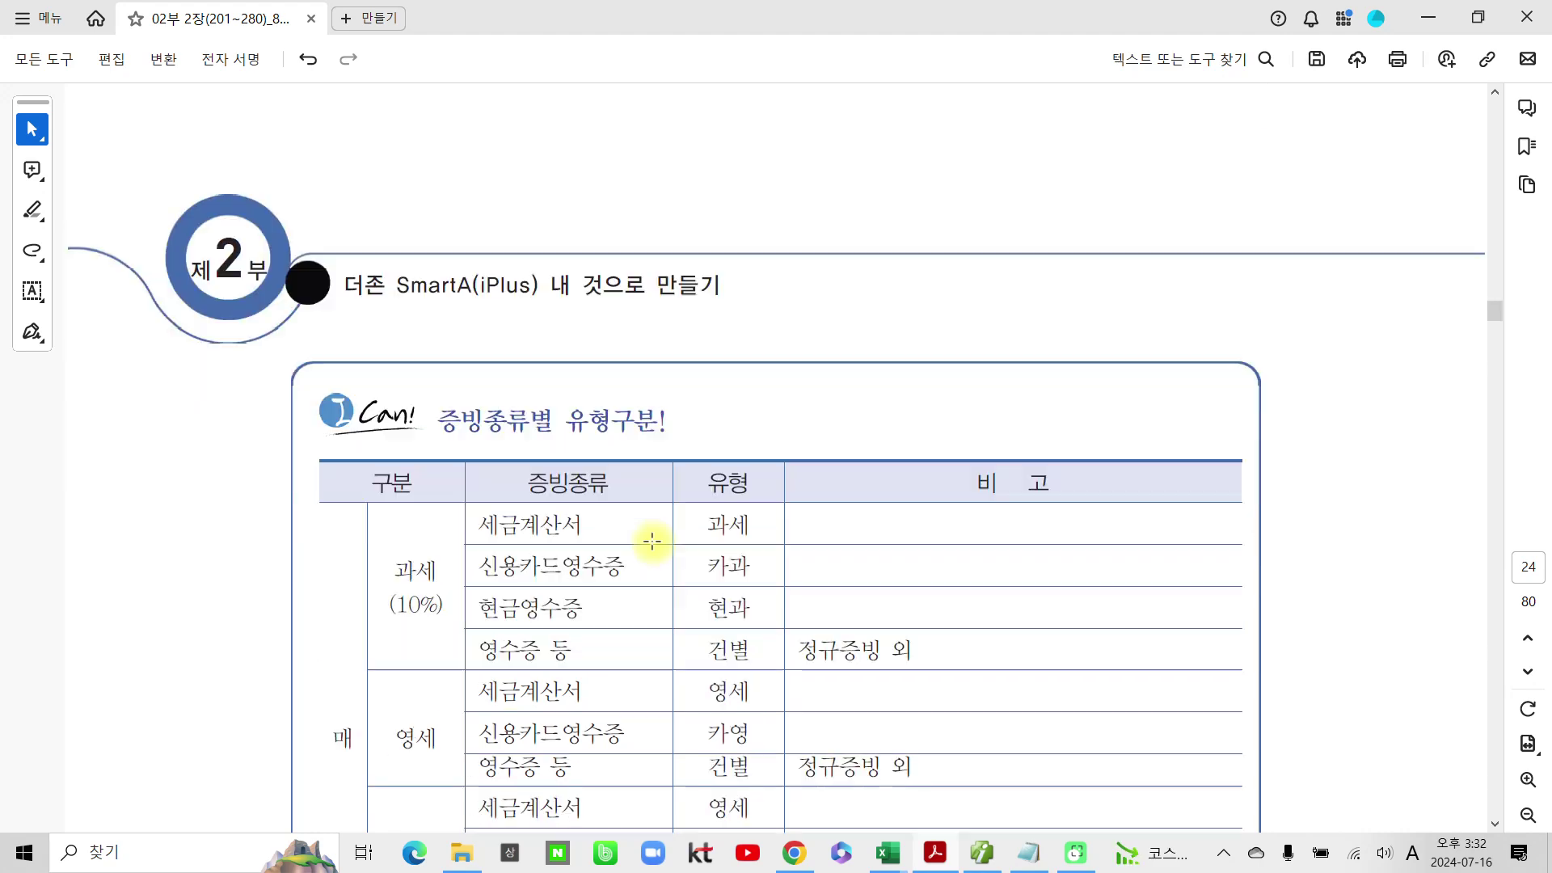
scroll(658, 543, down, 10)
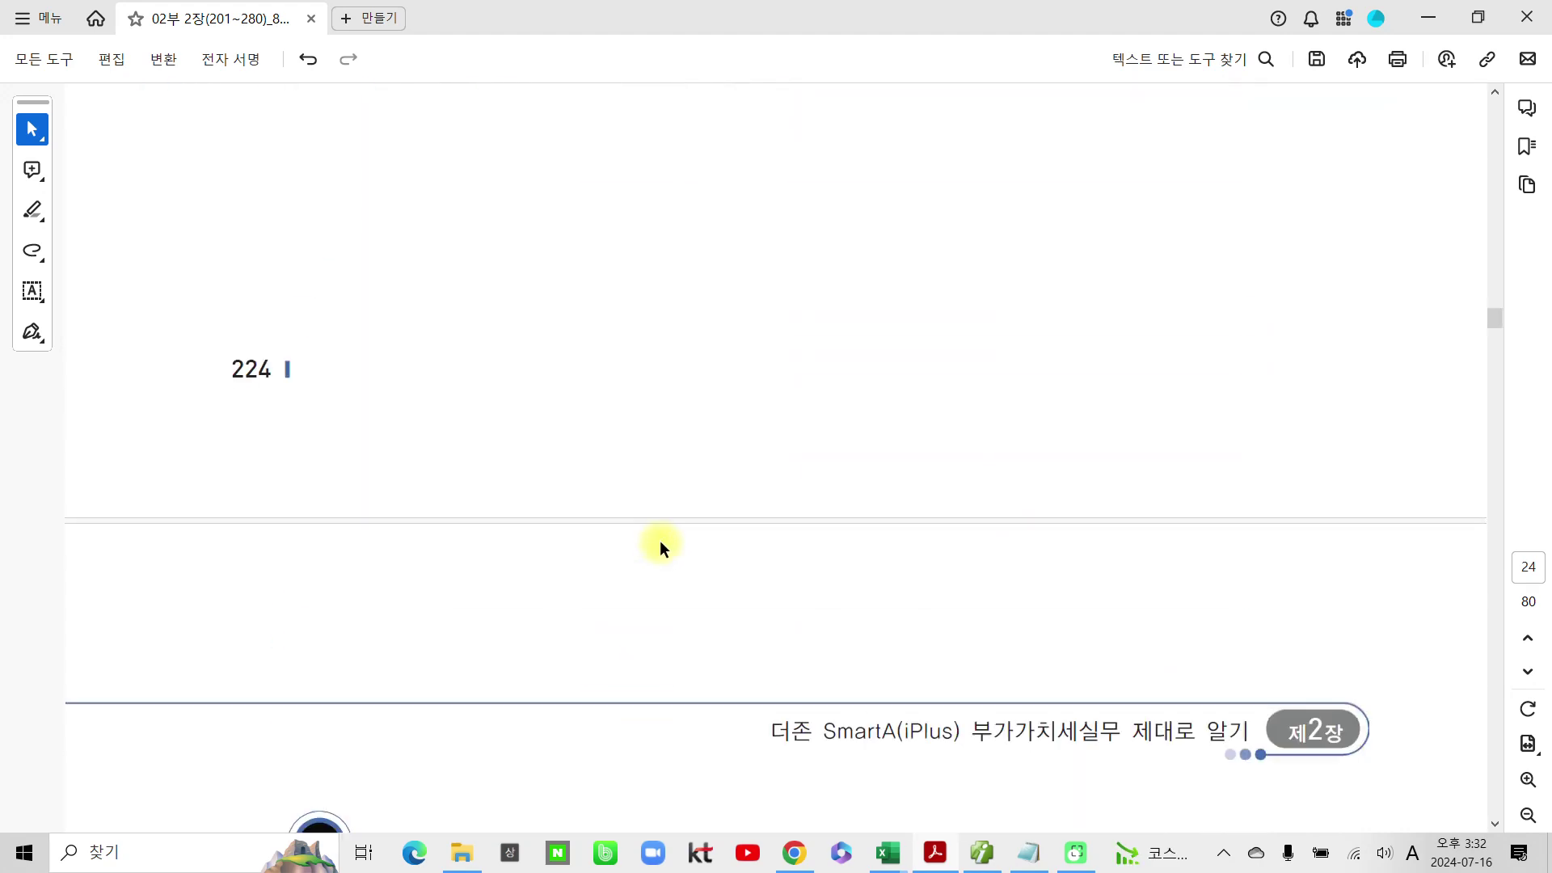
scroll(660, 533, down, 8)
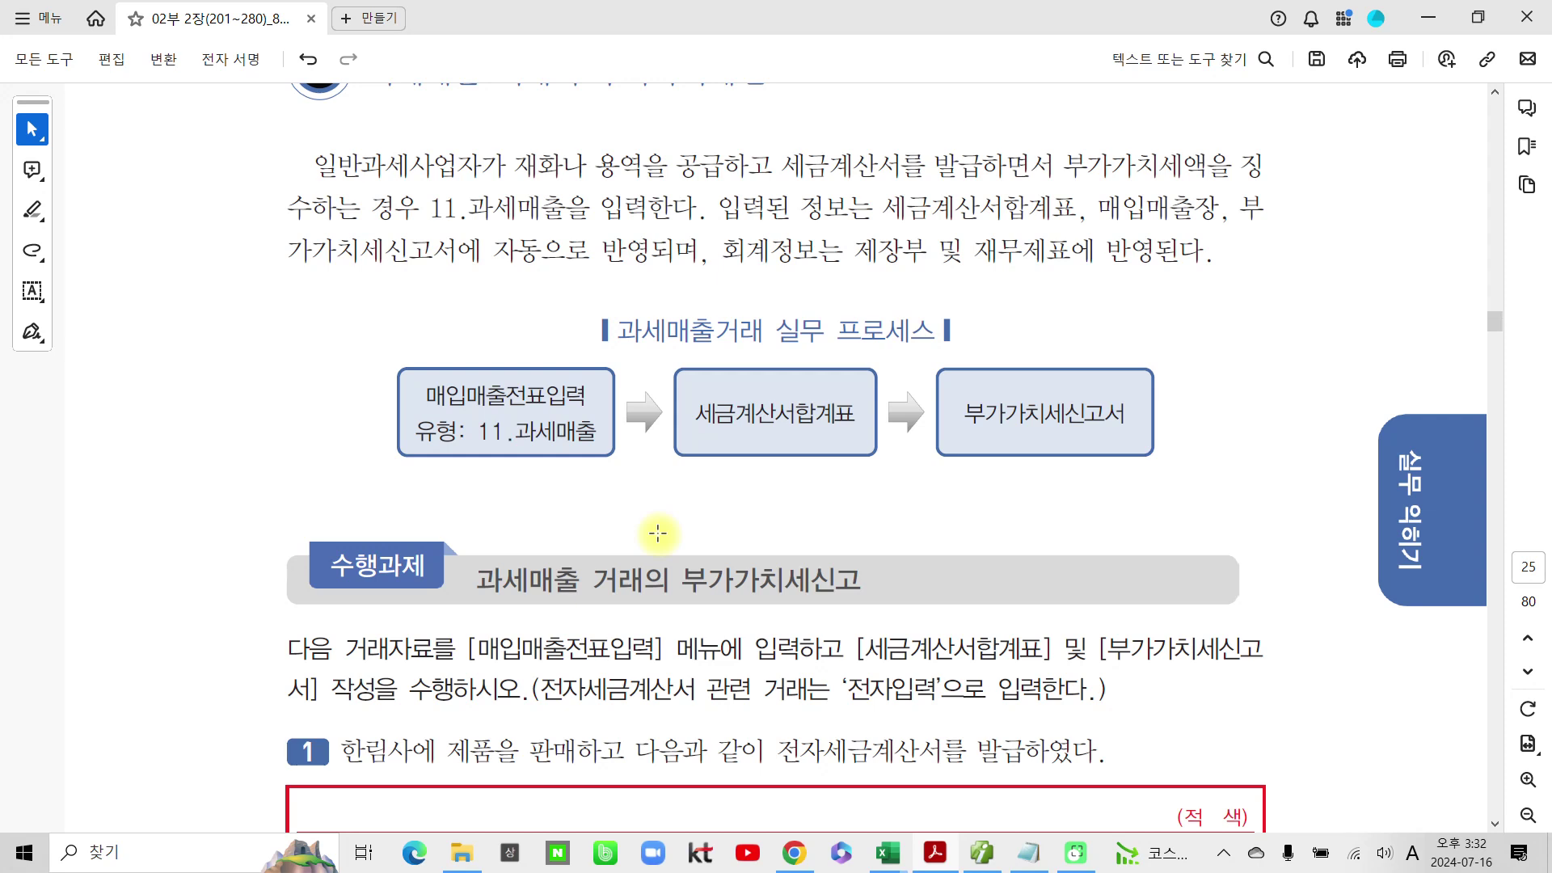
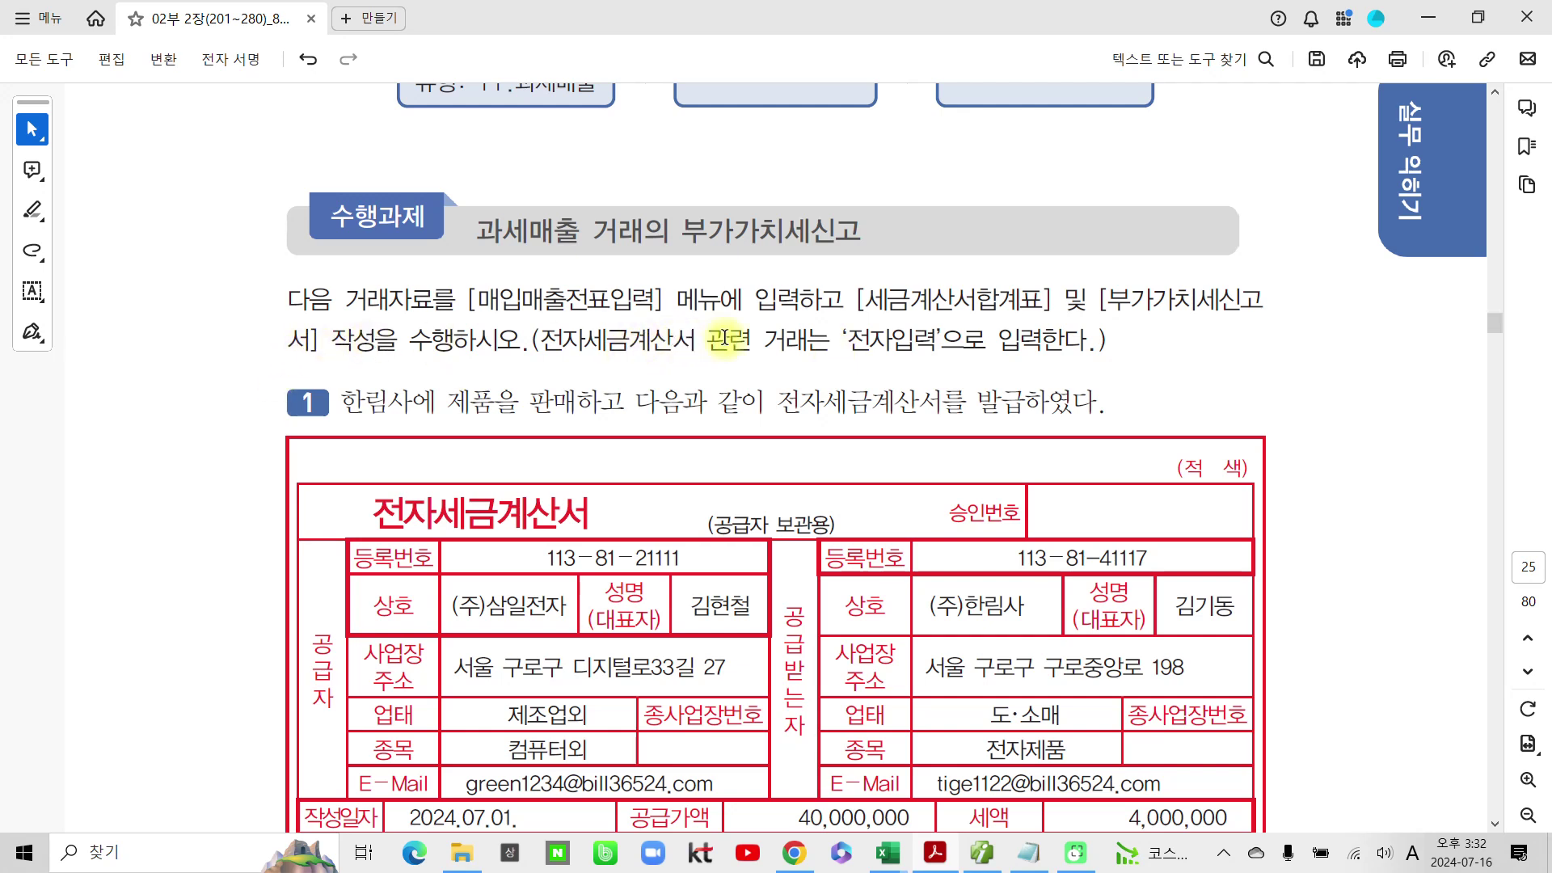
Step: Highlight '전자입력' in the task instructions and scroll to problem 1's invoice items and totals
drag(848, 340, 950, 346)
click(1007, 384)
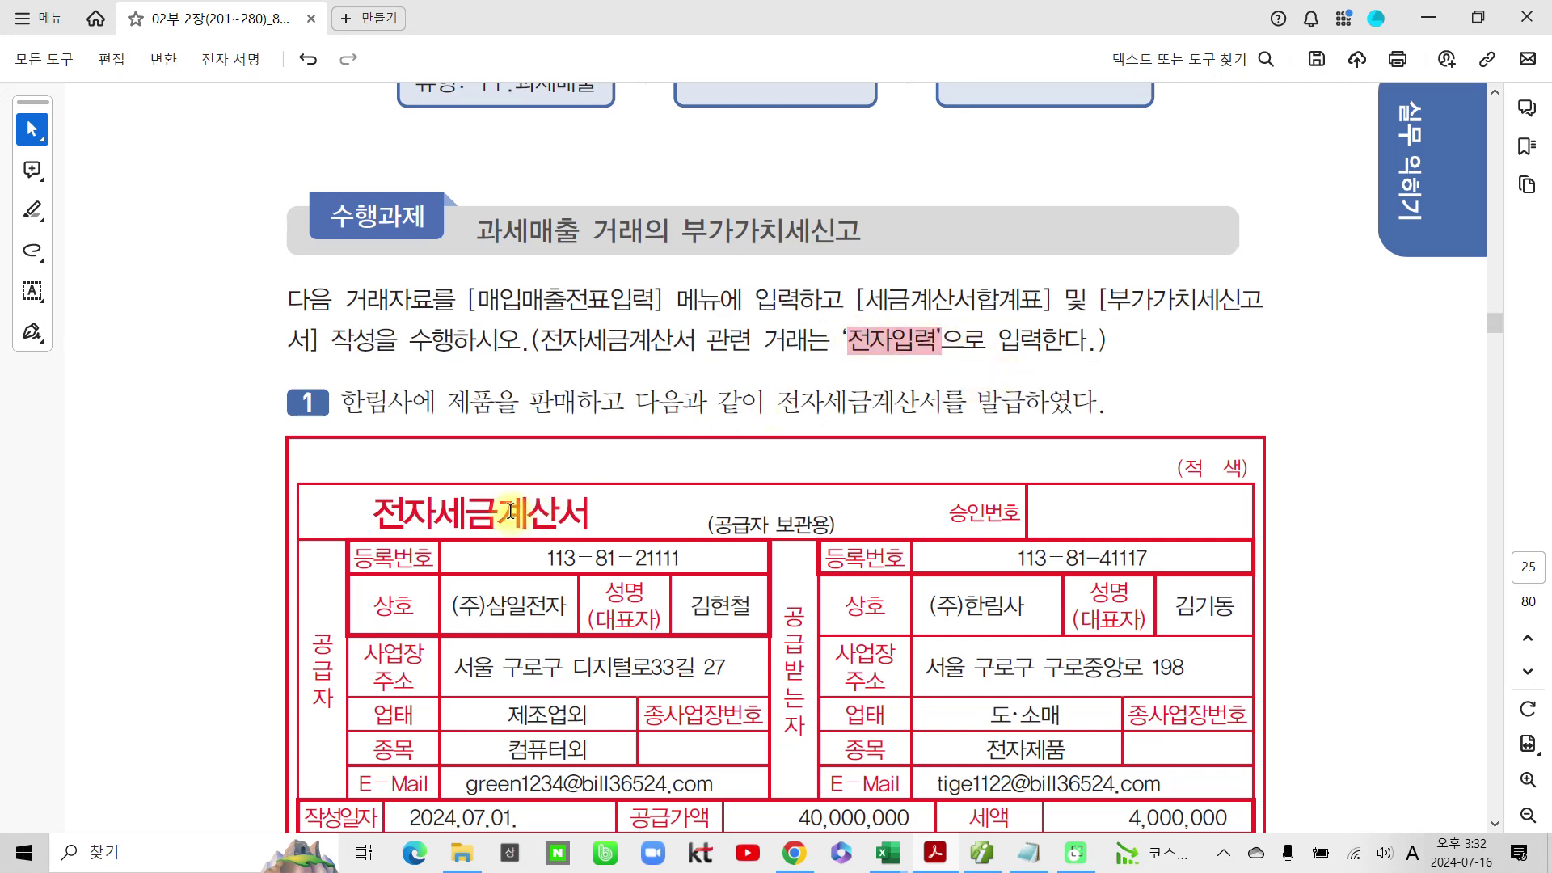
scroll(510, 511, down, 3)
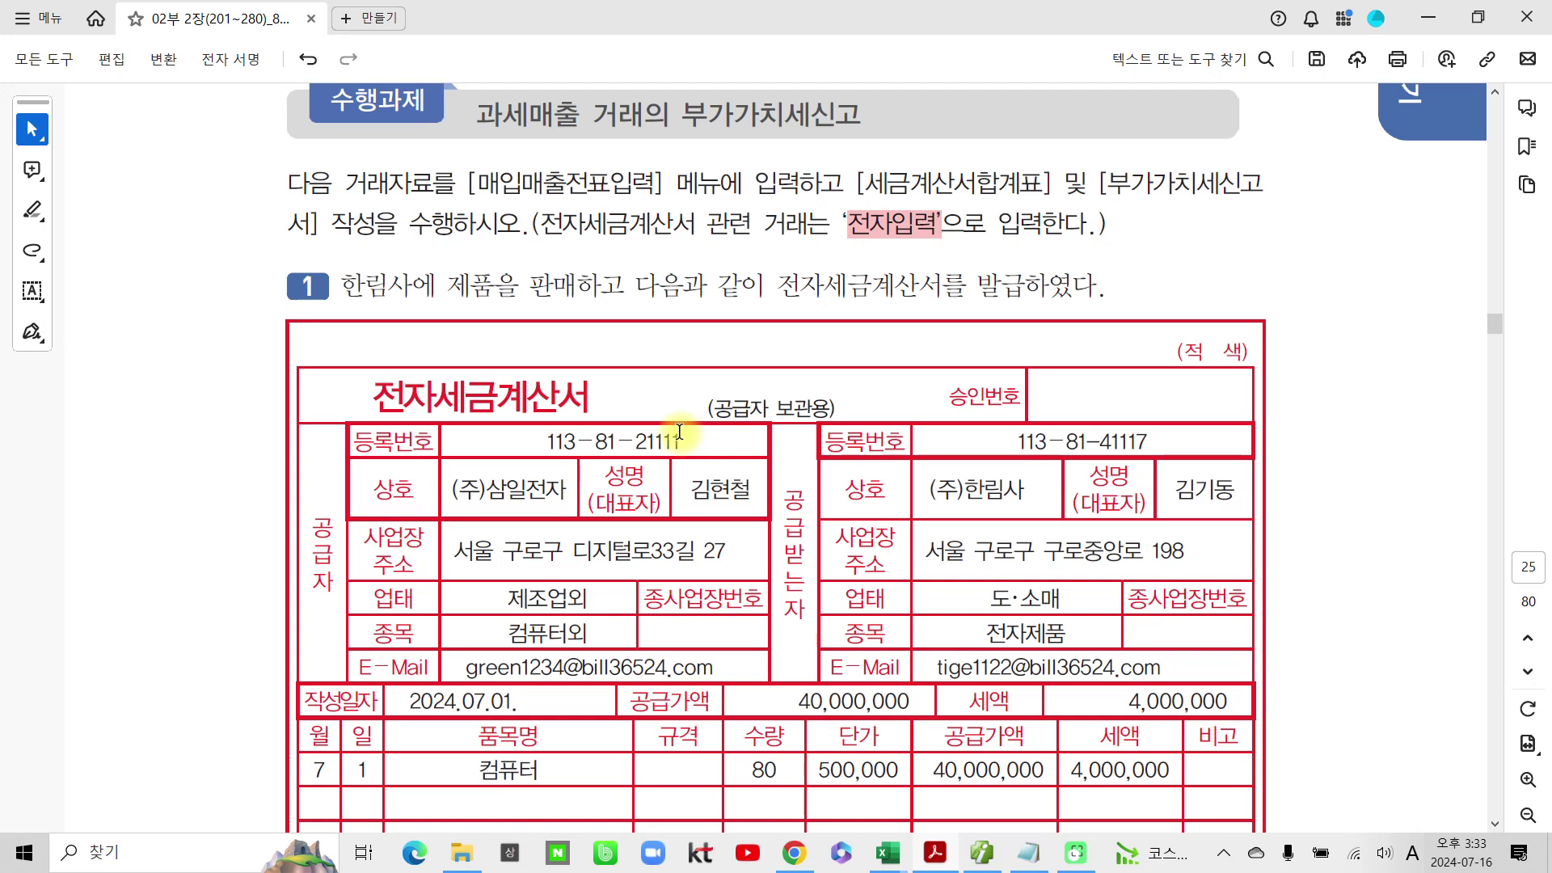
scroll(679, 432, down, 2)
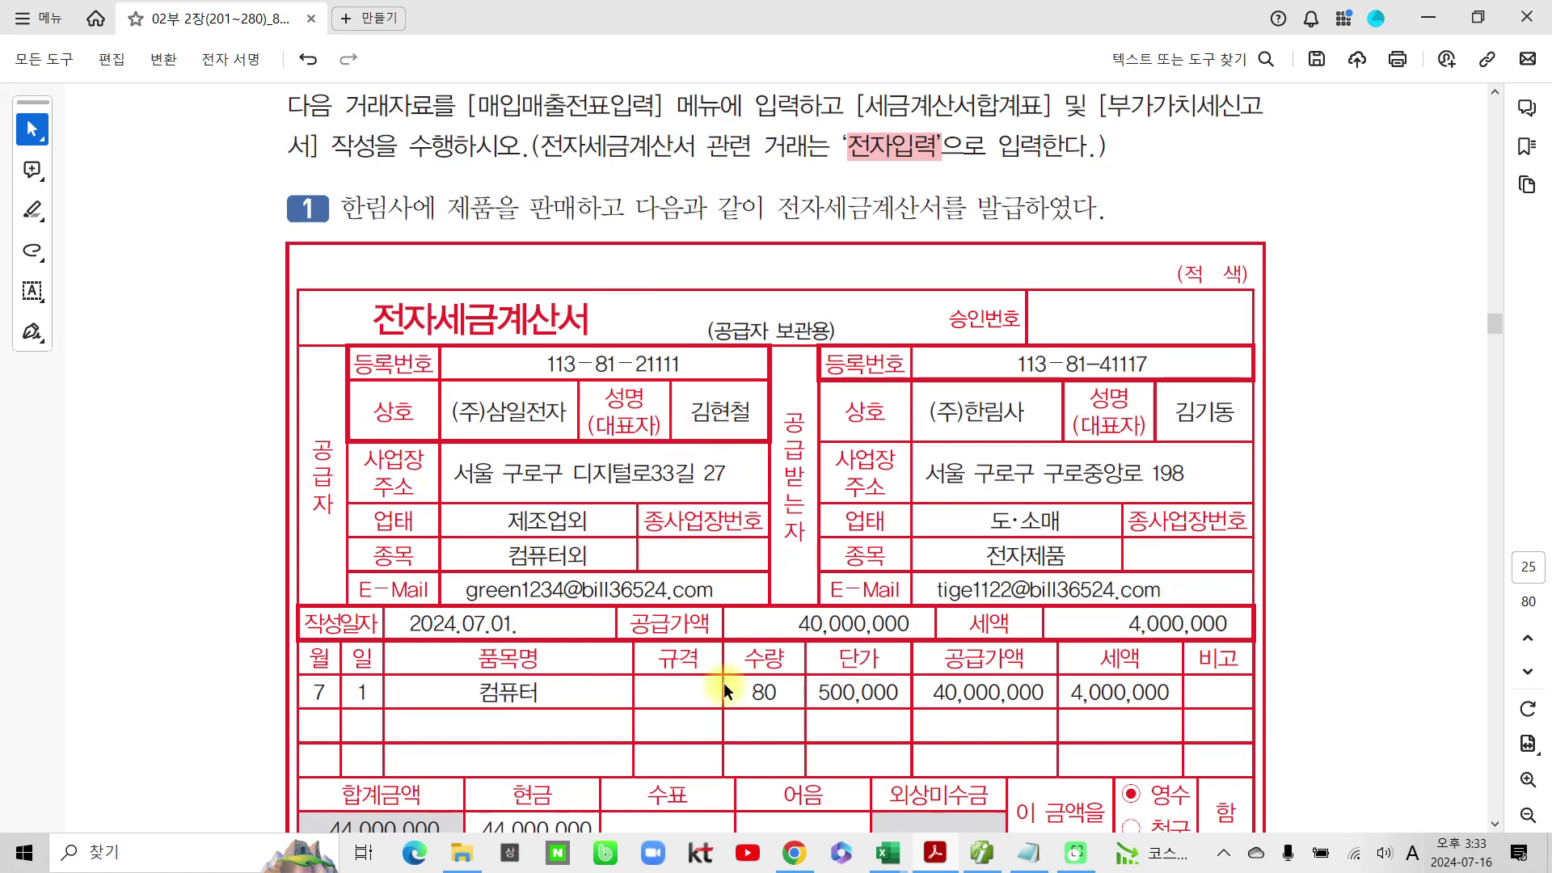
Step: Start a July 1 과세 sales entry, dismissing the duplicate-data prompt
click(991, 853)
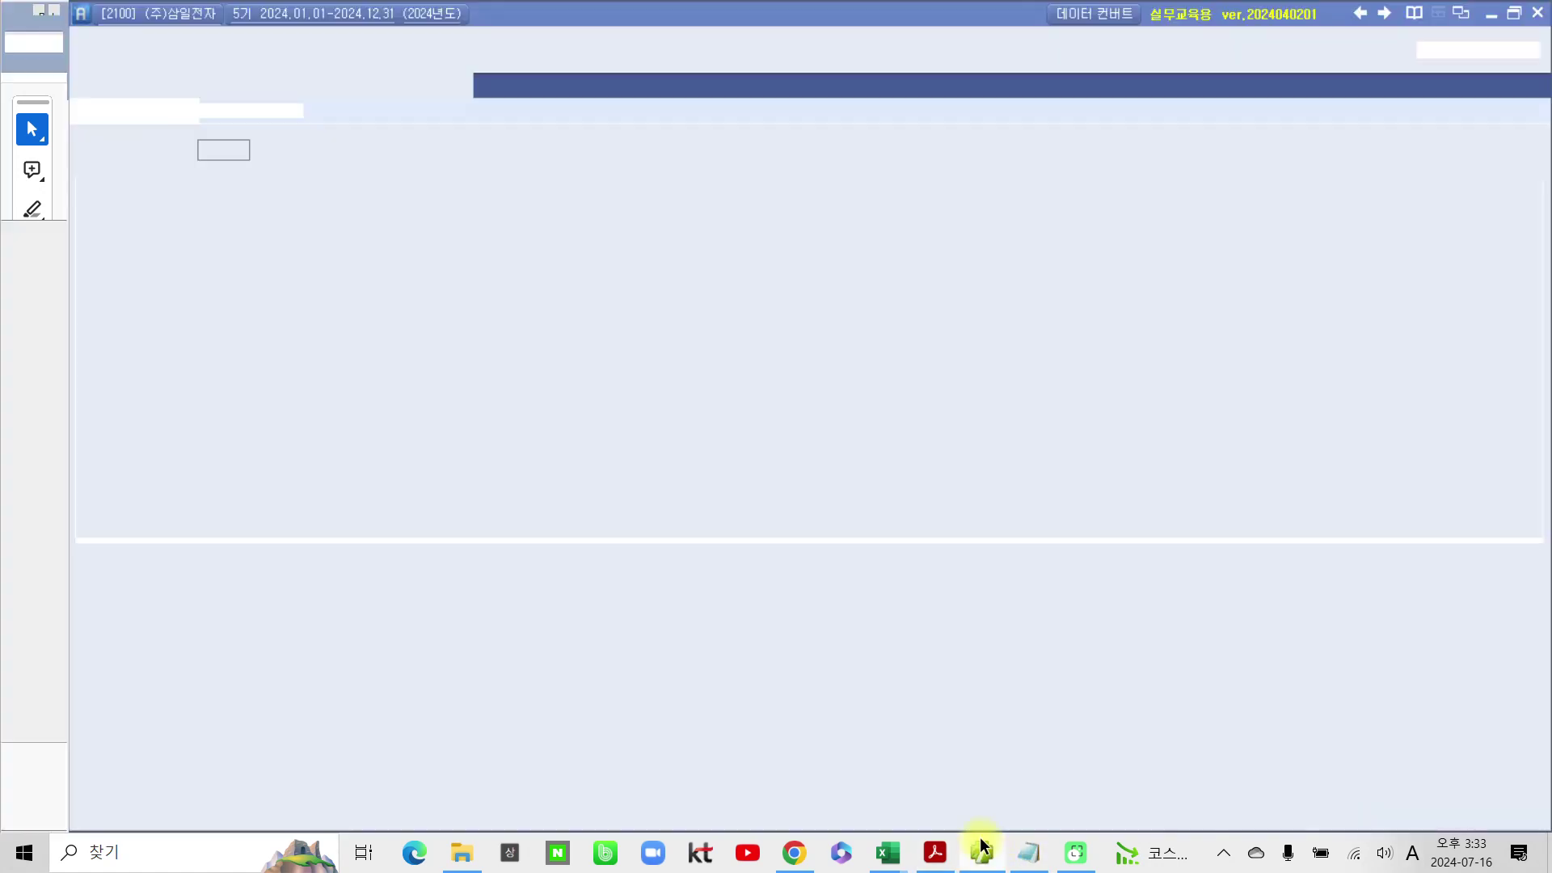
click(230, 149)
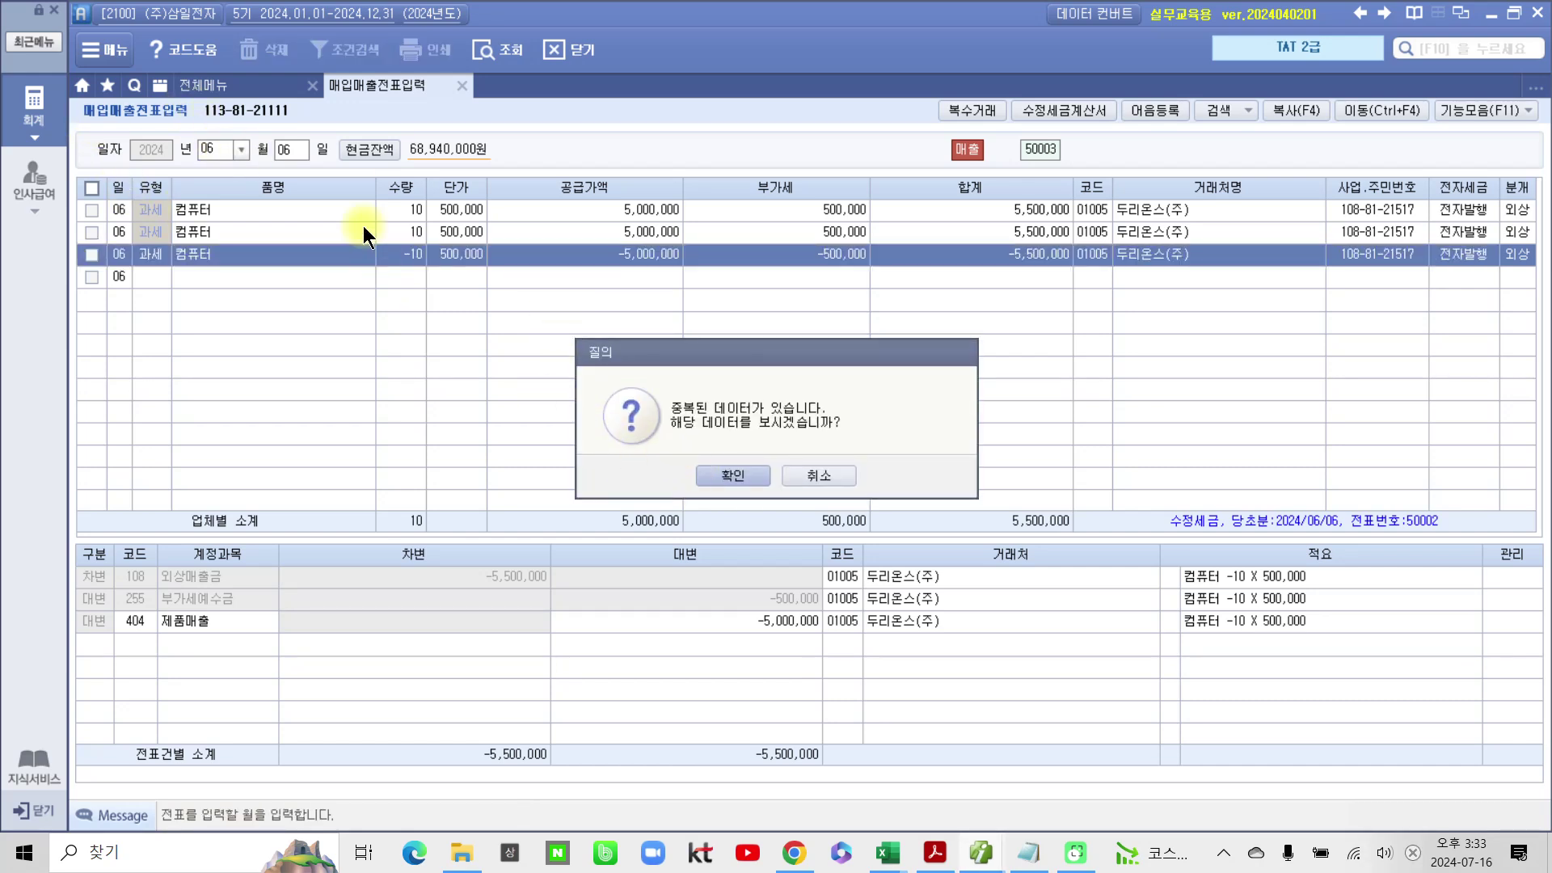
click(797, 476)
click(241, 149)
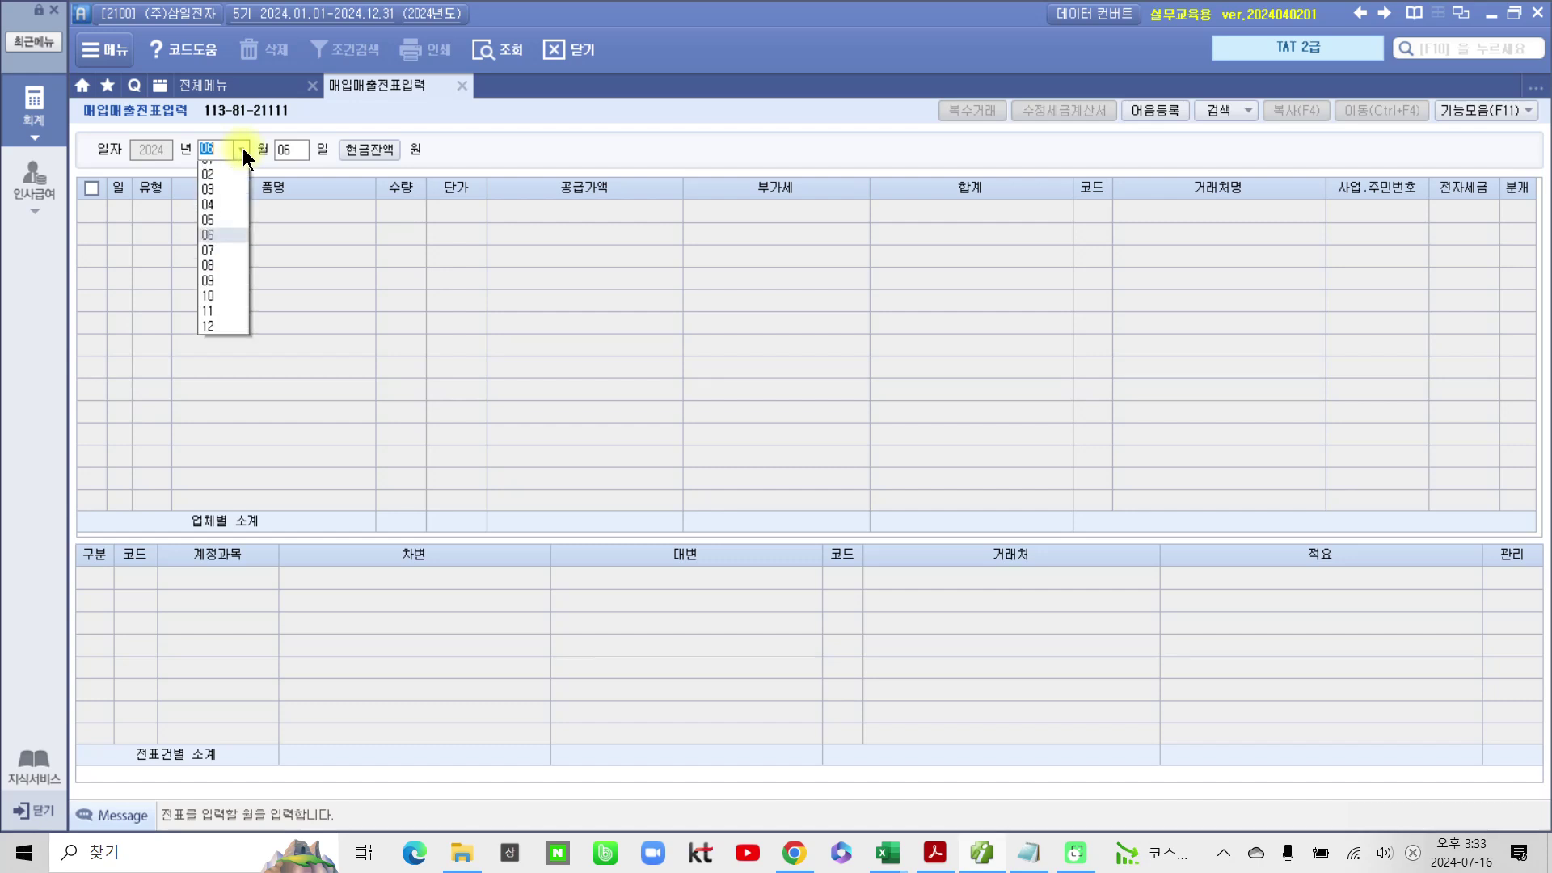
click(225, 260)
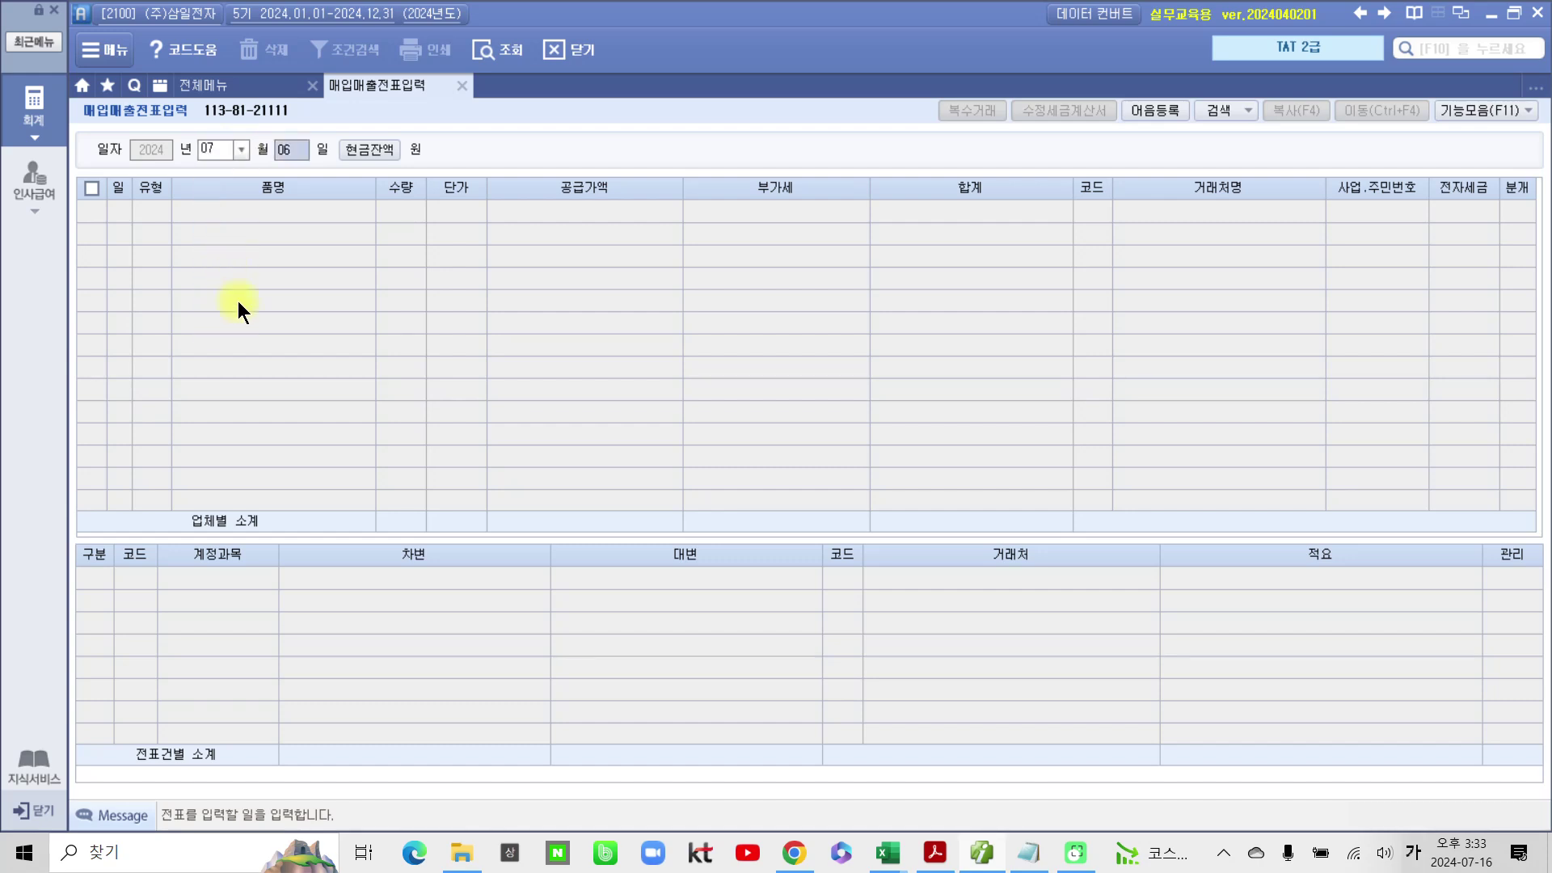
text(1)
key(Return)
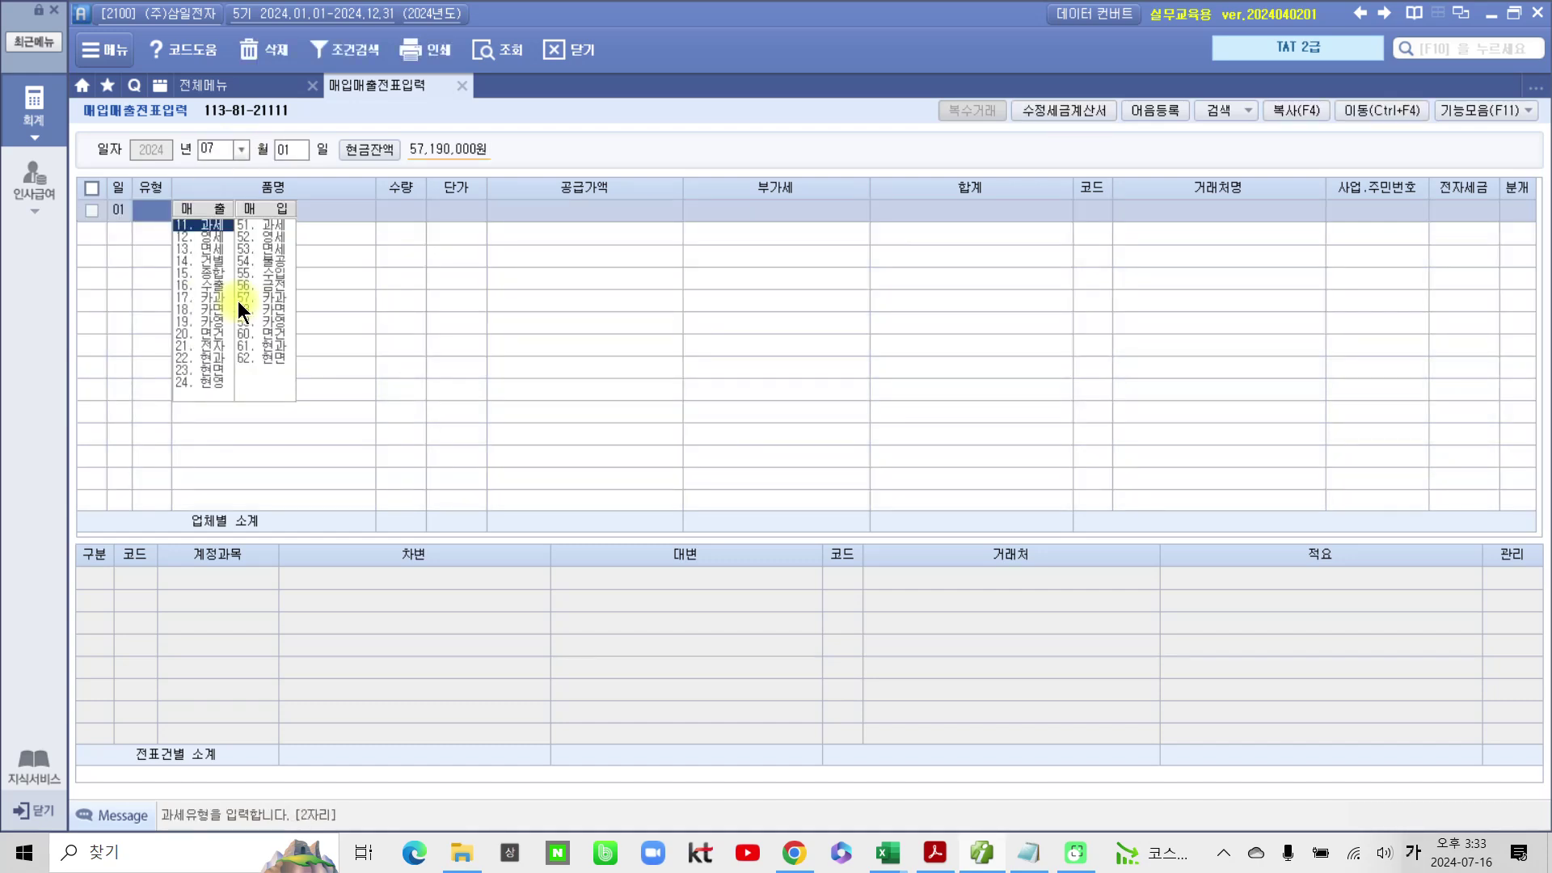
key(Return)
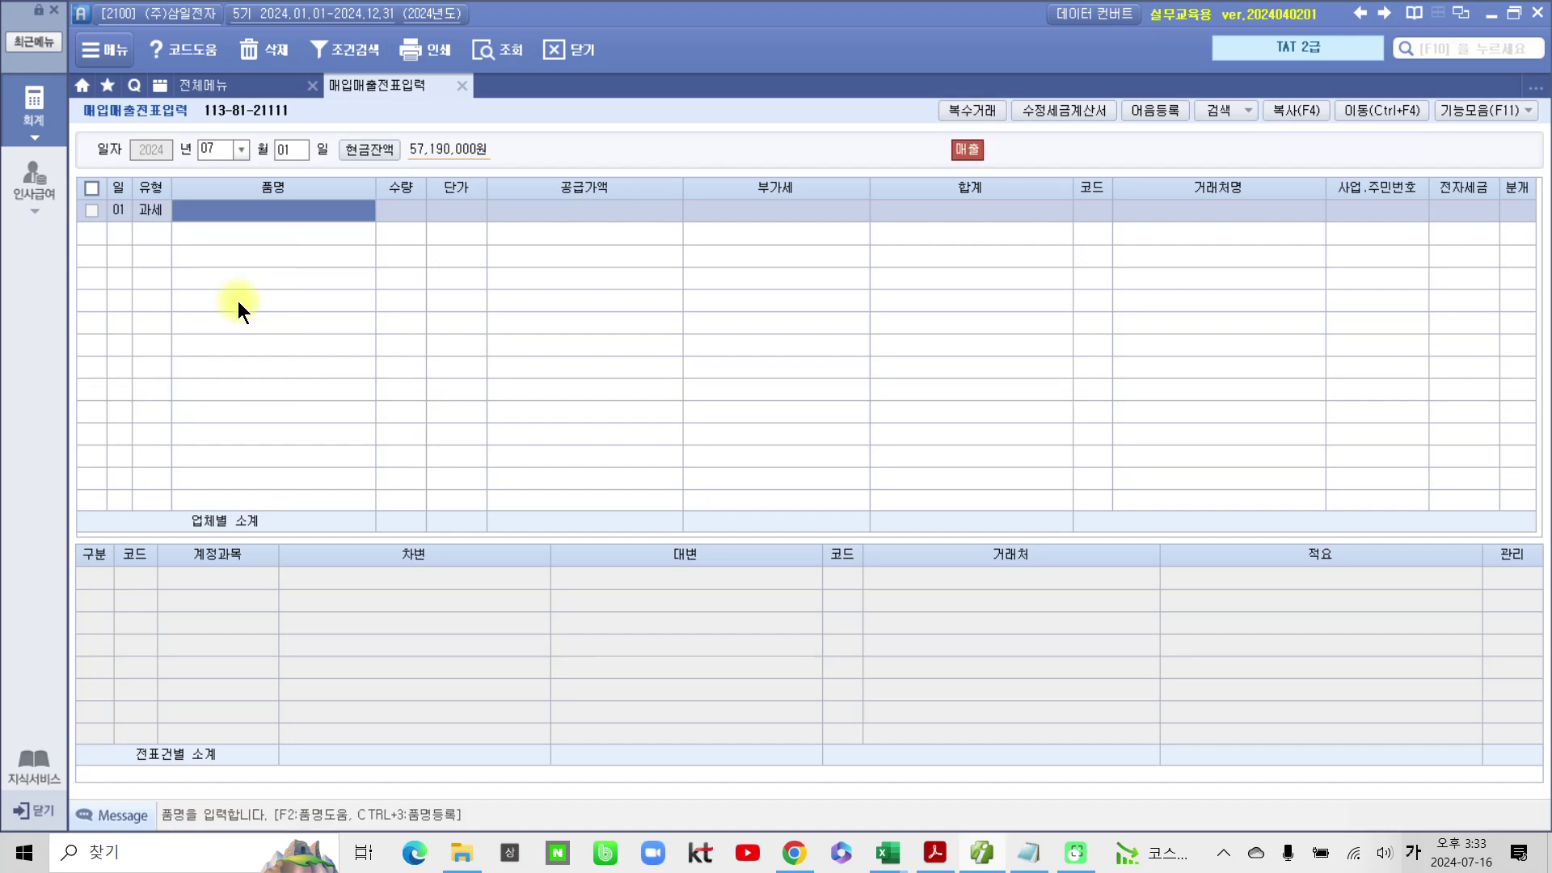
Step: Enter the item 컴퓨터, quantity 80, unit price 500,000
text(컴퓨터)
key(Return)
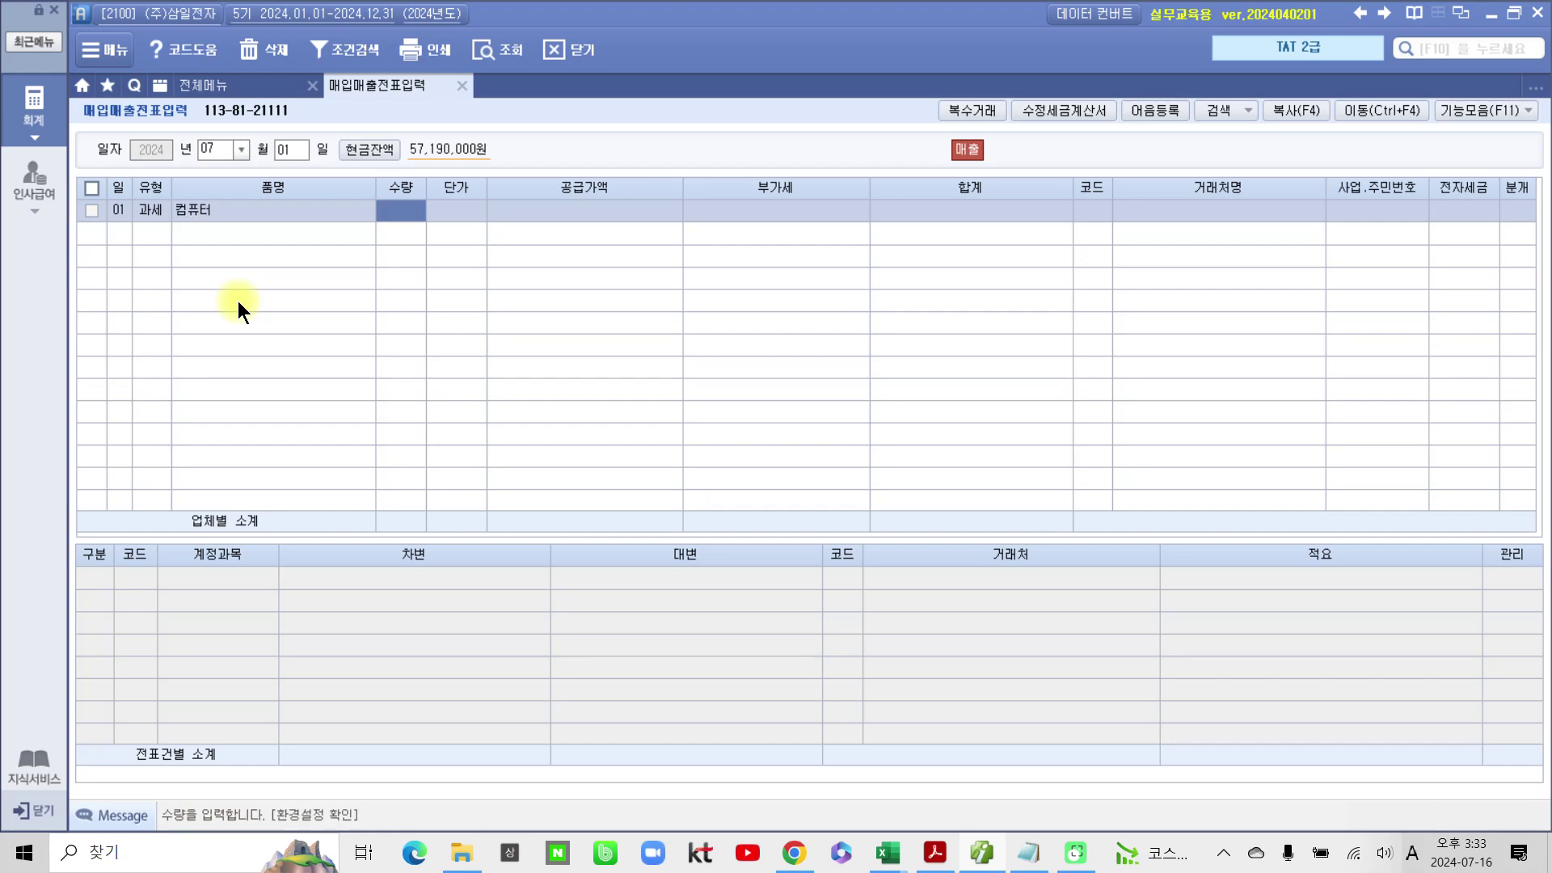
text(80)
key(Return)
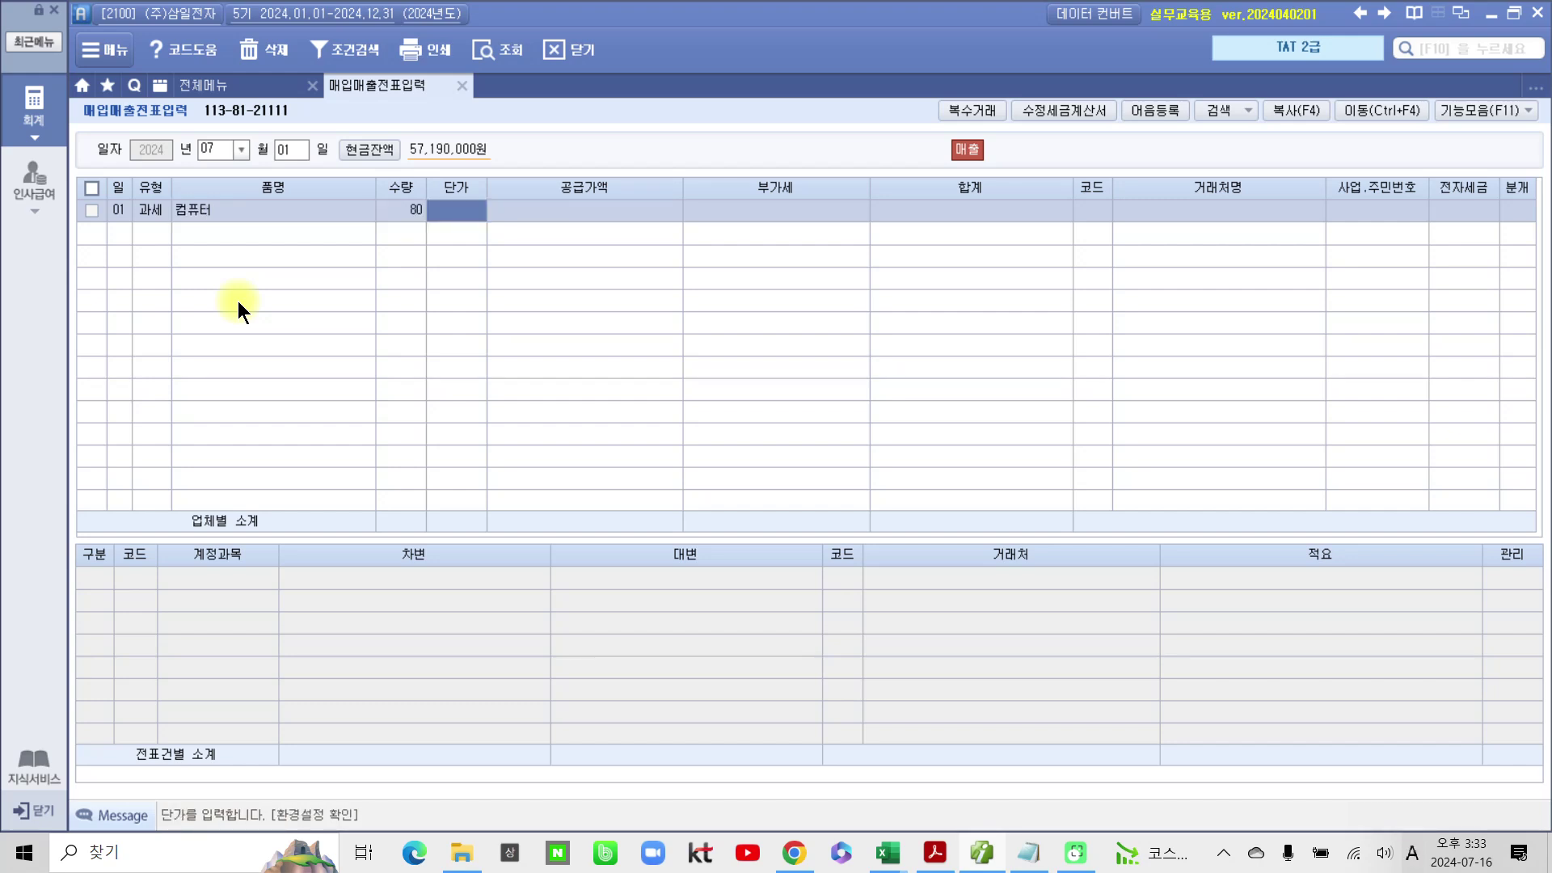
text(500000)
key(Return)
key(Return)
key(Return)
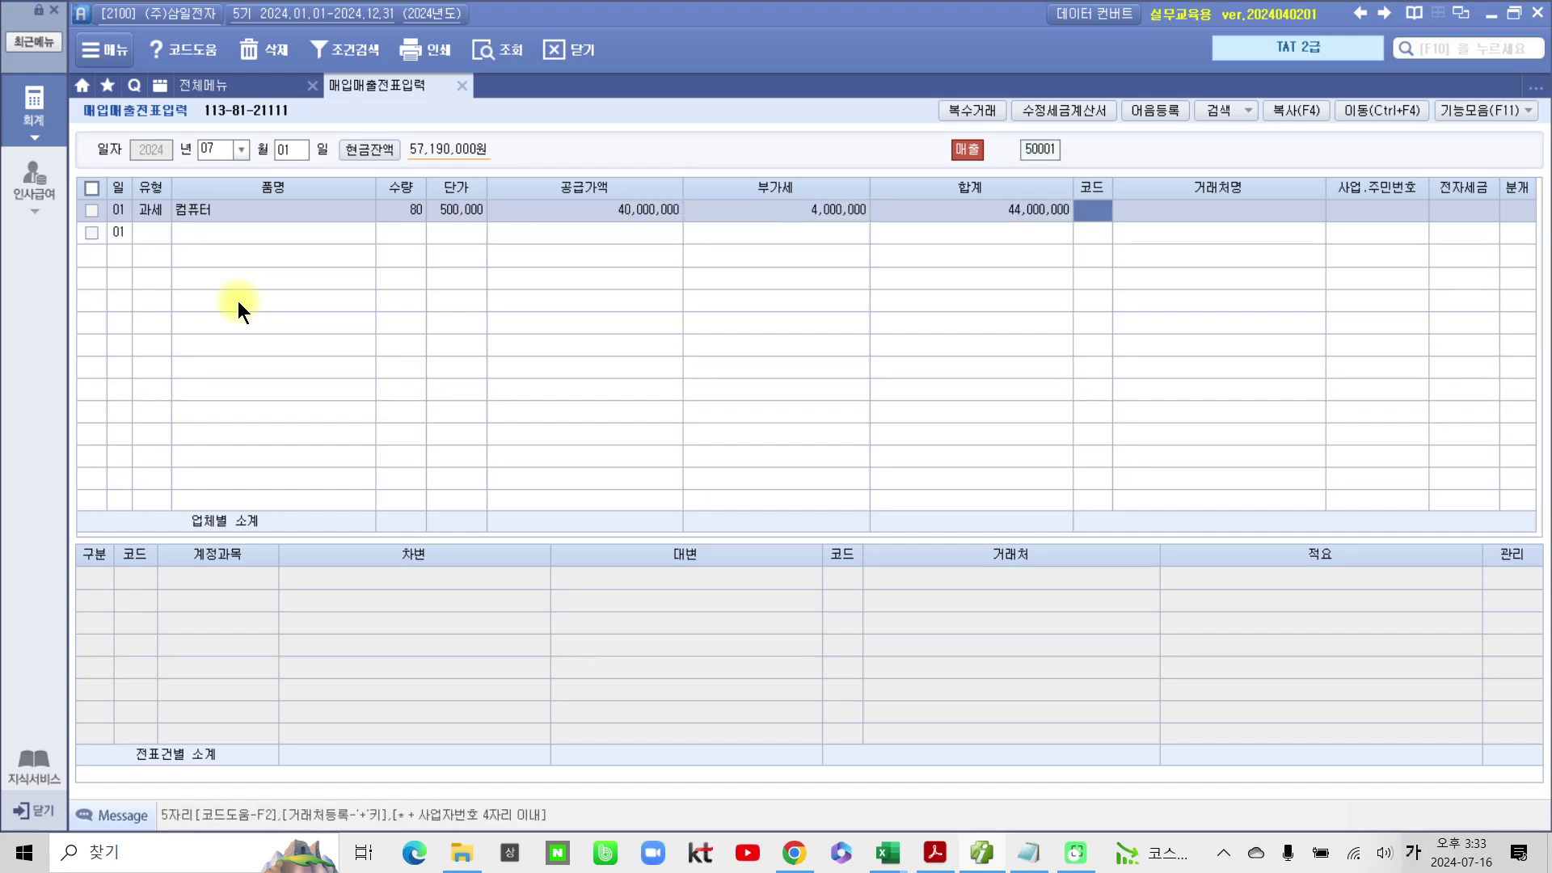
Step: Set customer (주)한림사, mark it 전자입력, and journalize it as a cash sale
text(ㅎㄴ)
key(BackSpace)
key(BackSpace)
text(하ㄴ림)
key(Return)
key(Return)
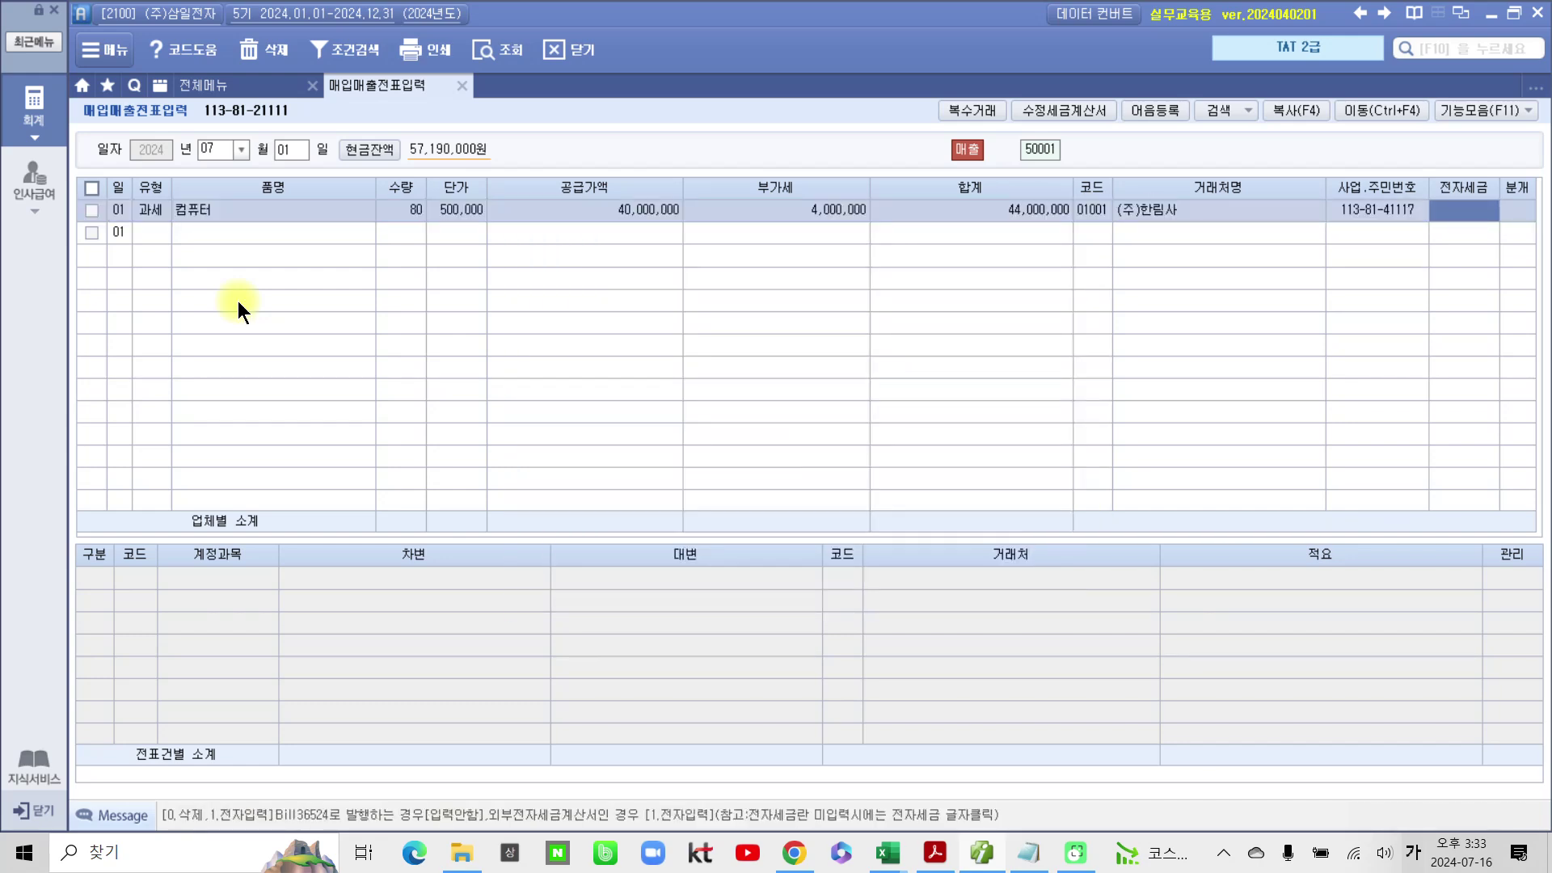
key(1)
key(Return)
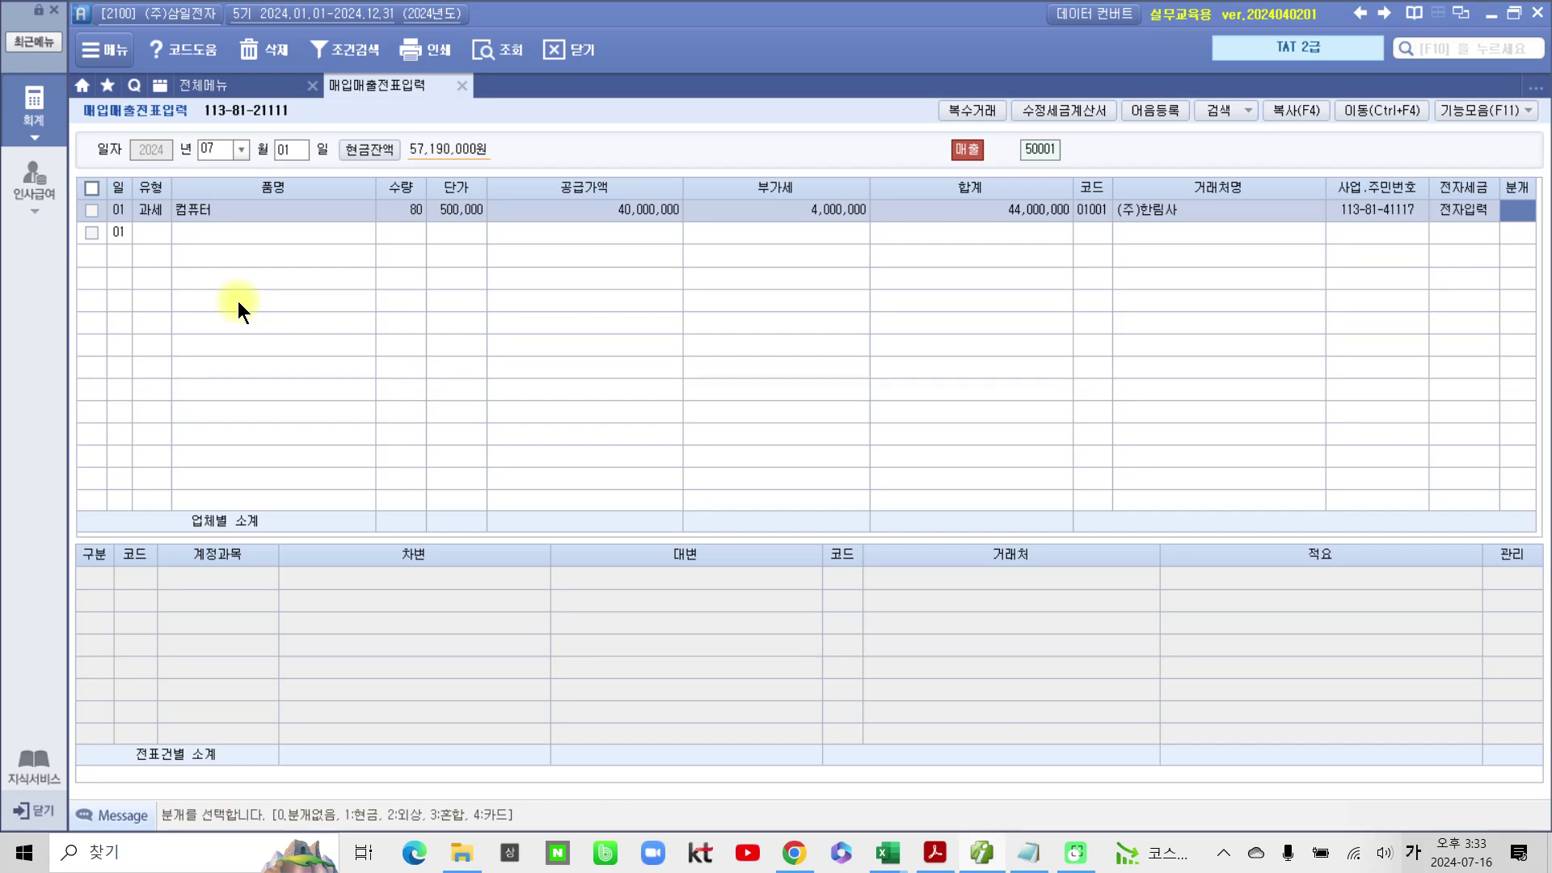
key(1)
key(Return)
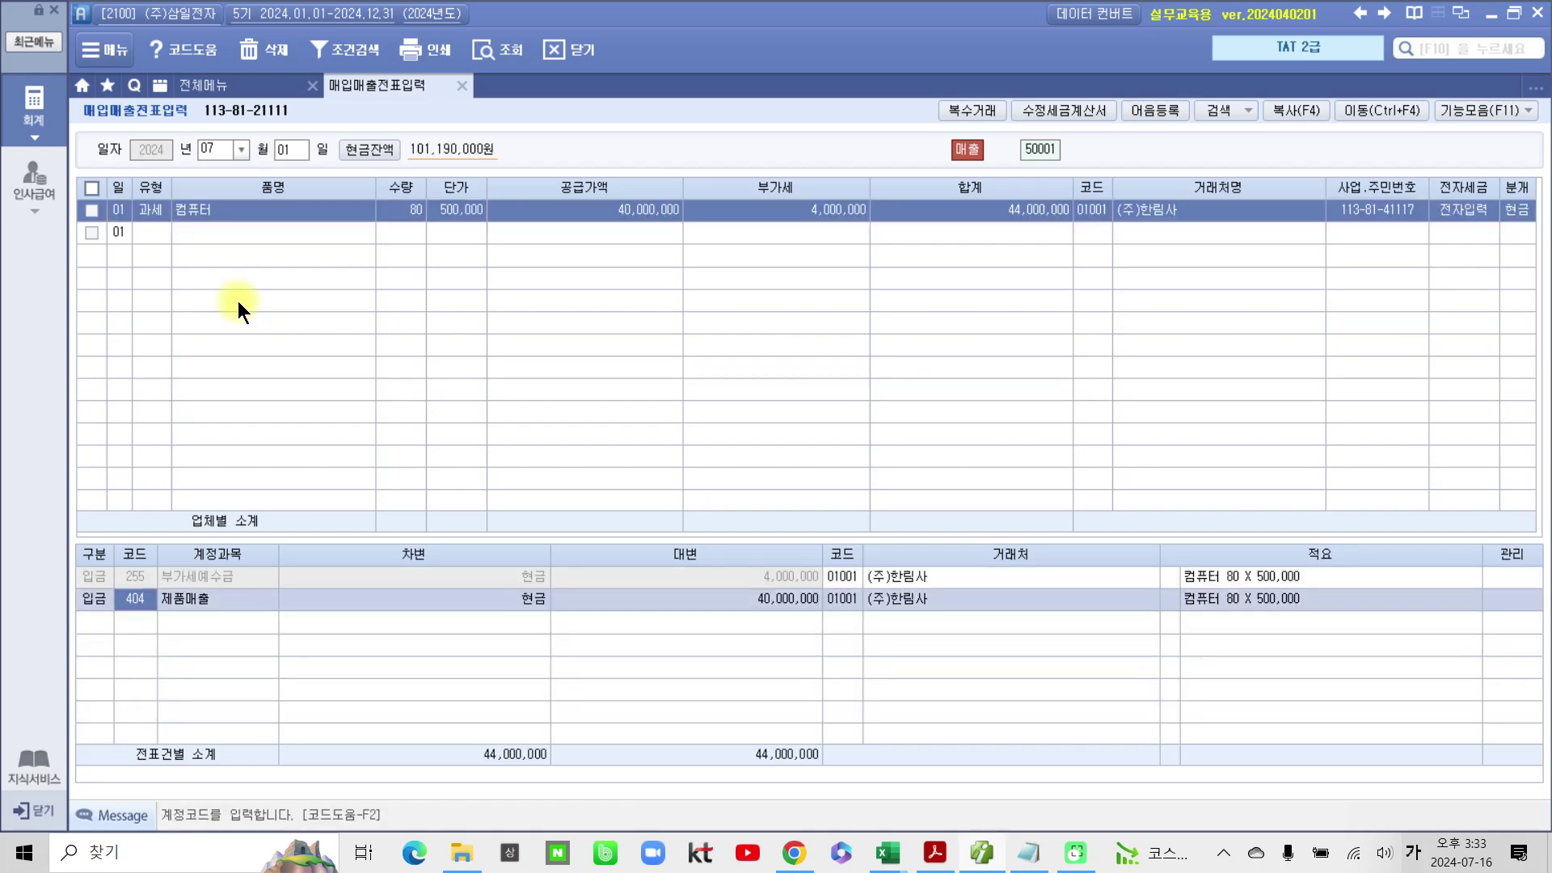
click(936, 853)
scroll(746, 707, down, 3)
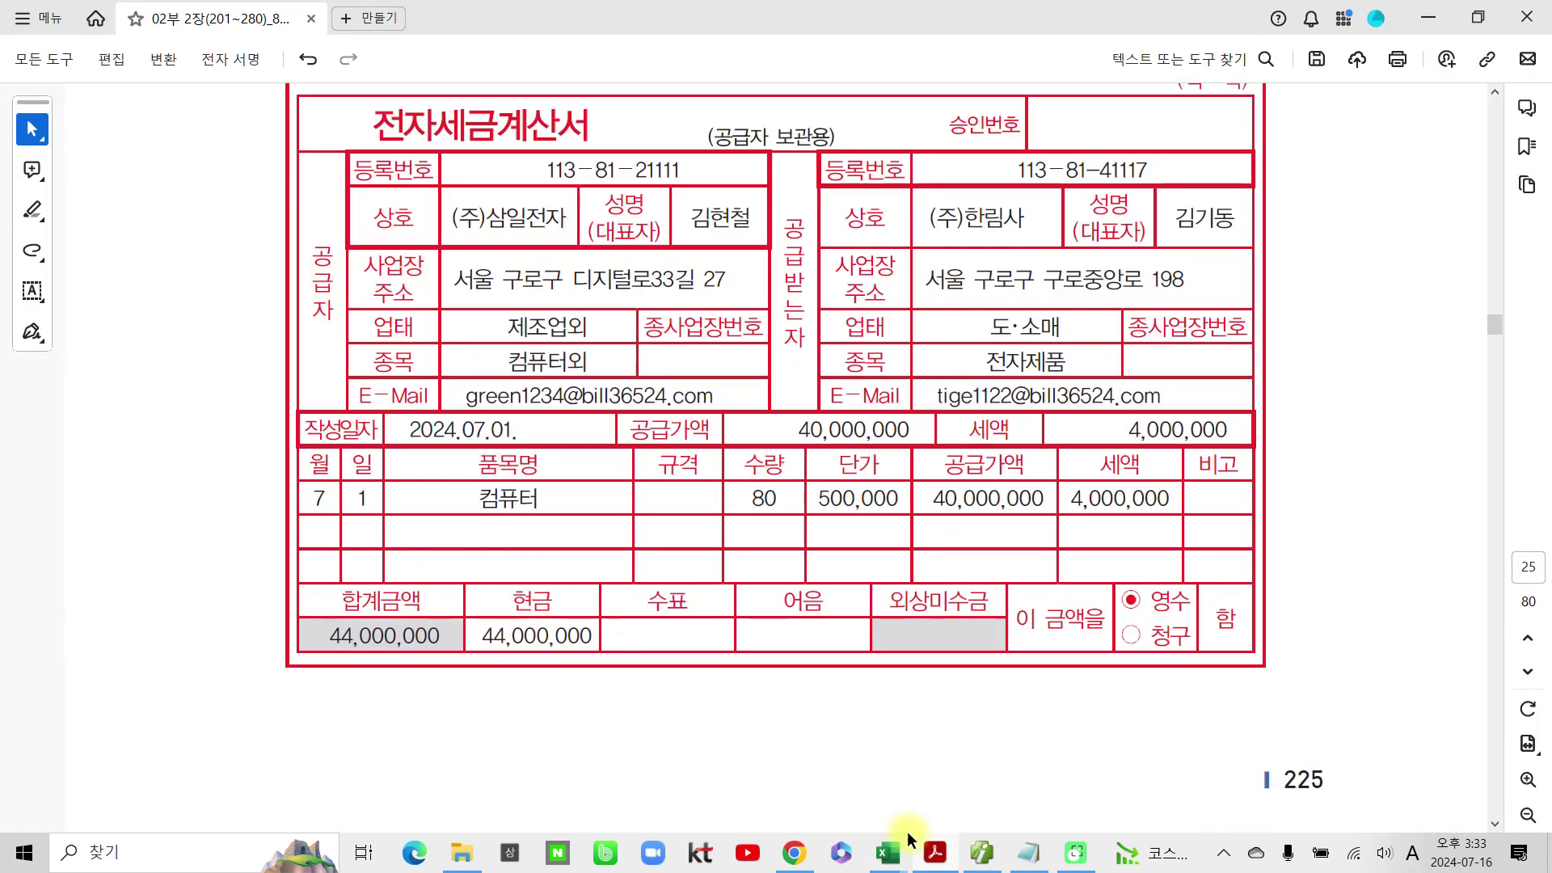
Step: Scroll to problem 2's (주)베스트원 invoice and select its date 2024.07.02
click(935, 853)
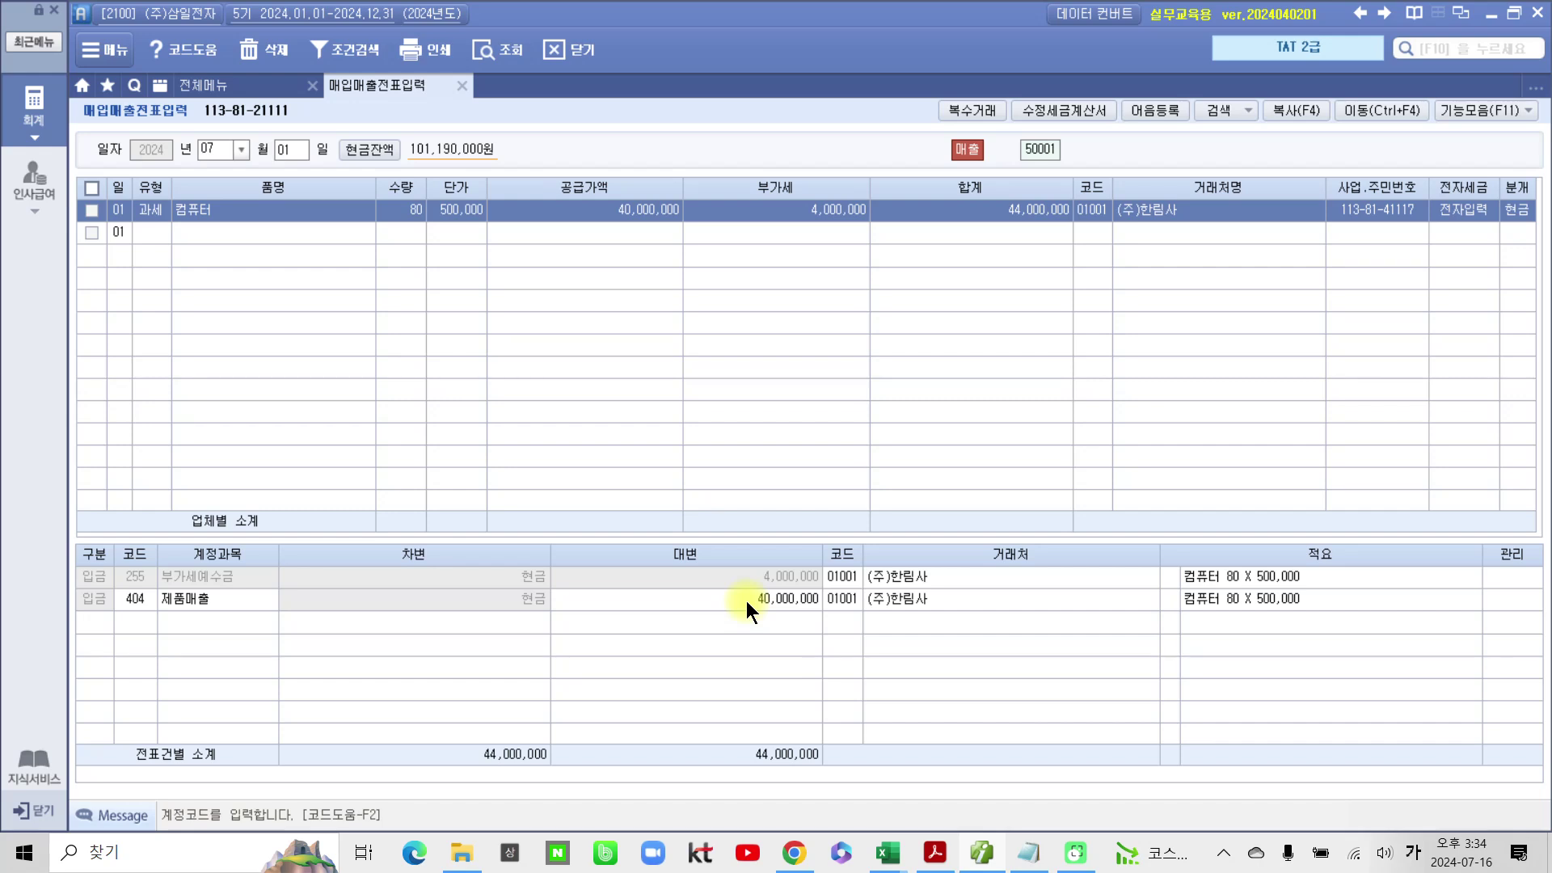
click(936, 853)
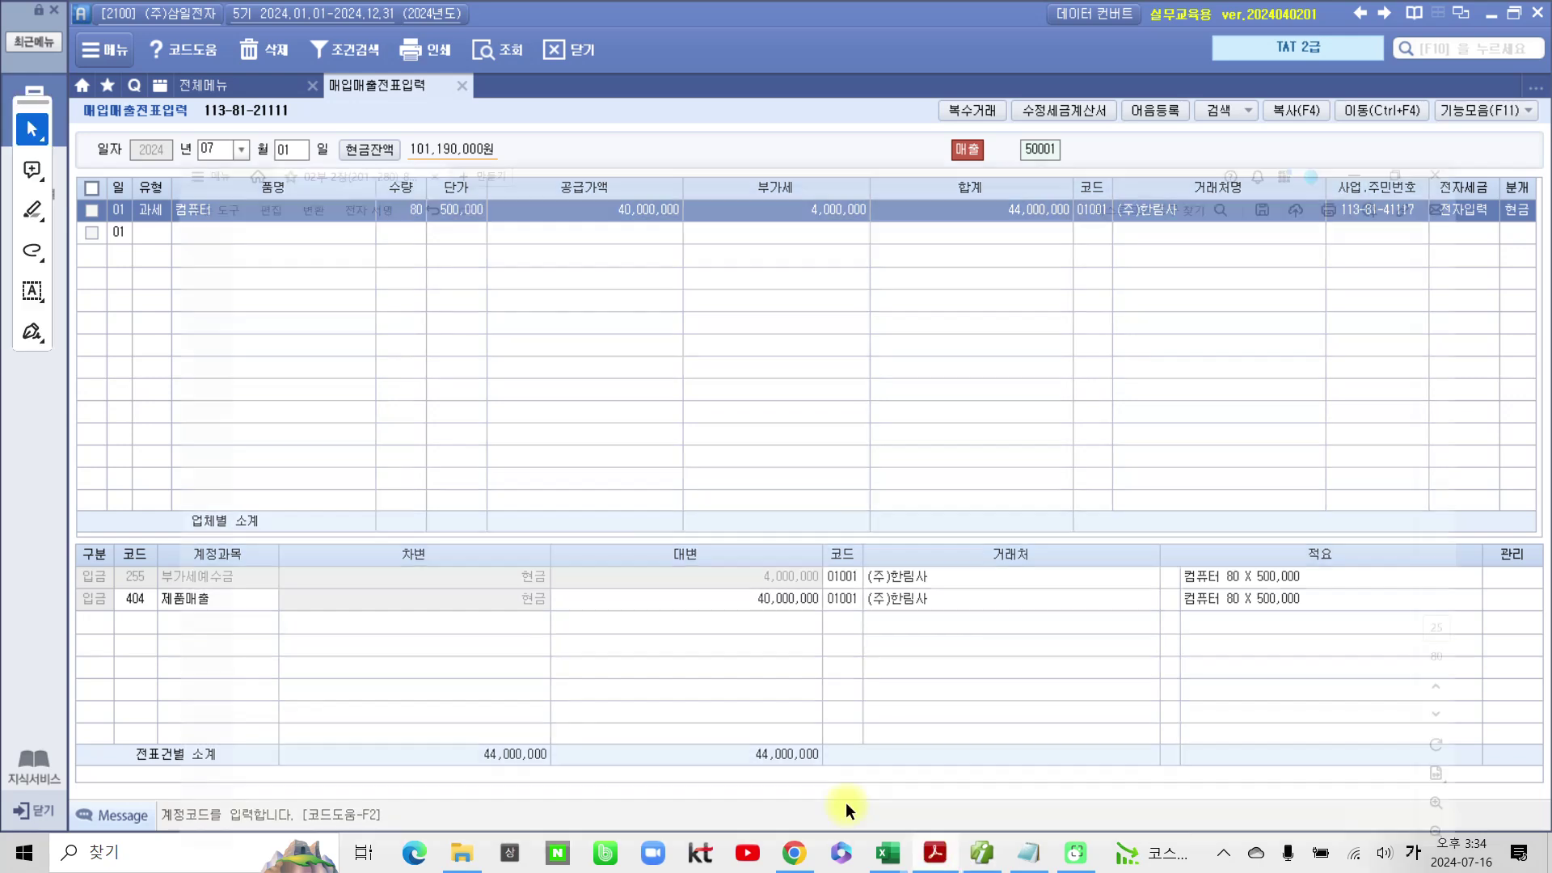
scroll(540, 535, down, 10)
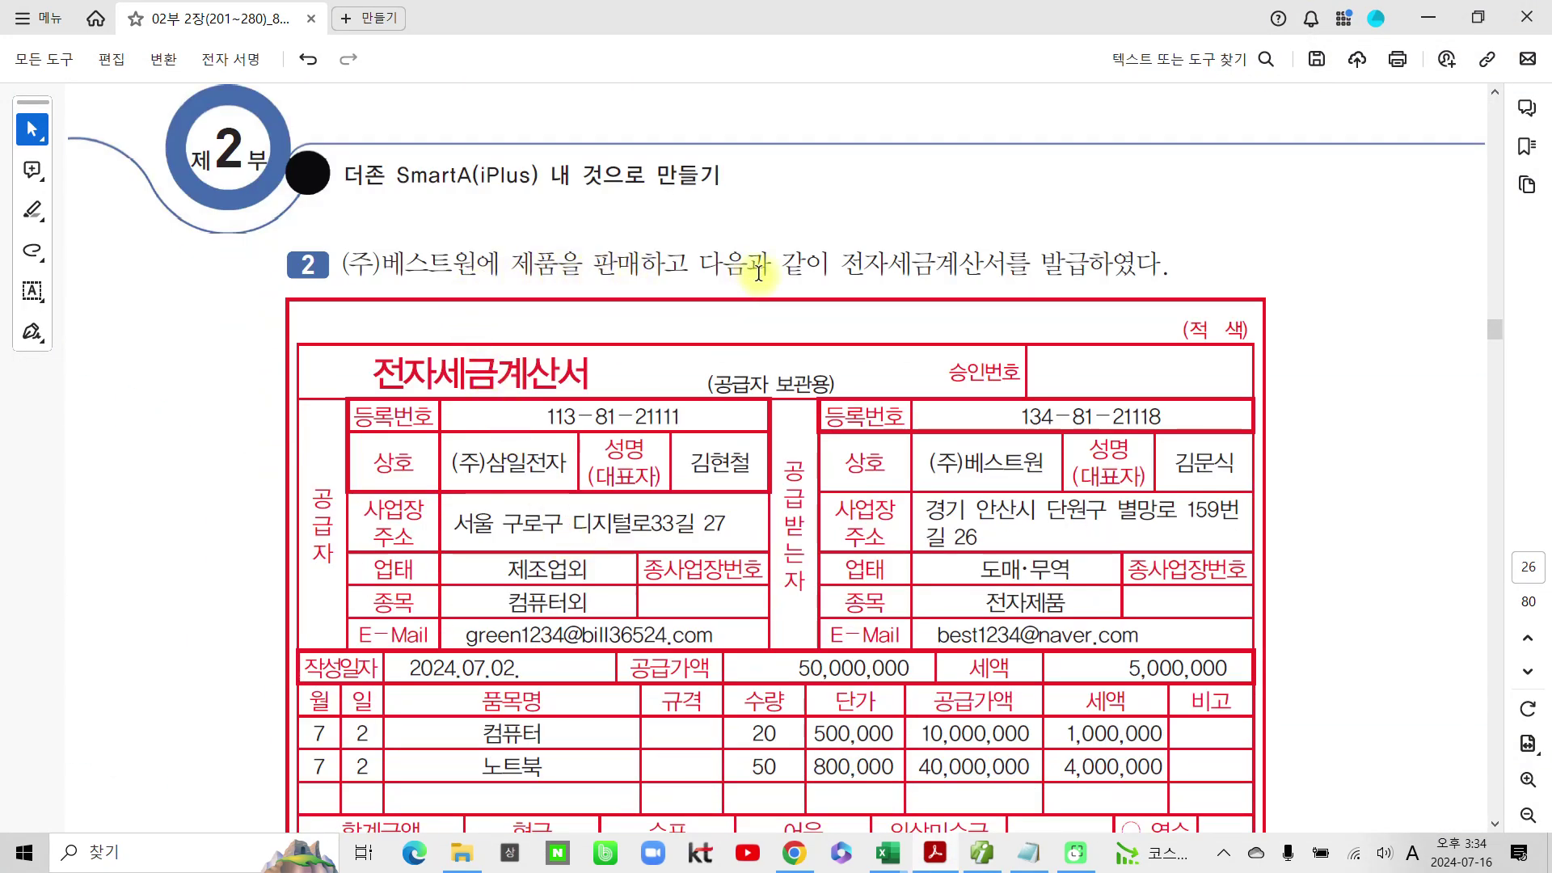
scroll(797, 315, down, 3)
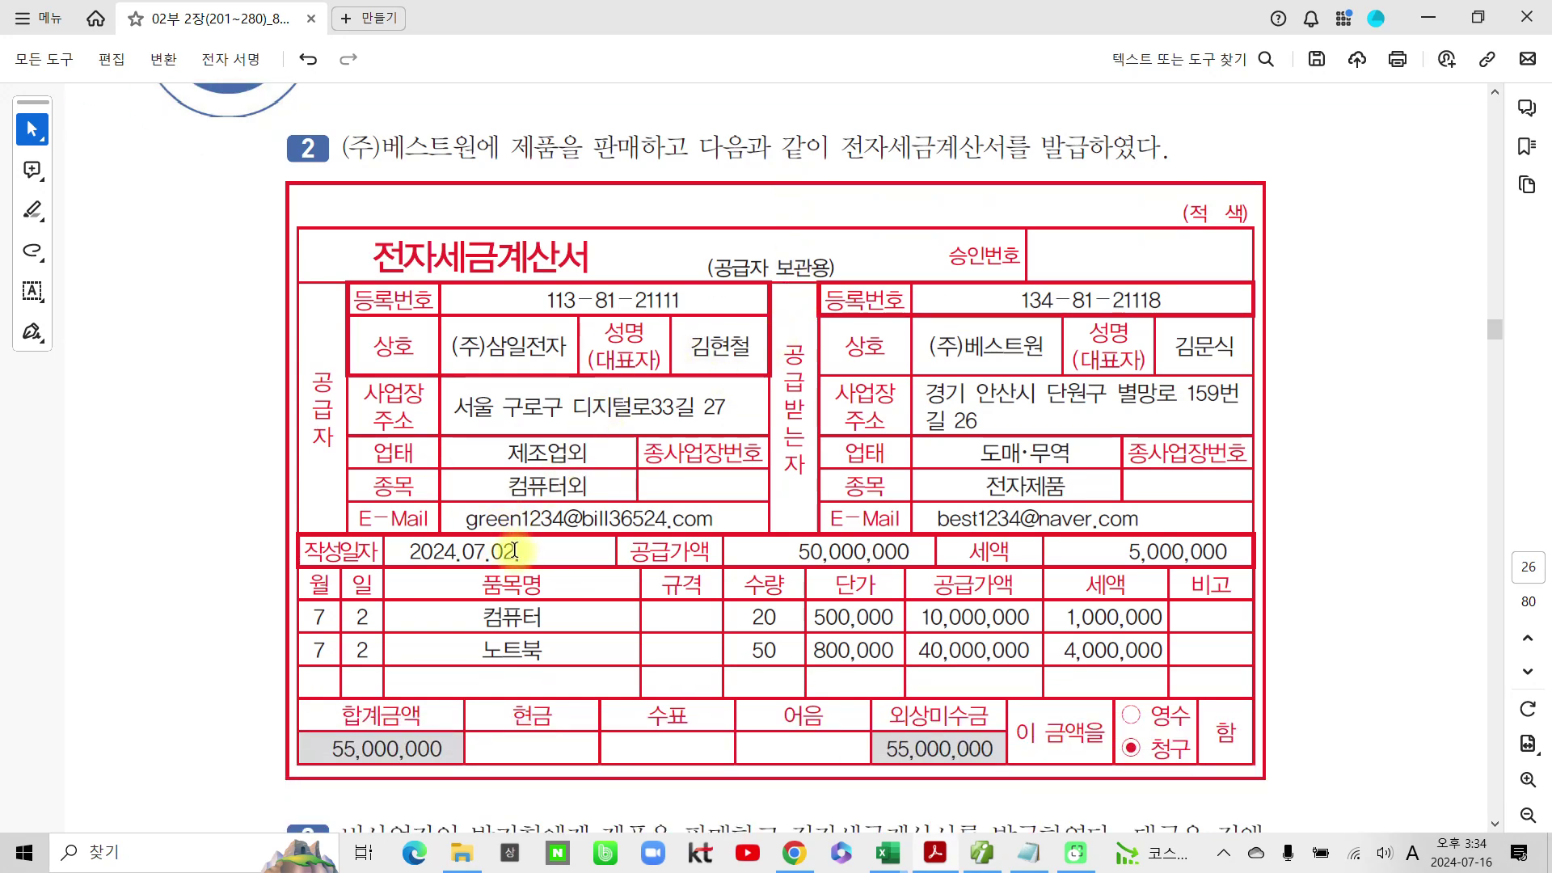
drag(531, 554, 406, 553)
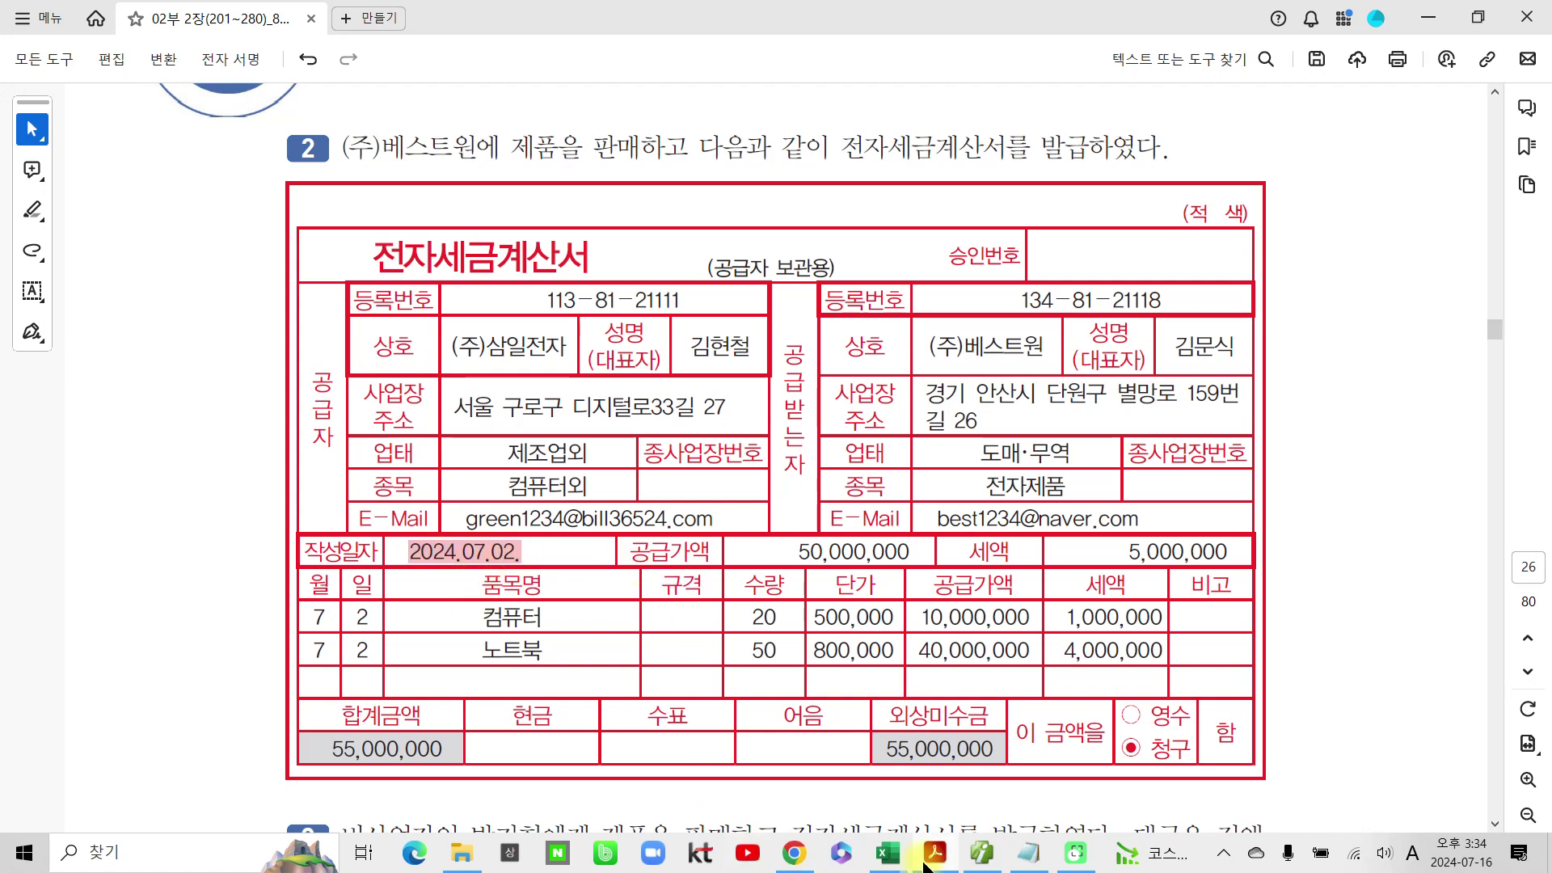
click(981, 853)
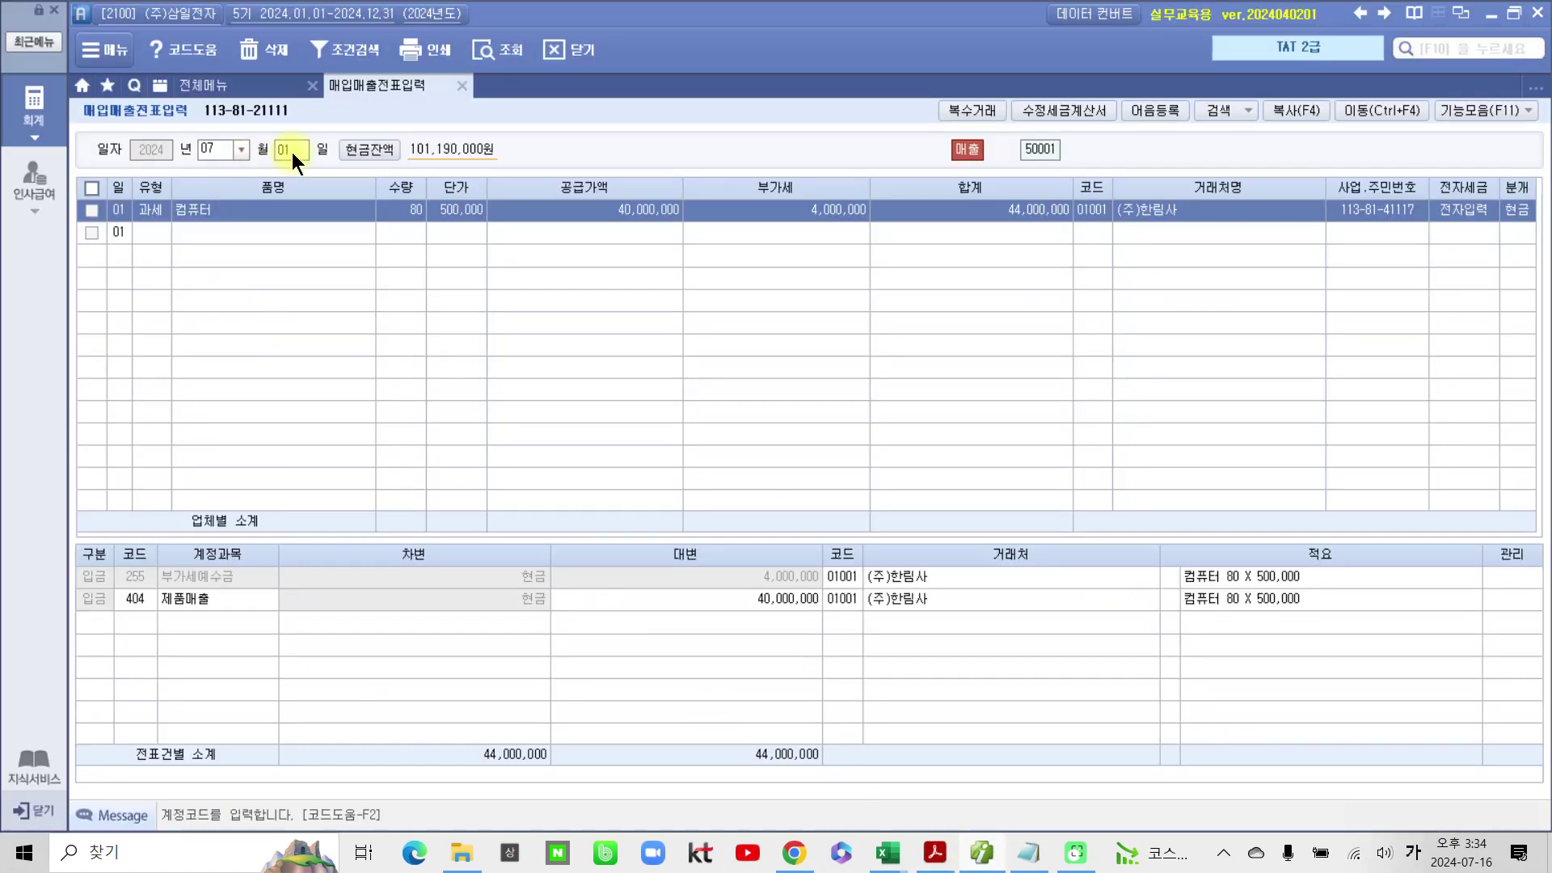
click(293, 152)
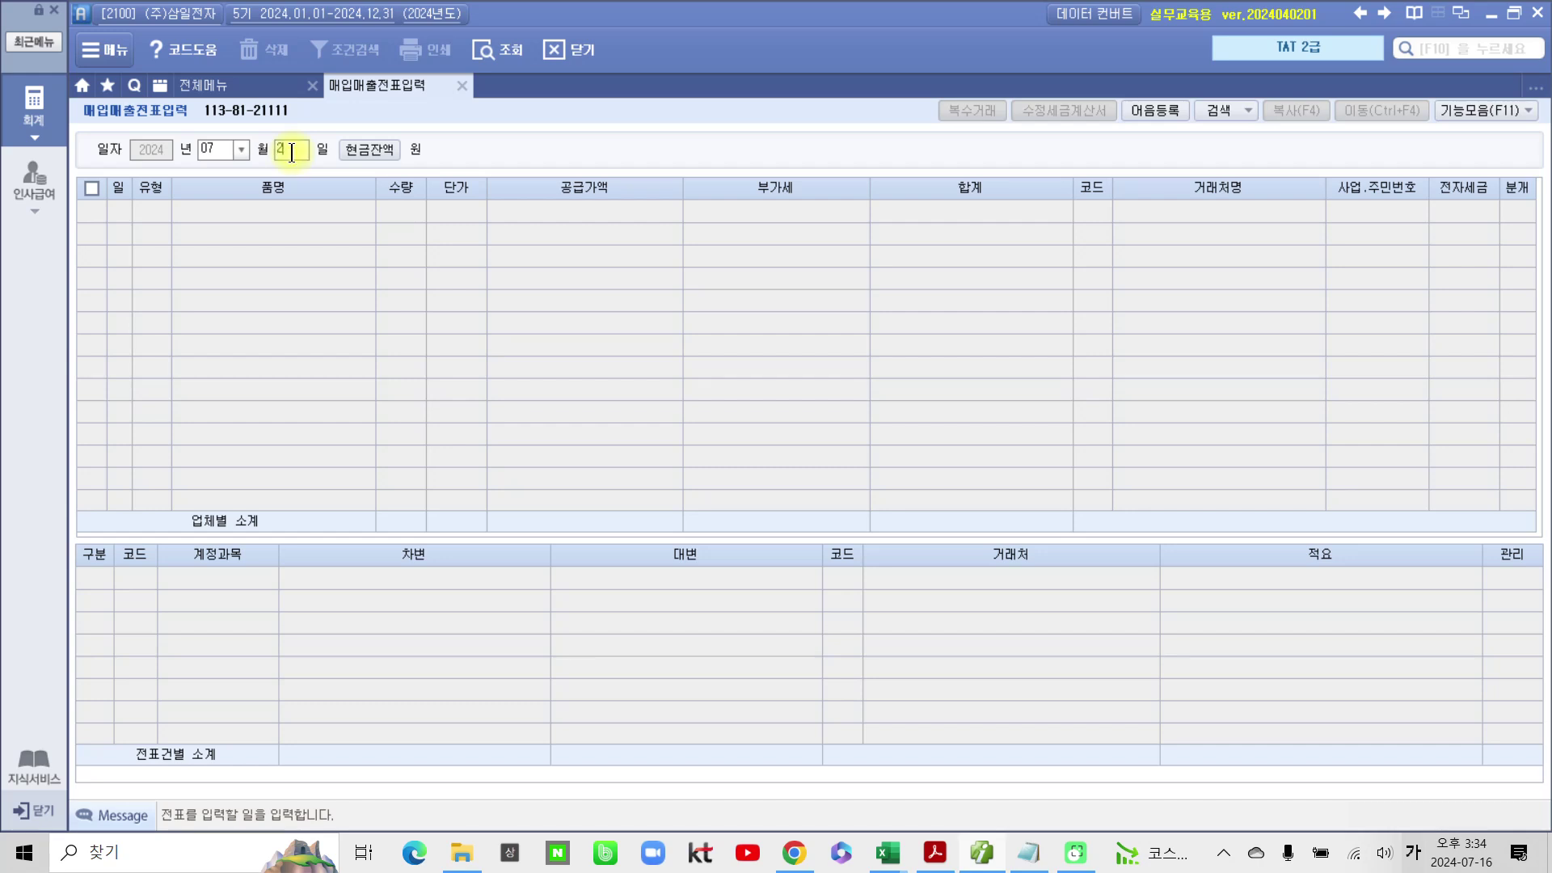
Step: Start the July 2 과세 entry with 20 컴퓨터 at 500,000 in multiple-item entry
key(Return)
key(Return)
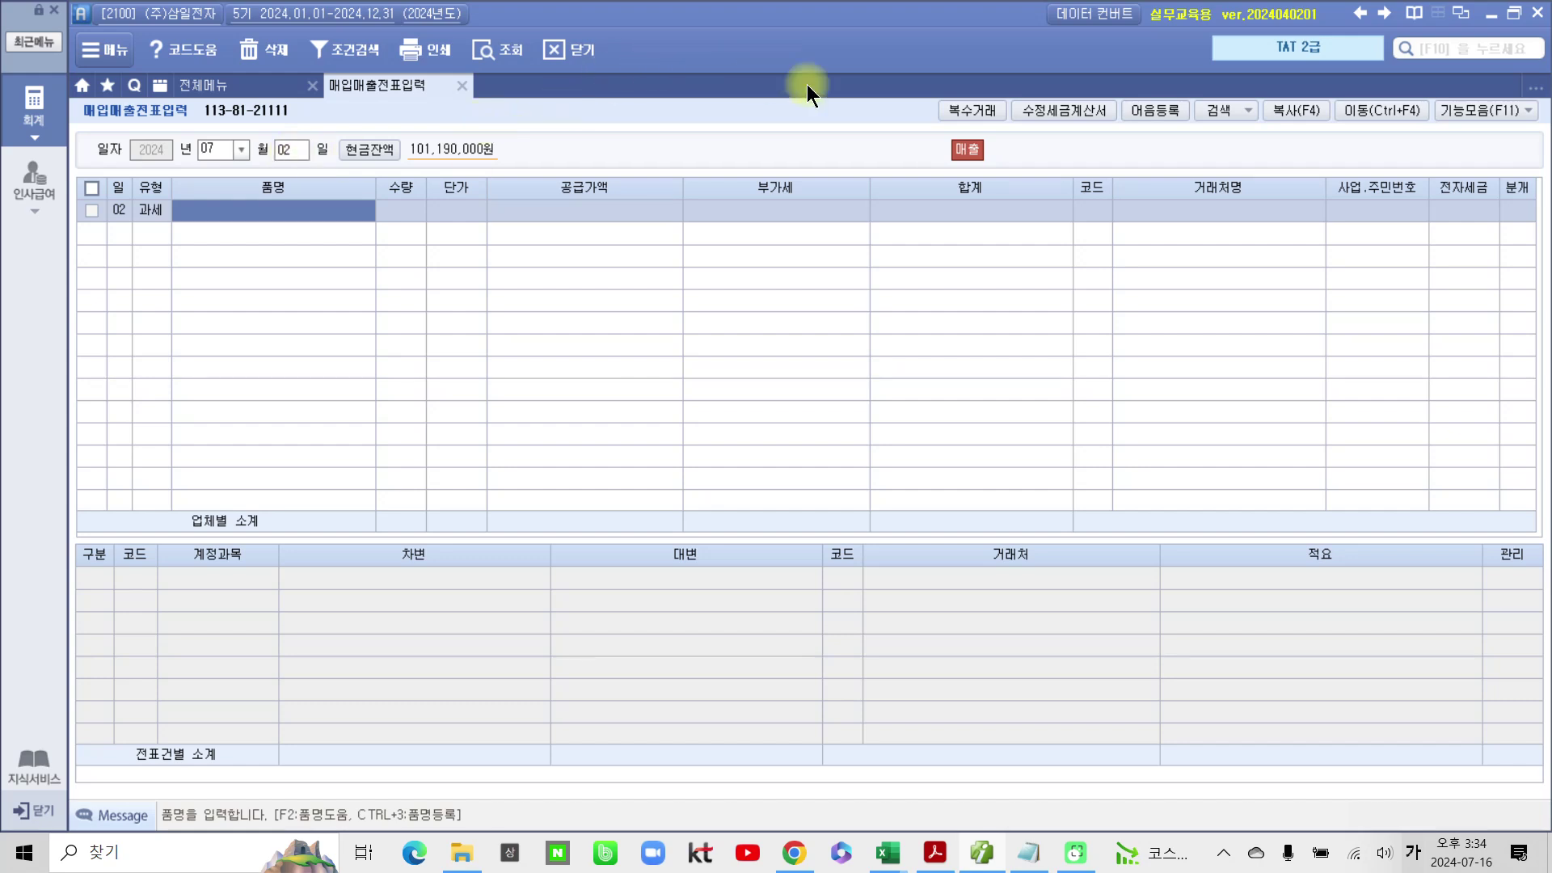
click(968, 108)
drag(661, 327, 522, 358)
text(컴퓨터)
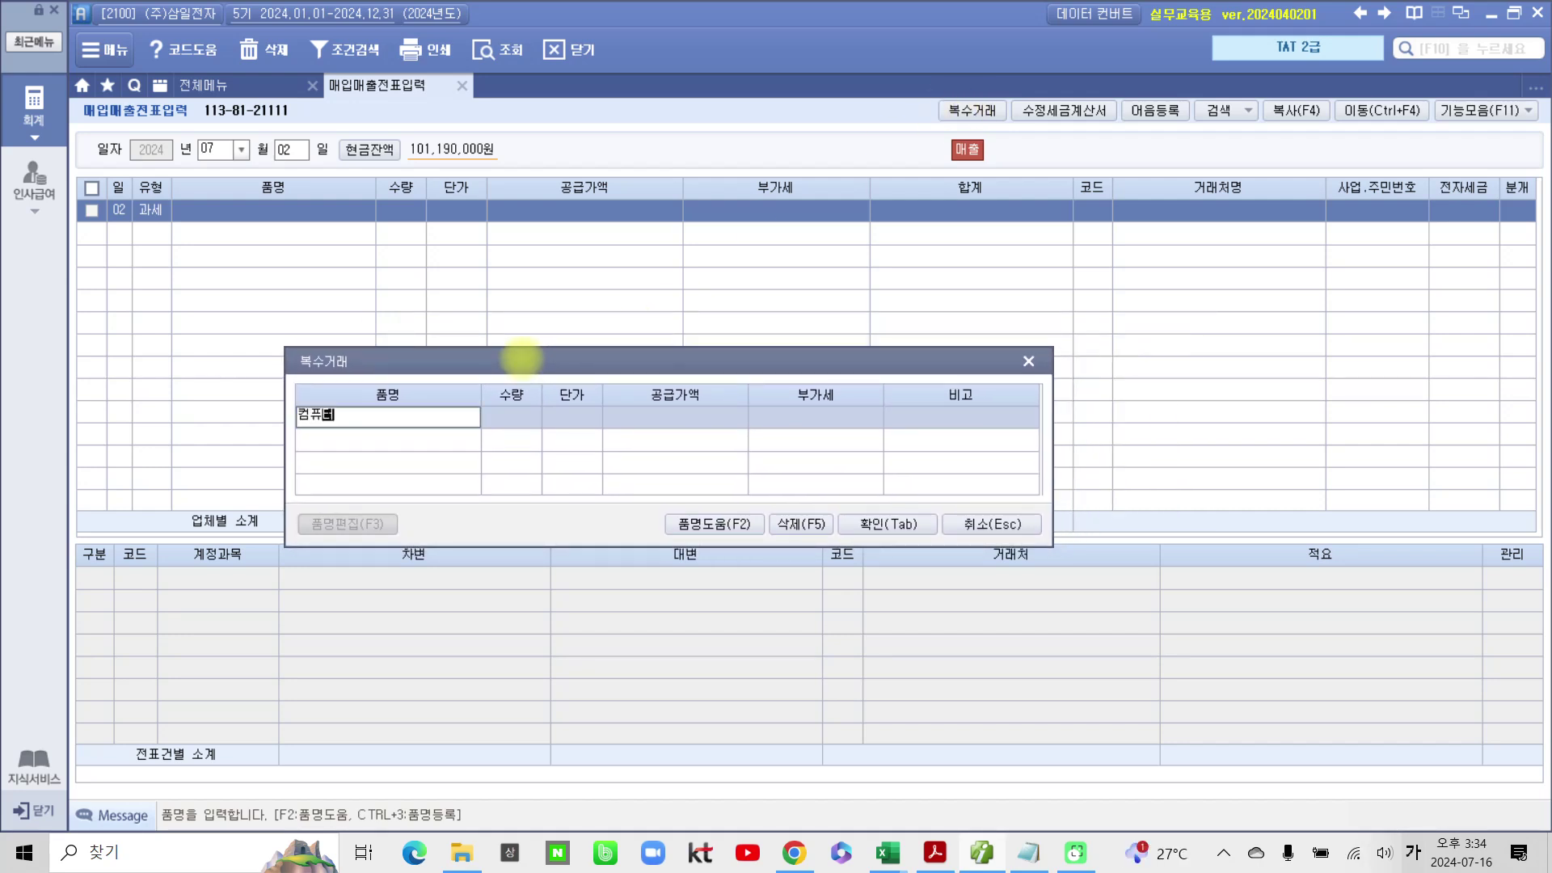
key(Return)
text(20)
key(Return)
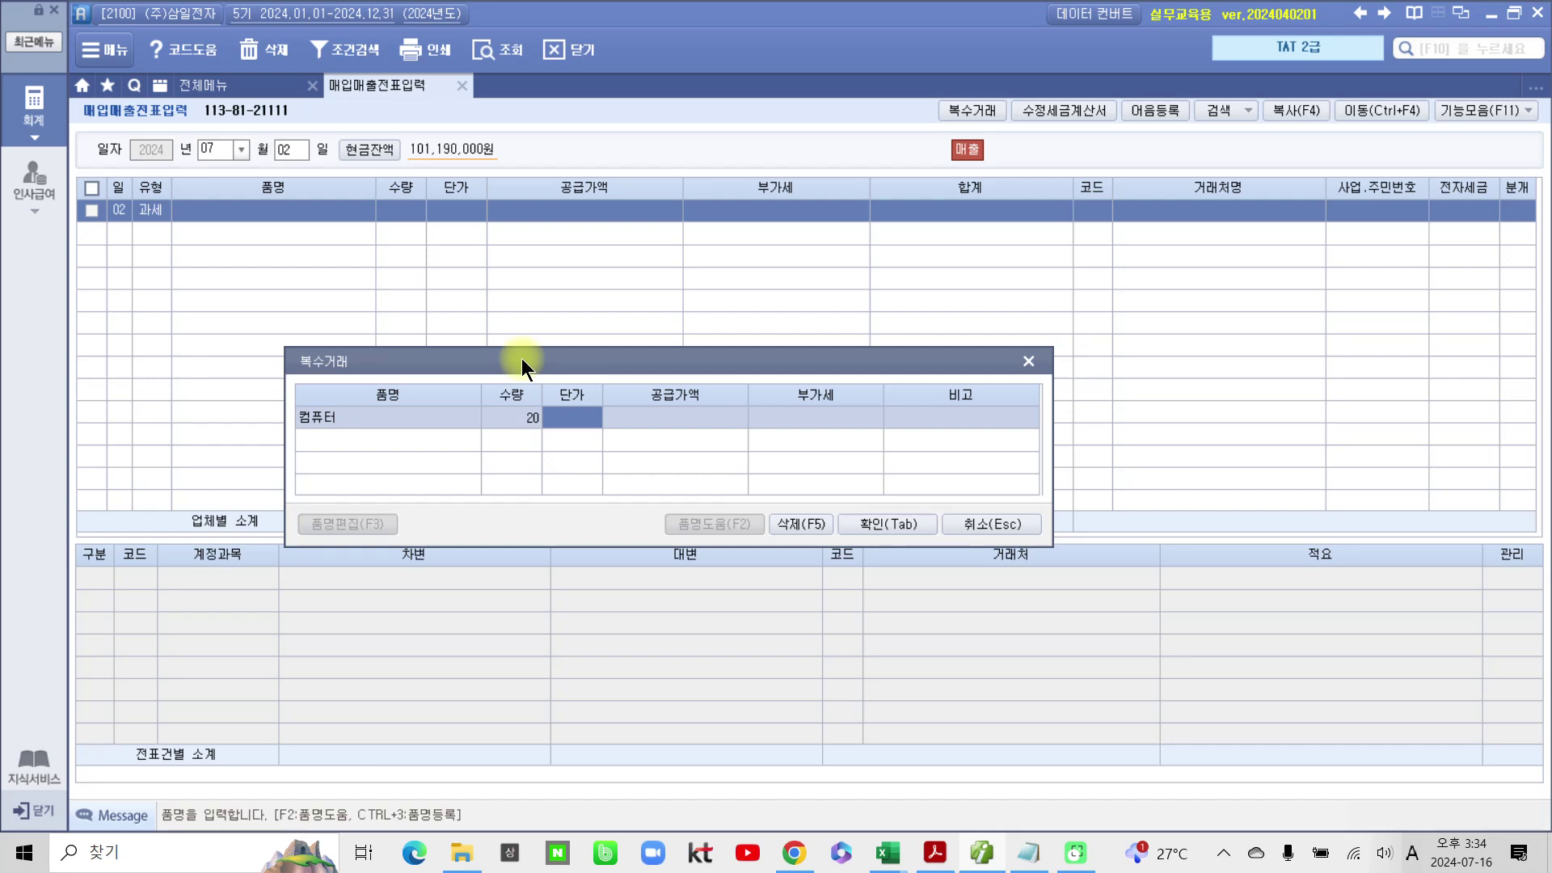
text(5000000)
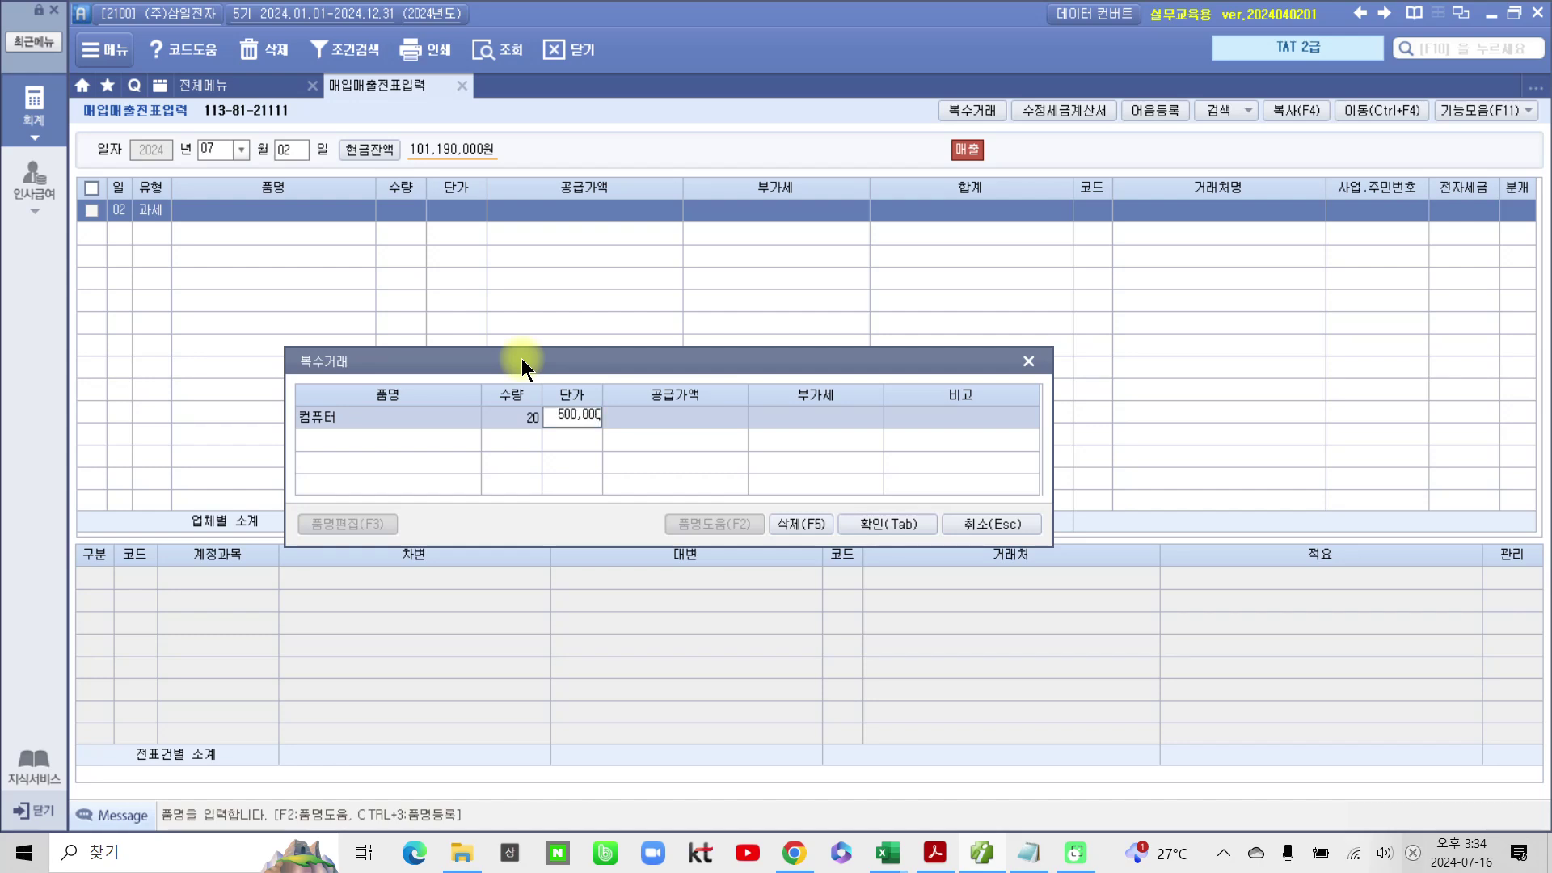
key(Return)
key(Return)
key(Return)
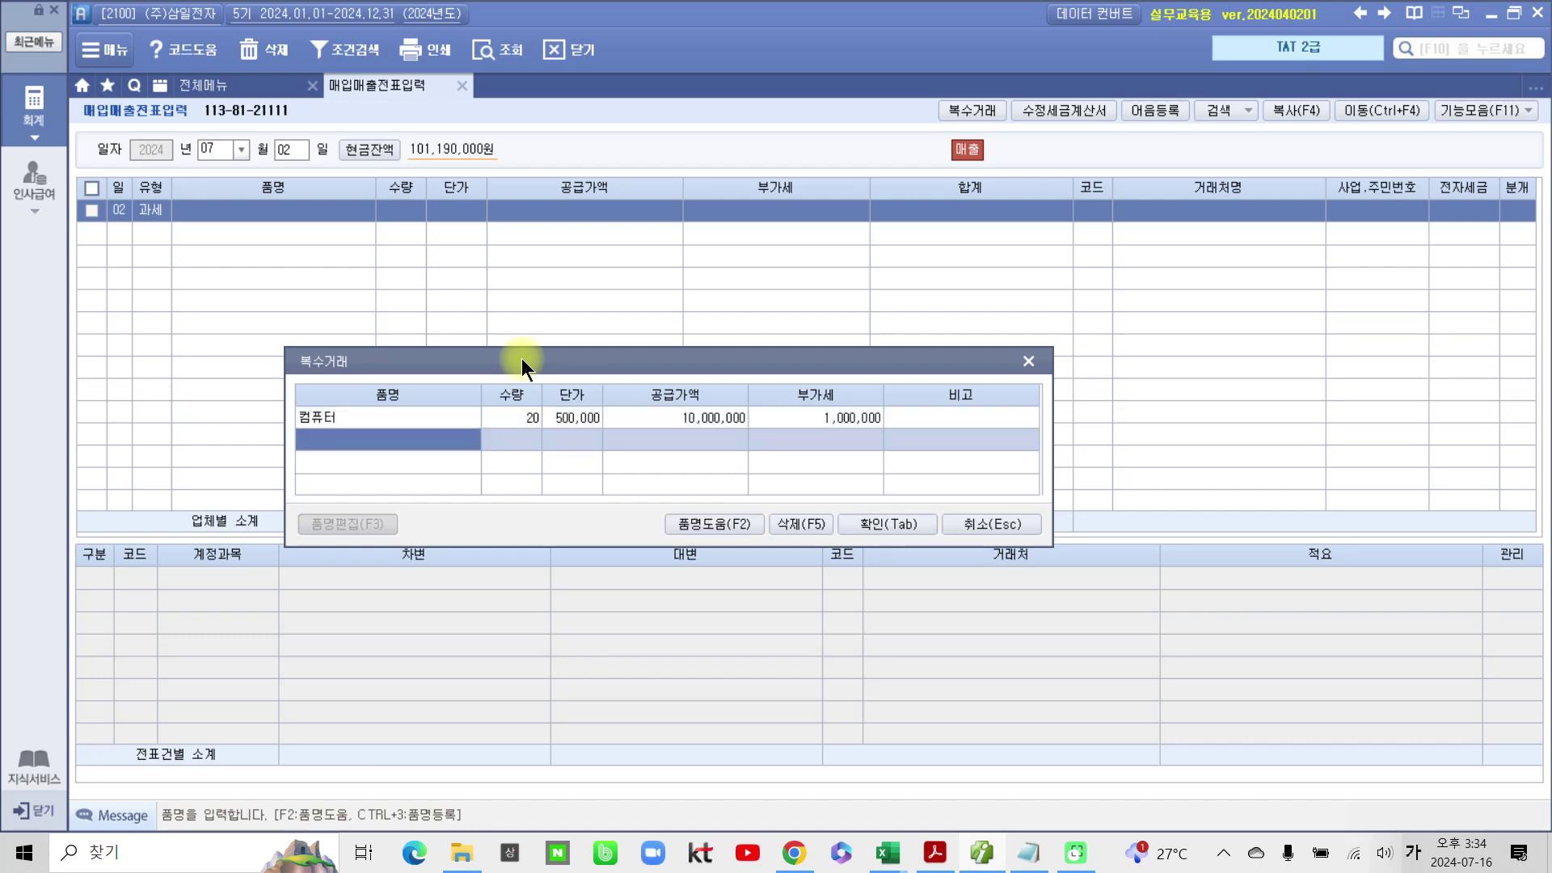
Step: Add 50 노트북 at 800,000 and accept the item breakdown
text(노)
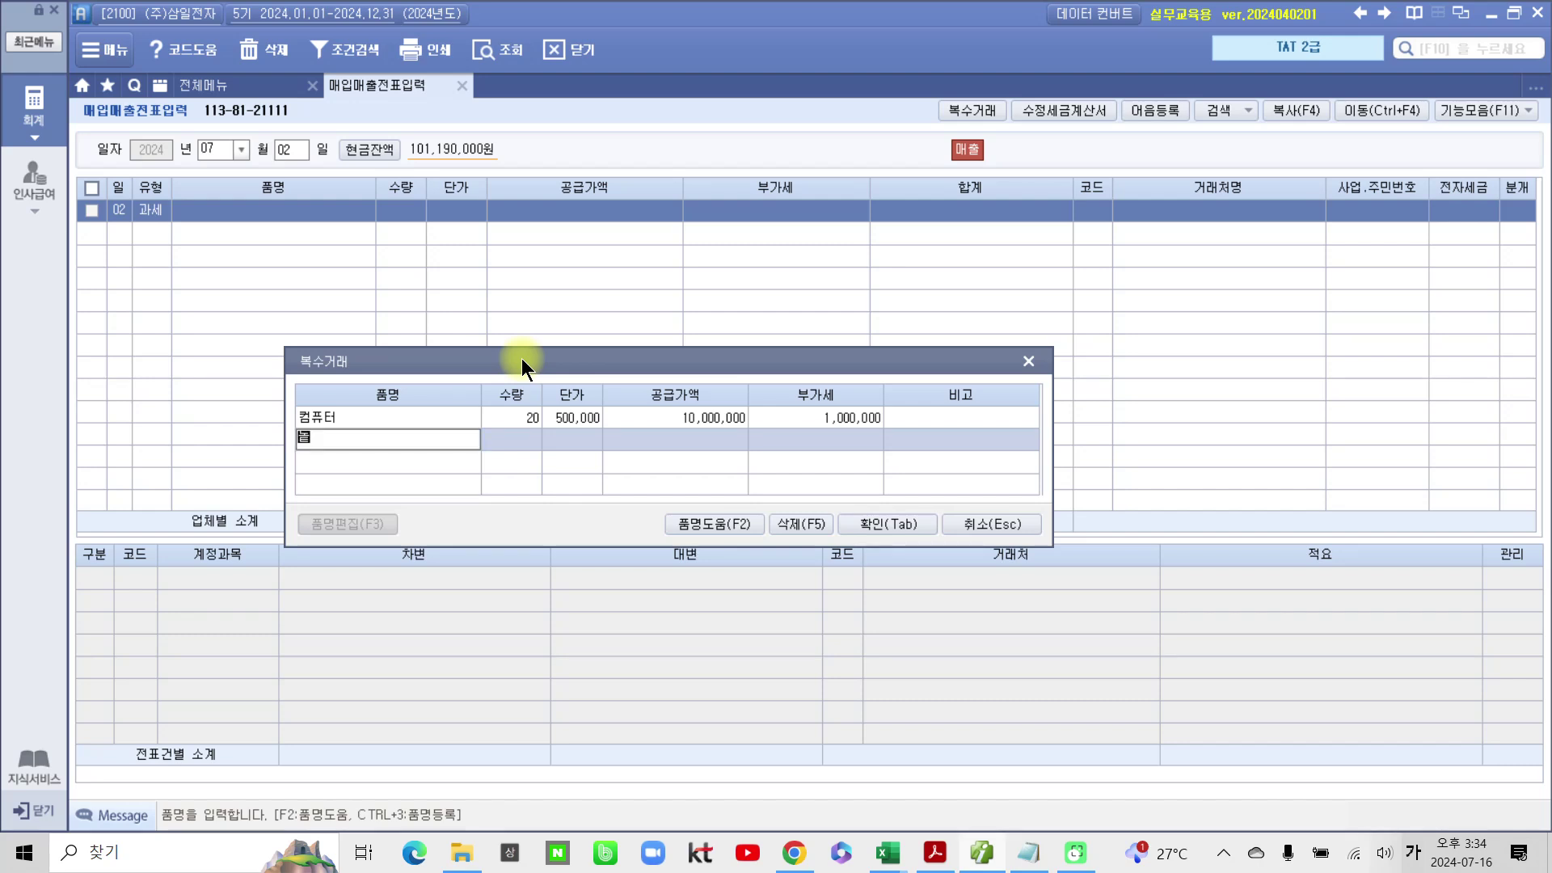
text(트북)
key(Return)
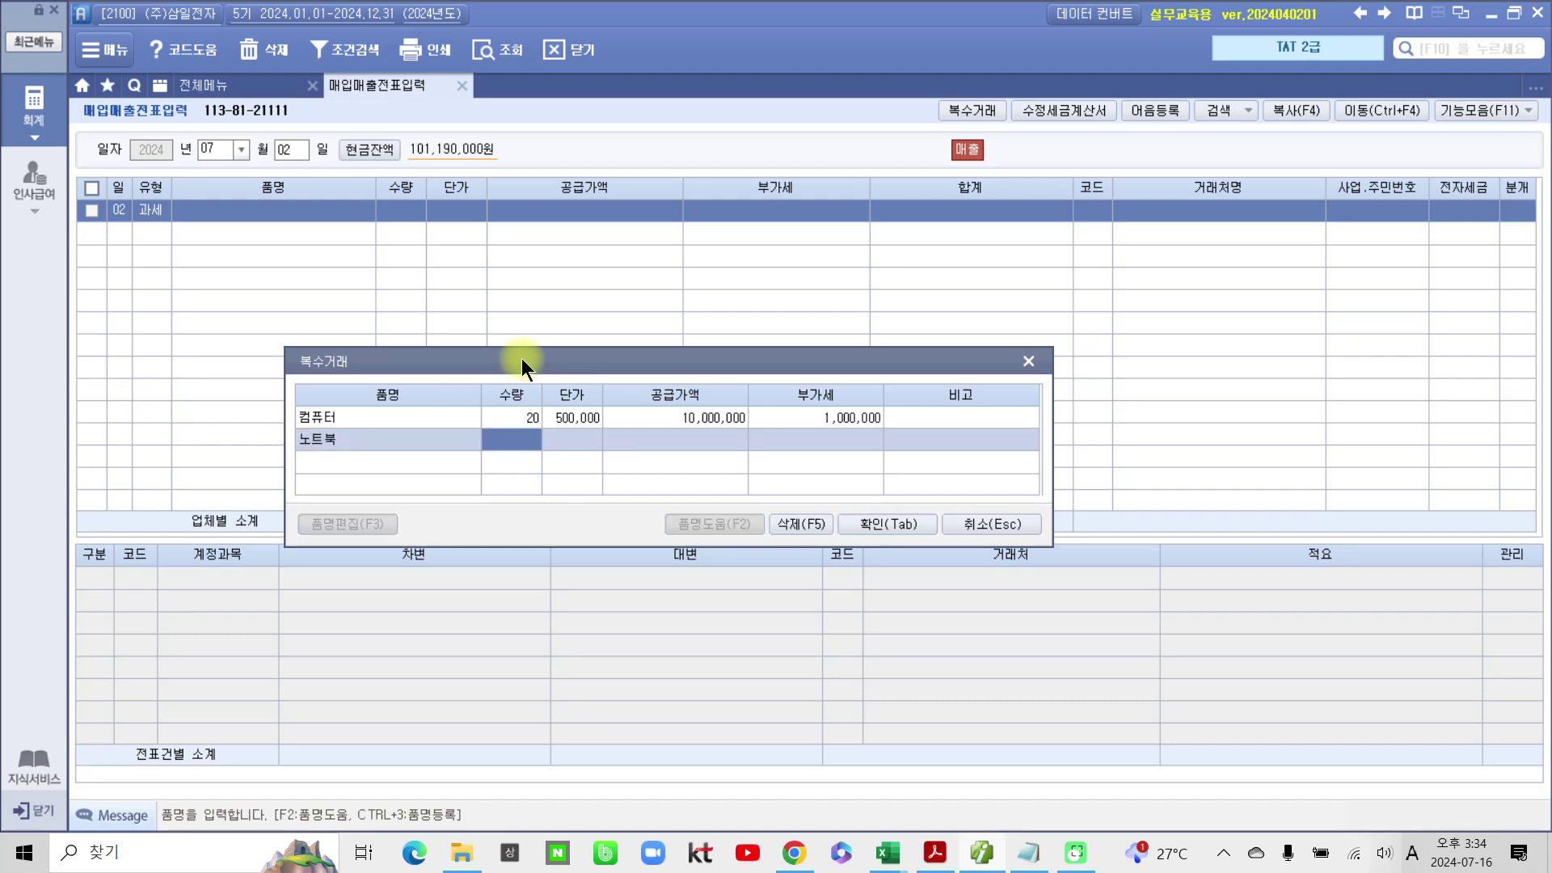
text(50)
key(Return)
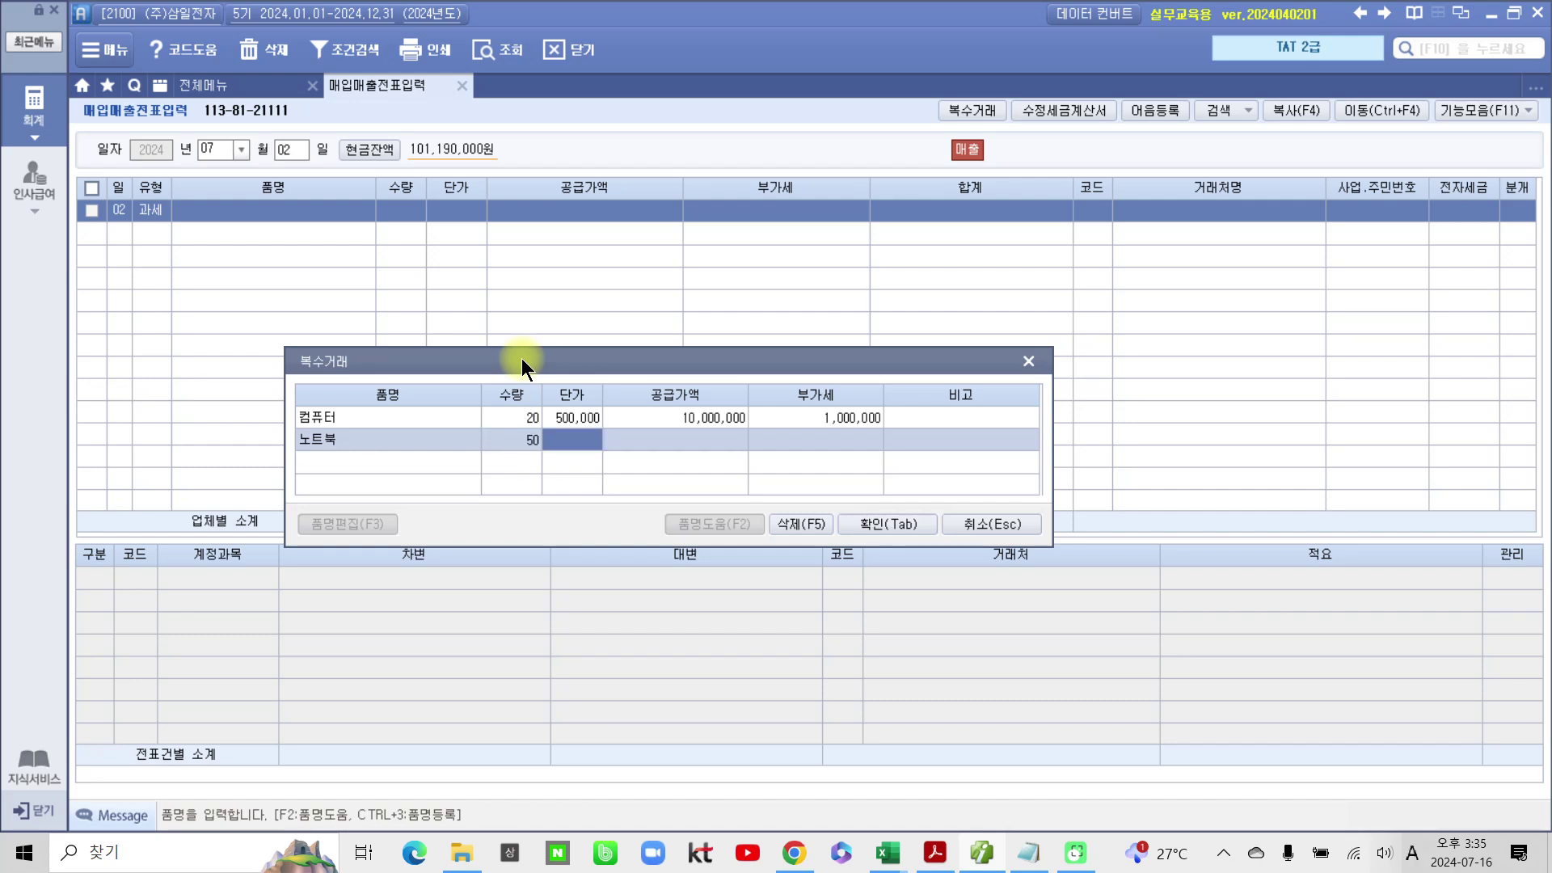
text(8000000)
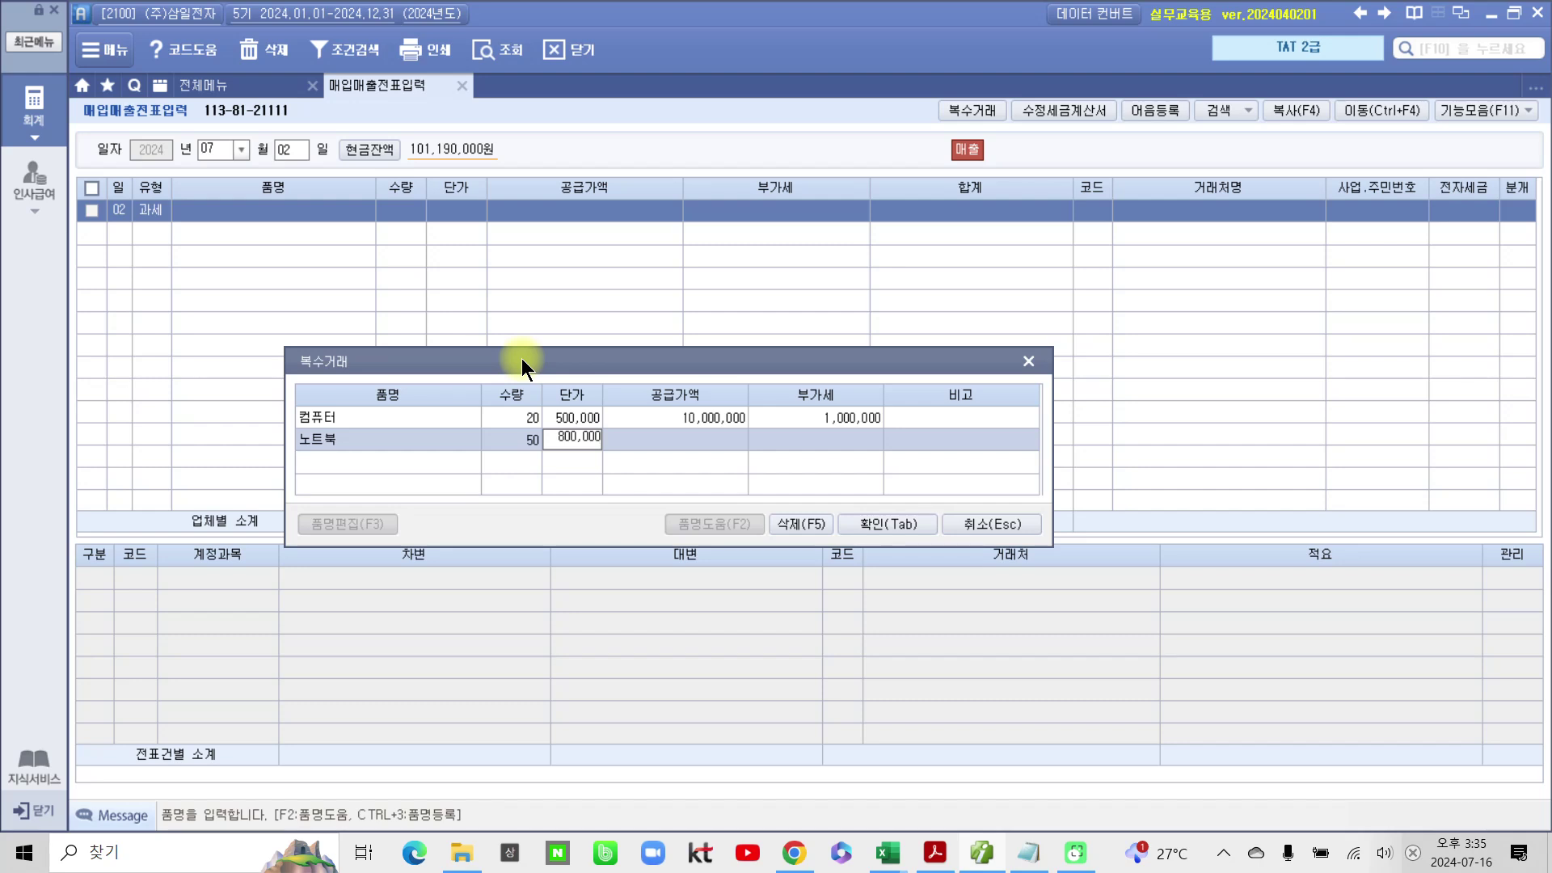
key(Return)
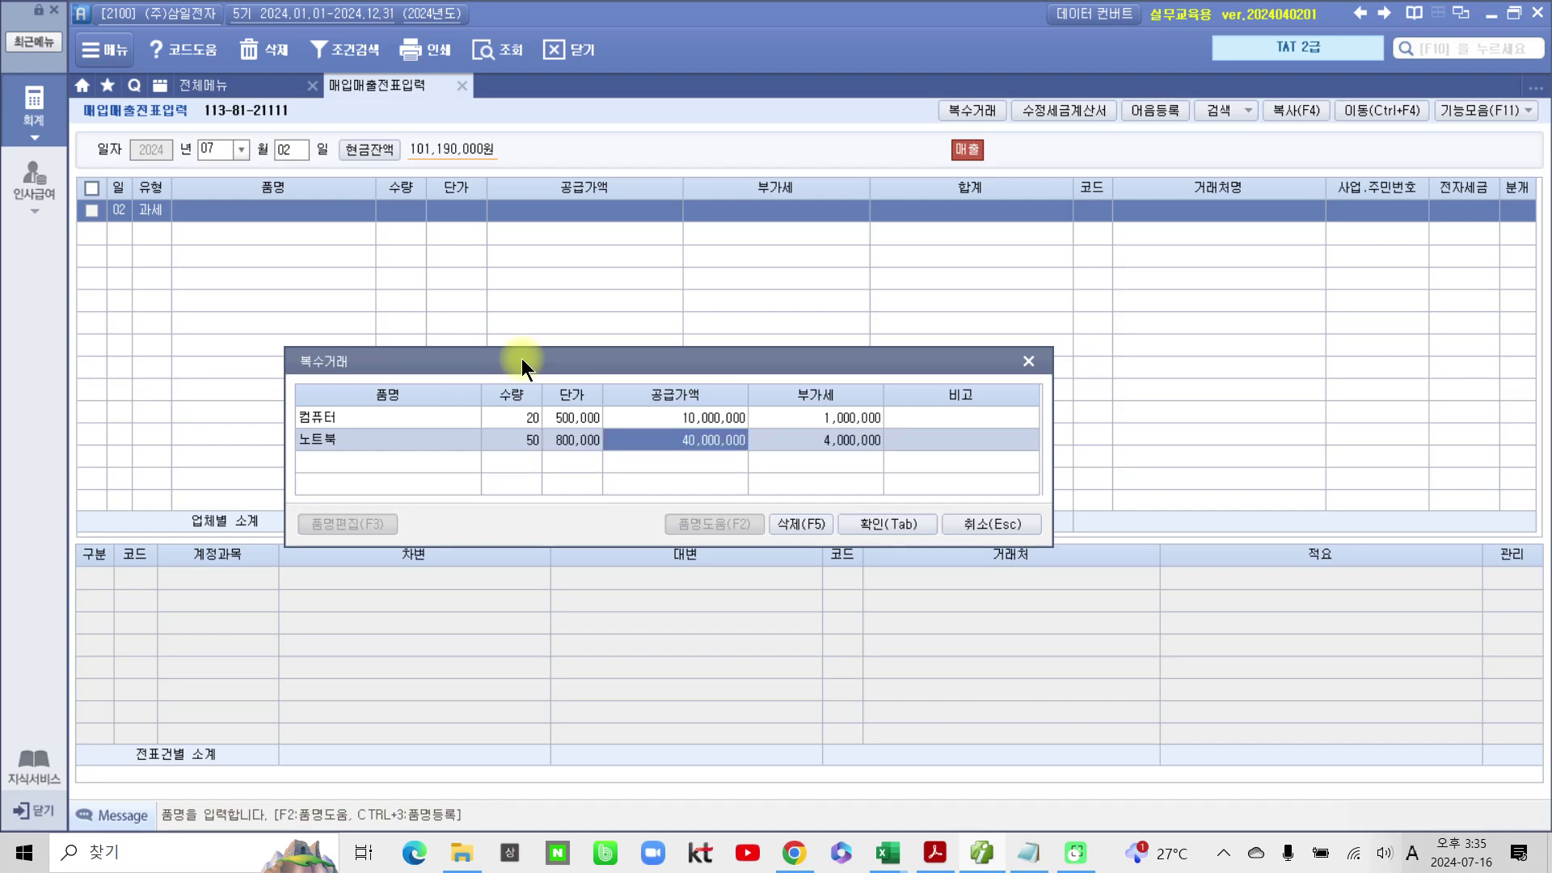
click(855, 519)
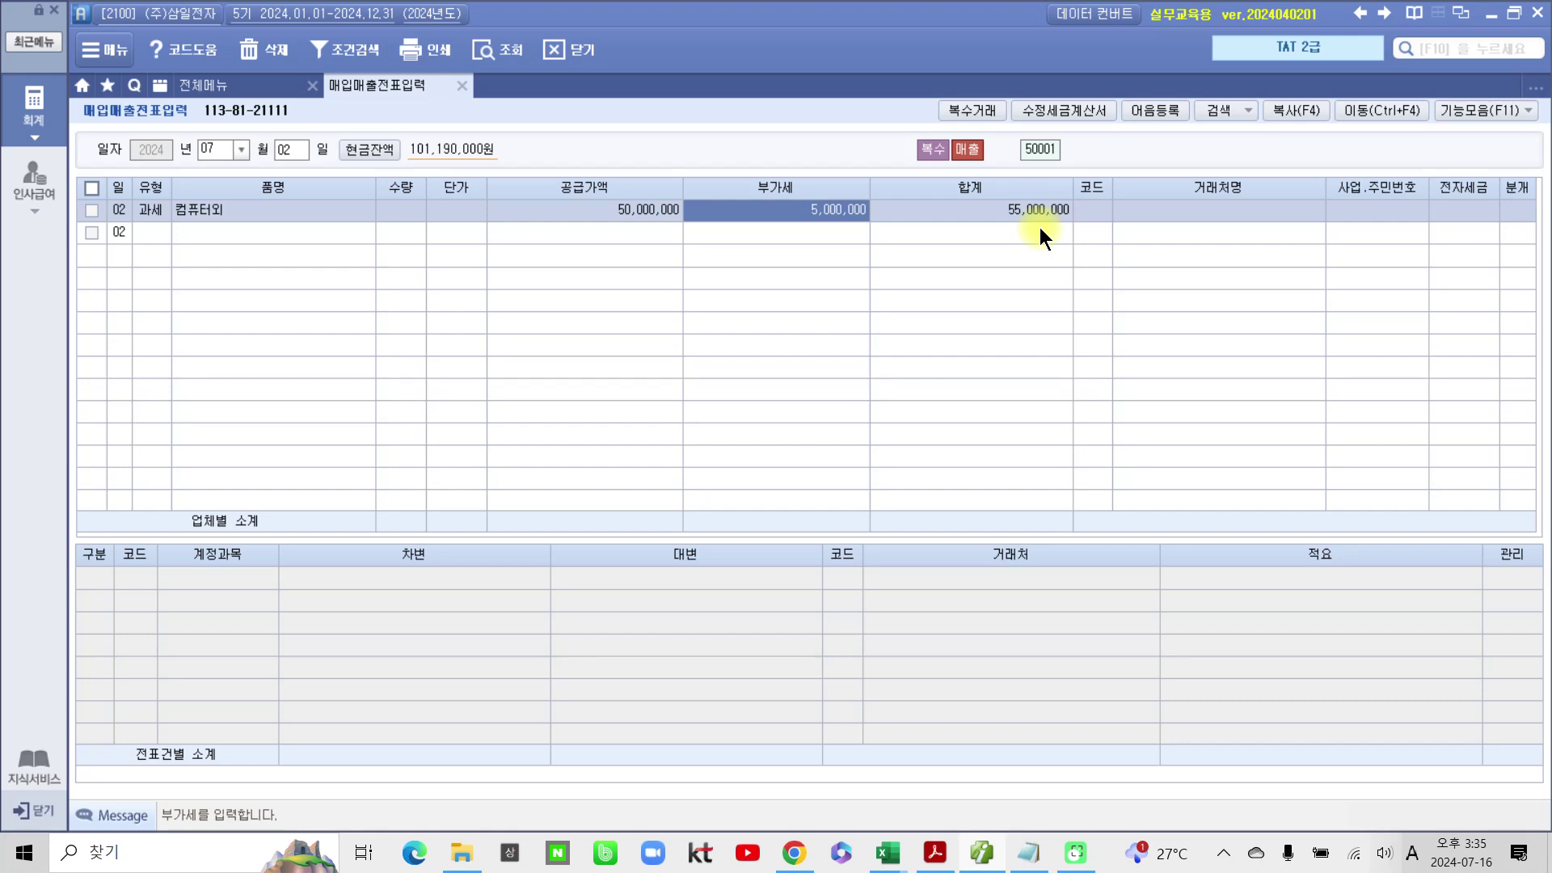
Step: Set customer (주)베스트원, mark it 전자입력, and post it as a credit sale
click(1086, 214)
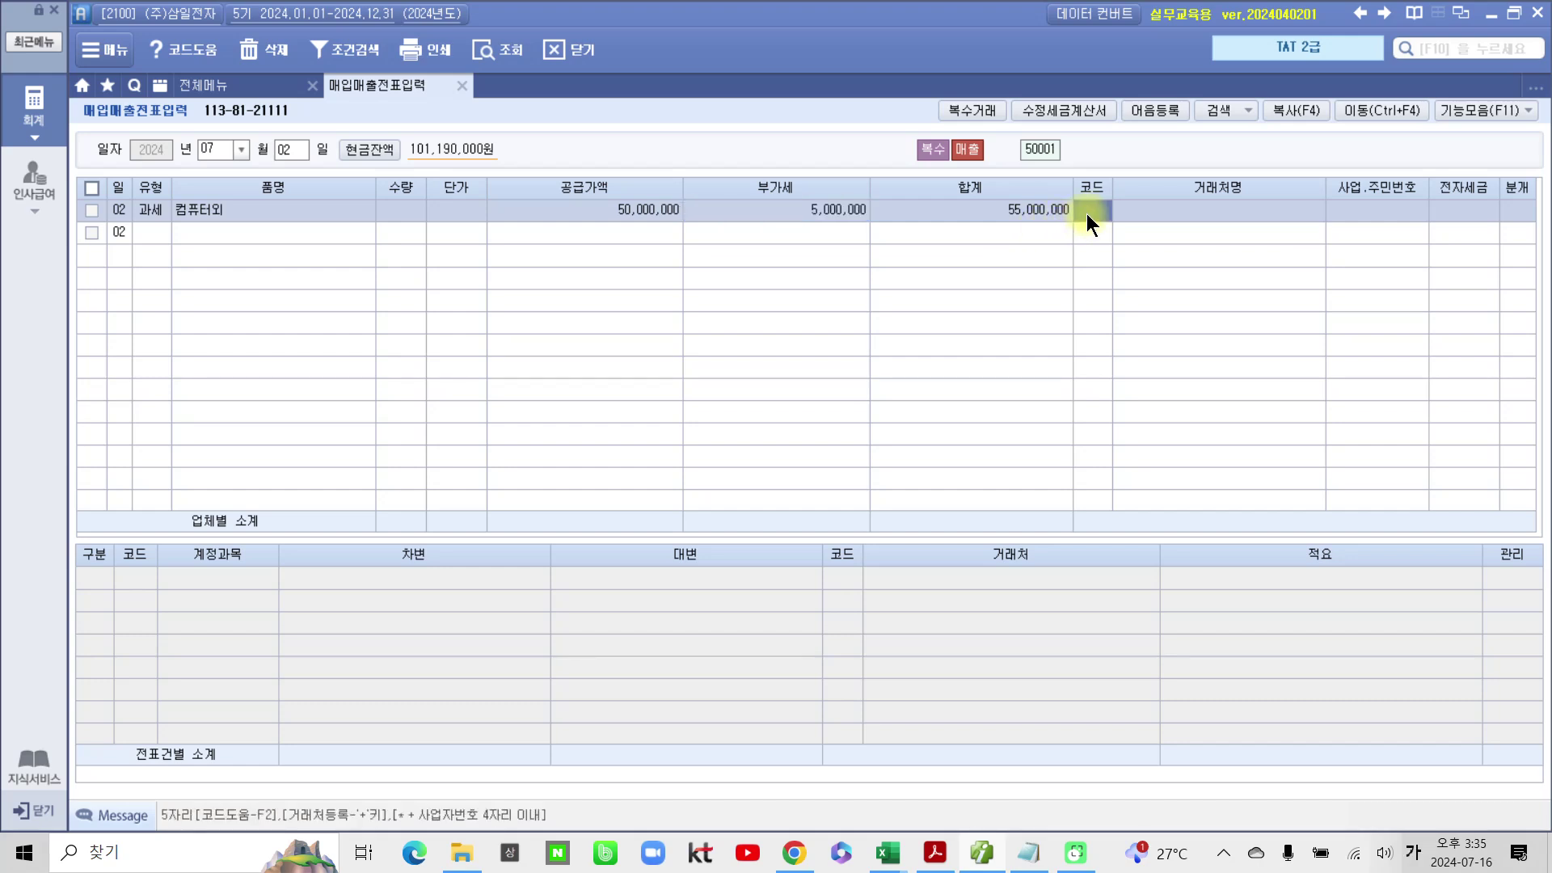
text(베스)
key(Return)
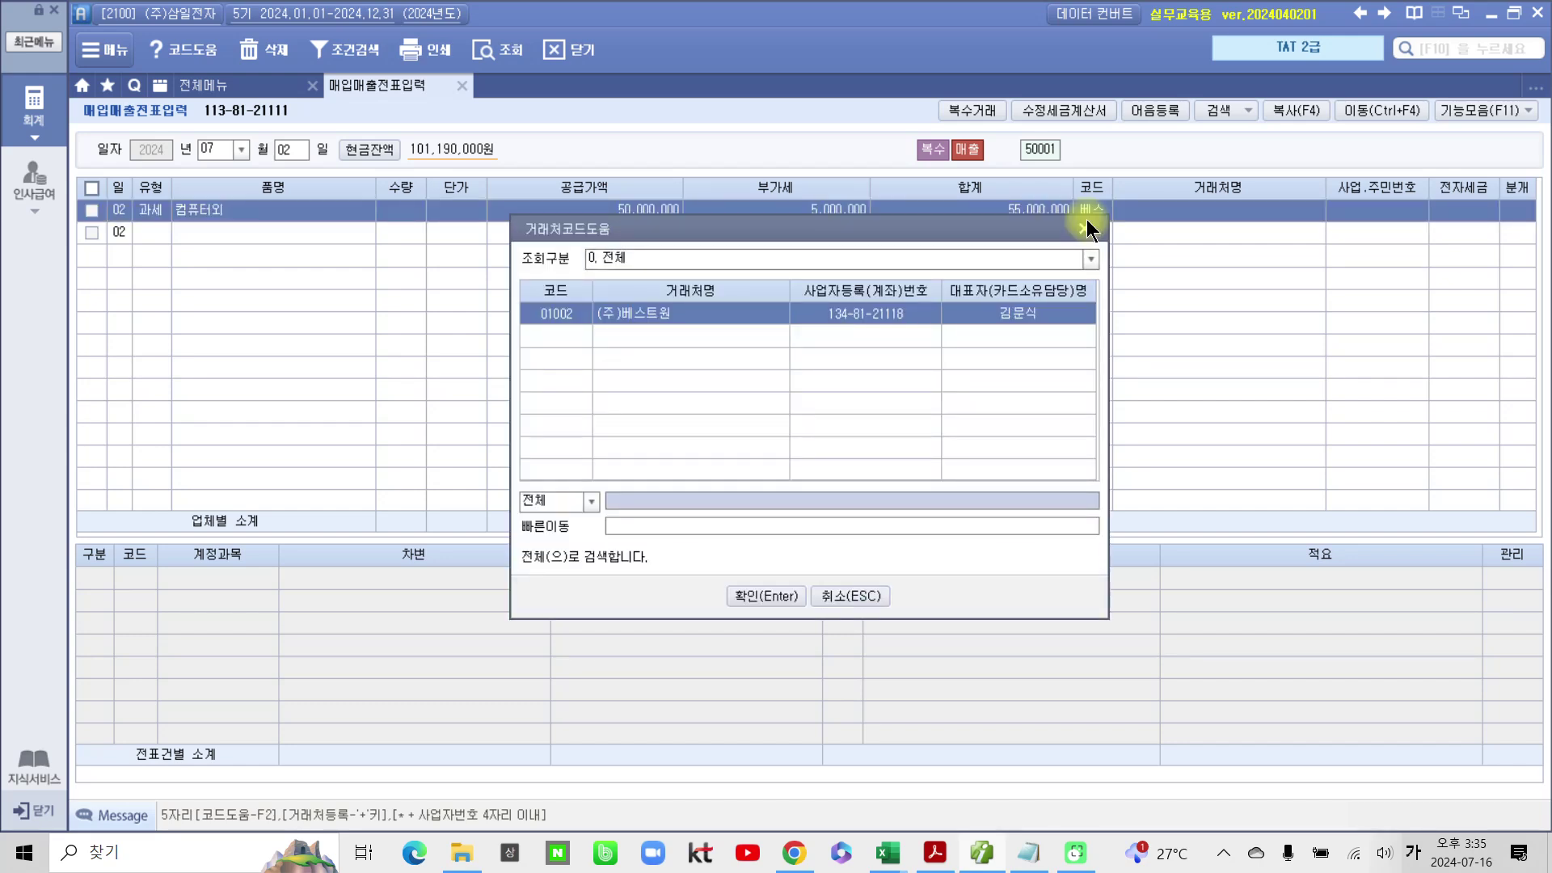
key(Return)
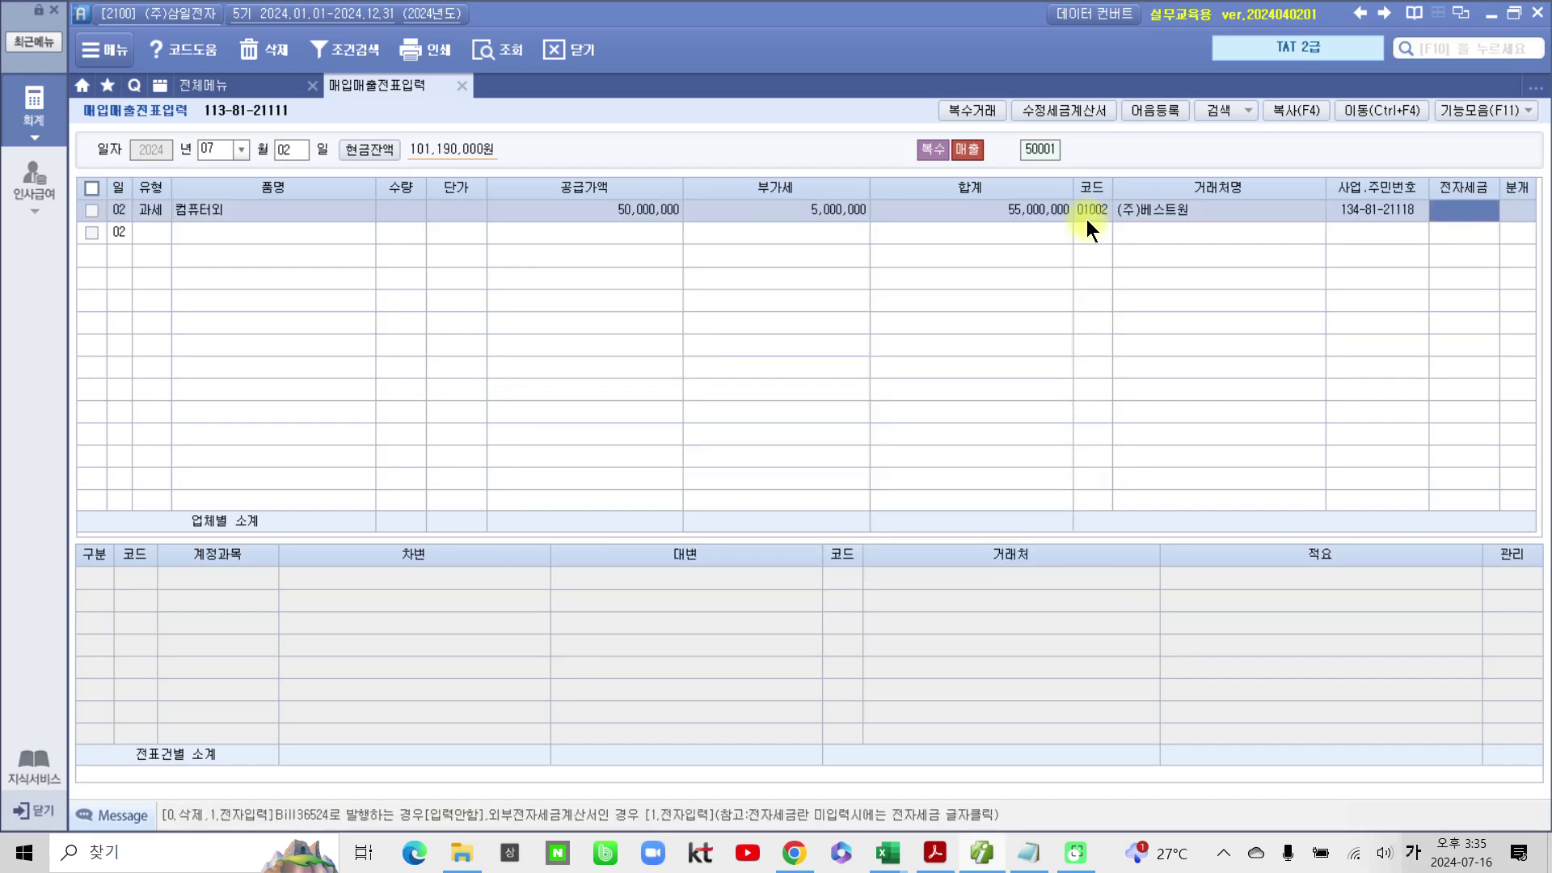
text(1)
key(Return)
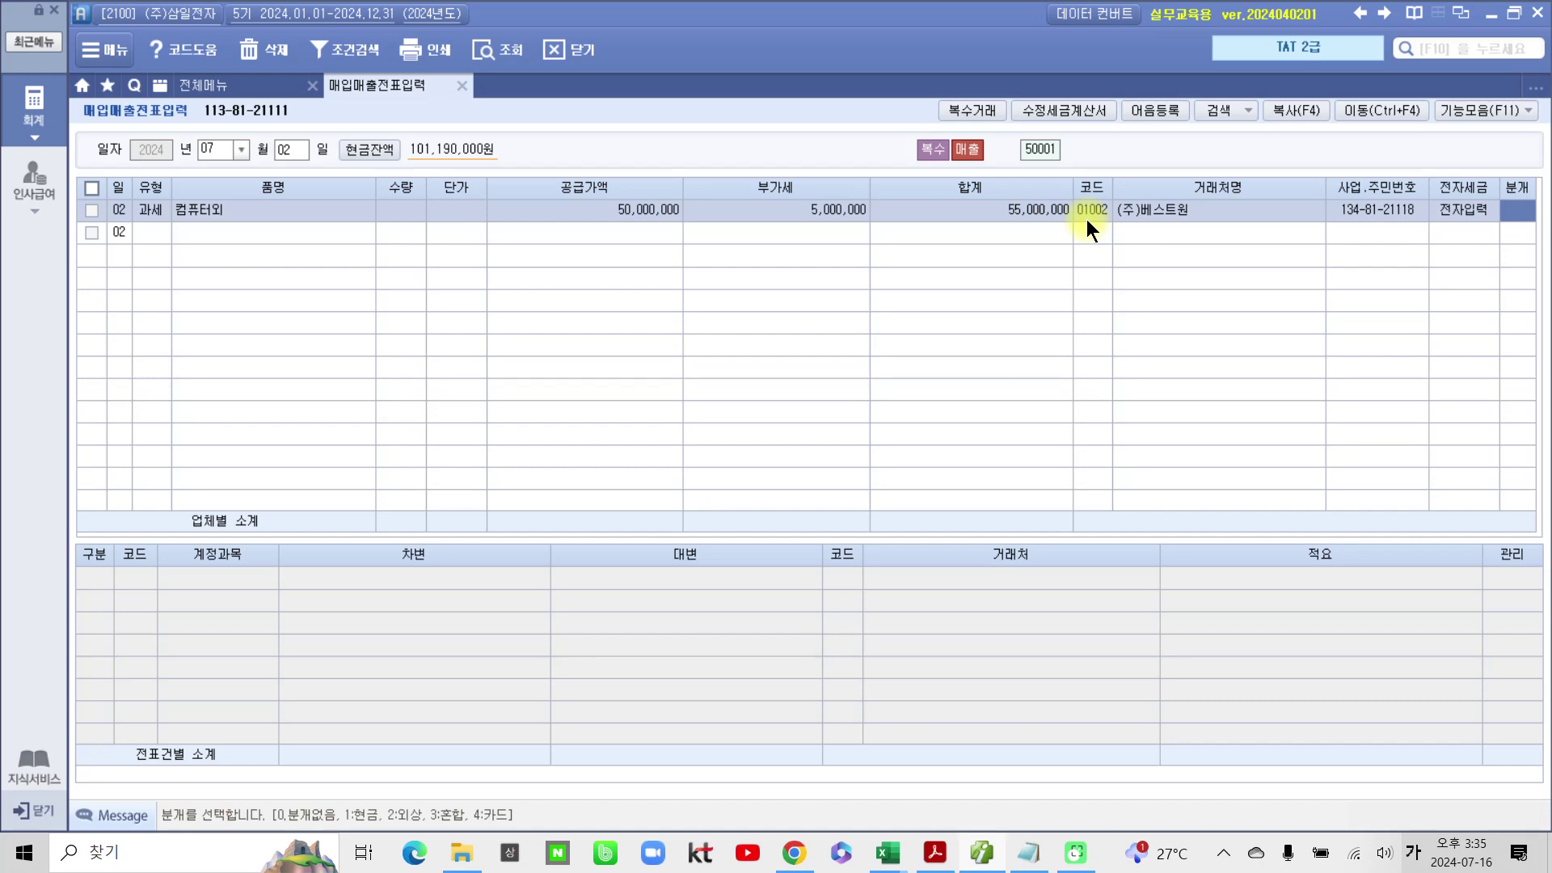
text(2)
key(Return)
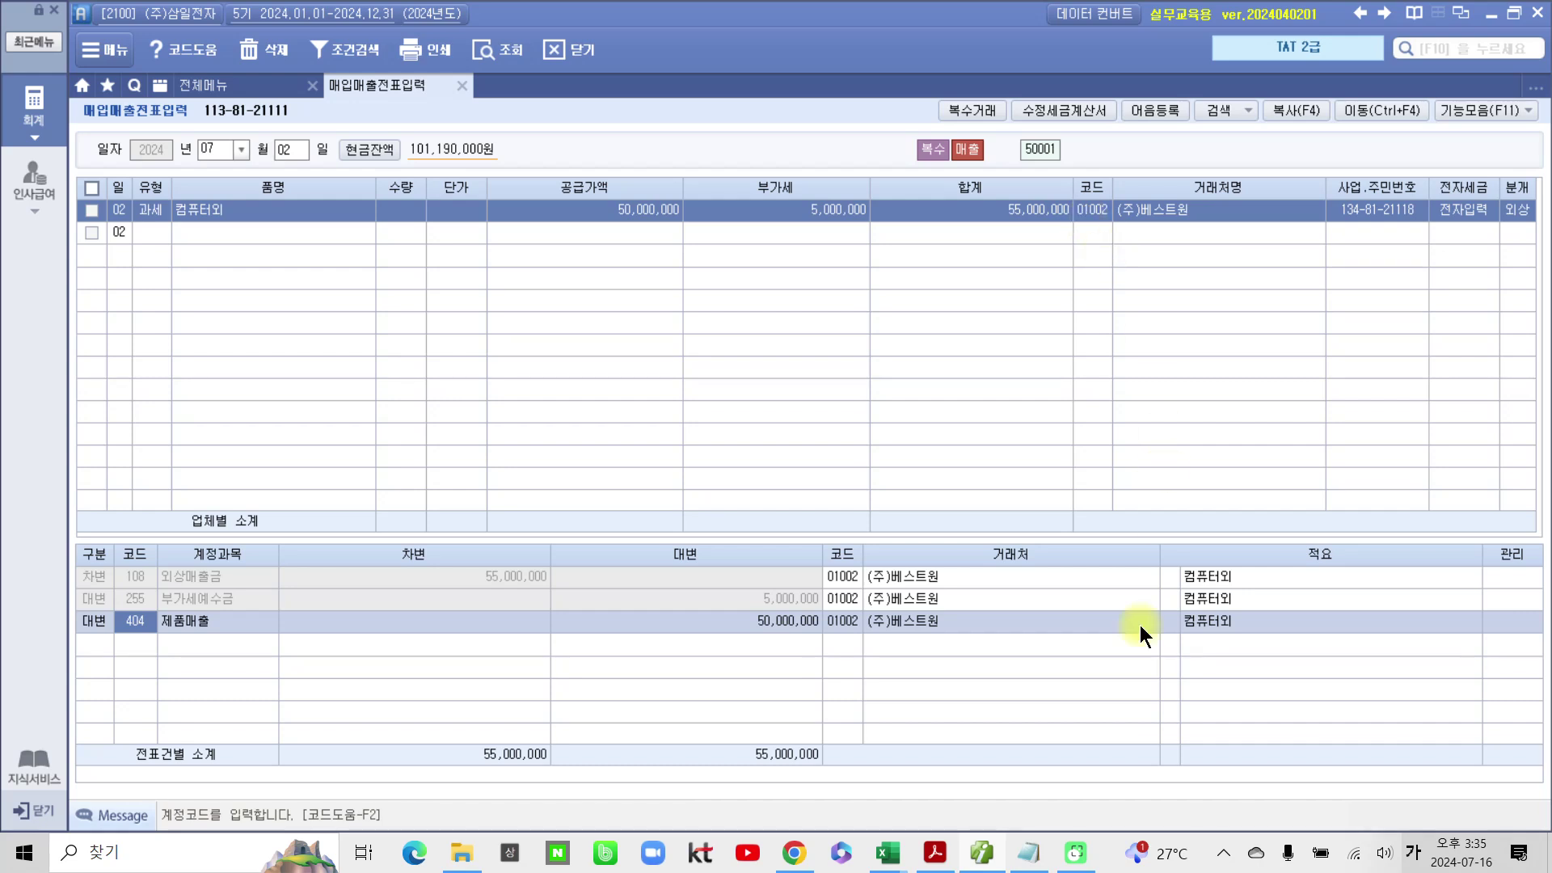
Step: Highlight '보통예금계좌로 송금받았다' and the customer-code note in problem 3
click(969, 859)
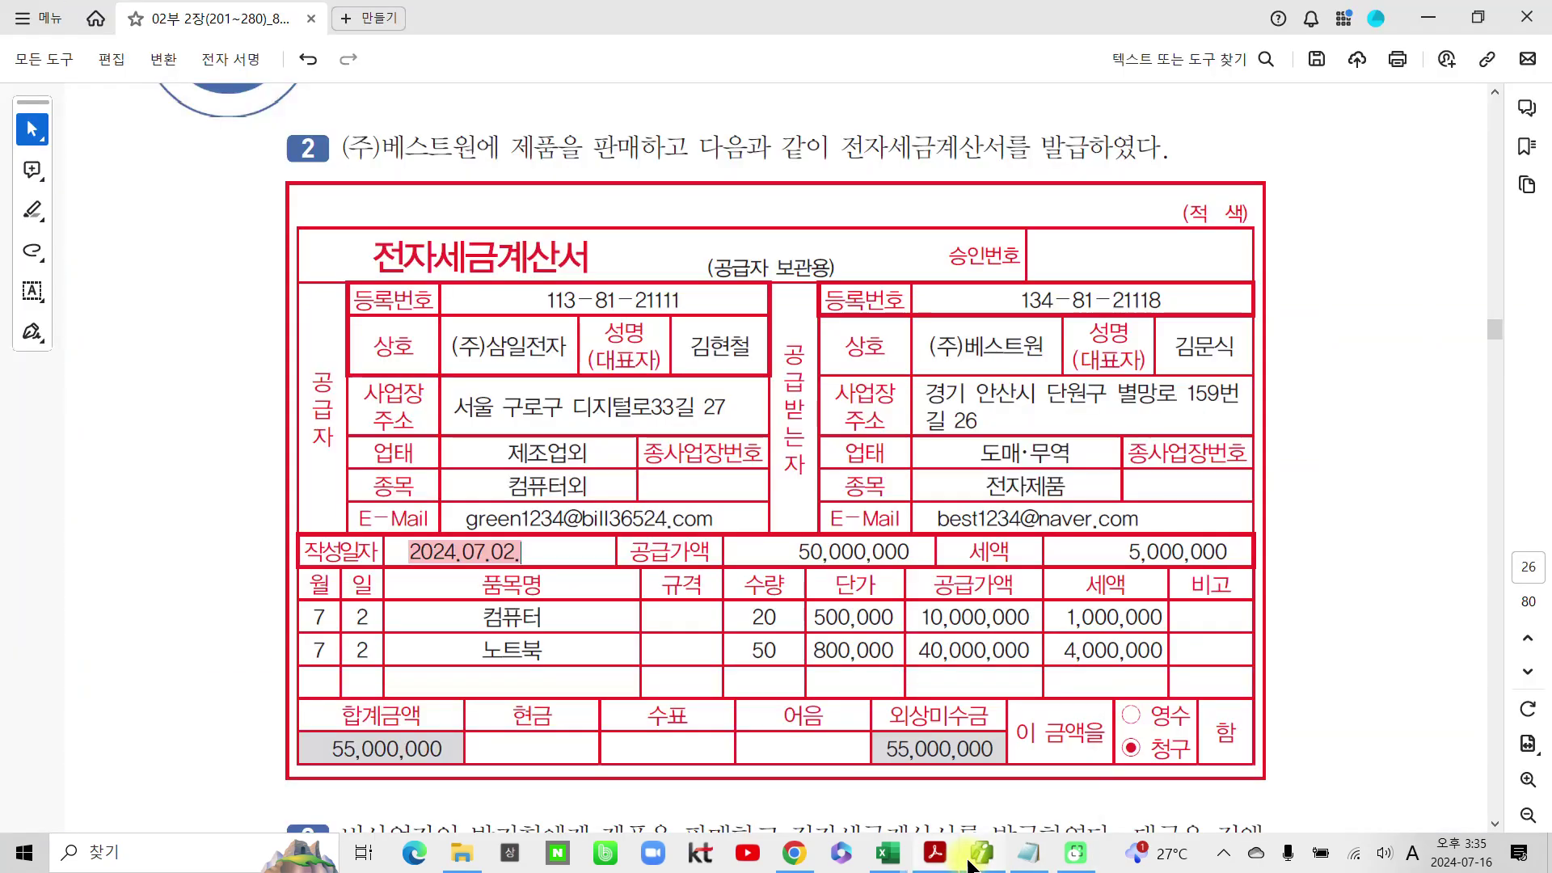
scroll(818, 667, down, 5)
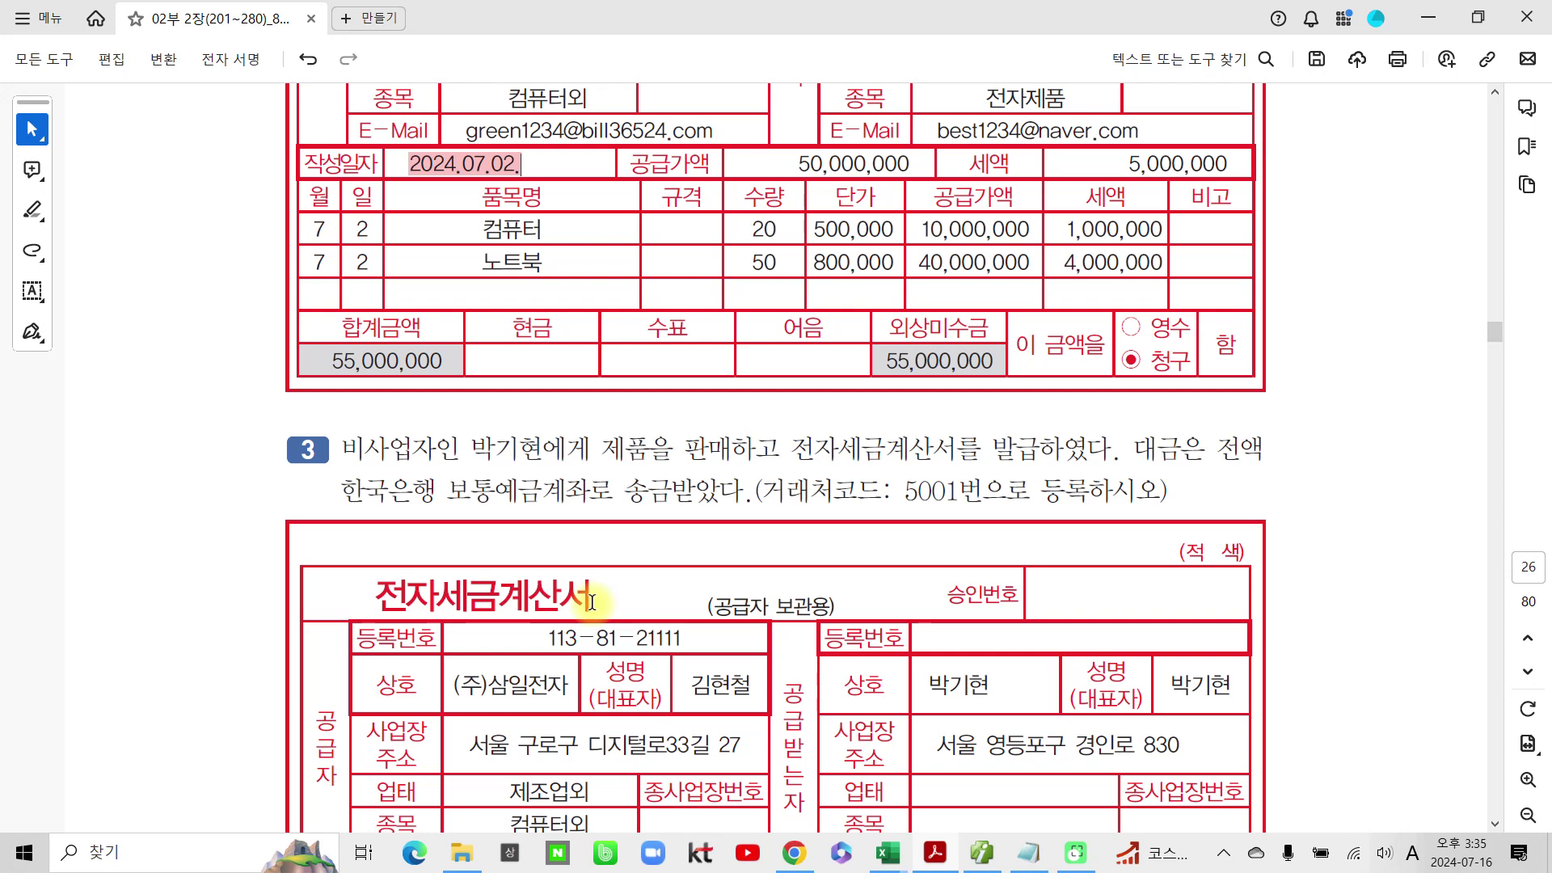
drag(447, 492, 742, 492)
click(749, 530)
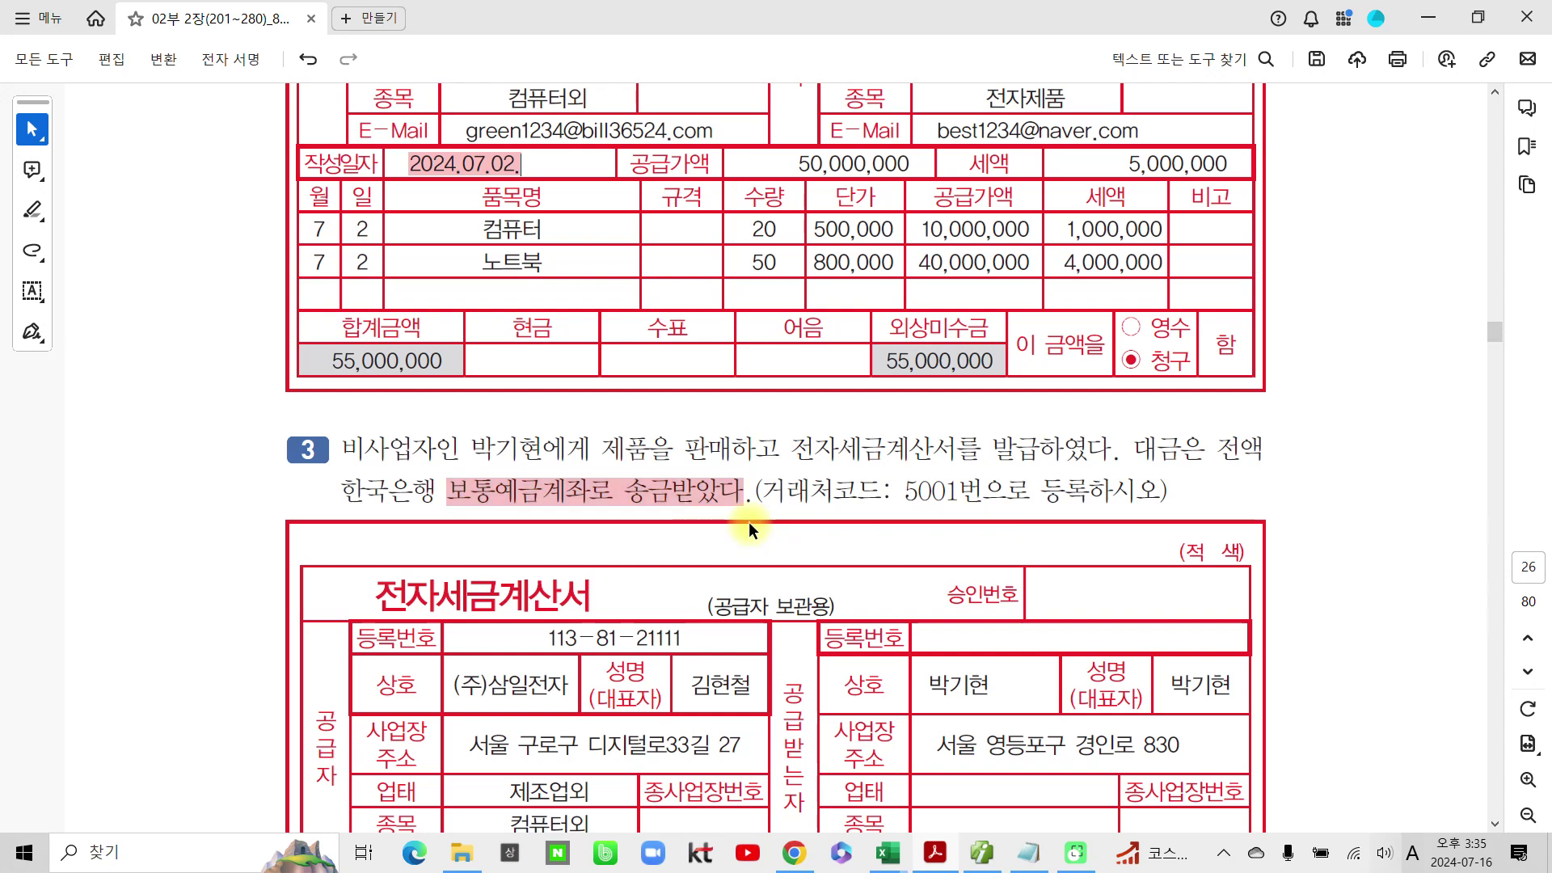
drag(902, 492, 1032, 495)
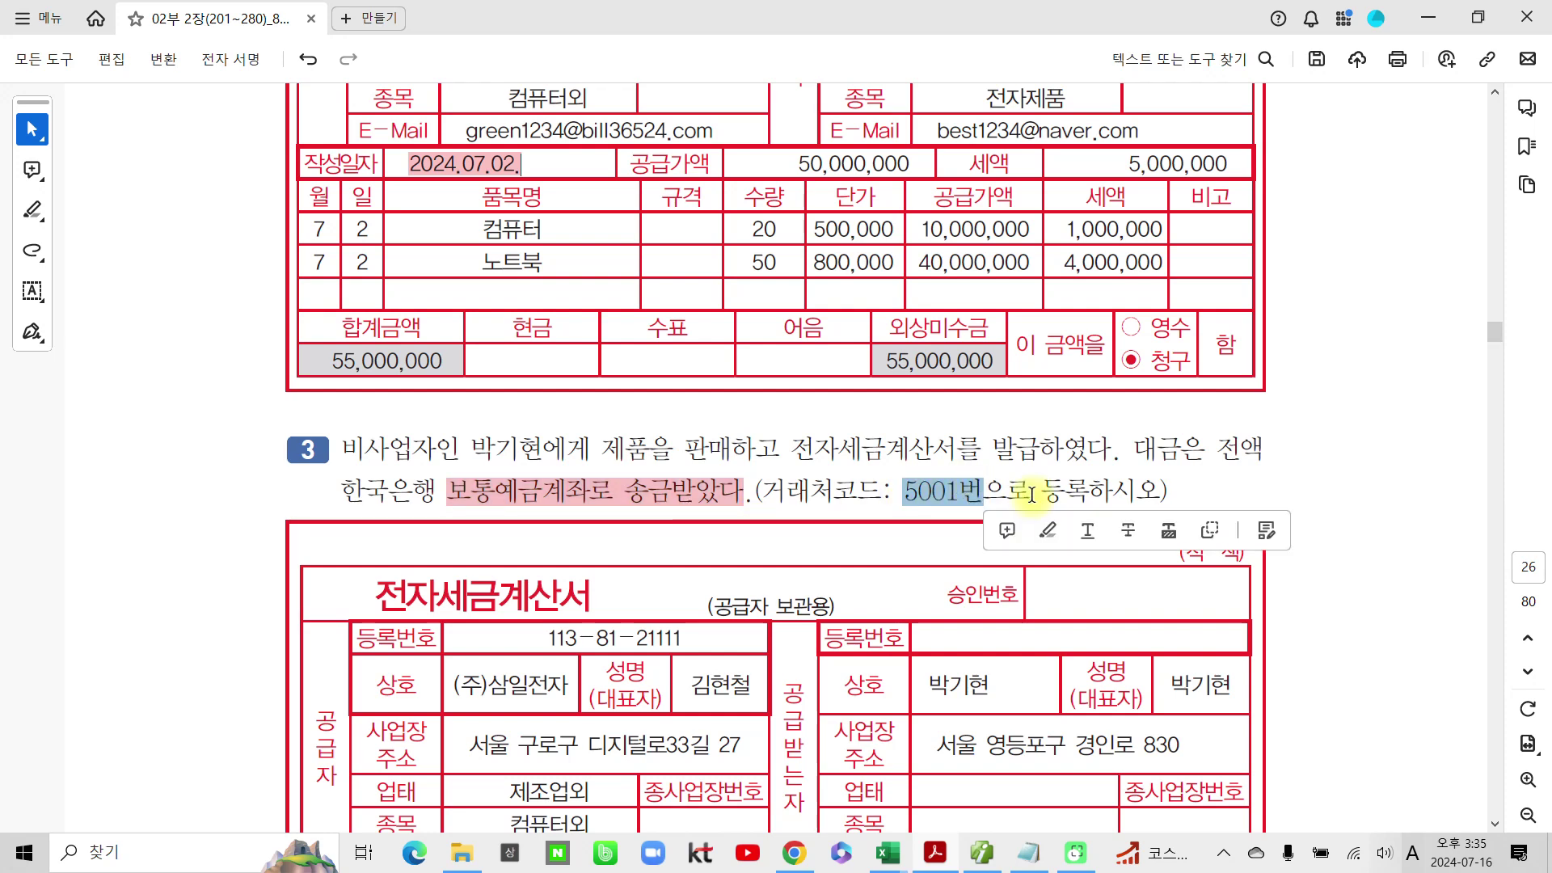
click(1049, 531)
scroll(924, 551, down, 3)
scroll(924, 550, down, 1)
click(984, 855)
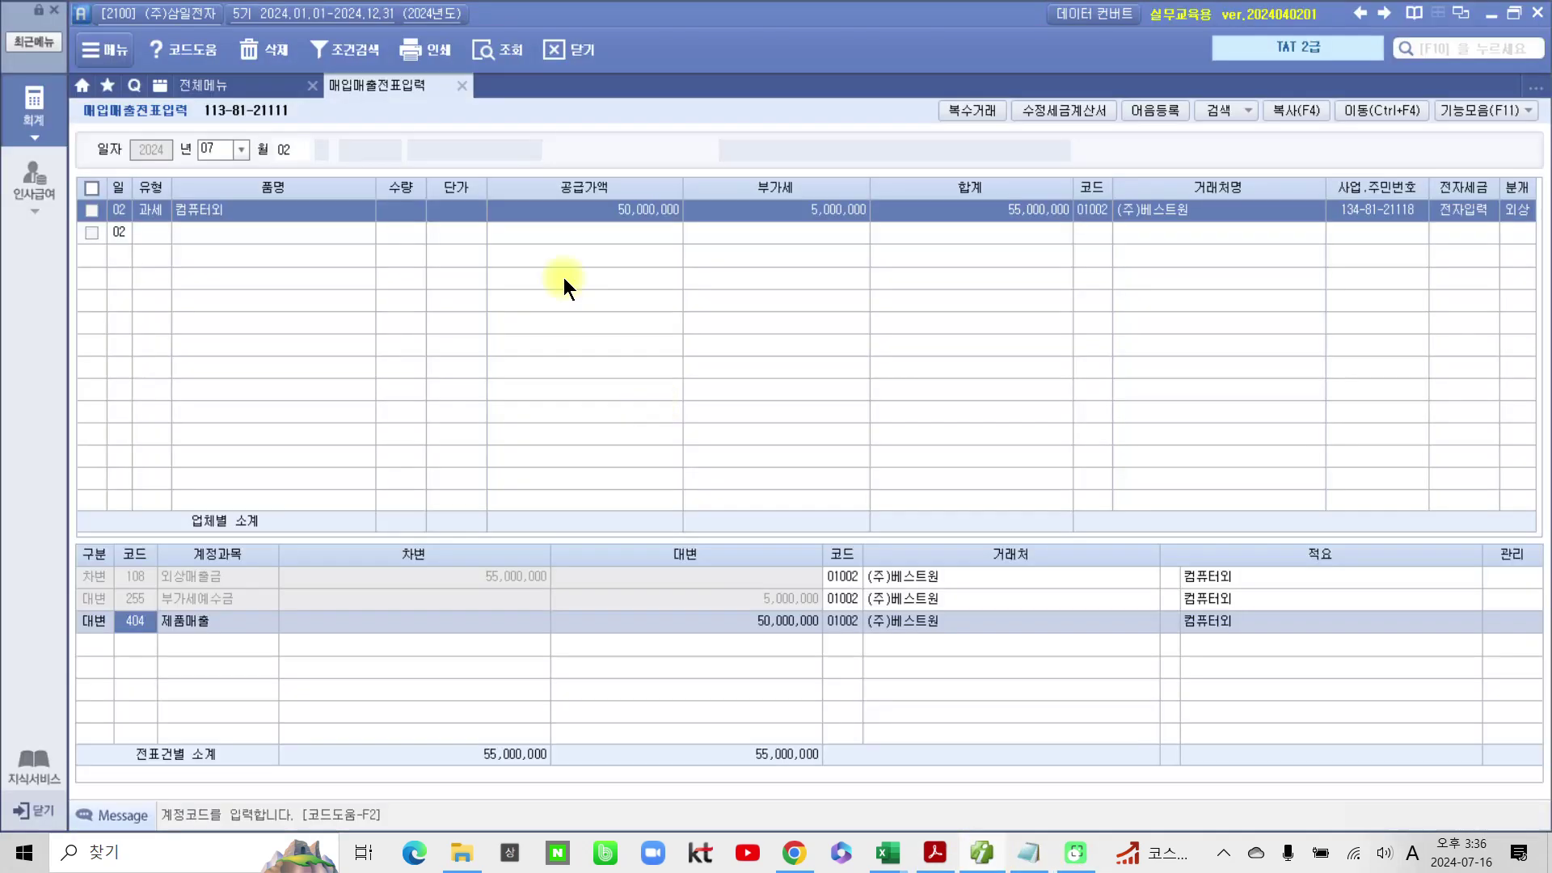
Step: Register the new customer code with name, 주민등록번호 ID type, resident number and representative name
click(225, 86)
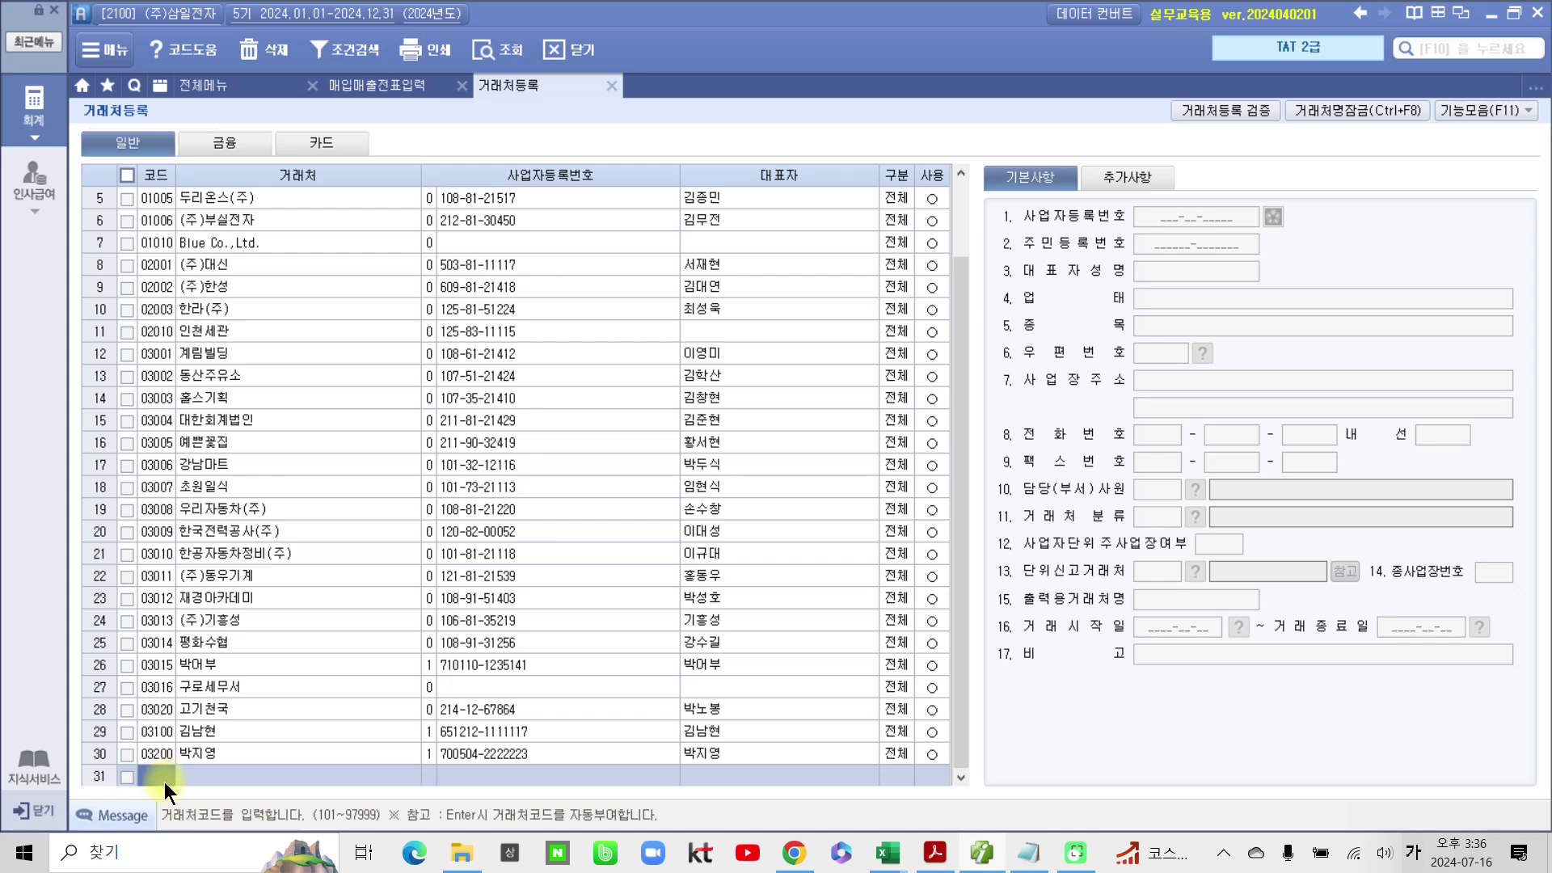
text(5001)
key(Return)
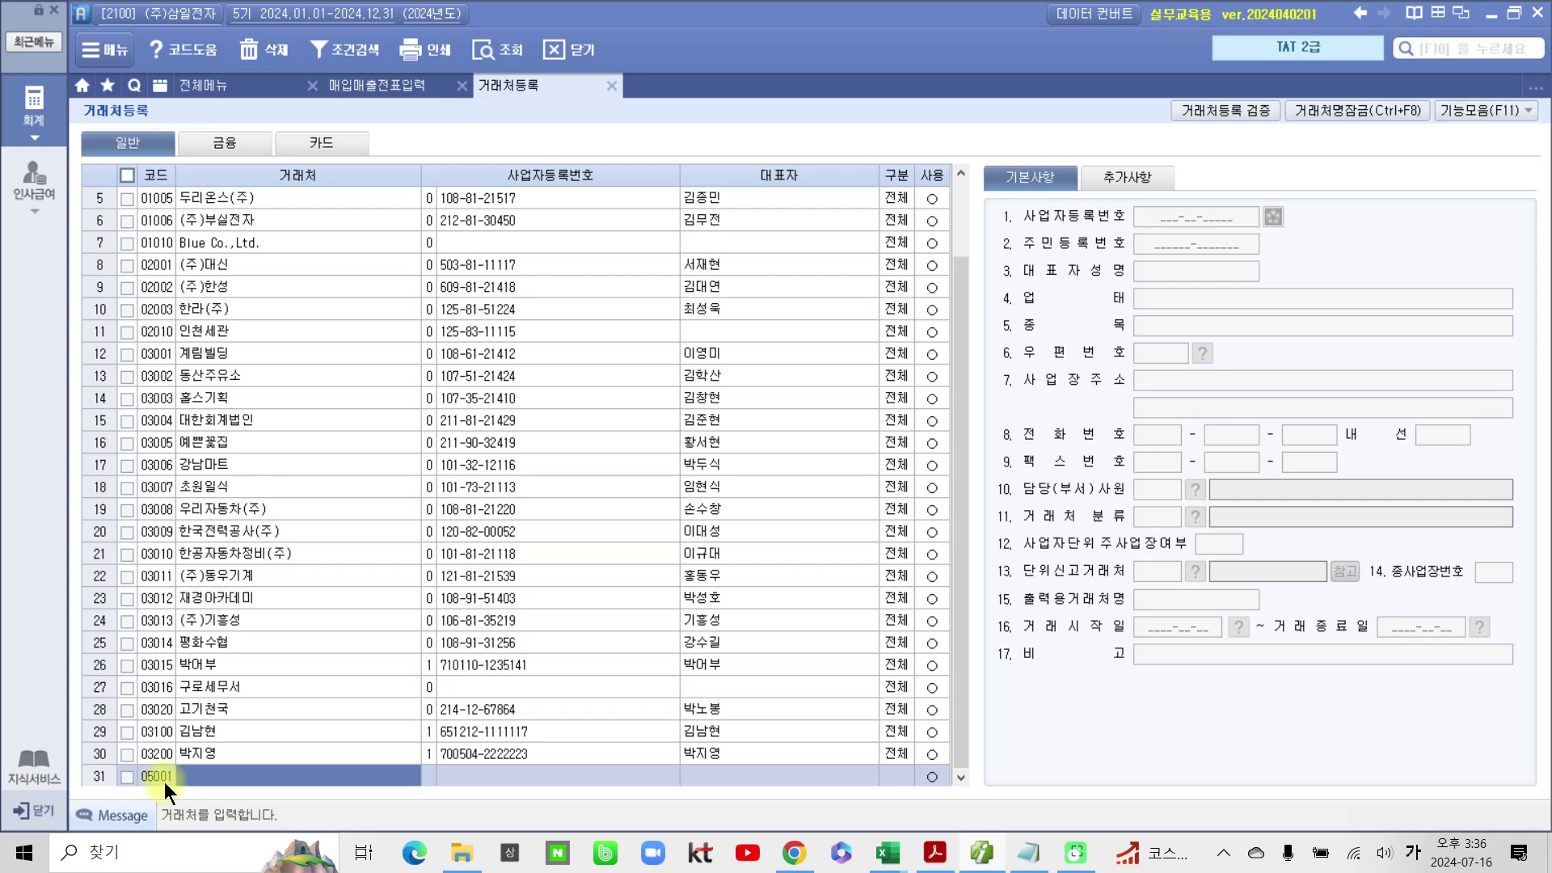
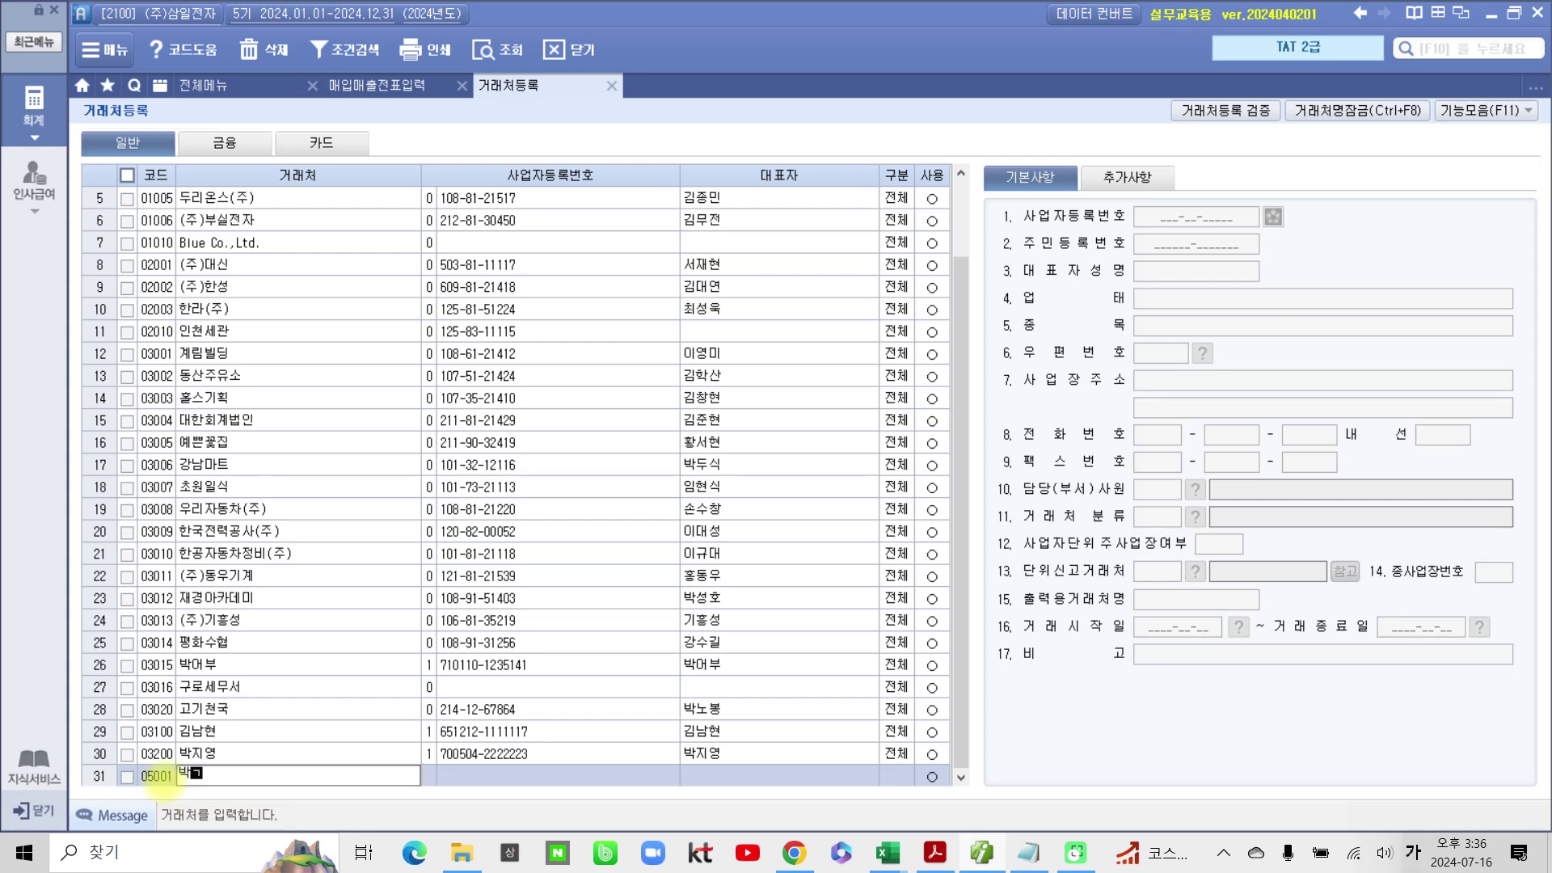
key(Return)
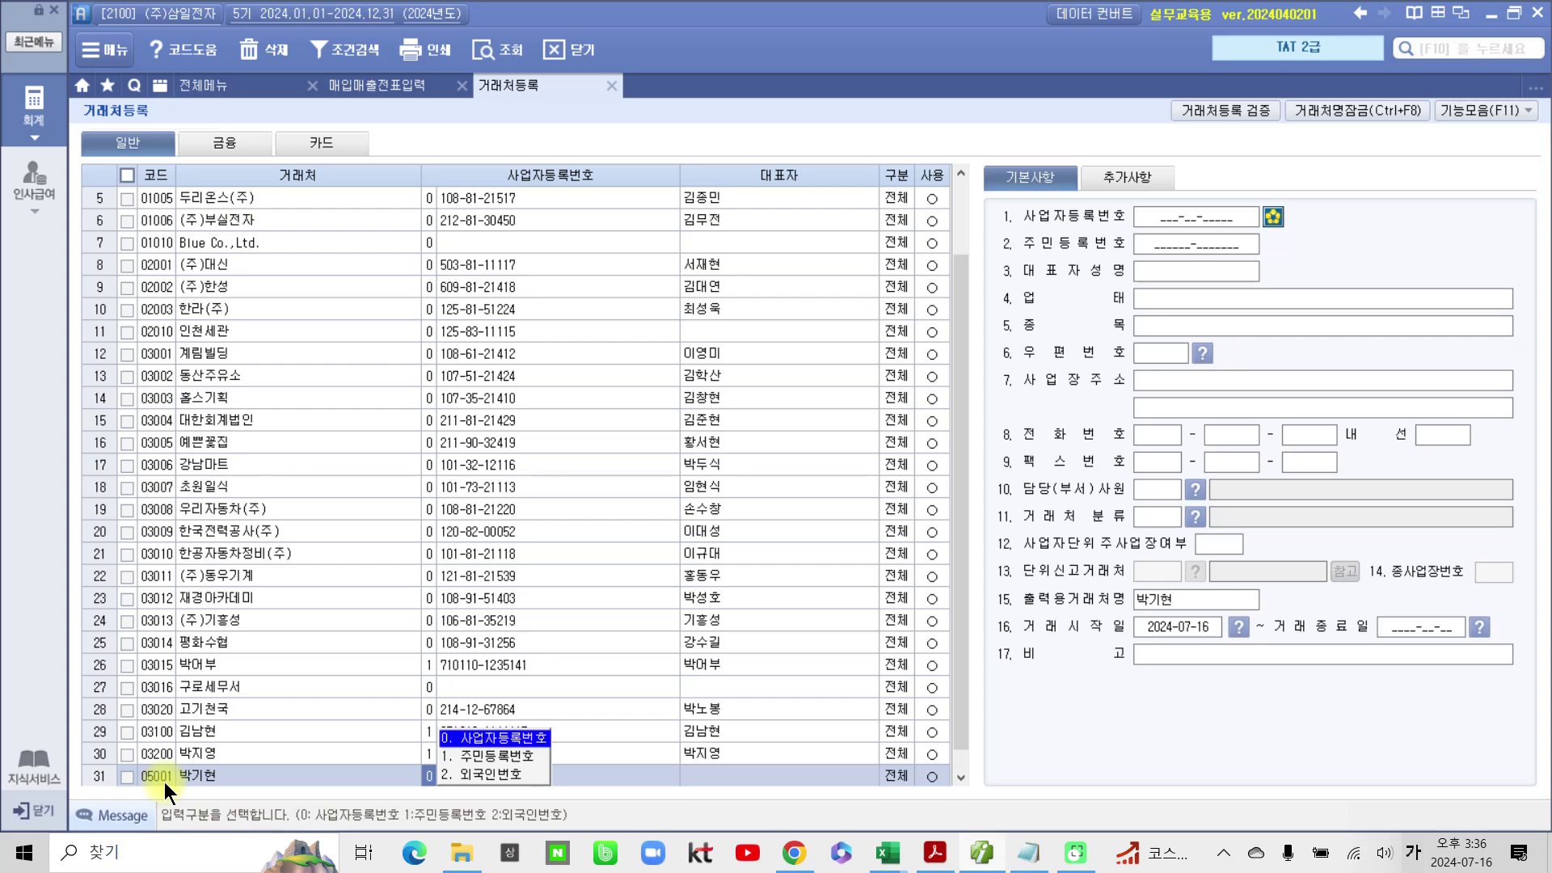
click(527, 754)
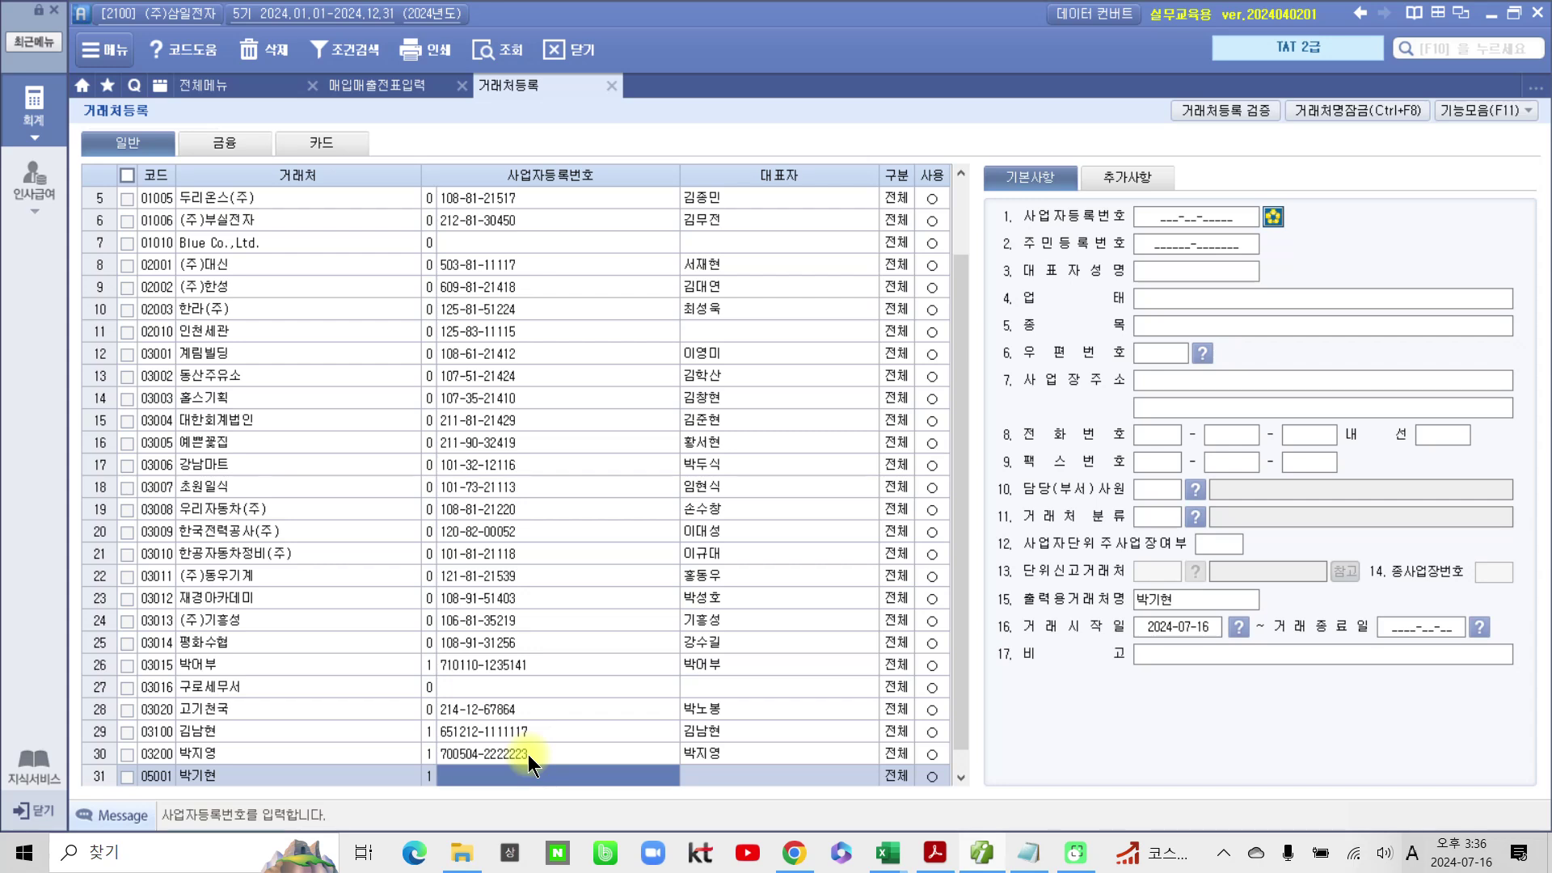
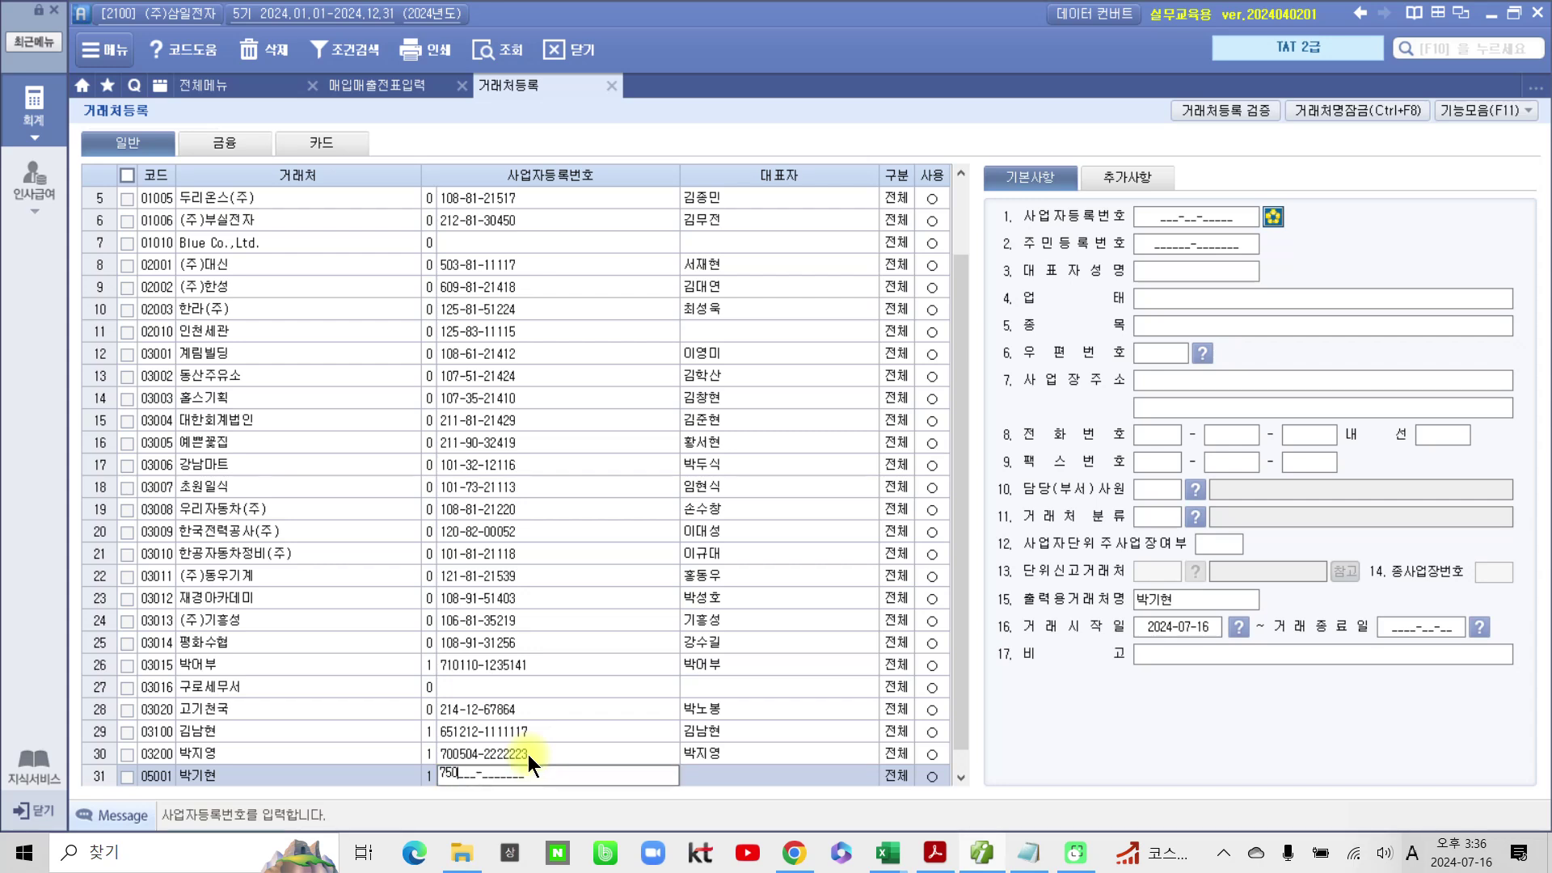
key(Return)
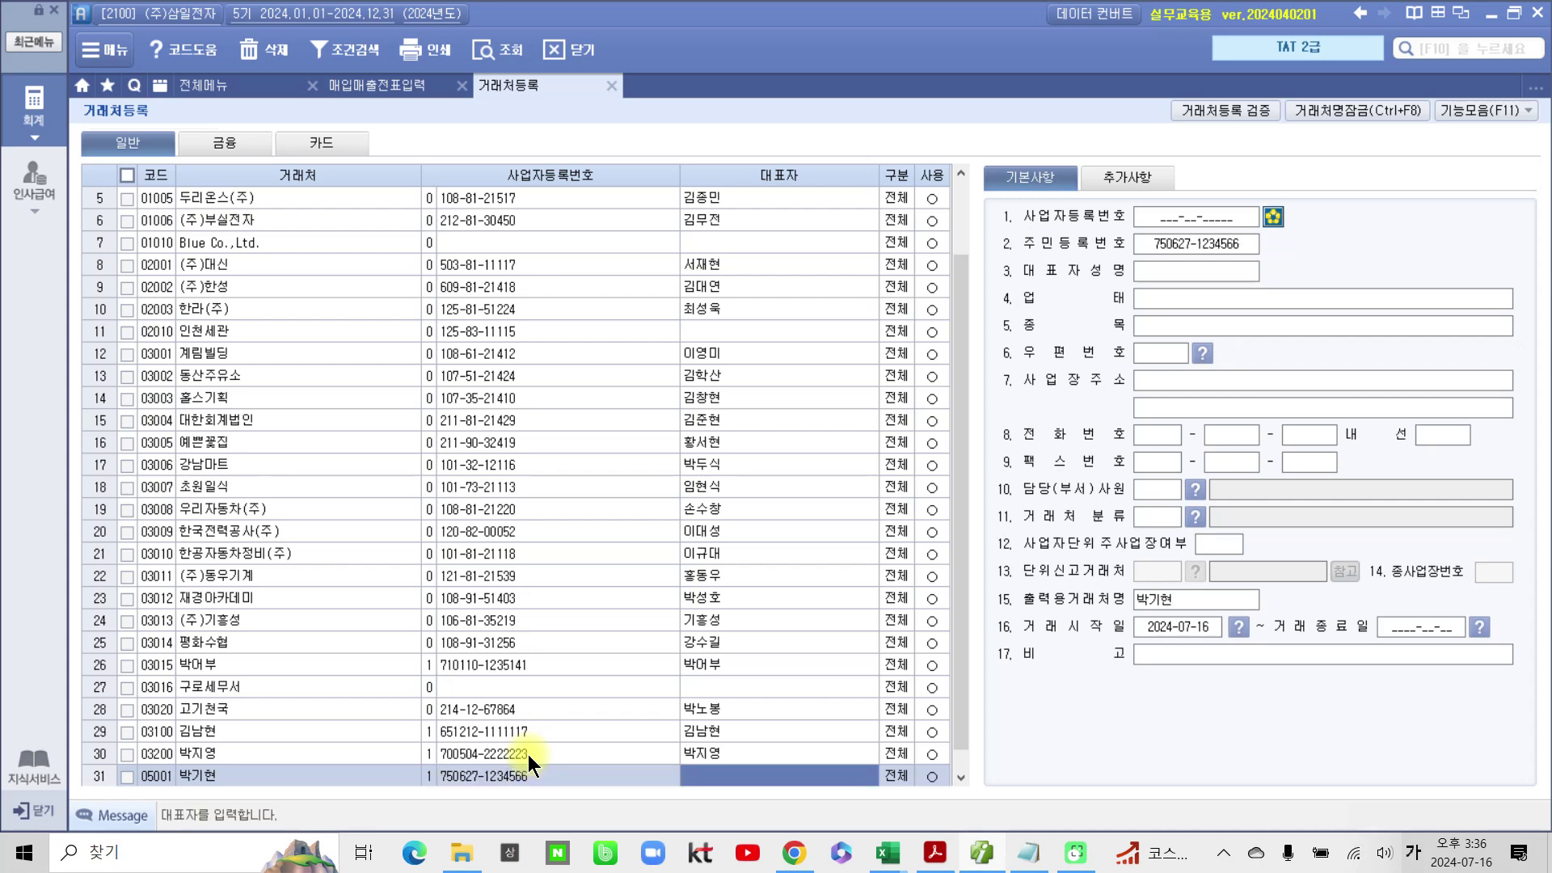
key(Return)
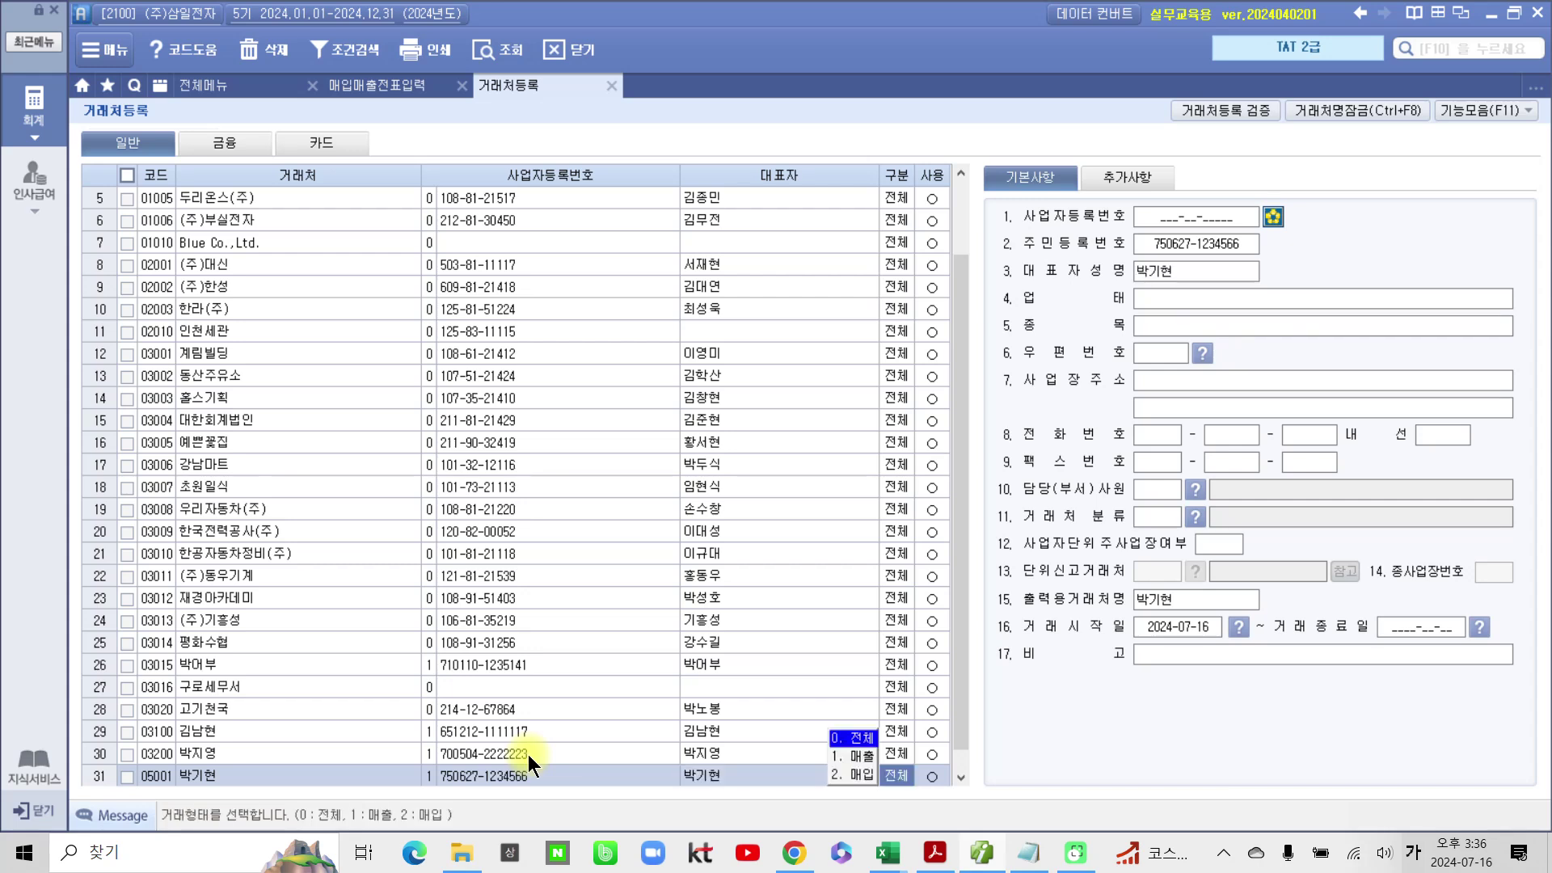
key(Return)
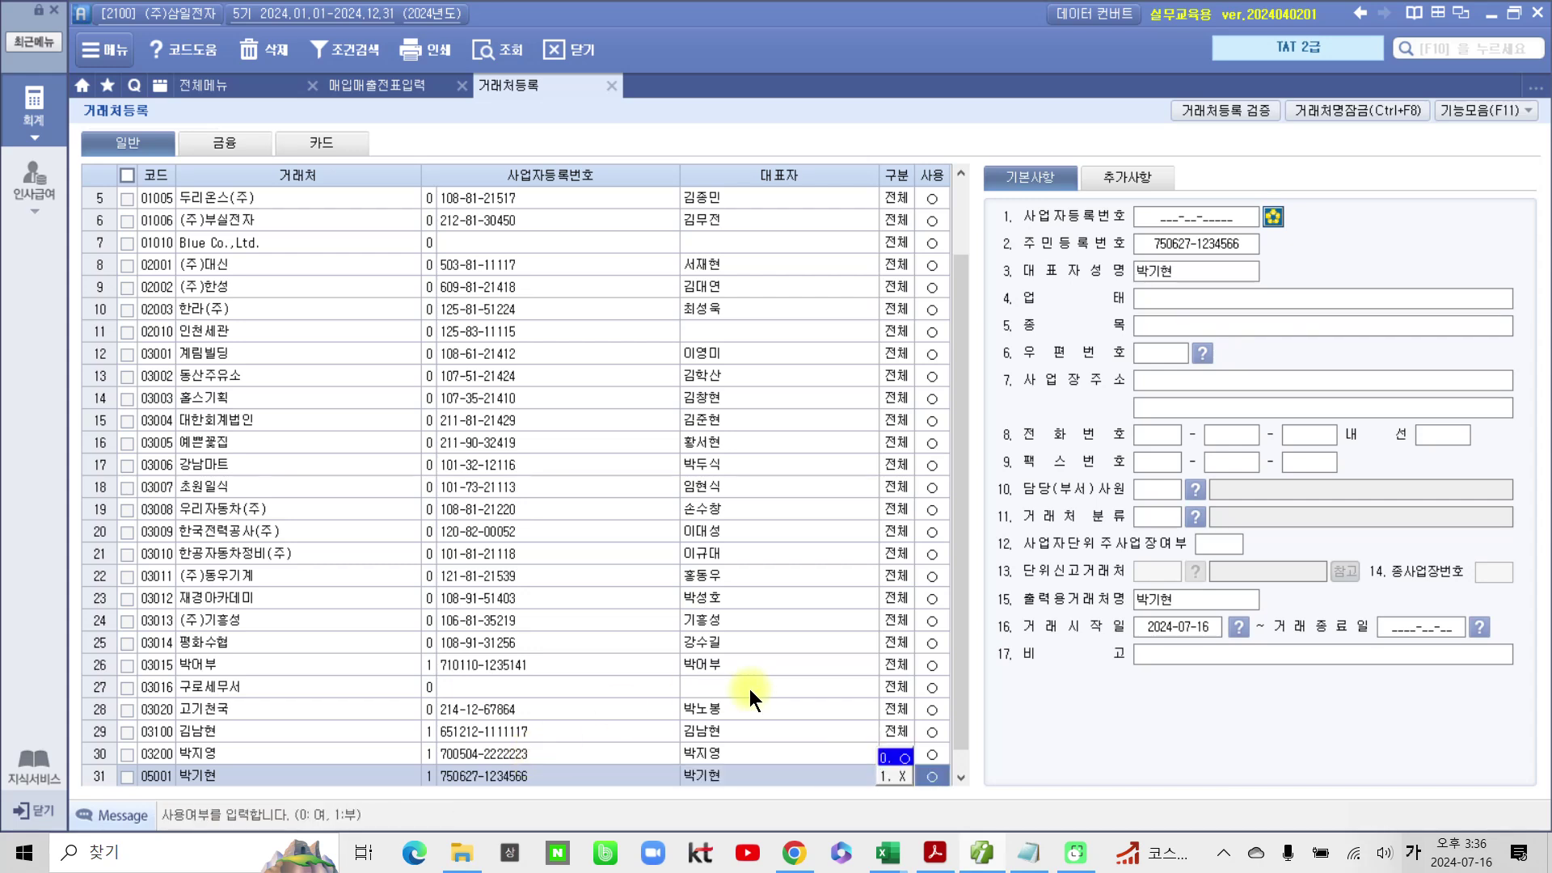
Step: Add the contact's e-mail ID on the naver.com domain in the customer's 추가사항
click(1130, 178)
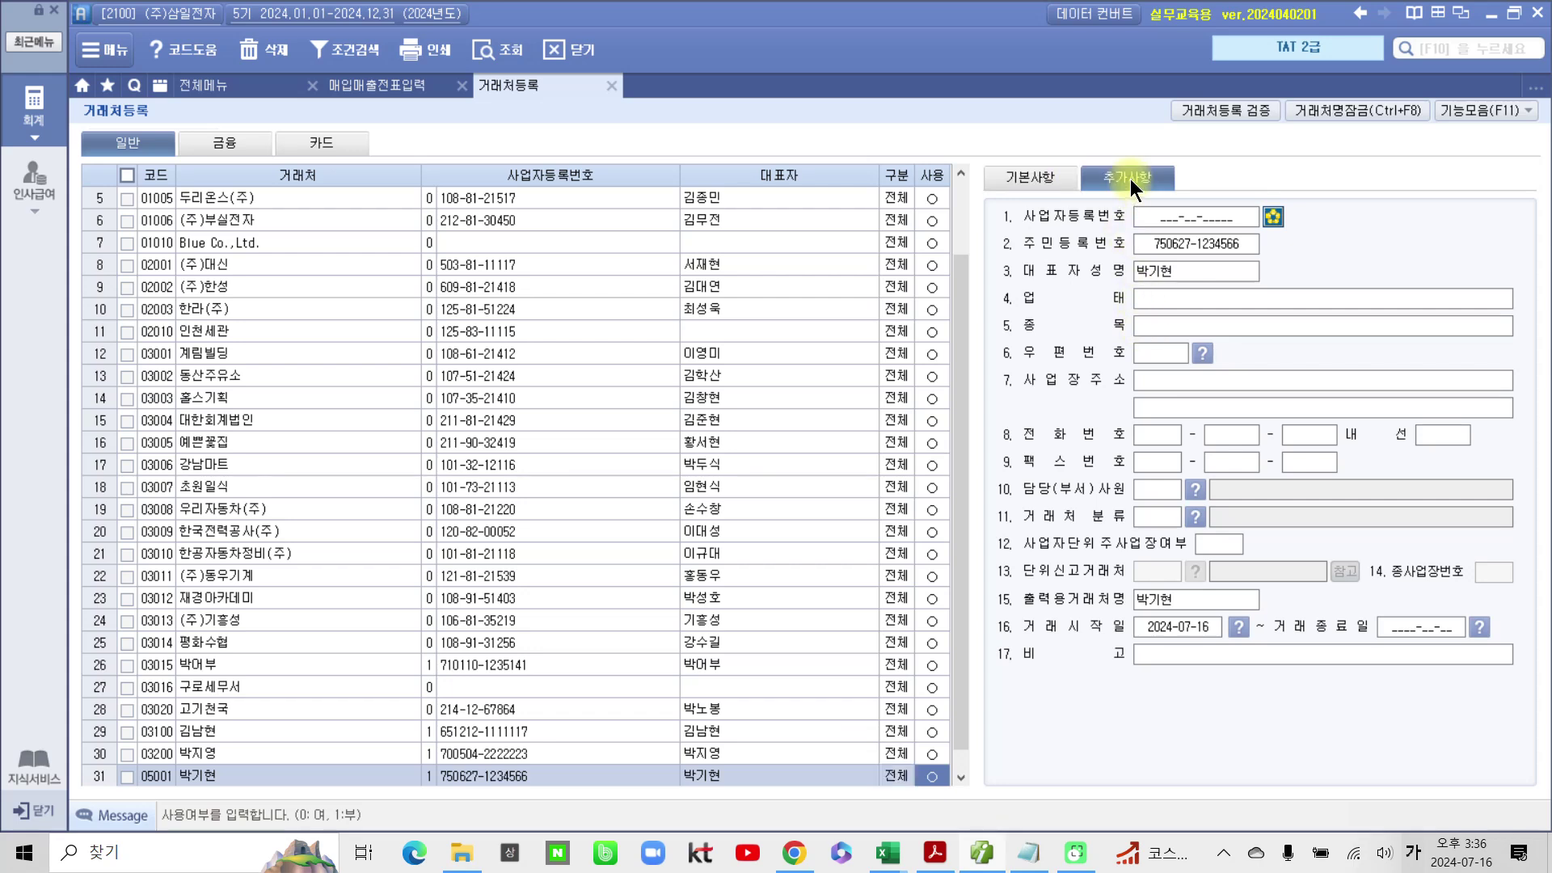
click(1150, 299)
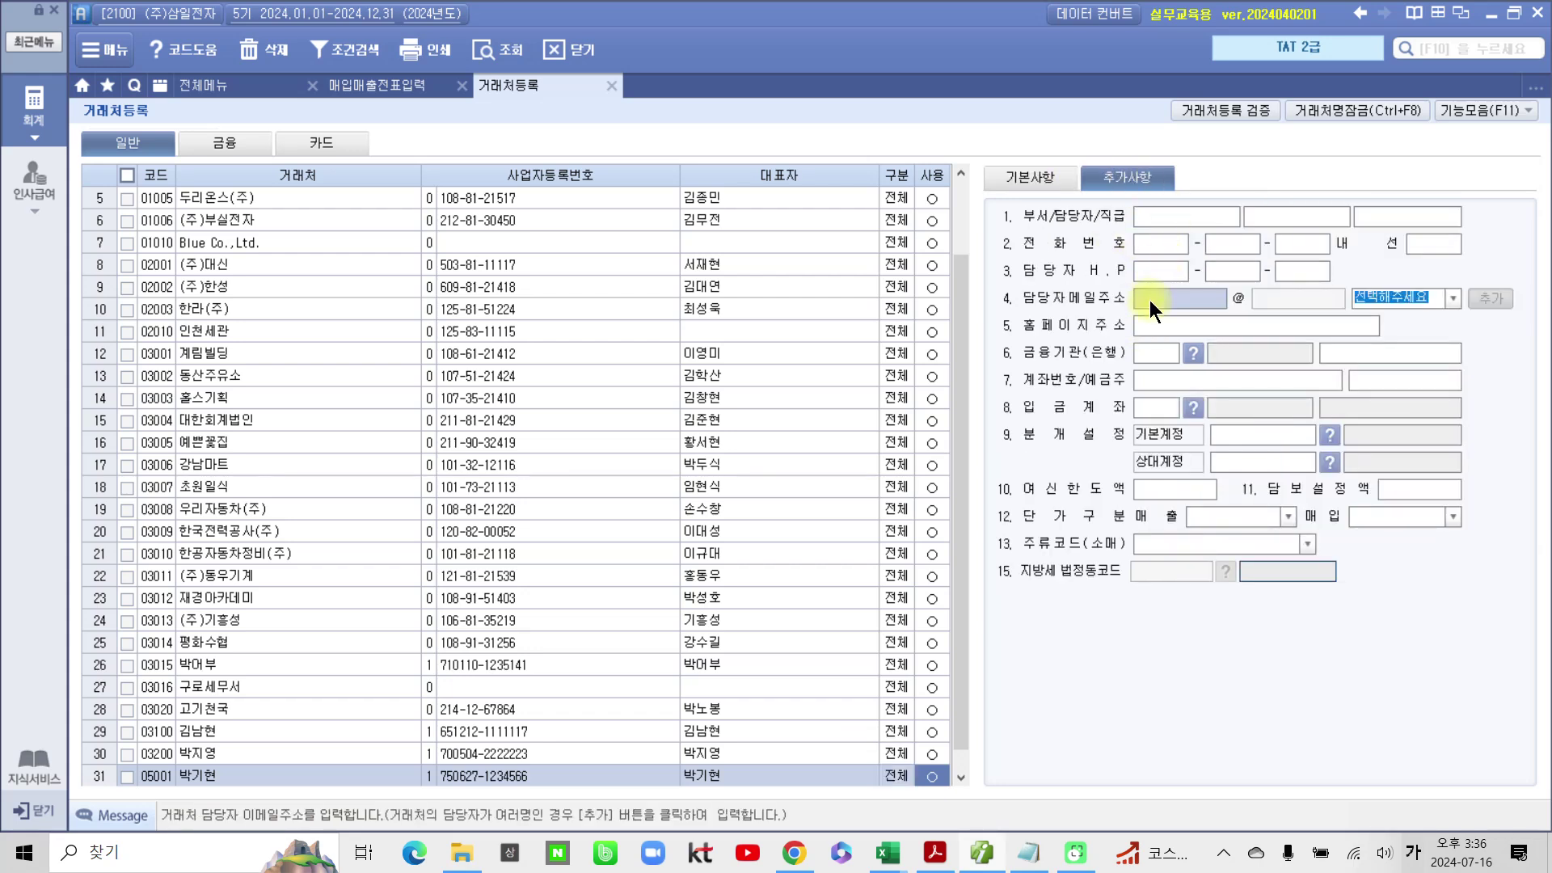
click(1150, 299)
key(Hangul)
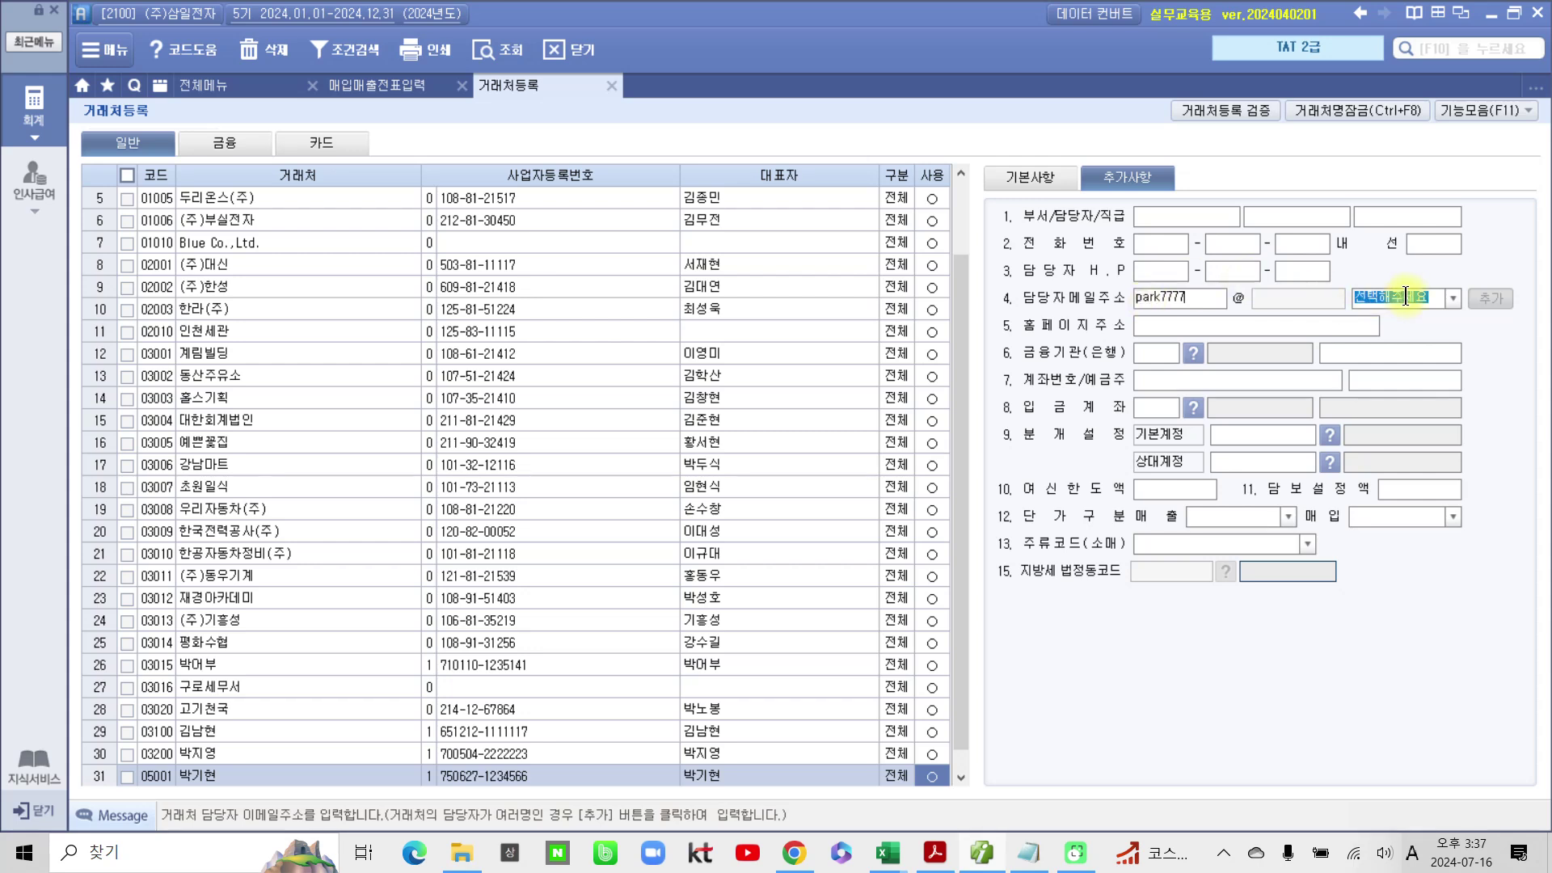
click(1447, 299)
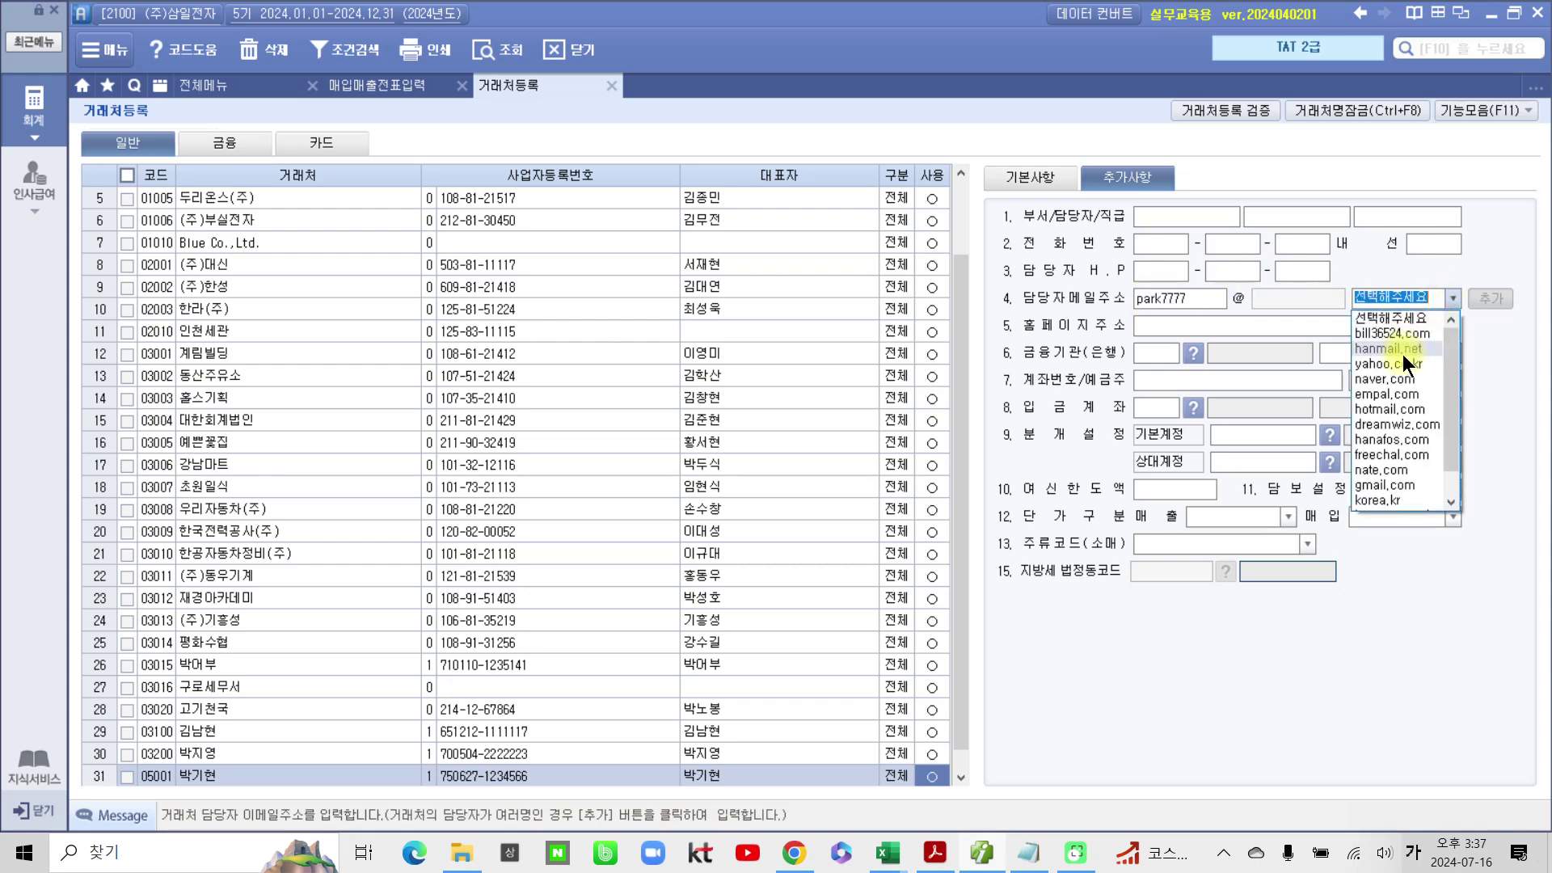
click(1391, 375)
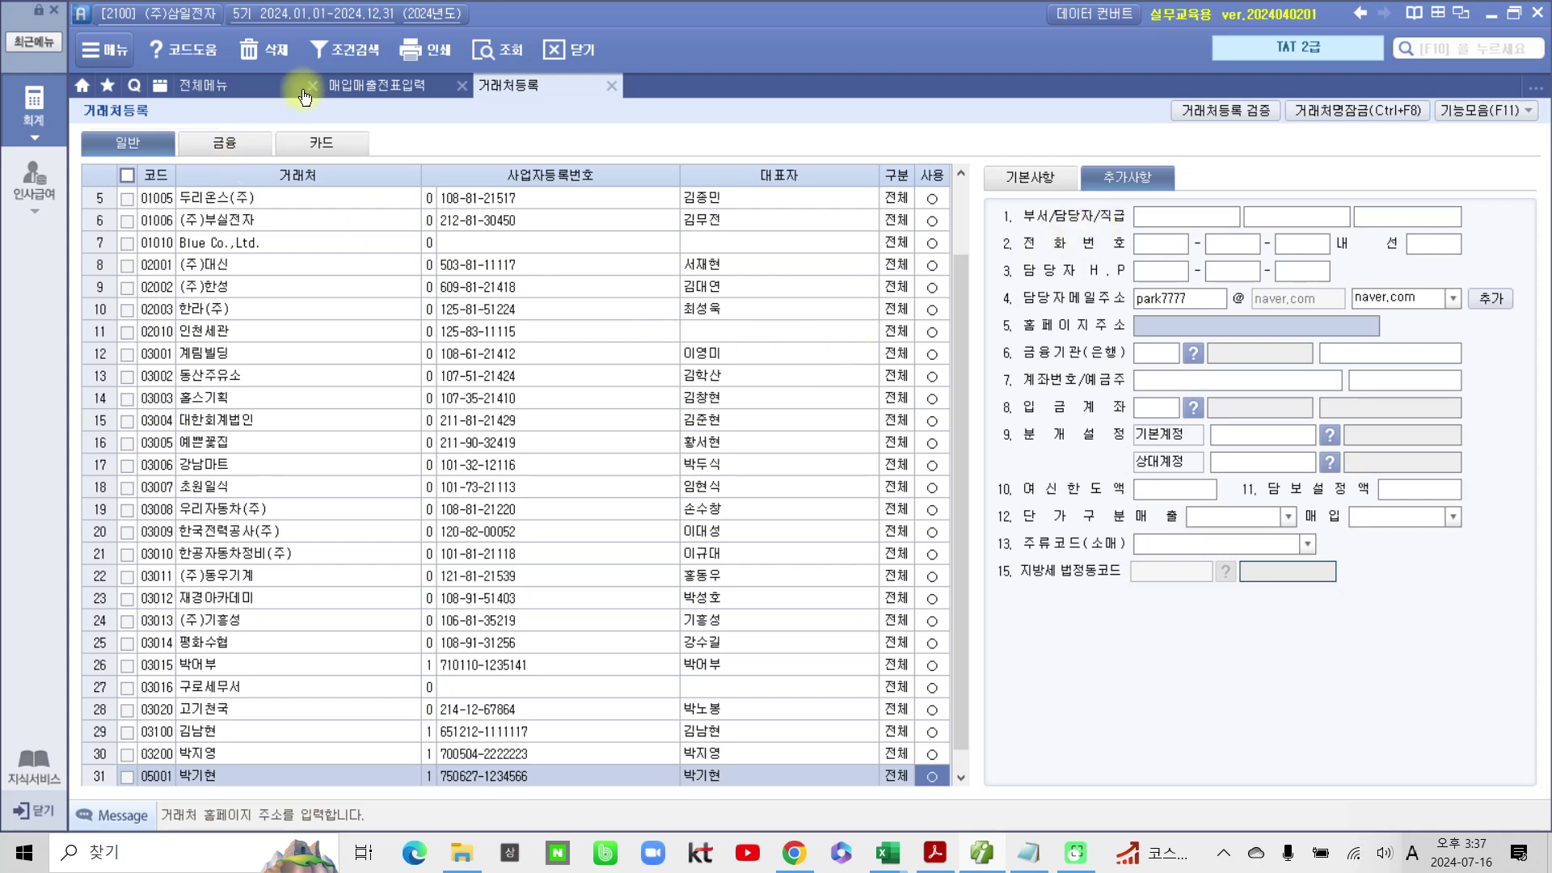
click(356, 83)
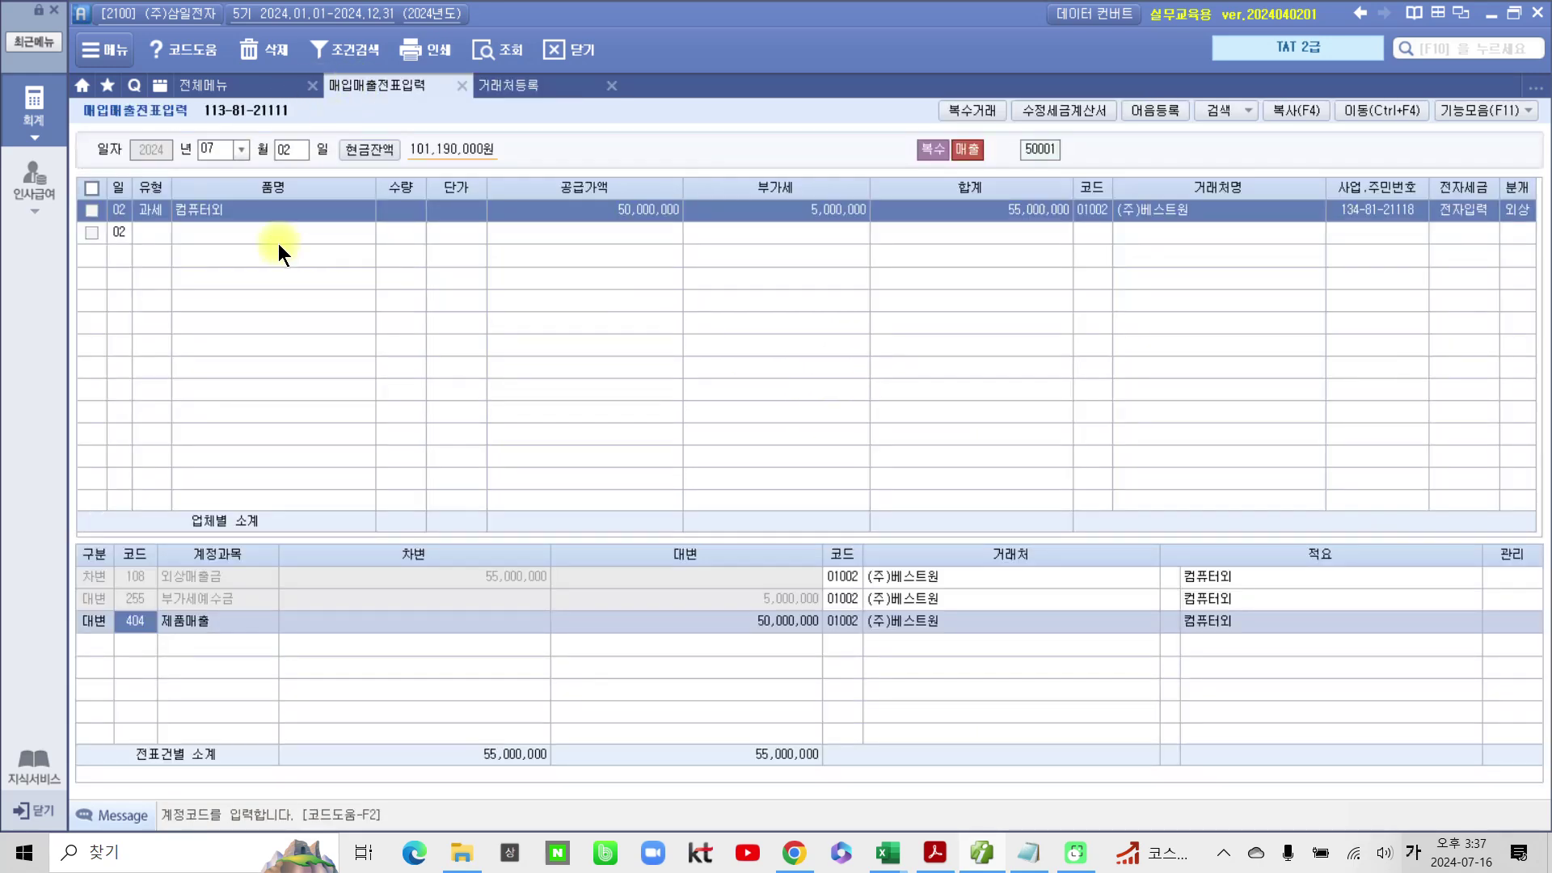
Step: Enter a July 3 과세 sale of one 노트북 at 1,200,000
click(294, 152)
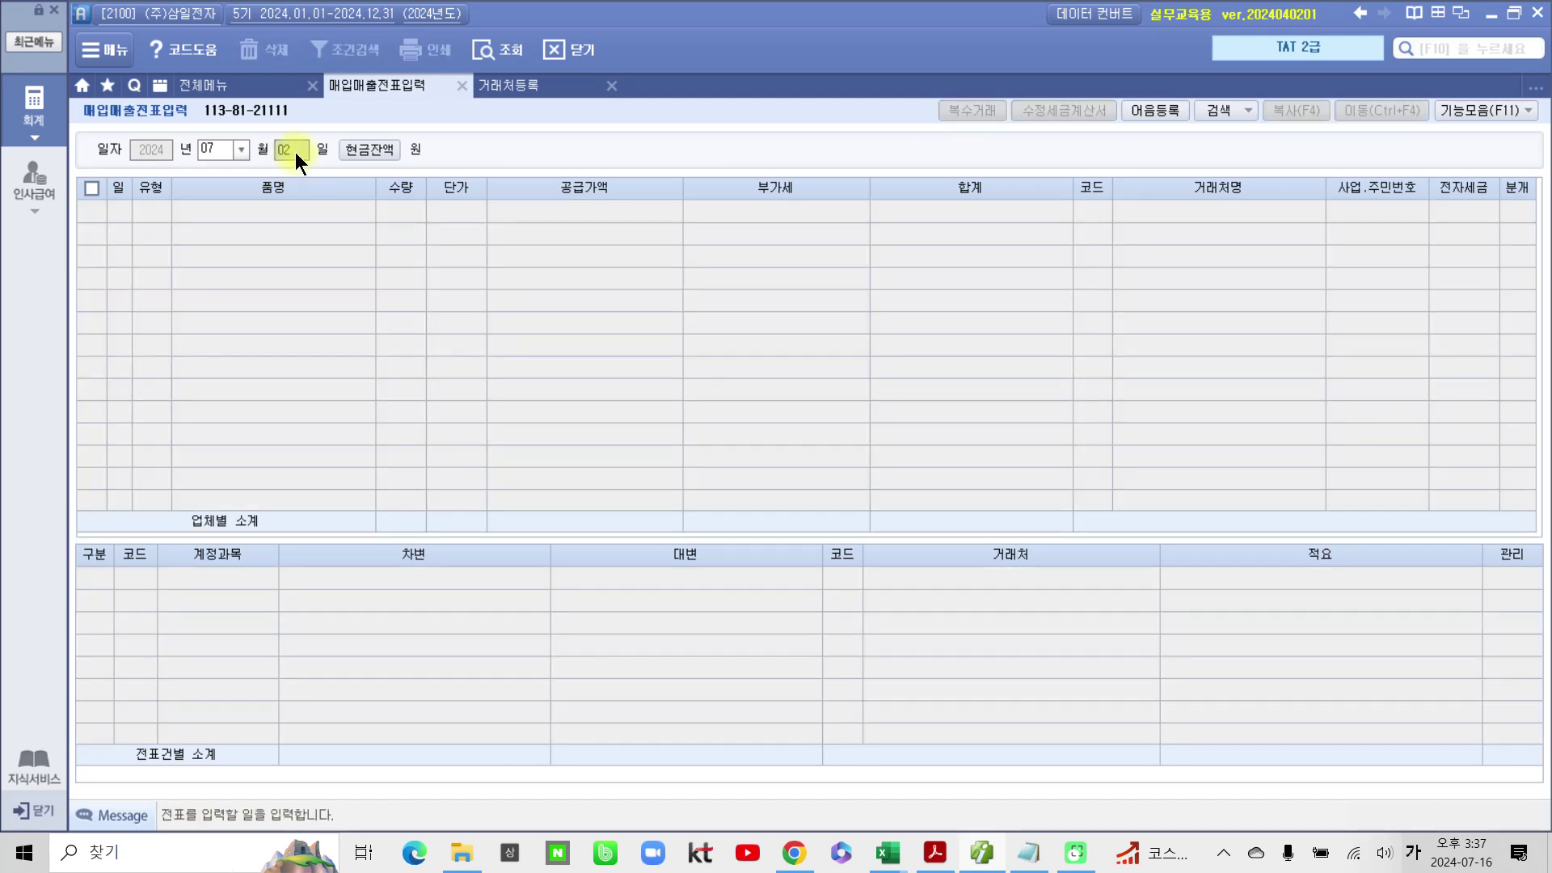
text(3)
key(Return)
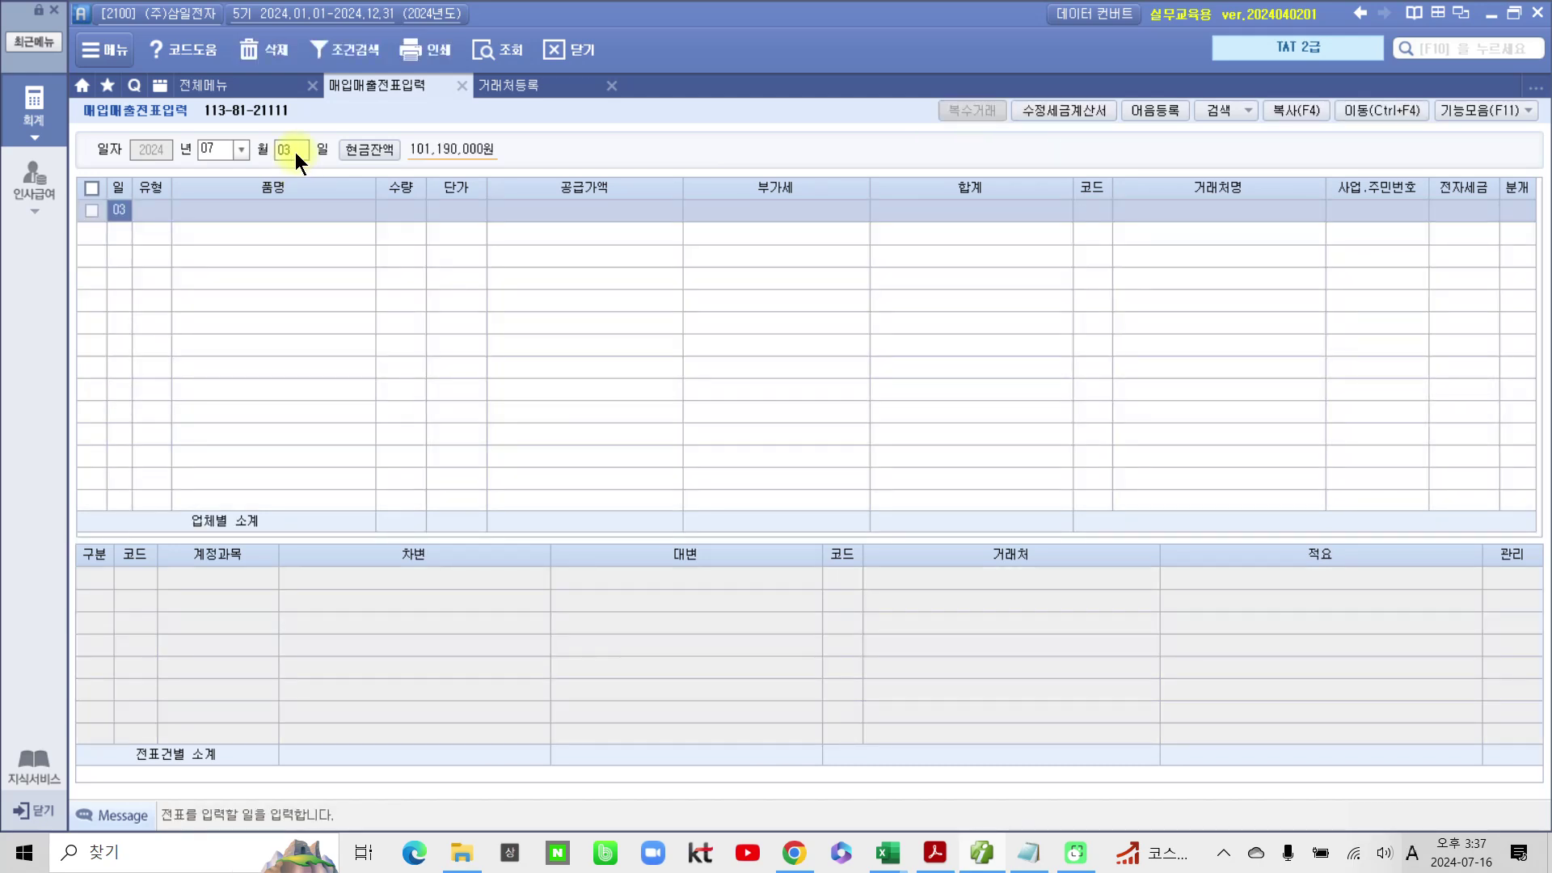
key(Return)
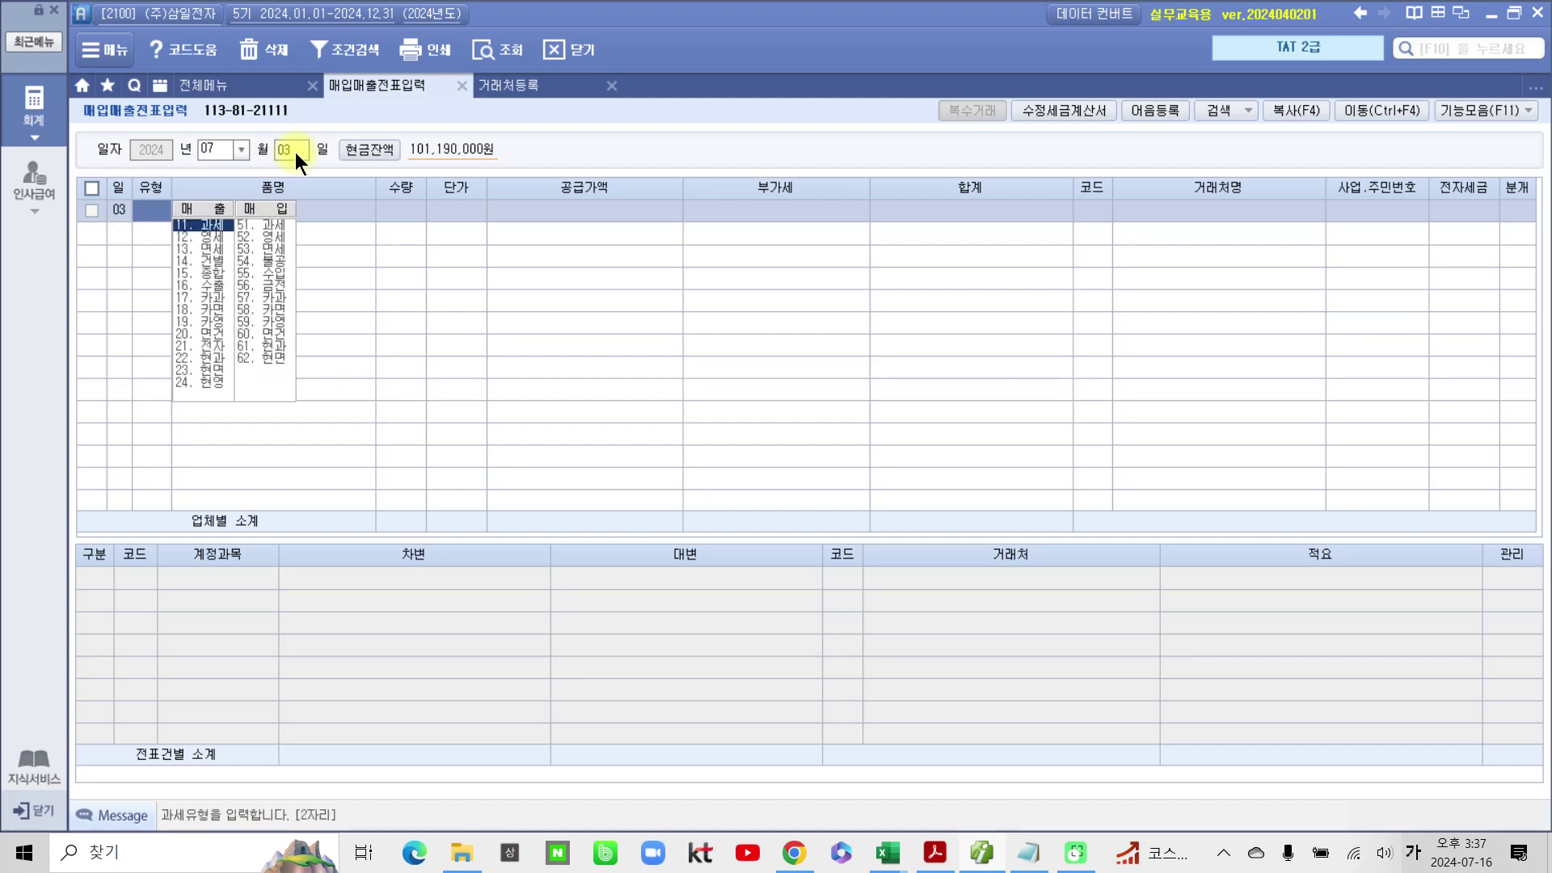
text(11)
key(Return)
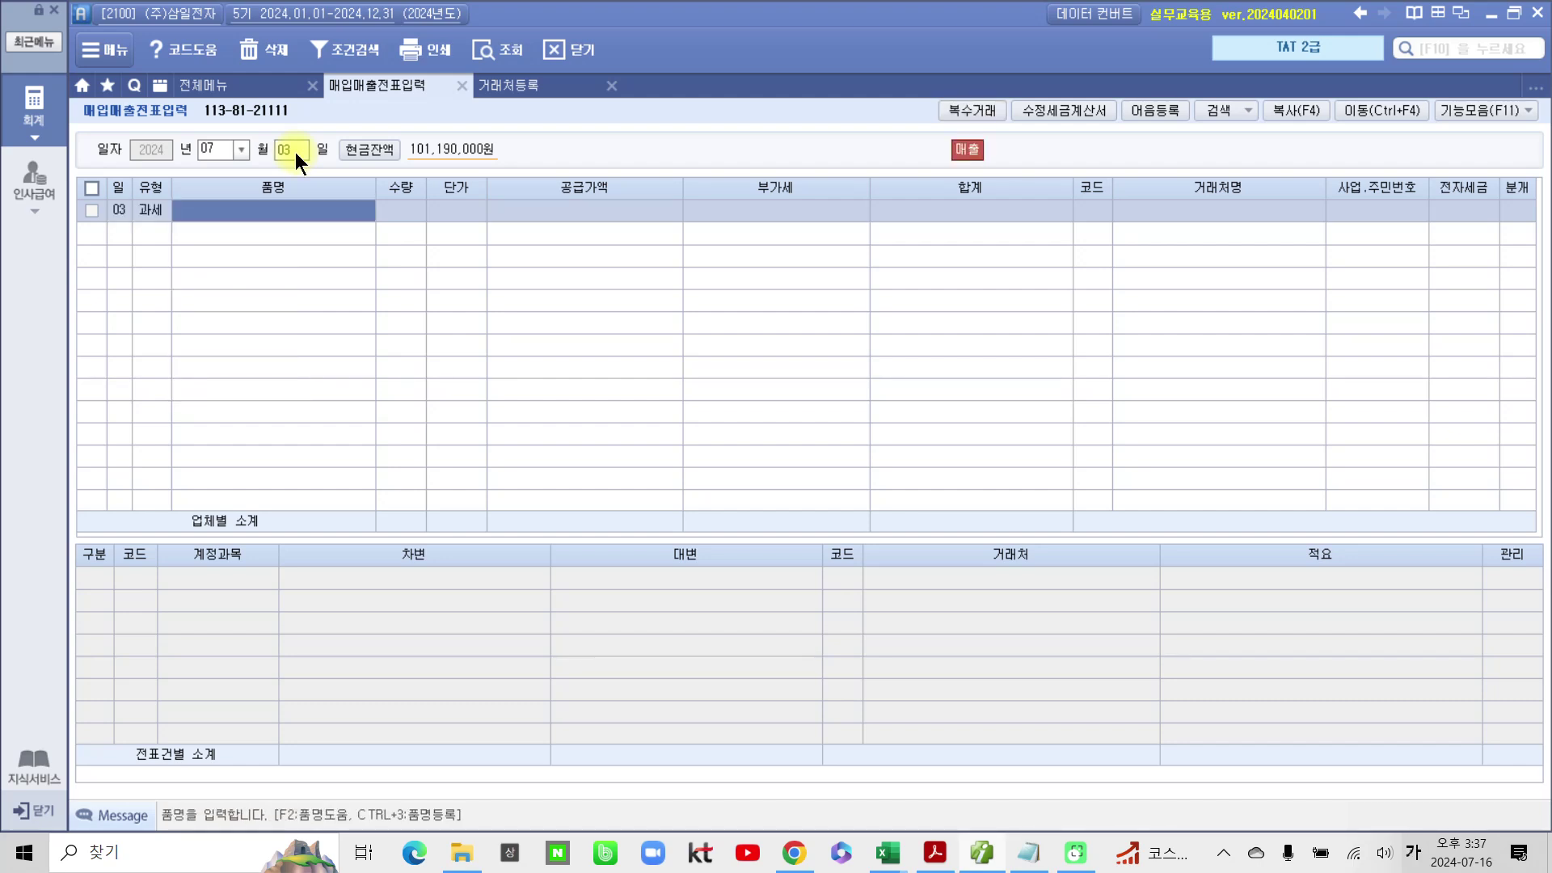
text(노트북)
key(Return)
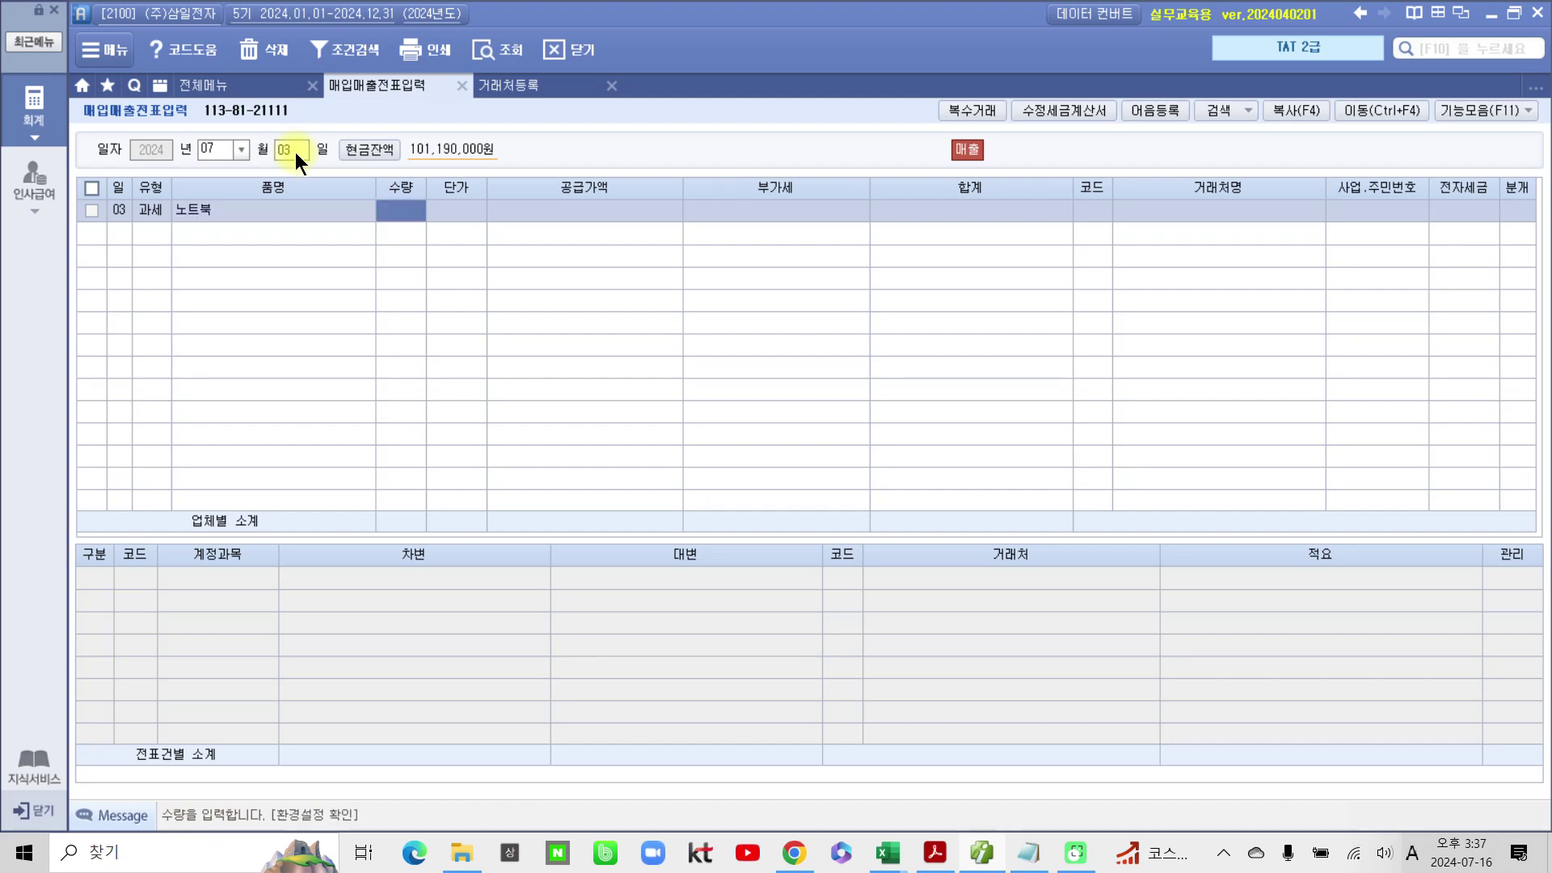
text(1)
key(Return)
text(1,200,00)
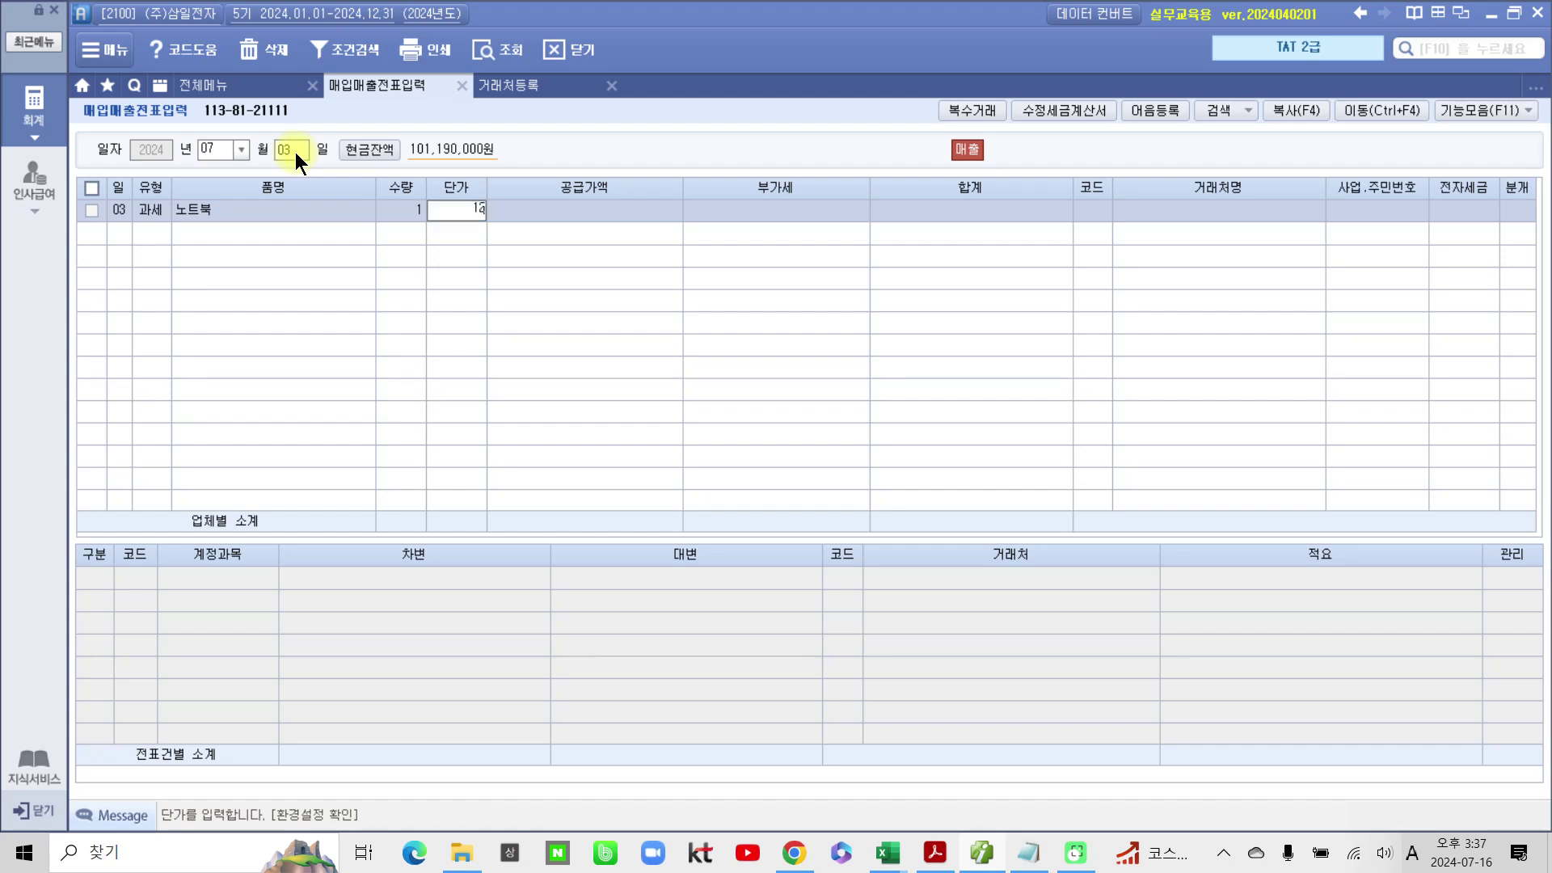
text(0)
key(Return)
key(Return)
key(Return)
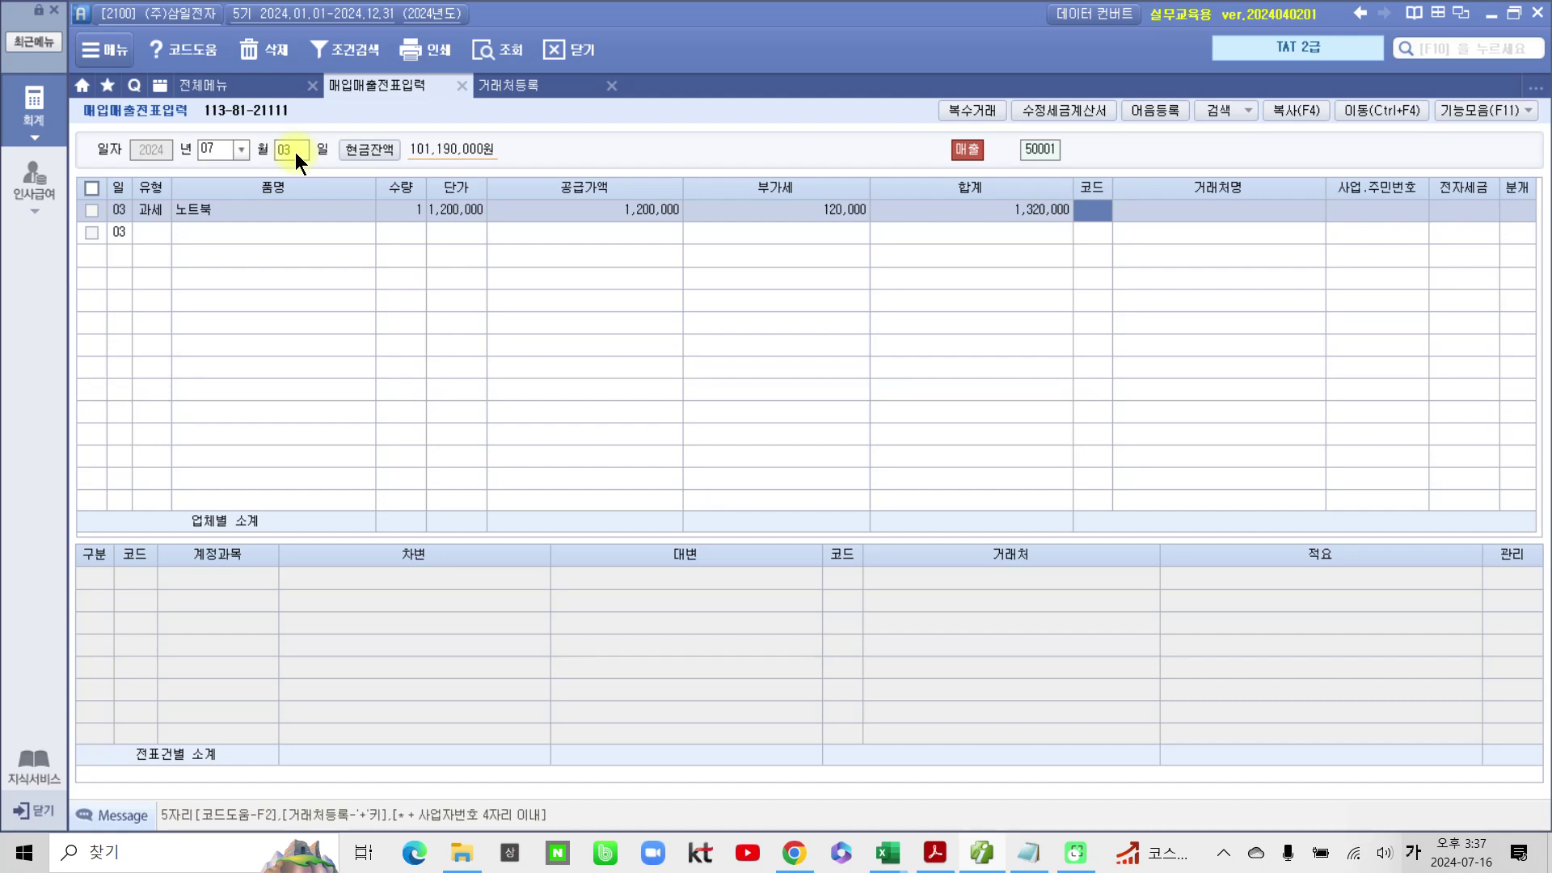
Step: Assign the newly registered customer, mark it 전자입력, and choose 혼합 journalizing
key(Return)
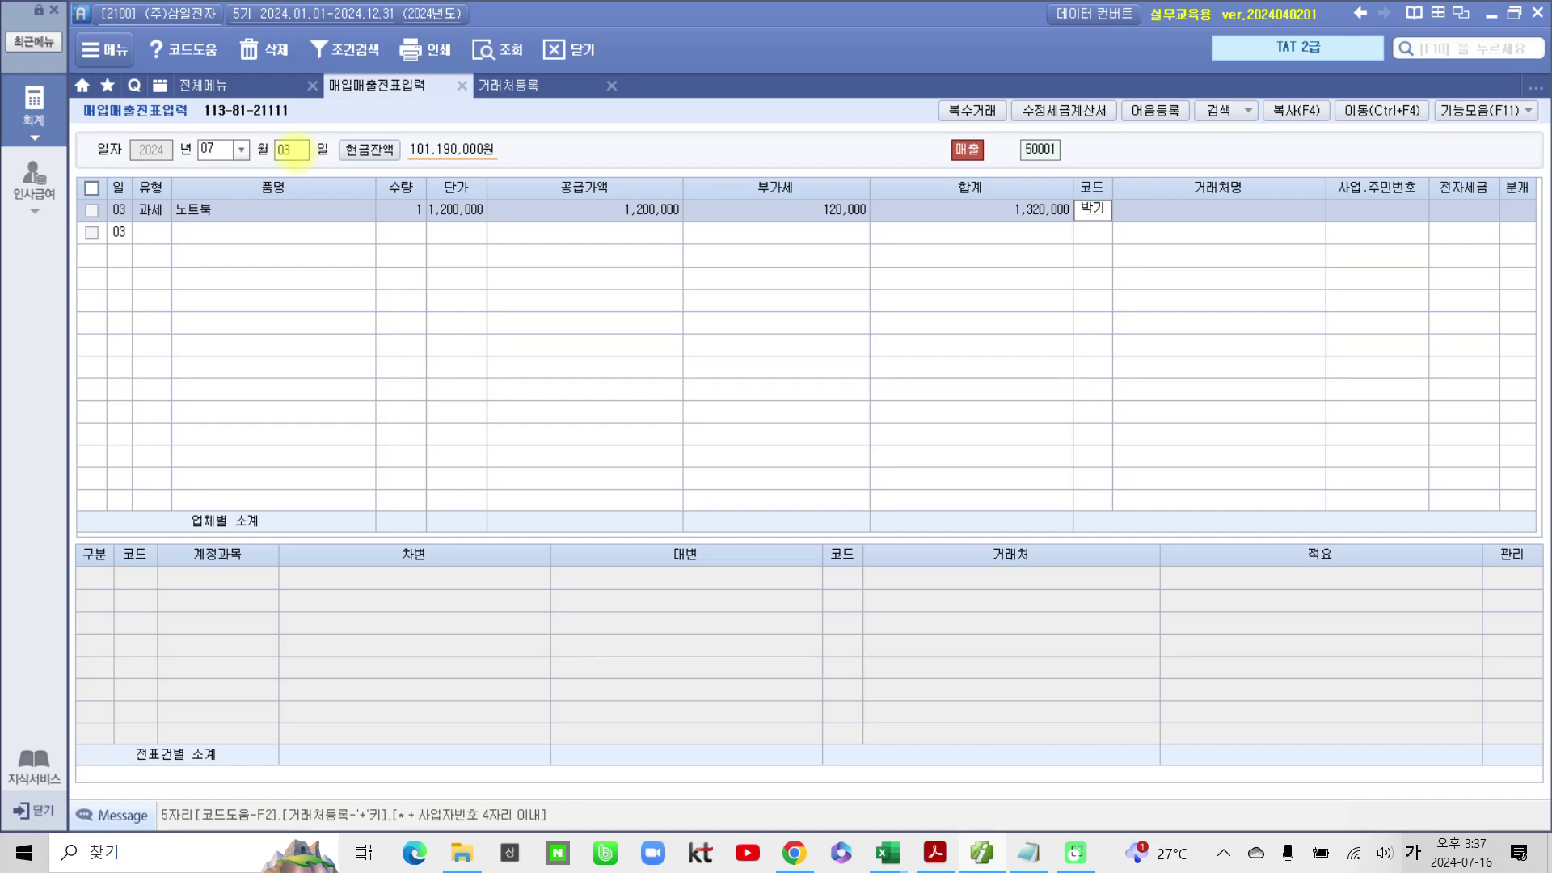
key(Return)
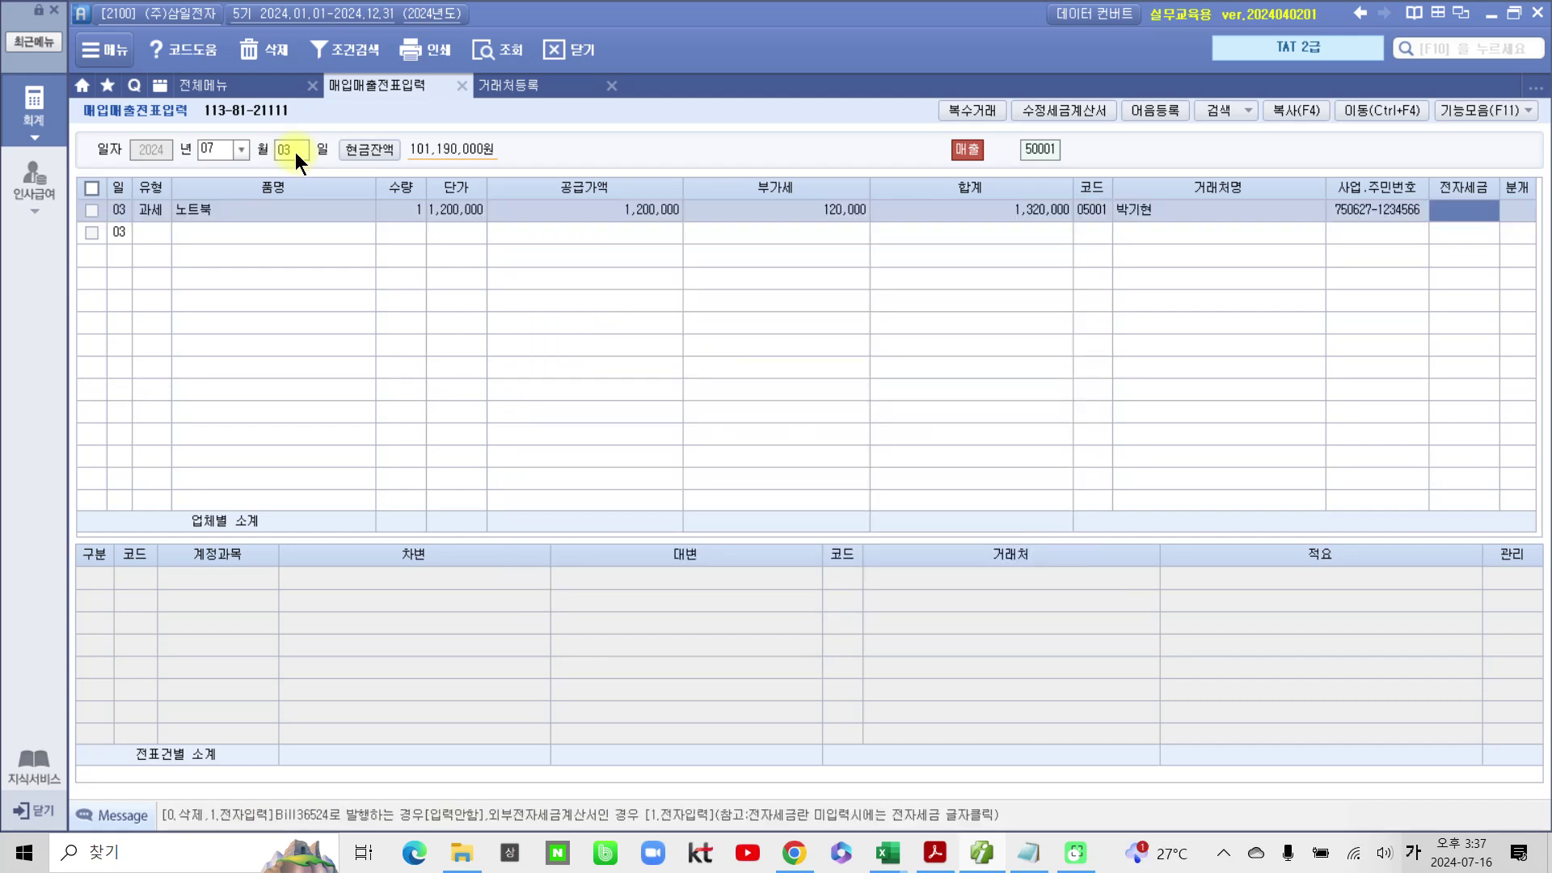
text(1)
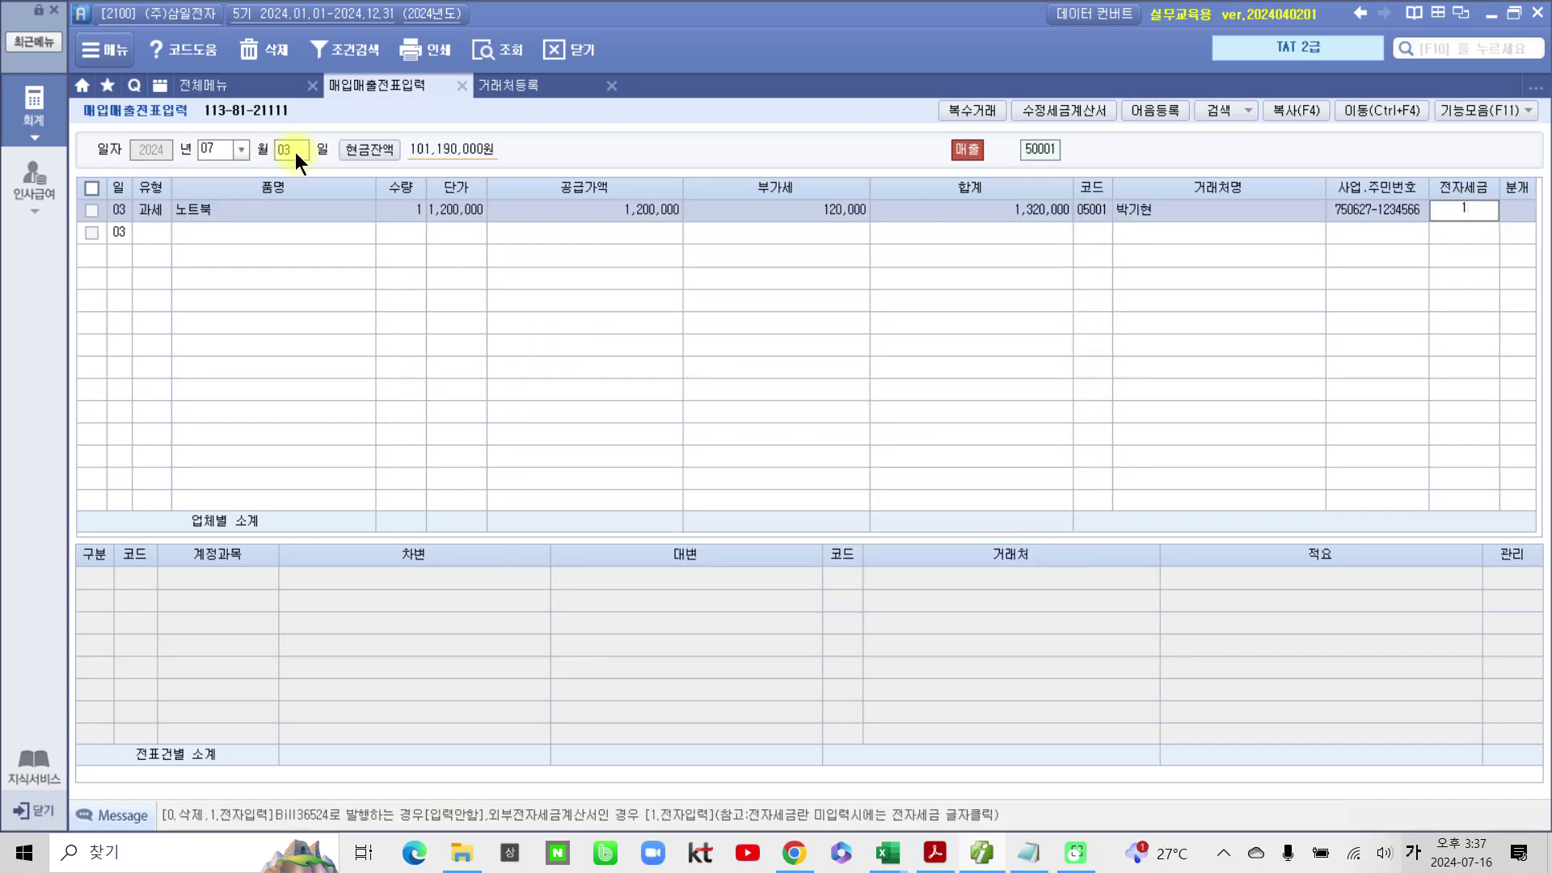
key(Return)
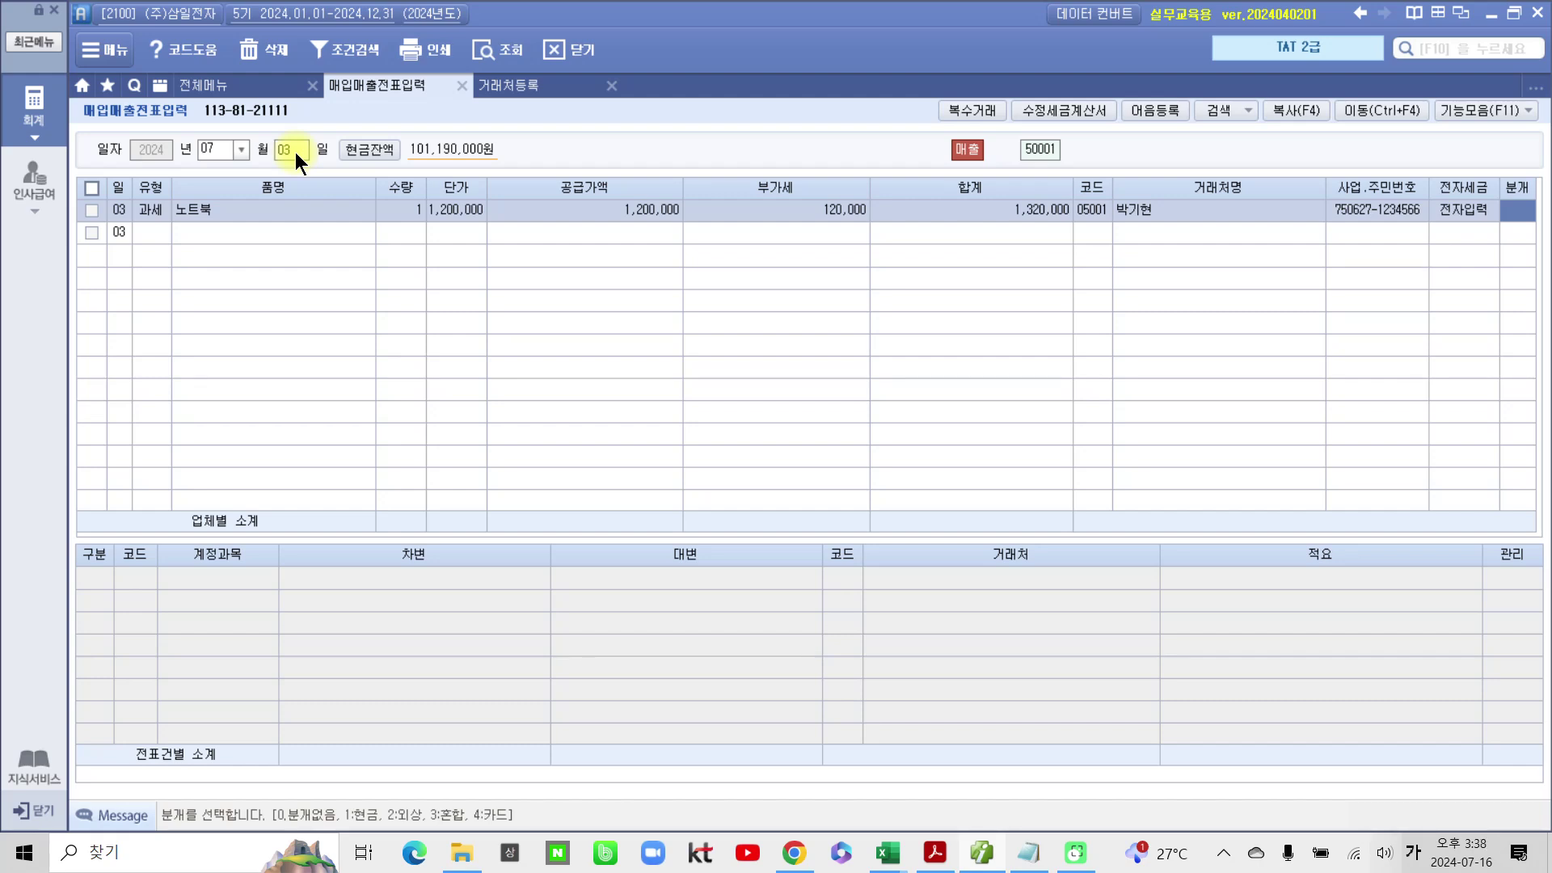
text(3)
key(Return)
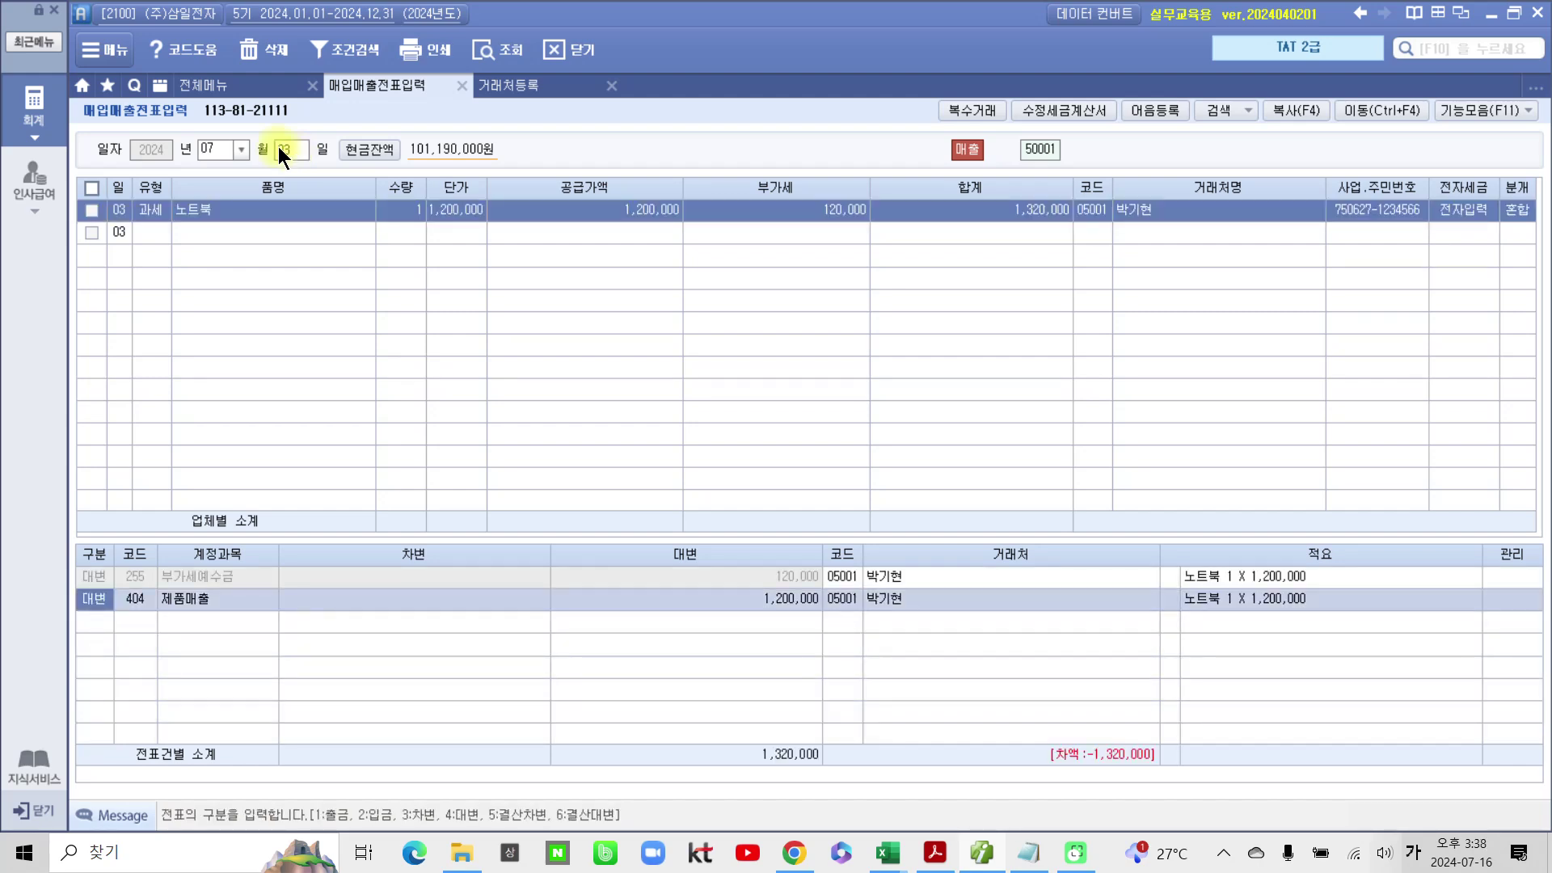
Step: Add a 1,320,000 debit to account 103 보통예금 with counterparty 한국은행(보통)
click(96, 620)
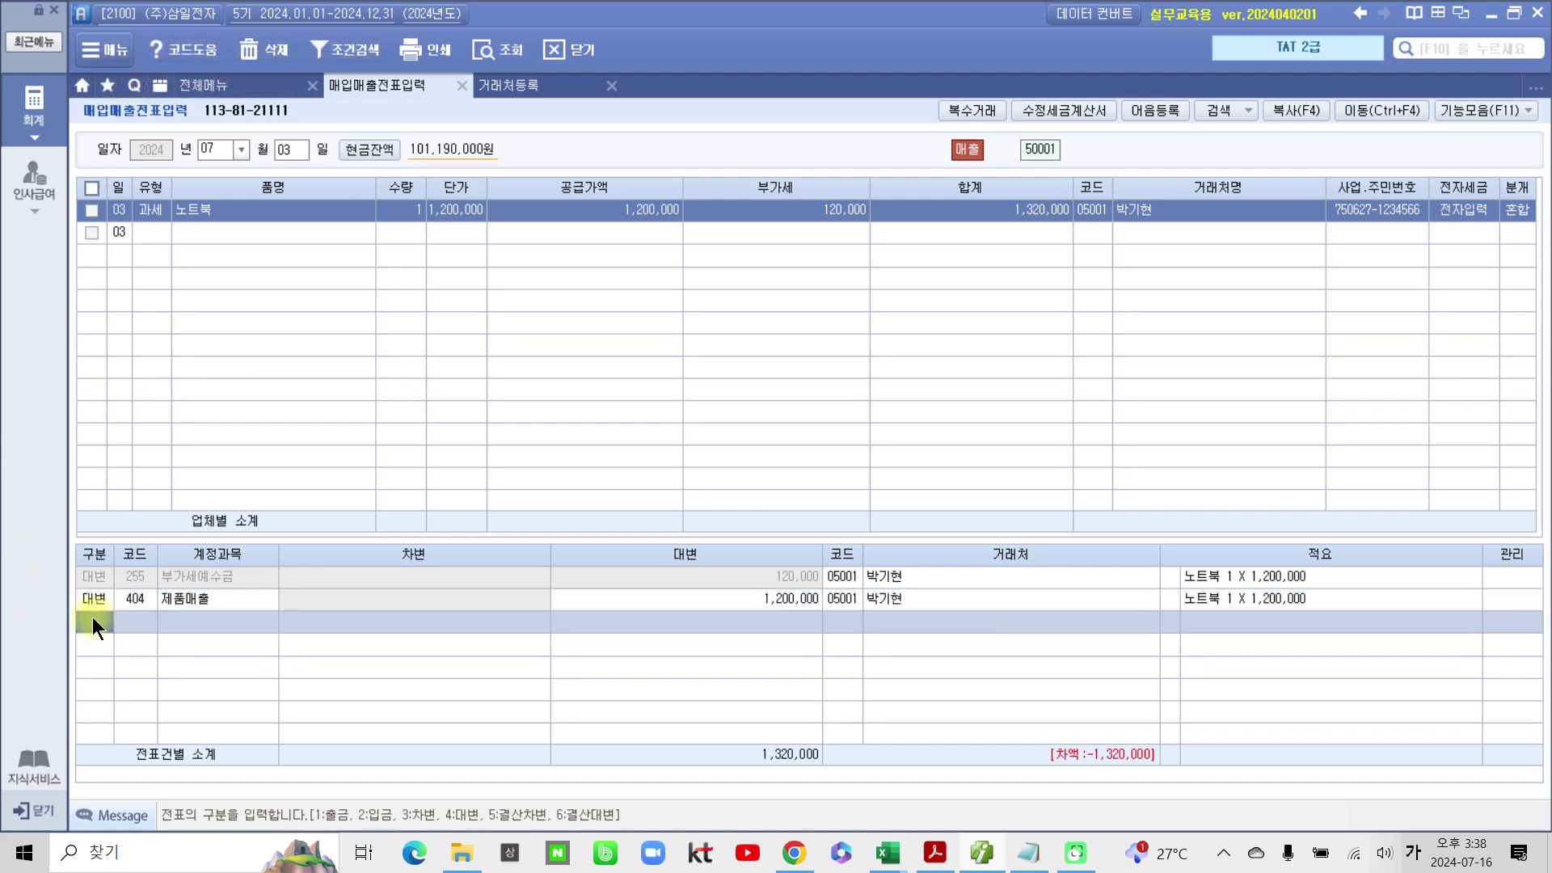
text(3)
key(Return)
text(10)
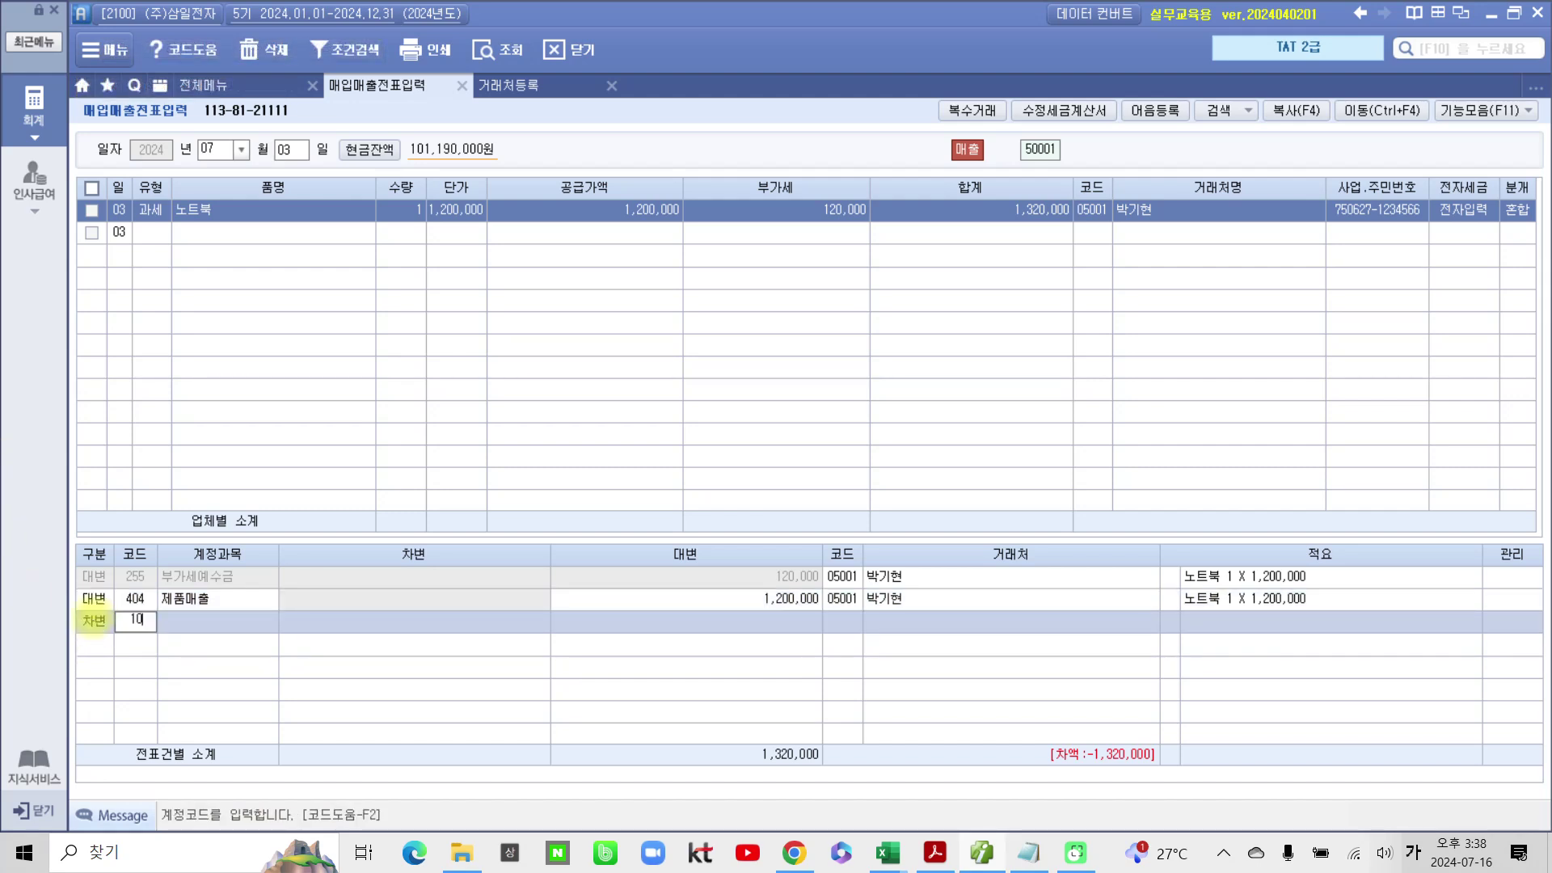
text(3)
key(Return)
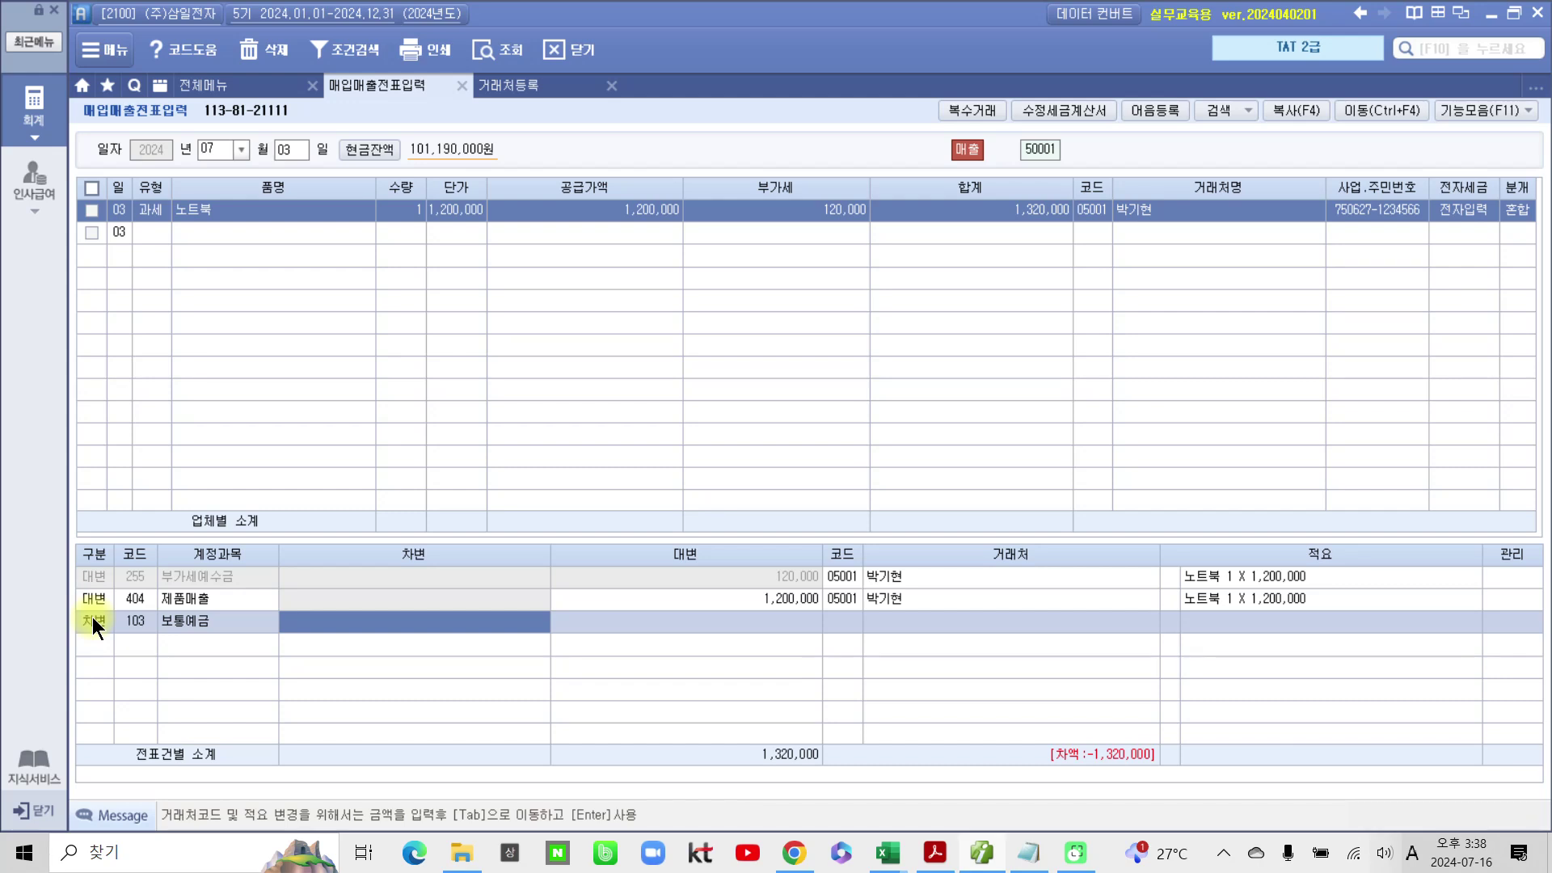
text(1,320,)
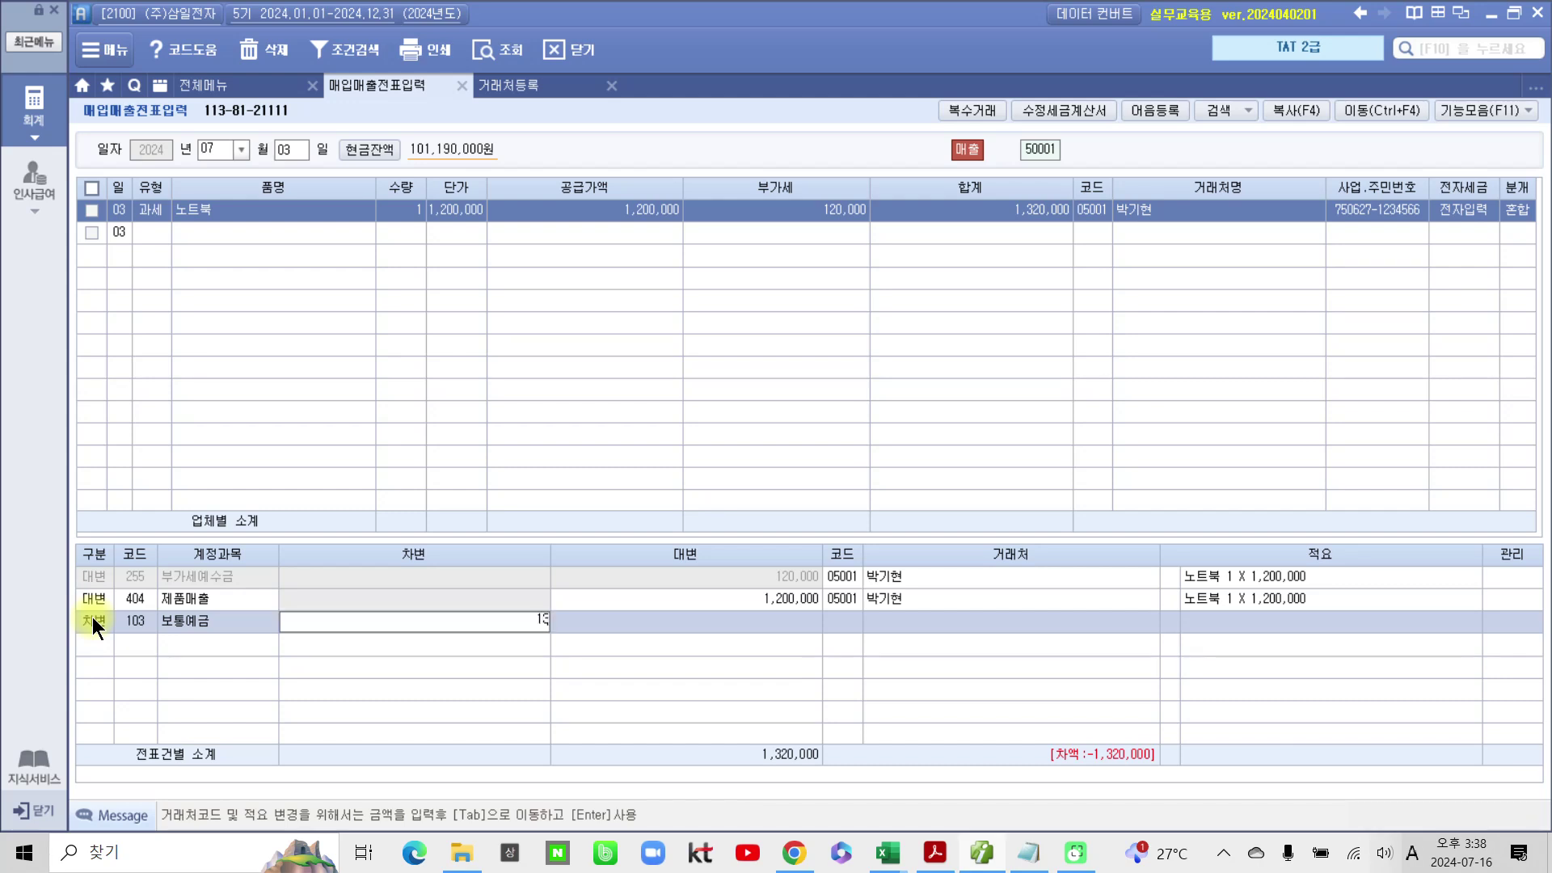
text(000)
key(Return)
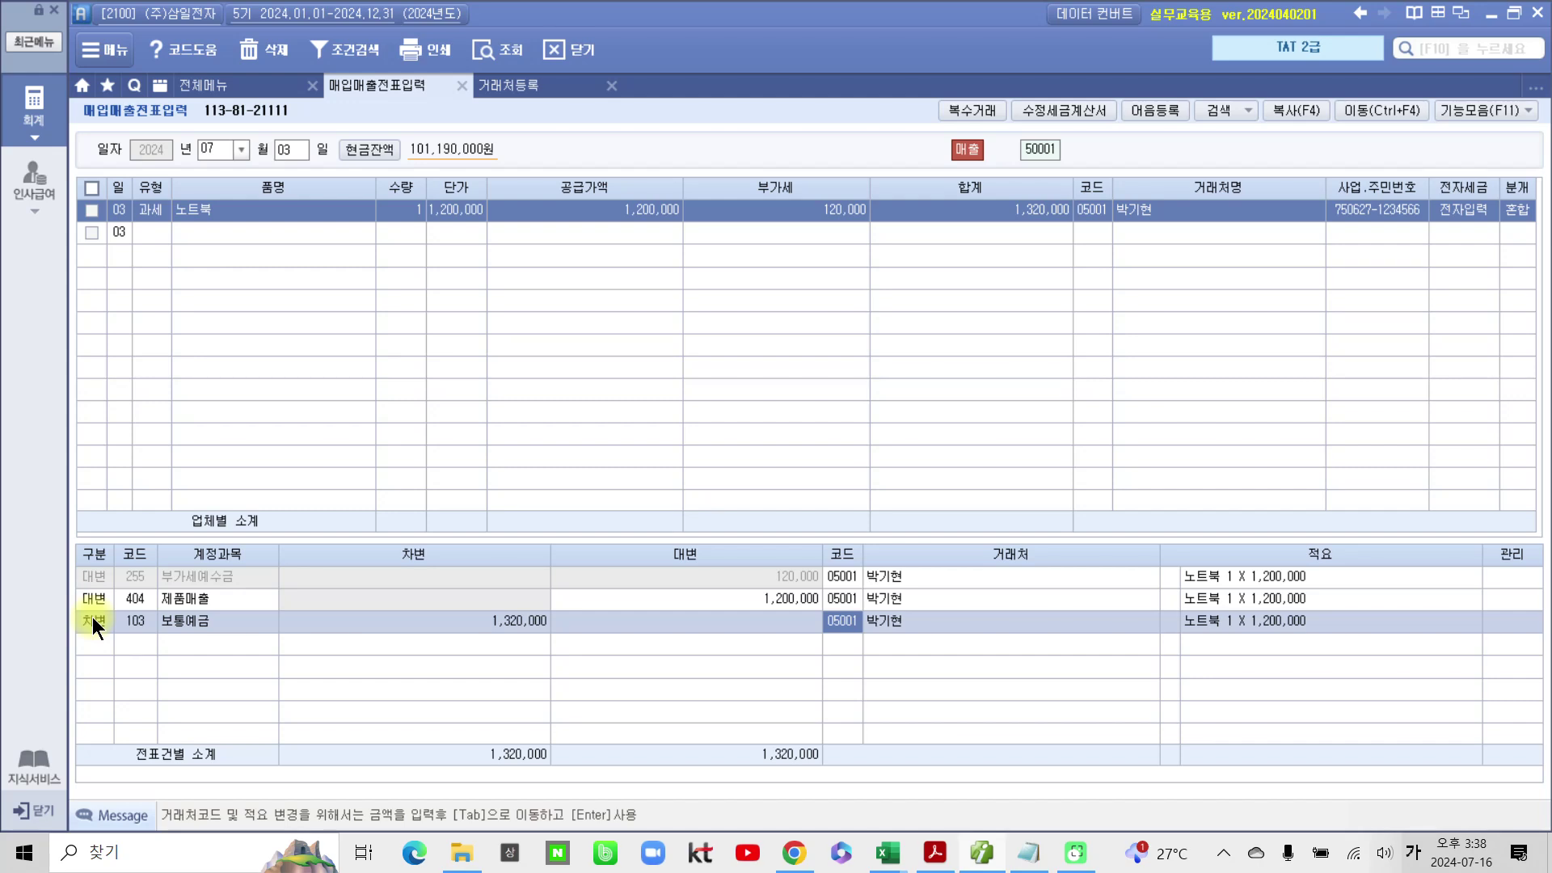
text(한국)
key(Return)
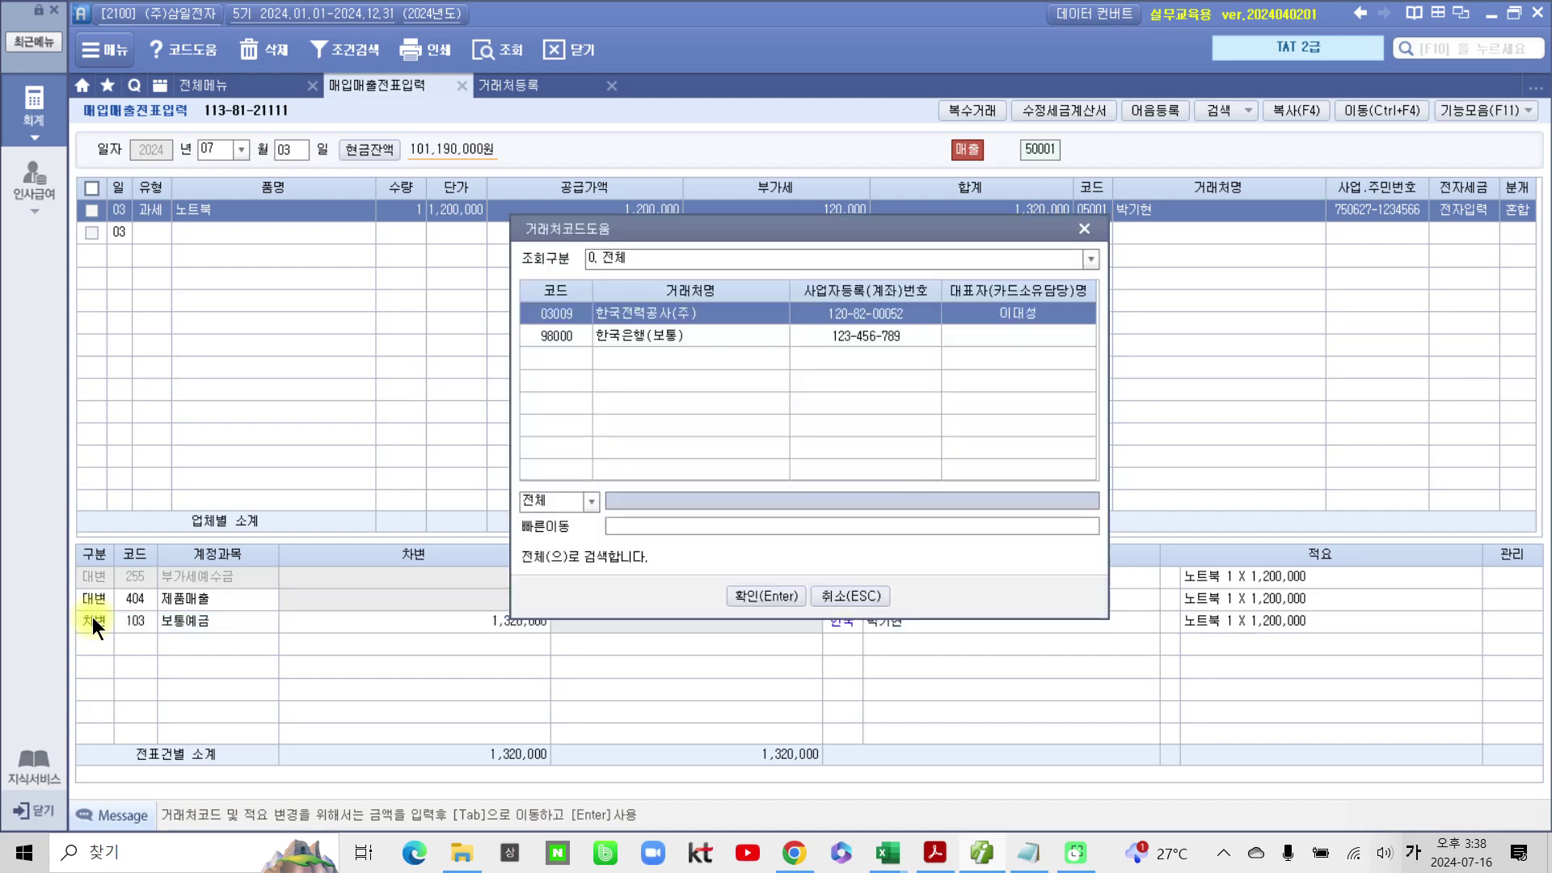
click(634, 333)
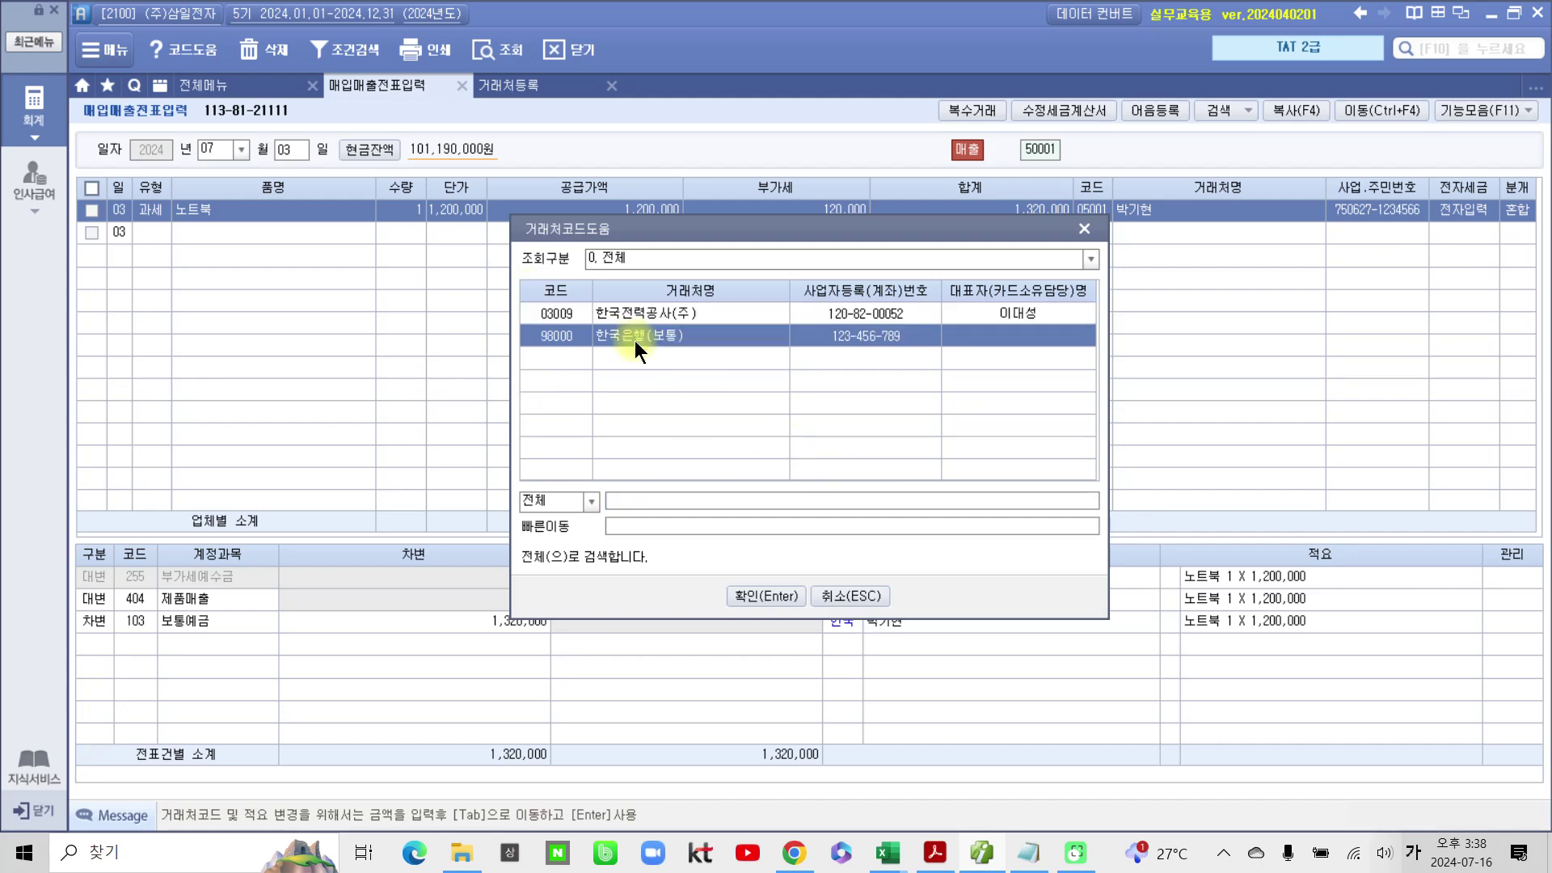
click(740, 589)
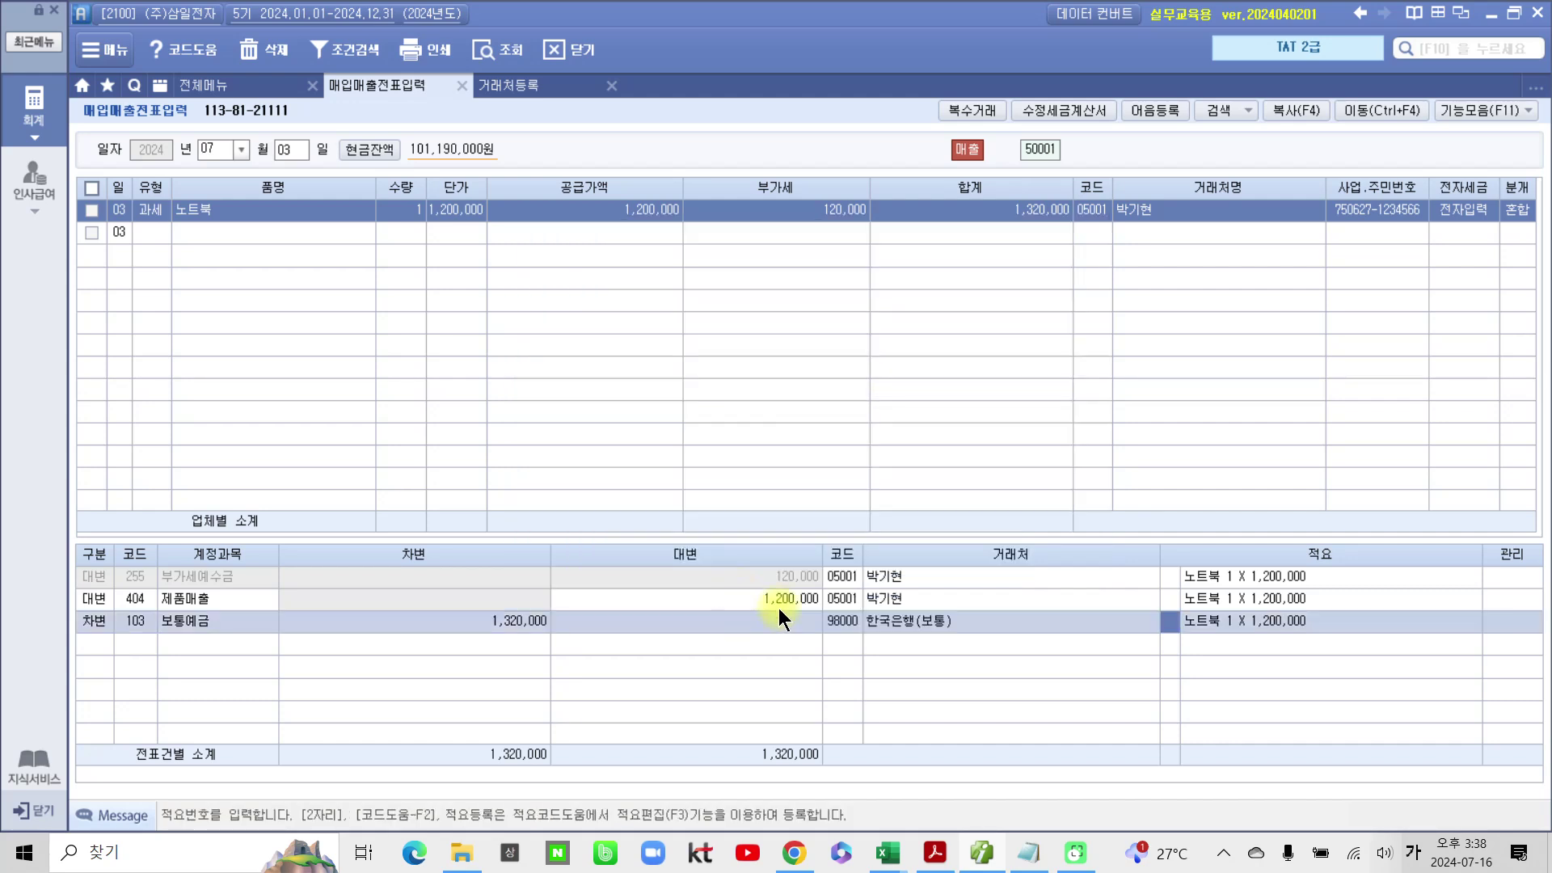
click(854, 585)
mouse_move(71, 608)
mouse_down()
mouse_move(216, 641)
mouse_move(574, 640)
mouse_up()
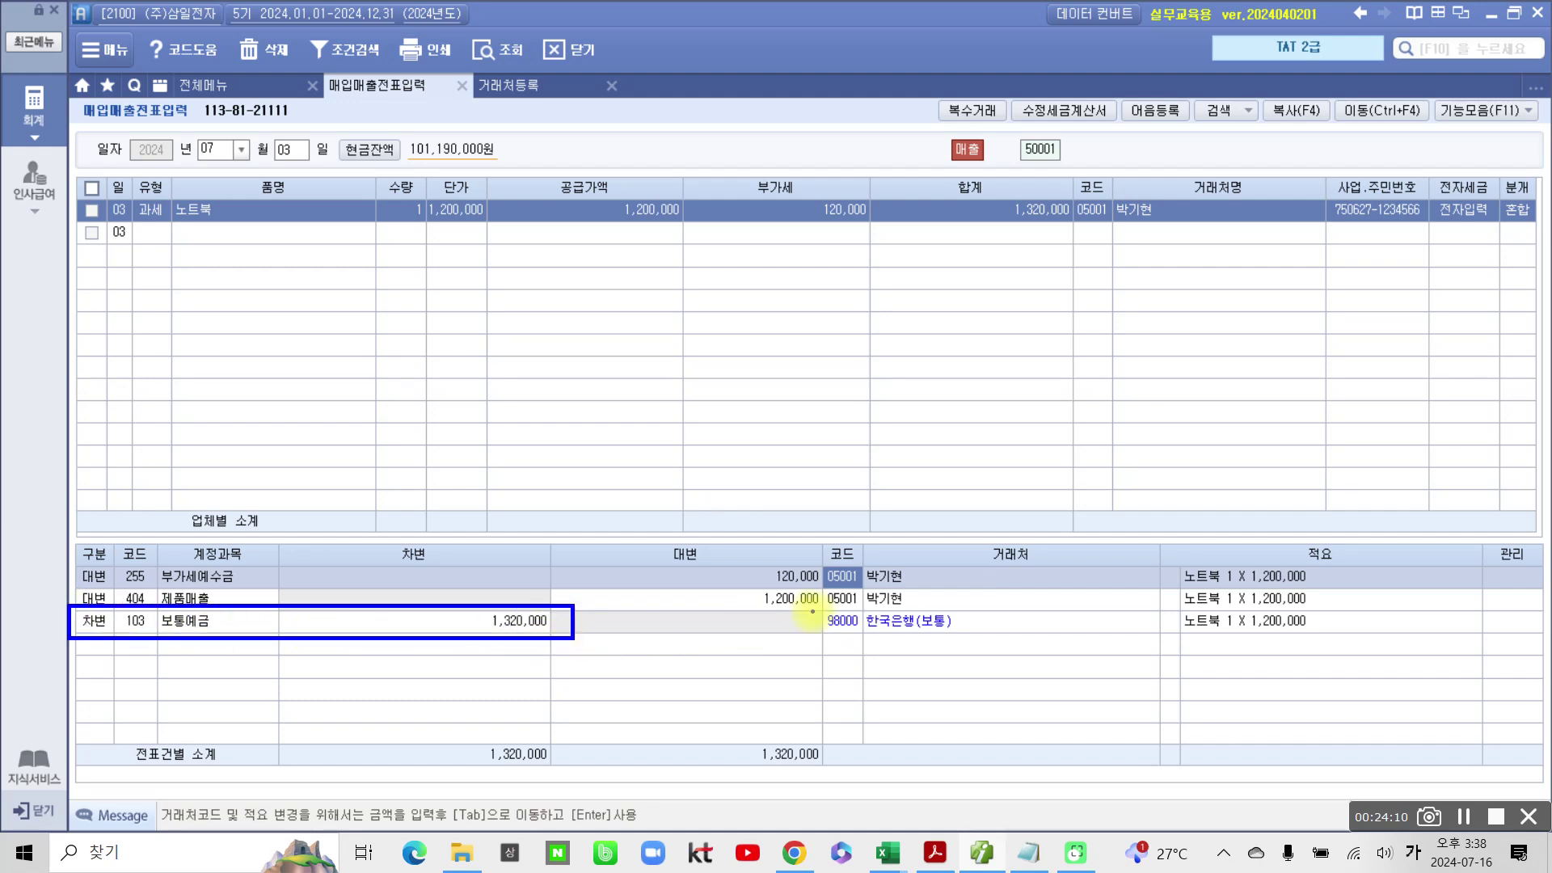
drag(813, 610, 1054, 633)
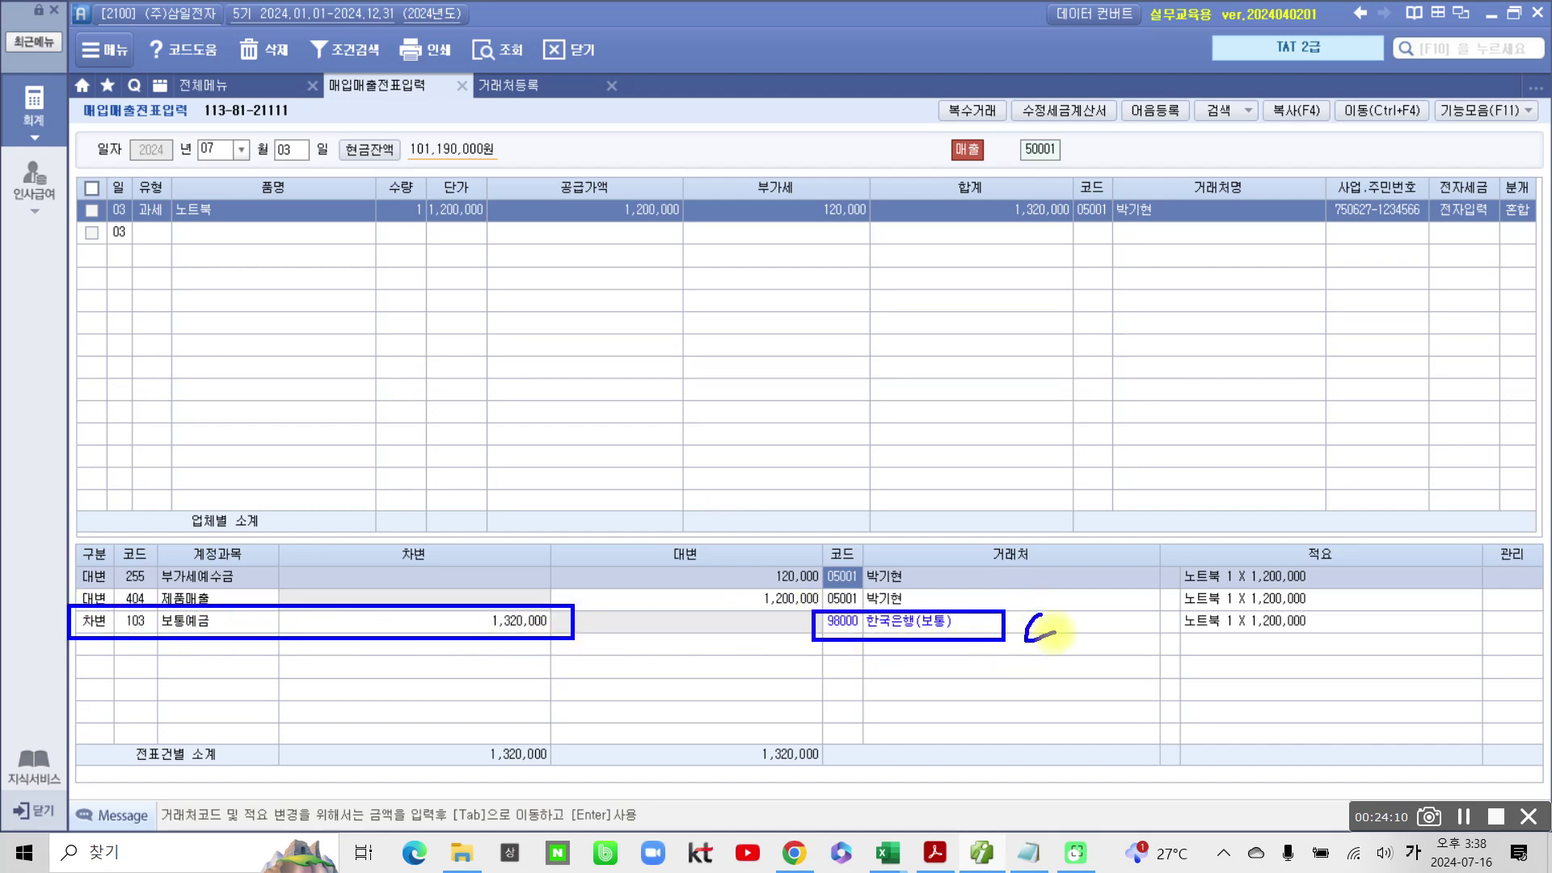
key(Escape)
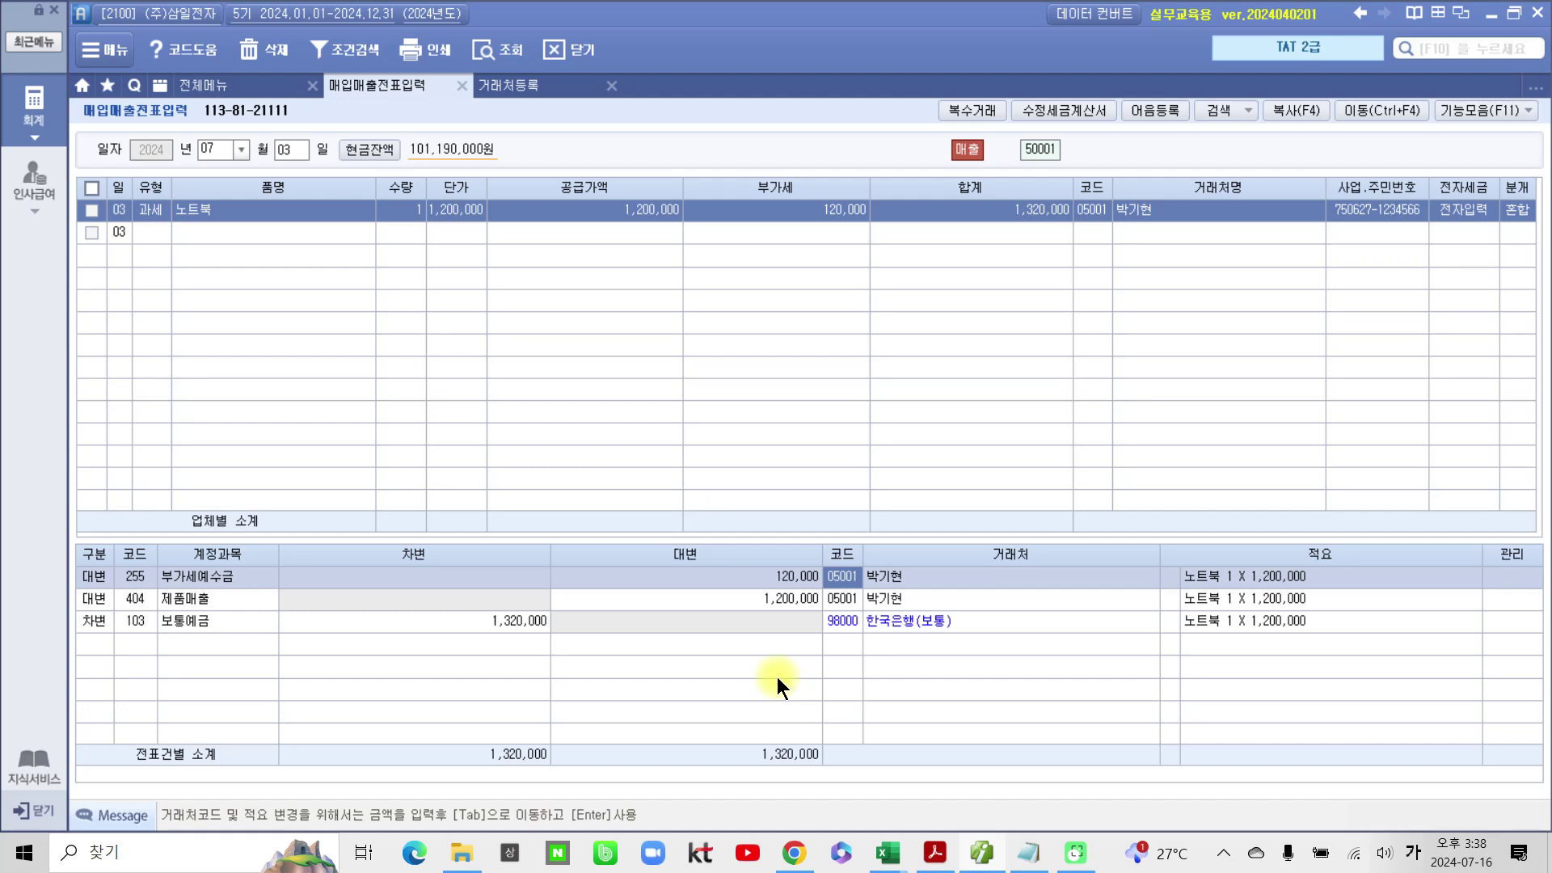
click(935, 852)
Step: Scroll to page 27 and highlight '차량을 외상으로 매각하고' in problem 4
scroll(619, 657, down, 3)
scroll(619, 657, down, 10)
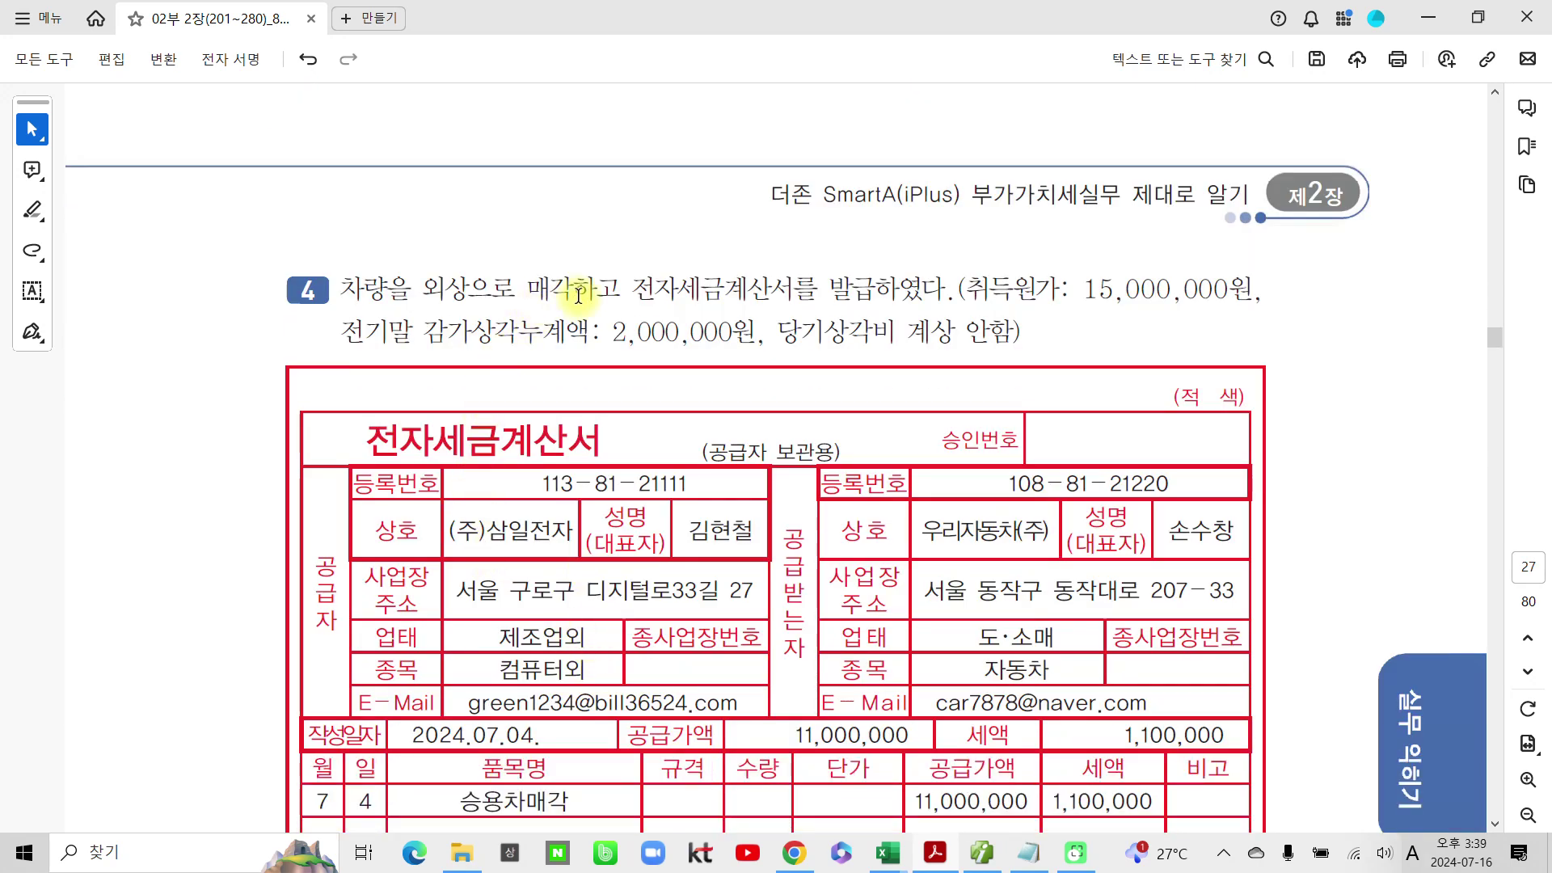
drag(621, 290, 555, 283)
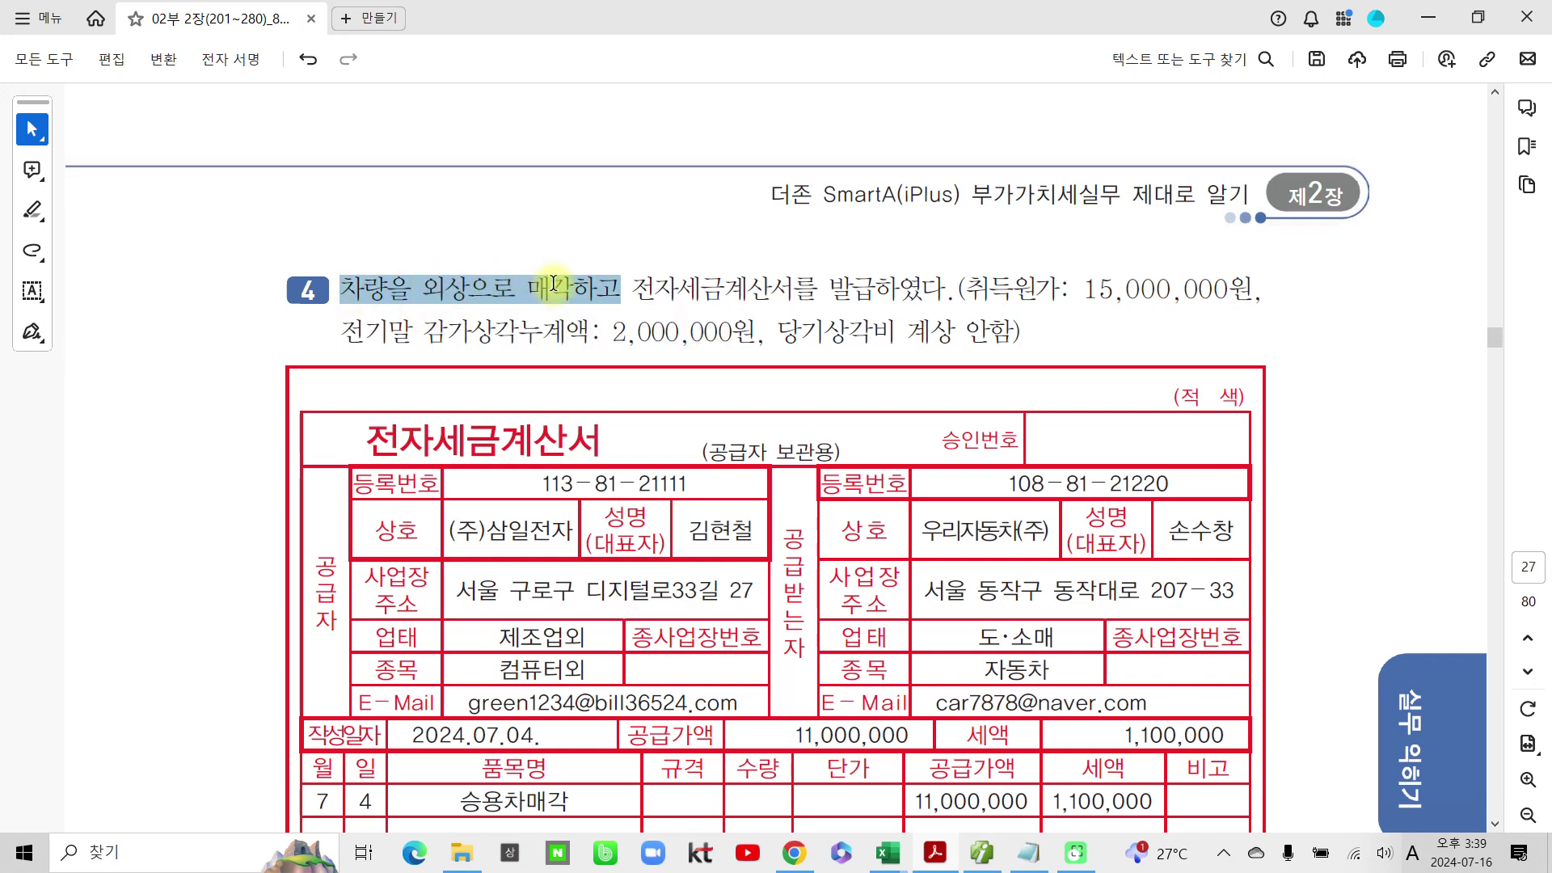
click(623, 330)
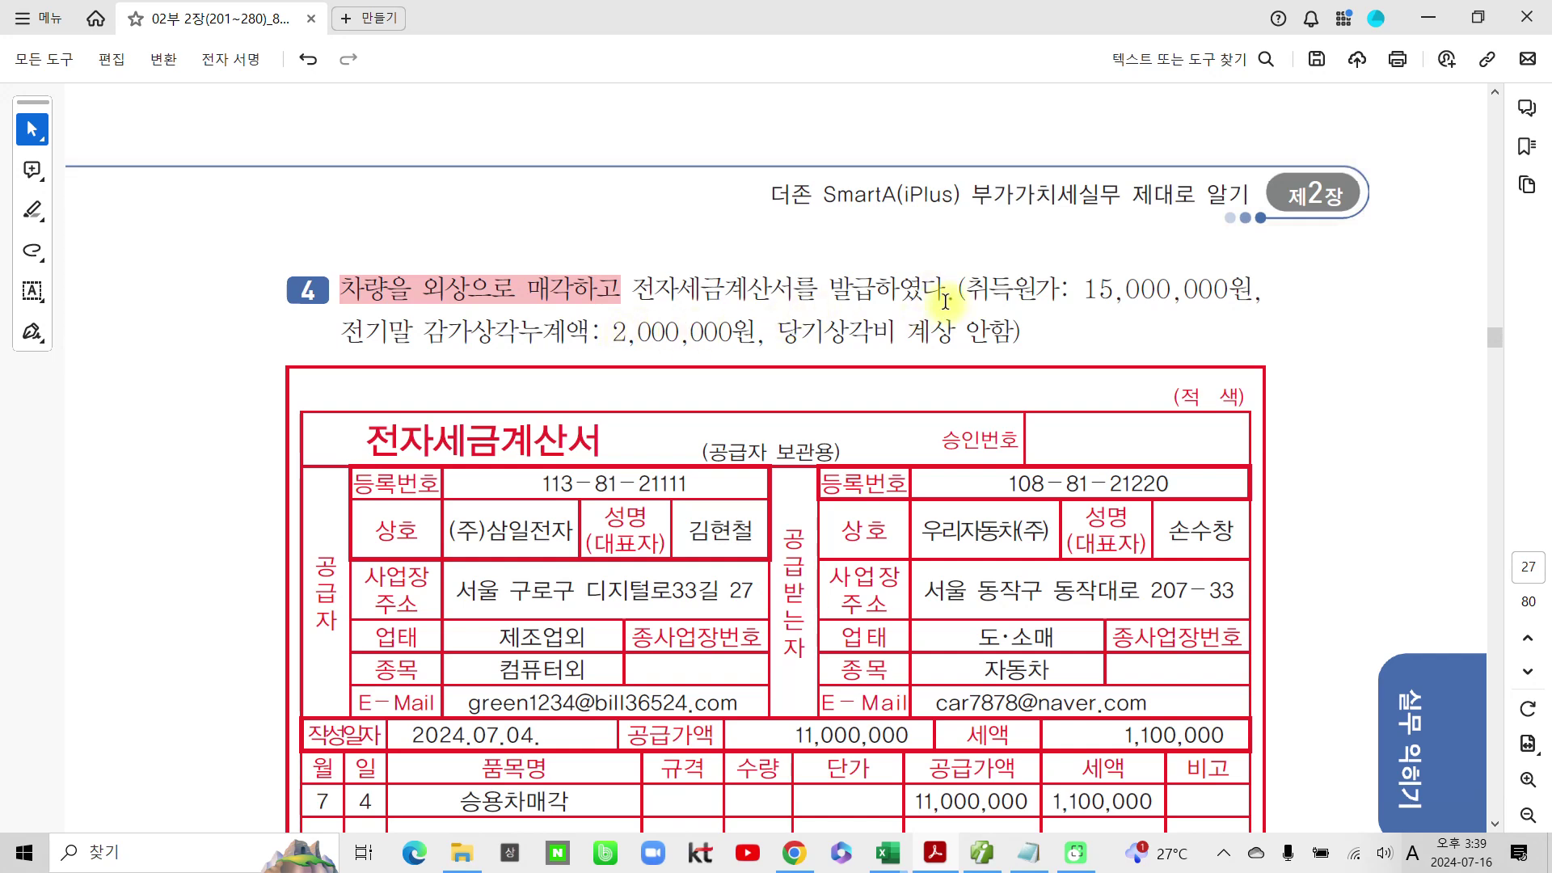
scroll(945, 302, down, 3)
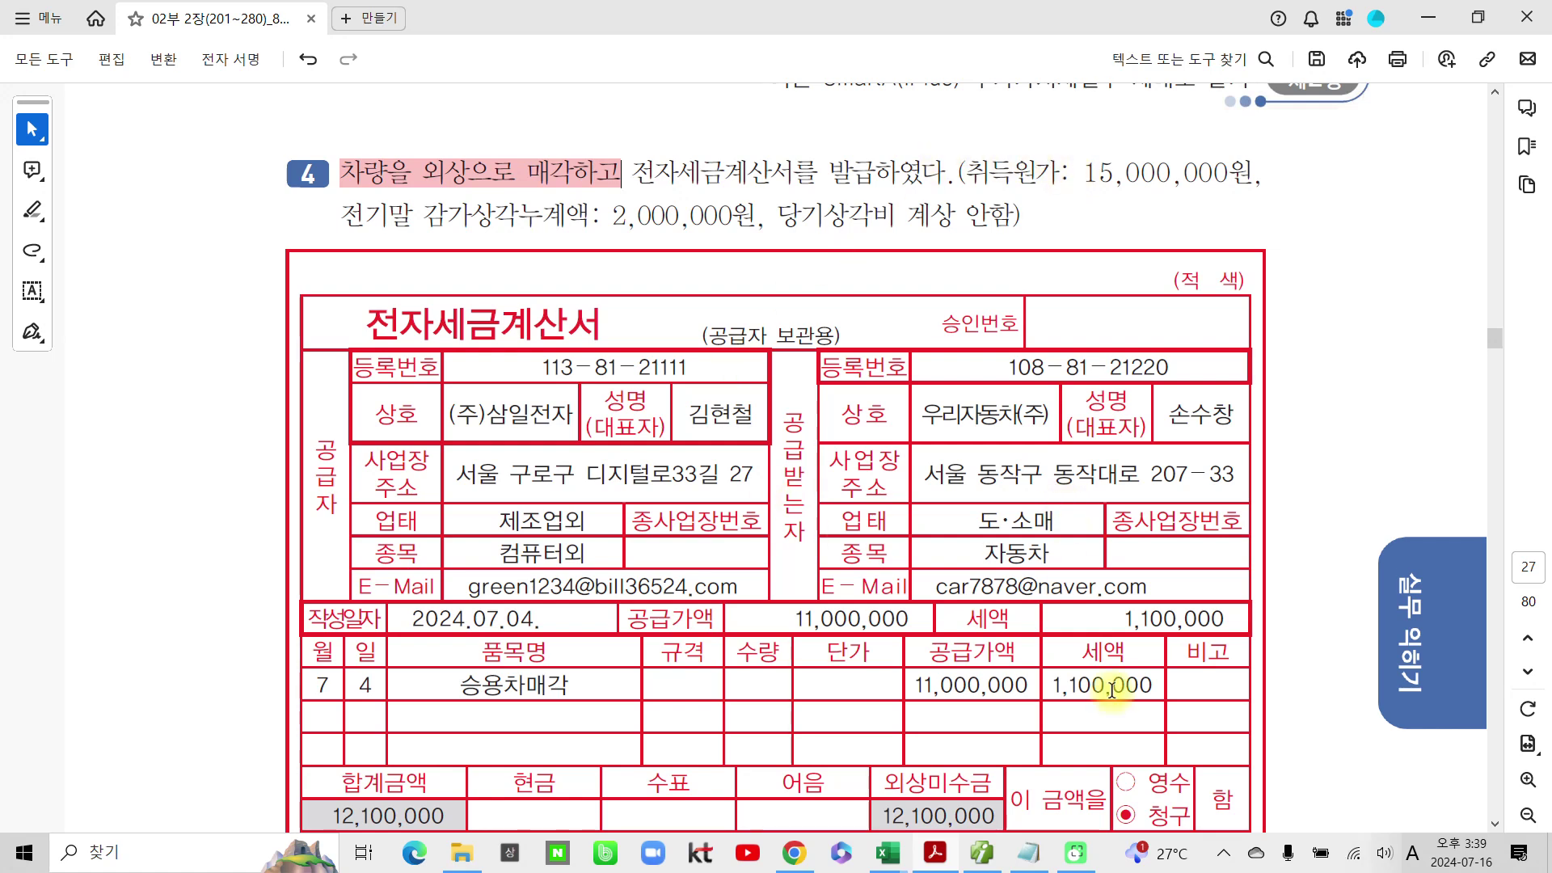
click(983, 853)
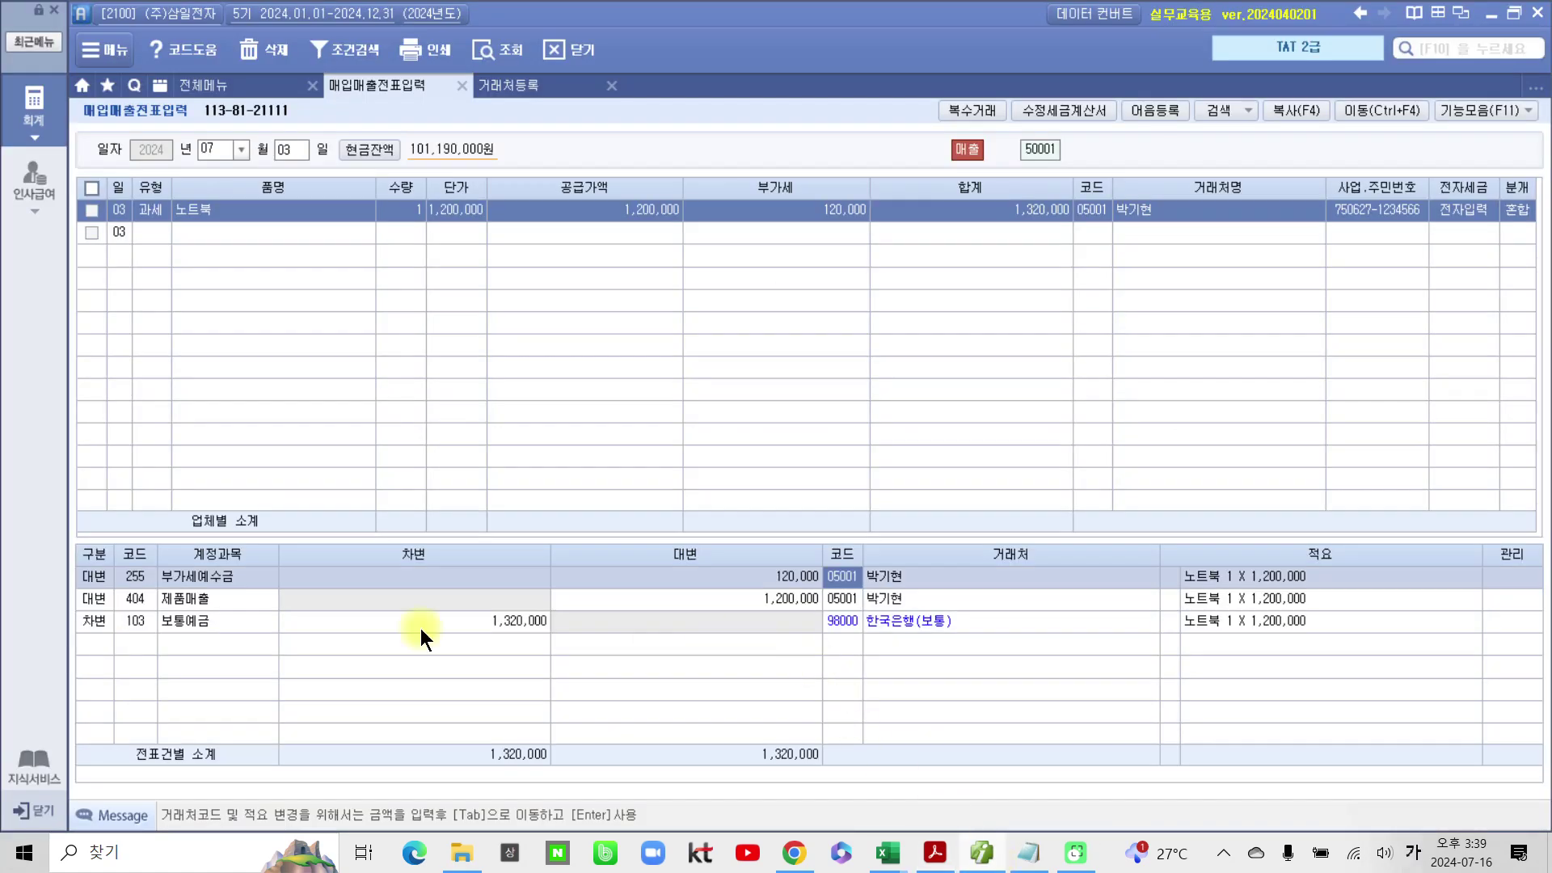
click(102, 624)
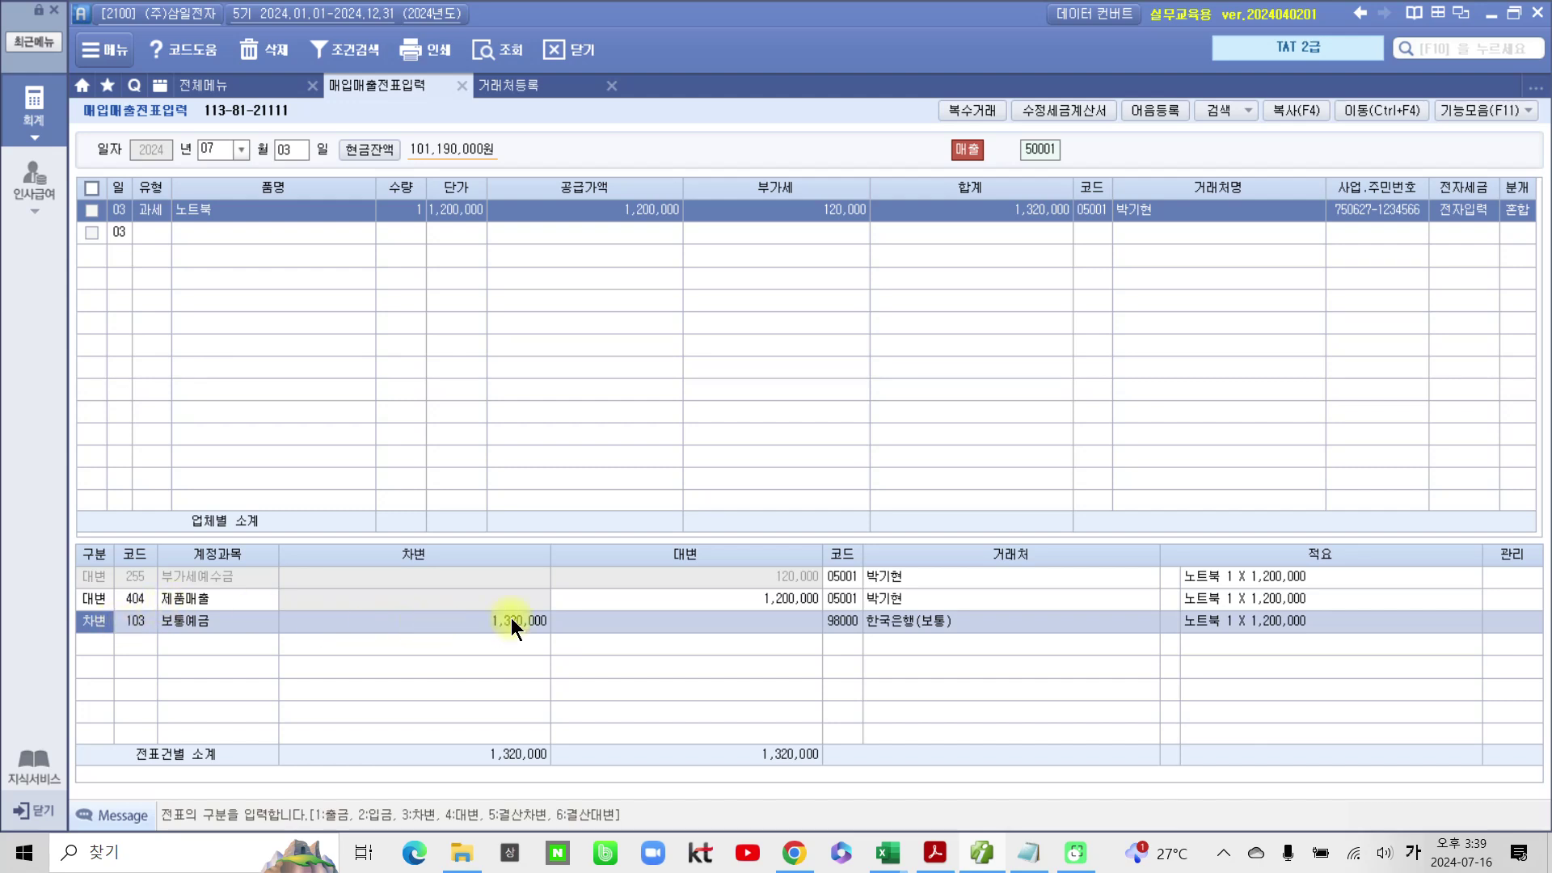
click(846, 600)
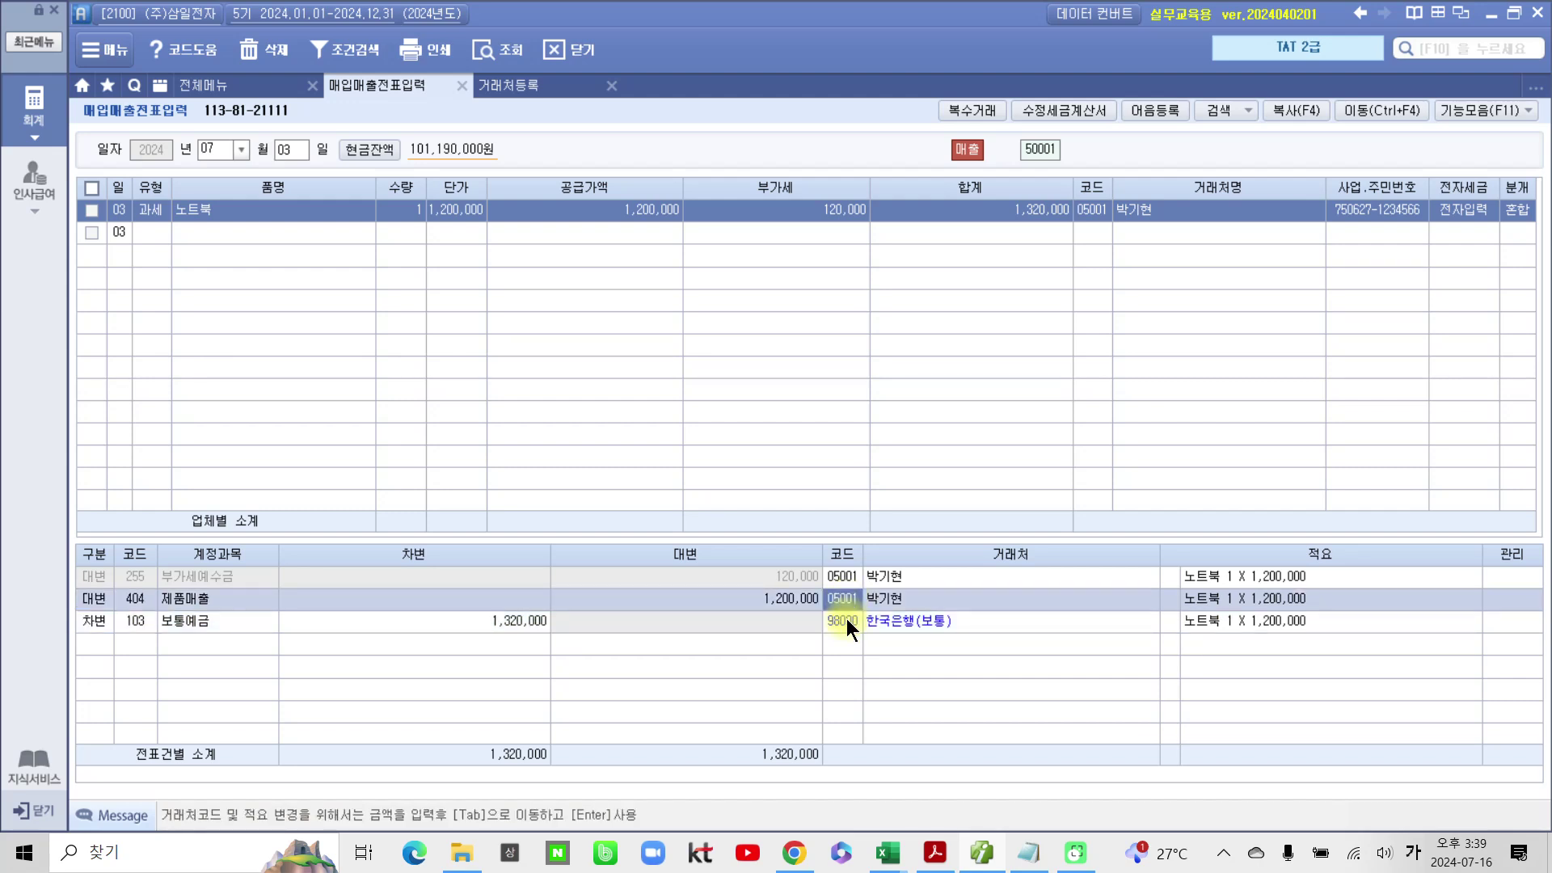
click(846, 619)
click(848, 602)
click(846, 621)
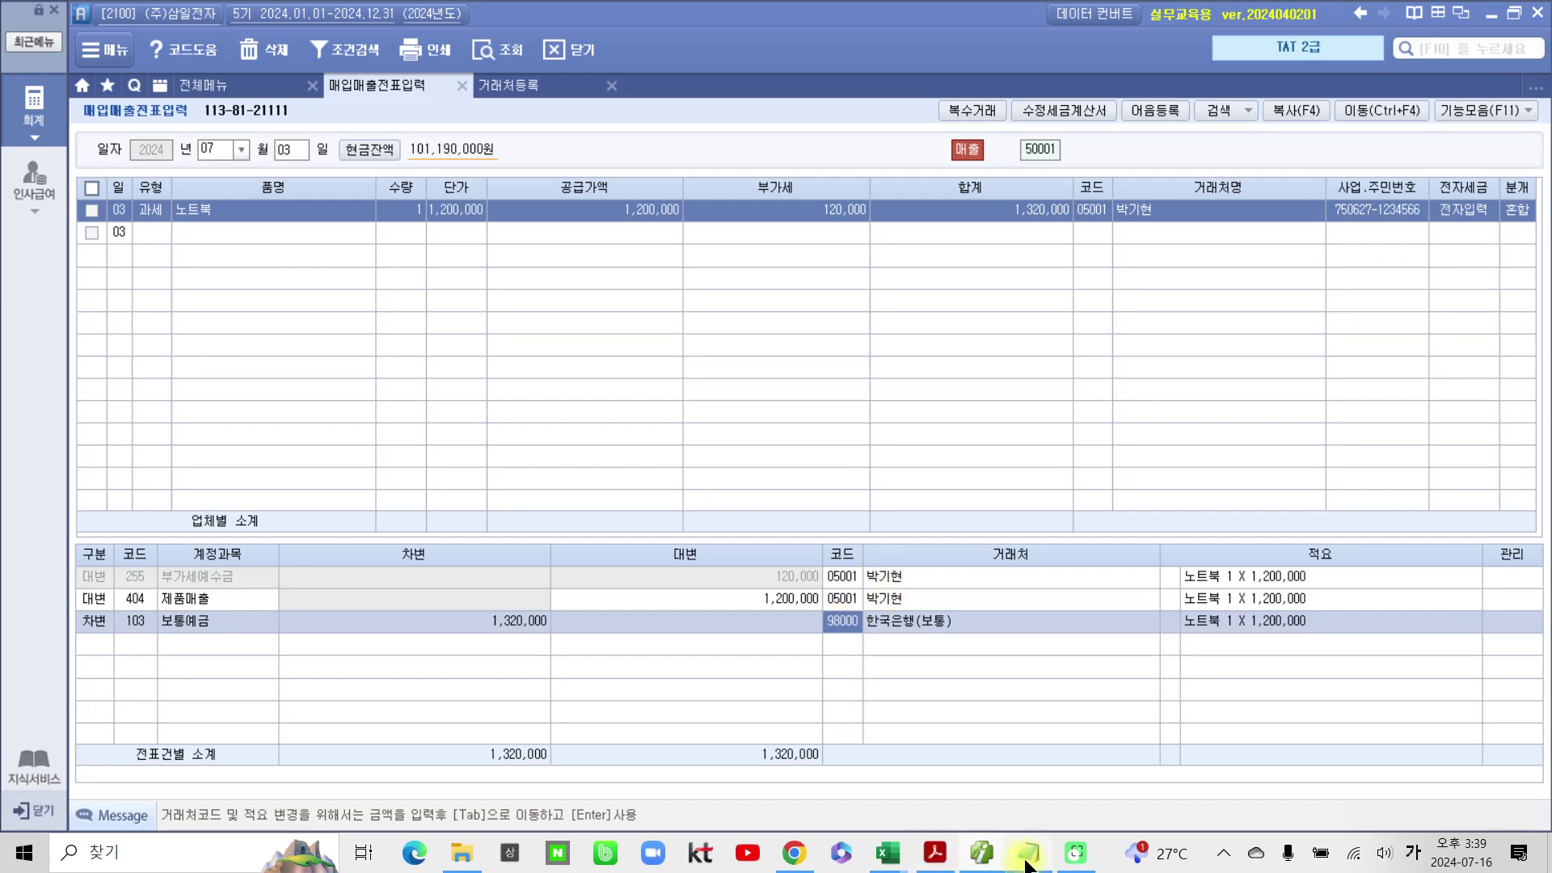
mouse_move(980, 856)
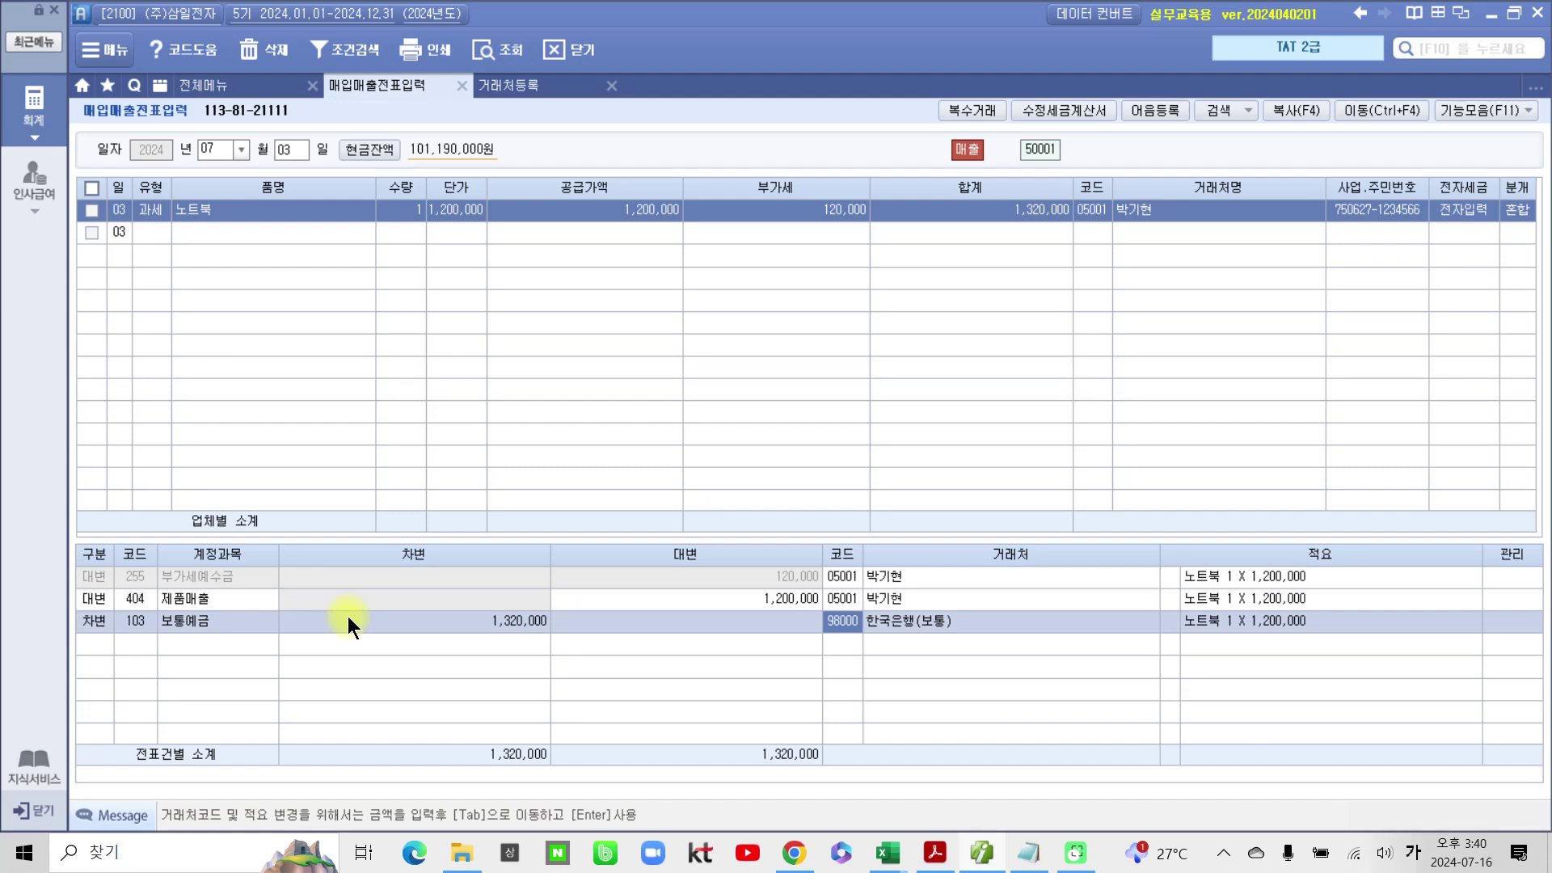
click(936, 853)
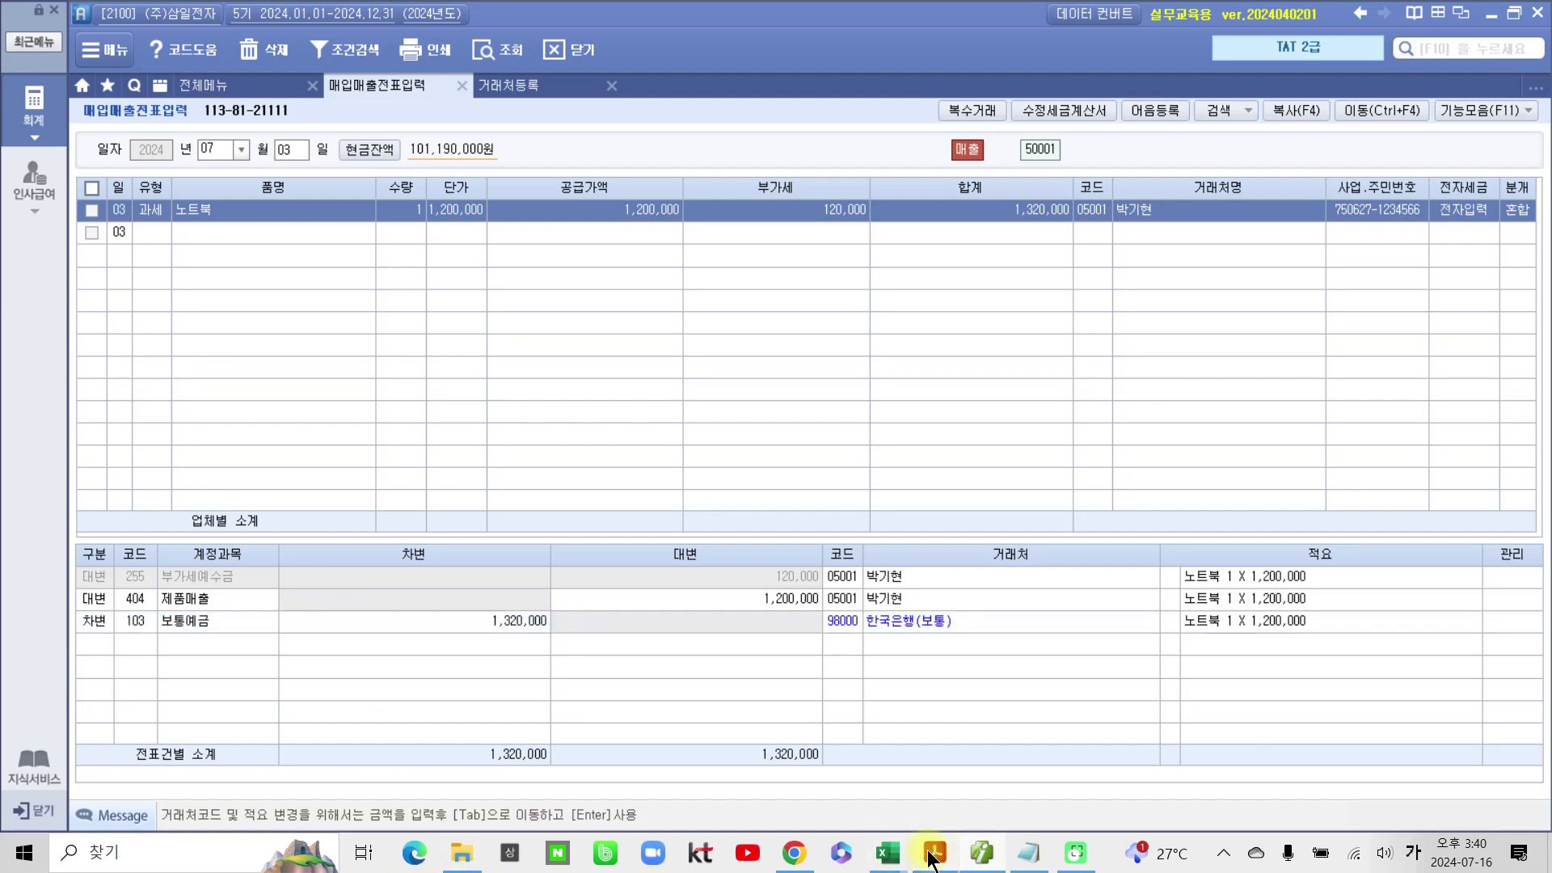
Step: Highlight problem 4's vehicle acquisition cost and accumulated depreciation in pink
scroll(669, 682, down, 1)
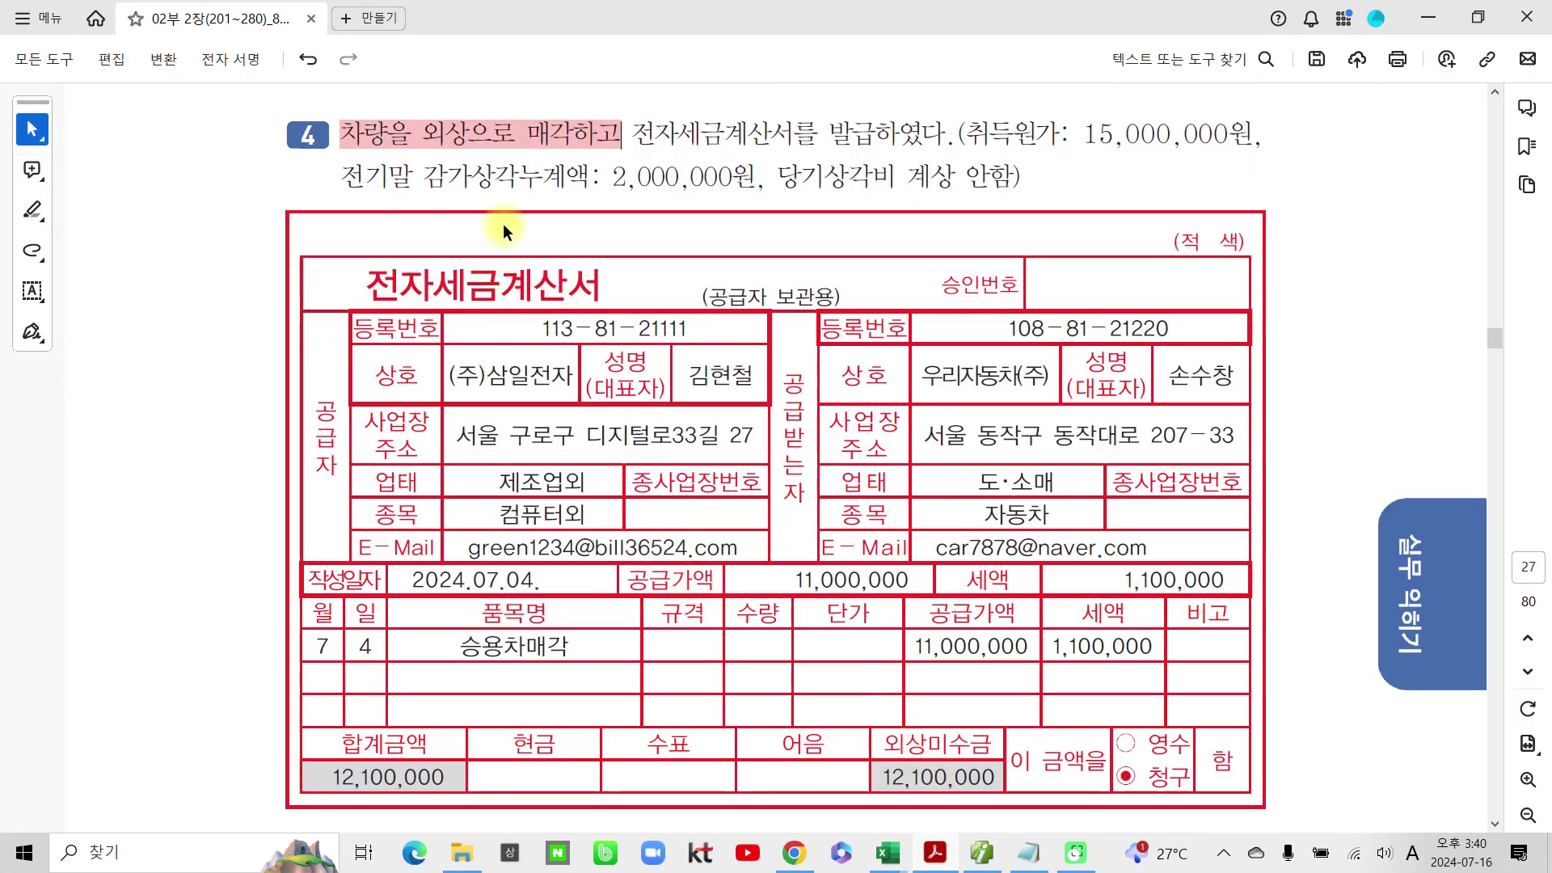
scroll(468, 289, up, 2)
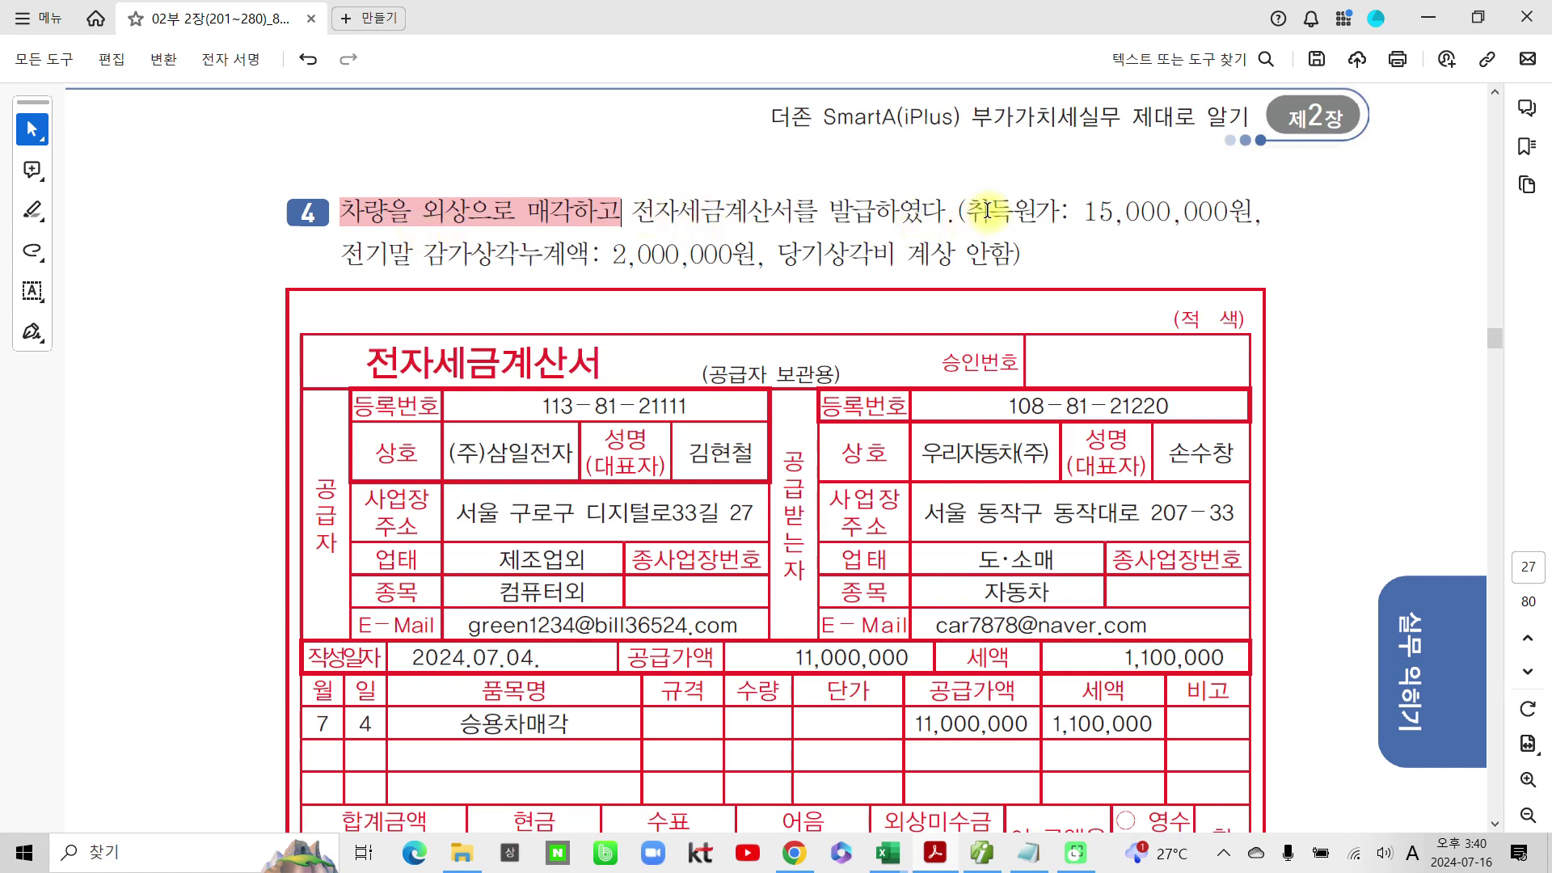
drag(988, 212, 1161, 212)
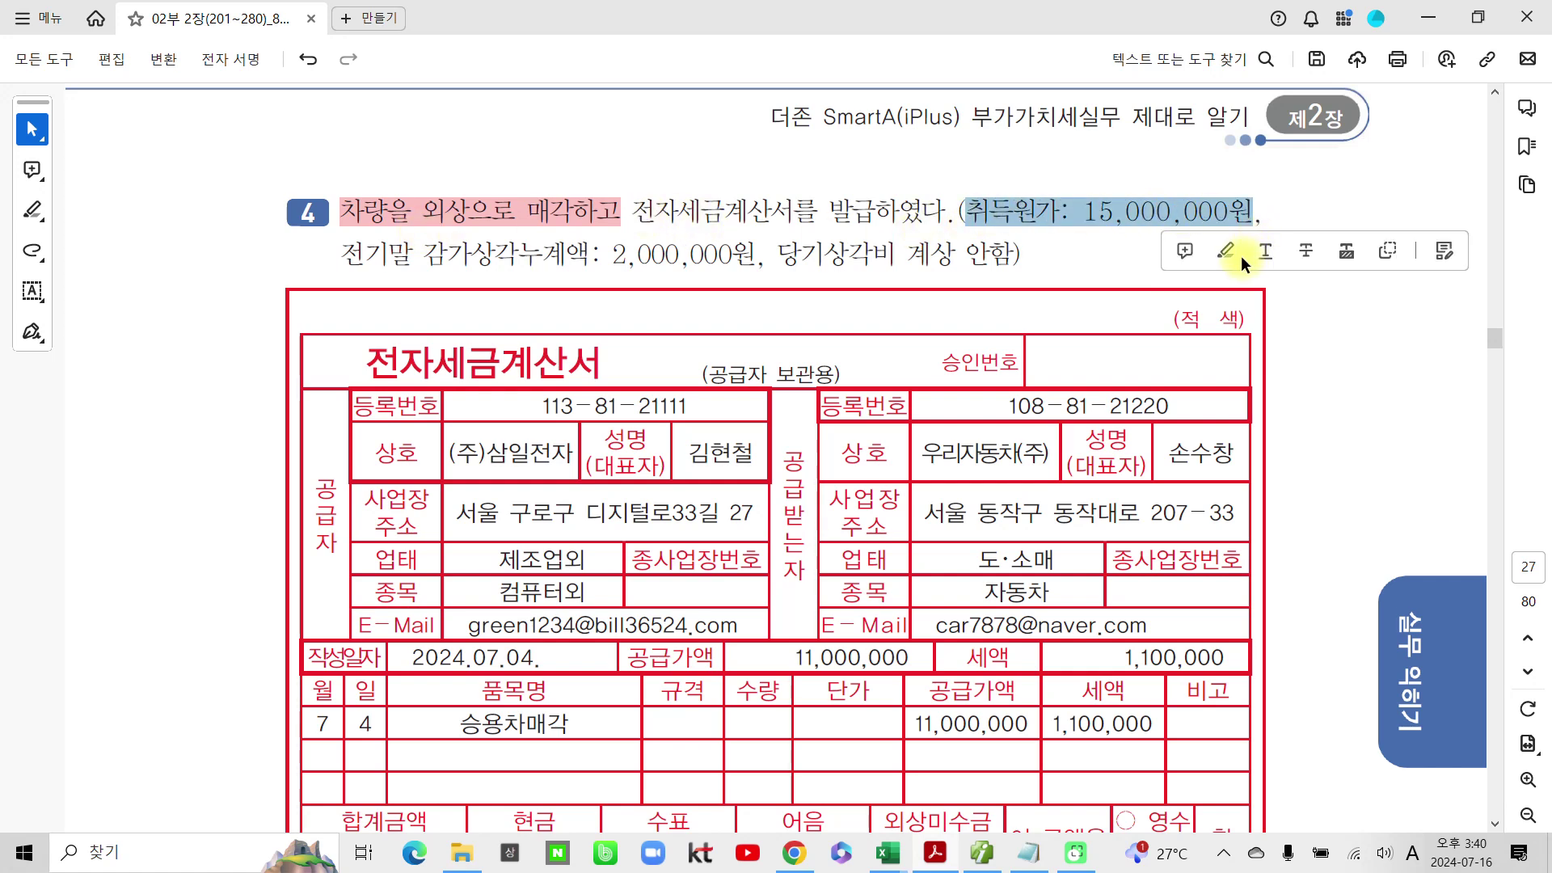
click(1284, 252)
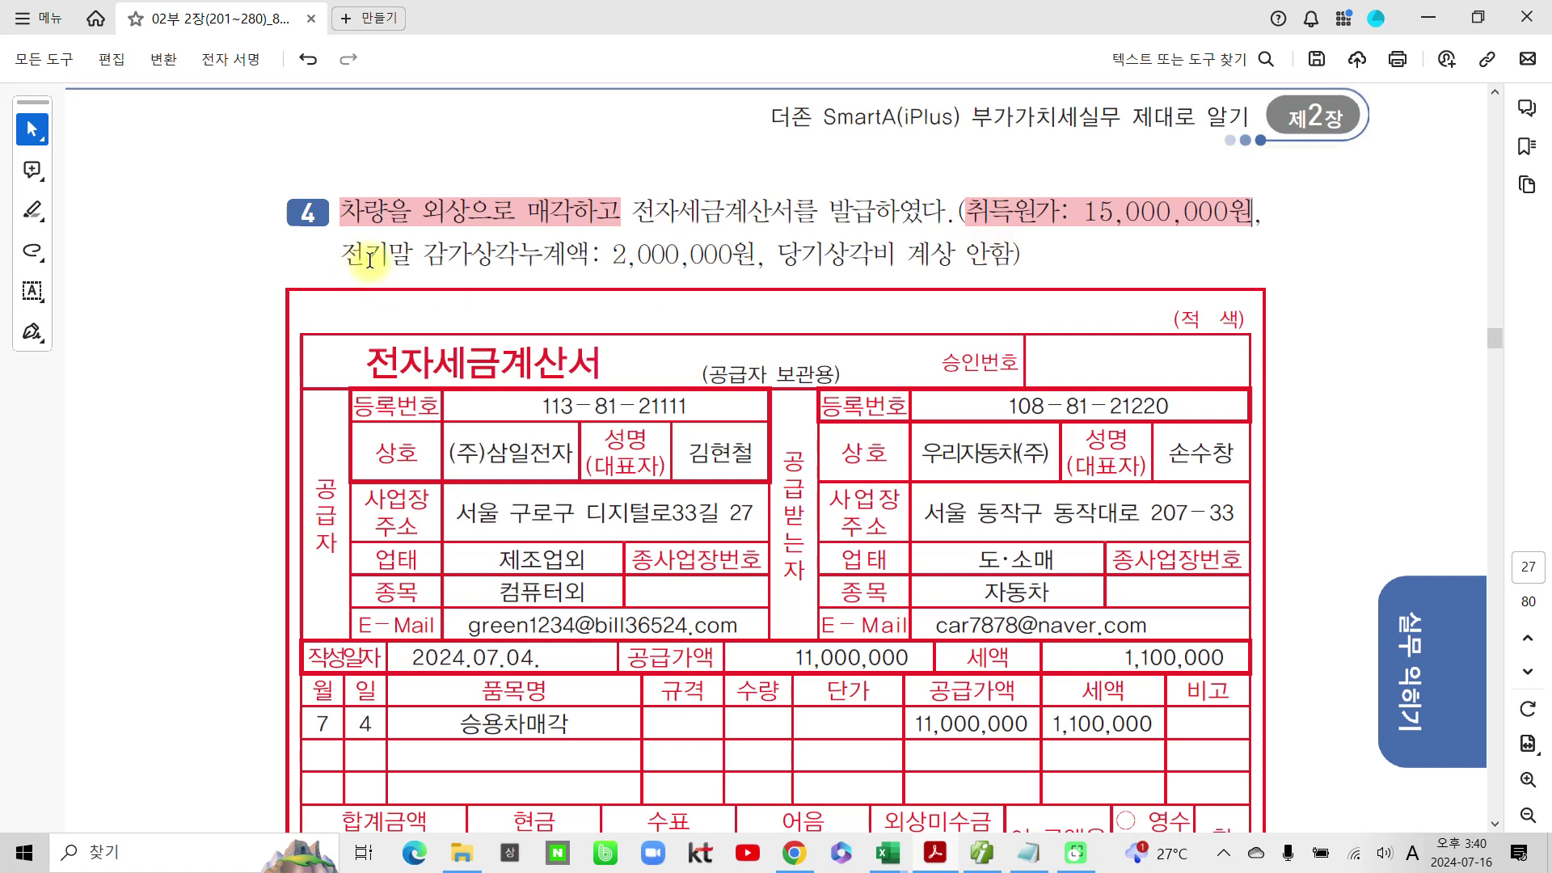
drag(766, 255, 423, 255)
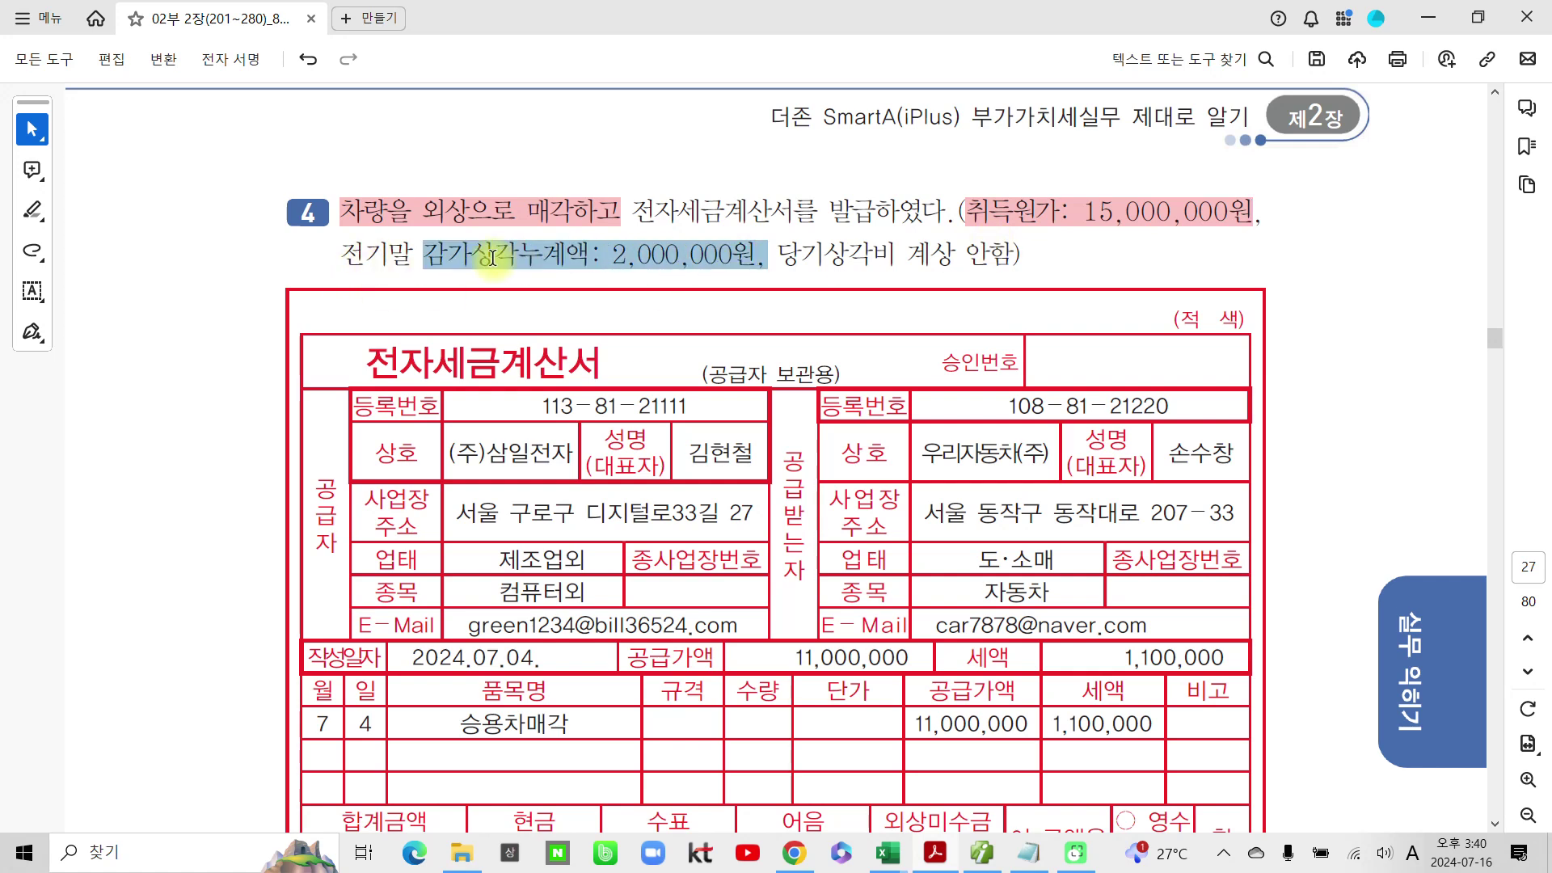
click(480, 293)
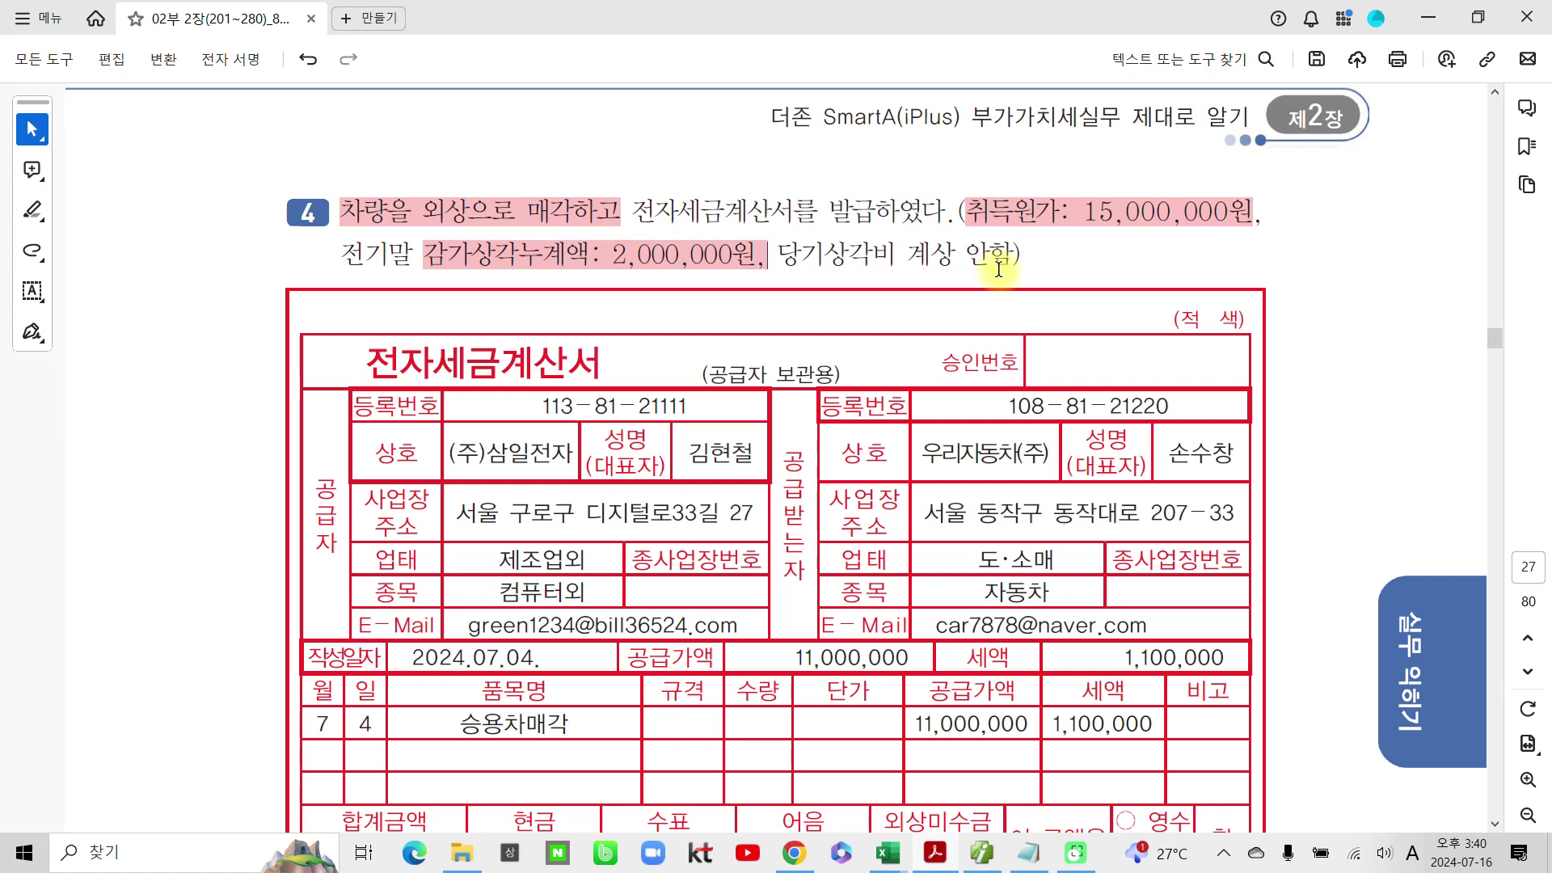
Step: Highlight the invoice's 11,000,000 supply value and 2024.07.04. date in pink
scroll(918, 412, down, 2)
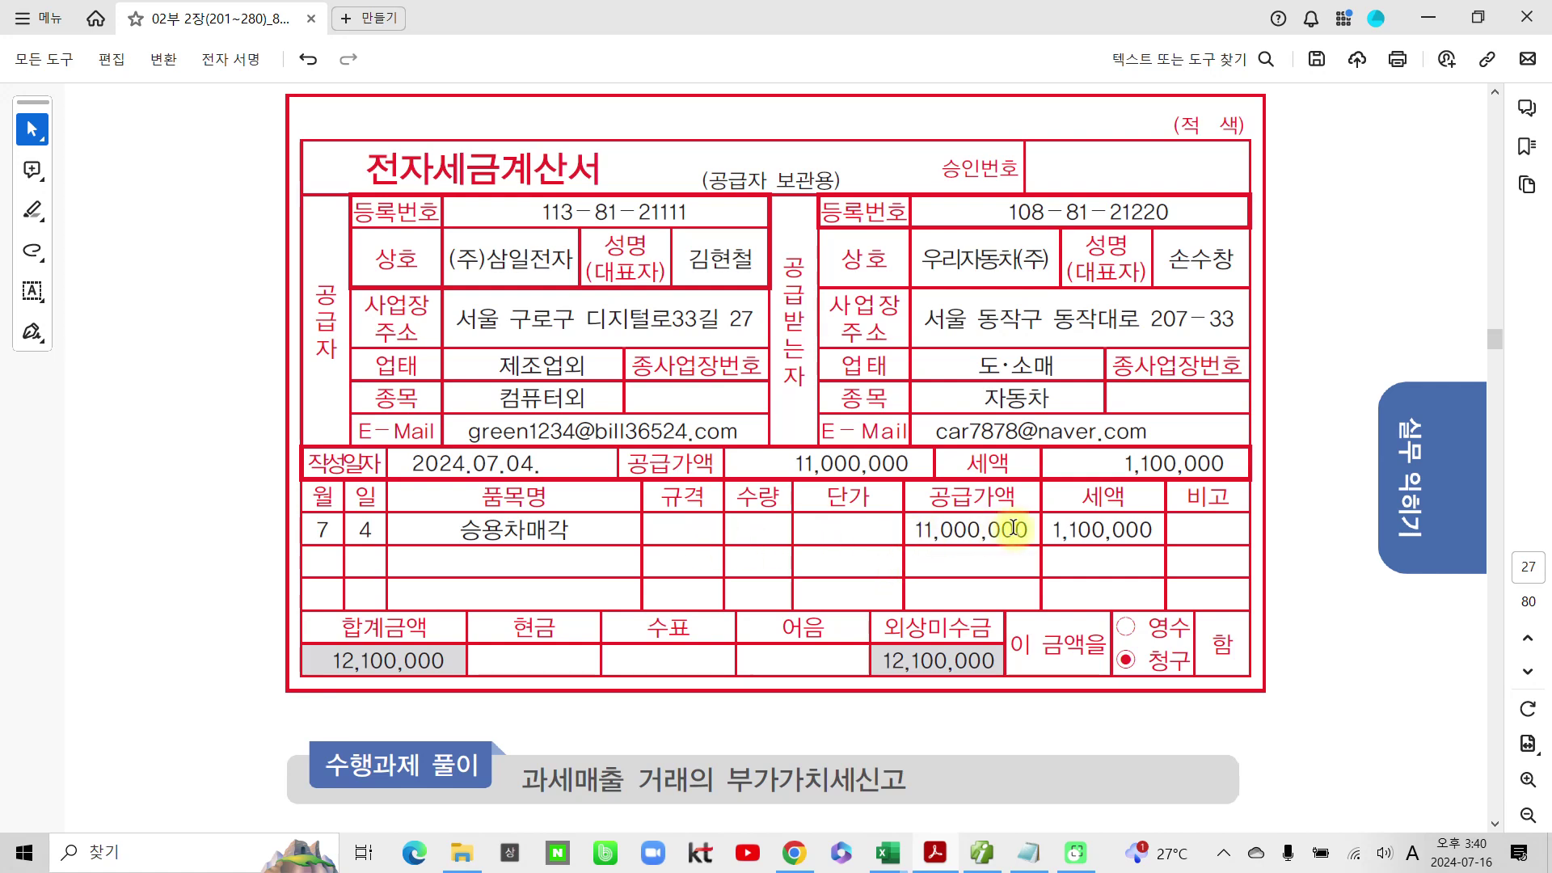
drag(1029, 531, 909, 532)
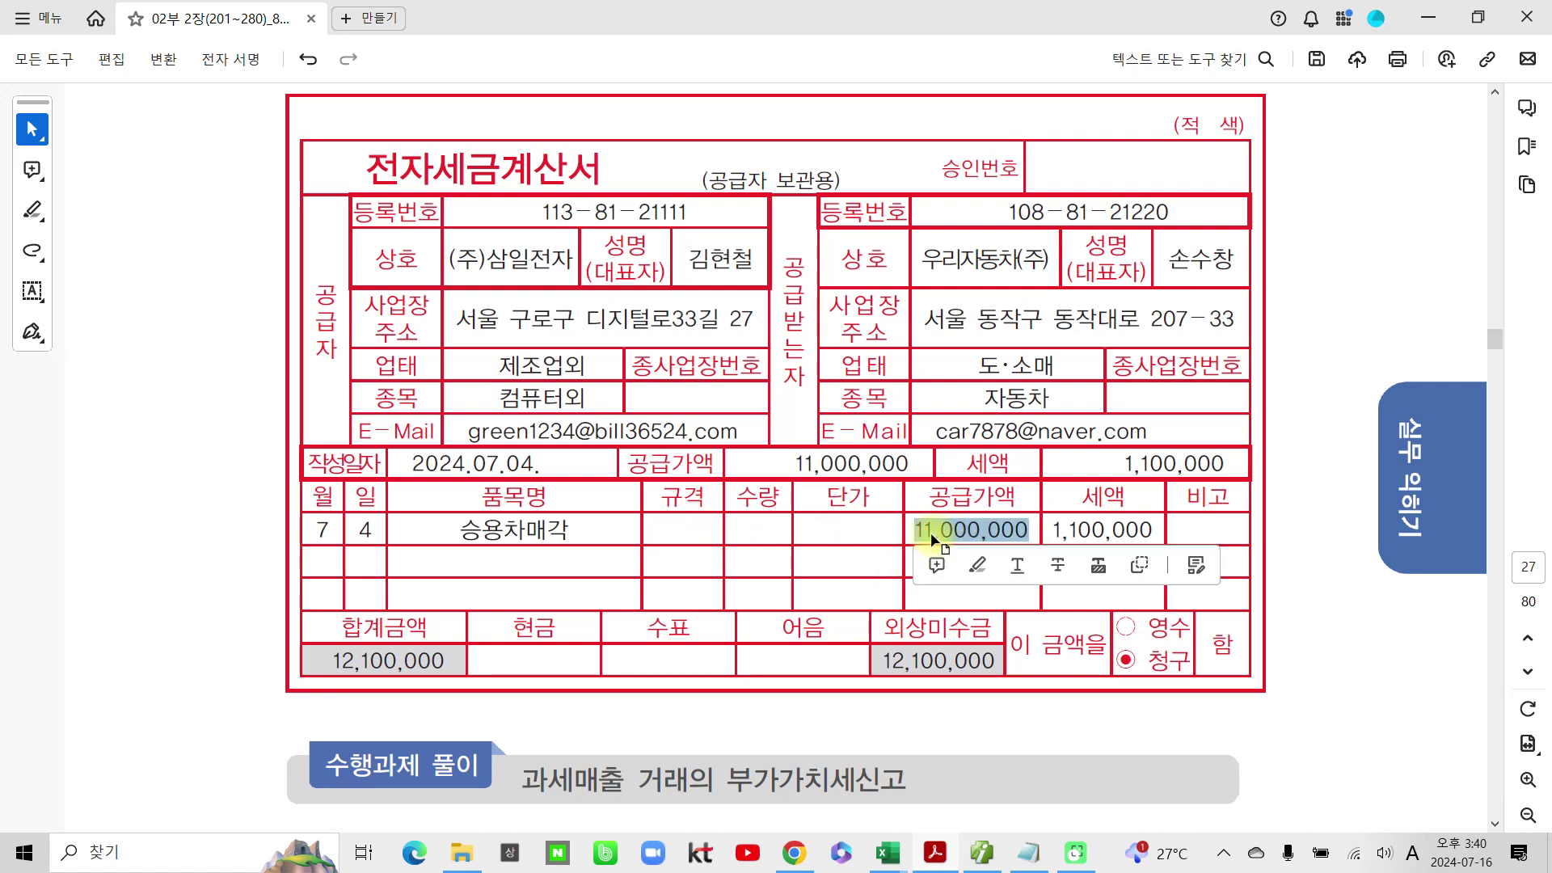
click(981, 561)
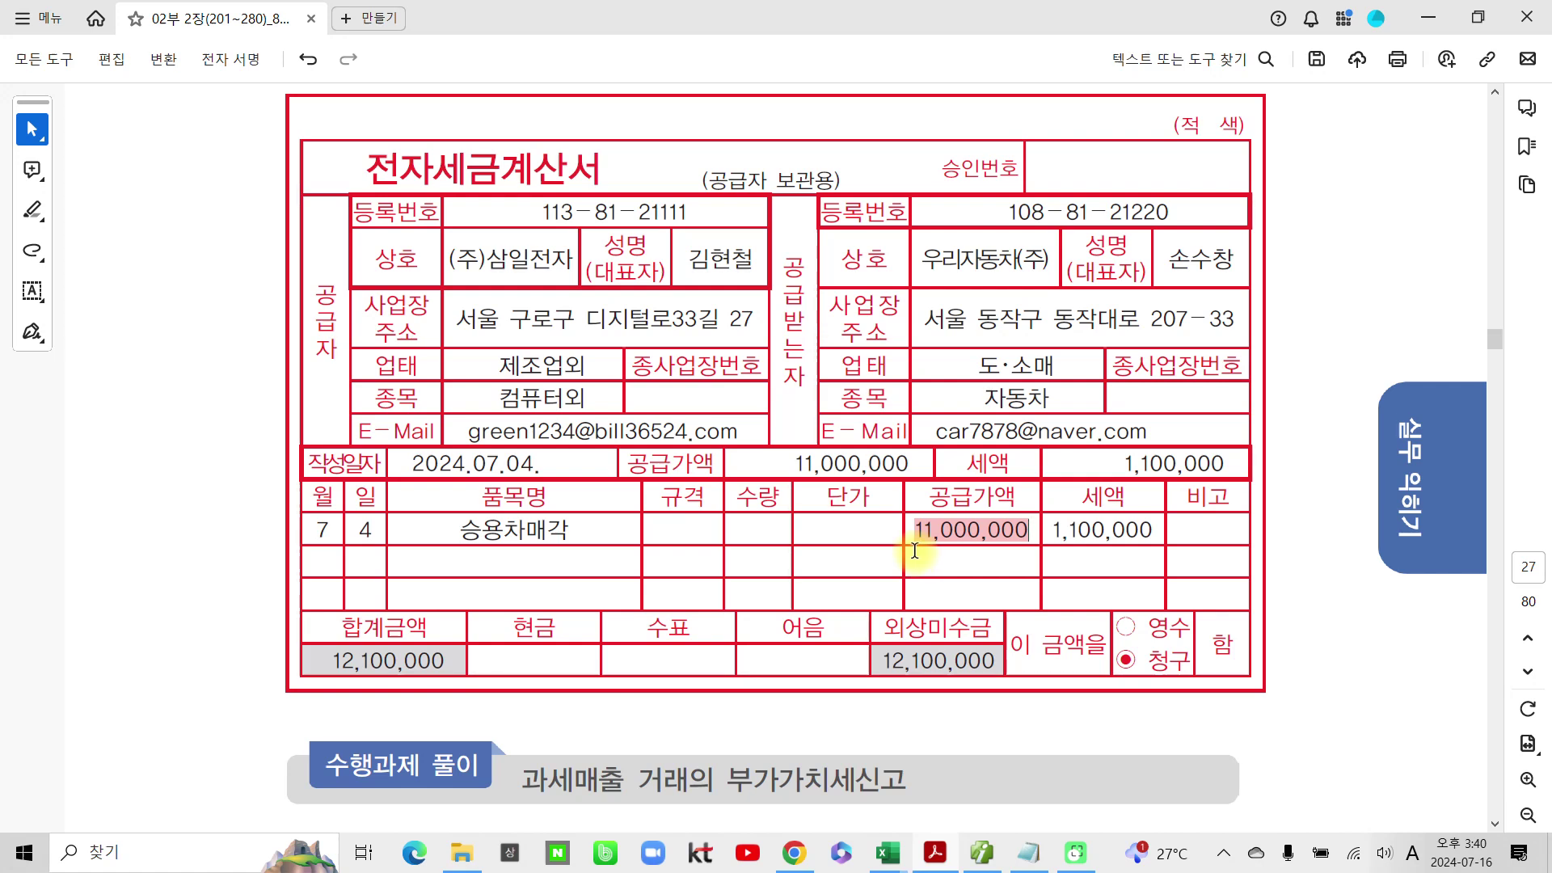
scroll(788, 560, up, 2)
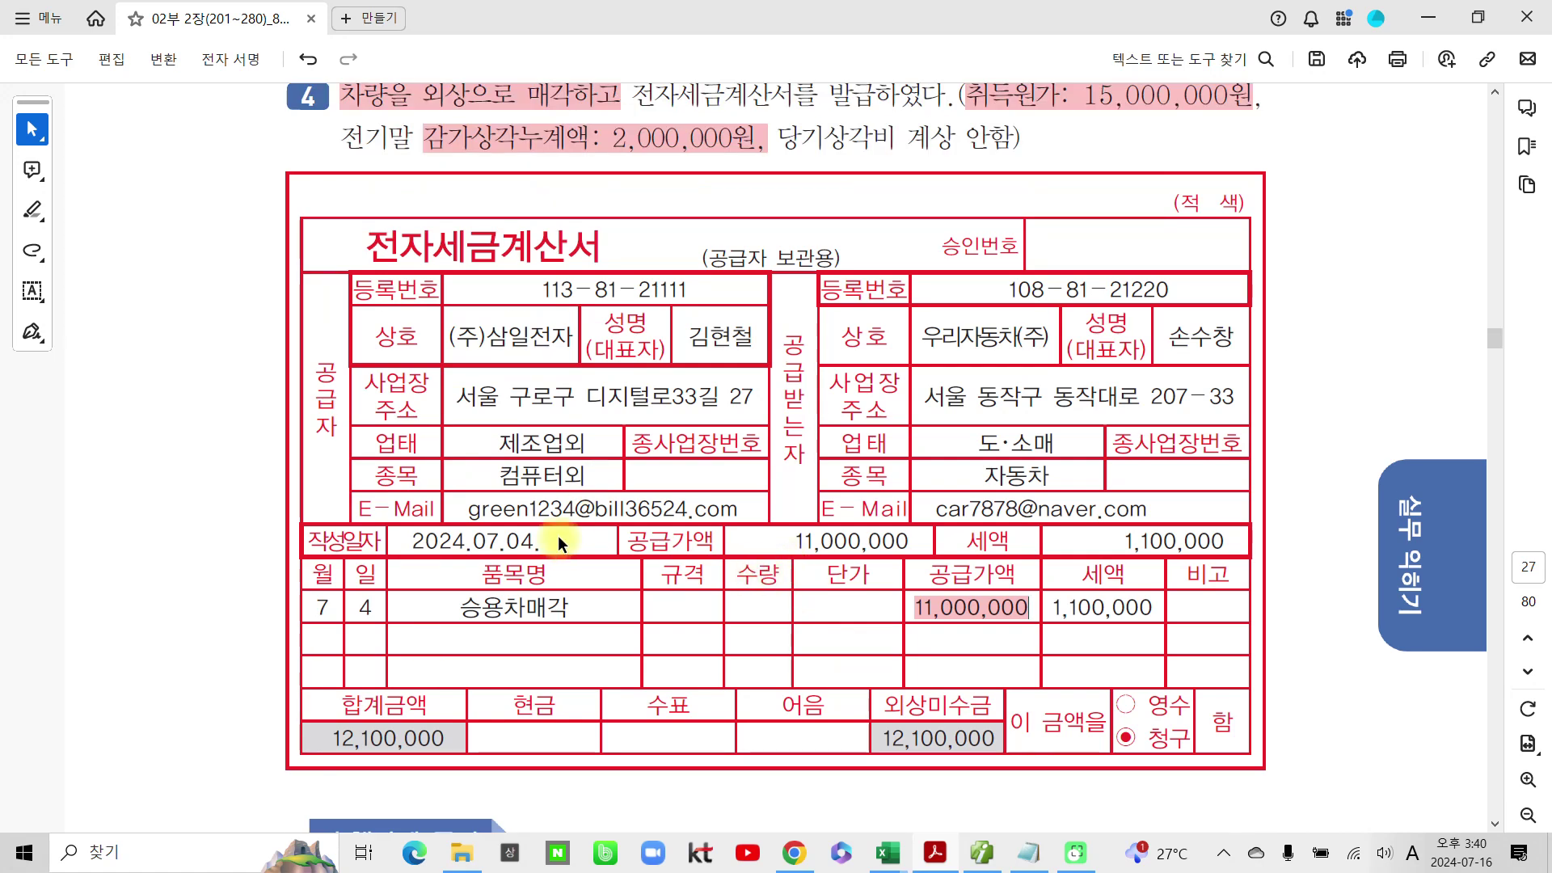
scroll(579, 524, up, 1)
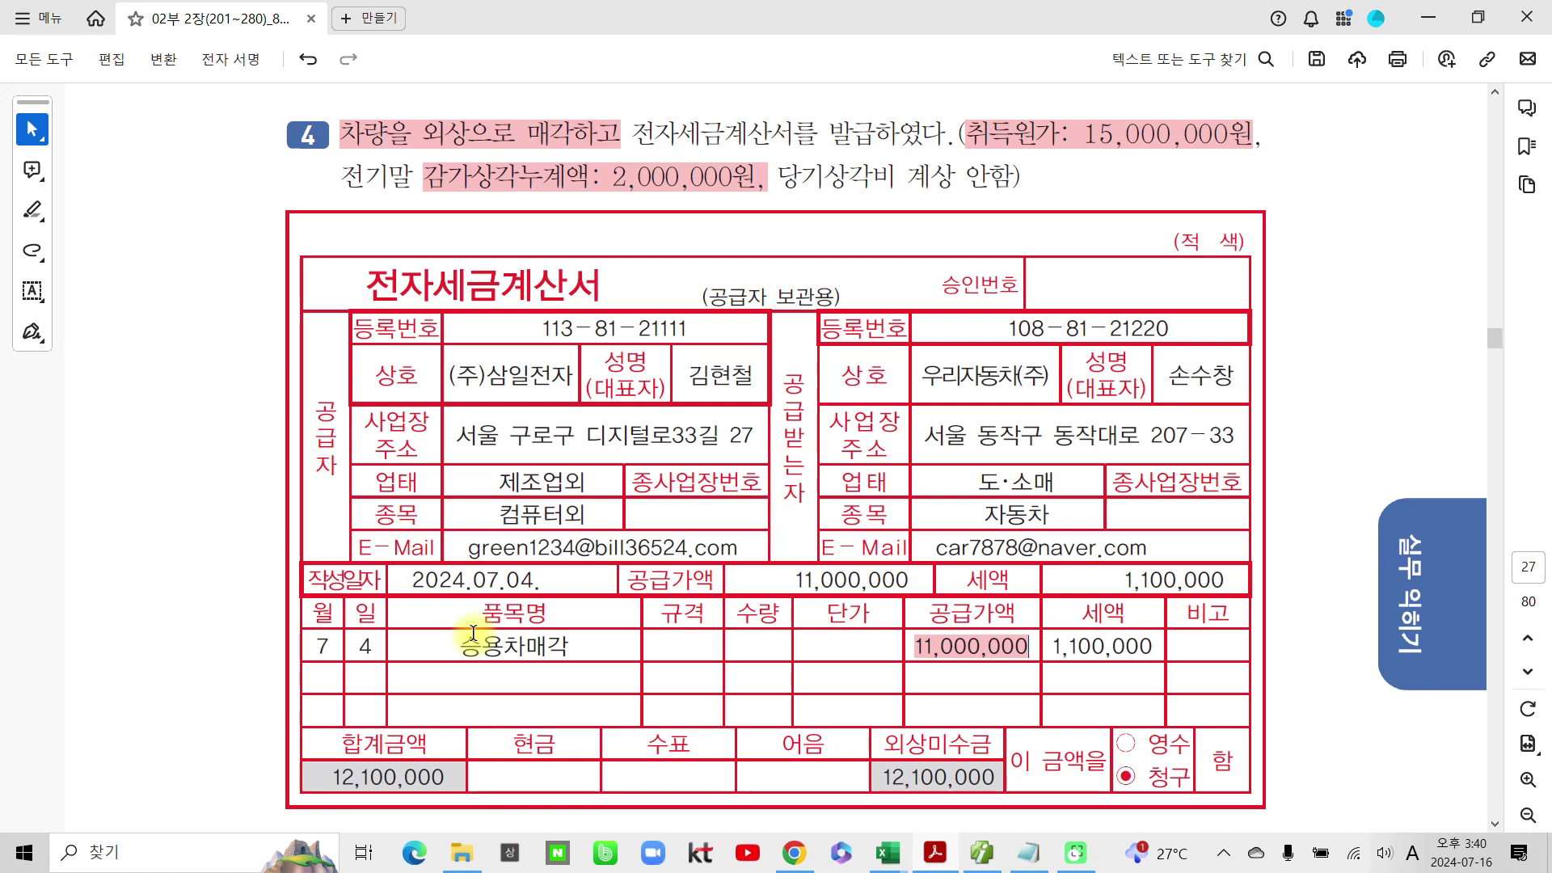
drag(544, 579, 408, 582)
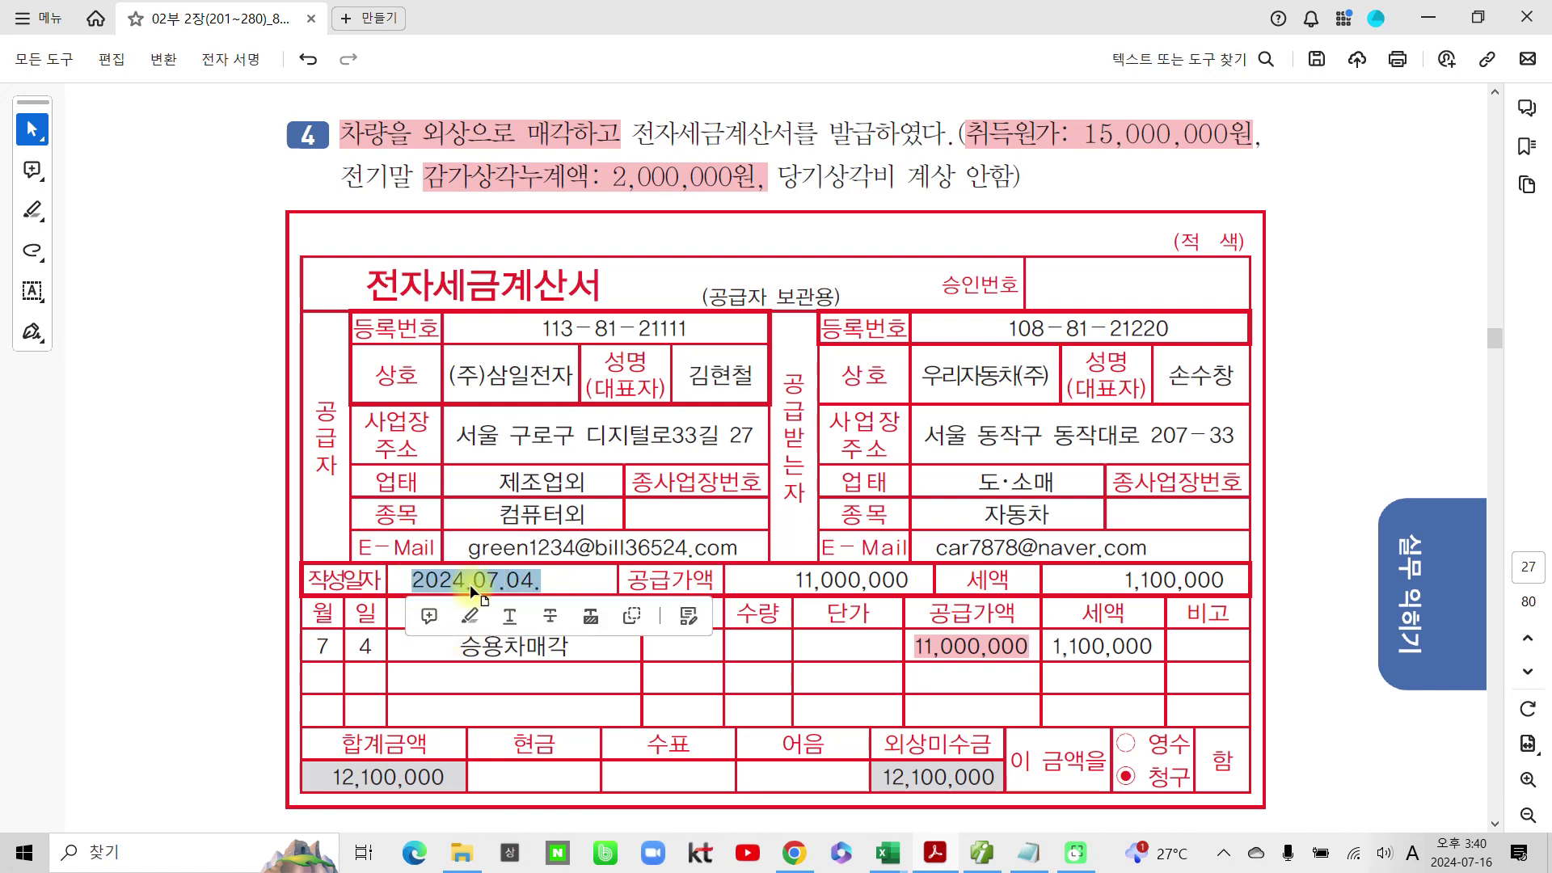
click(469, 616)
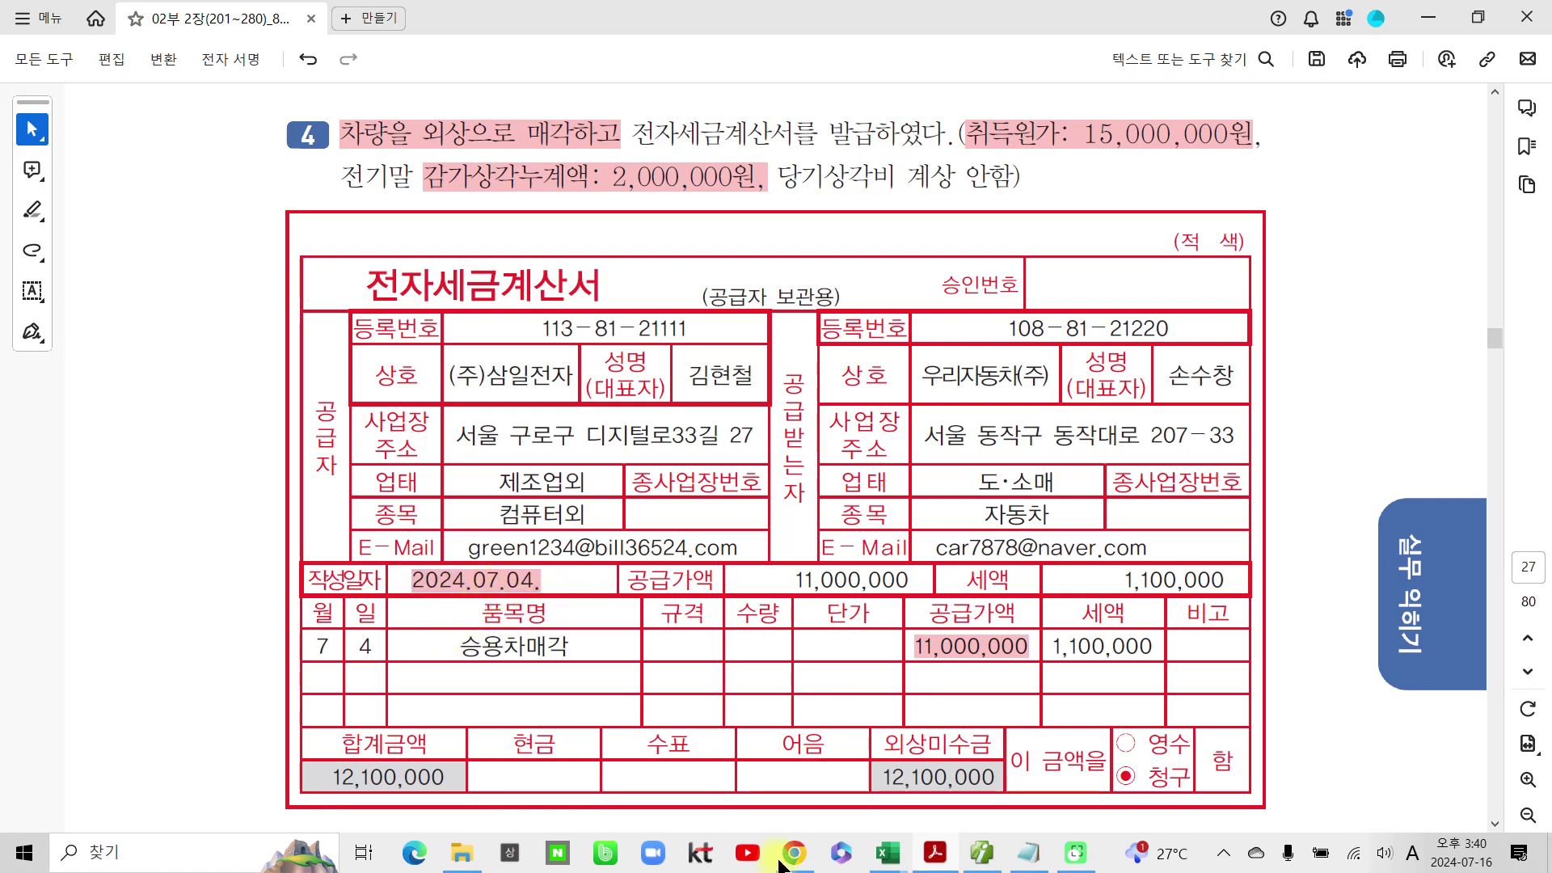
click(982, 853)
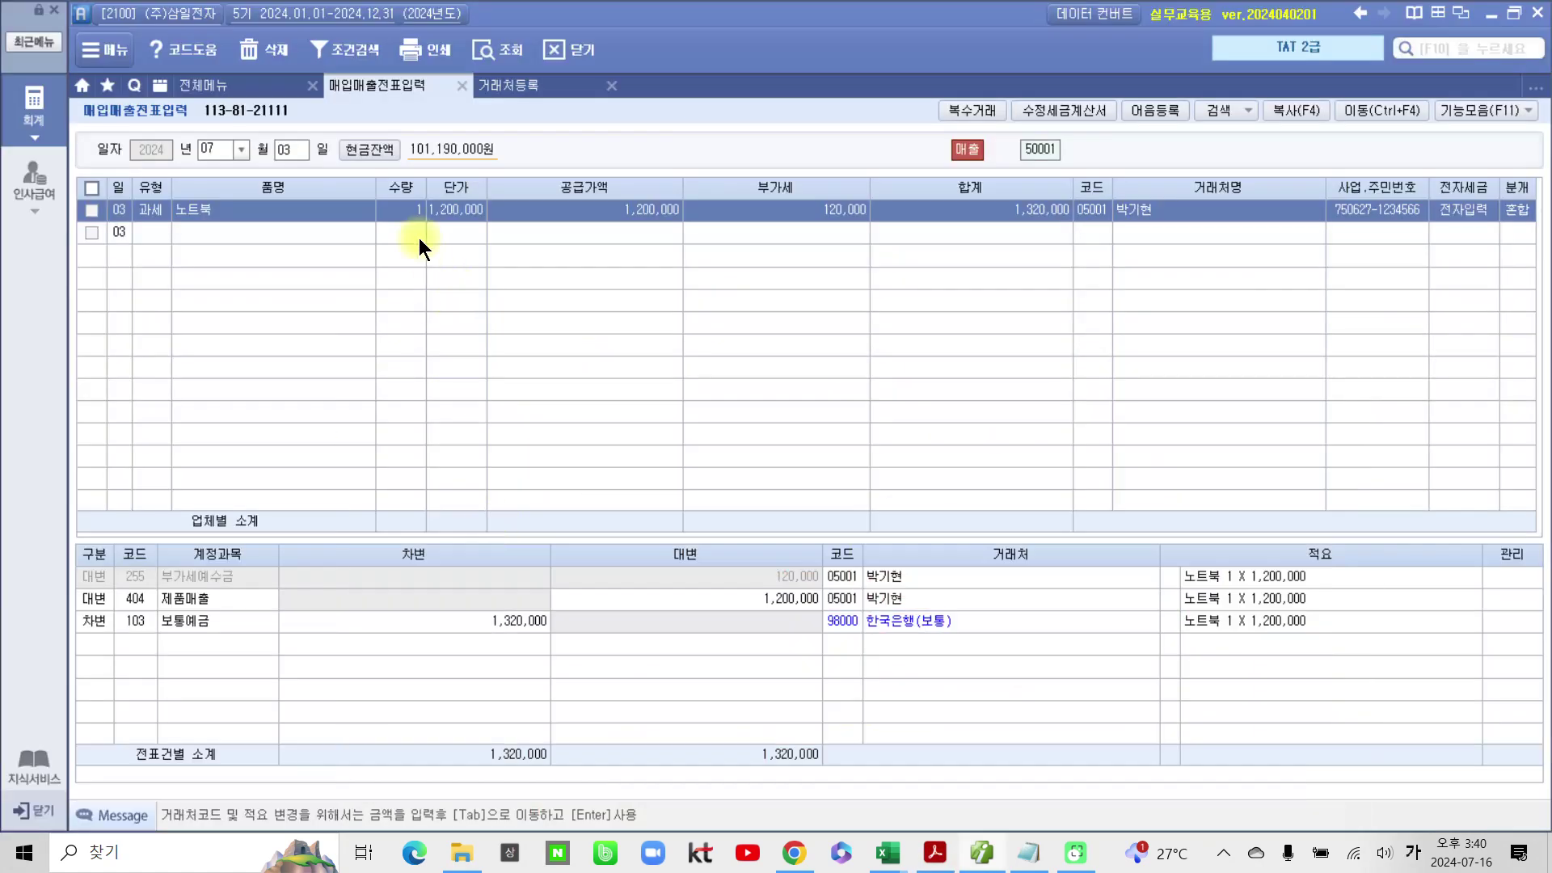
Step: Start a day-04 taxable (type 11) voucher for 승용차매각 with 11,000,000 supply value
click(296, 147)
text(4)
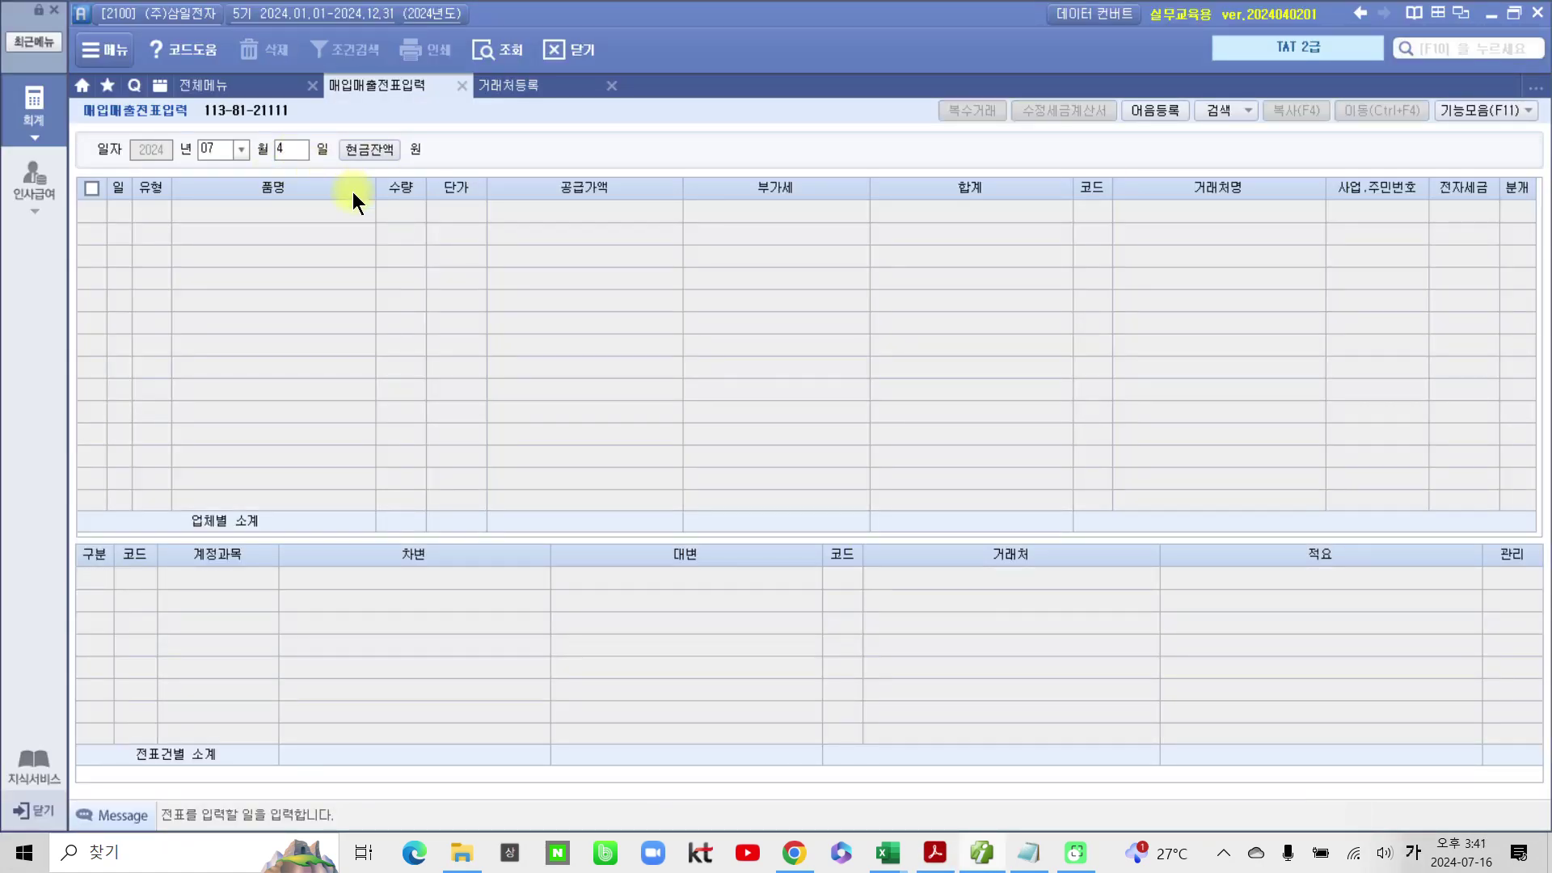
key(Return)
key(Return)
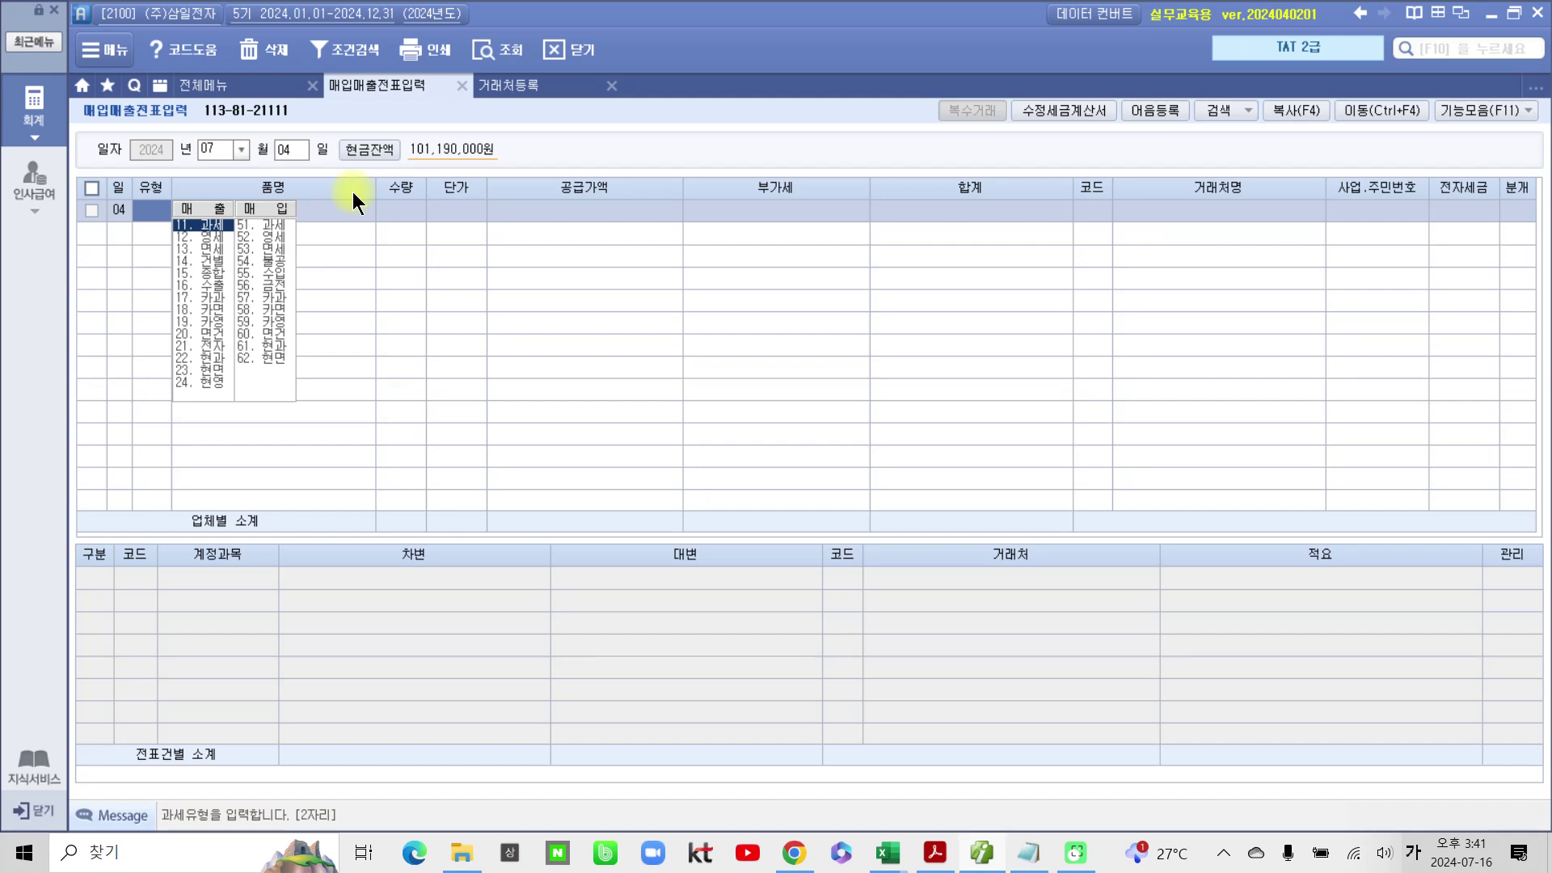
text(11)
key(Return)
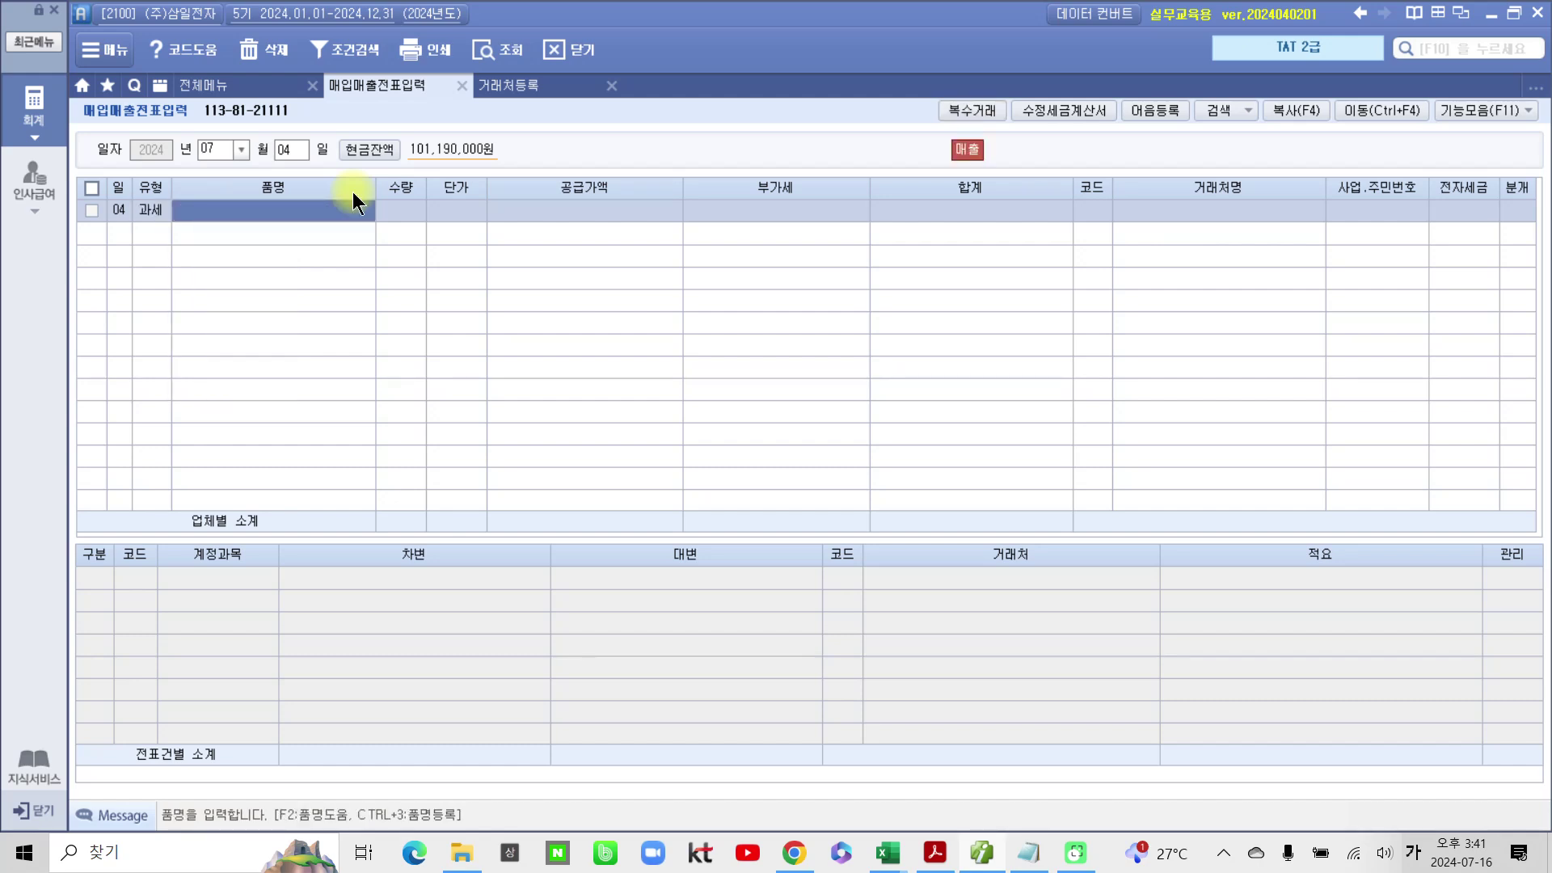
text(승용차매각)
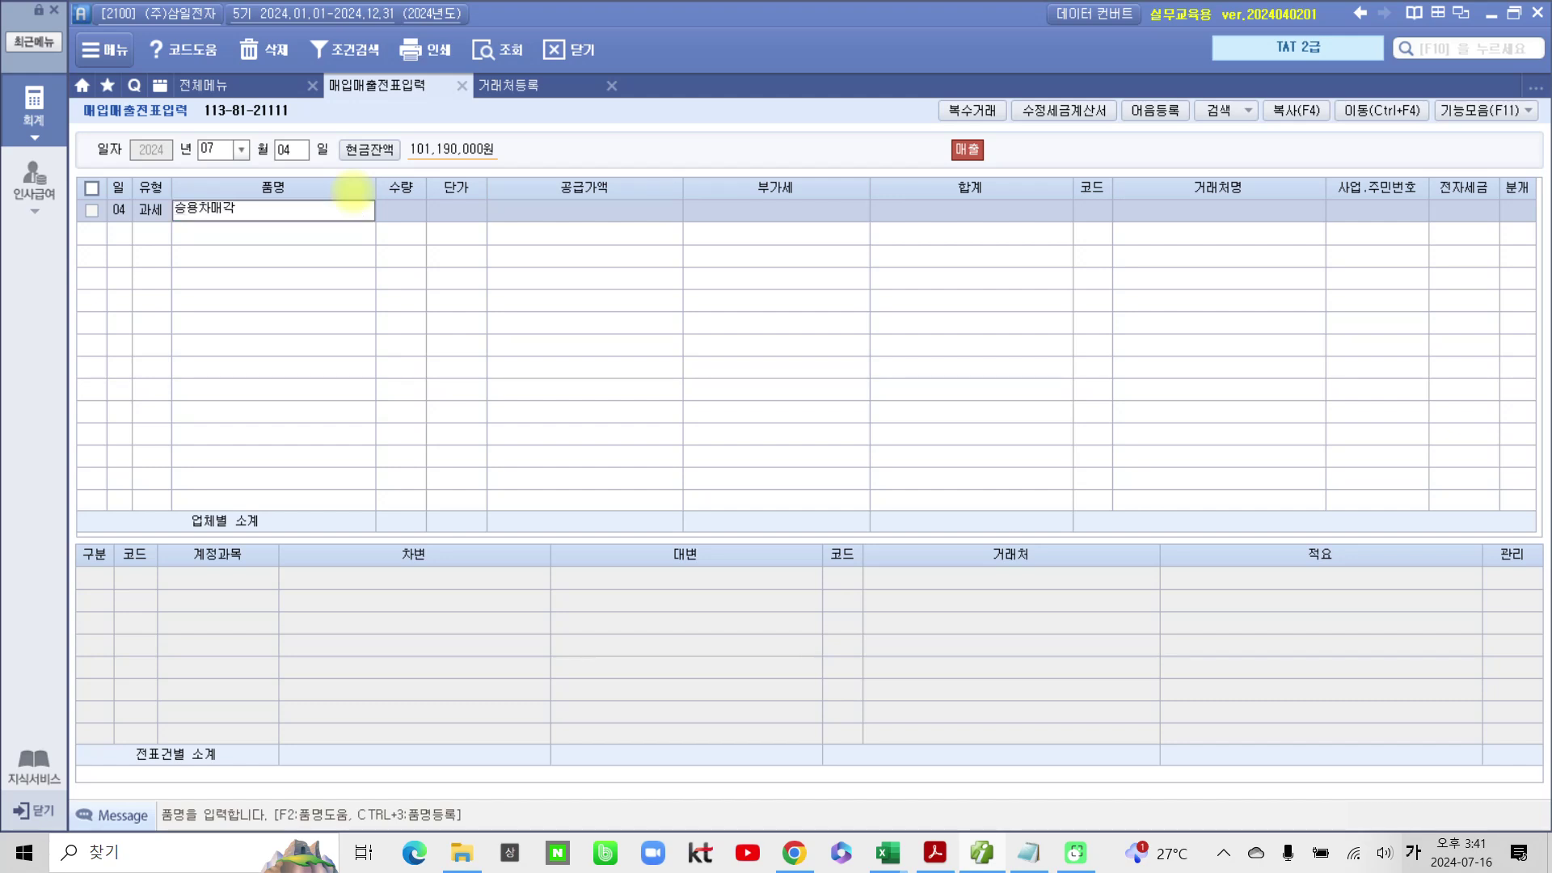
key(Return)
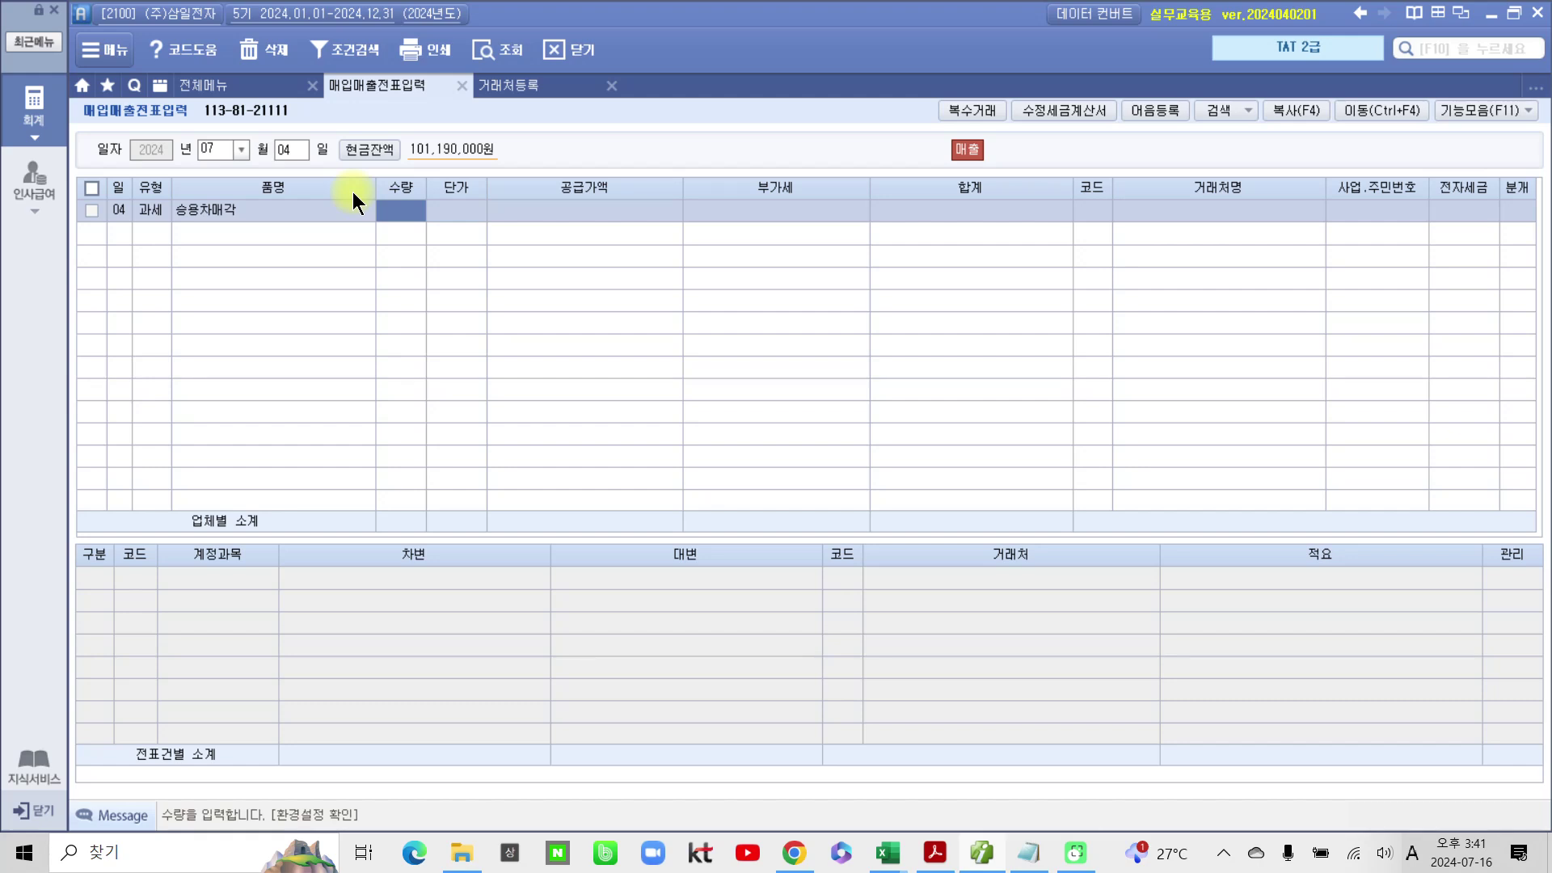
key(Return)
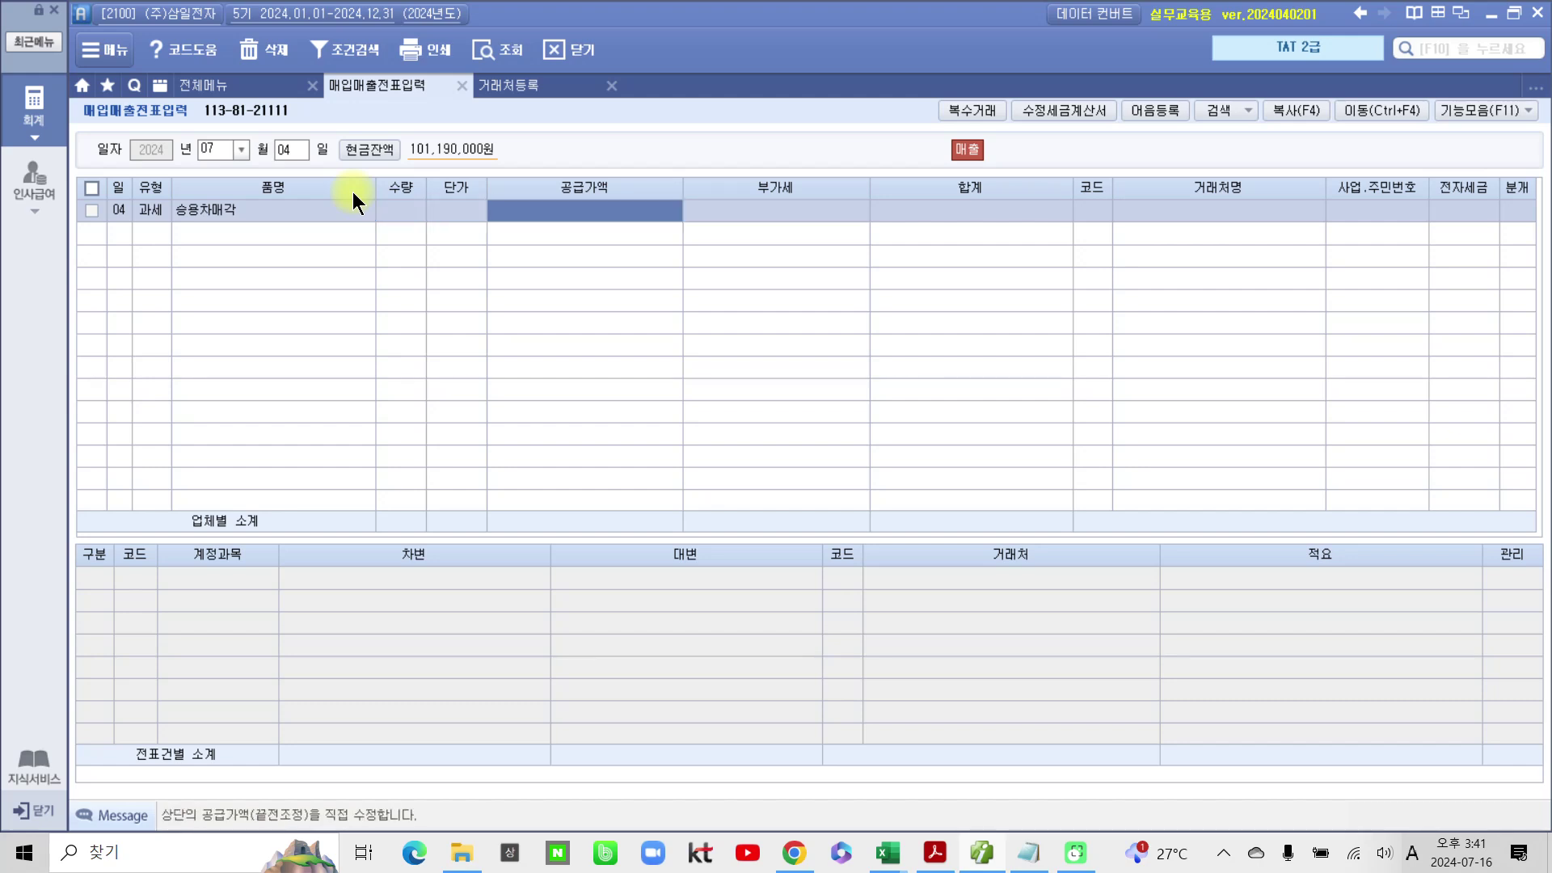
text(11,000,000)
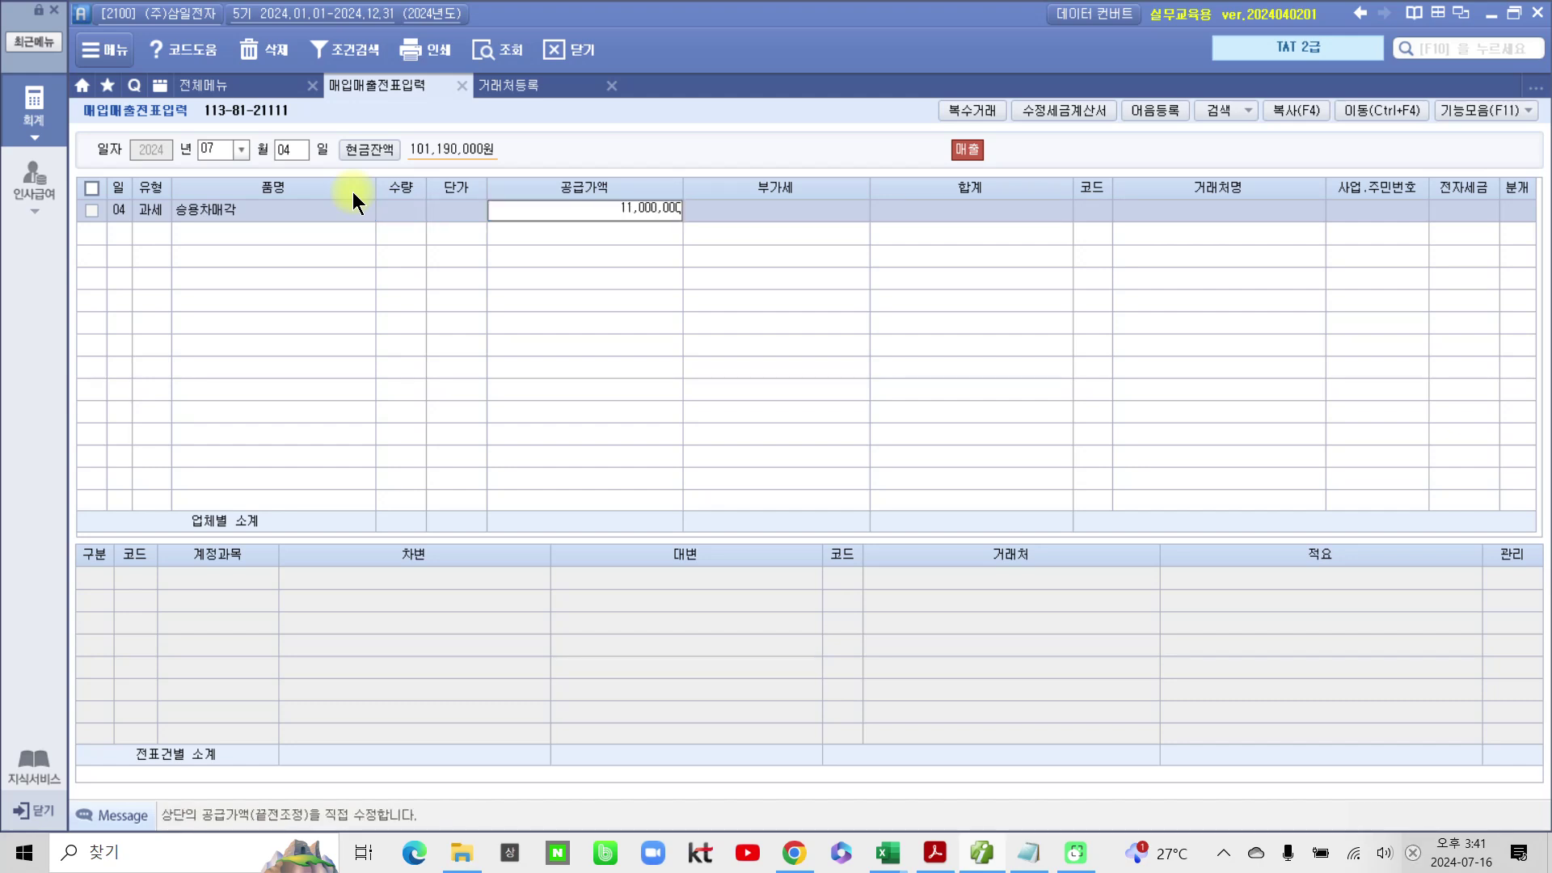
key(Return)
Step: Set customer 우리자동차(주), electronic invoice (1), and mixed journal (3)
key(Return)
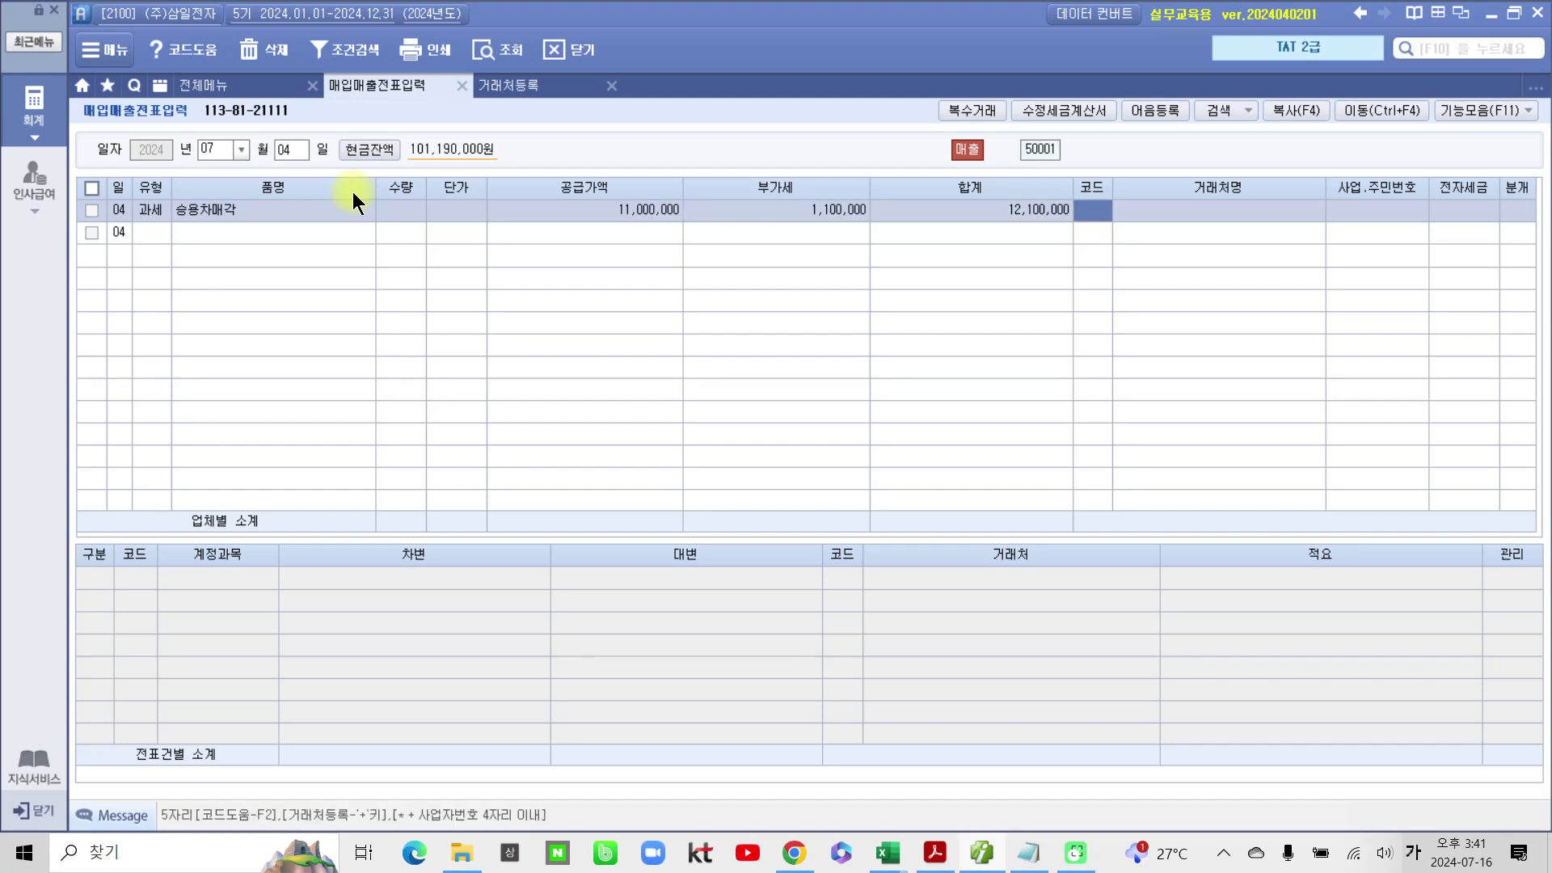
text(우리)
key(Return)
key(Return)
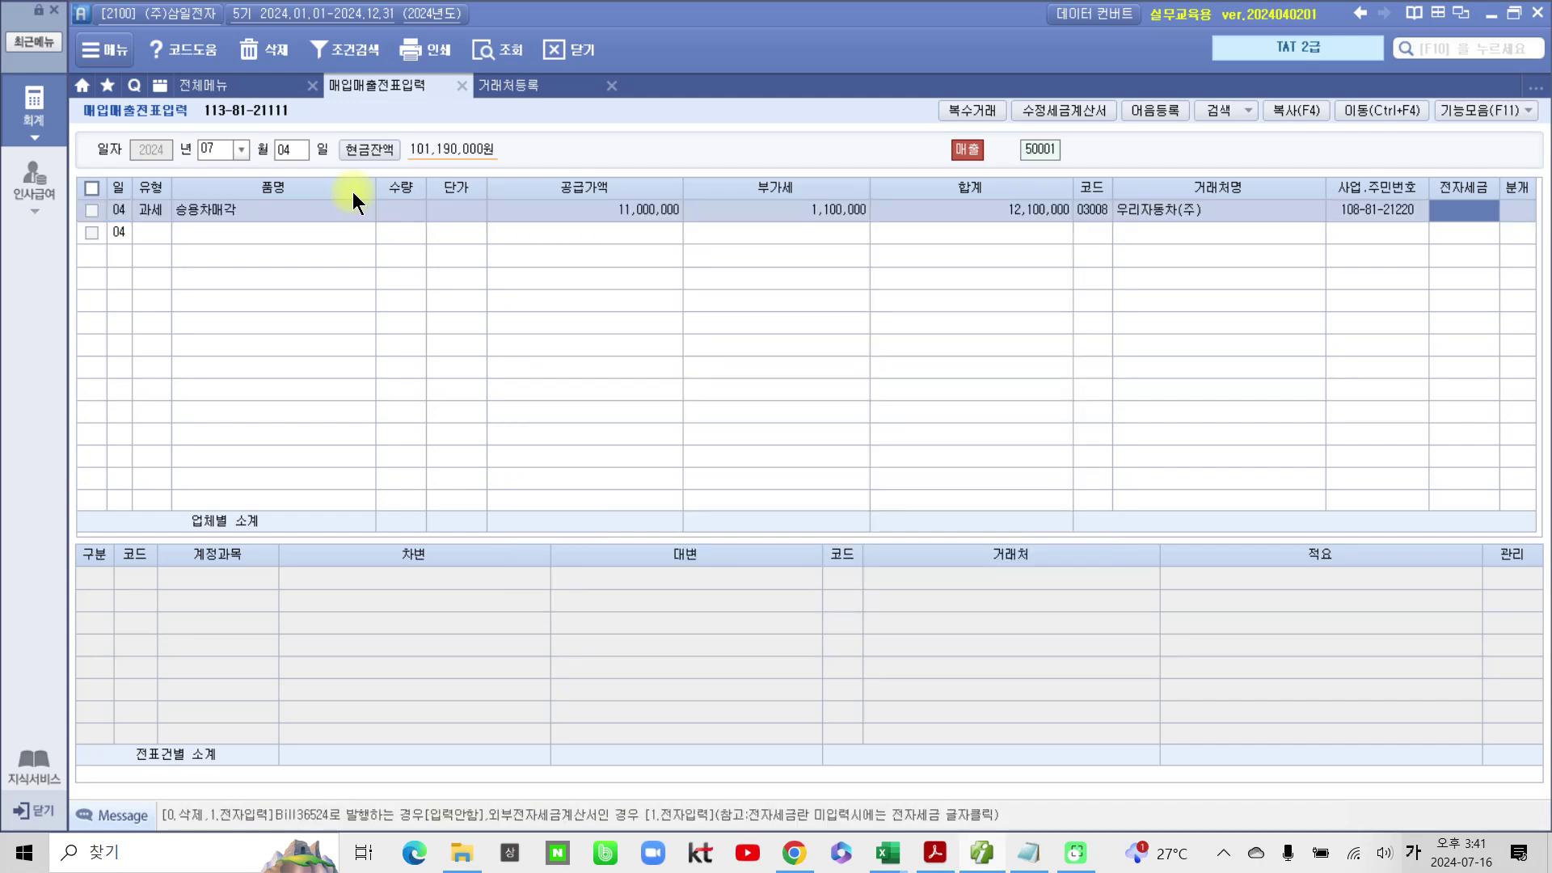
text(1)
key(Return)
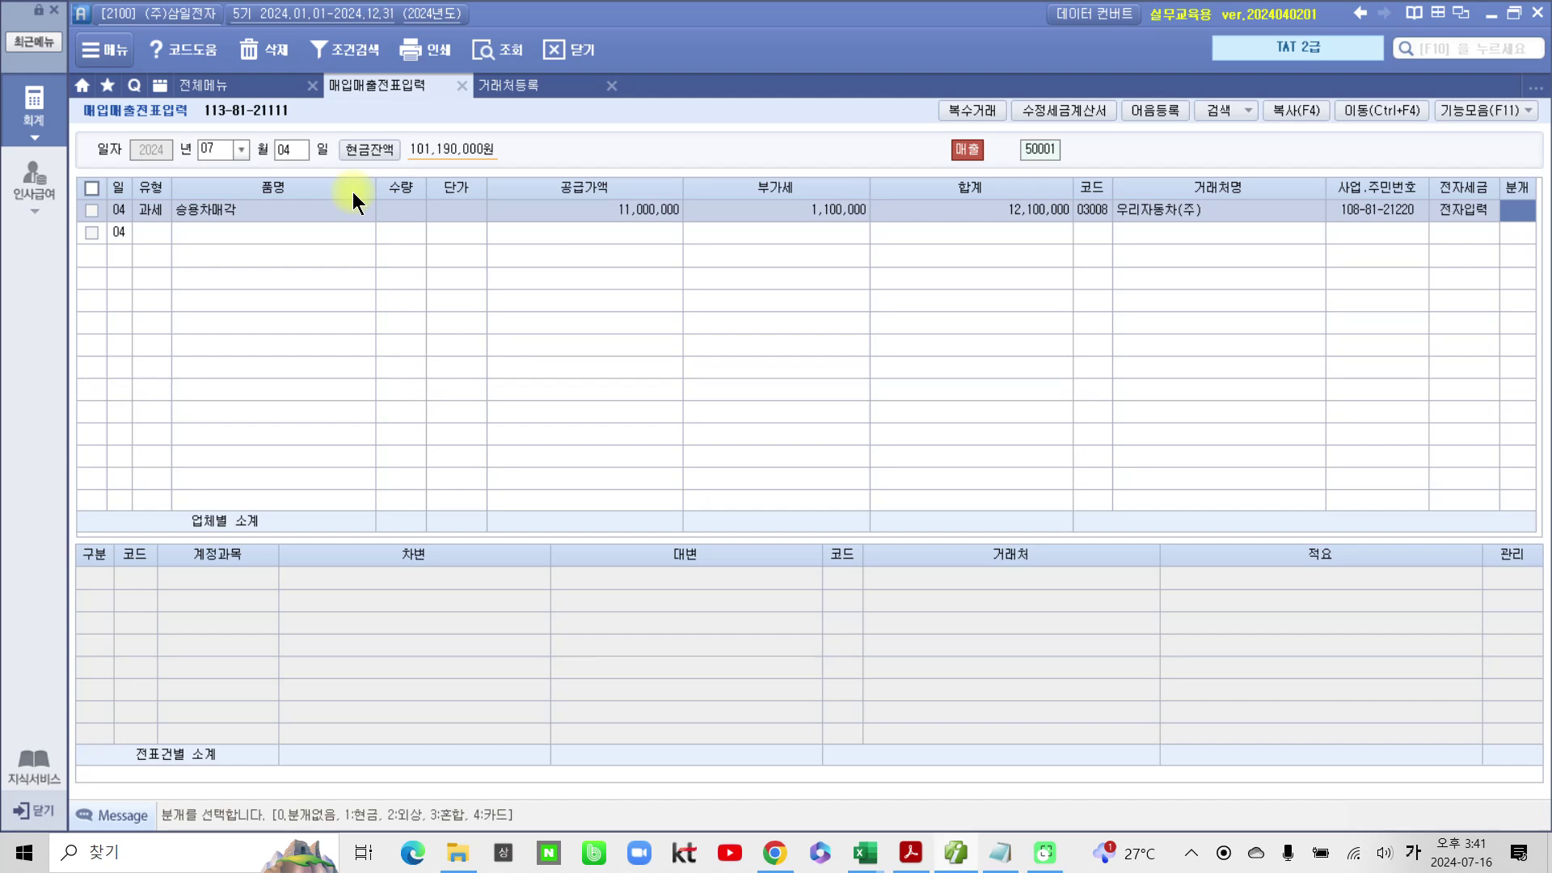
text(3)
key(Return)
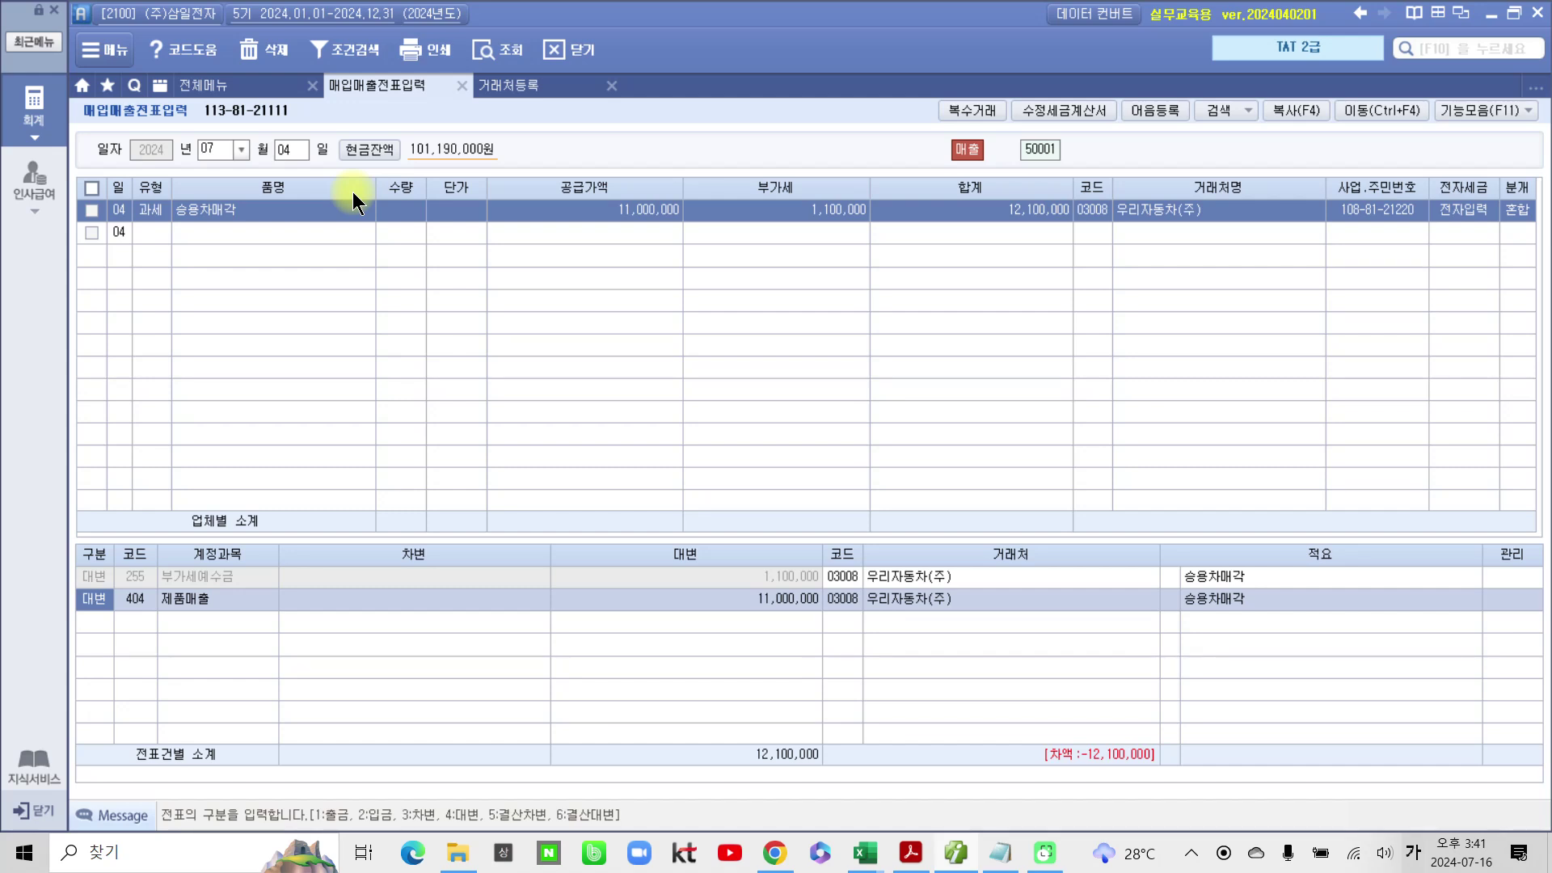
Step: Change the credit account to 208 차량운반구 with 15,000,000
key(Return)
text(차량)
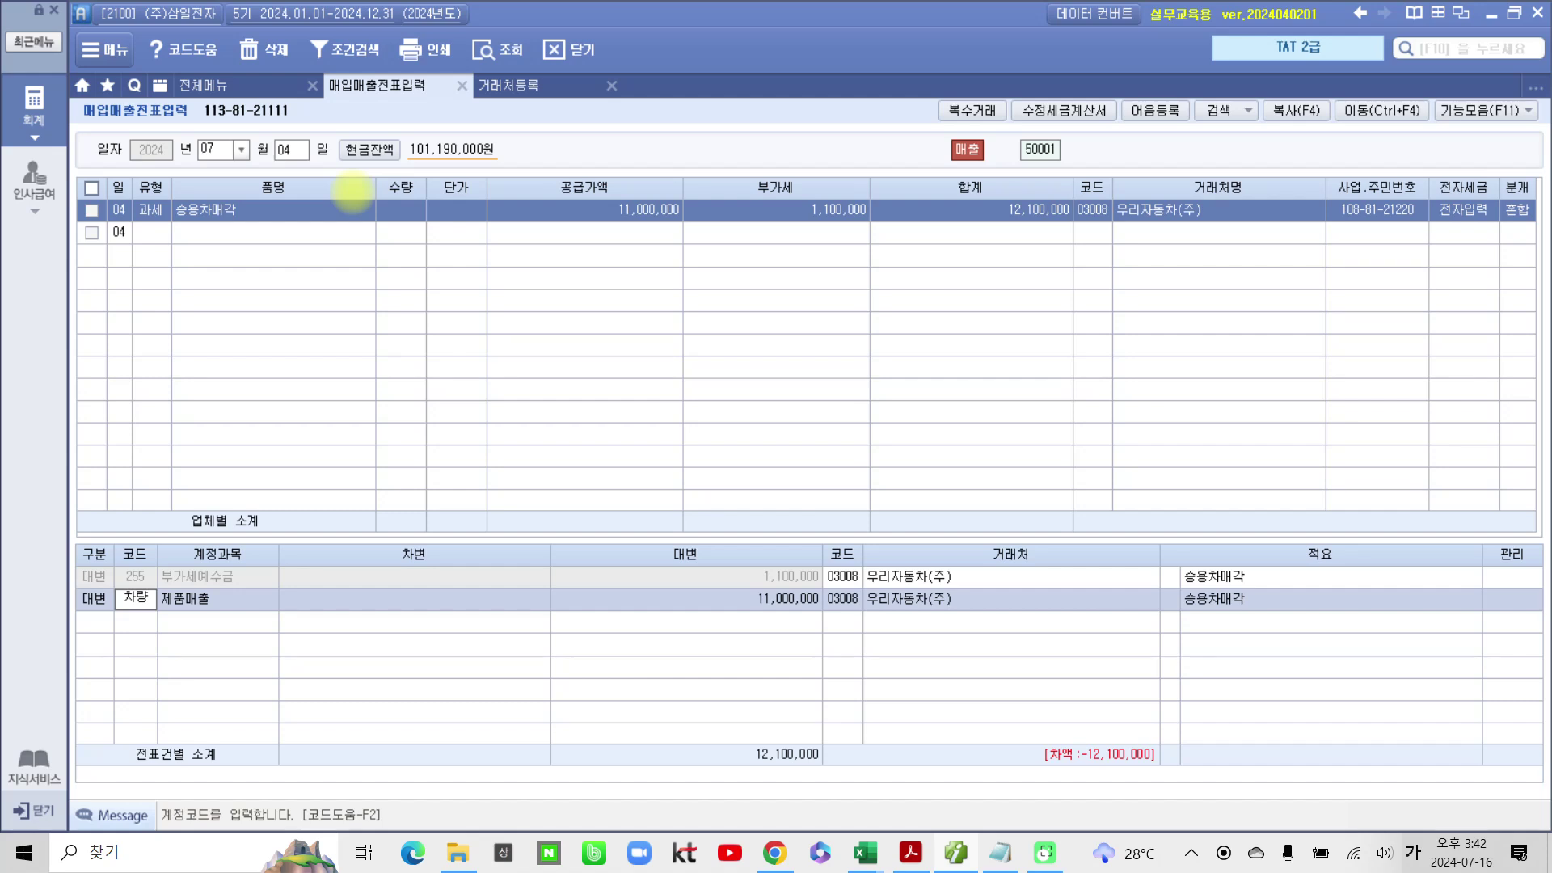
key(Return)
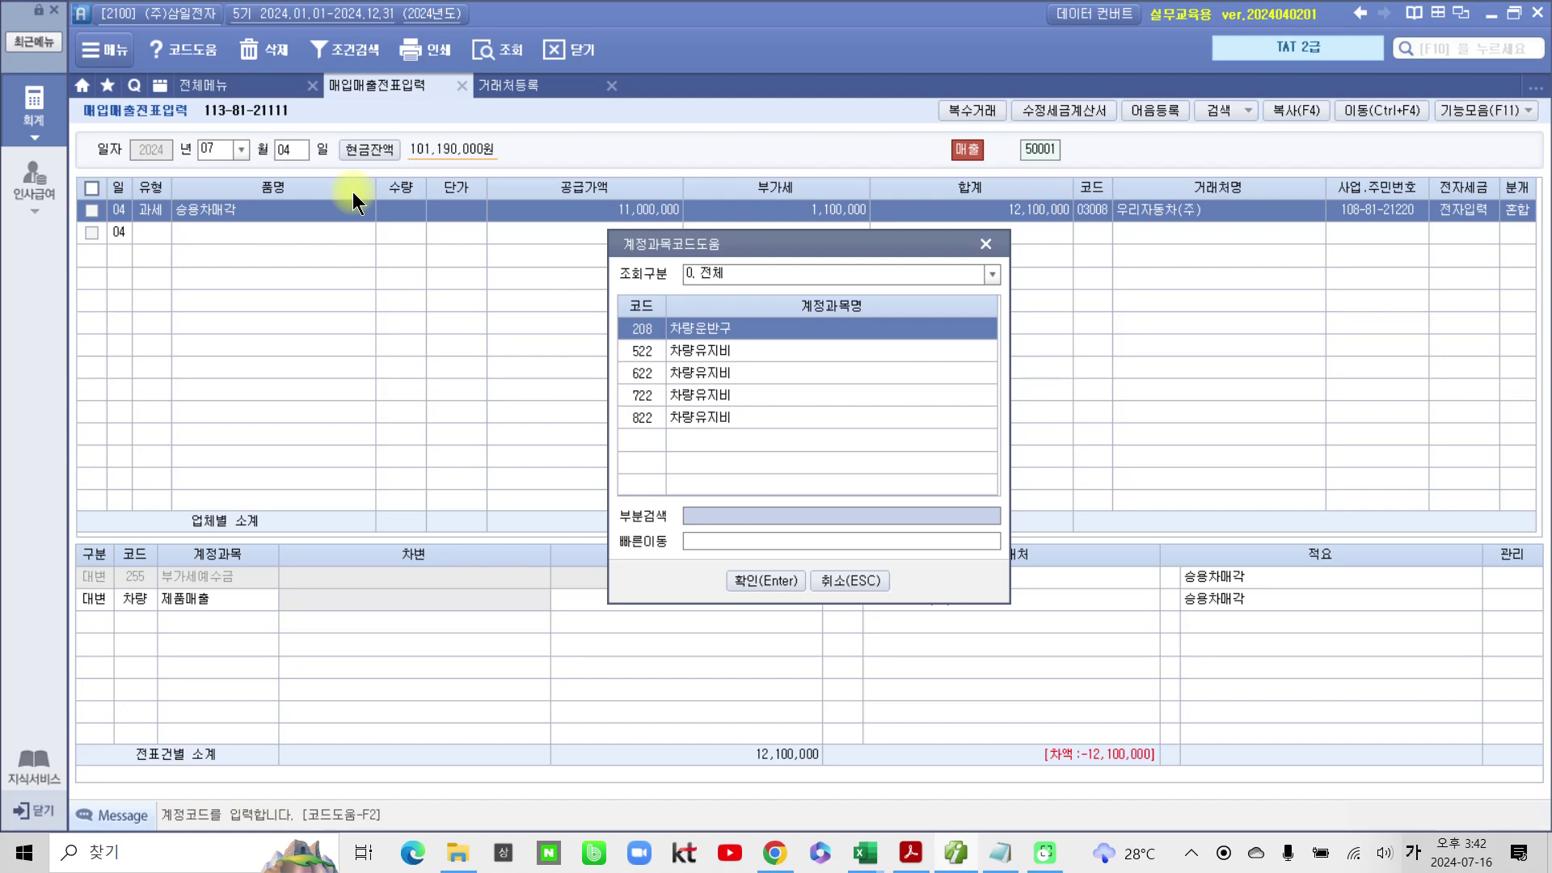
key(Return)
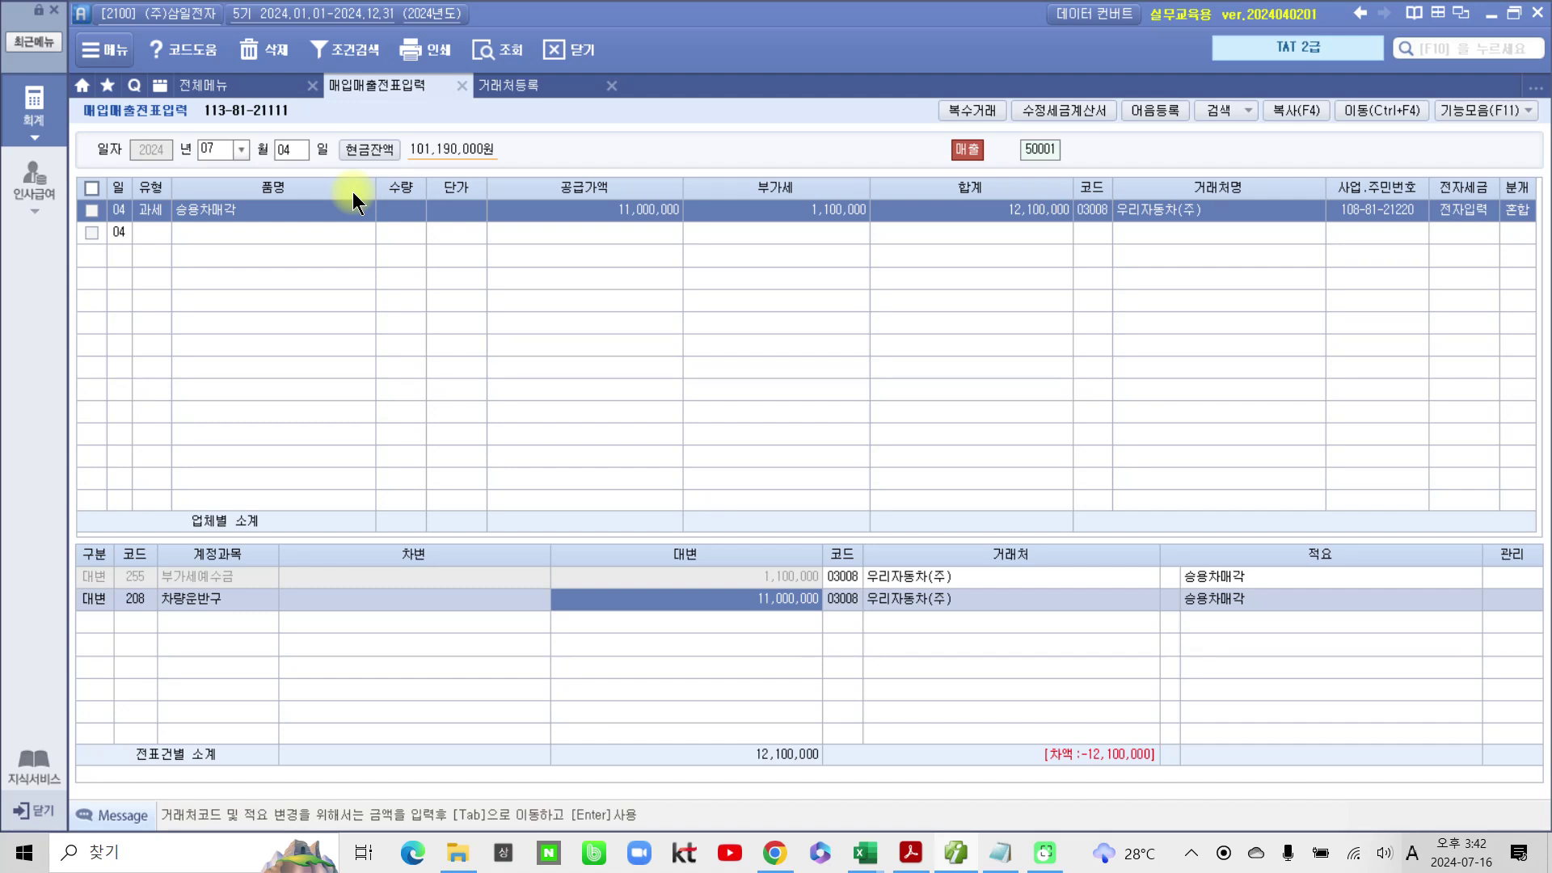
text(1)
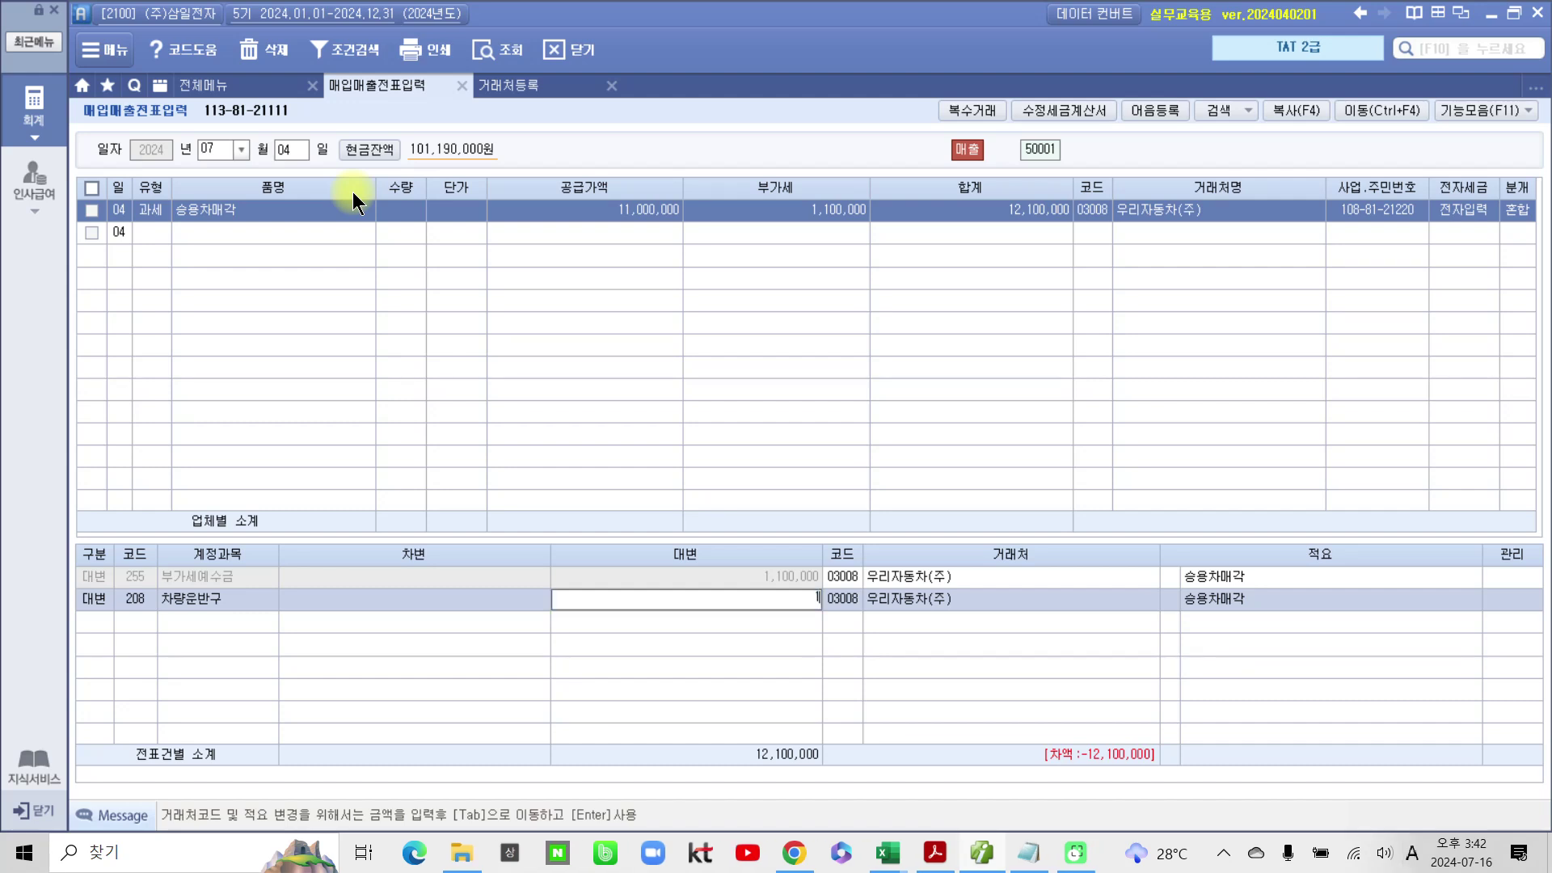
text(5,000,000)
key(Return)
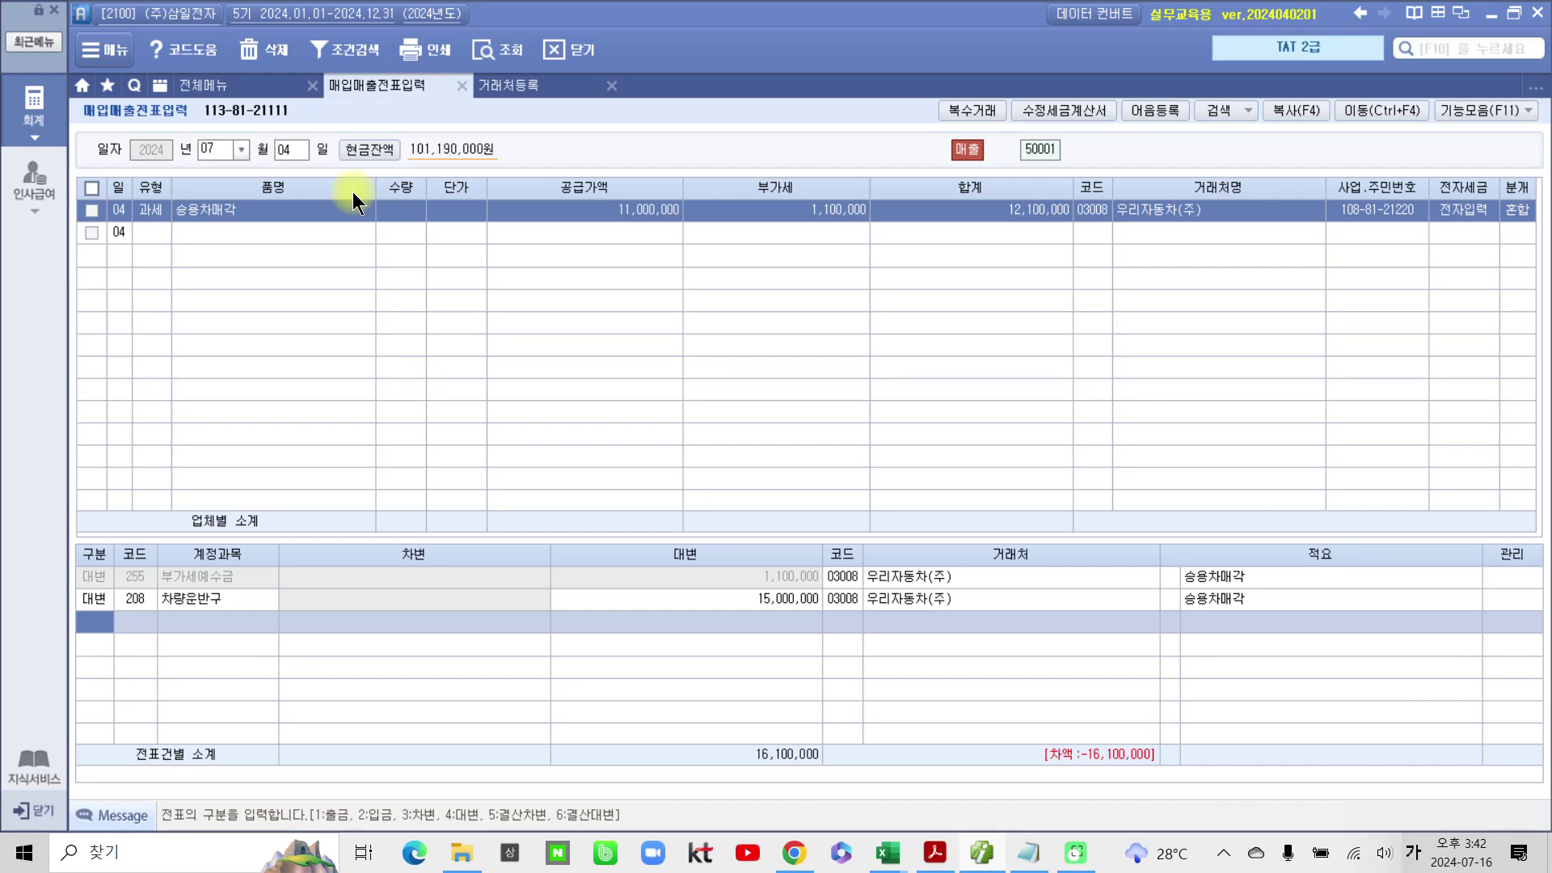
Step: Add a debit line to 209 감가상각누계액 for 2,000,000
key(3)
key(Return)
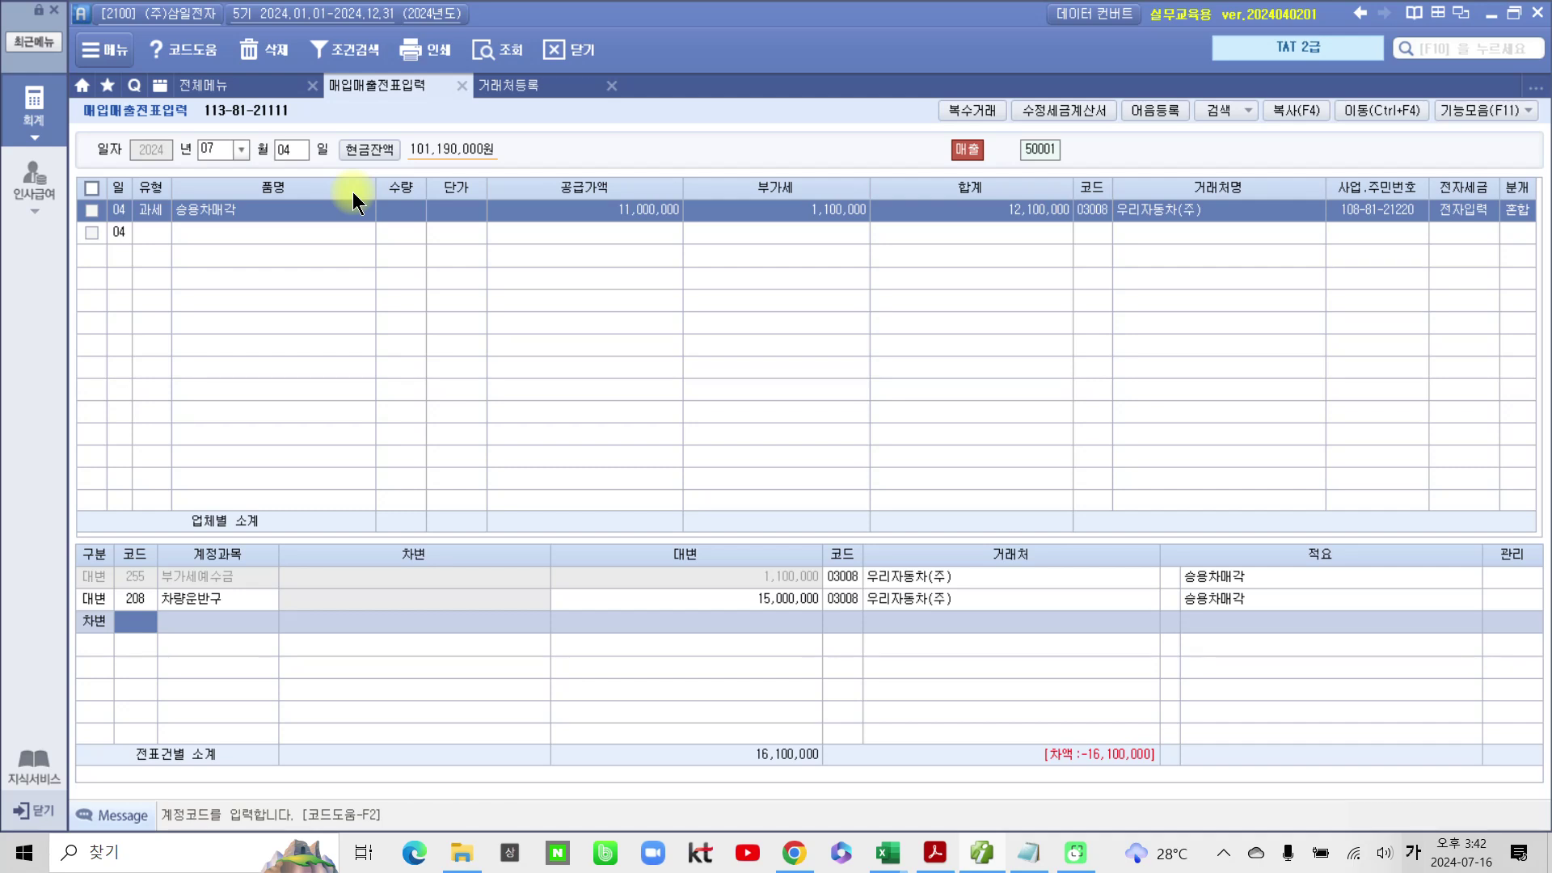
text(209)
key(Return)
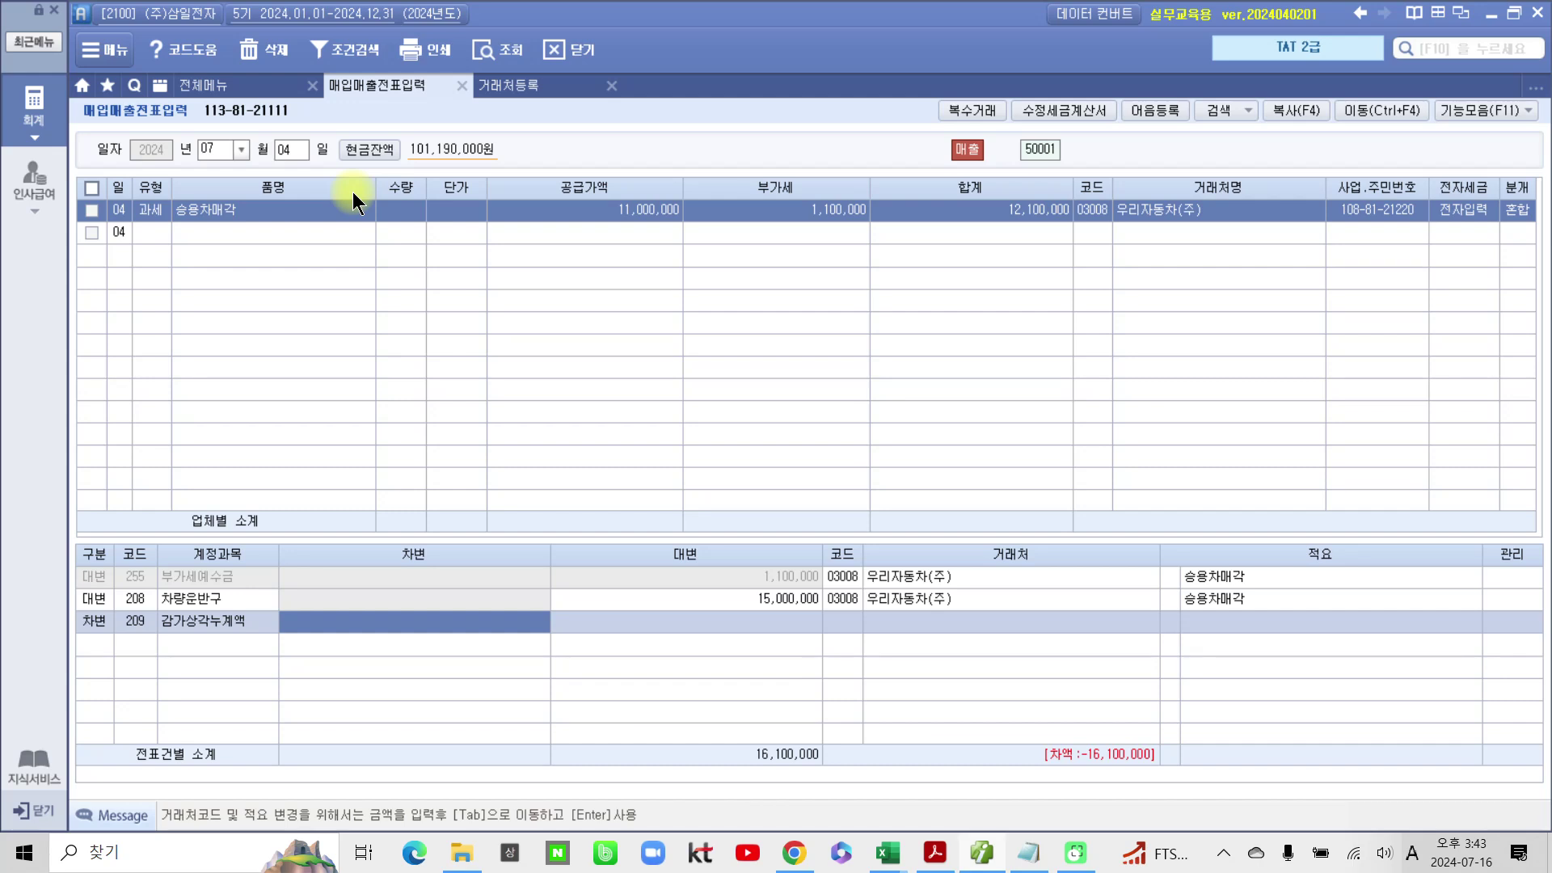
text(2)
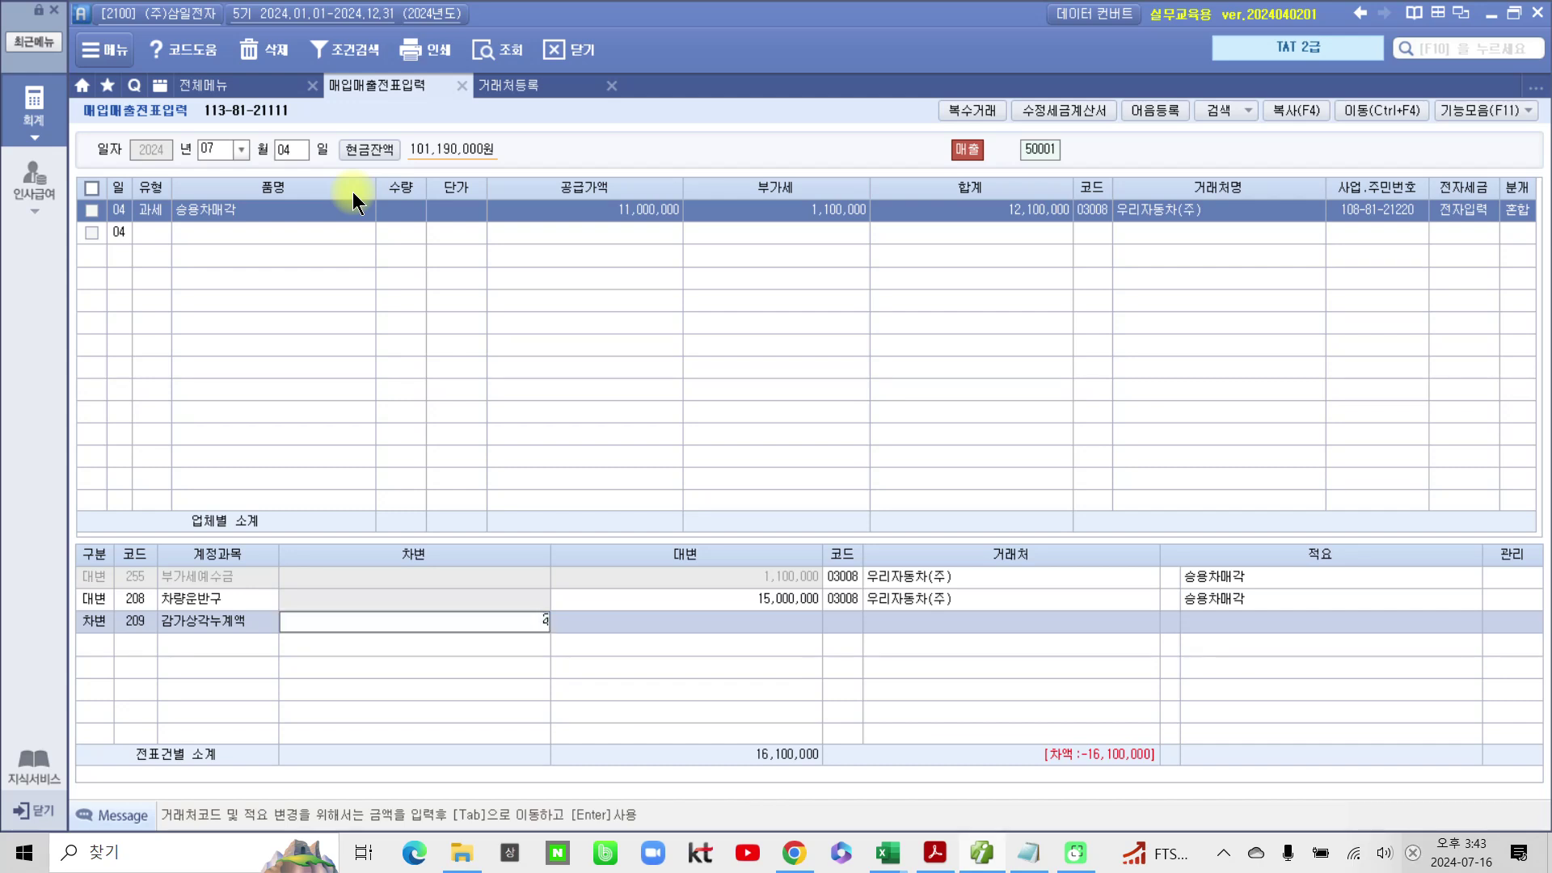
text(,000,000)
key(Return)
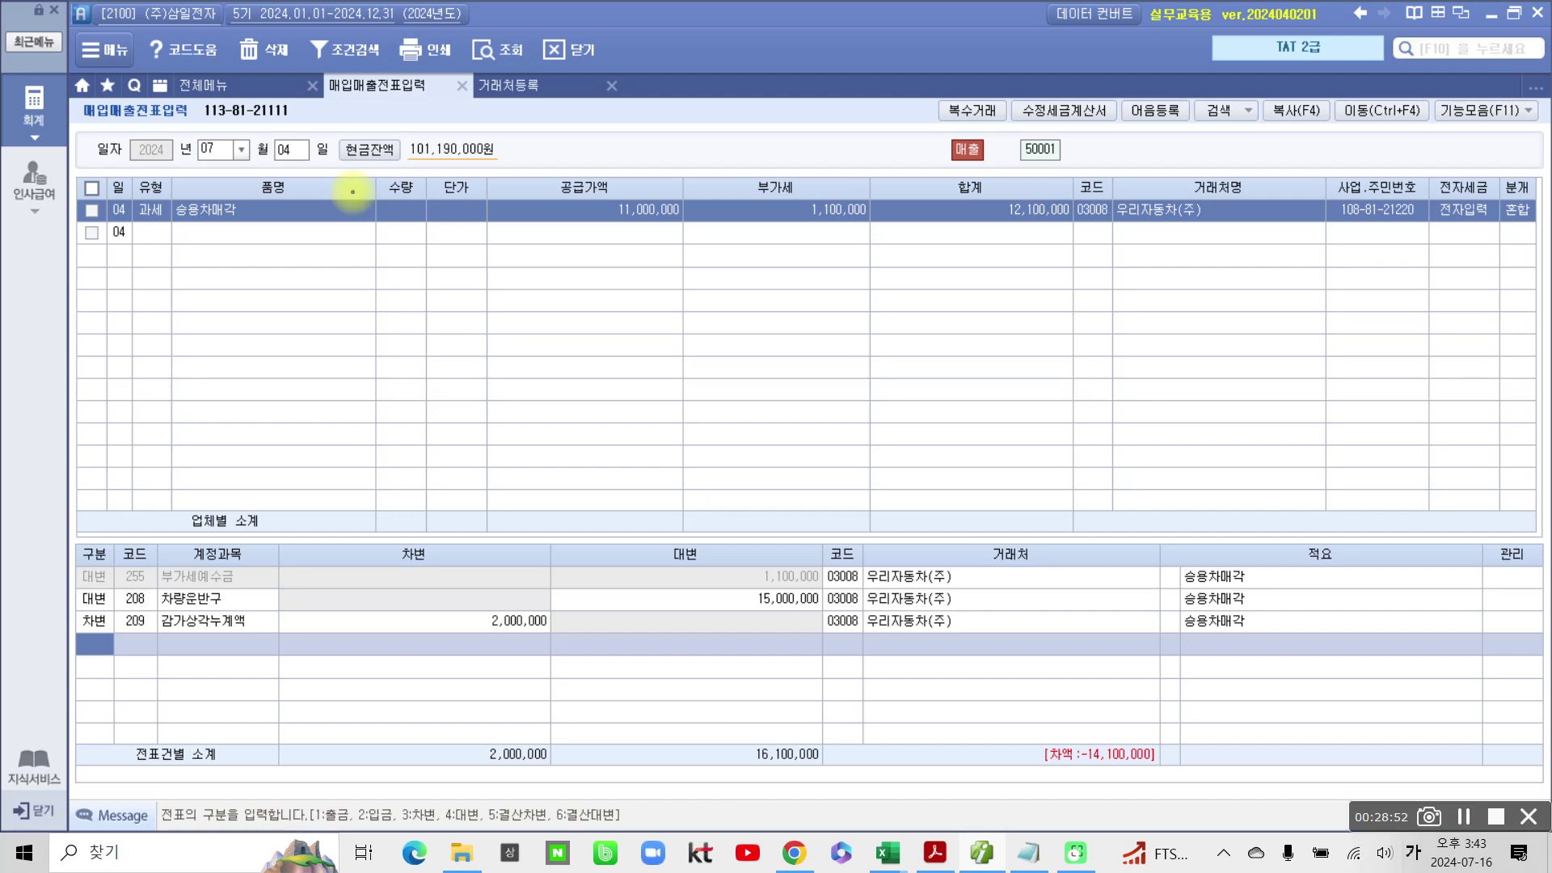
drag(1057, 277, 1089, 269)
drag(568, 244, 872, 252)
mouse_move(1093, 203)
mouse_down()
mouse_move(1005, 294)
mouse_move(1118, 288)
mouse_move(1067, 277)
mouse_up()
drag(1140, 198, 1172, 257)
drag(1027, 281, 207, 653)
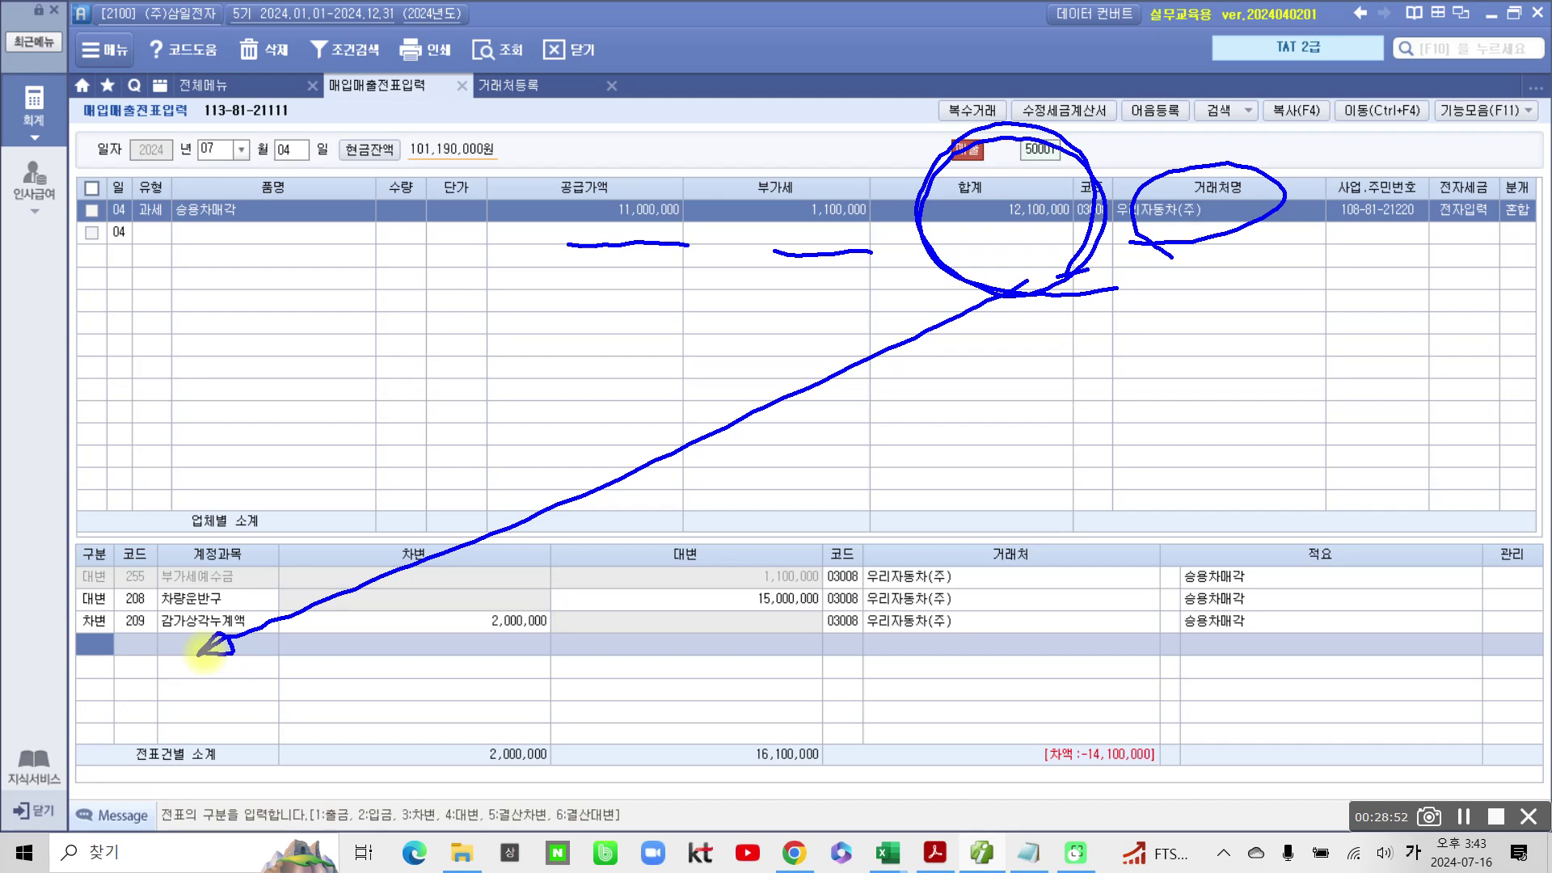
key(Escape)
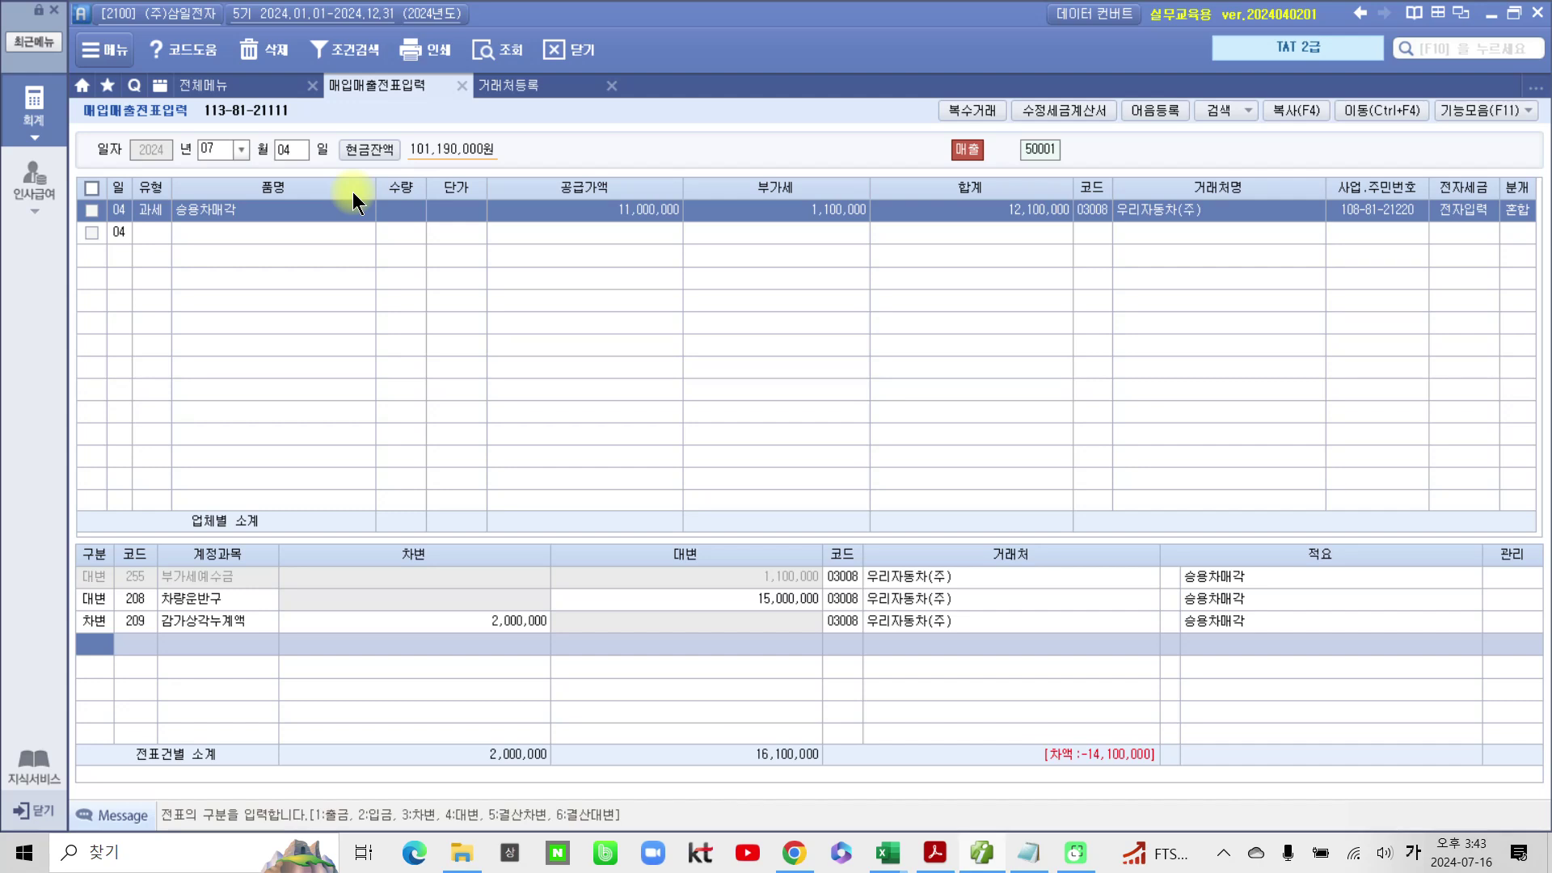
click(934, 853)
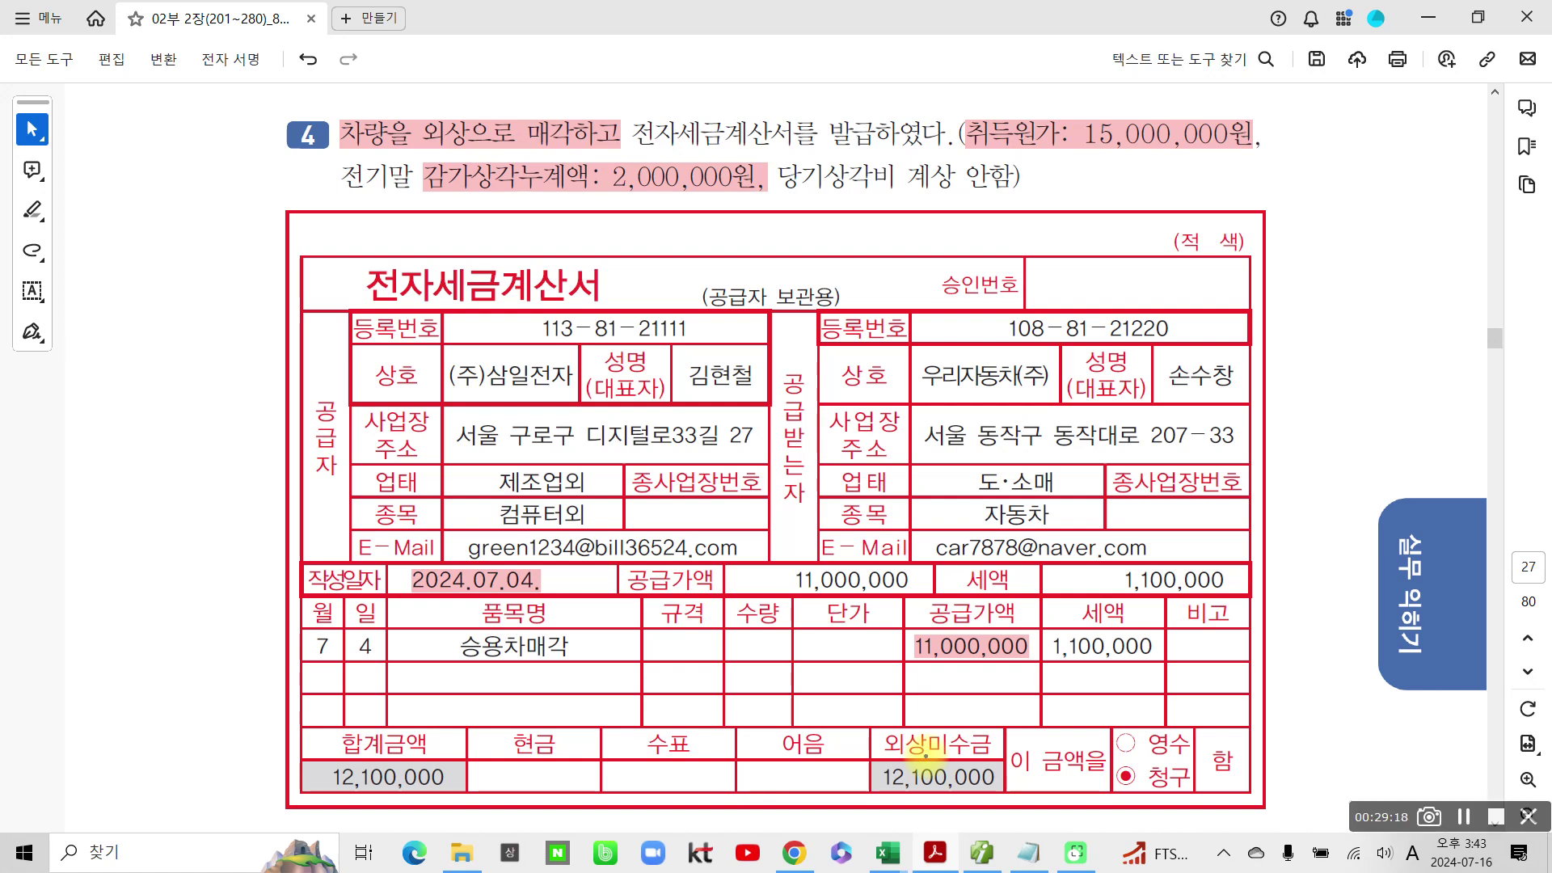
click(918, 750)
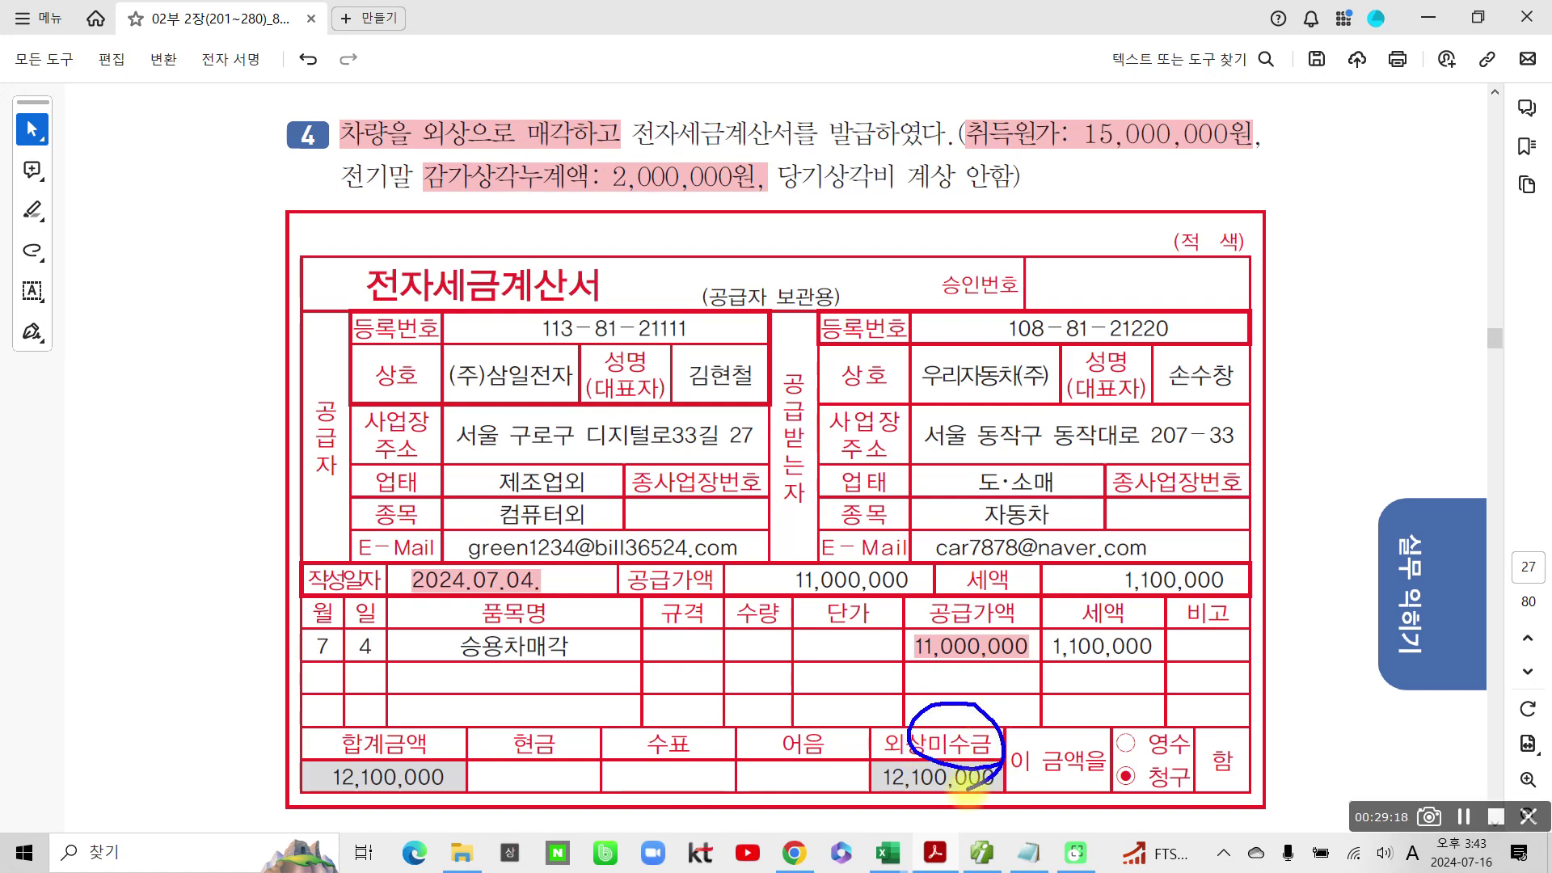
click(982, 853)
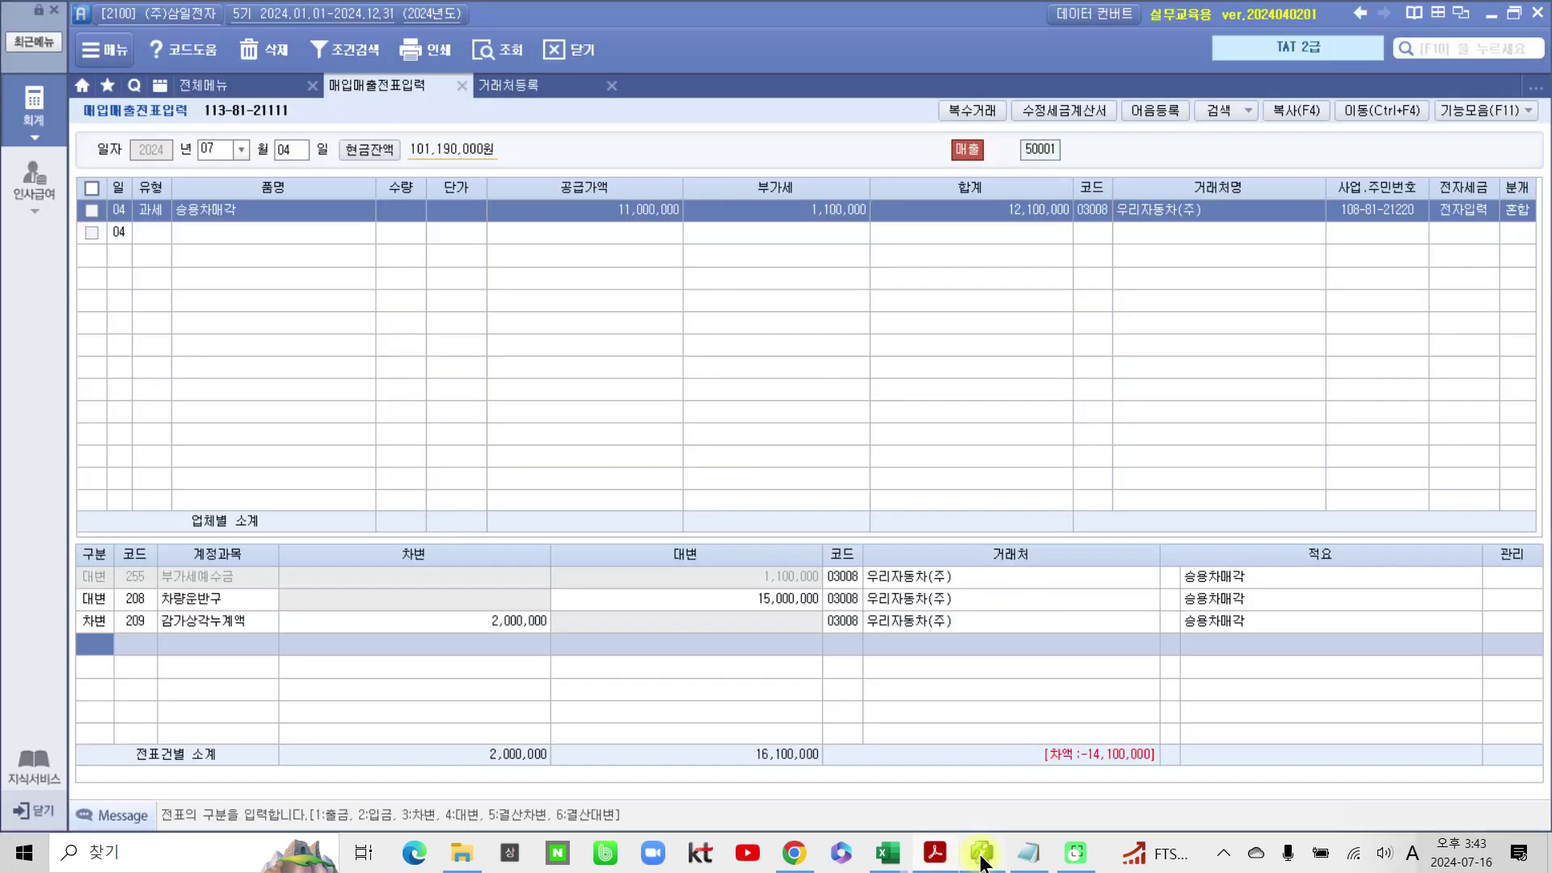
Step: Add a debit line to account 120 미수금 for 12,100,000, found via the 미수 lookup
text(3)
key(Return)
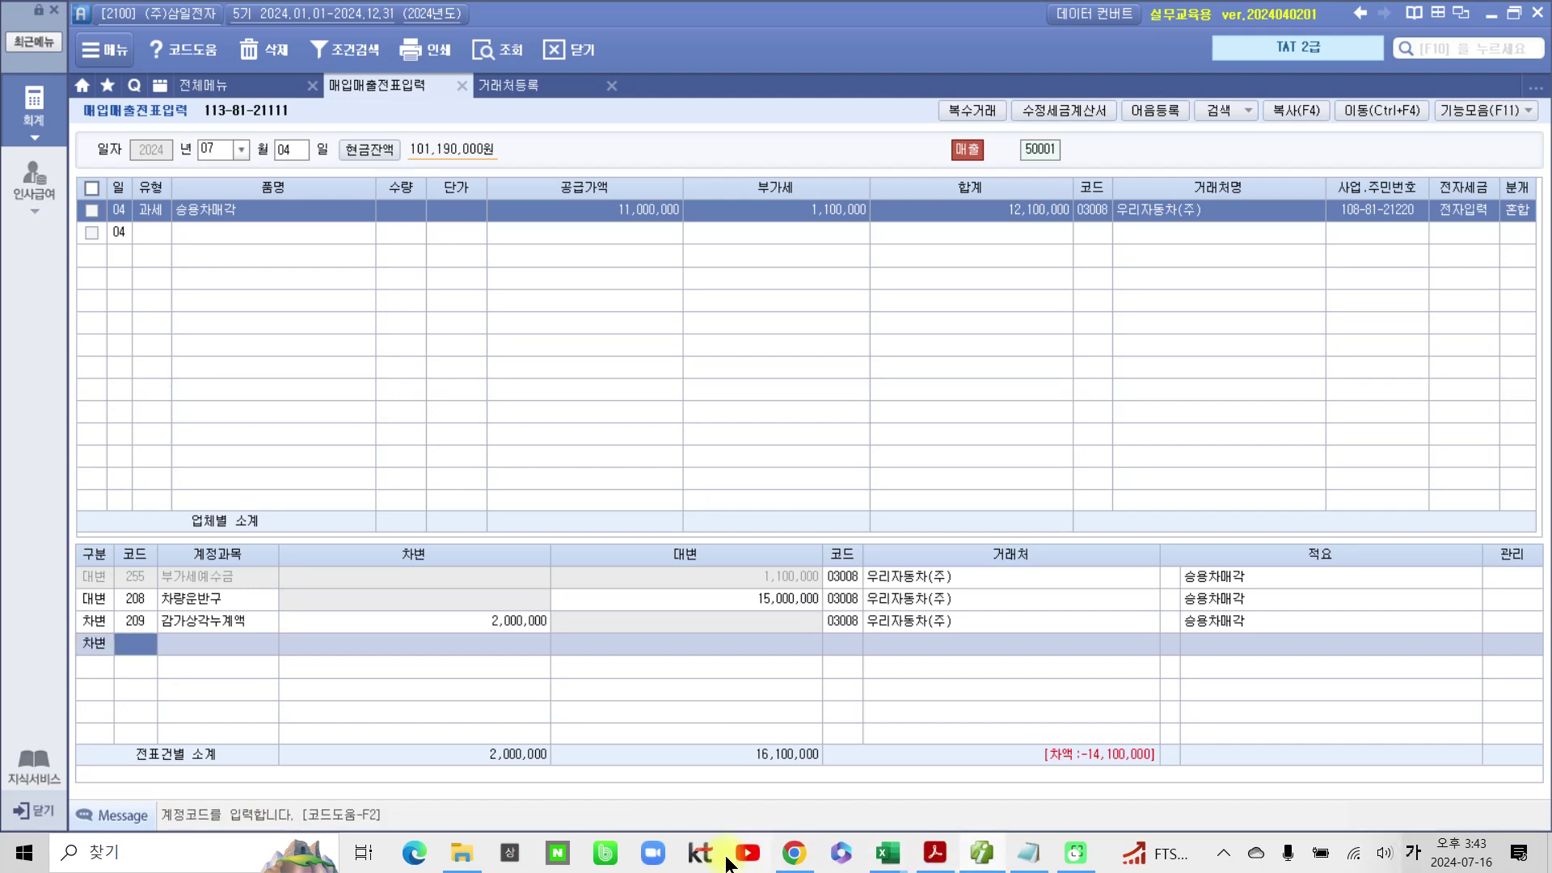
text(미수)
key(Return)
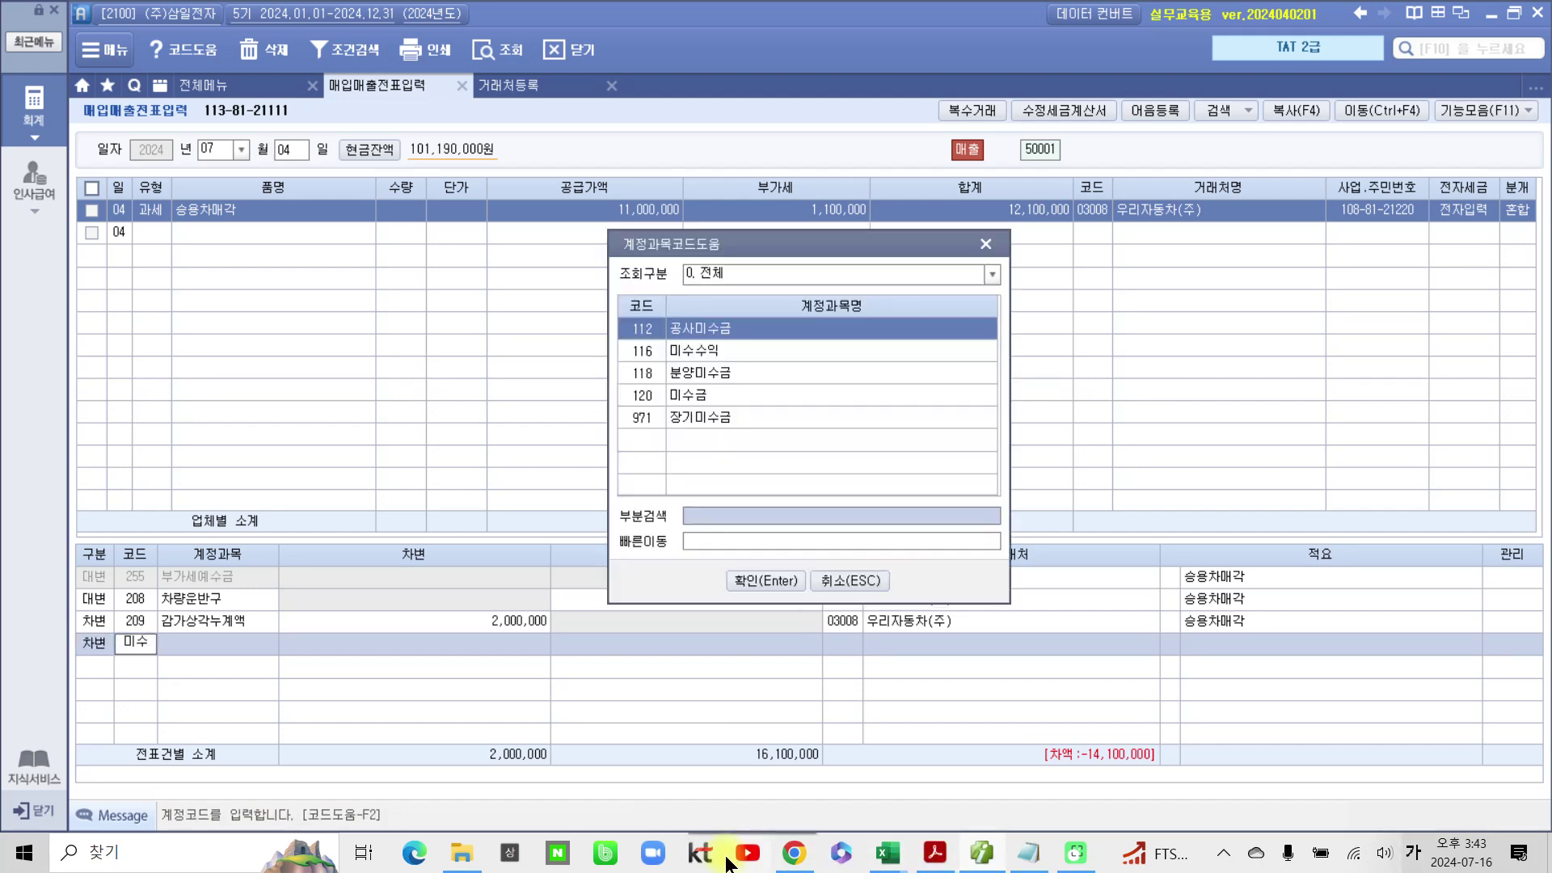
key(Down)
key(Down)
key(Down)
key(Return)
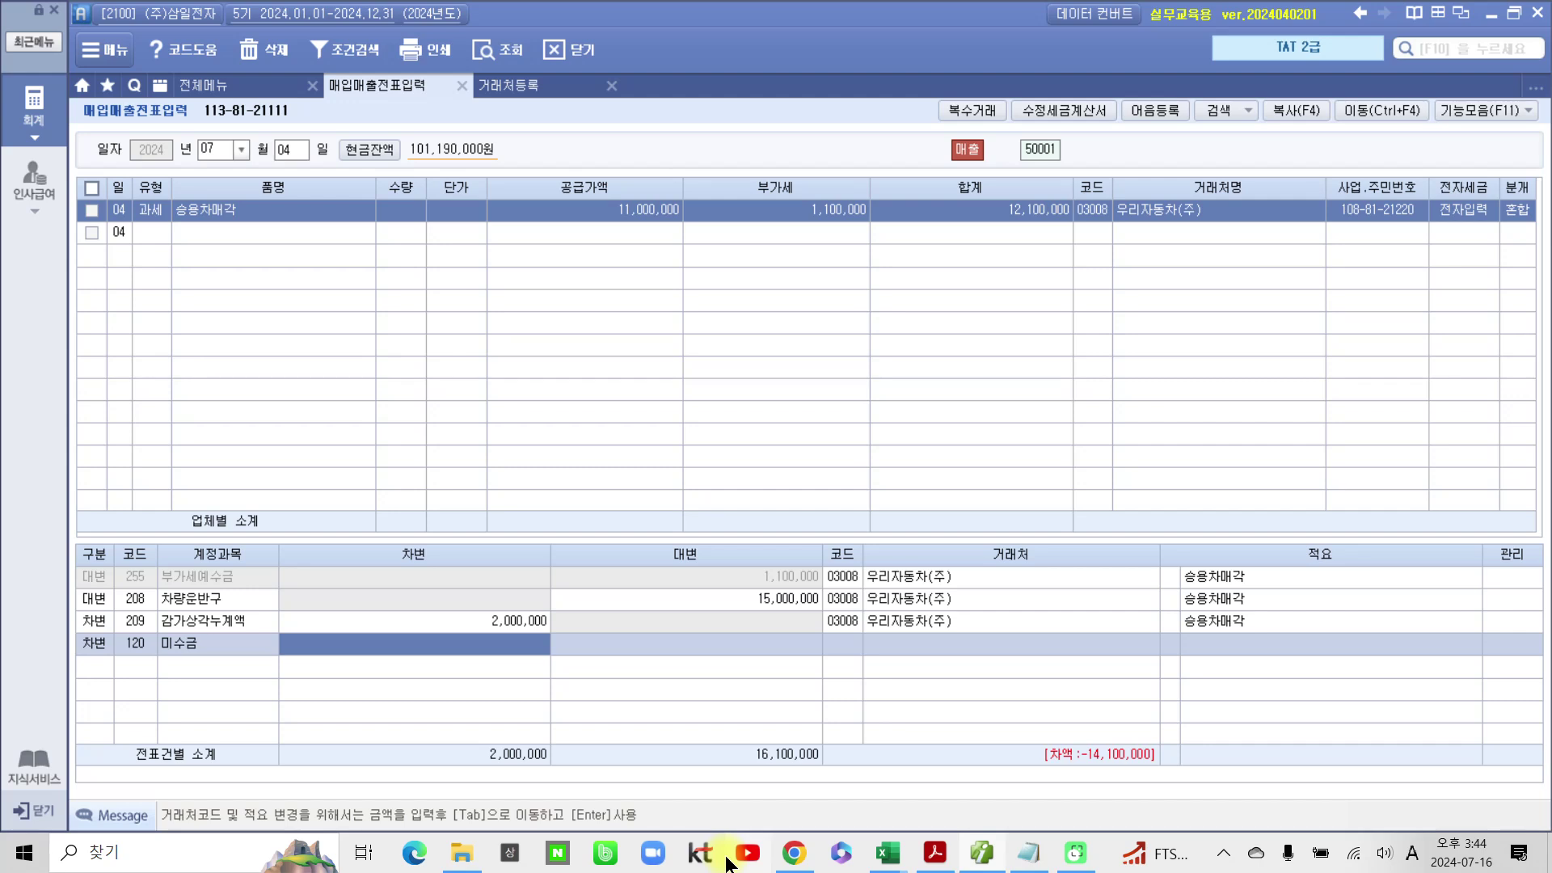
text(12,100,000)
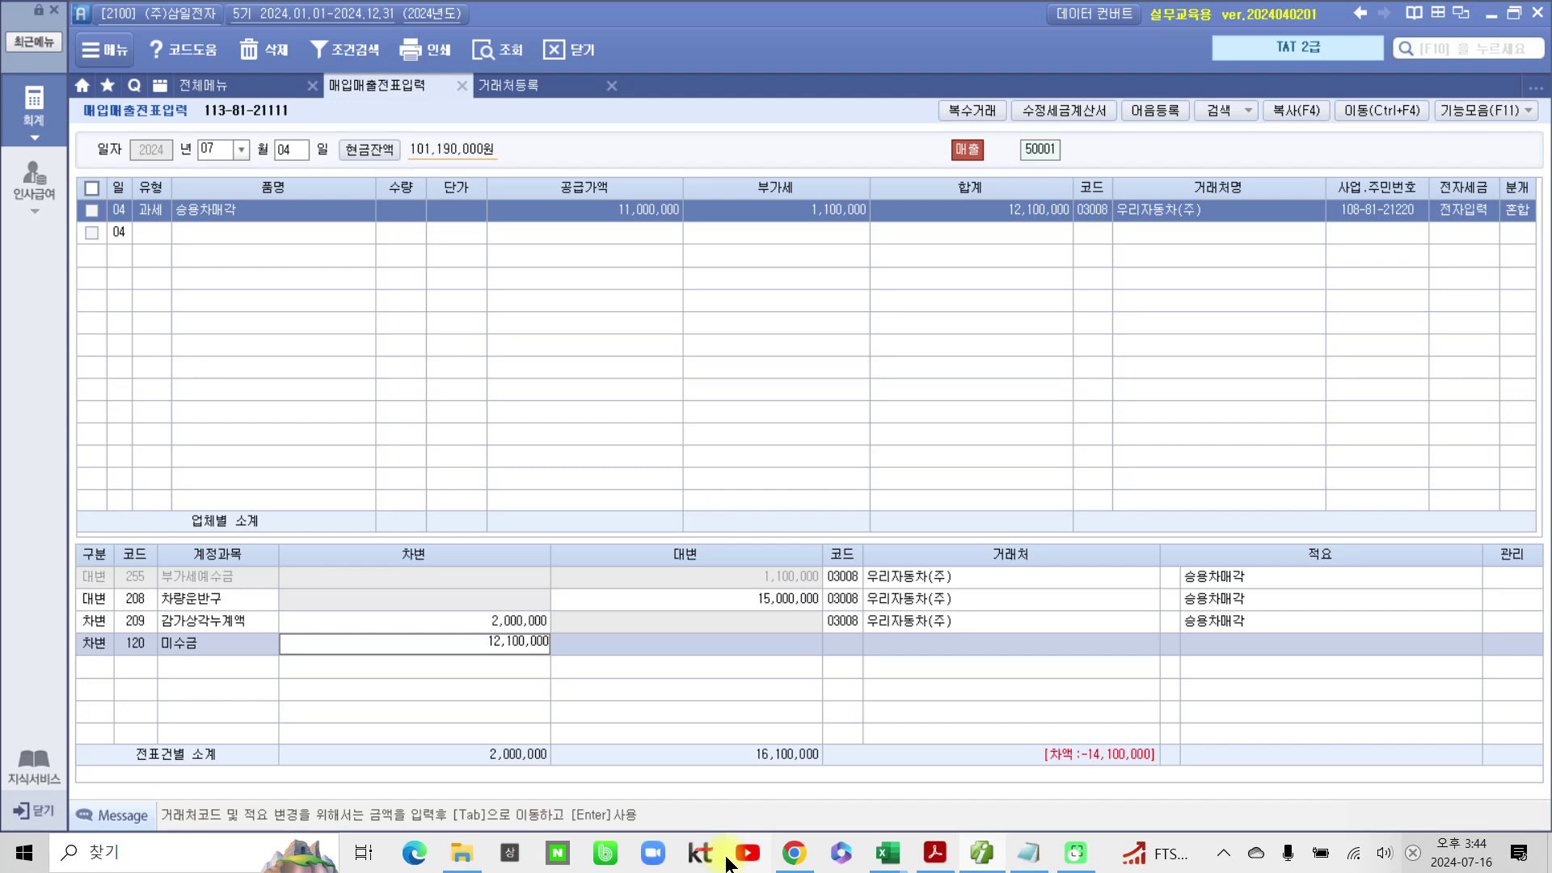
key(Return)
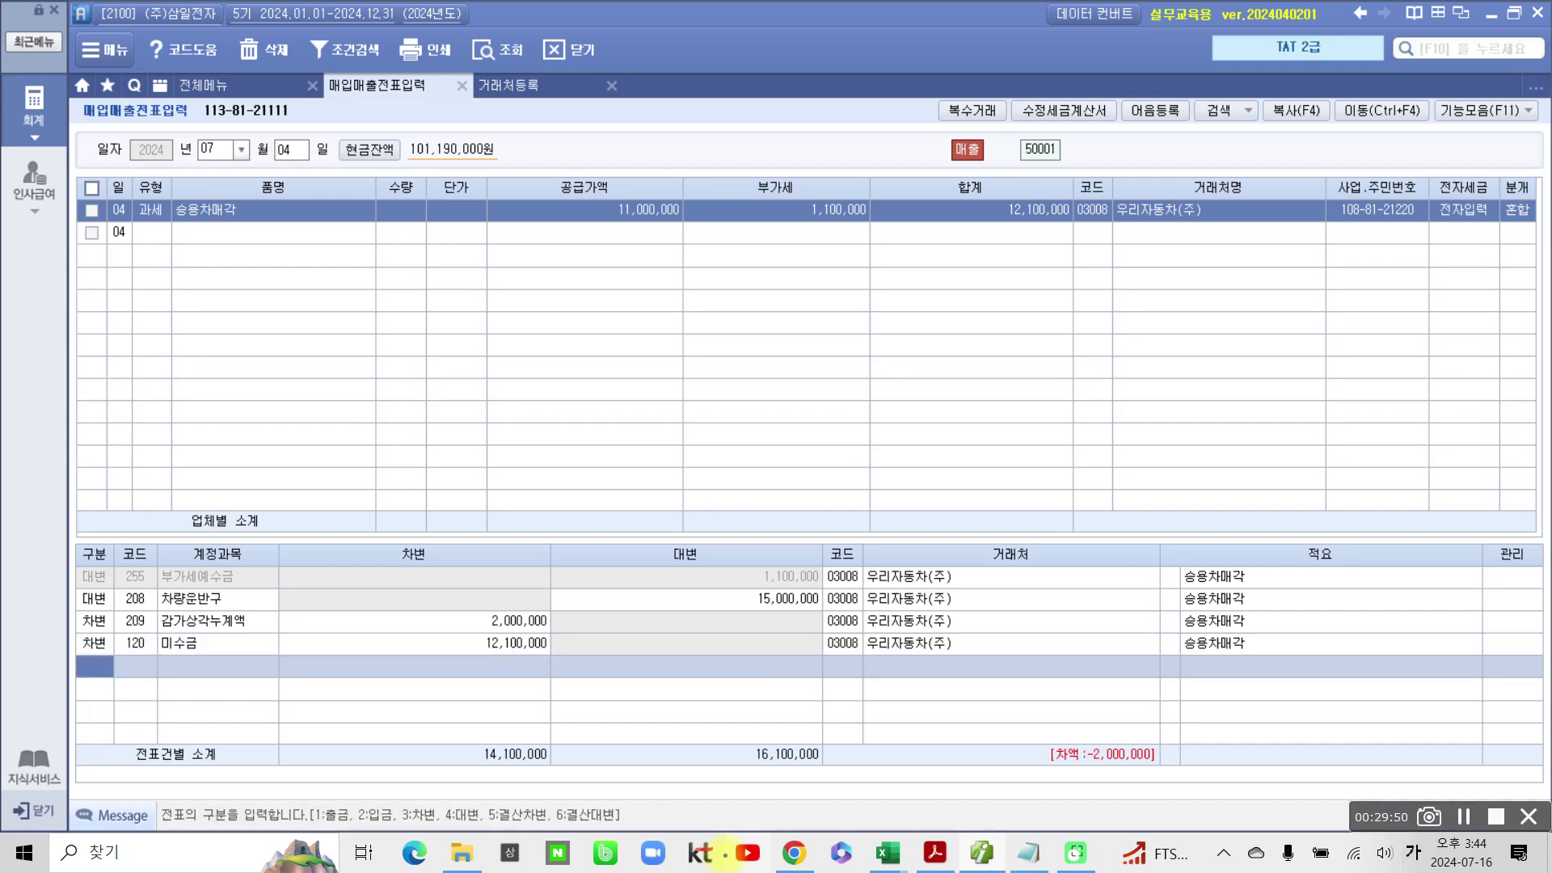
mouse_move(1025, 720)
mouse_down()
mouse_move(1074, 831)
mouse_move(1167, 702)
mouse_move(1006, 737)
mouse_move(1067, 829)
mouse_up()
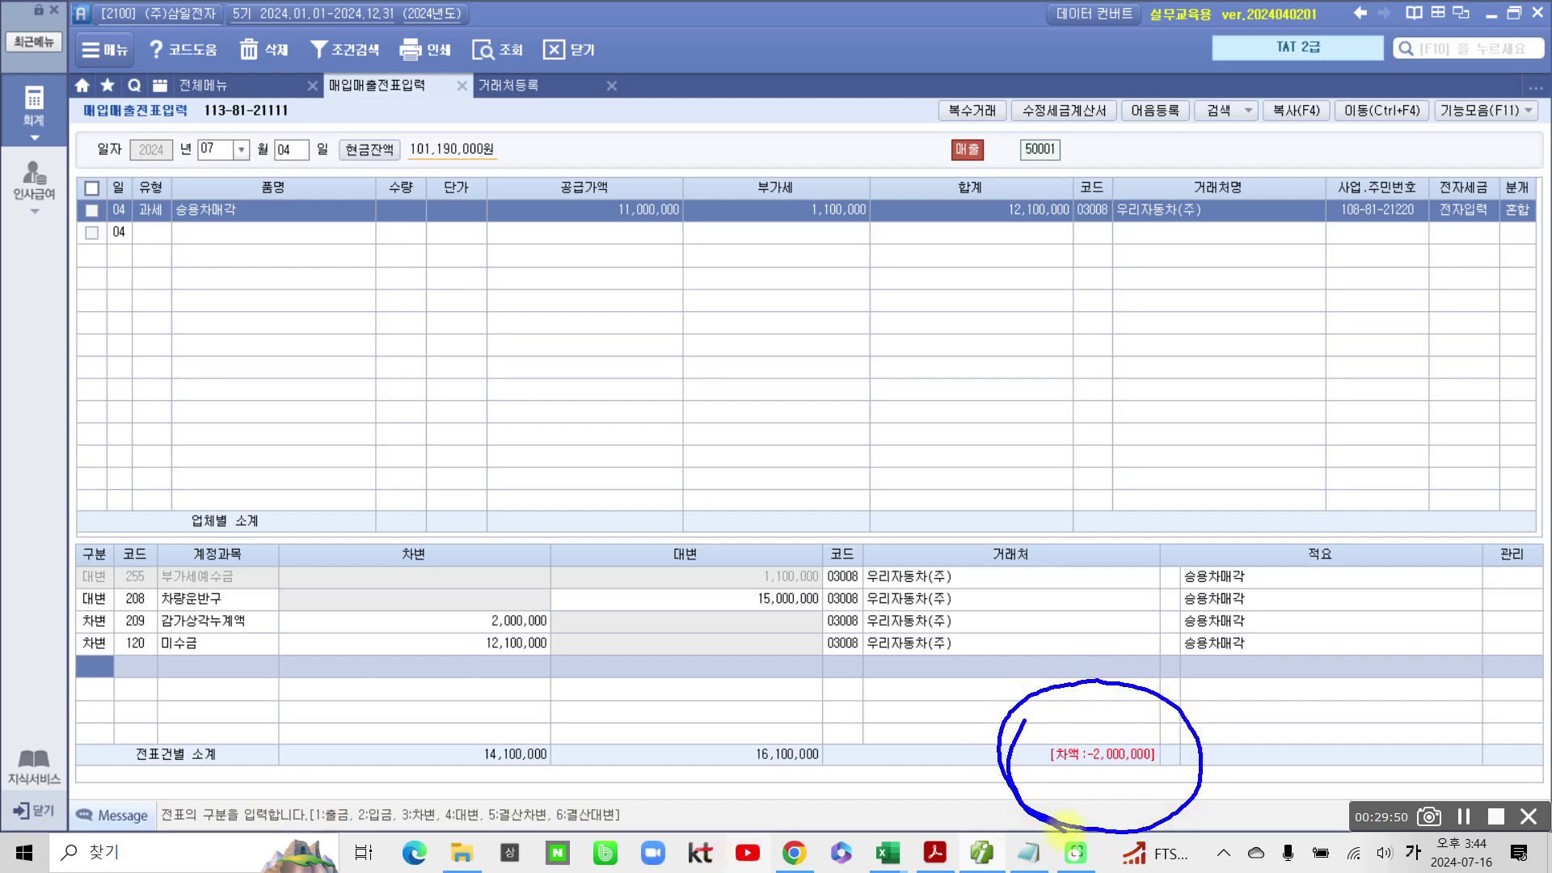
drag(1201, 713, 1247, 740)
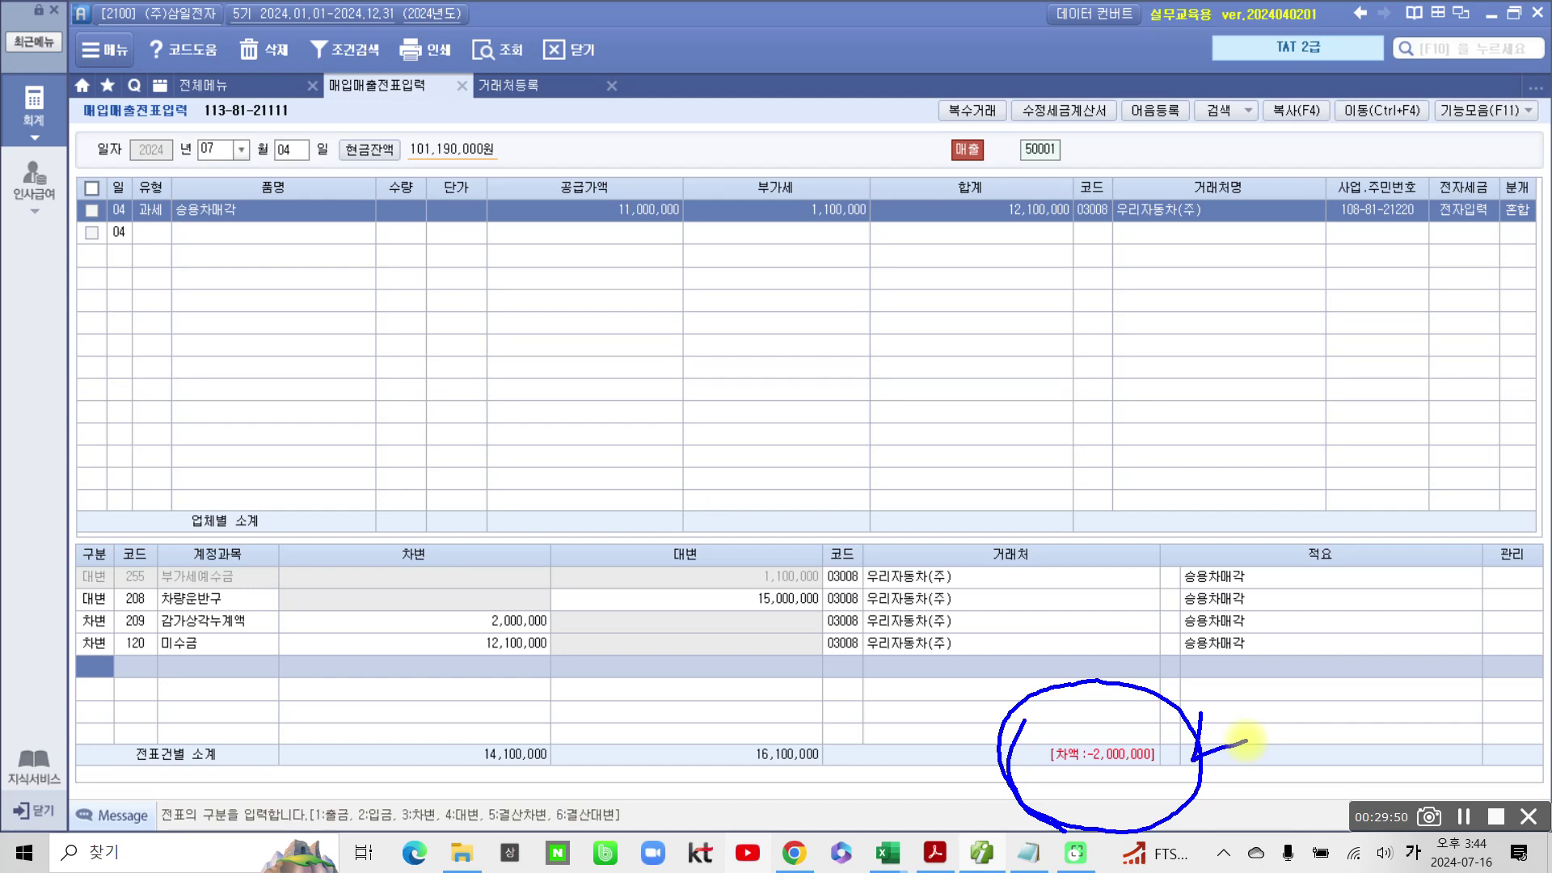
mouse_move(711, 245)
mouse_down()
mouse_move(686, 173)
mouse_move(693, 243)
mouse_move(716, 244)
mouse_up()
mouse_move(463, 273)
mouse_down()
mouse_move(503, 297)
mouse_move(441, 380)
mouse_up()
drag(489, 349, 508, 364)
drag(513, 327, 536, 322)
drag(540, 290, 544, 395)
mouse_move(578, 276)
mouse_down()
mouse_move(578, 339)
mouse_move(602, 311)
mouse_up()
mouse_move(560, 369)
mouse_down()
mouse_move(635, 337)
mouse_move(648, 387)
mouse_up()
mouse_move(864, 322)
mouse_down()
mouse_move(845, 365)
mouse_move(922, 349)
mouse_up()
drag(927, 272, 930, 346)
mouse_move(942, 367)
mouse_down()
mouse_move(922, 396)
mouse_move(939, 380)
mouse_up()
mouse_move(976, 293)
mouse_down()
mouse_move(977, 351)
mouse_move(1013, 312)
mouse_up()
drag(961, 371, 1031, 351)
drag(752, 614, 804, 620)
drag(490, 635, 547, 636)
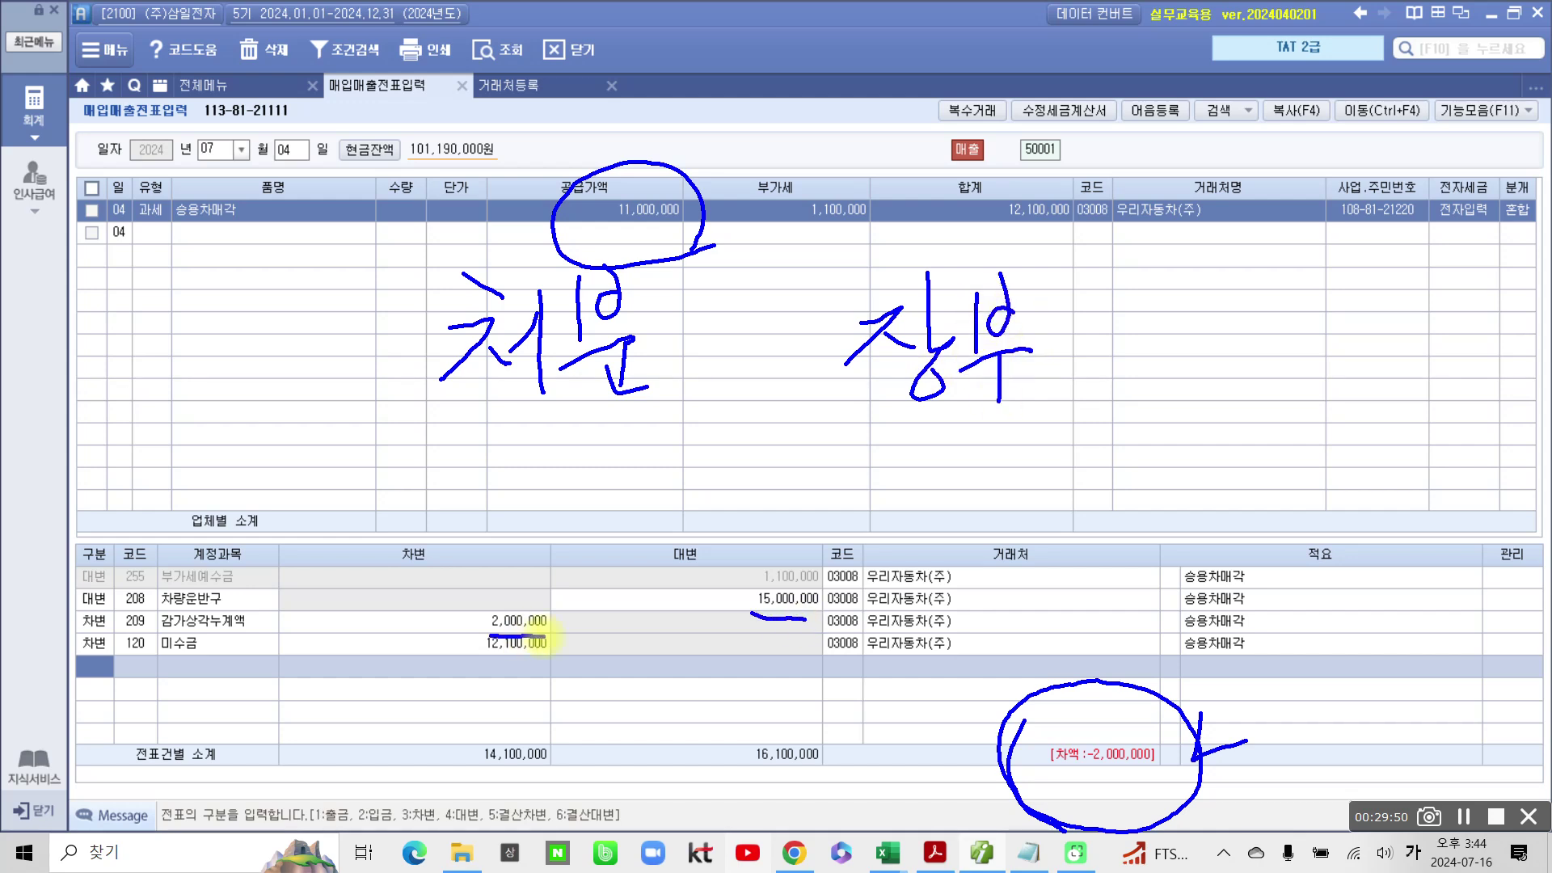
mouse_move(1134, 298)
mouse_down()
mouse_move(1113, 376)
mouse_move(1182, 348)
mouse_move(1161, 388)
mouse_move(1200, 408)
mouse_up()
drag(1247, 319, 1285, 356)
drag(1274, 298, 1301, 356)
mouse_move(1317, 362)
mouse_down()
mouse_move(1317, 394)
mouse_move(1387, 323)
mouse_move(1417, 316)
mouse_up()
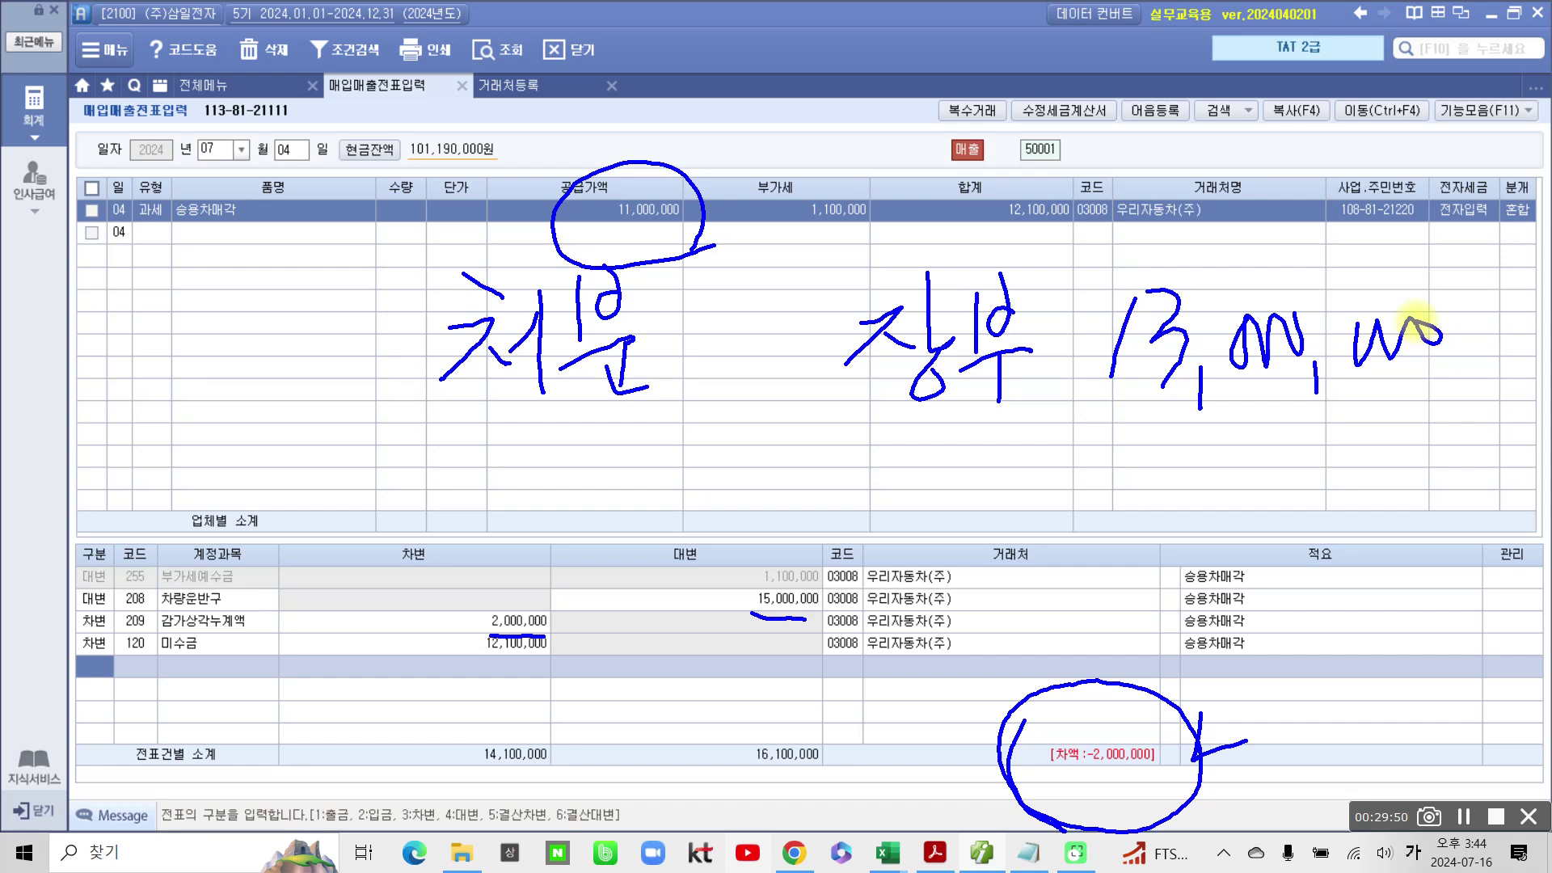
key(Escape)
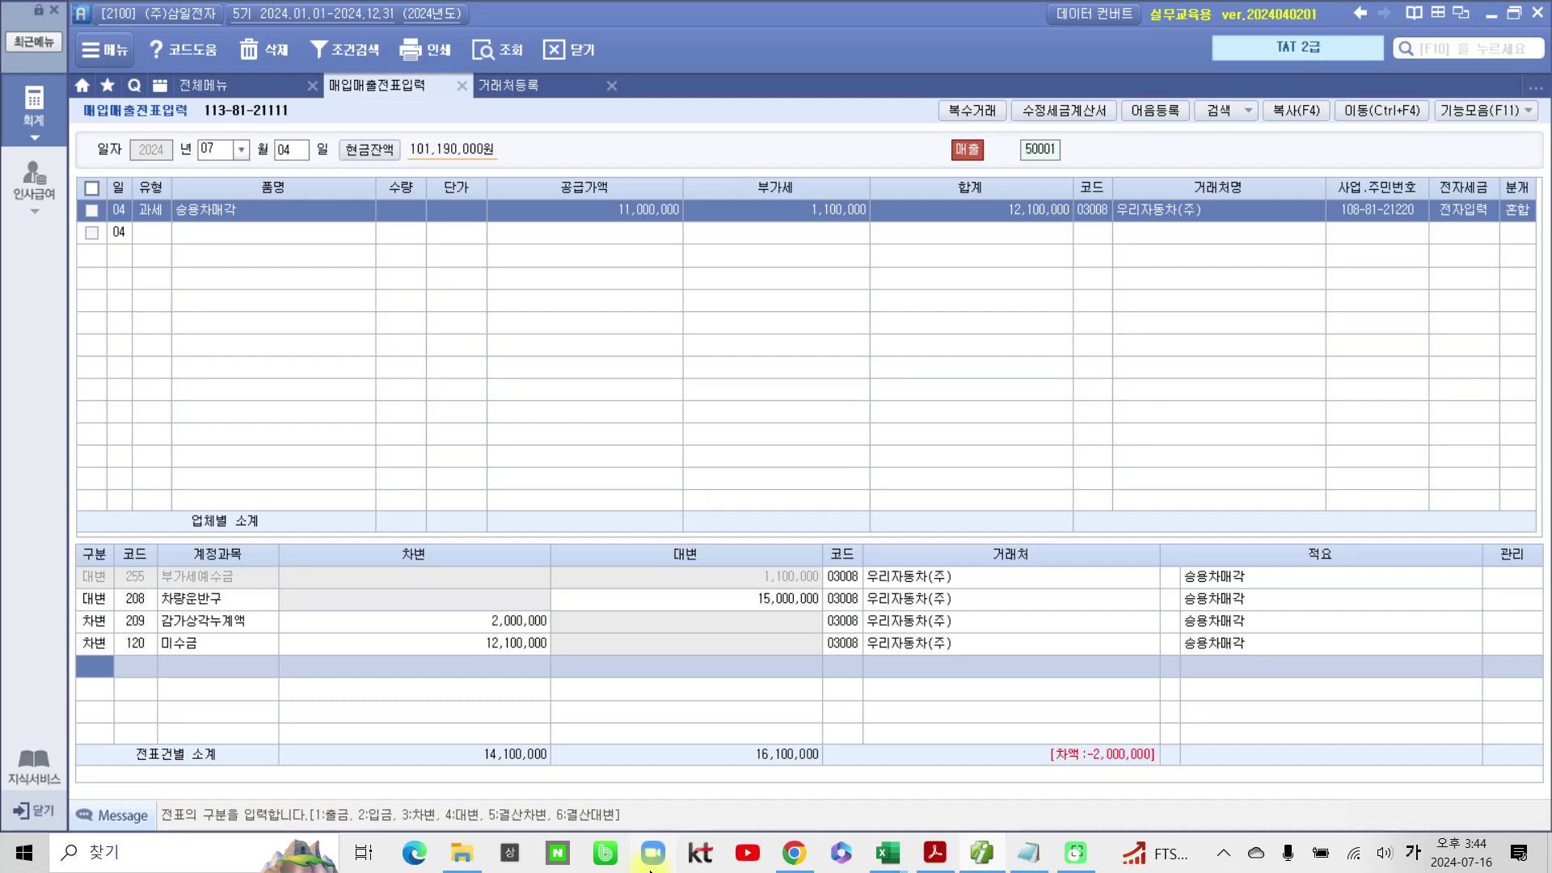
Step: Debit 950 유형자산처분손실 for 2,000,000, balancing the voucher at 16,100,000
text(3)
text(유형)
key(Return)
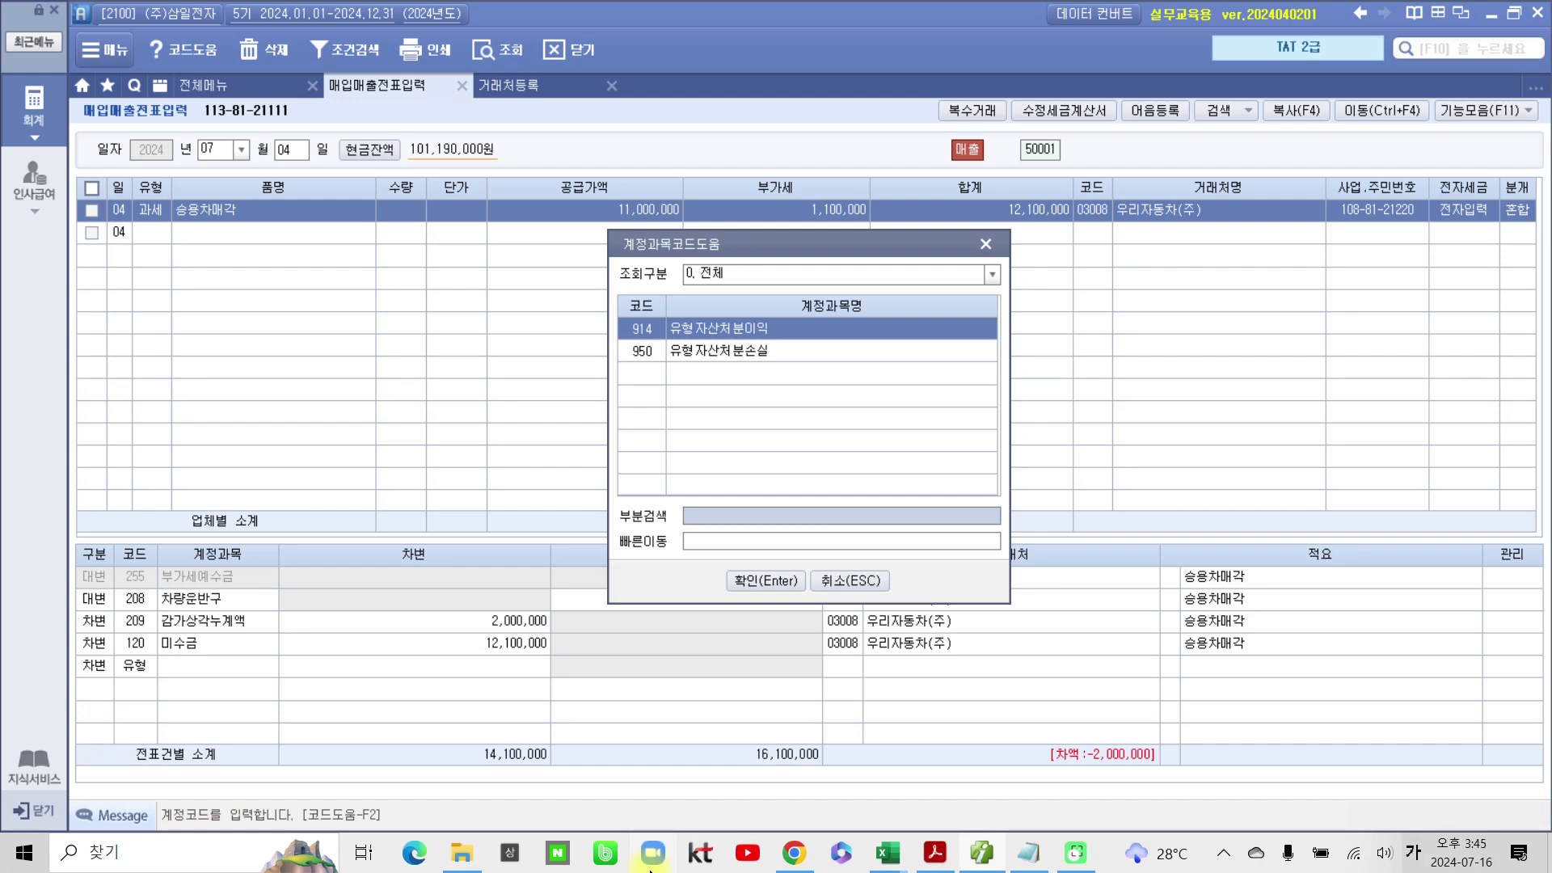
key(Down)
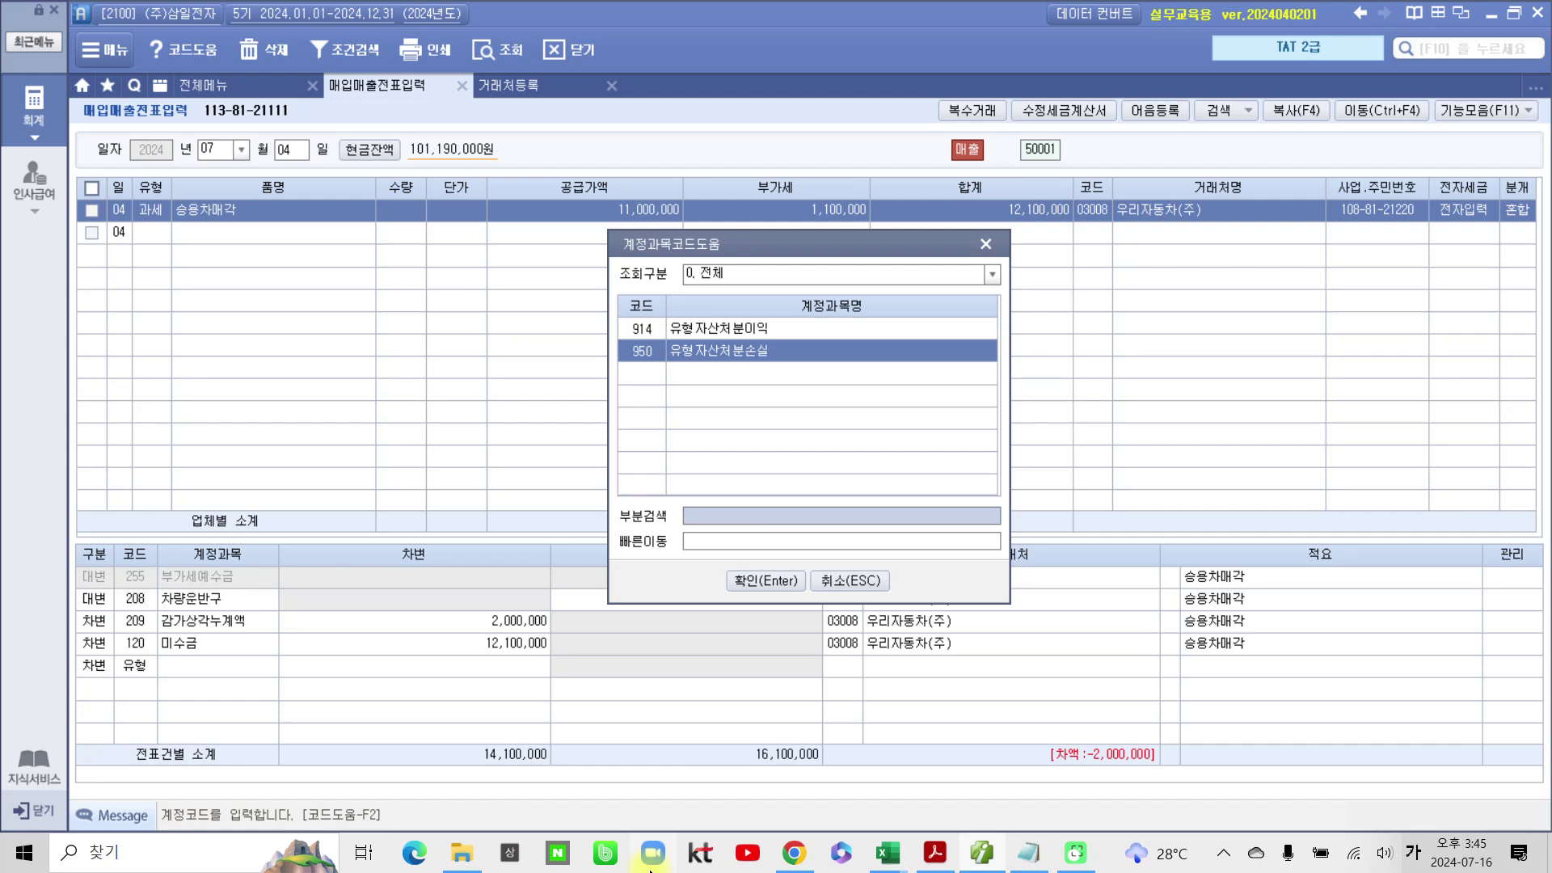
key(Return)
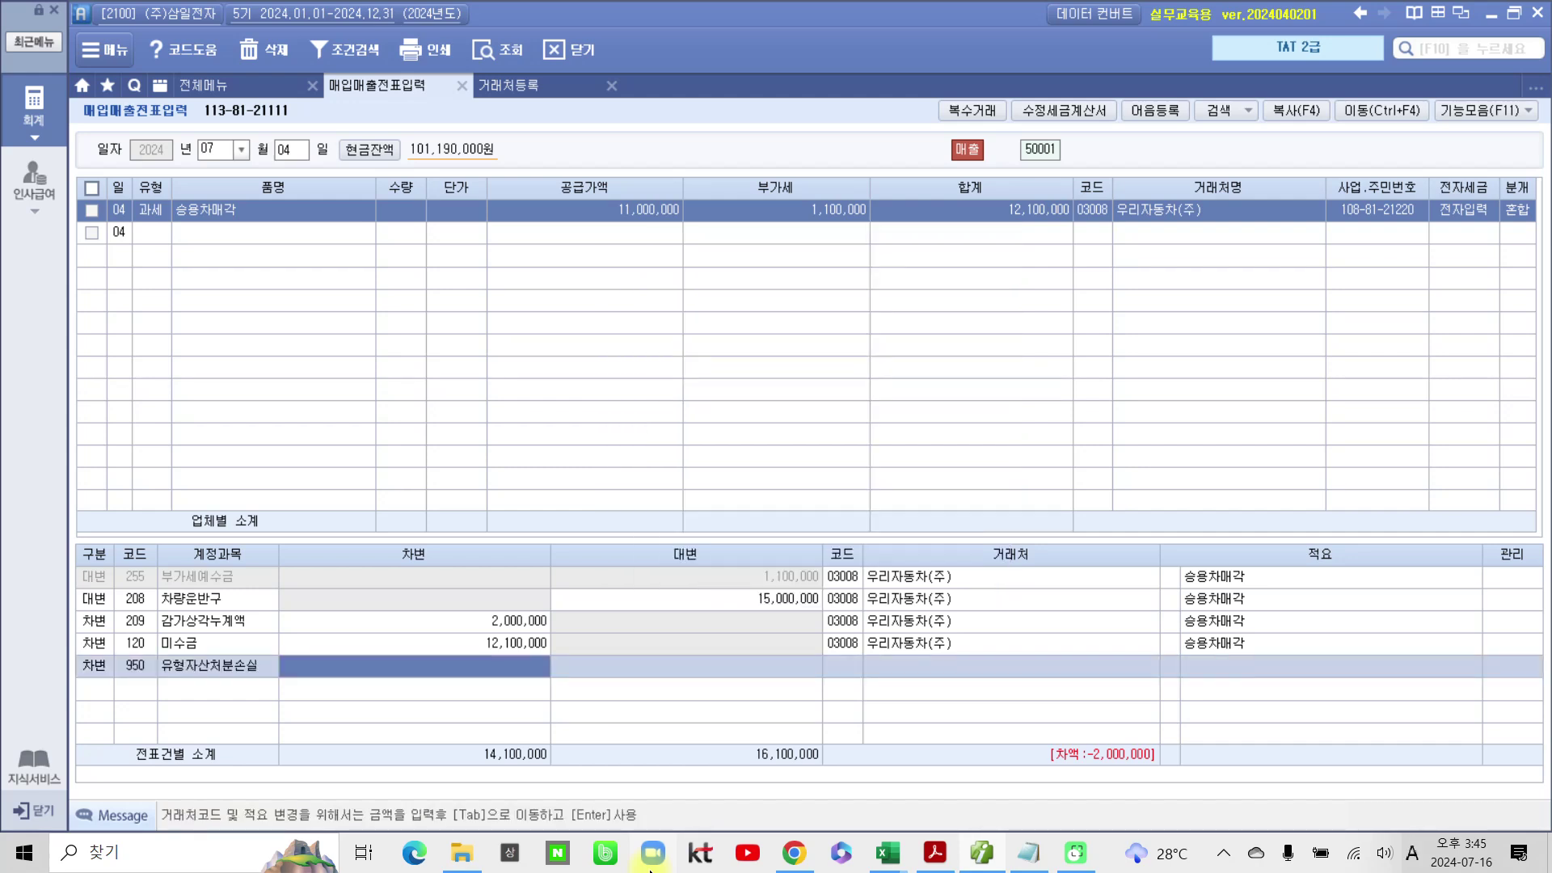
text(2000000)
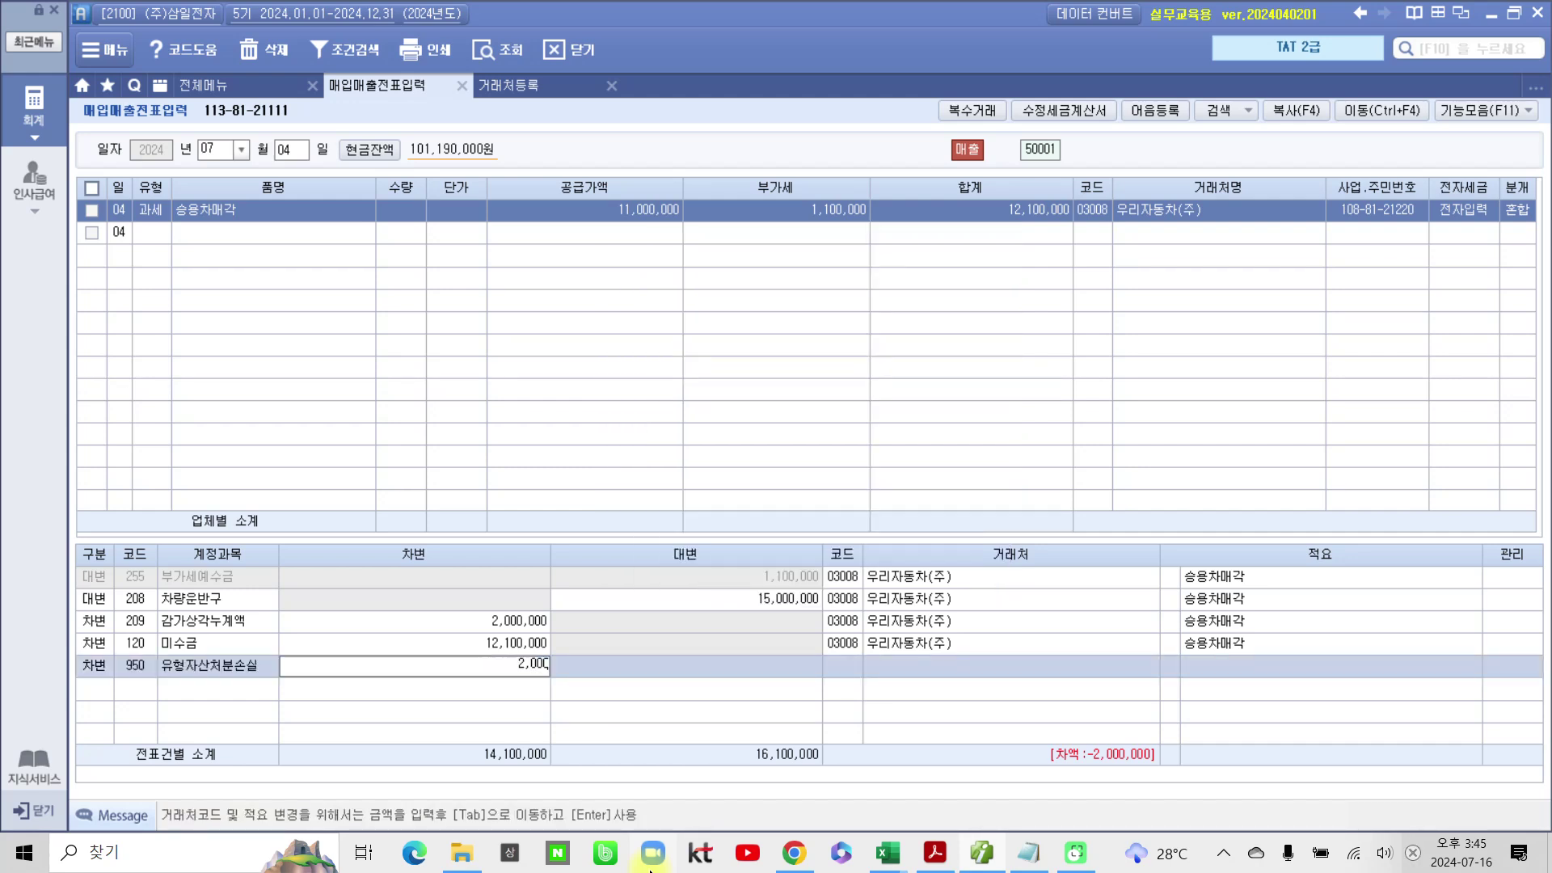
key(Return)
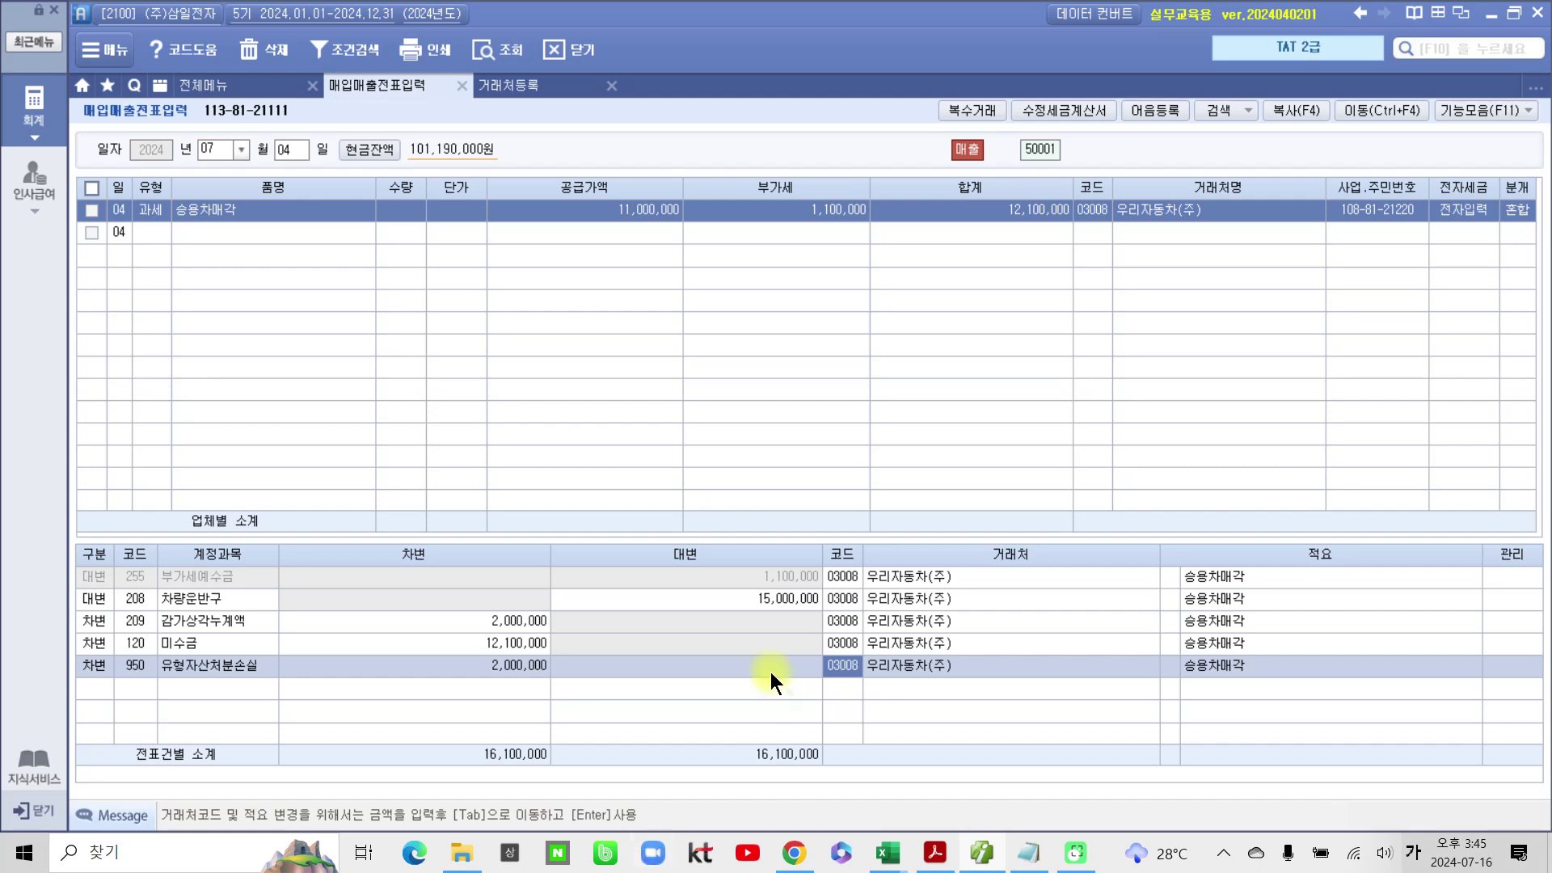
Step: Circle the customer column and matching 16,100,000 debit and credit subtotals, then clear the marks
mouse_move(942, 697)
mouse_down()
mouse_move(849, 691)
mouse_move(1016, 645)
mouse_move(978, 725)
mouse_move(954, 730)
mouse_up()
drag(461, 714, 436, 735)
mouse_move(750, 711)
mouse_down()
mouse_move(731, 792)
mouse_move(760, 687)
mouse_up()
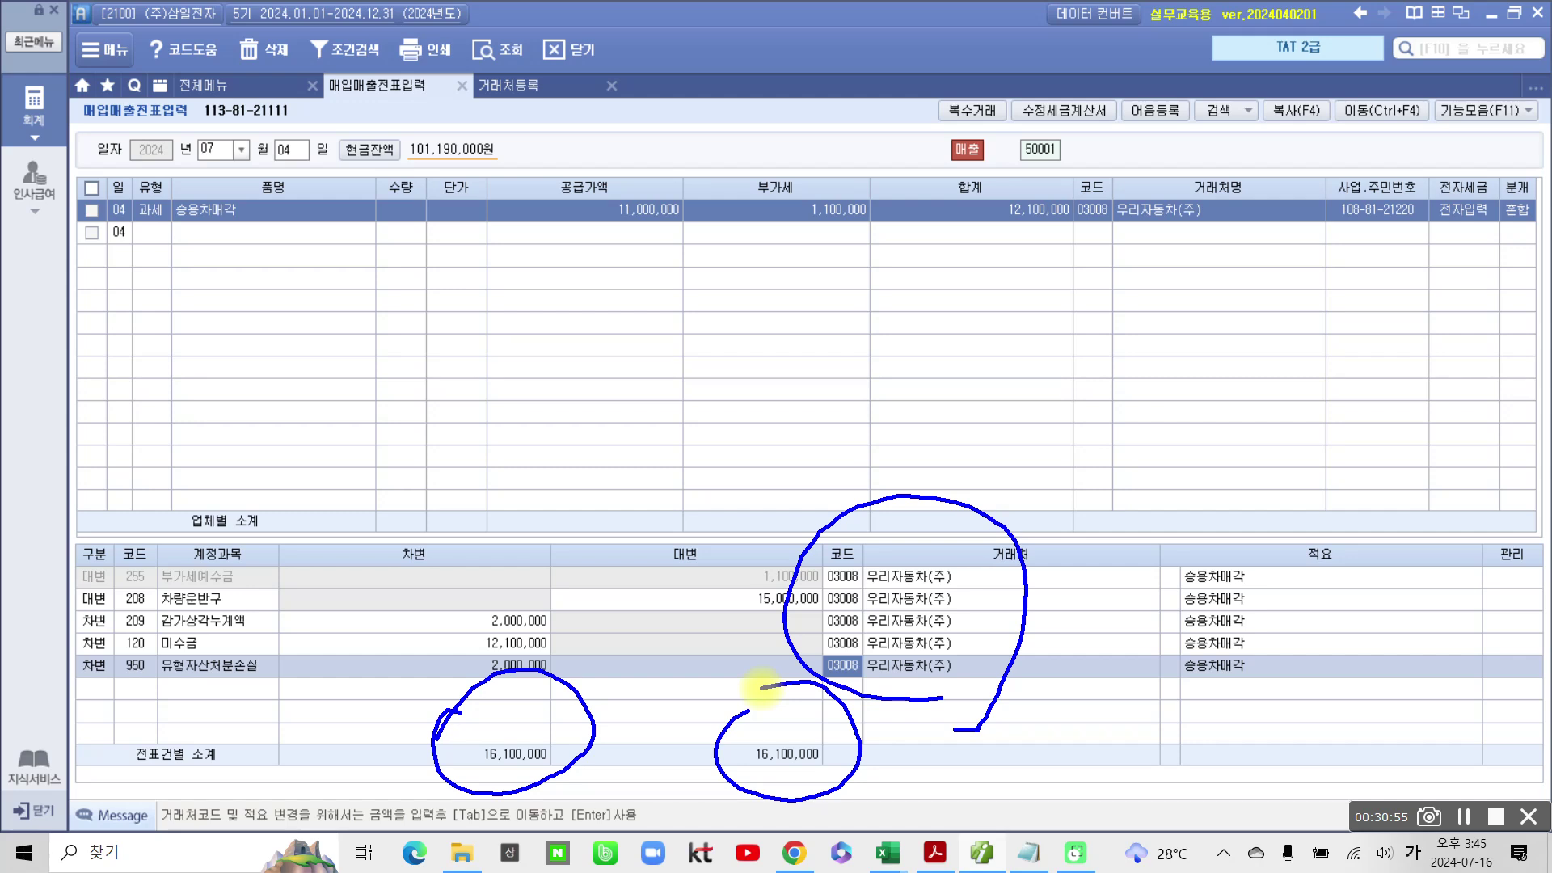
key(Escape)
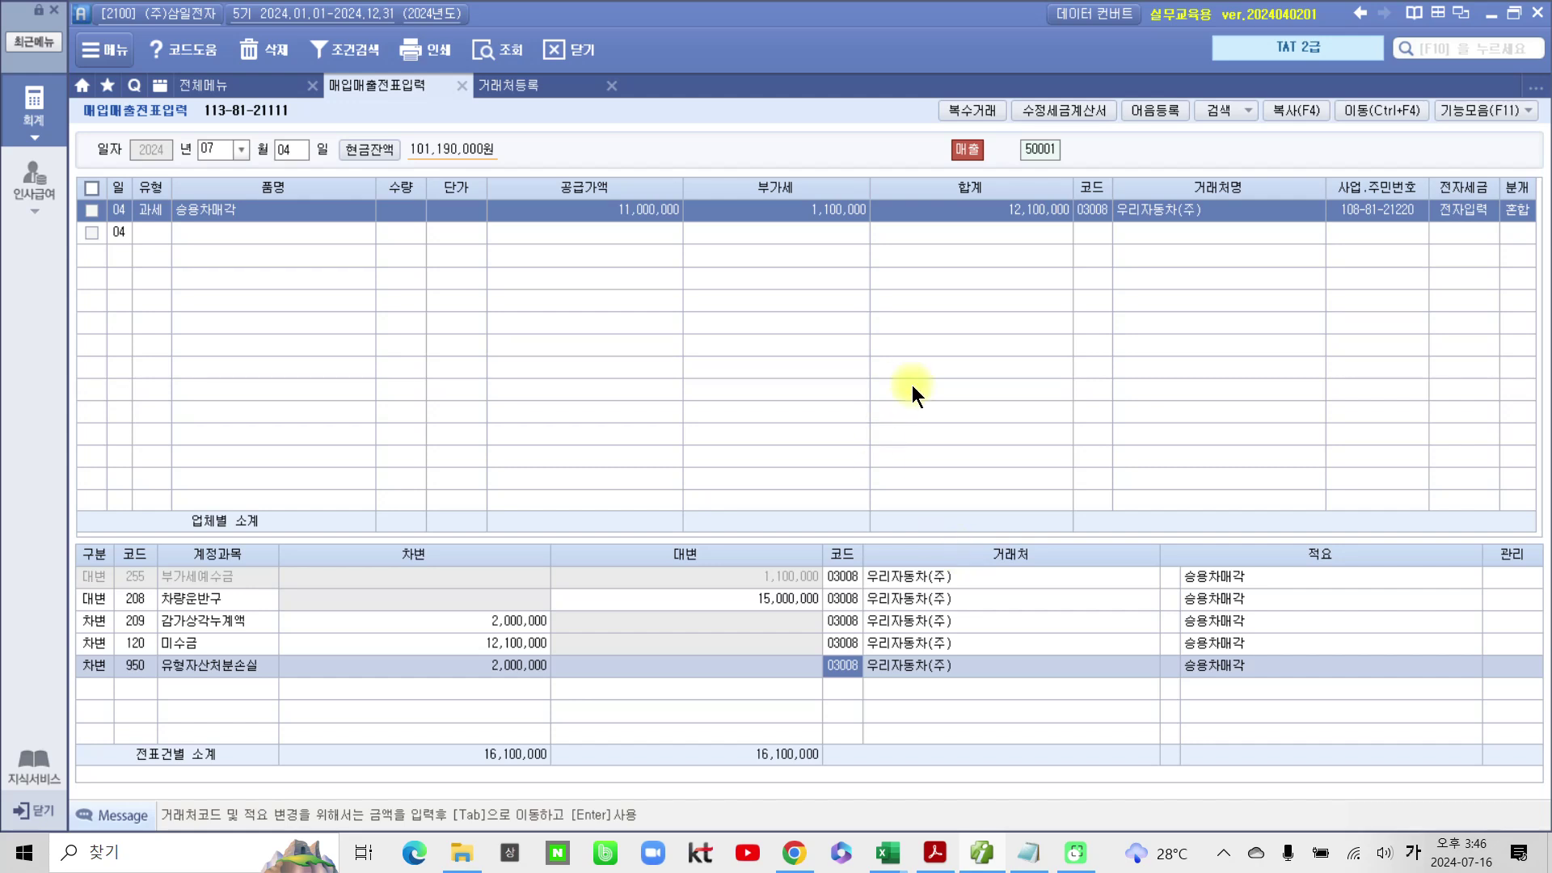
click(995, 860)
Step: Mark the textbook's 세금계산서합계표 tables, 매출세금계산서 title and totals, then clear the annotations
scroll(821, 668, down, 15)
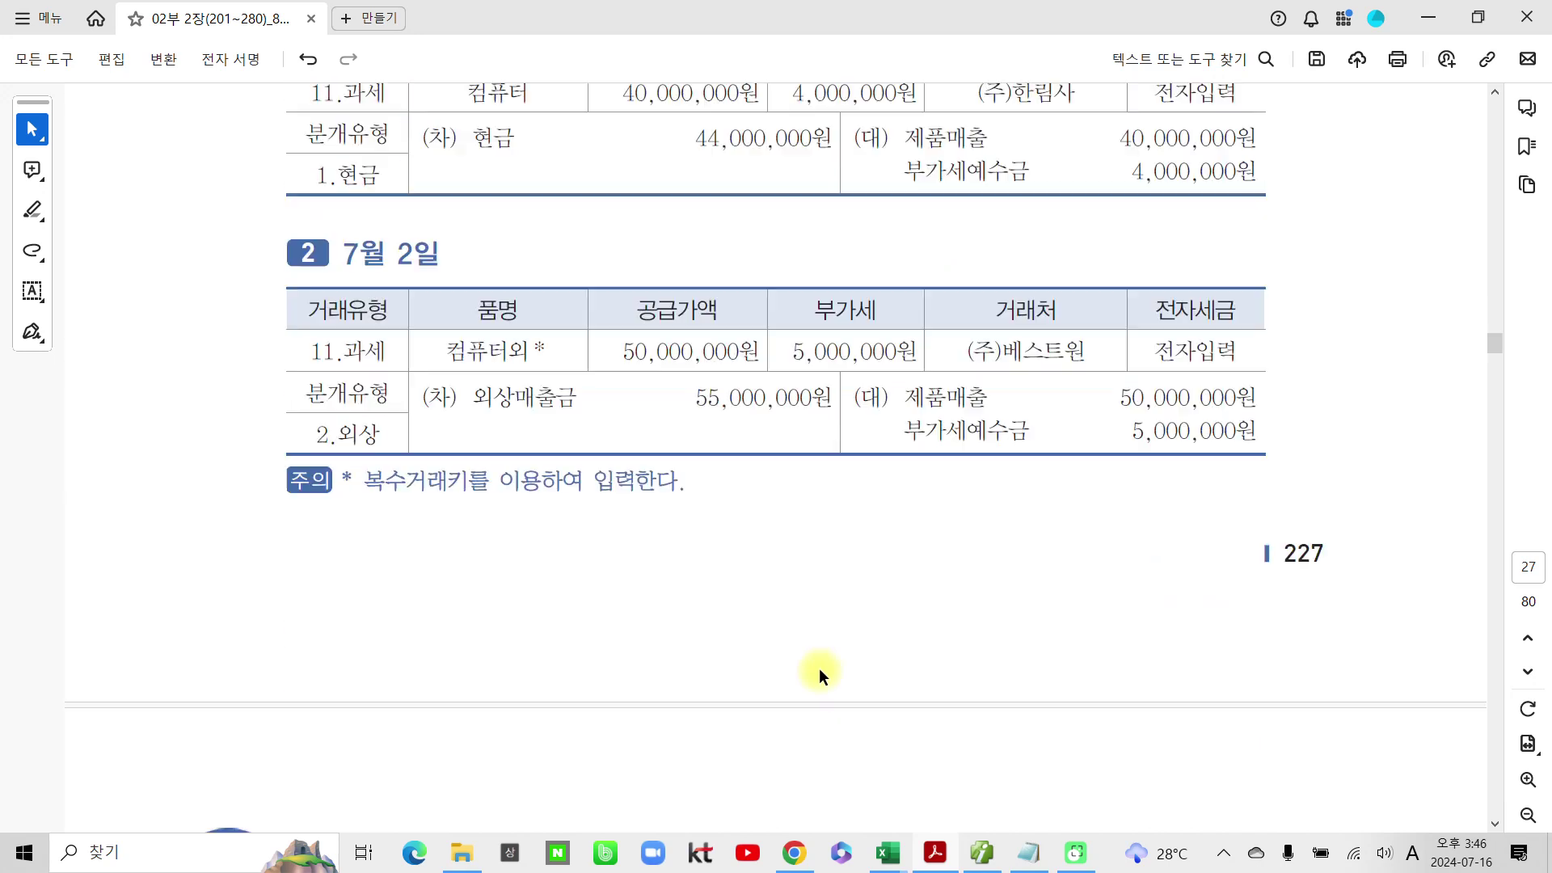
scroll(839, 660, down, 12)
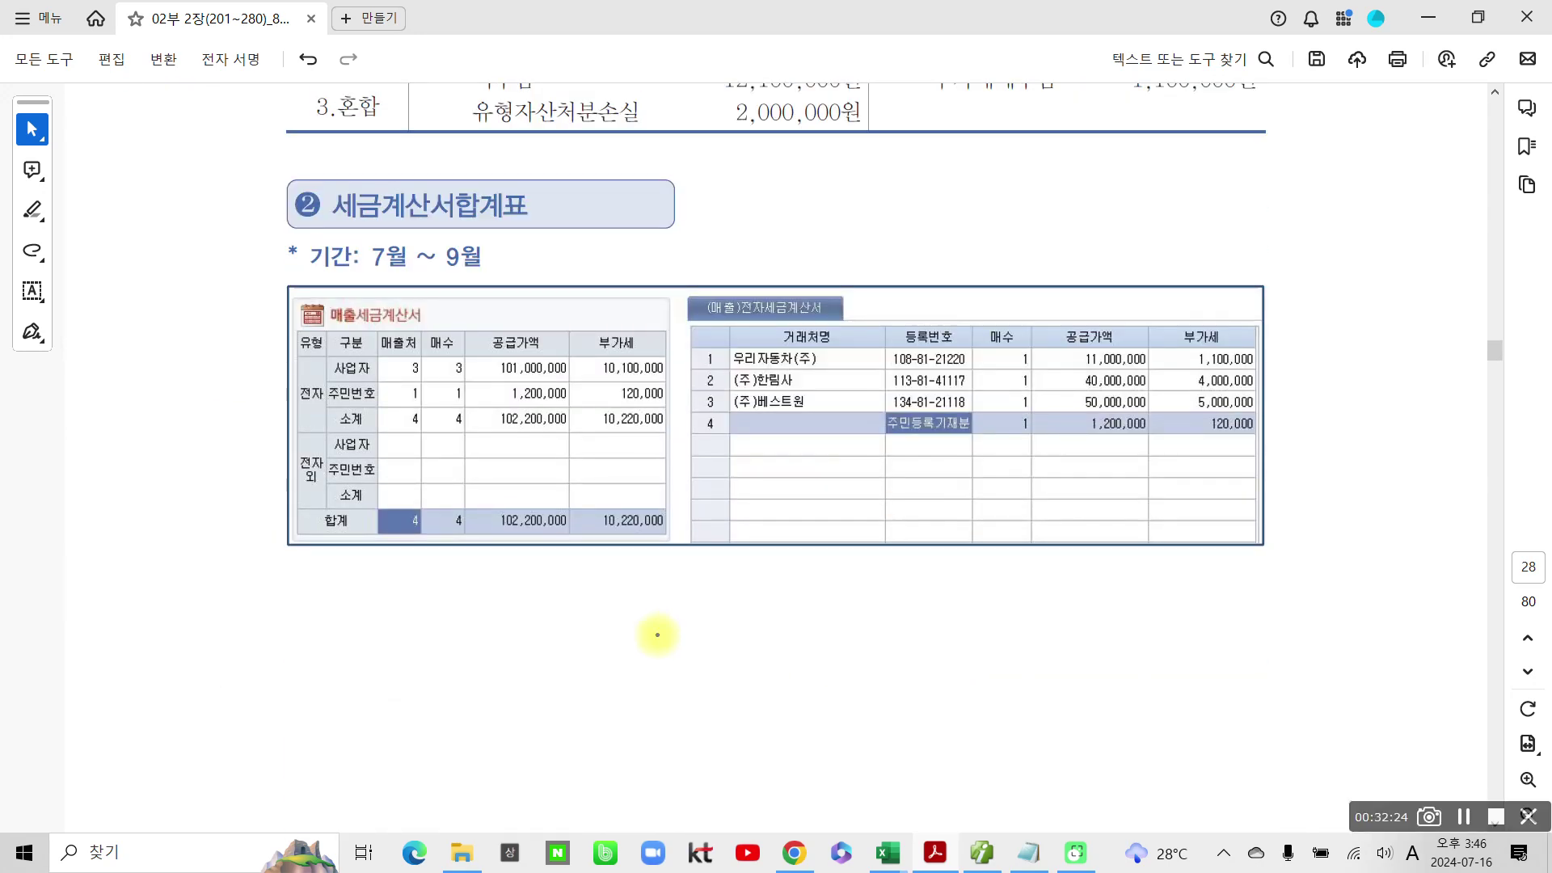
mouse_move(328, 229)
mouse_down()
mouse_move(566, 680)
mouse_move(1076, 198)
mouse_move(211, 423)
mouse_move(653, 634)
mouse_up()
drag(360, 335, 411, 322)
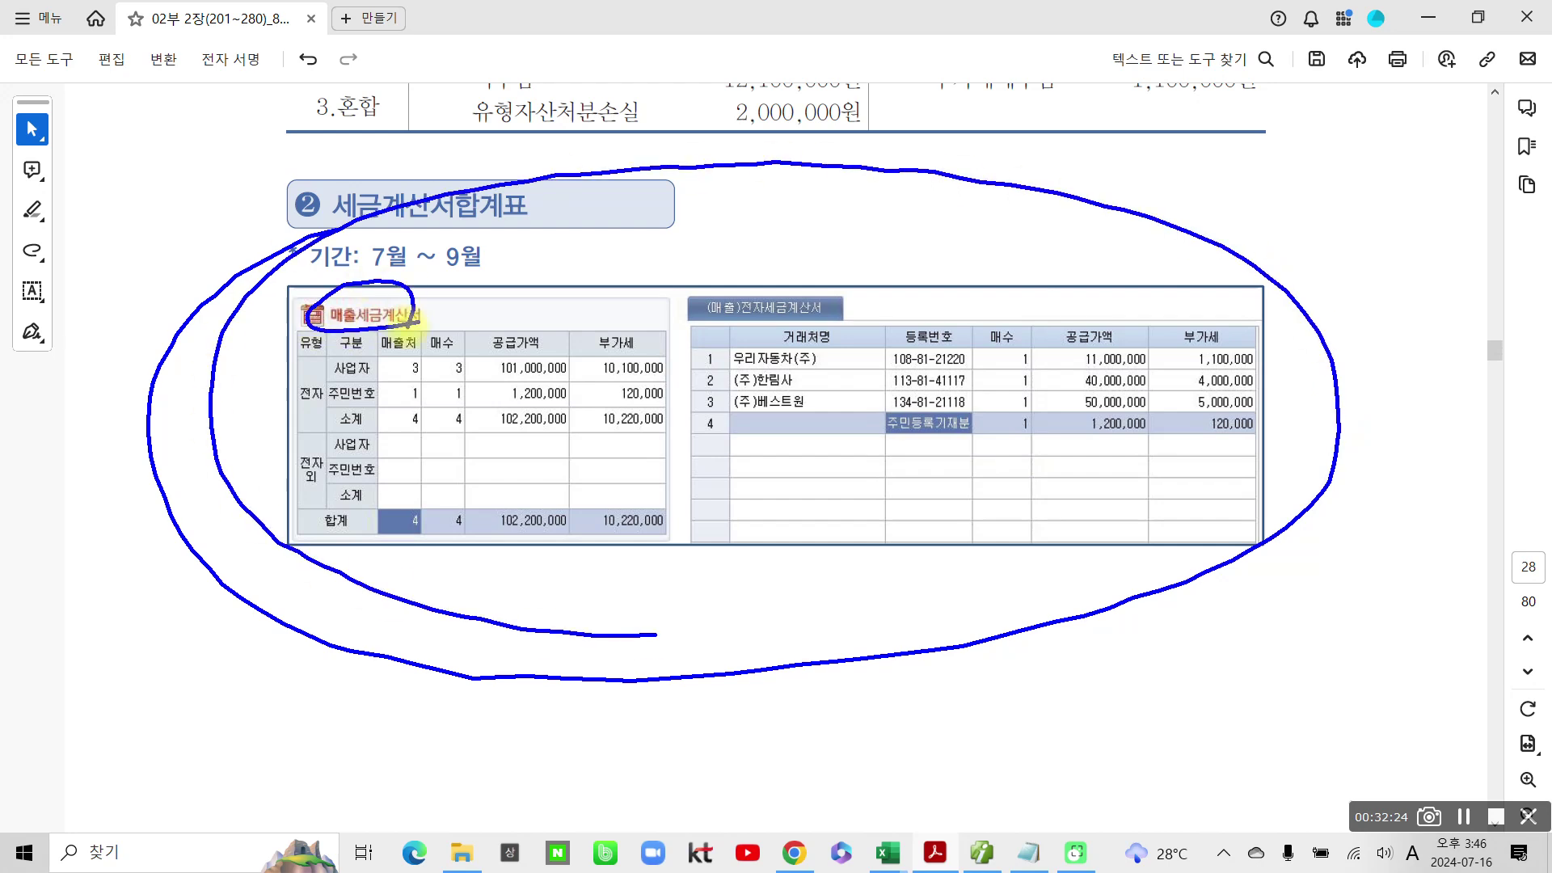
drag(571, 555, 579, 625)
key(Escape)
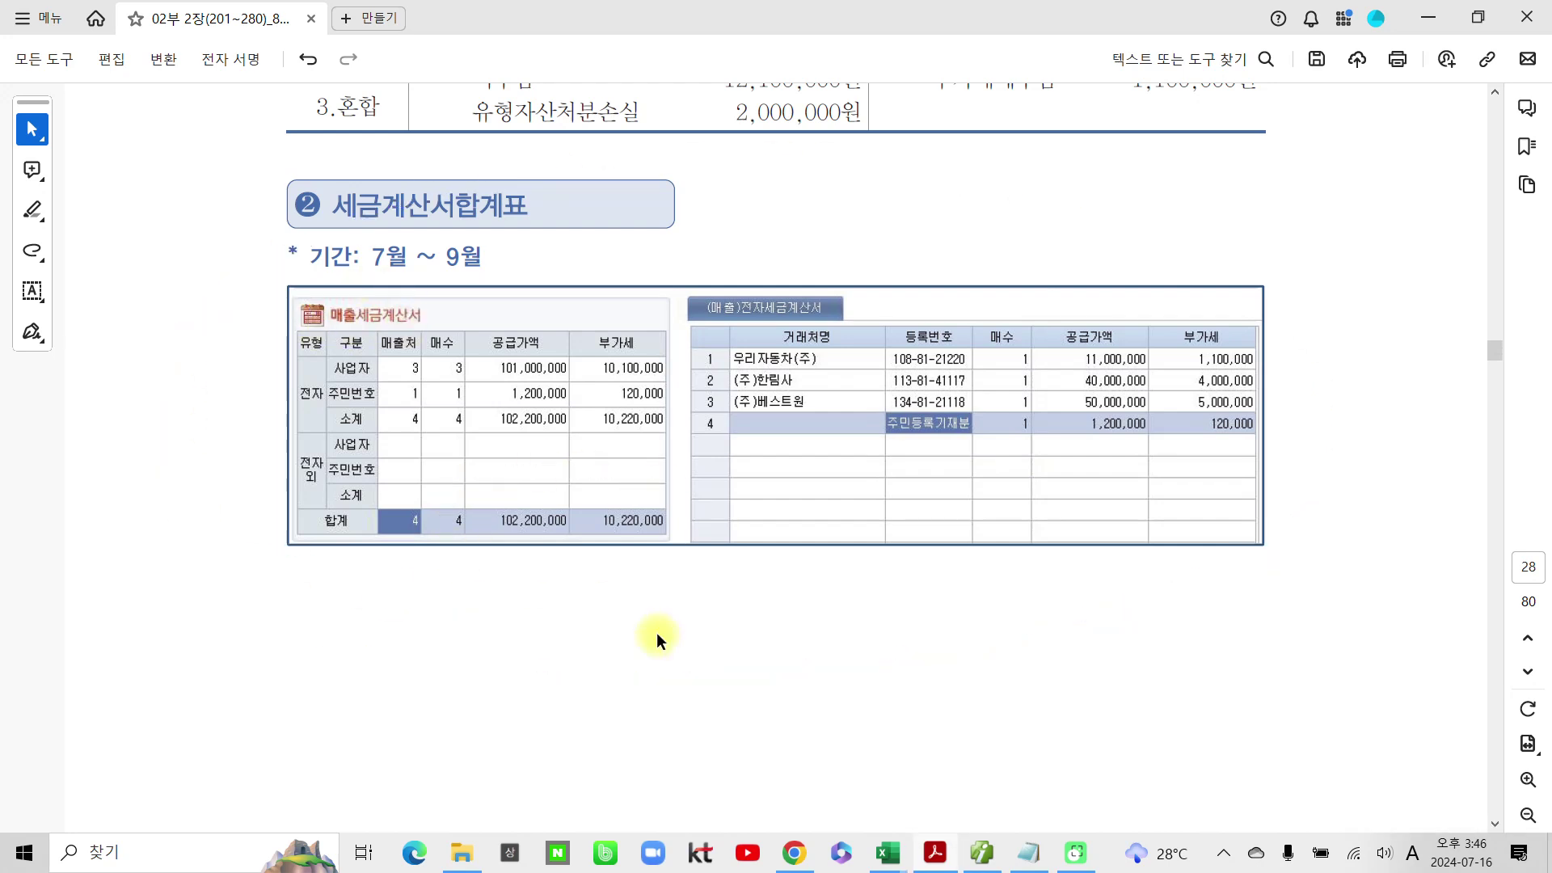
click(982, 853)
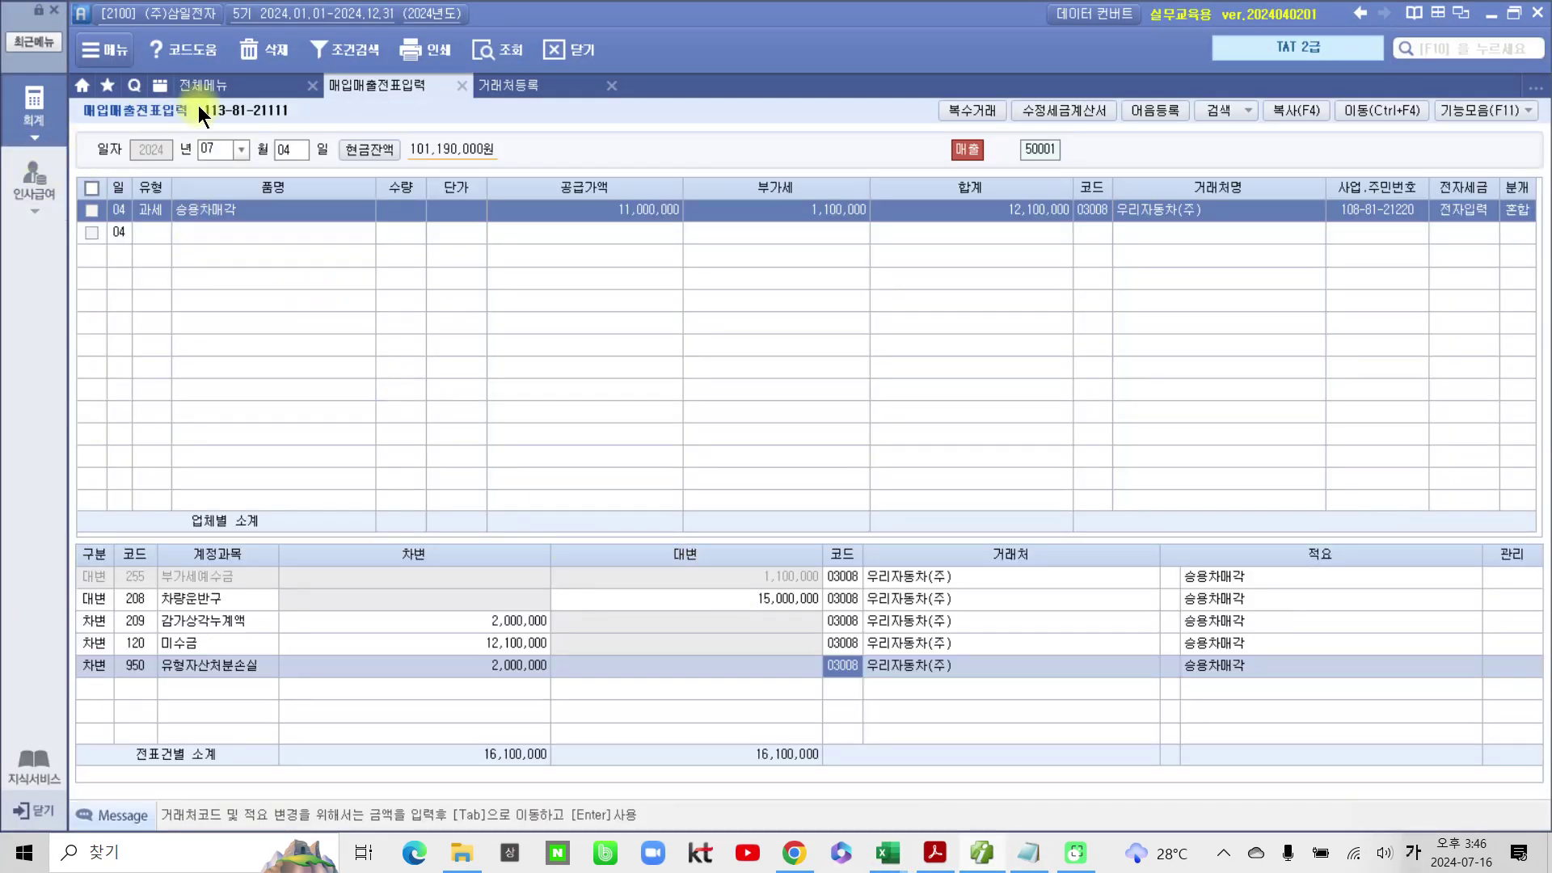
Step: Load the 세금계산서합계표 through month 09: 4 sales invoices, 102,200,000 plus 10,220,000 VAT
click(21, 116)
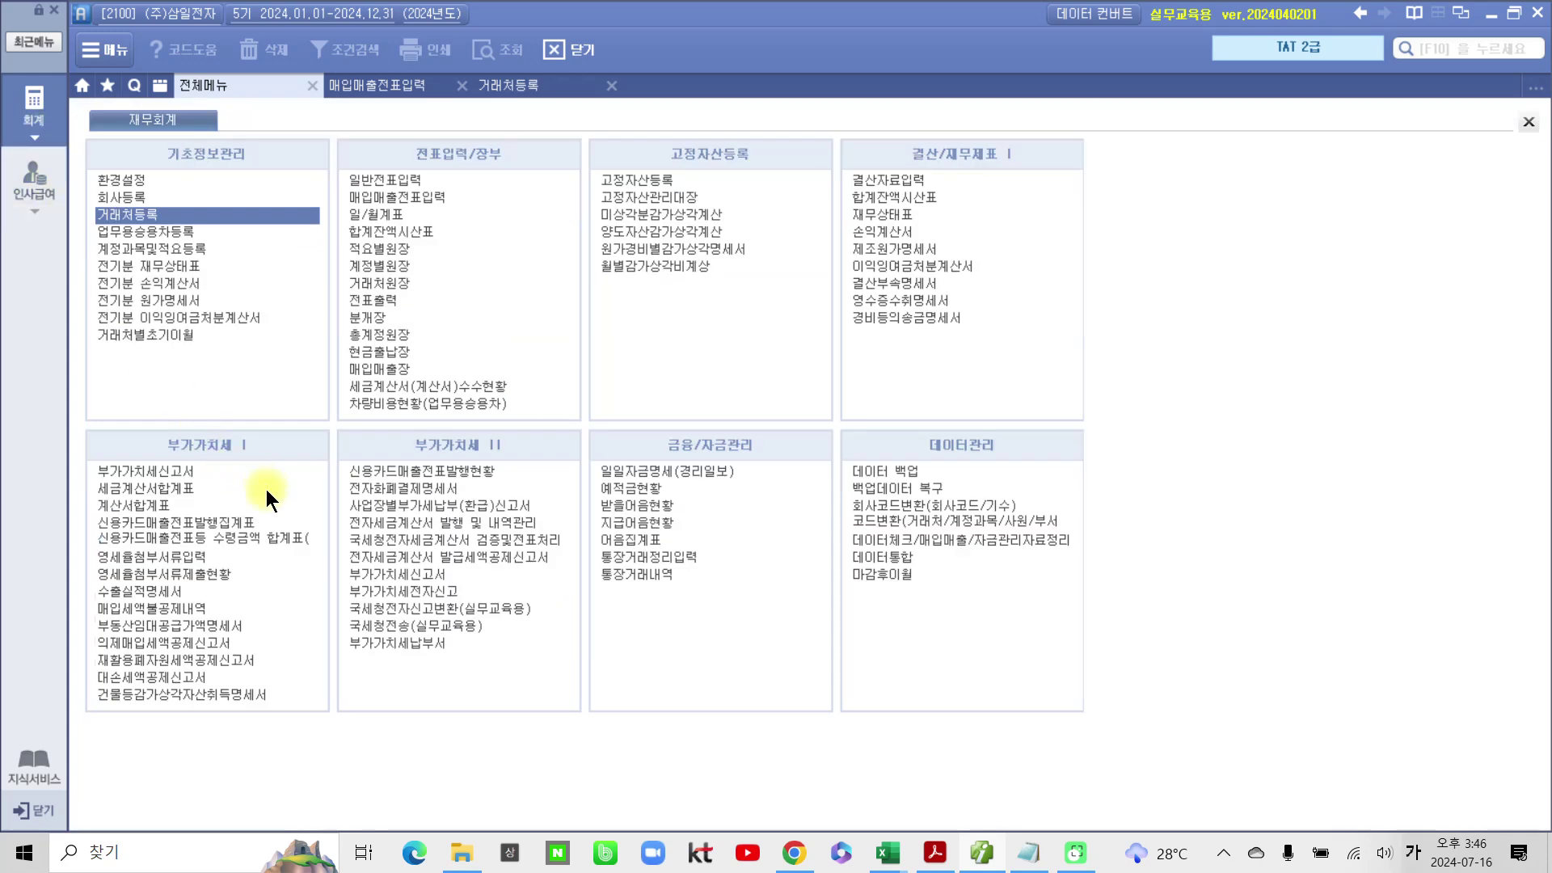
click(169, 488)
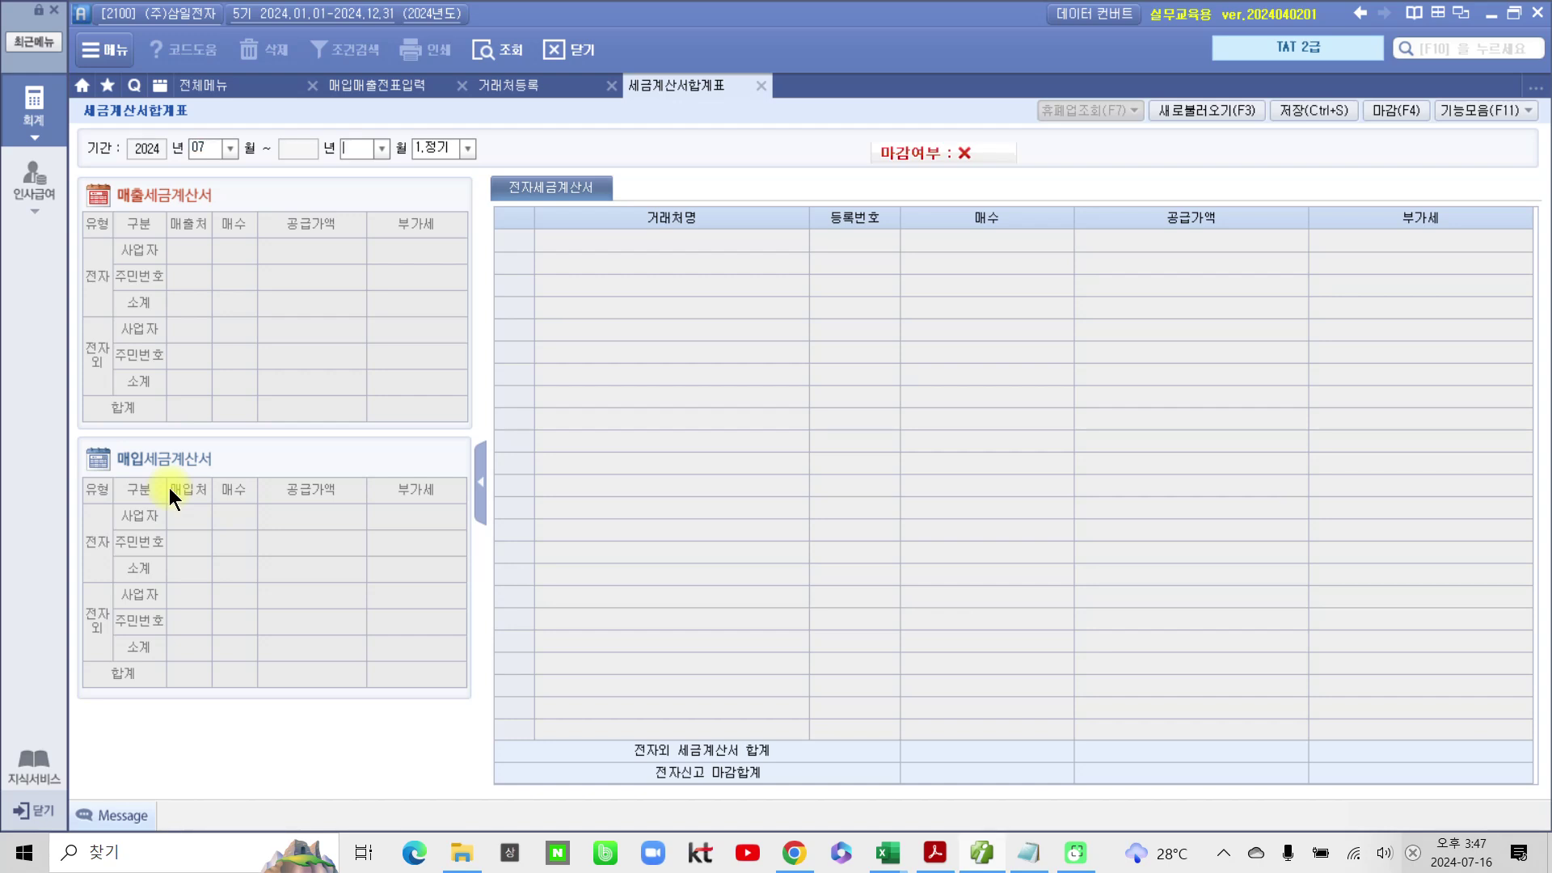
text(9)
key(Return)
key(Return)
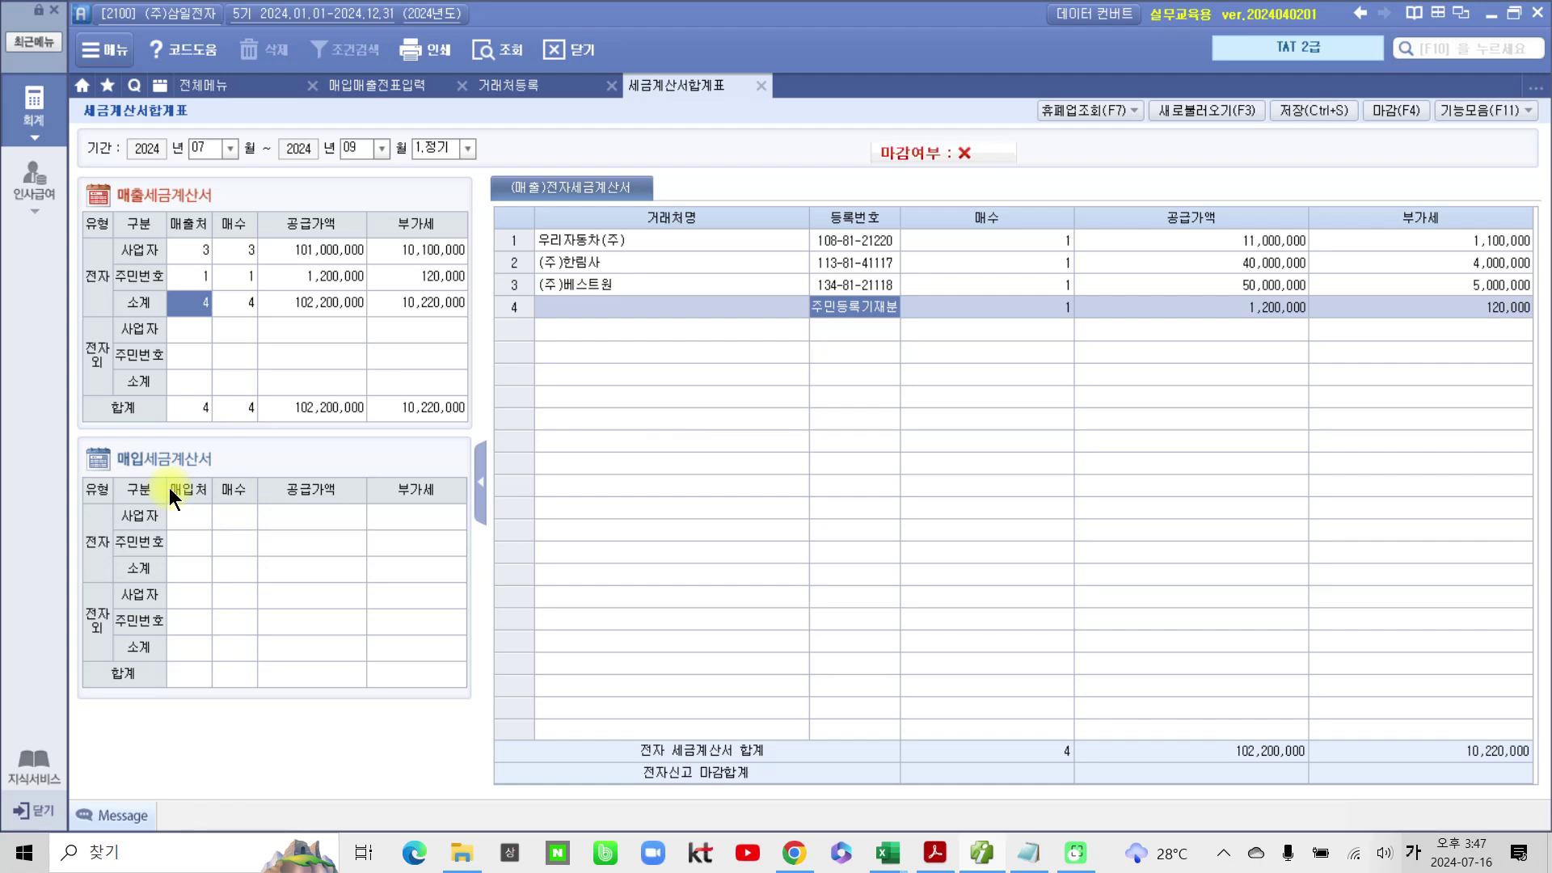
mouse_move(166, 230)
mouse_down()
mouse_move(130, 427)
mouse_move(157, 212)
mouse_move(76, 278)
mouse_up()
click(33, 113)
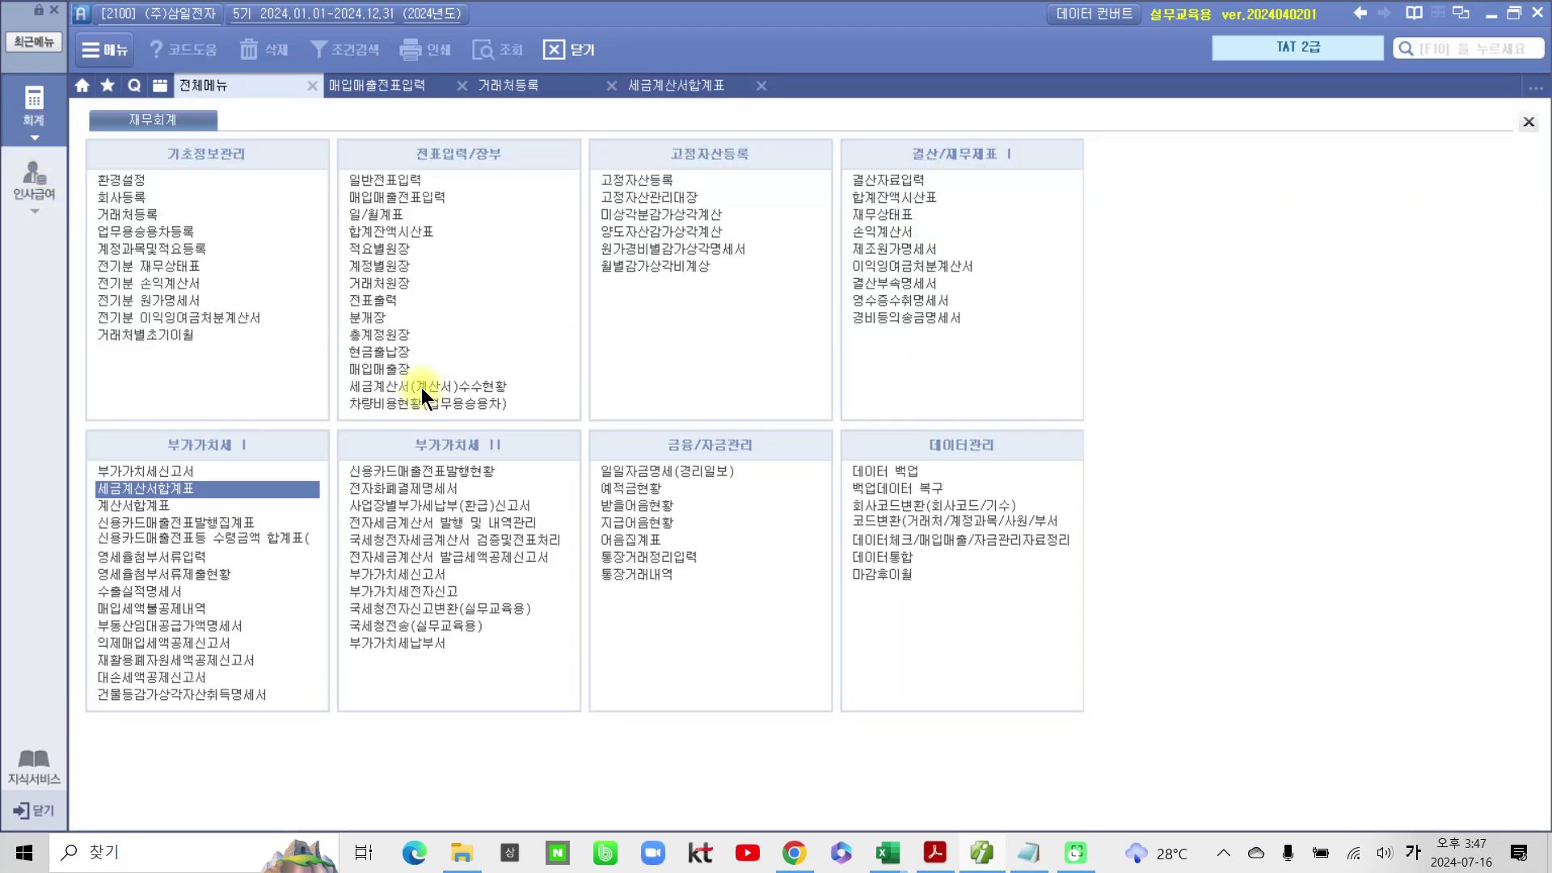
Step: Load the regular 부가가치세신고서 for months 07–09, showing 102,200,000 sales and 10,220,000 tax
click(157, 472)
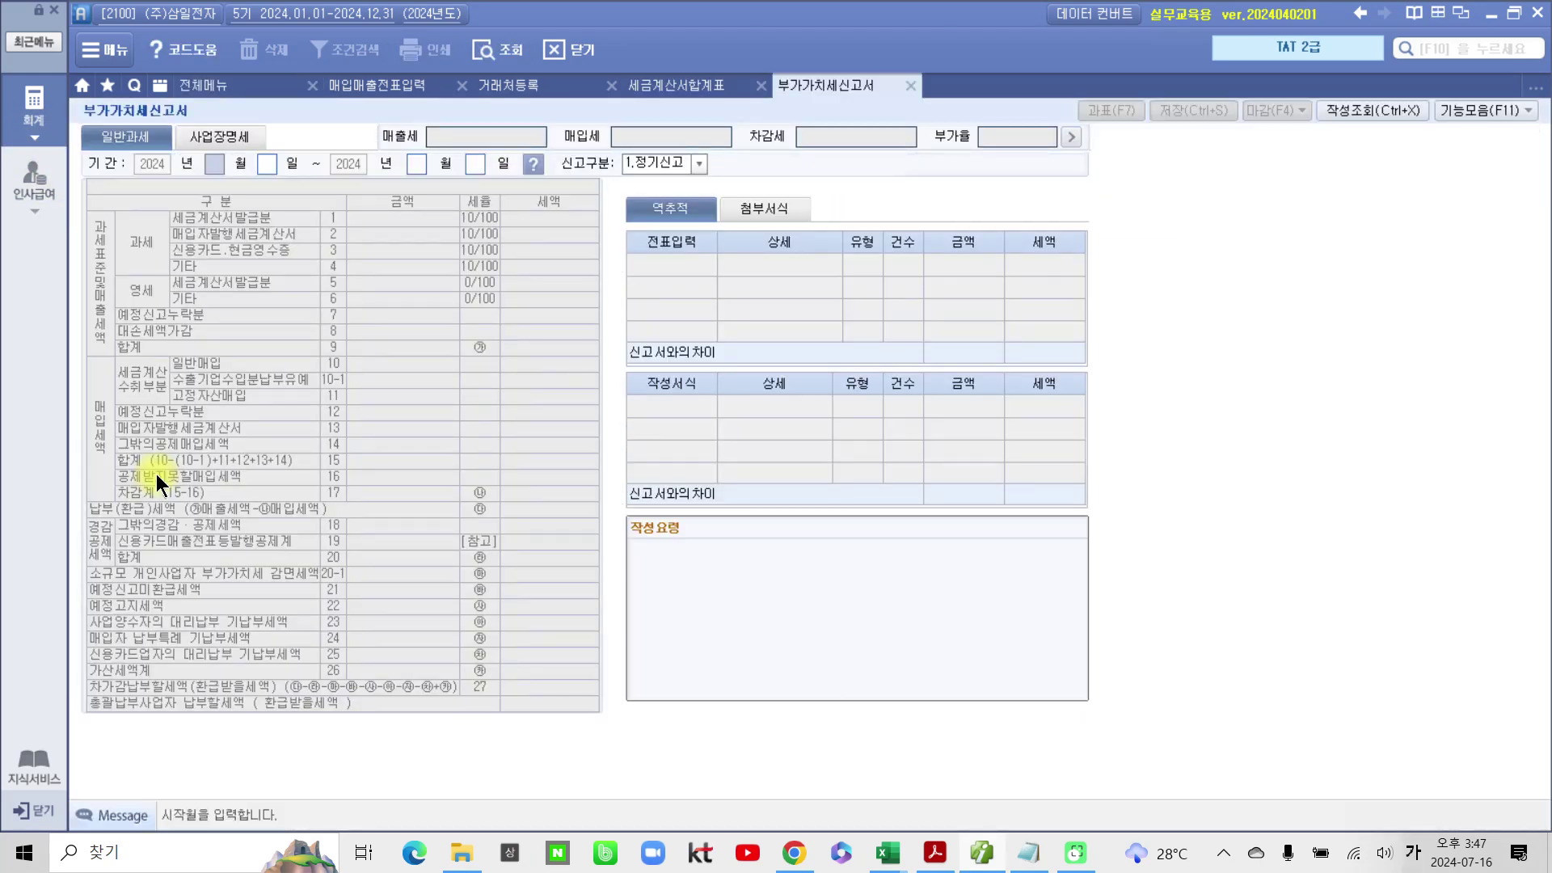
text(7)
key(Return)
text(09)
key(Return)
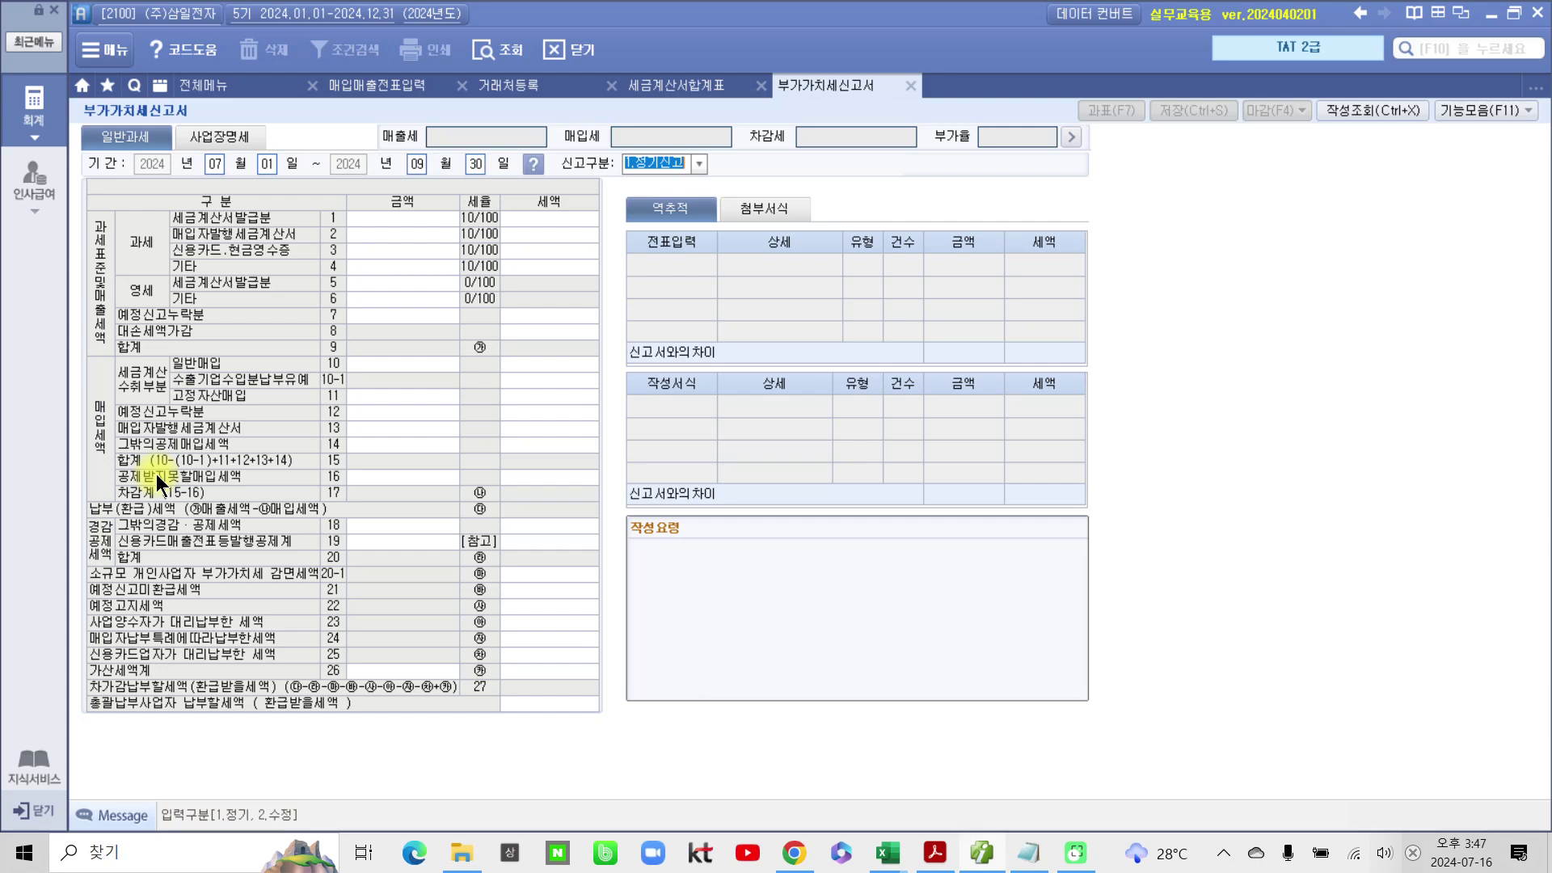
key(Return)
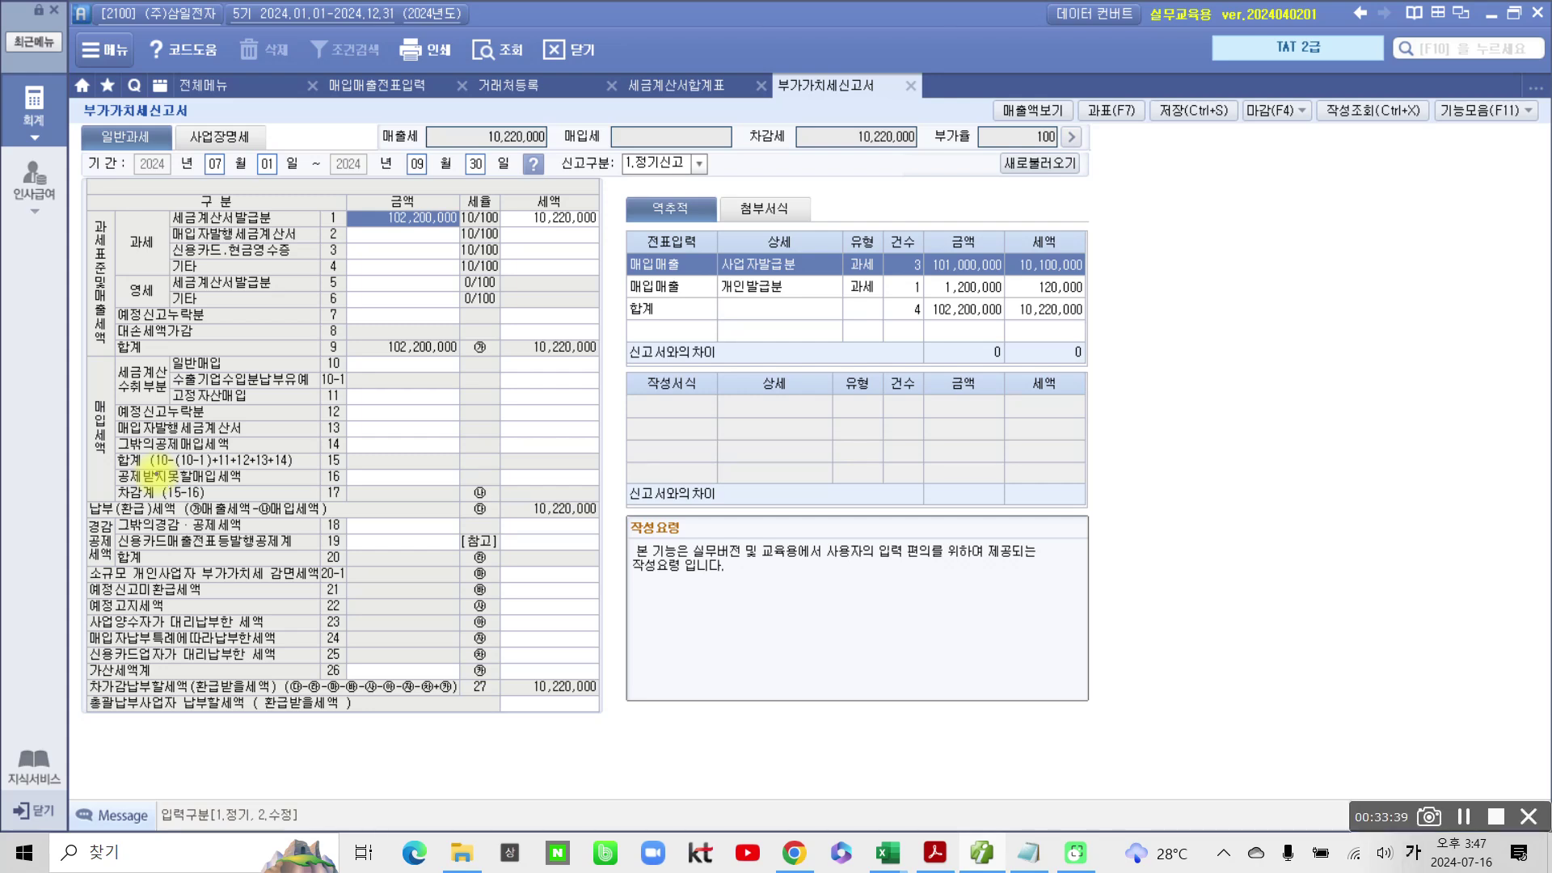
mouse_move(305, 215)
mouse_down()
mouse_move(566, 236)
mouse_move(416, 174)
mouse_move(231, 223)
mouse_up()
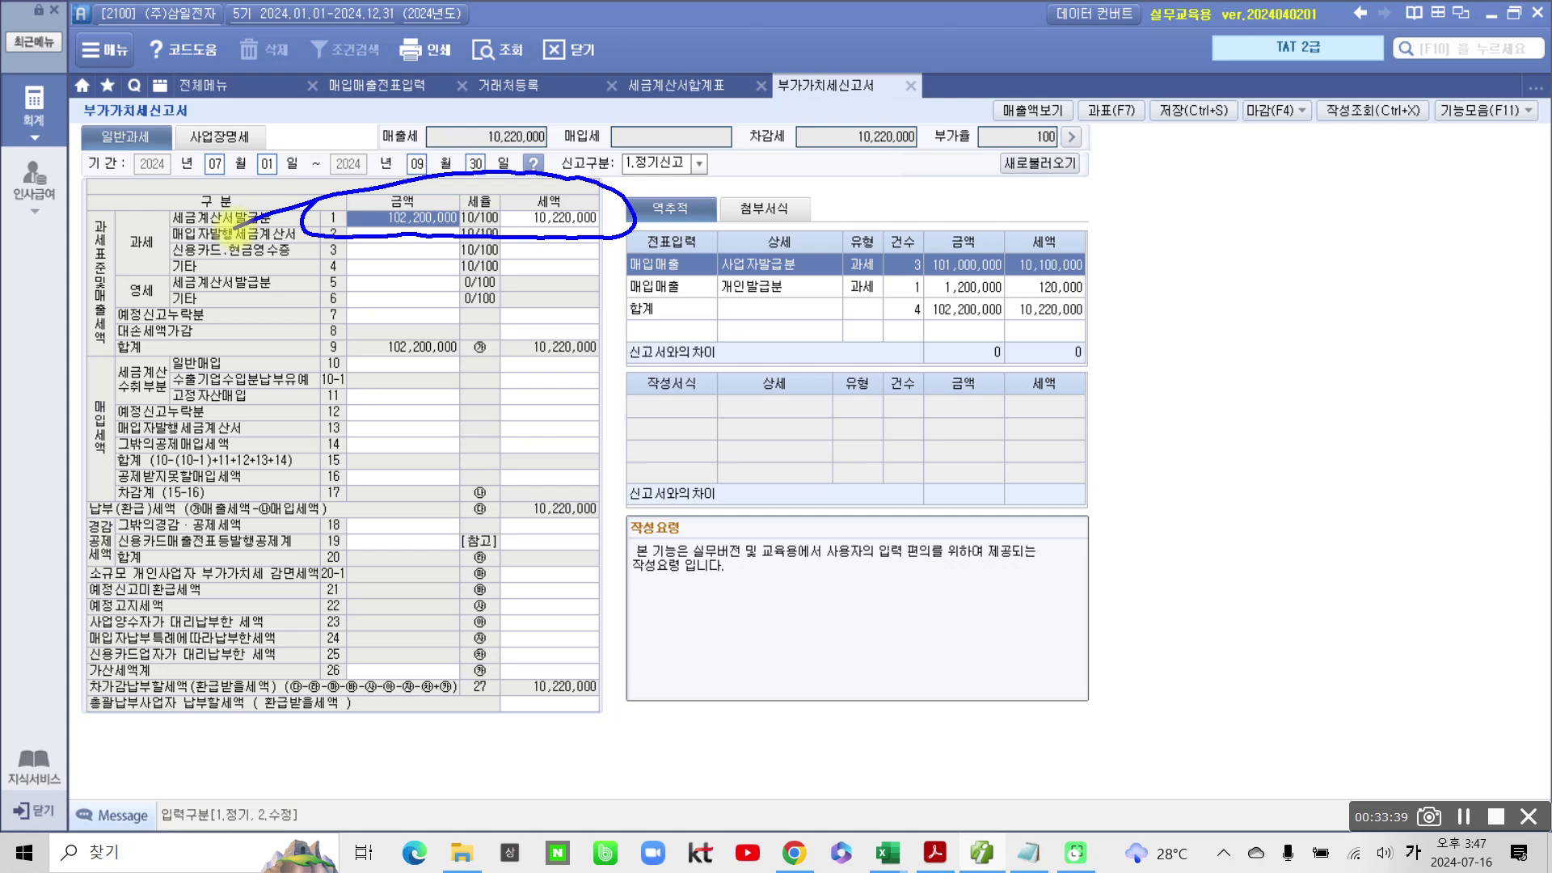
mouse_move(1120, 164)
mouse_down()
mouse_move(1128, 93)
mouse_move(1096, 191)
mouse_up()
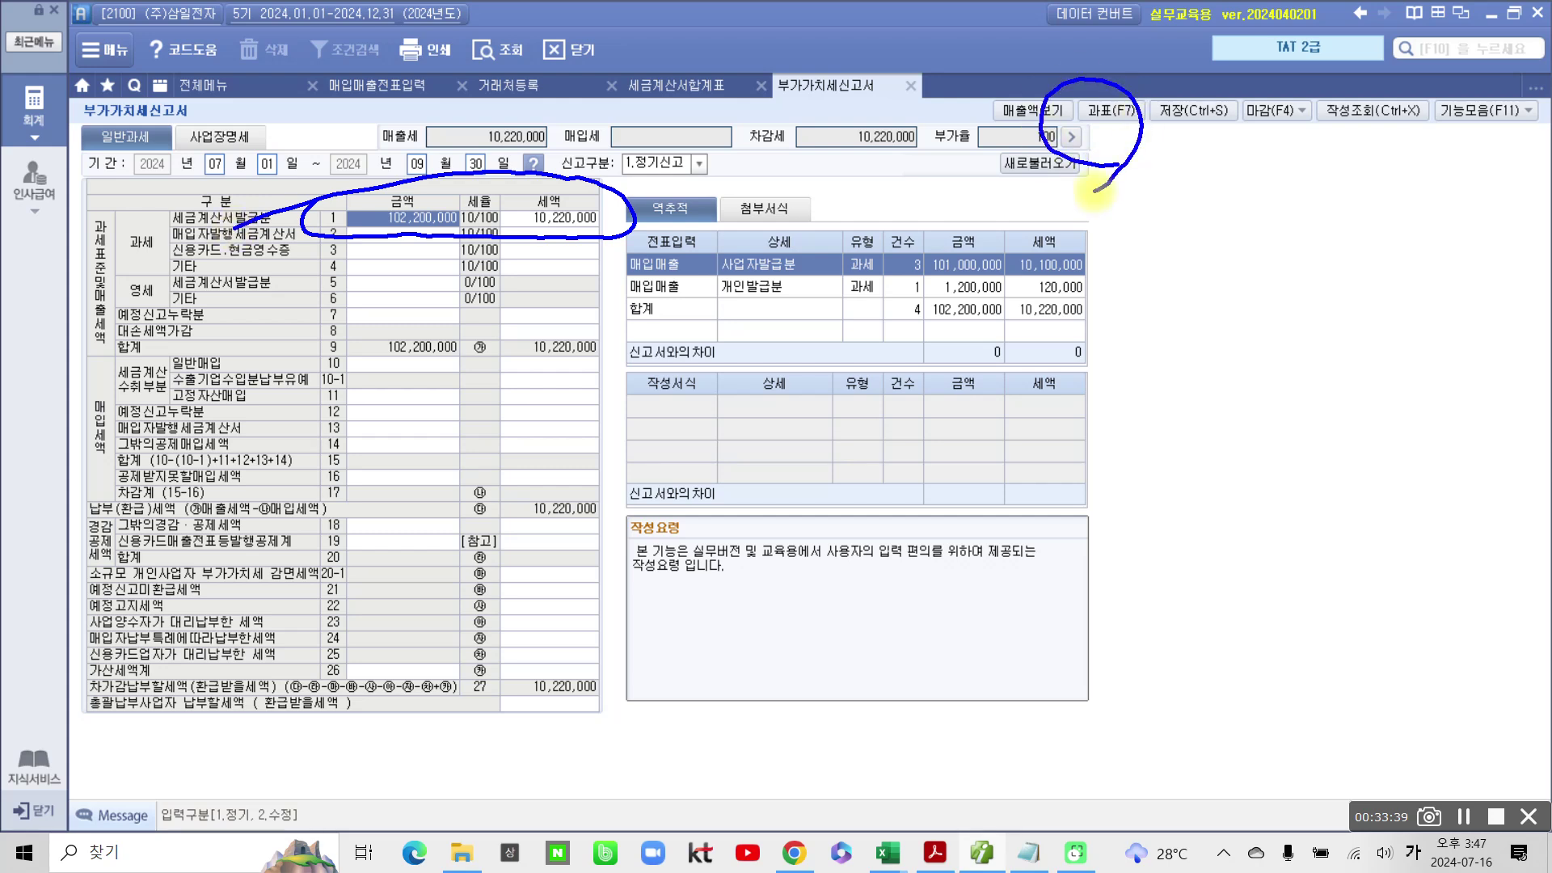
click(1116, 112)
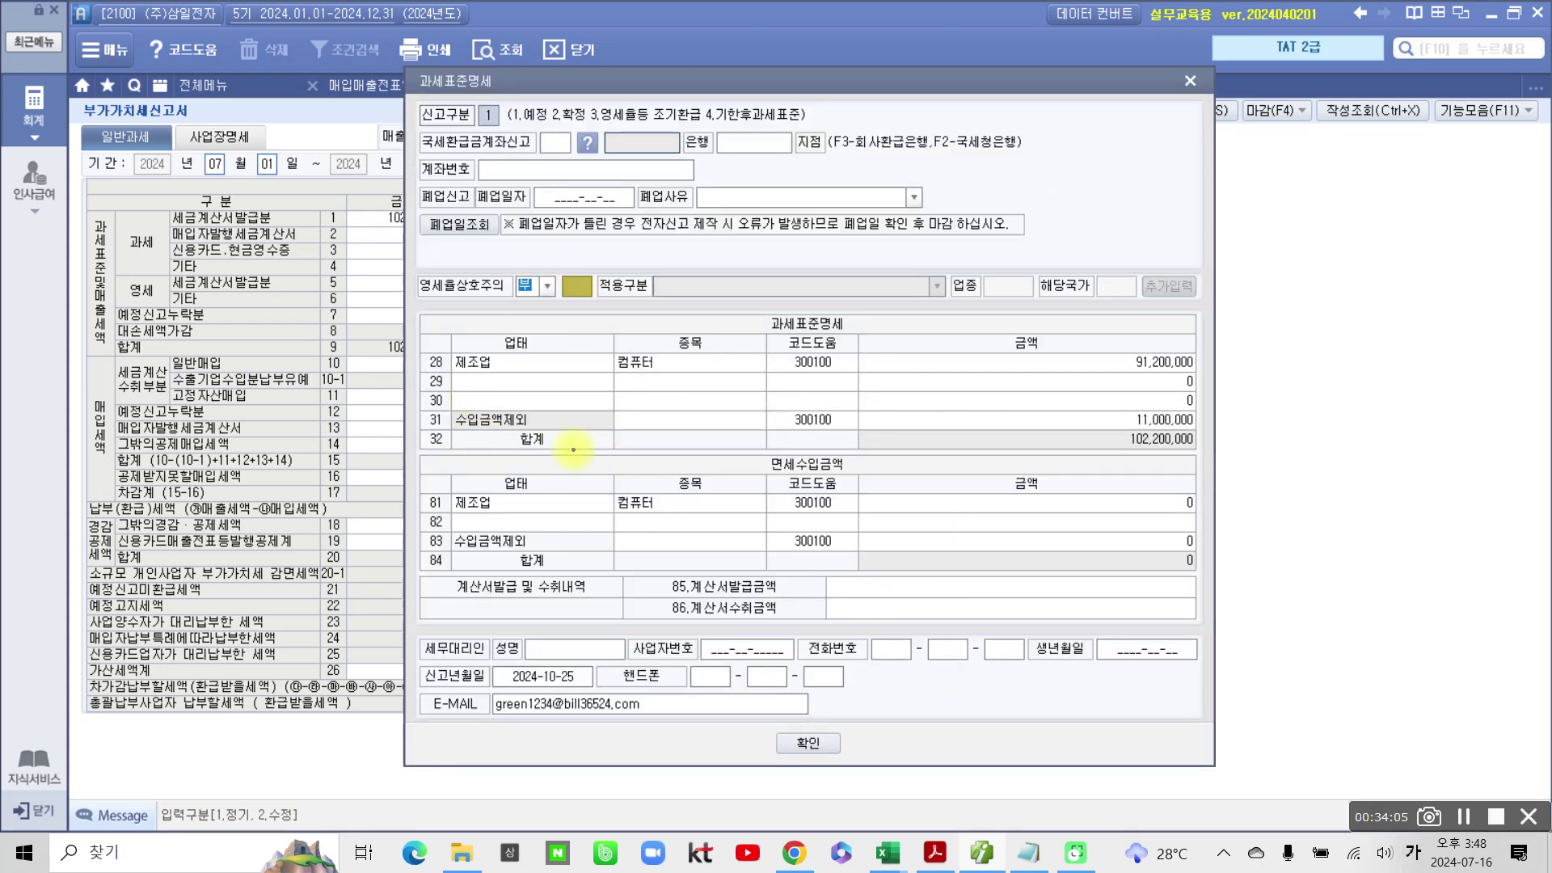
Step: Move the 과세표준명세 window aside and circle 제조업 91,200,000 and 수입금액제외 11,000,000
mouse_move(414, 405)
mouse_down()
mouse_move(819, 442)
mouse_move(1217, 431)
mouse_up()
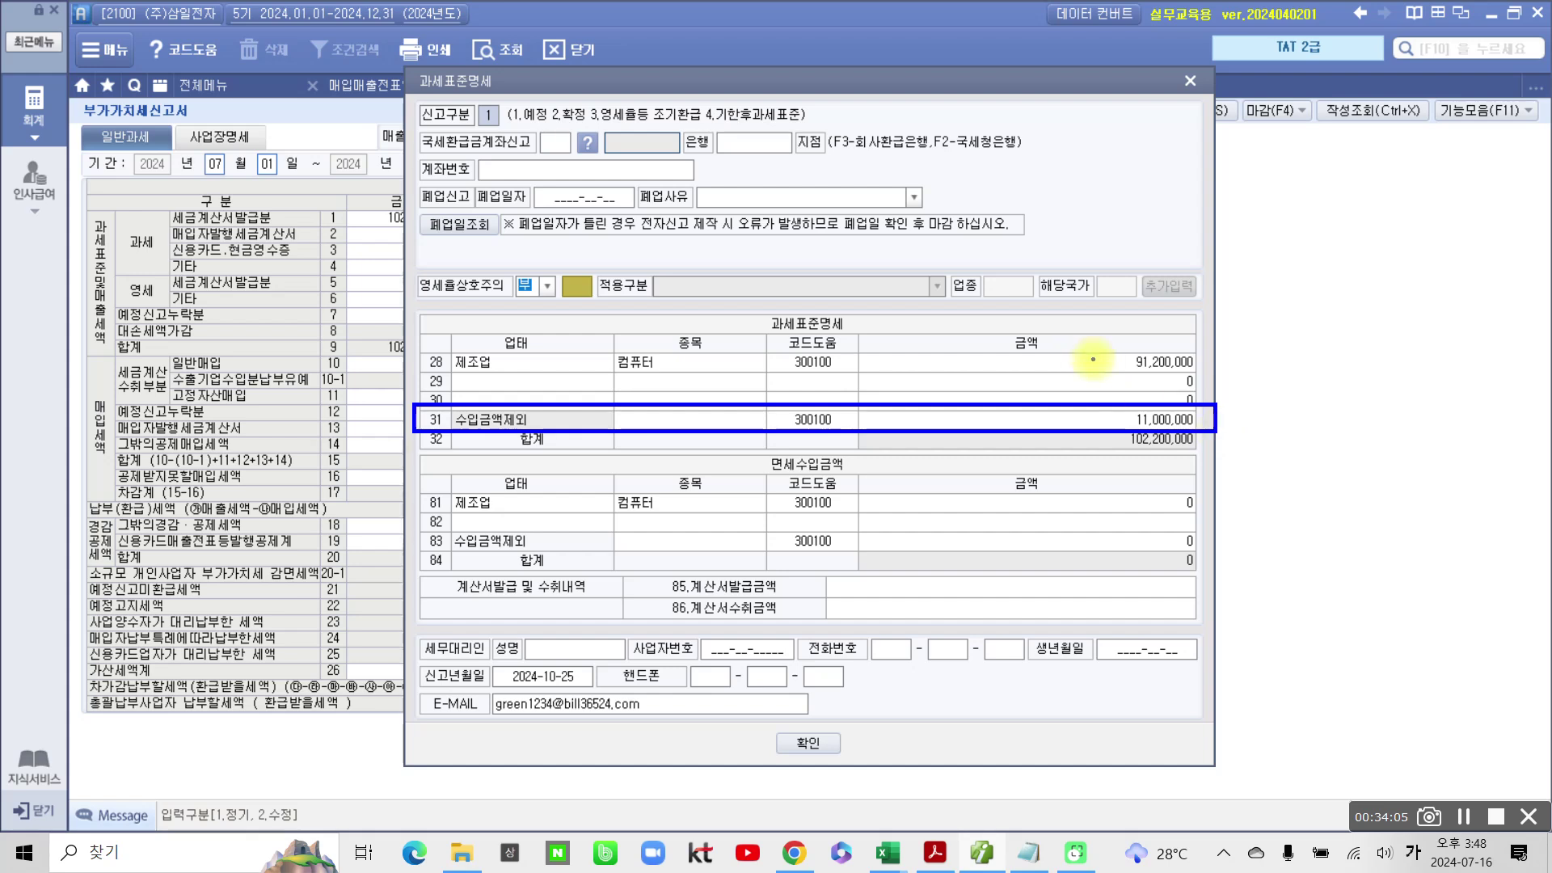
key(Escape)
drag(846, 79, 1046, 95)
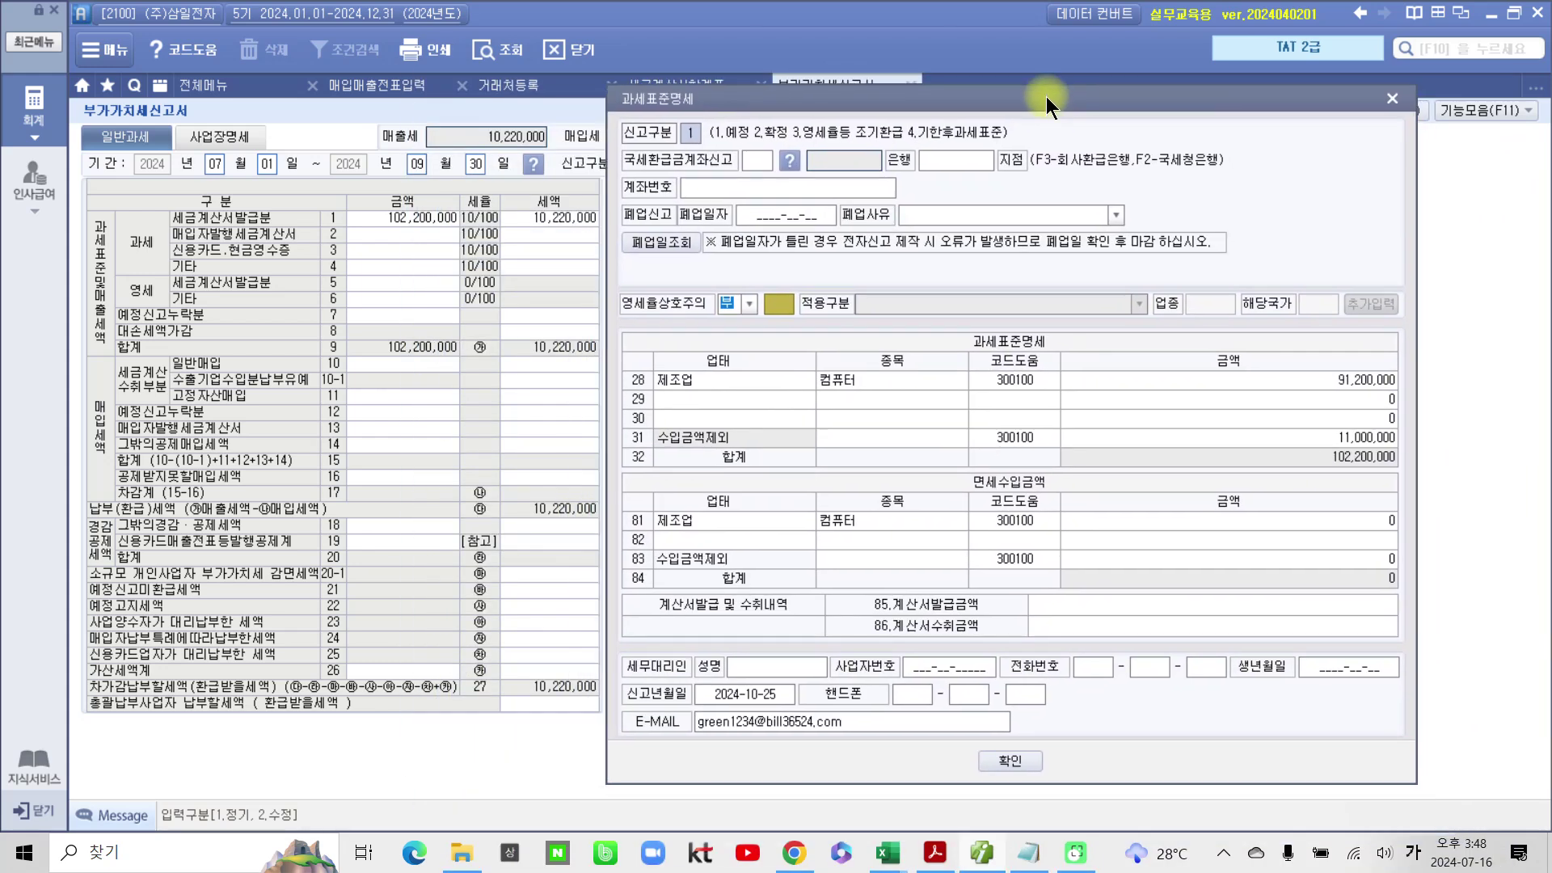
mouse_move(348, 230)
mouse_down()
mouse_move(284, 228)
mouse_move(363, 237)
mouse_move(491, 190)
mouse_move(319, 193)
mouse_up()
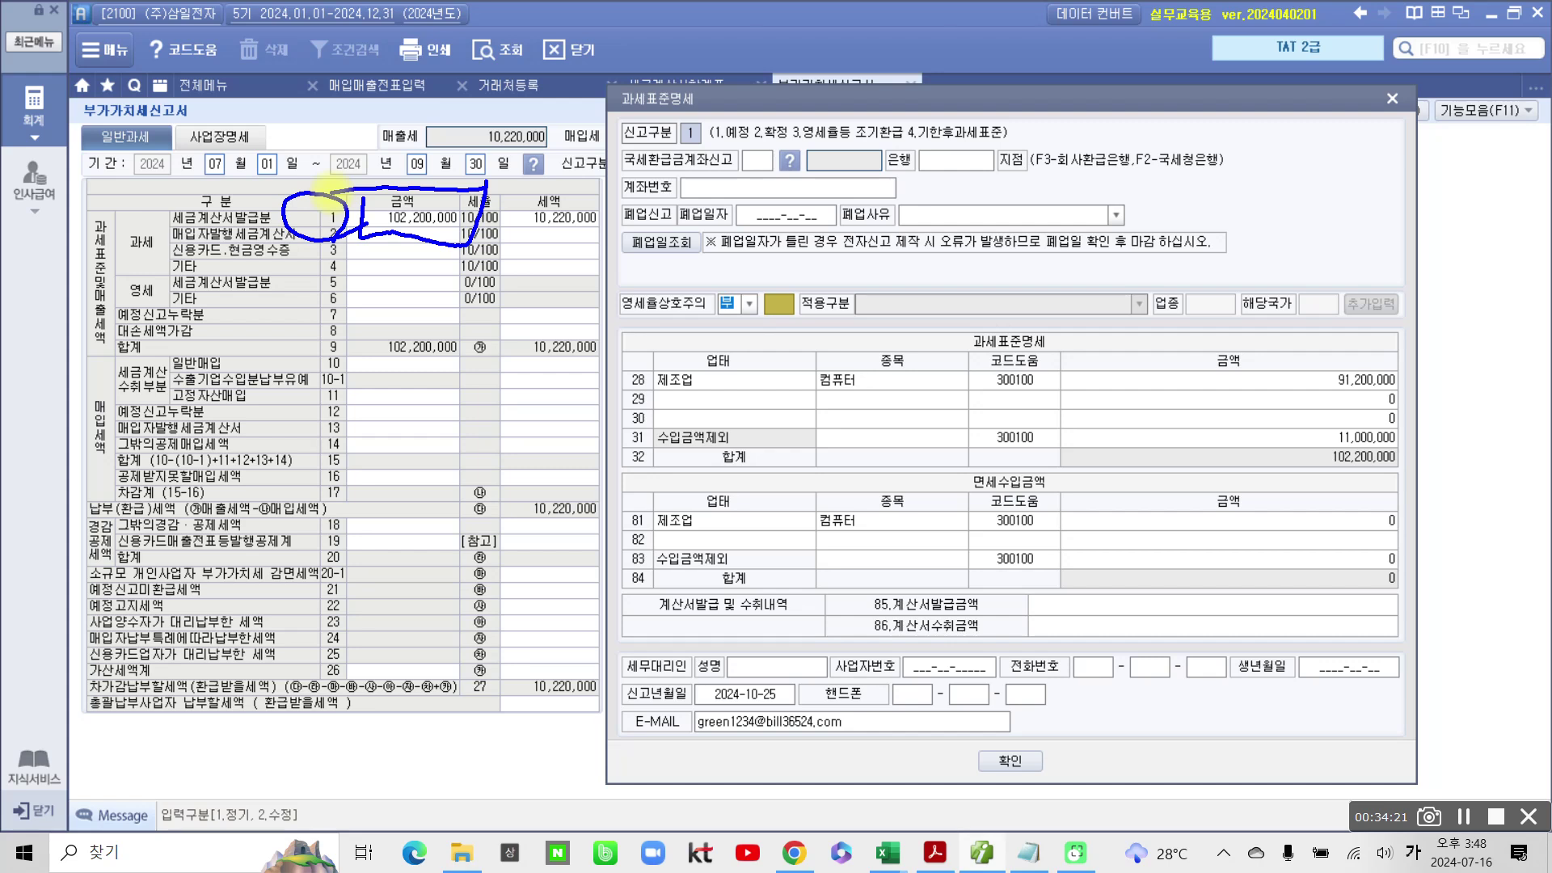
mouse_move(622, 417)
mouse_down()
mouse_move(608, 440)
mouse_move(764, 443)
mouse_move(615, 420)
mouse_up()
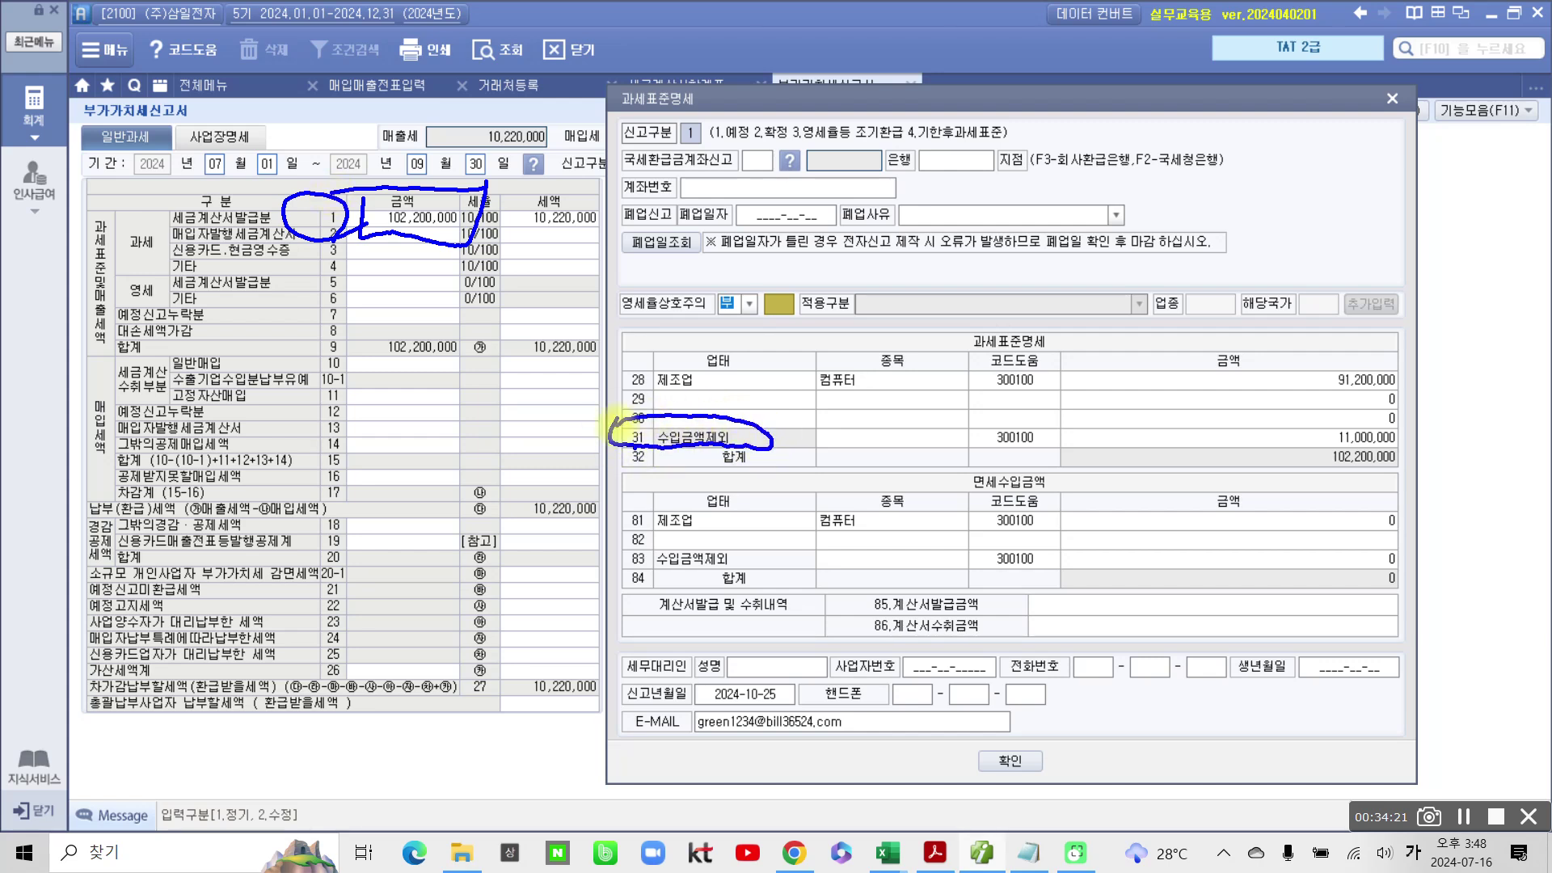
mouse_move(1319, 416)
mouse_down()
mouse_move(1308, 451)
mouse_move(1427, 429)
mouse_move(1308, 420)
mouse_up()
mouse_move(618, 356)
mouse_down()
mouse_move(608, 405)
mouse_move(740, 374)
mouse_move(612, 376)
mouse_up()
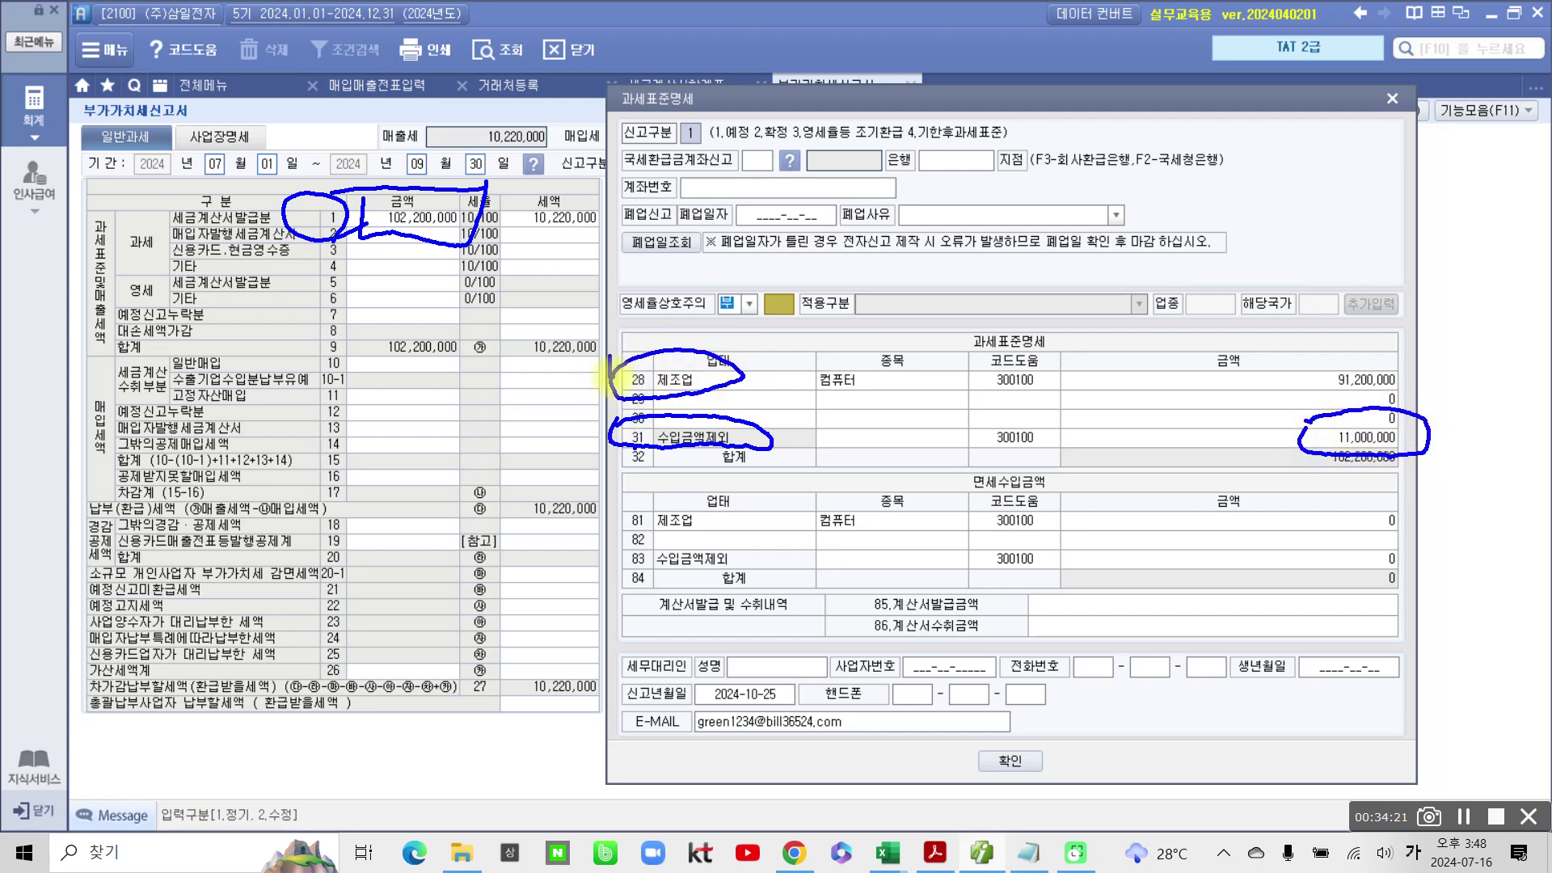
mouse_move(1310, 356)
mouse_down()
mouse_move(1291, 380)
mouse_move(1443, 380)
mouse_move(1258, 347)
mouse_up()
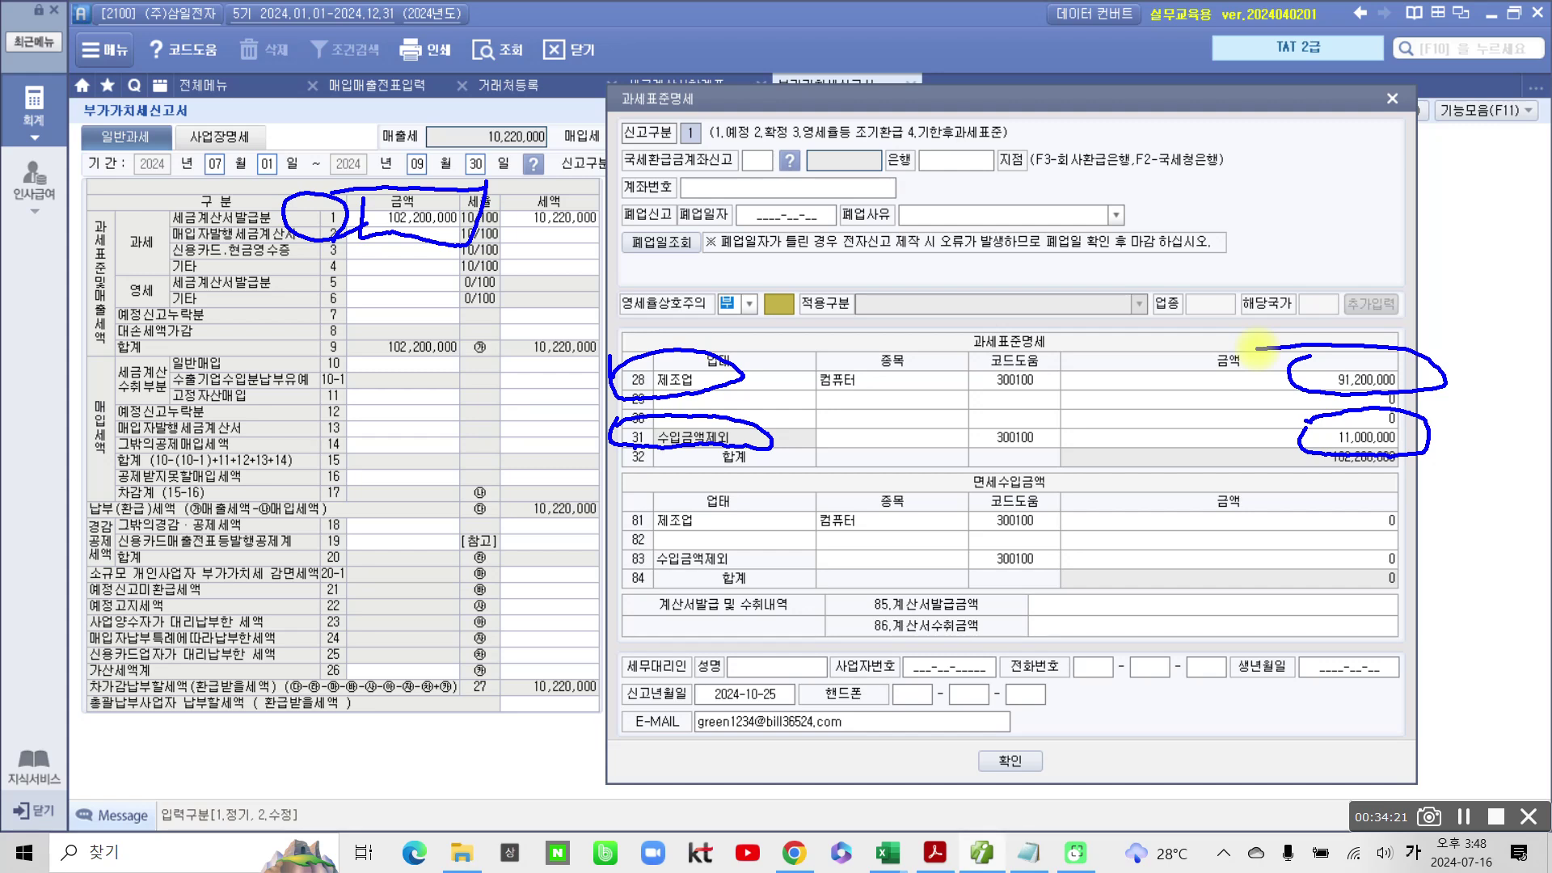
mouse_move(836, 291)
mouse_down()
mouse_move(724, 386)
mouse_move(749, 387)
mouse_up()
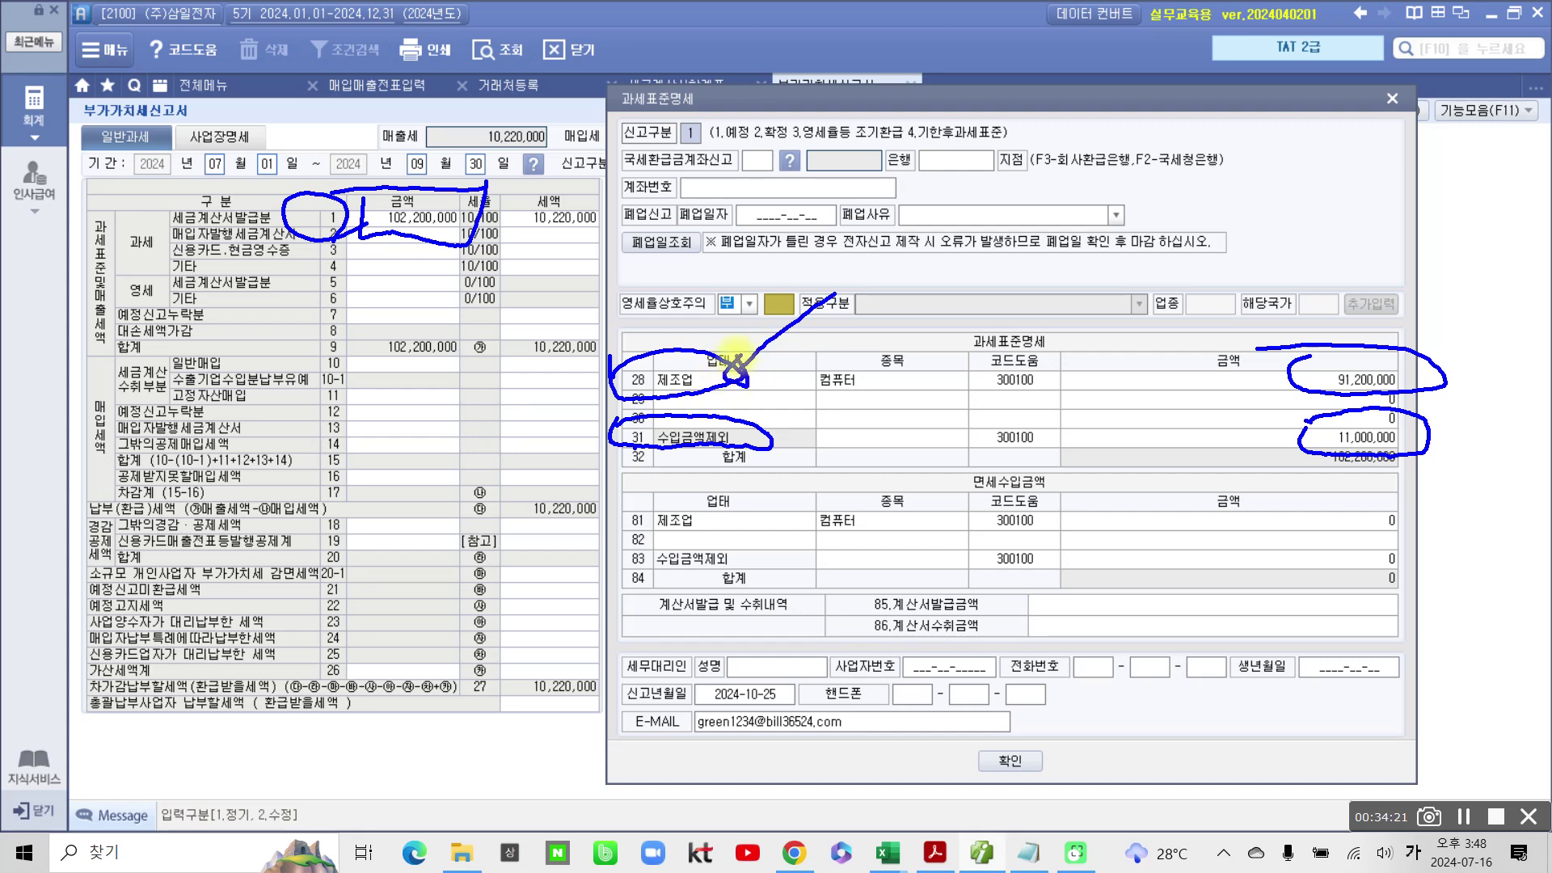
Step: Handwrite the note 매출액 over the tax-base breakdown dialog
mouse_move(877, 275)
mouse_down()
mouse_move(898, 293)
mouse_move(888, 327)
mouse_move(911, 327)
mouse_up()
mouse_move(935, 267)
mouse_down()
mouse_move(937, 333)
mouse_move(980, 284)
mouse_up()
drag(976, 241, 977, 339)
mouse_move(1000, 213)
mouse_down()
mouse_move(1017, 236)
mouse_move(993, 279)
mouse_up()
mouse_move(1021, 257)
mouse_down()
mouse_move(1065, 283)
mouse_move(1043, 356)
mouse_up()
drag(1098, 257, 1134, 307)
mouse_move(1136, 274)
mouse_down()
mouse_move(1158, 269)
mouse_move(1128, 356)
mouse_up()
mouse_move(928, 384)
mouse_down()
mouse_move(1014, 378)
mouse_move(948, 414)
mouse_up()
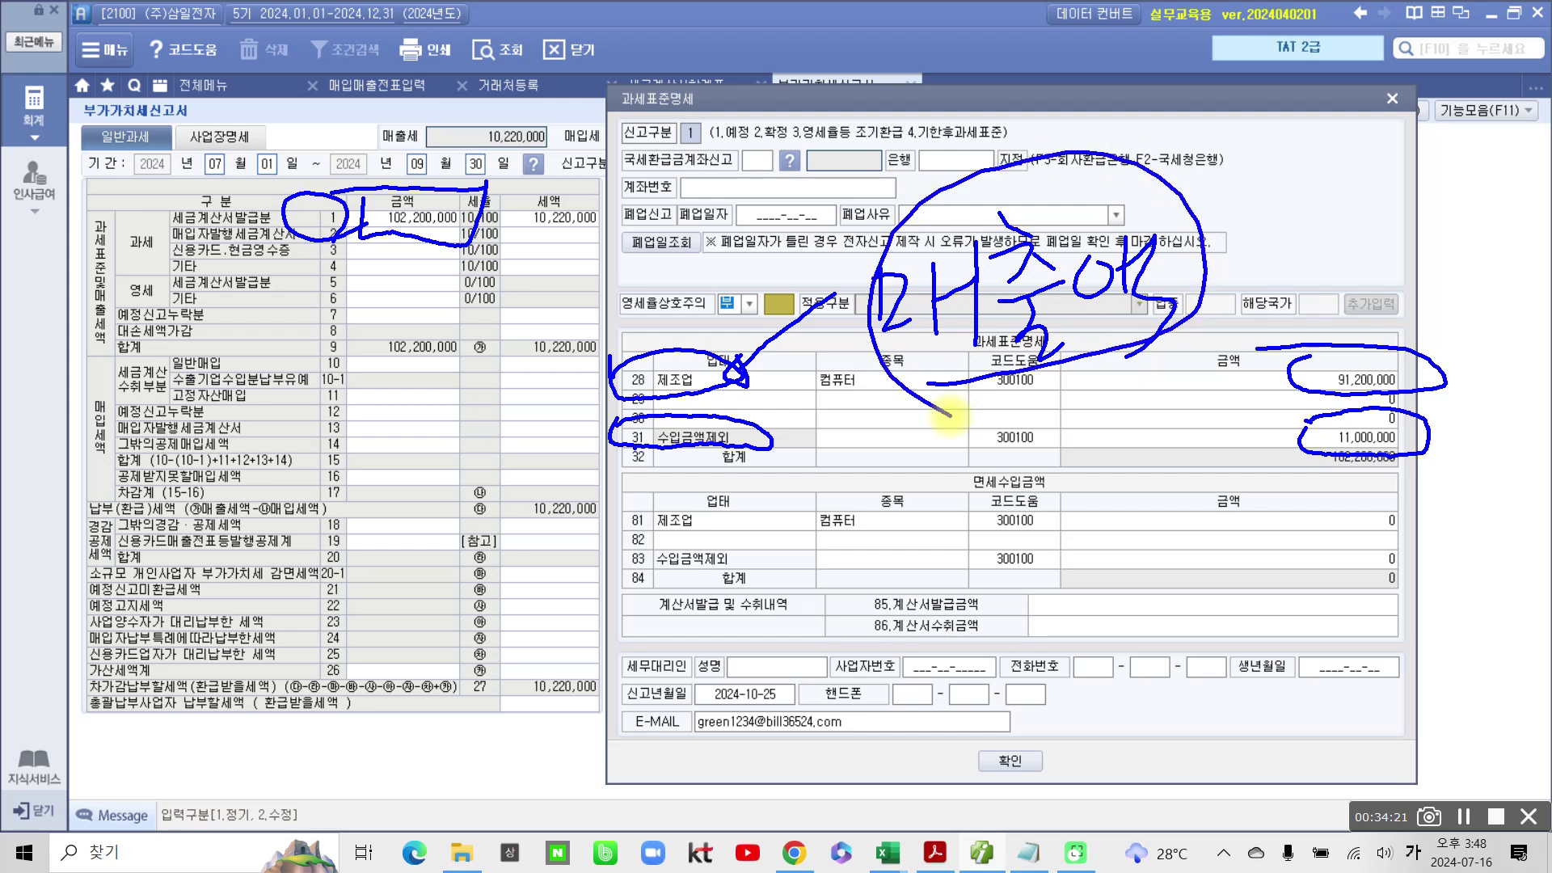
Step: Annotate the 102,200,000 row-1 amount, the 세금계산서발급분 label, and row 31's 11,000,000 exclusion
mouse_move(888, 142)
mouse_down()
mouse_move(862, 208)
mouse_move(899, 212)
mouse_up()
drag(935, 153, 930, 228)
drag(962, 108, 965, 257)
mouse_move(999, 112)
mouse_down()
mouse_move(1041, 93)
mouse_move(1083, 212)
mouse_up()
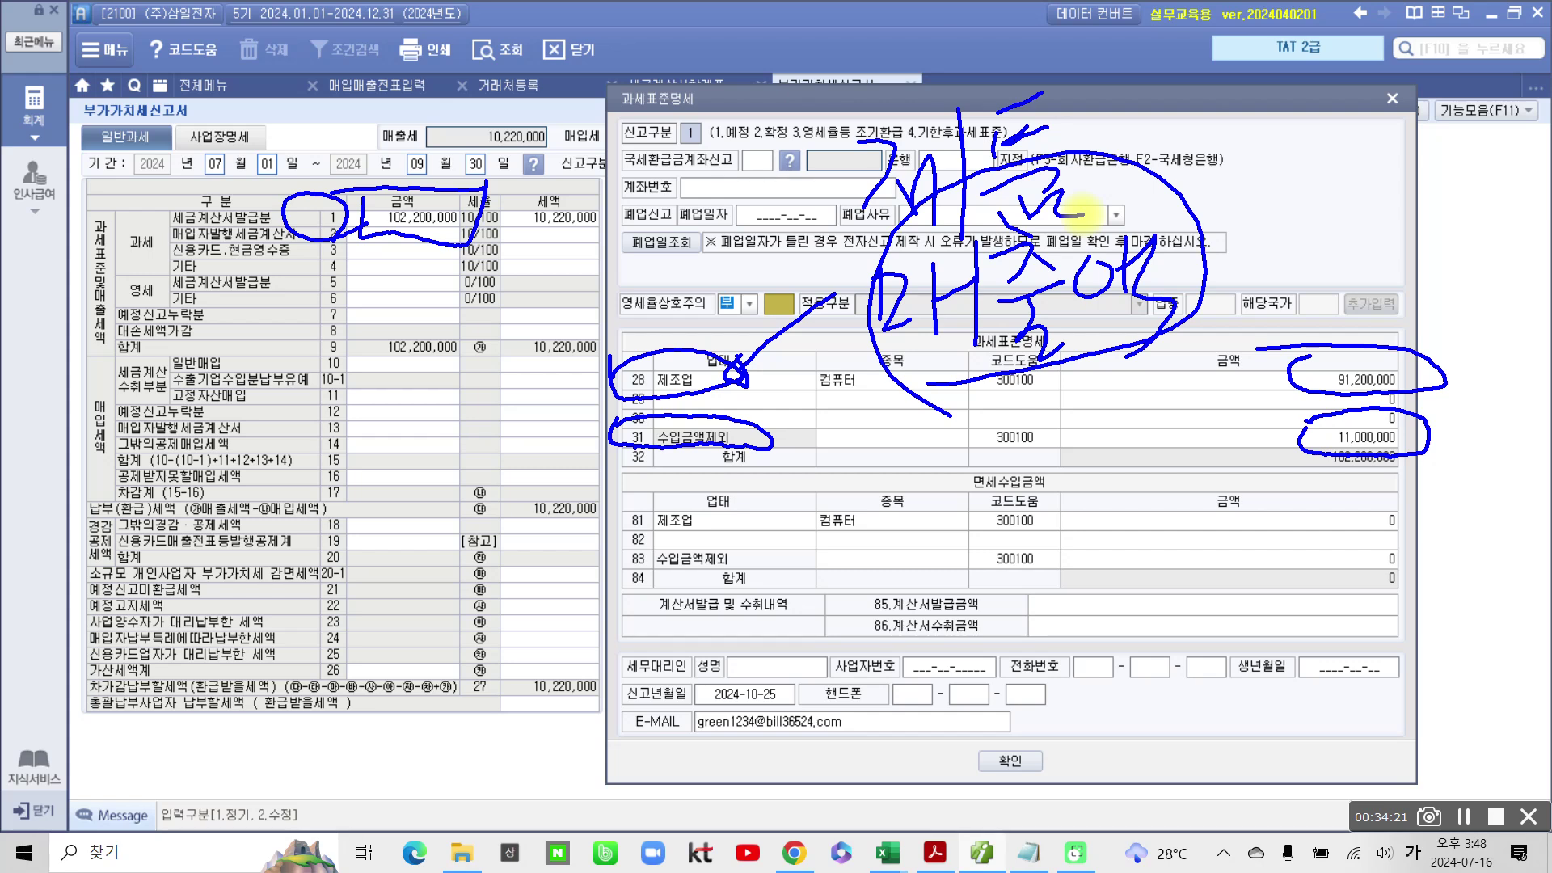
mouse_move(441, 255)
mouse_down()
mouse_move(477, 194)
mouse_move(356, 243)
mouse_move(477, 219)
mouse_up()
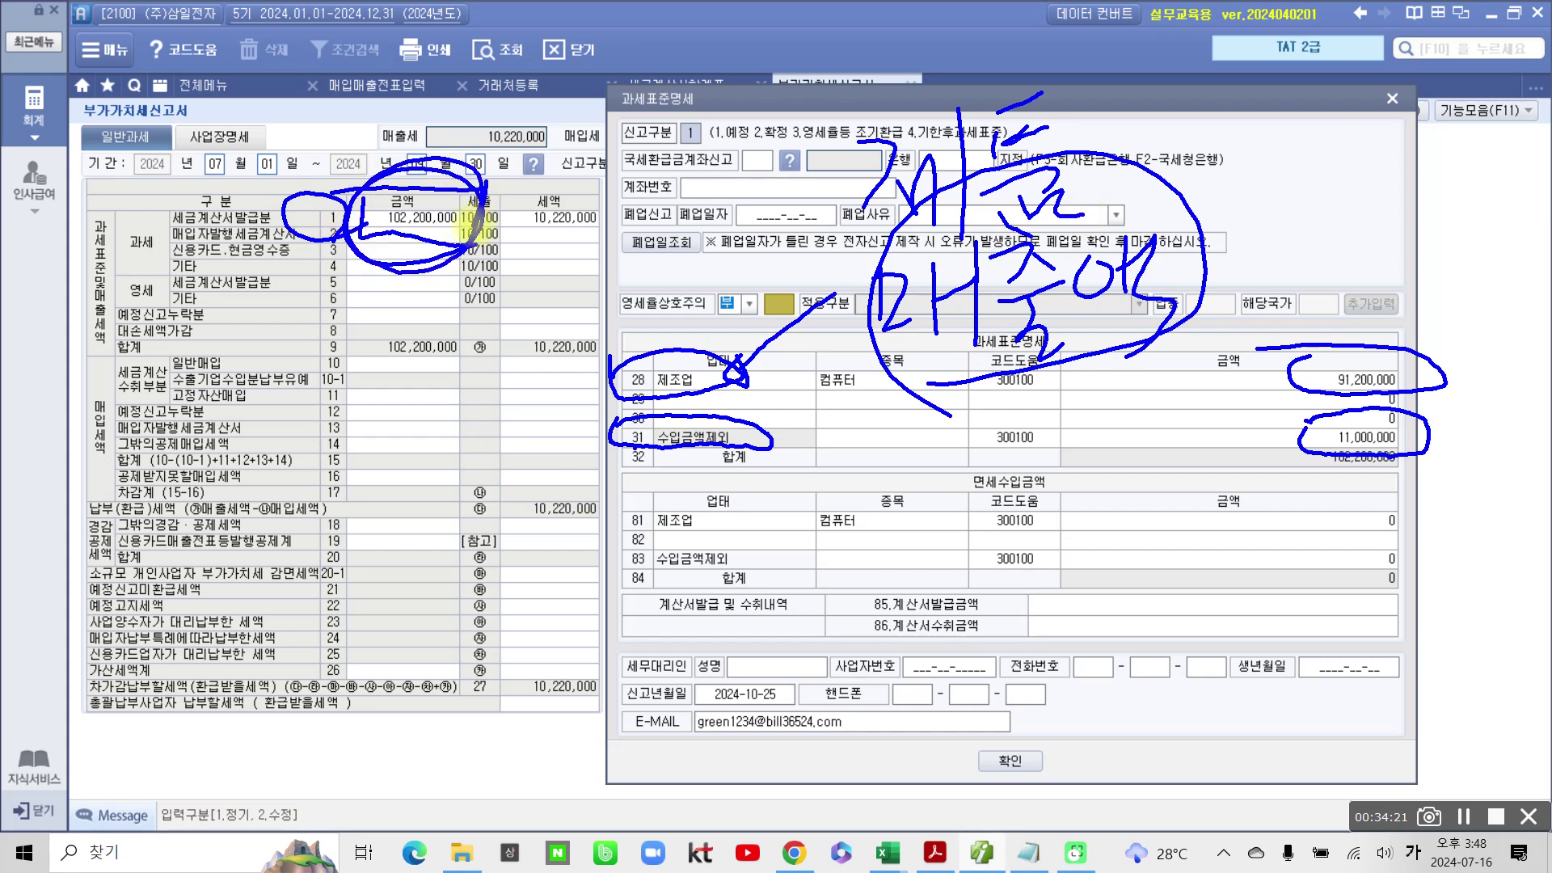
mouse_move(144, 225)
mouse_down()
mouse_move(296, 217)
mouse_move(153, 197)
mouse_up()
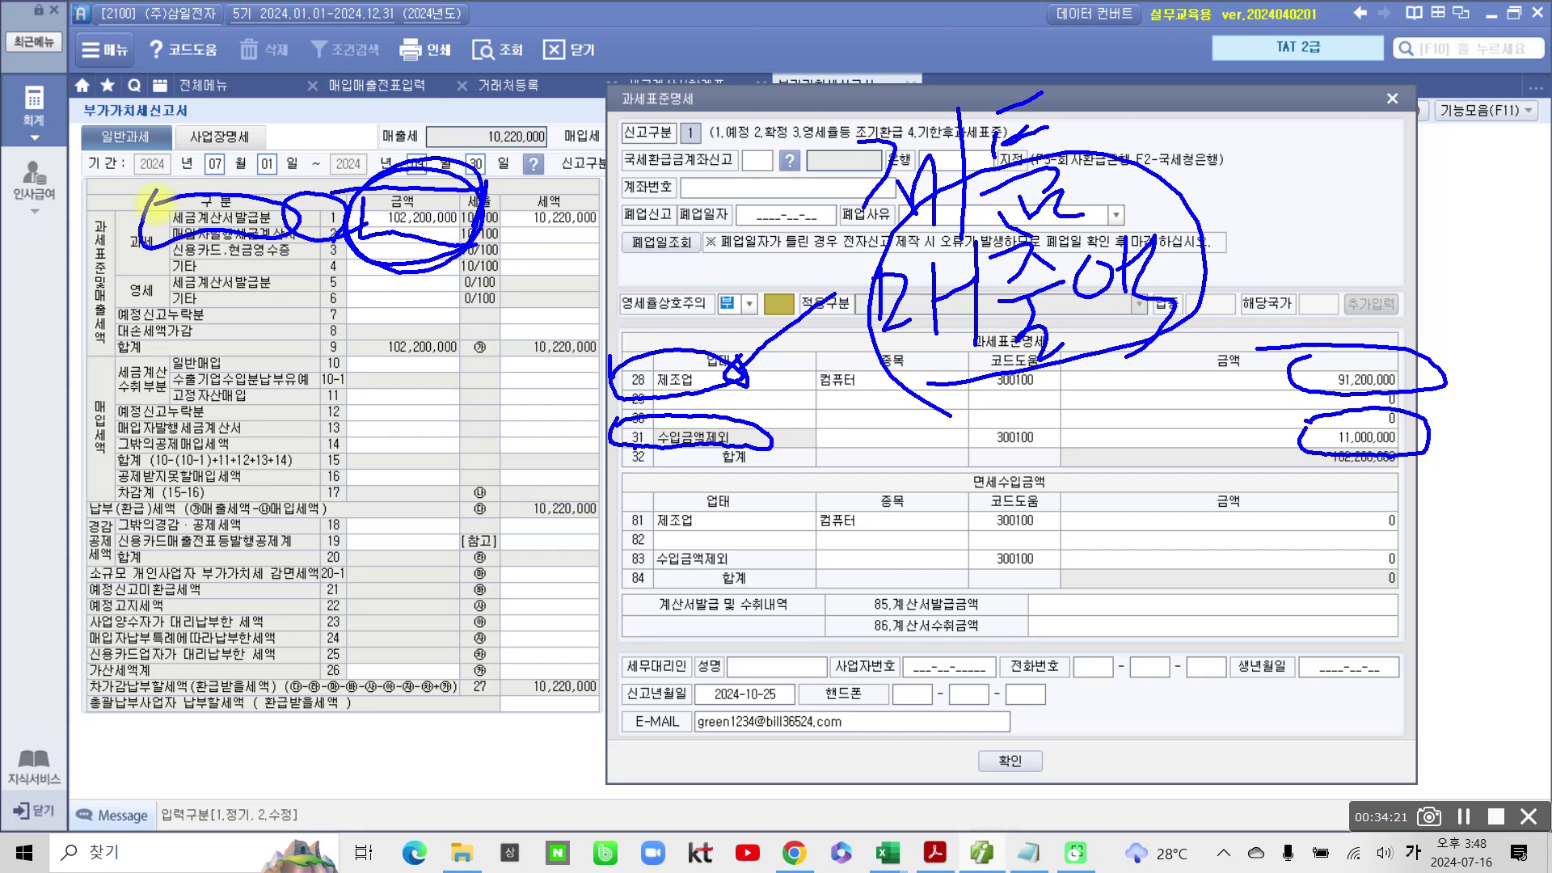
drag(775, 435, 805, 419)
drag(1253, 429, 1284, 426)
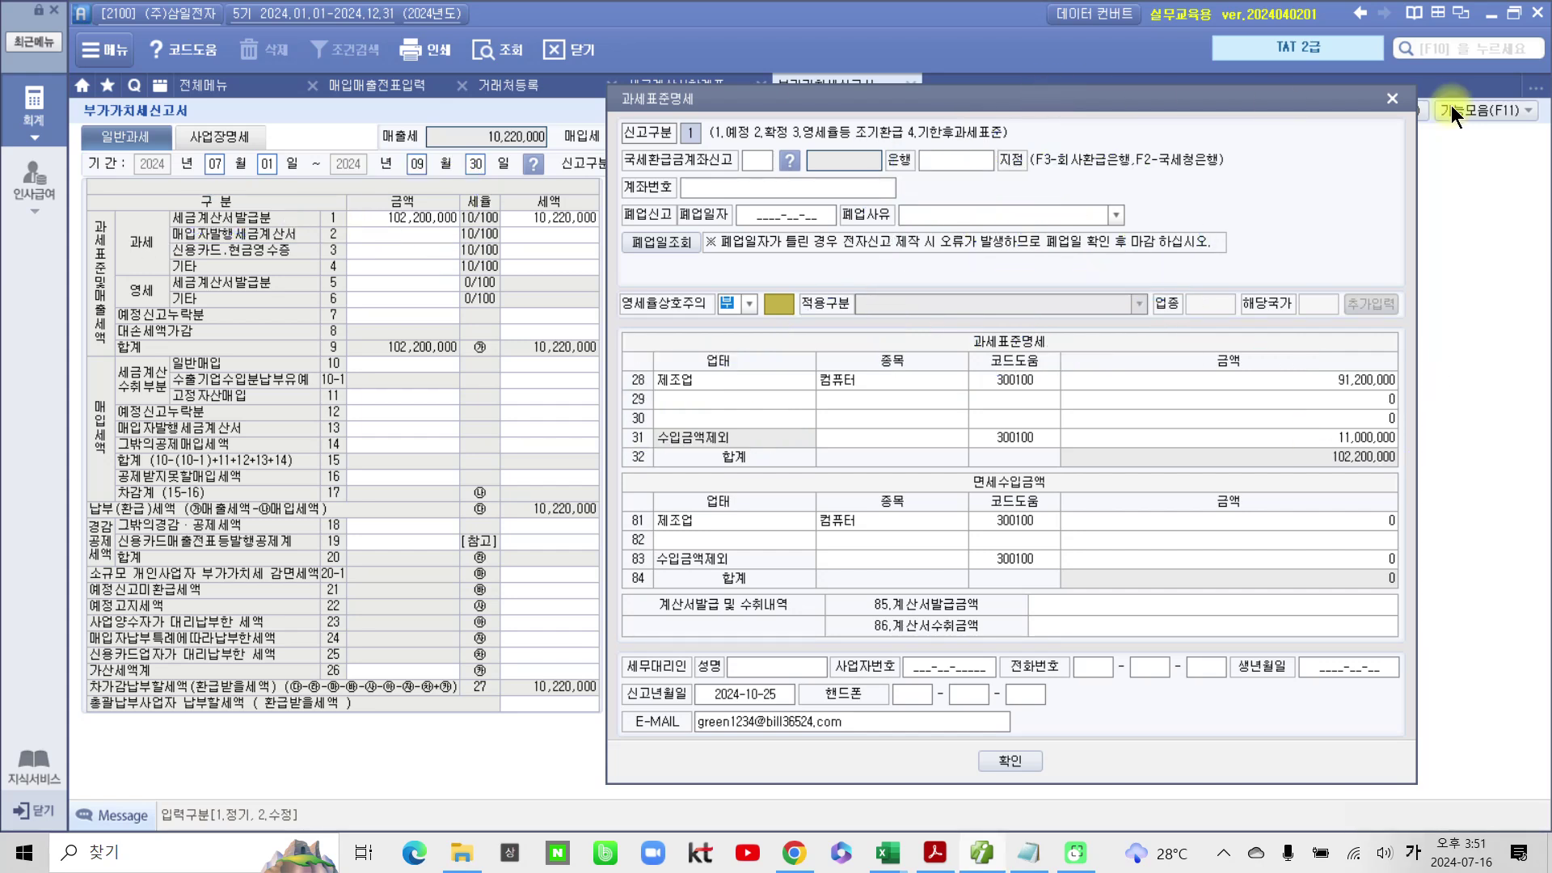
Step: Accept the 과세표준명세 with 11,000,000 excluded as 수입금액제외 in row 31
click(1365, 435)
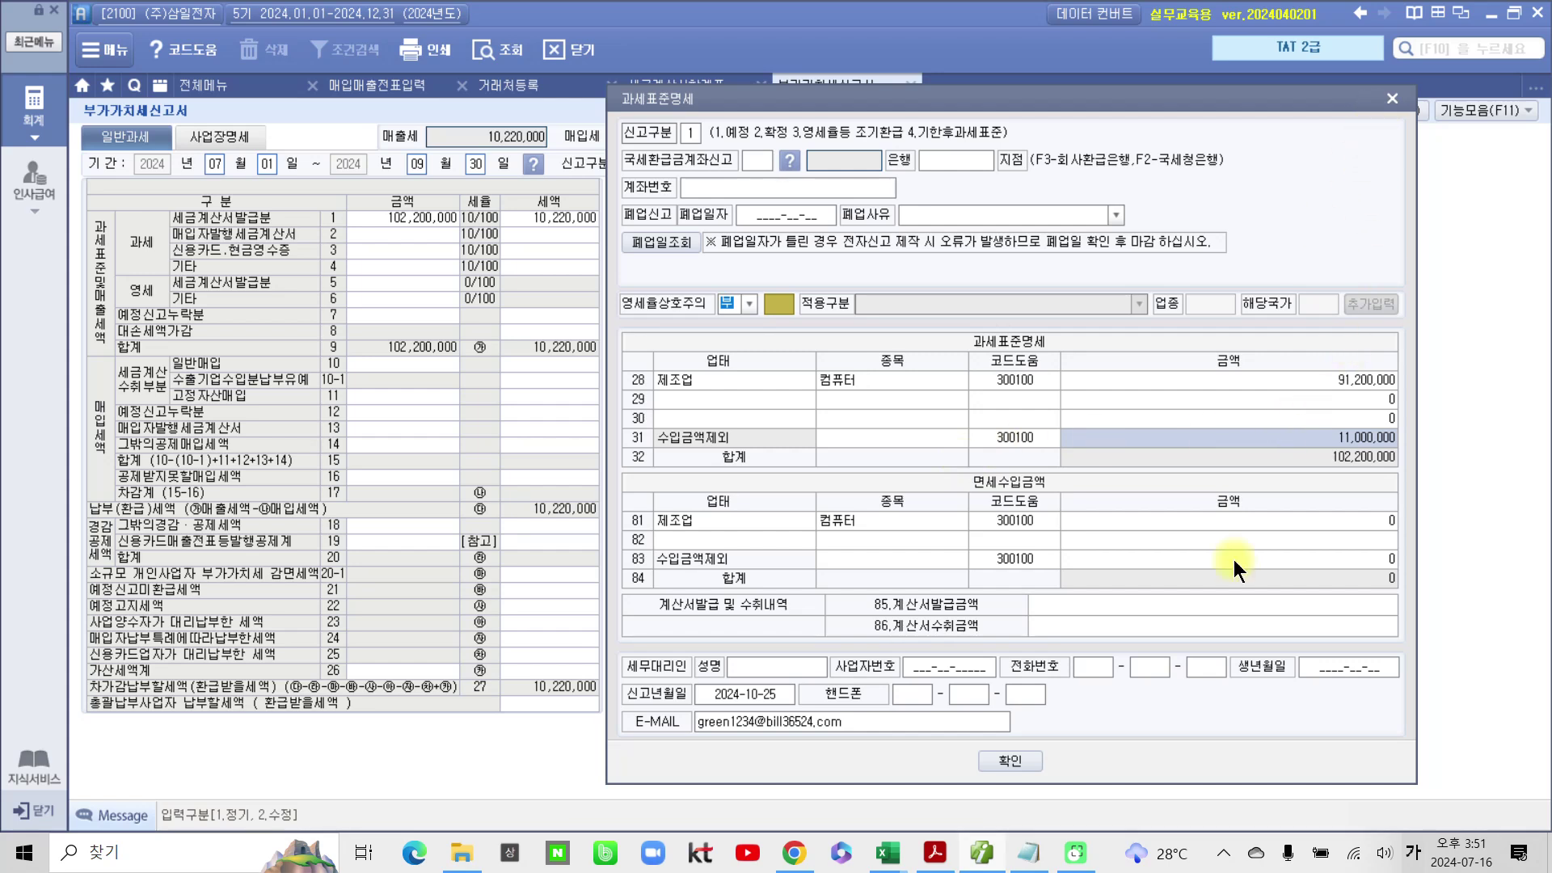
click(995, 761)
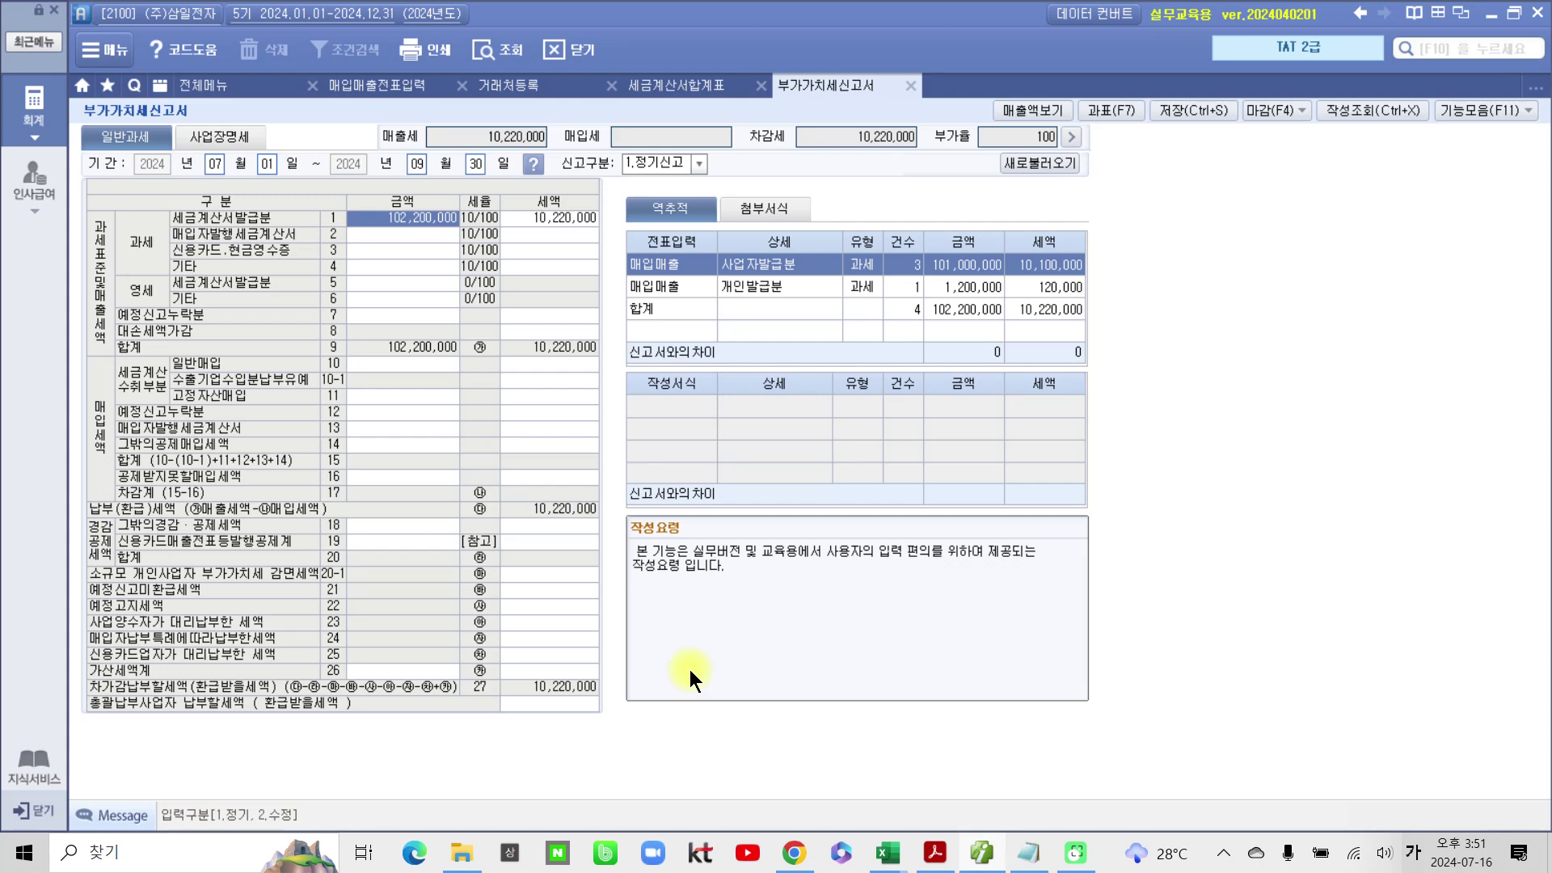
click(933, 853)
Step: Scroll the textbook to page 229, section 02 영세율매출 거래의 부가가치세신고
scroll(356, 450, down, 15)
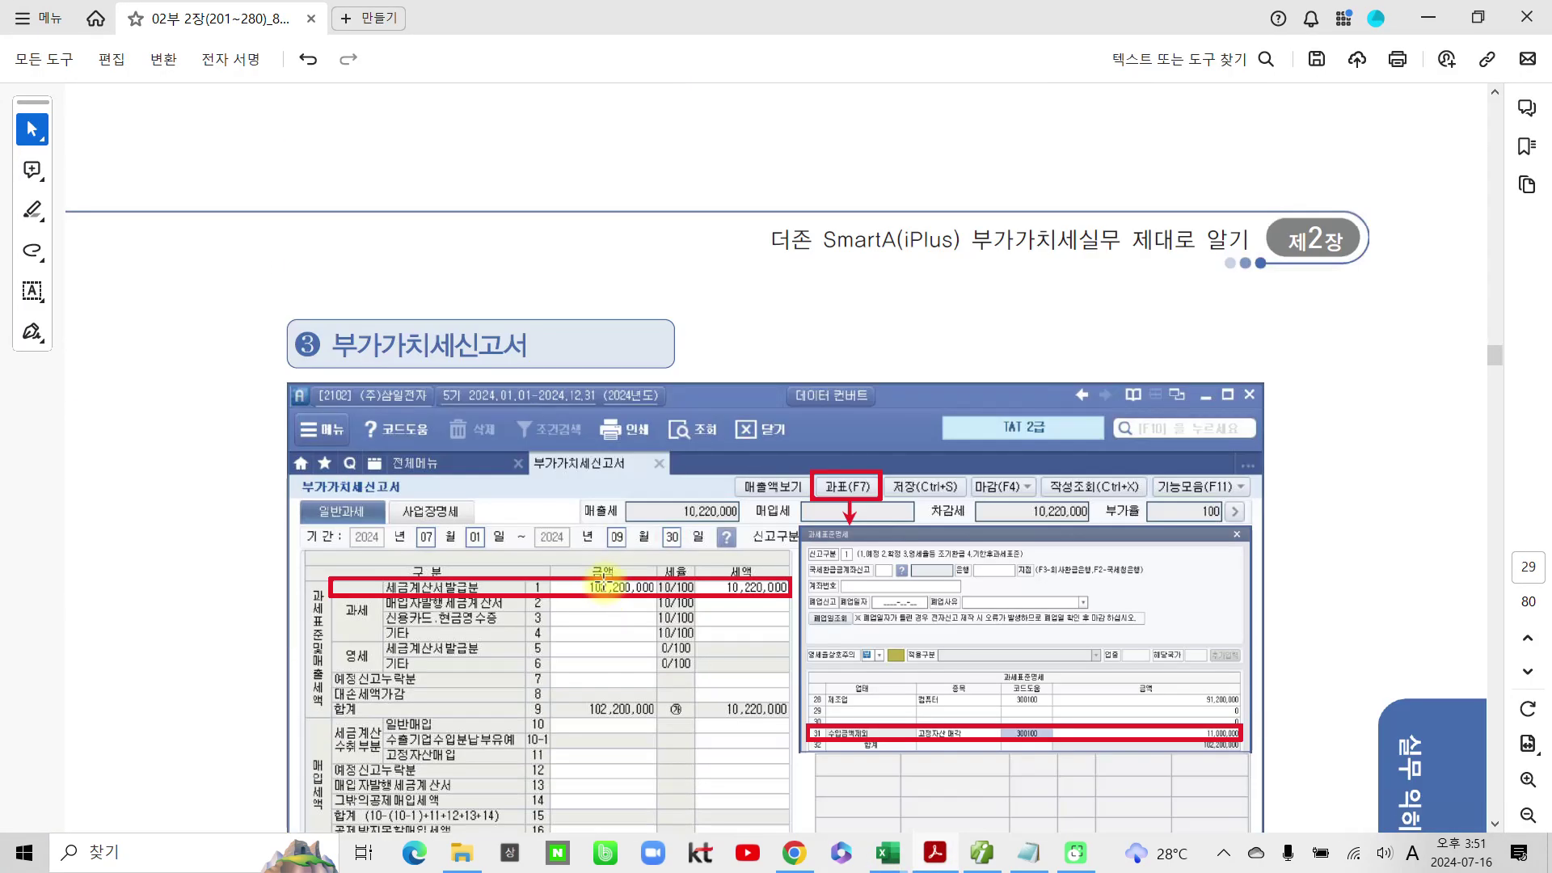
scroll(603, 576, down, 12)
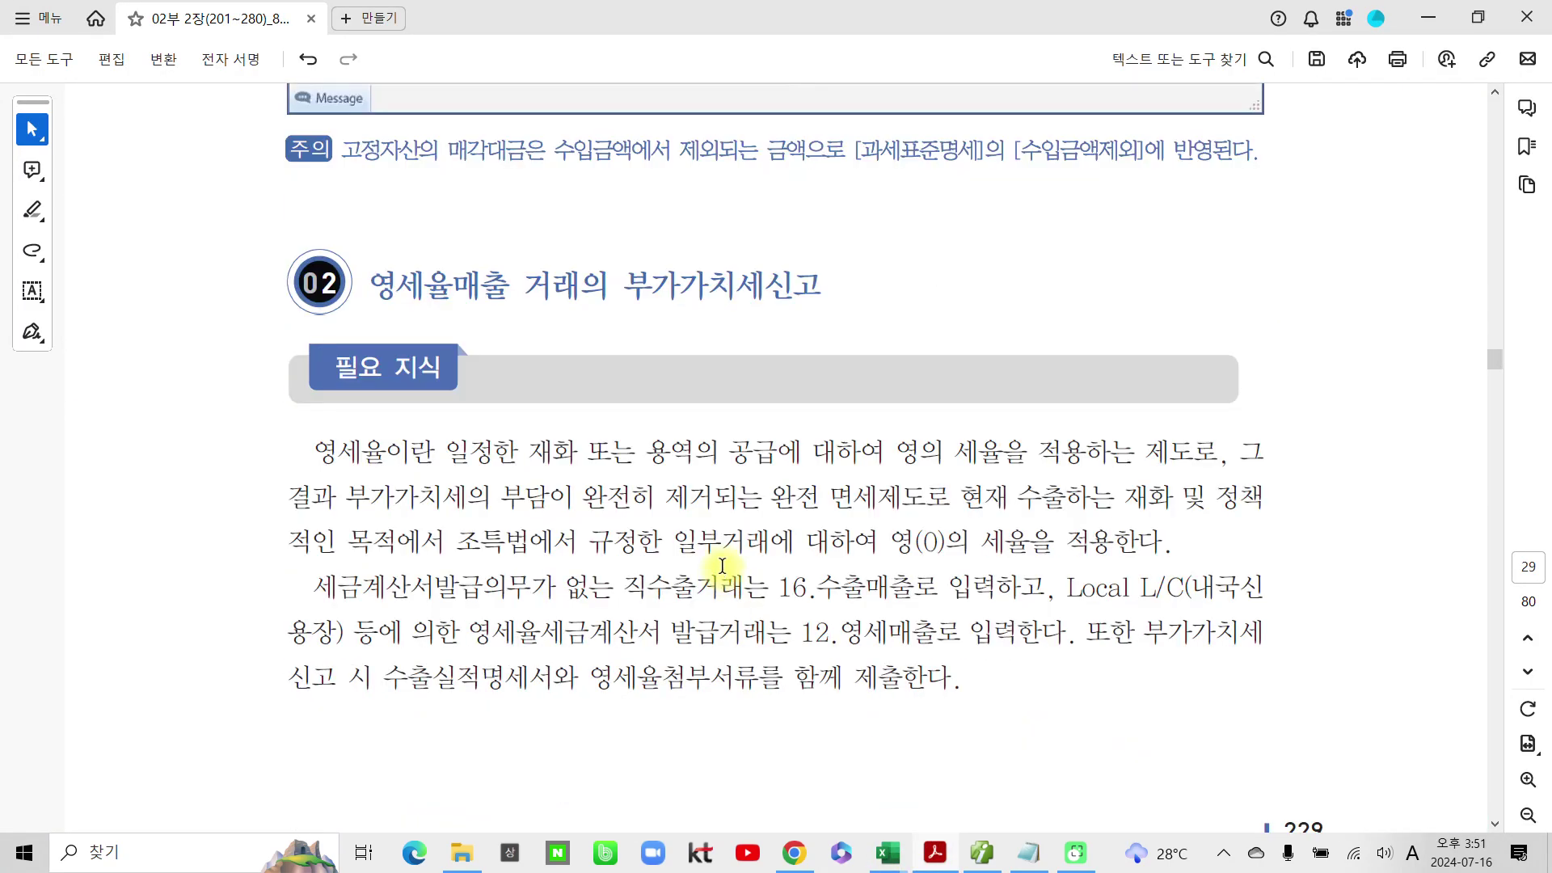
scroll(722, 565, down, 1)
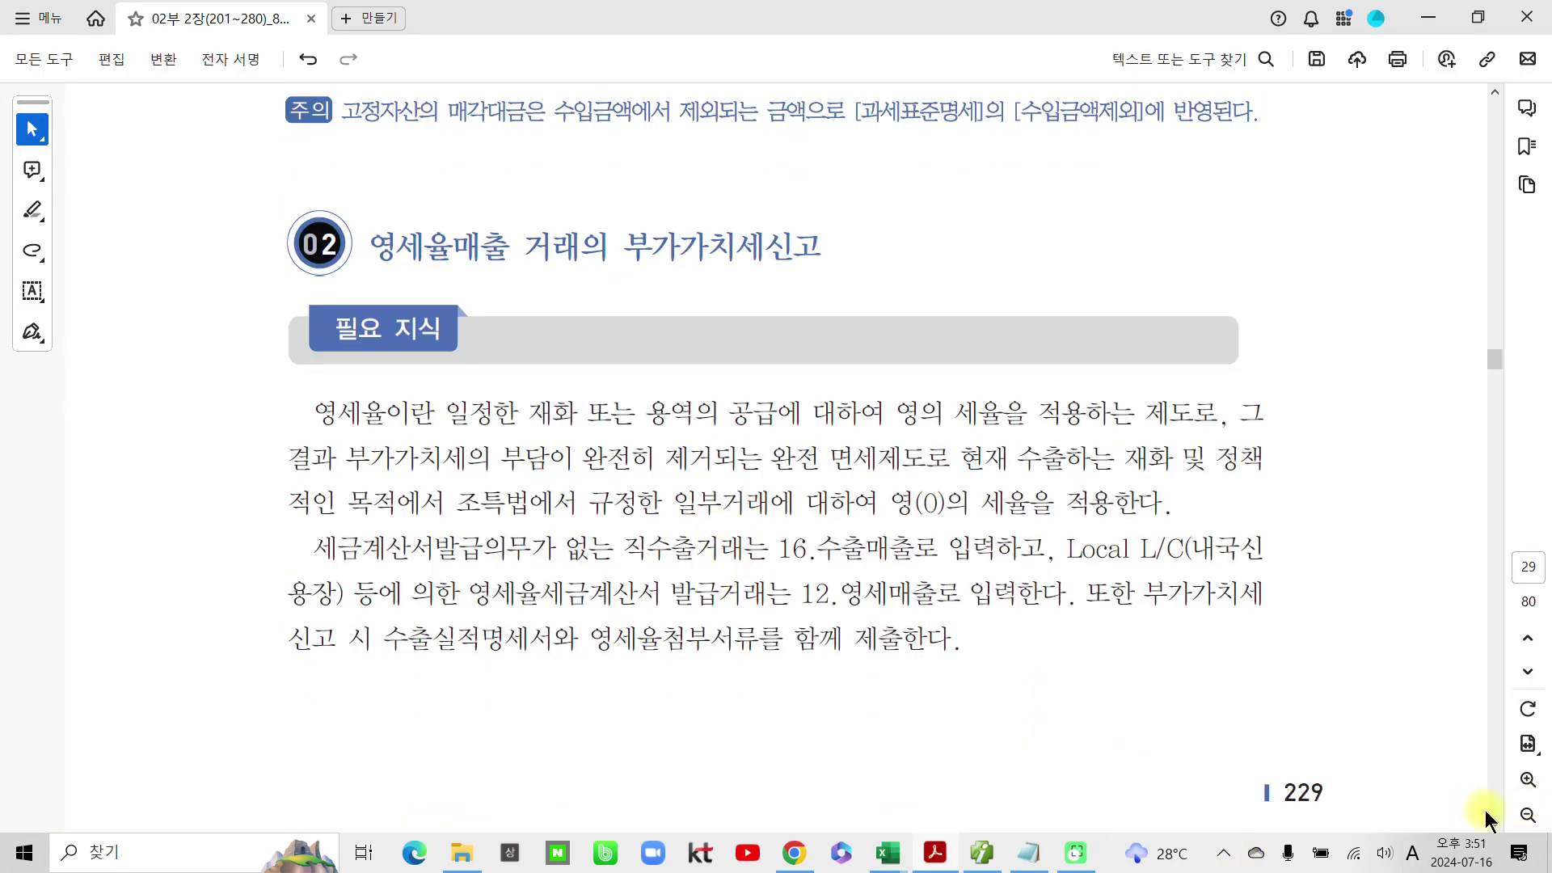